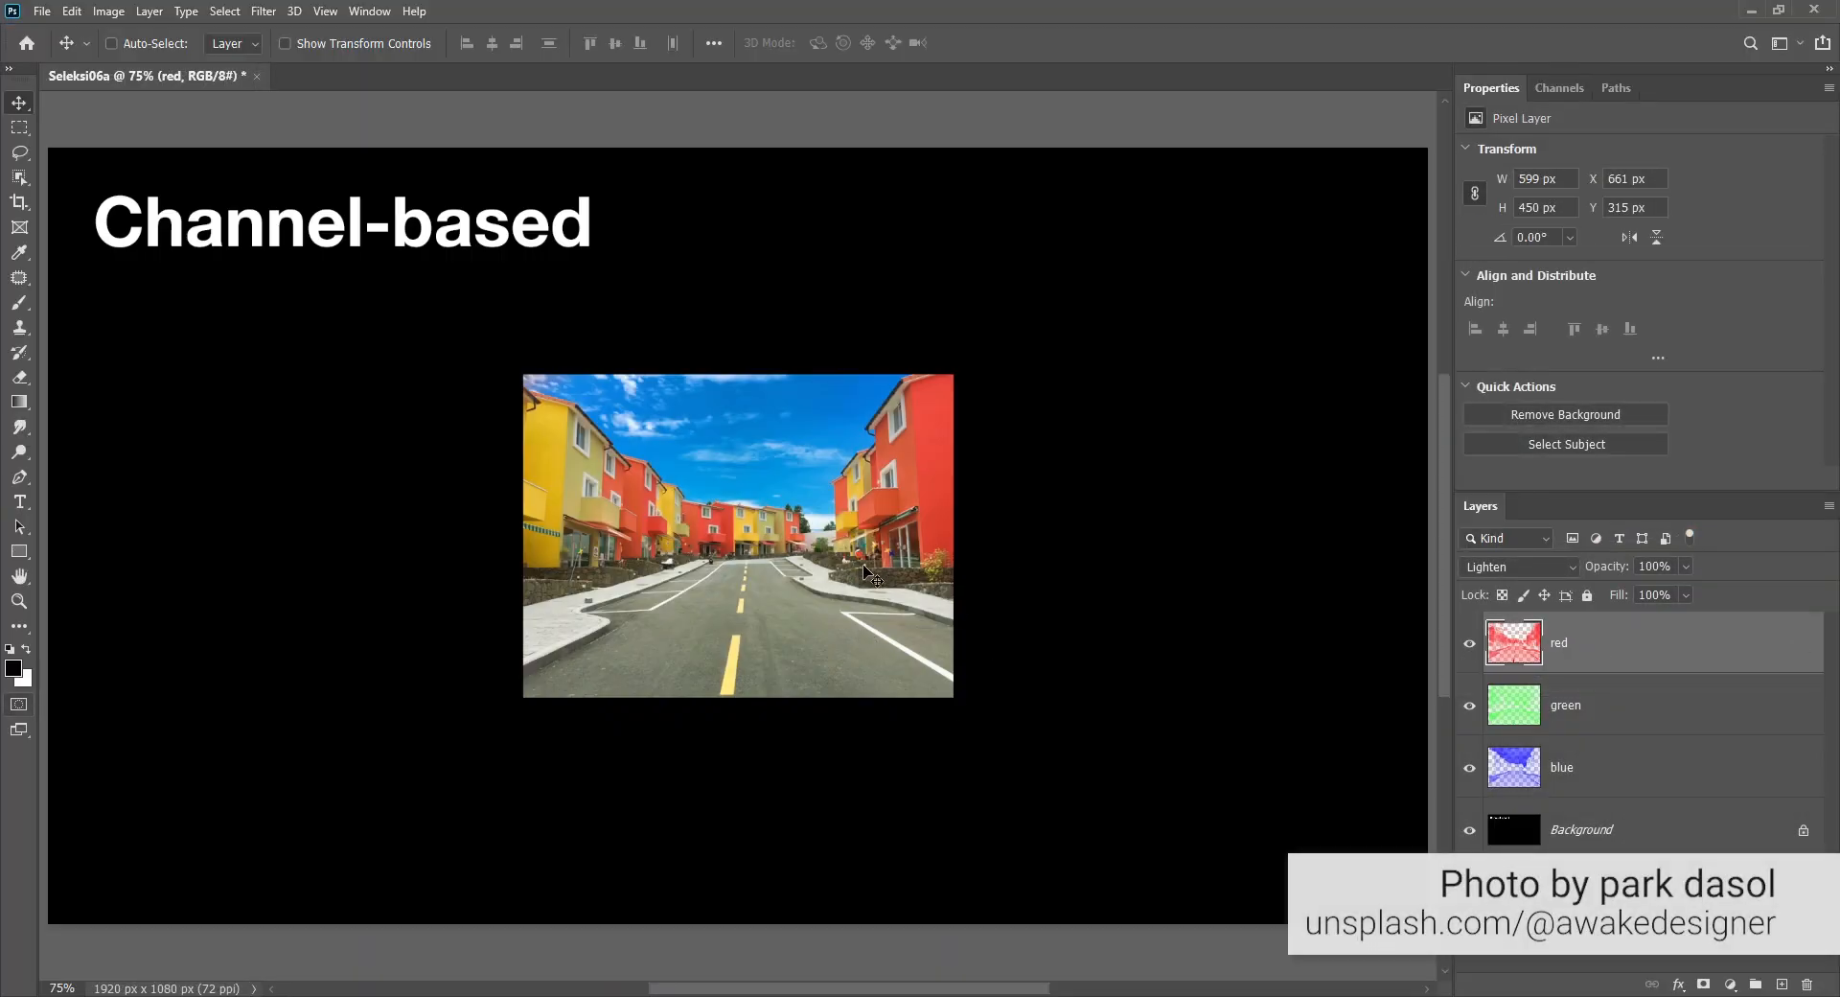
- Move the red layer's image to the left of the green one and the blue layer's image to its right
left_click_drag(868, 620, 415, 575)
left_click(1568, 766)
left_click_drag(725, 594, 1150, 587)
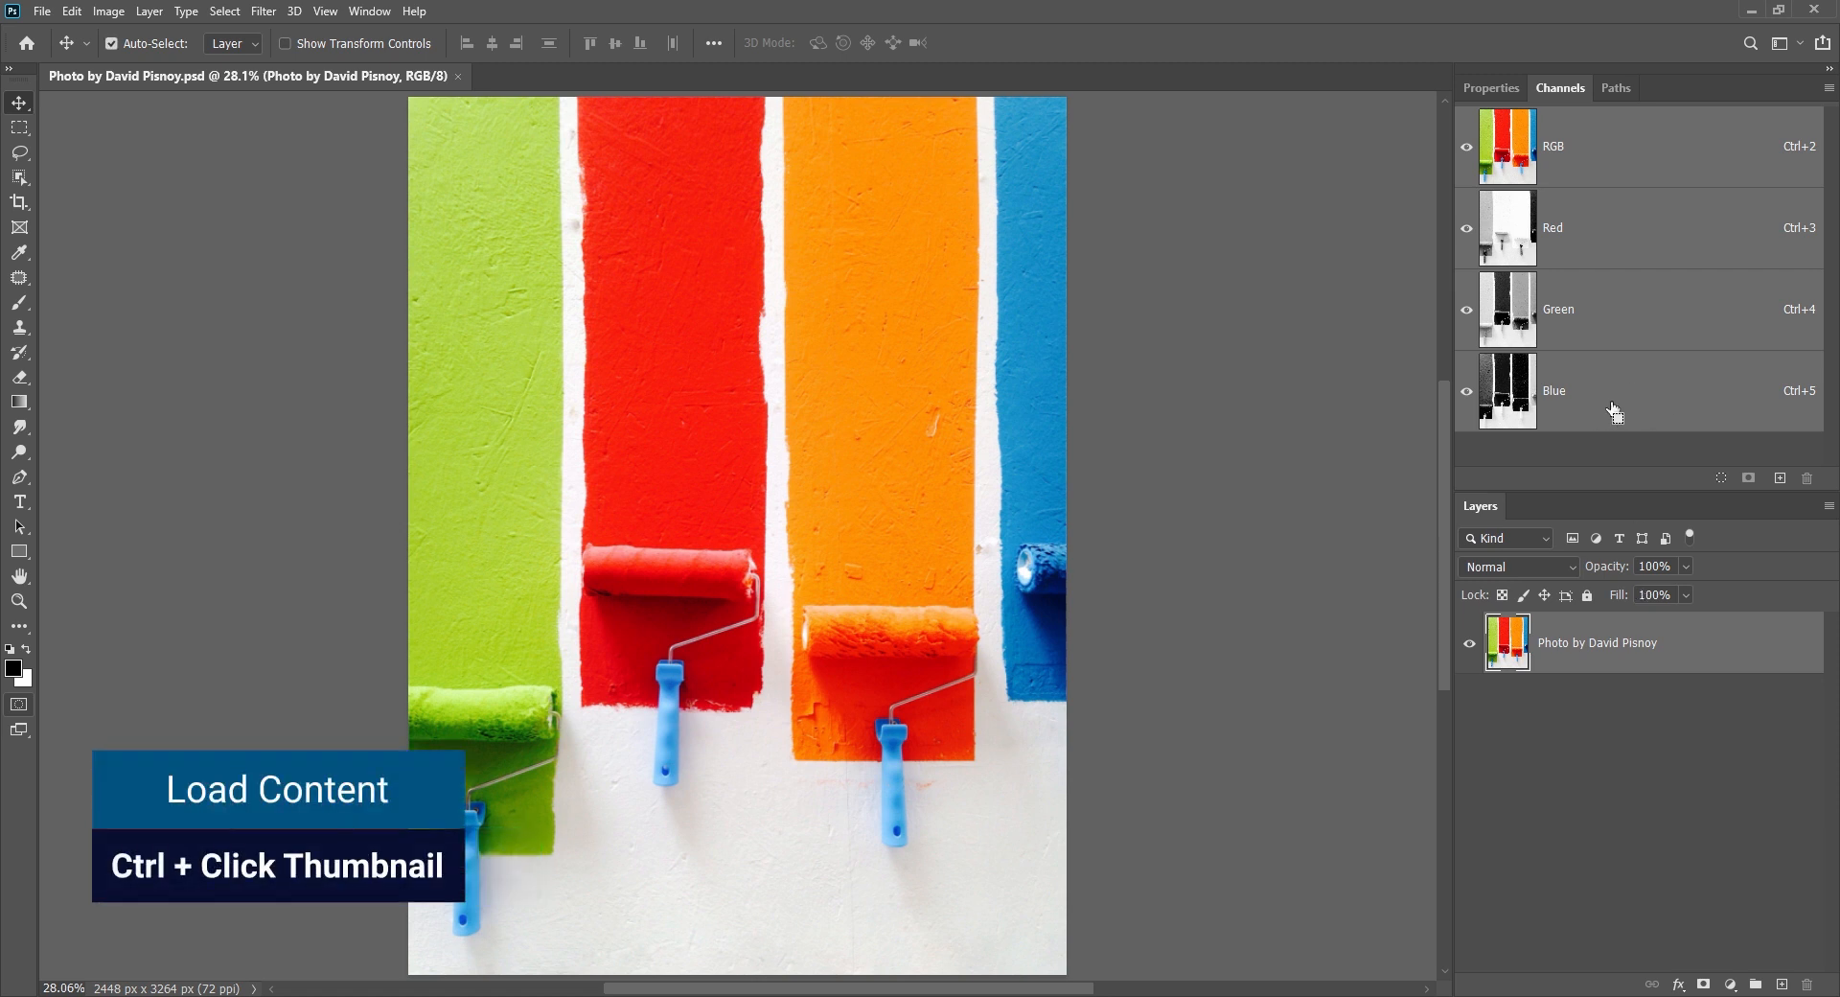
- Load the Blue channel as a selection from its thumbnail and preview it in Quick Mask mode
left_click(1512, 388, "ctrl")
key("q")
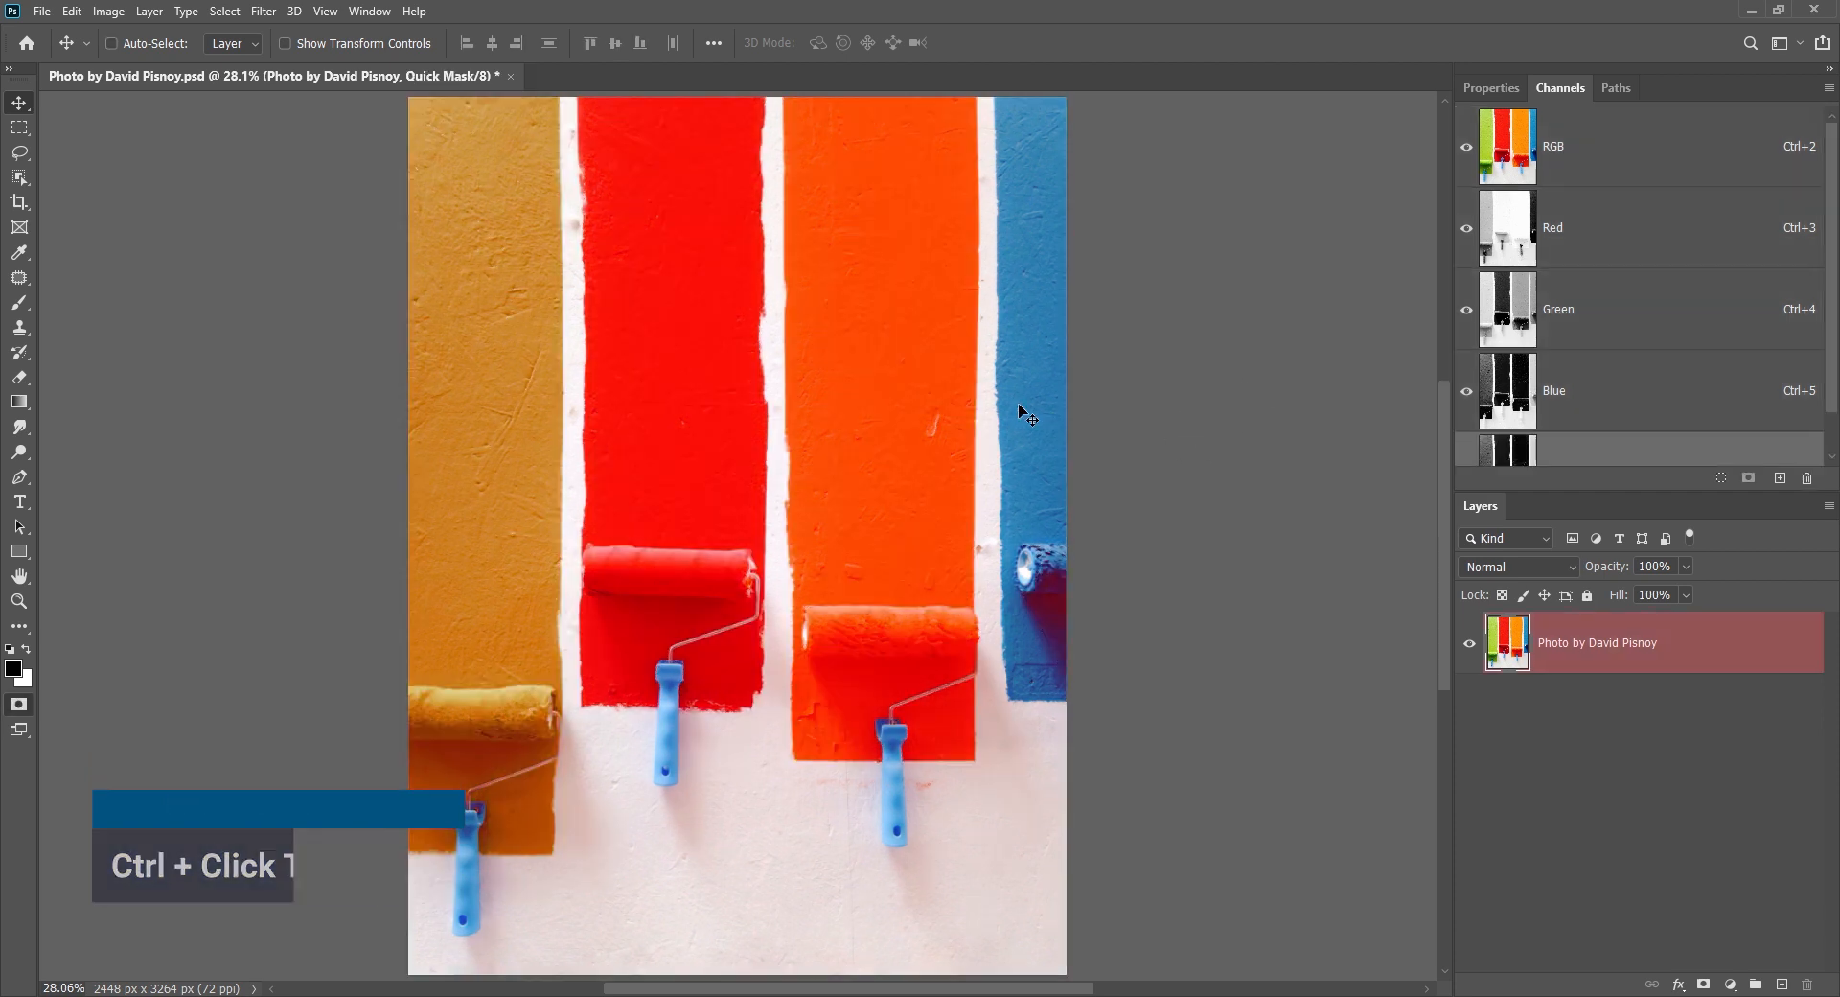
key("q")
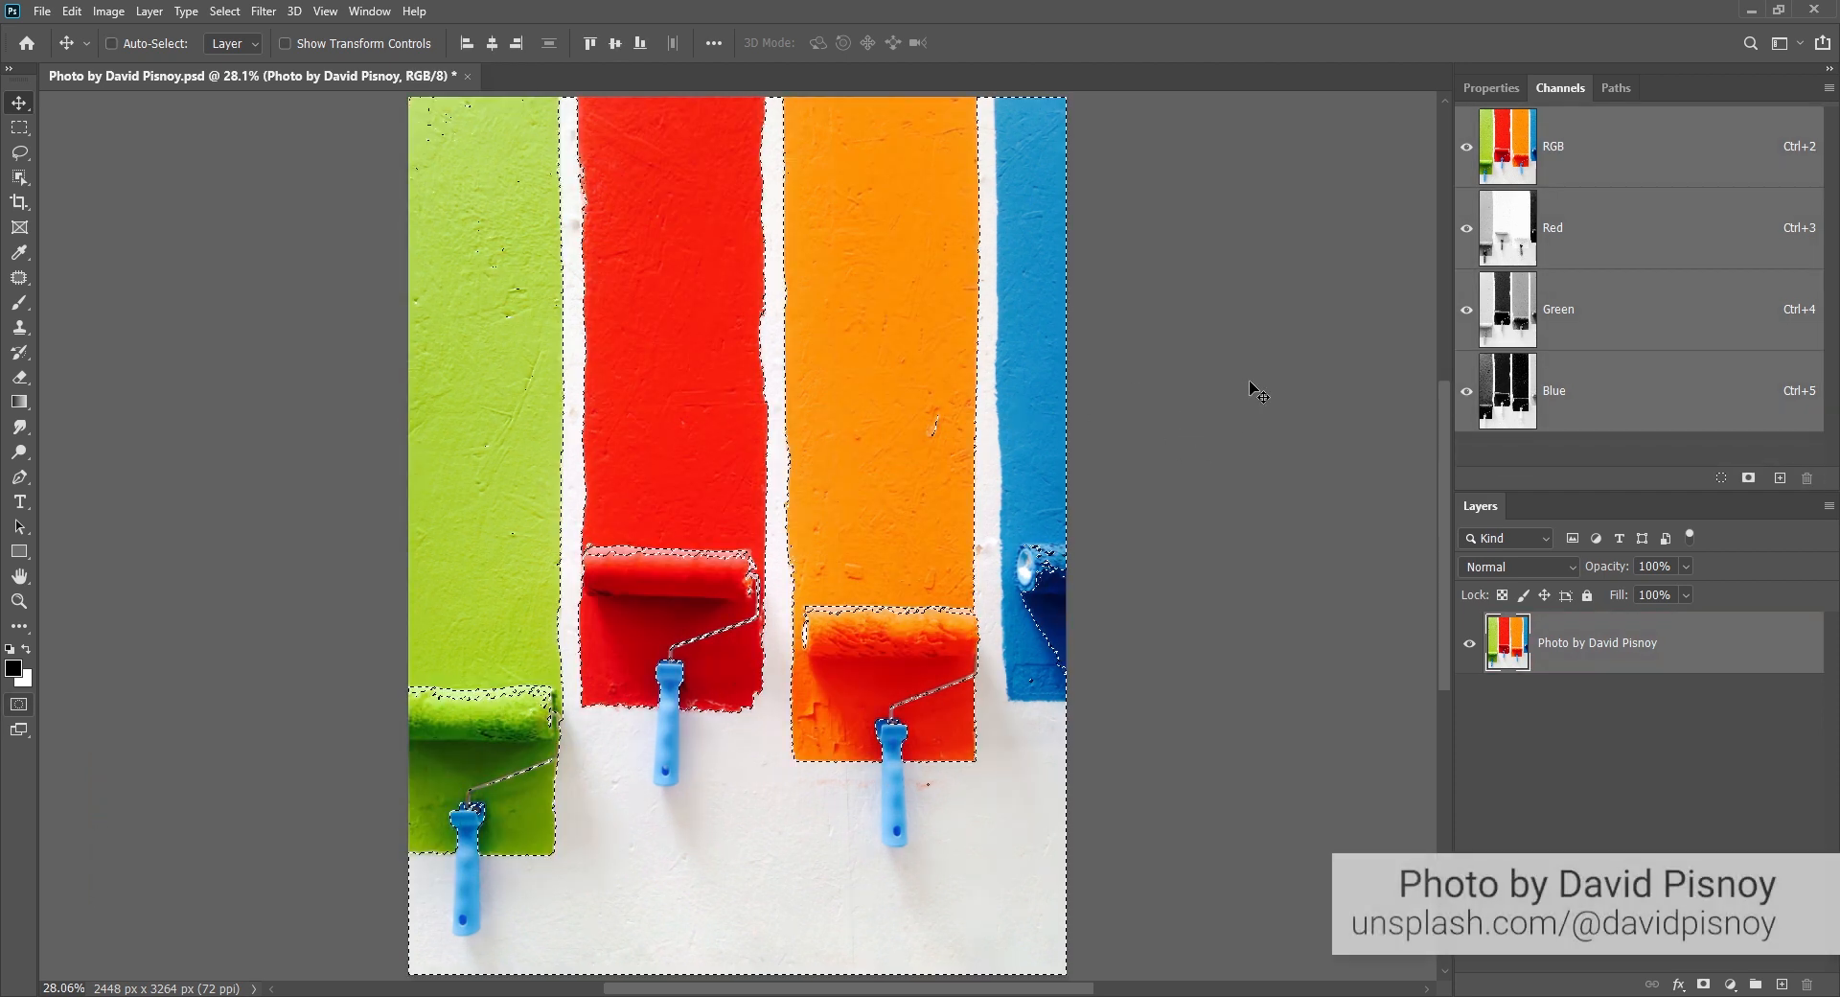
- Show only the Blue channel, load it as a selection, check it in Quick Mask mode and deselect
left_click(1623, 378)
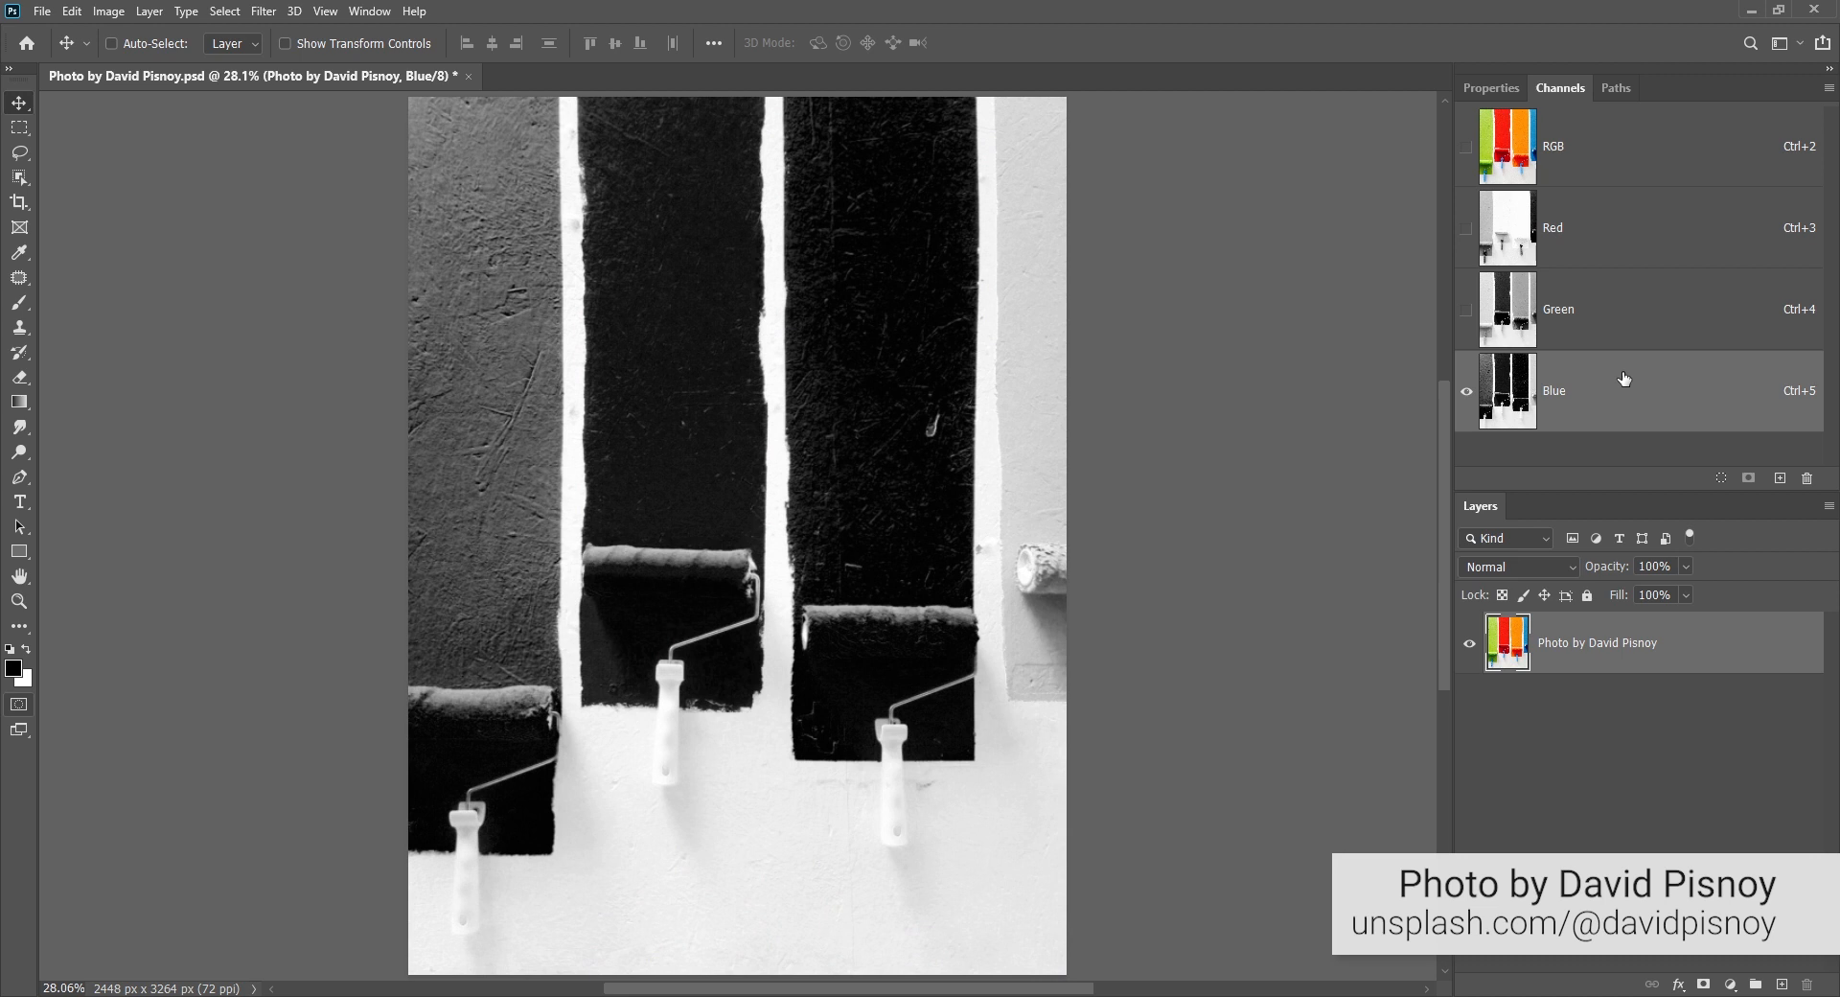
left_click(1722, 485)
key("q")
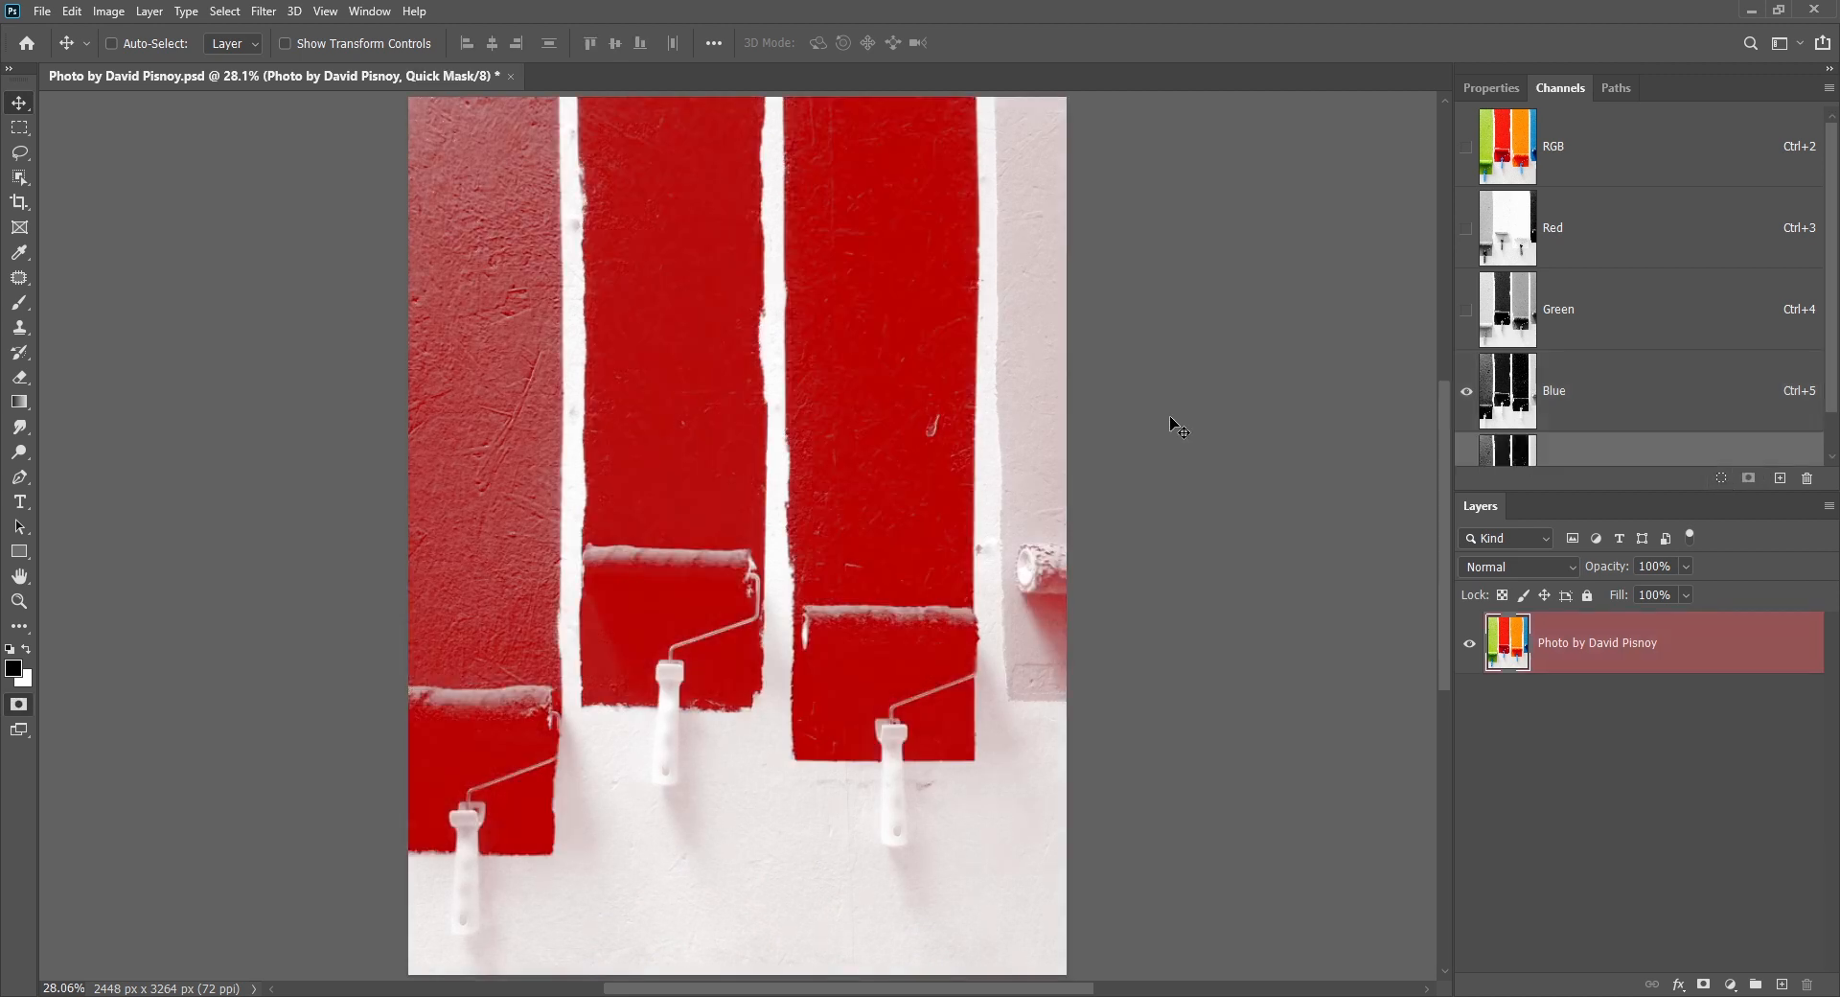
key("q")
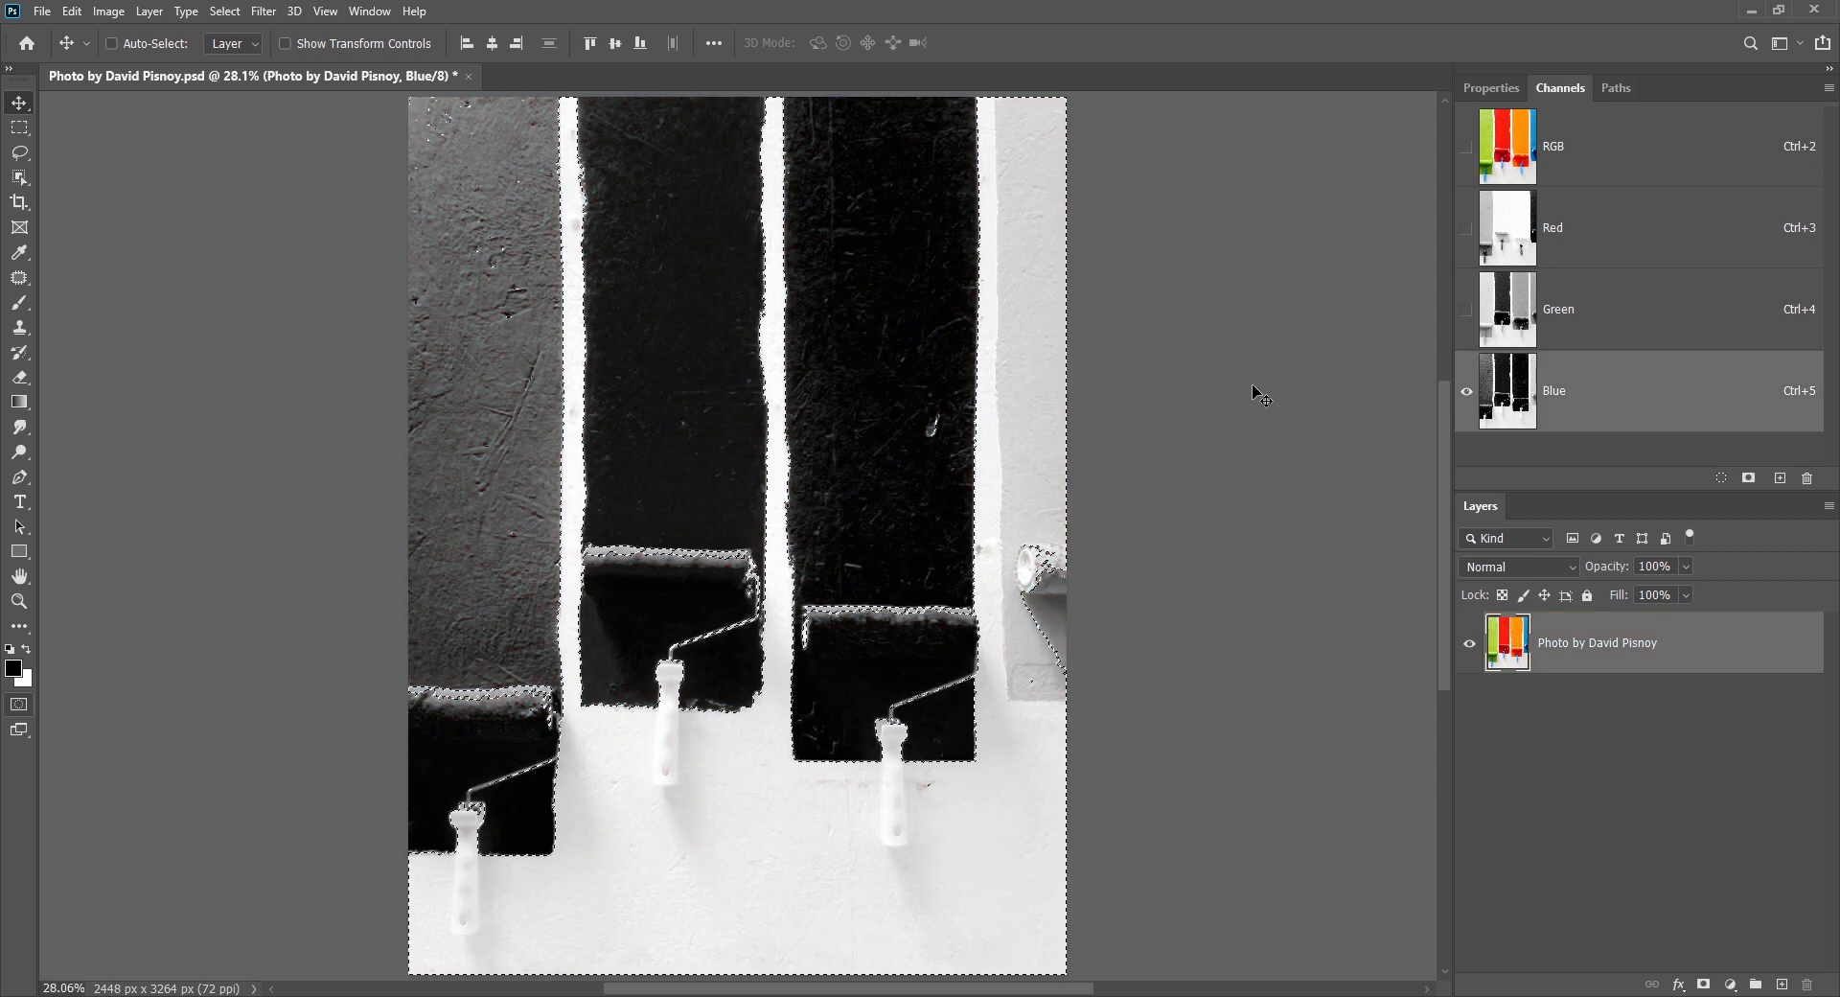
key("ctrl")
key("ctrl+d")
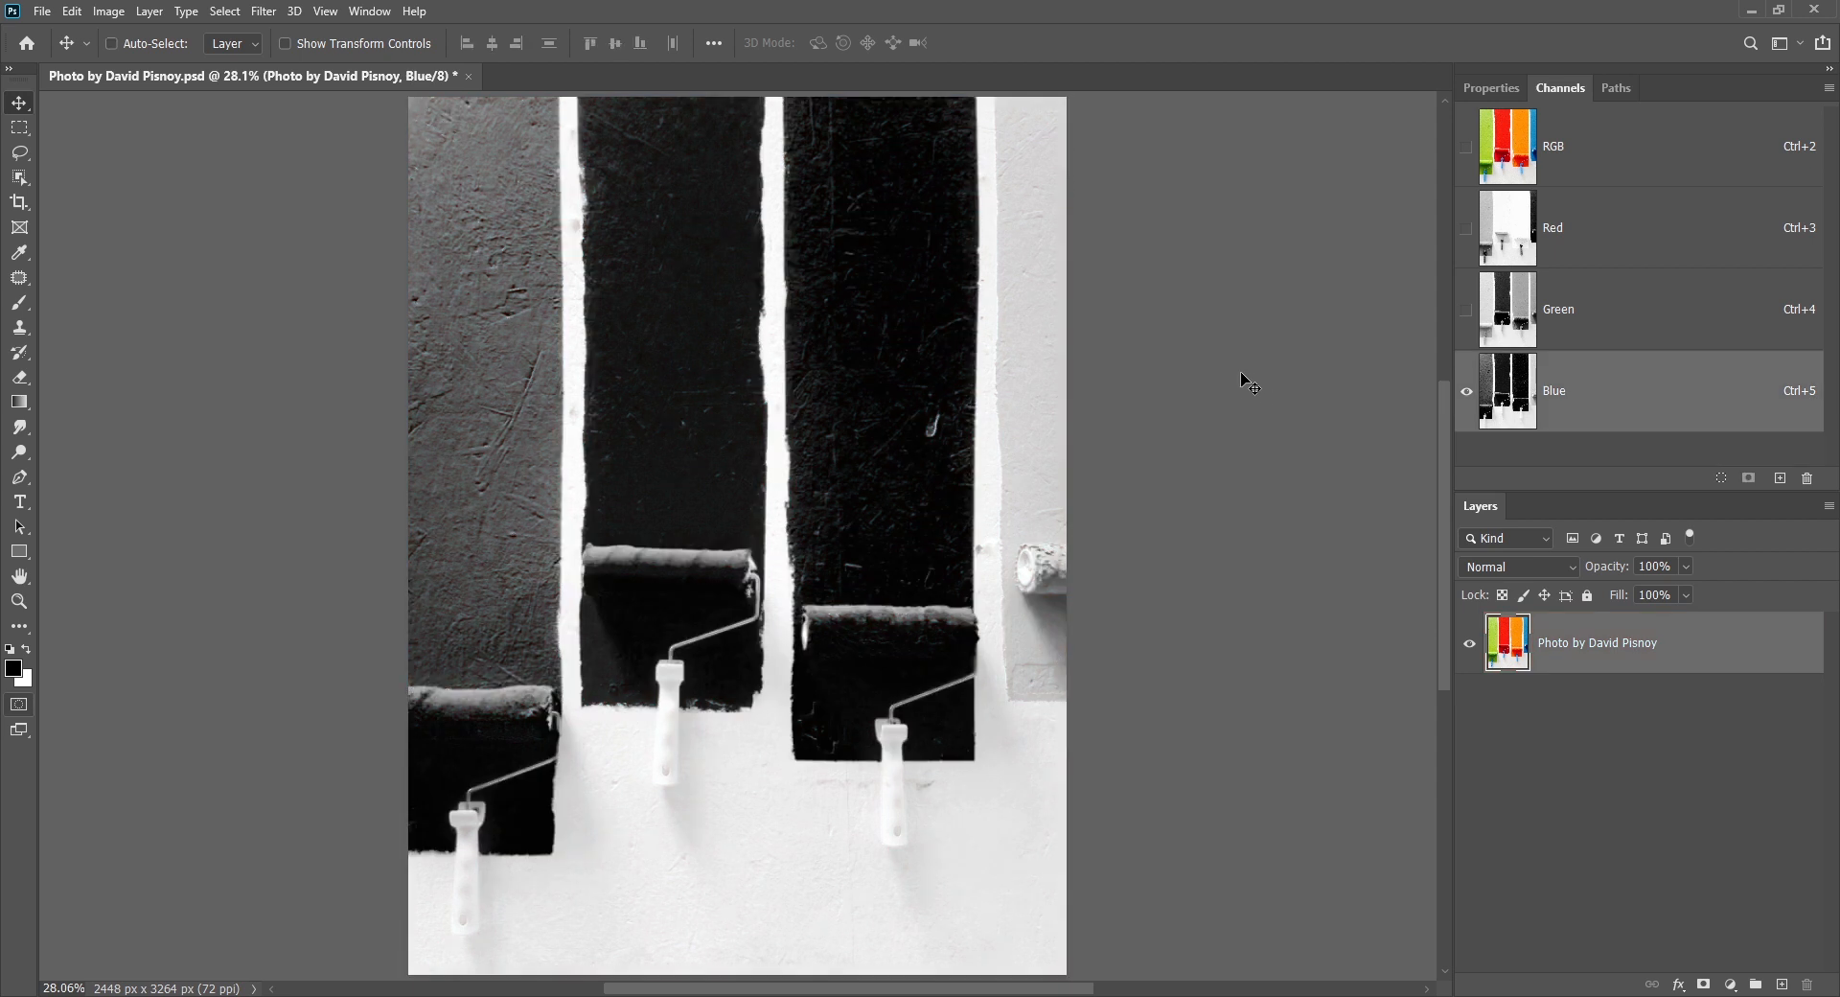
- Duplicate the Green channel as "alpha" and display only the new channel
left_click(1600, 319)
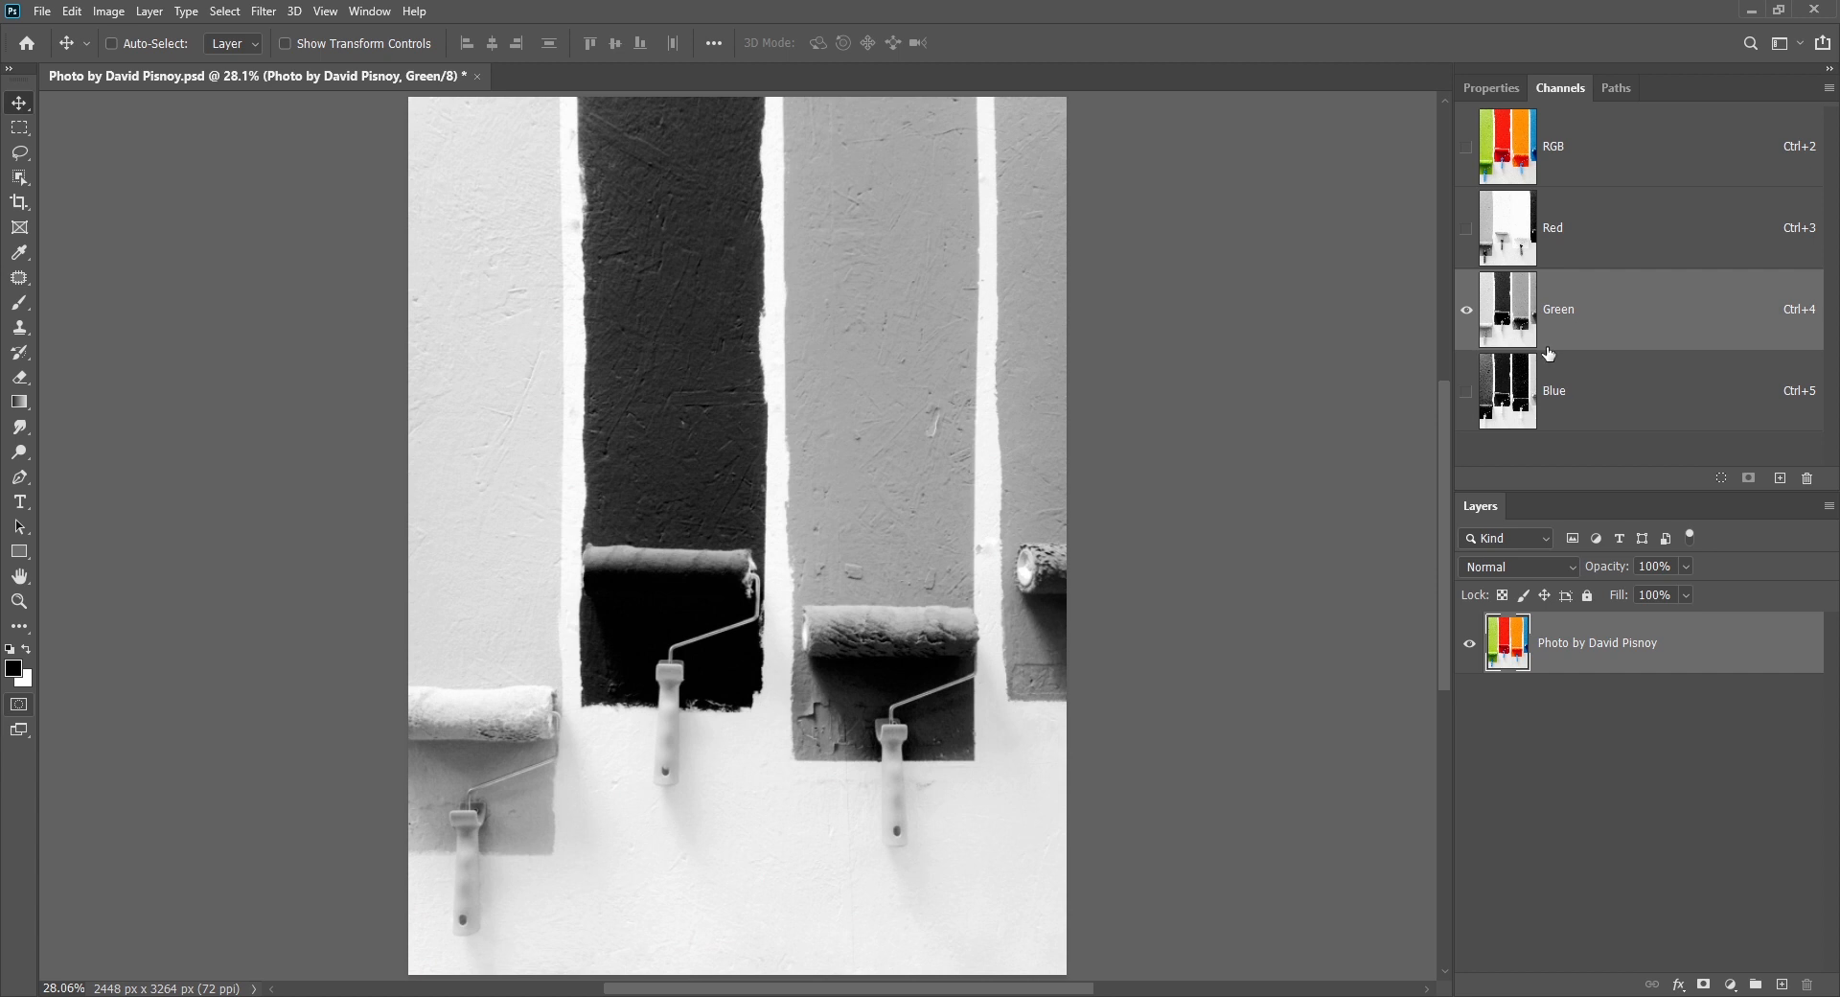
key("l")
right_click(1603, 312)
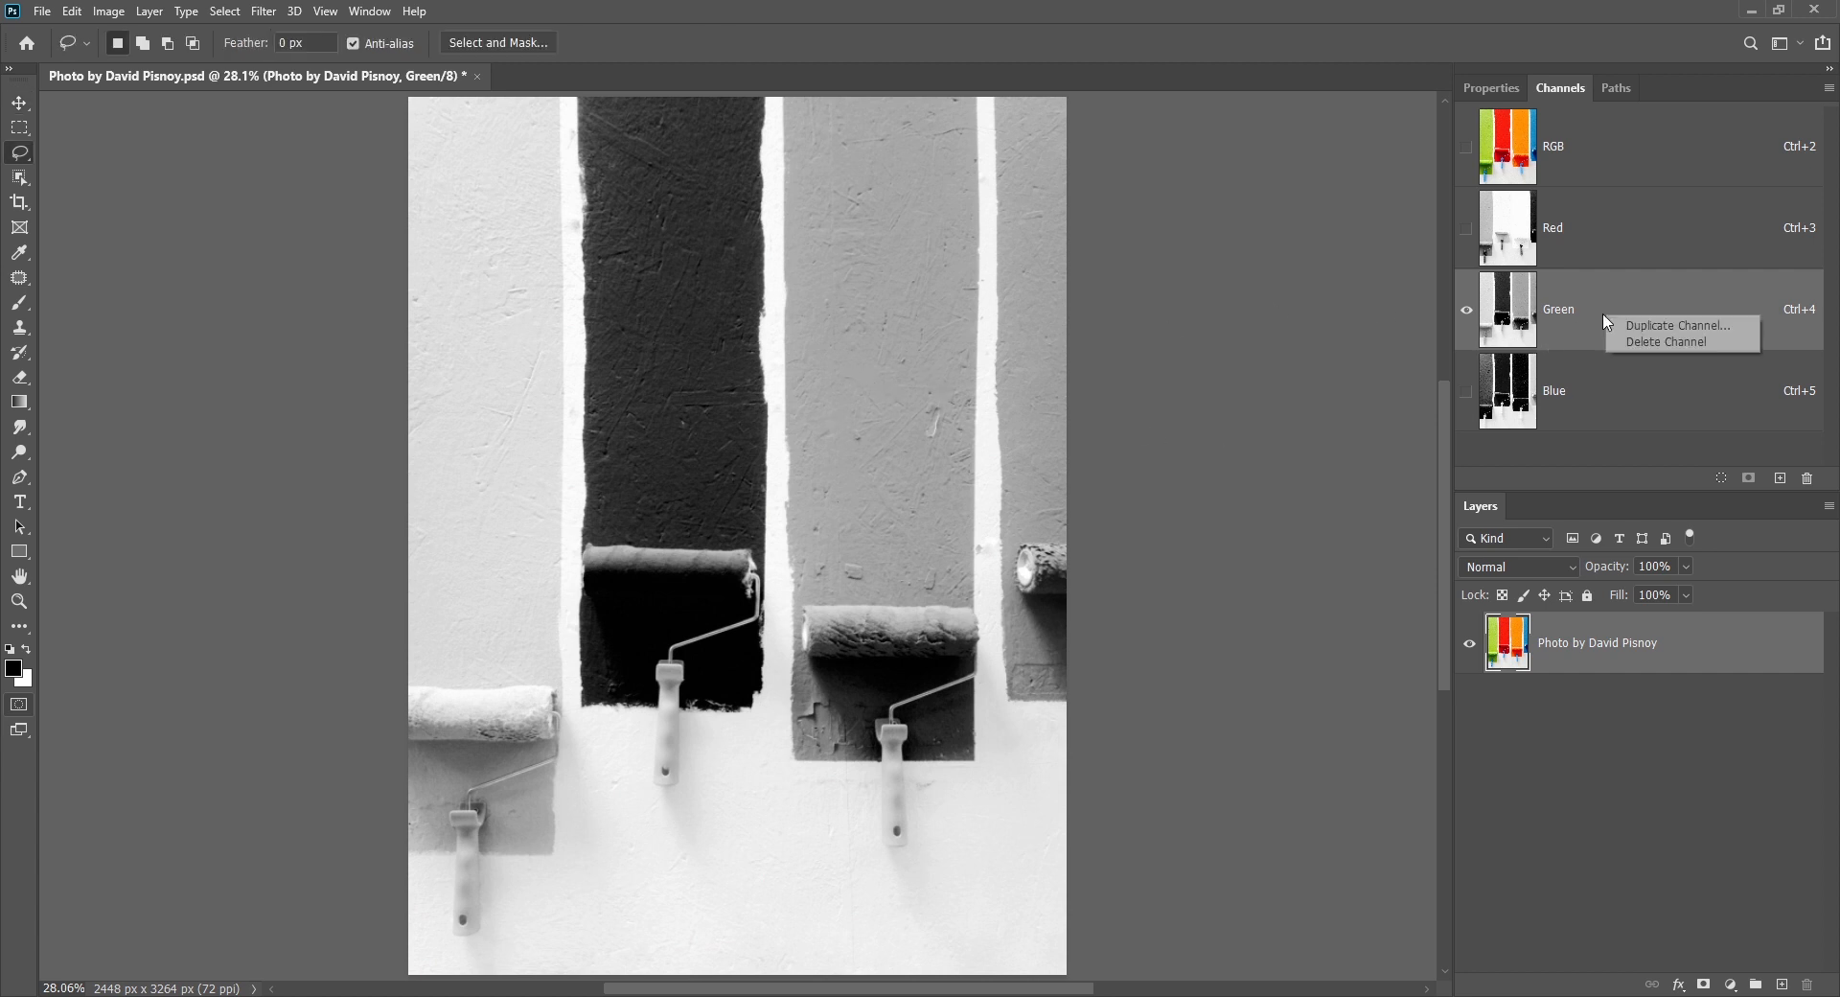
left_click(1663, 324)
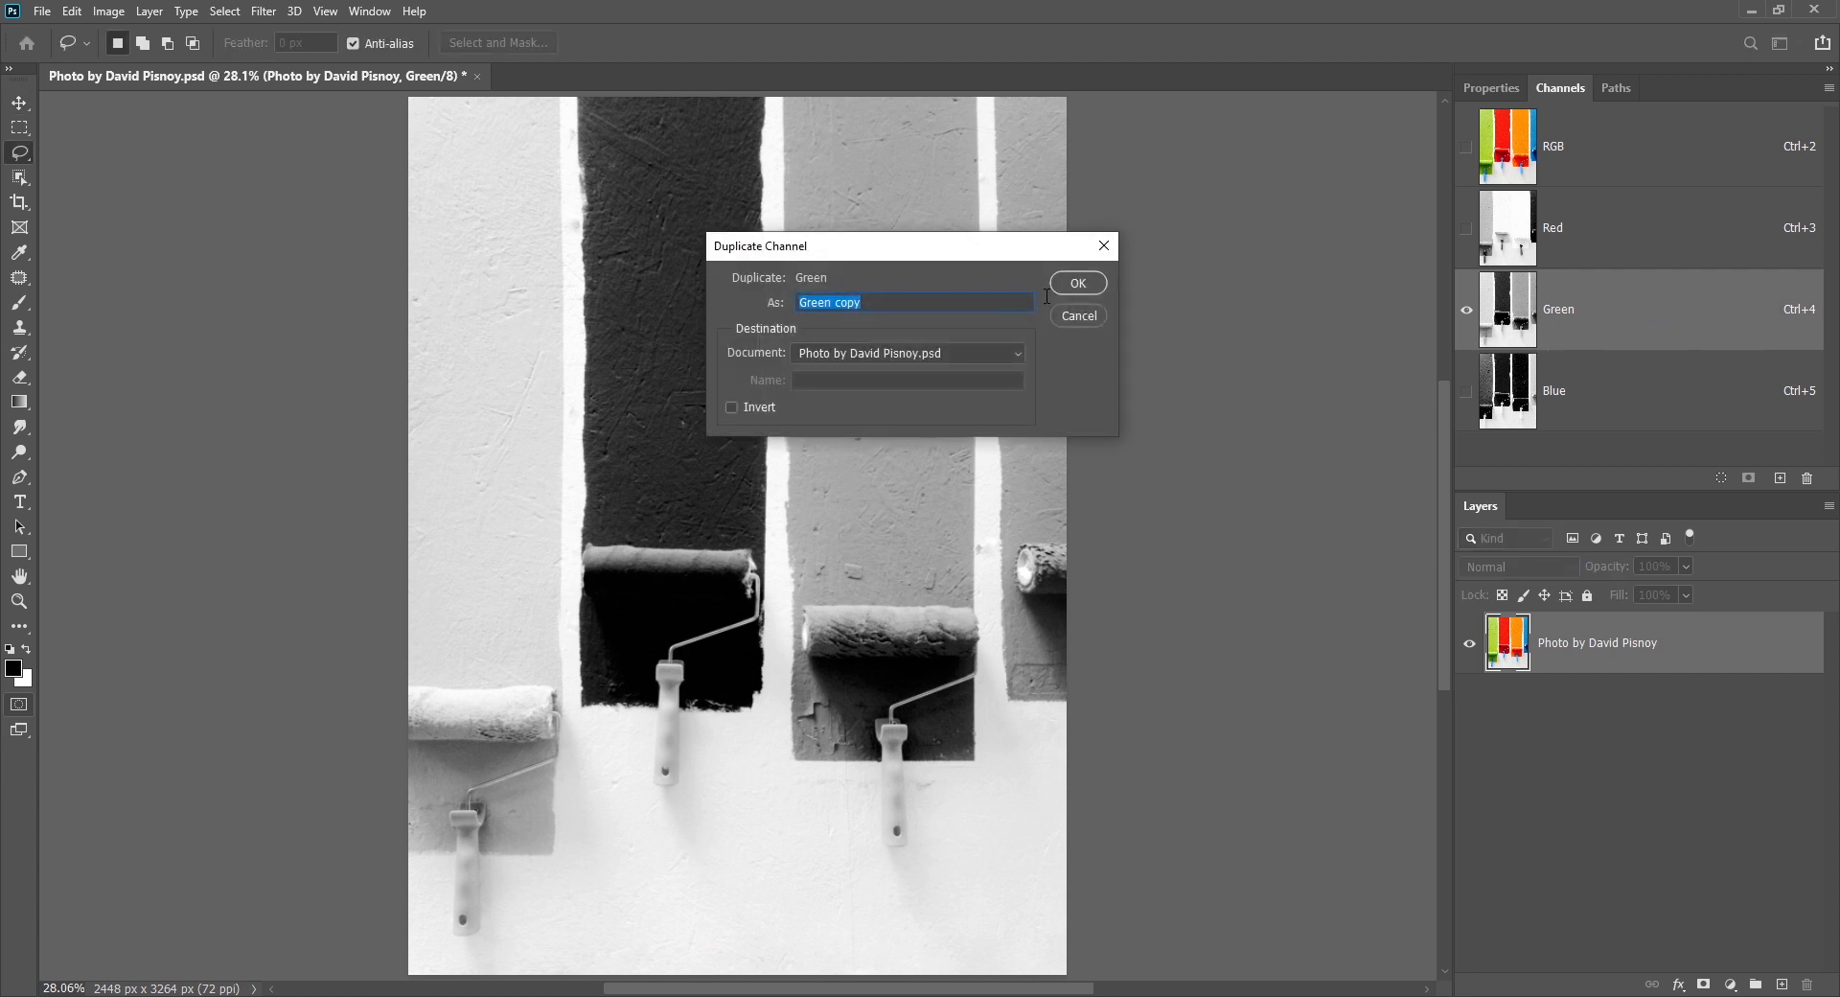
type("alpha")
key("Return")
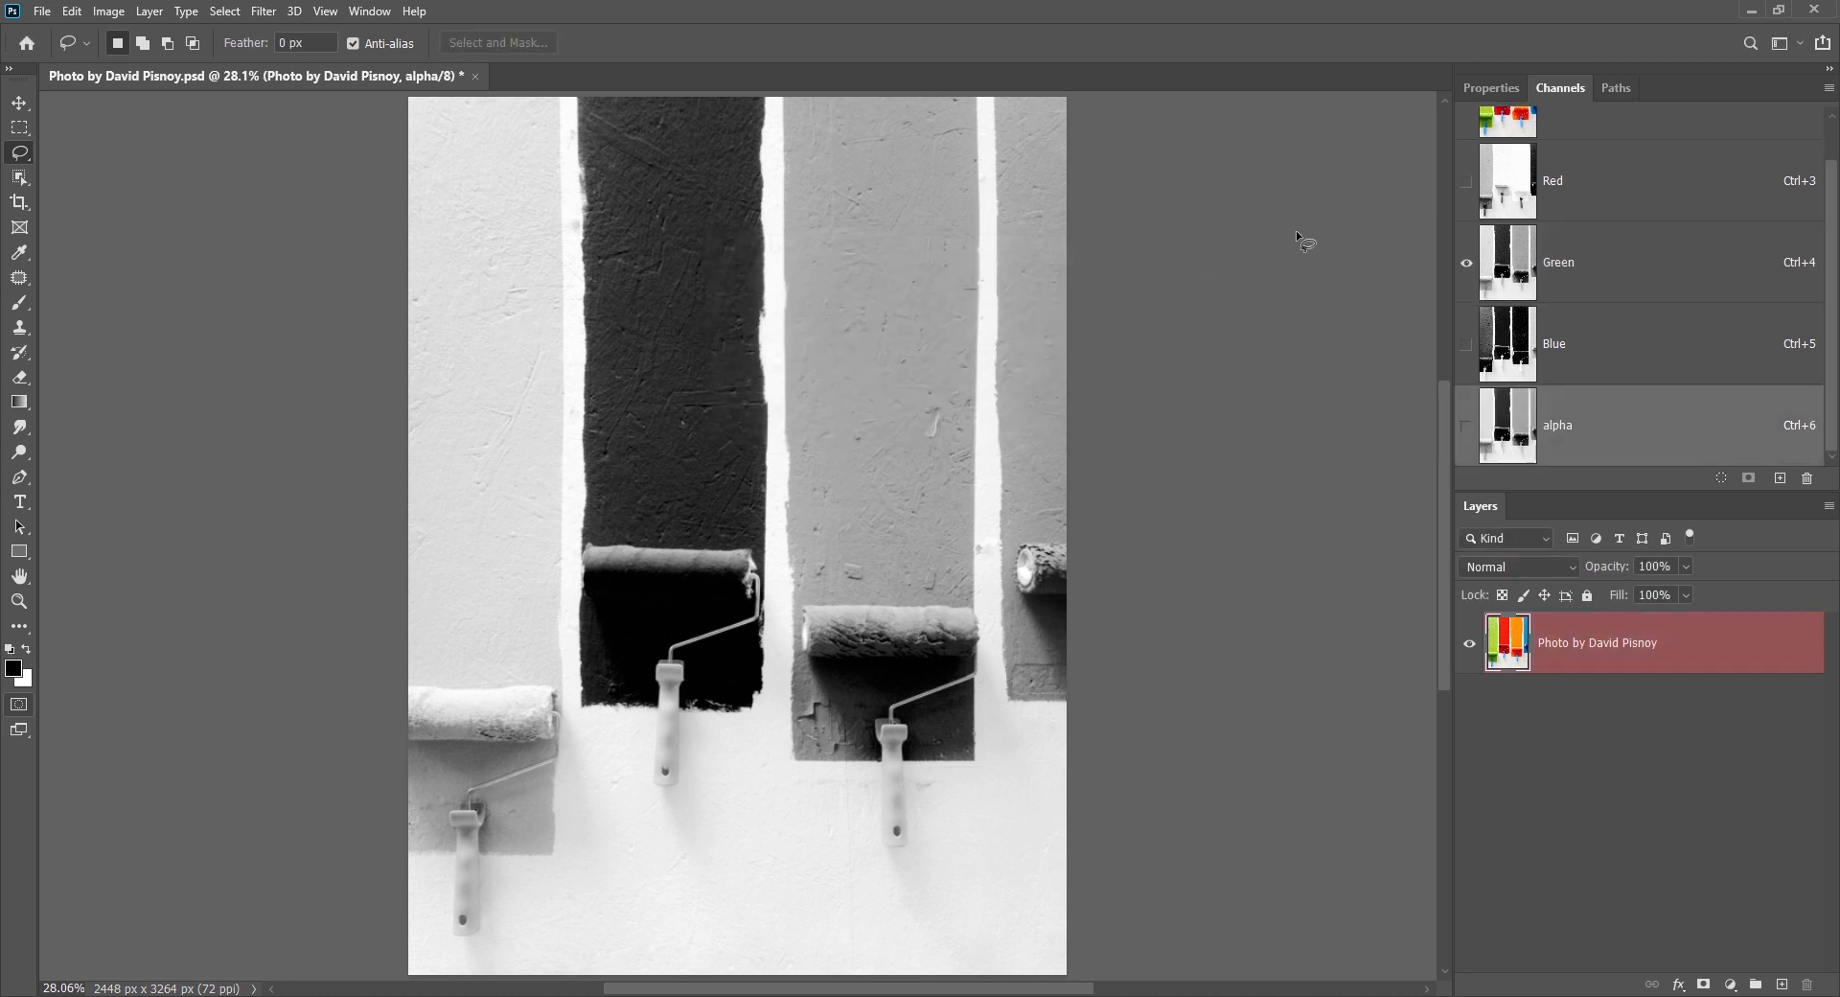
left_click(1465, 425)
left_click(1466, 262)
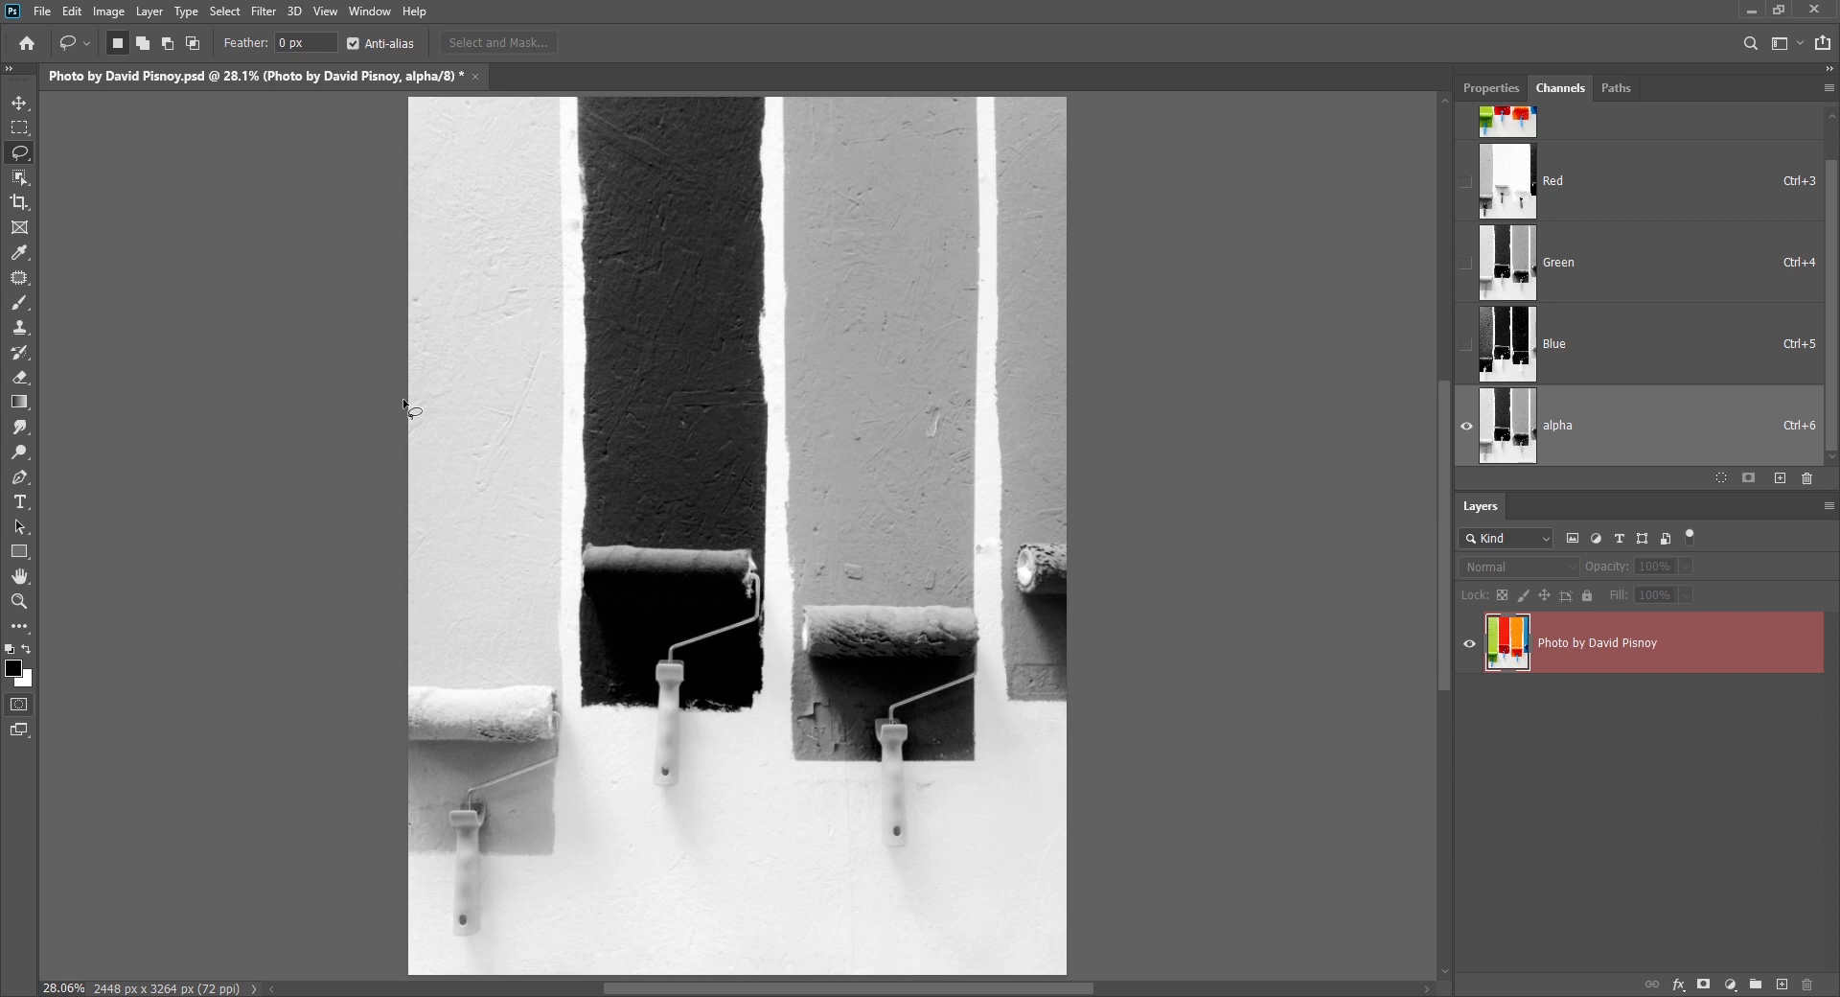
- Paint the green paint strip white and the red strip black in the alpha channel with an Overlay-mode brush
key("b")
key("x")
mouse_move(476, 361)
left_mouse_down()
mouse_move(460, 527)
mouse_move(477, 759)
mouse_move(514, 163)
mouse_move(488, 305)
left_mouse_up()
key("x")
mouse_move(675, 144)
left_mouse_down()
mouse_move(657, 246)
mouse_move(698, 316)
mouse_move(698, 255)
mouse_move(697, 578)
mouse_move(645, 82)
mouse_move(670, 431)
mouse_move(645, 479)
left_mouse_up()
key("x")
mouse_move(452, 748)
left_mouse_down()
mouse_move(443, 810)
mouse_move(504, 749)
mouse_move(490, 818)
mouse_move(485, 555)
left_mouse_up()
key("v")
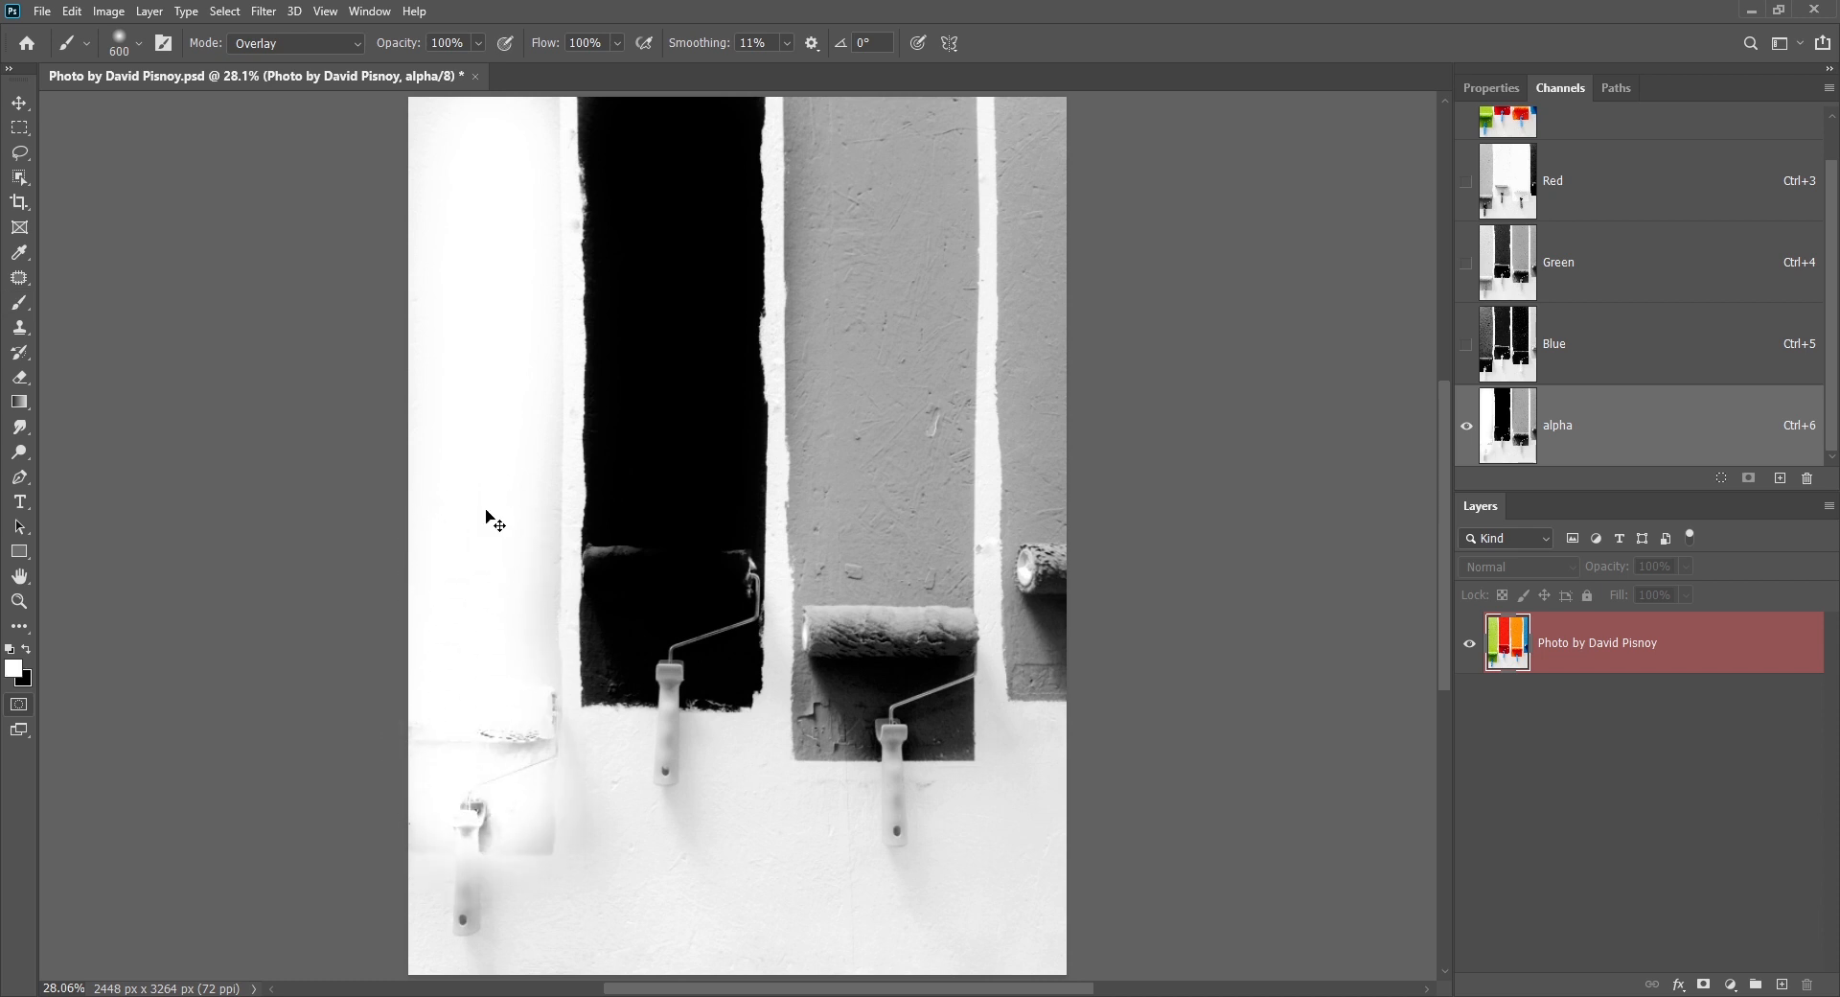
- Apply Levels to the alpha channel with input black point 41 and white point 199
key("ctrl+l")
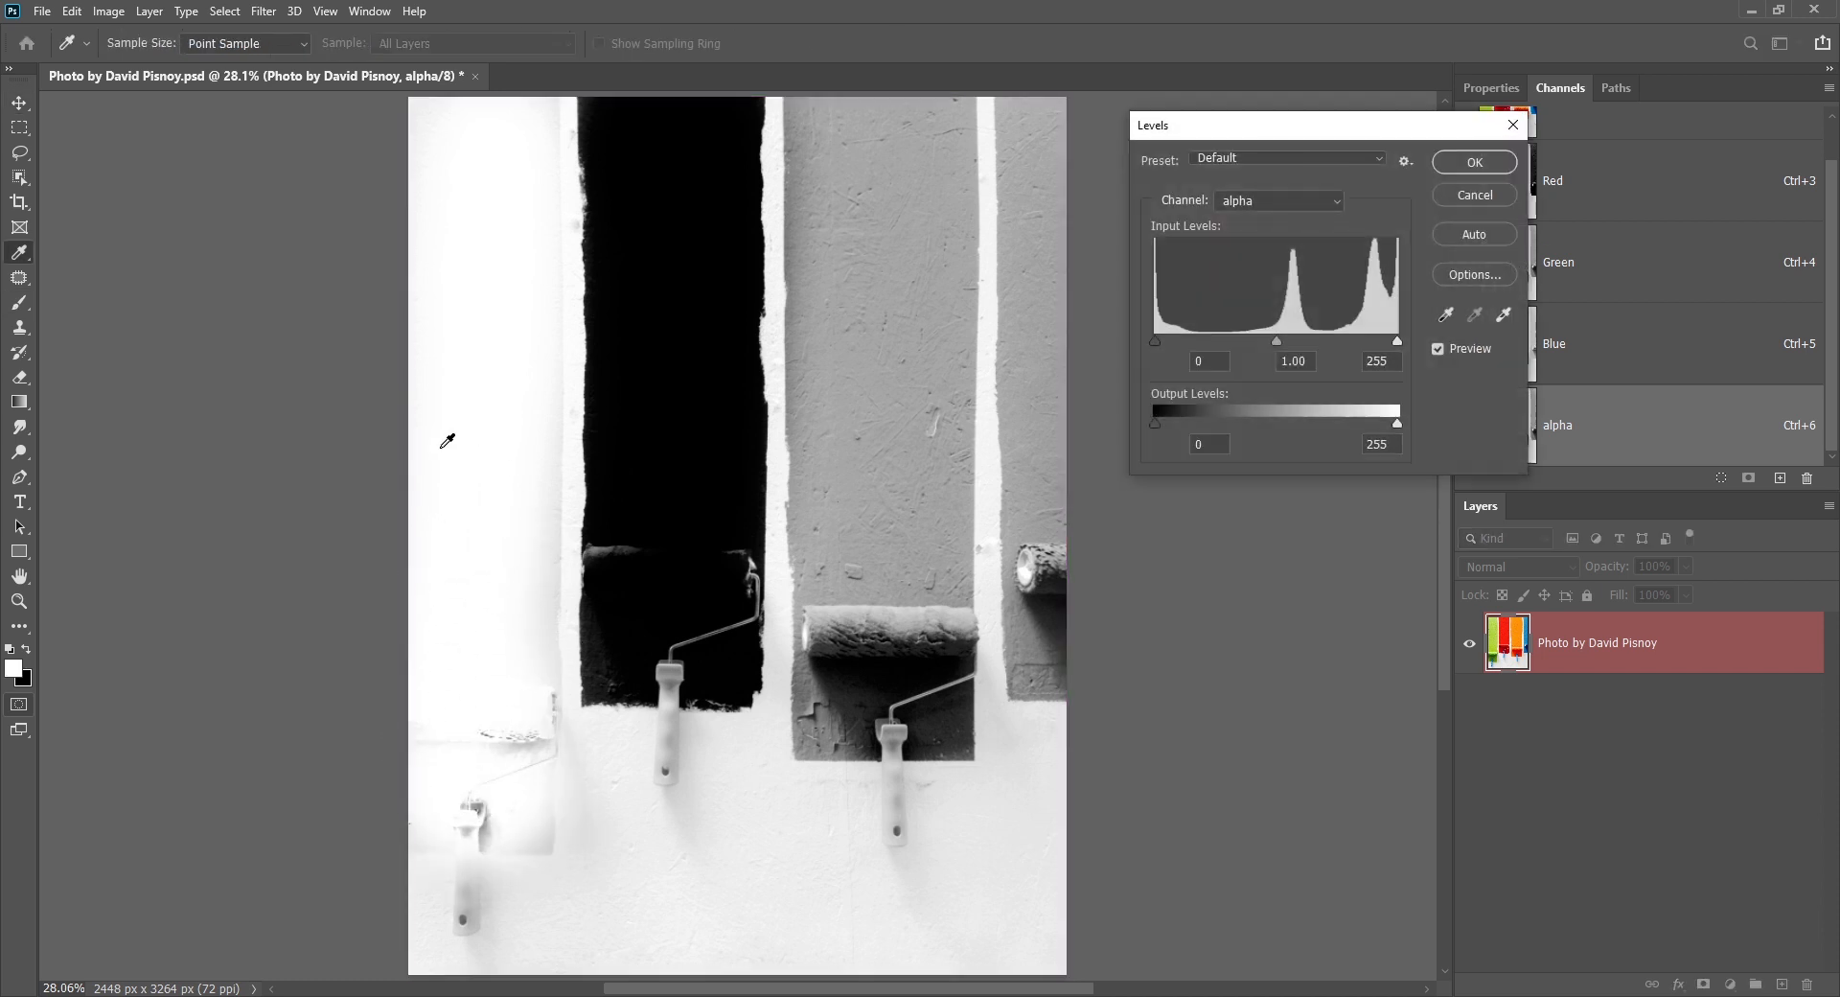
left_click_drag(1156, 341, 1195, 341)
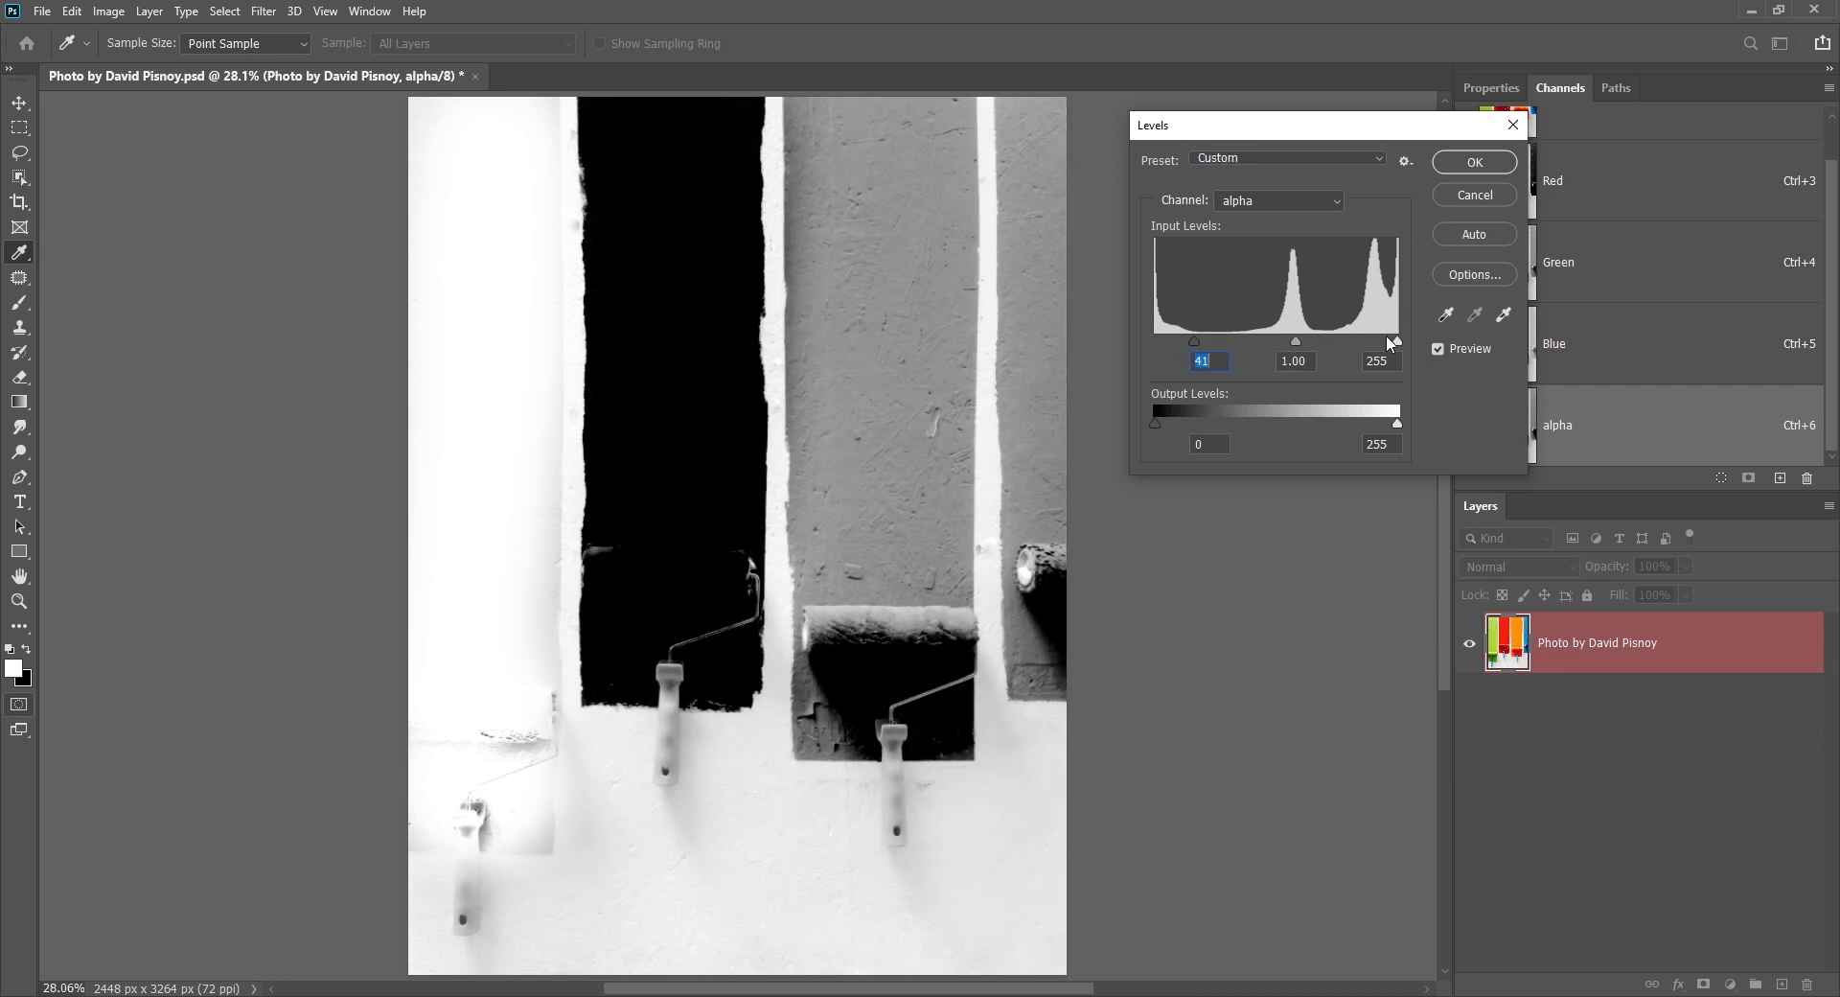
left_click_drag(1395, 341, 1344, 342)
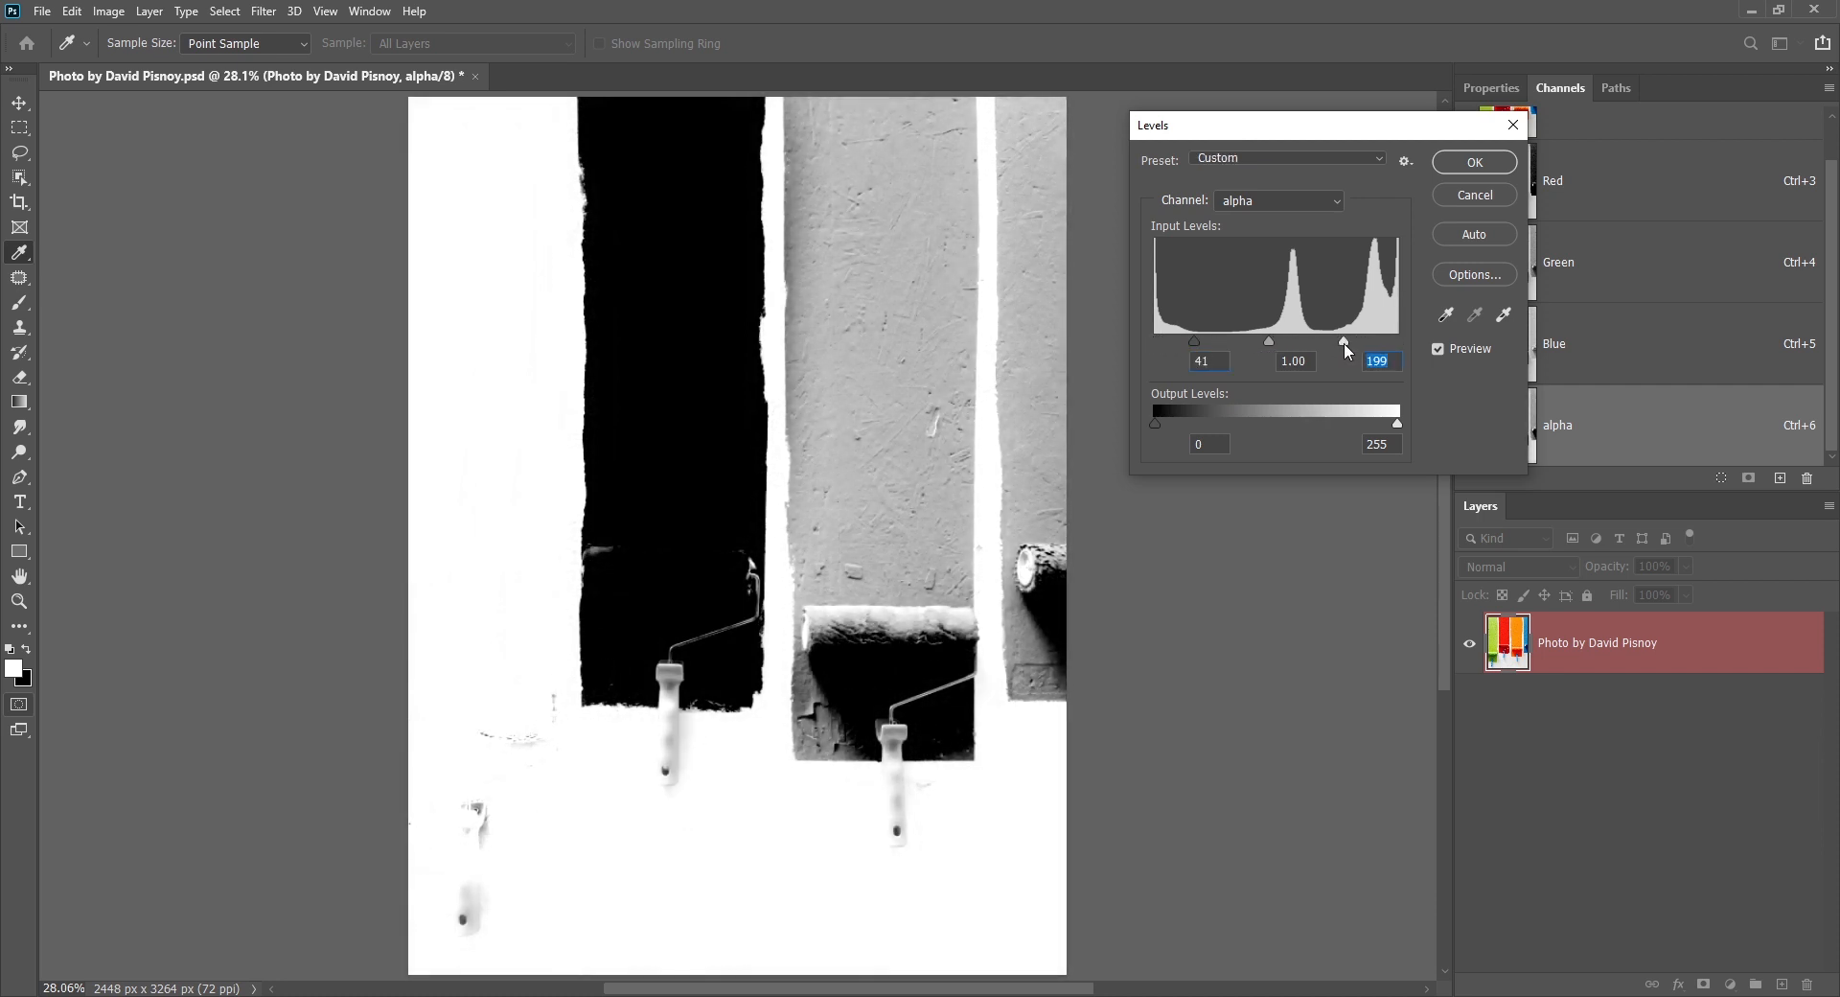
key("Return")
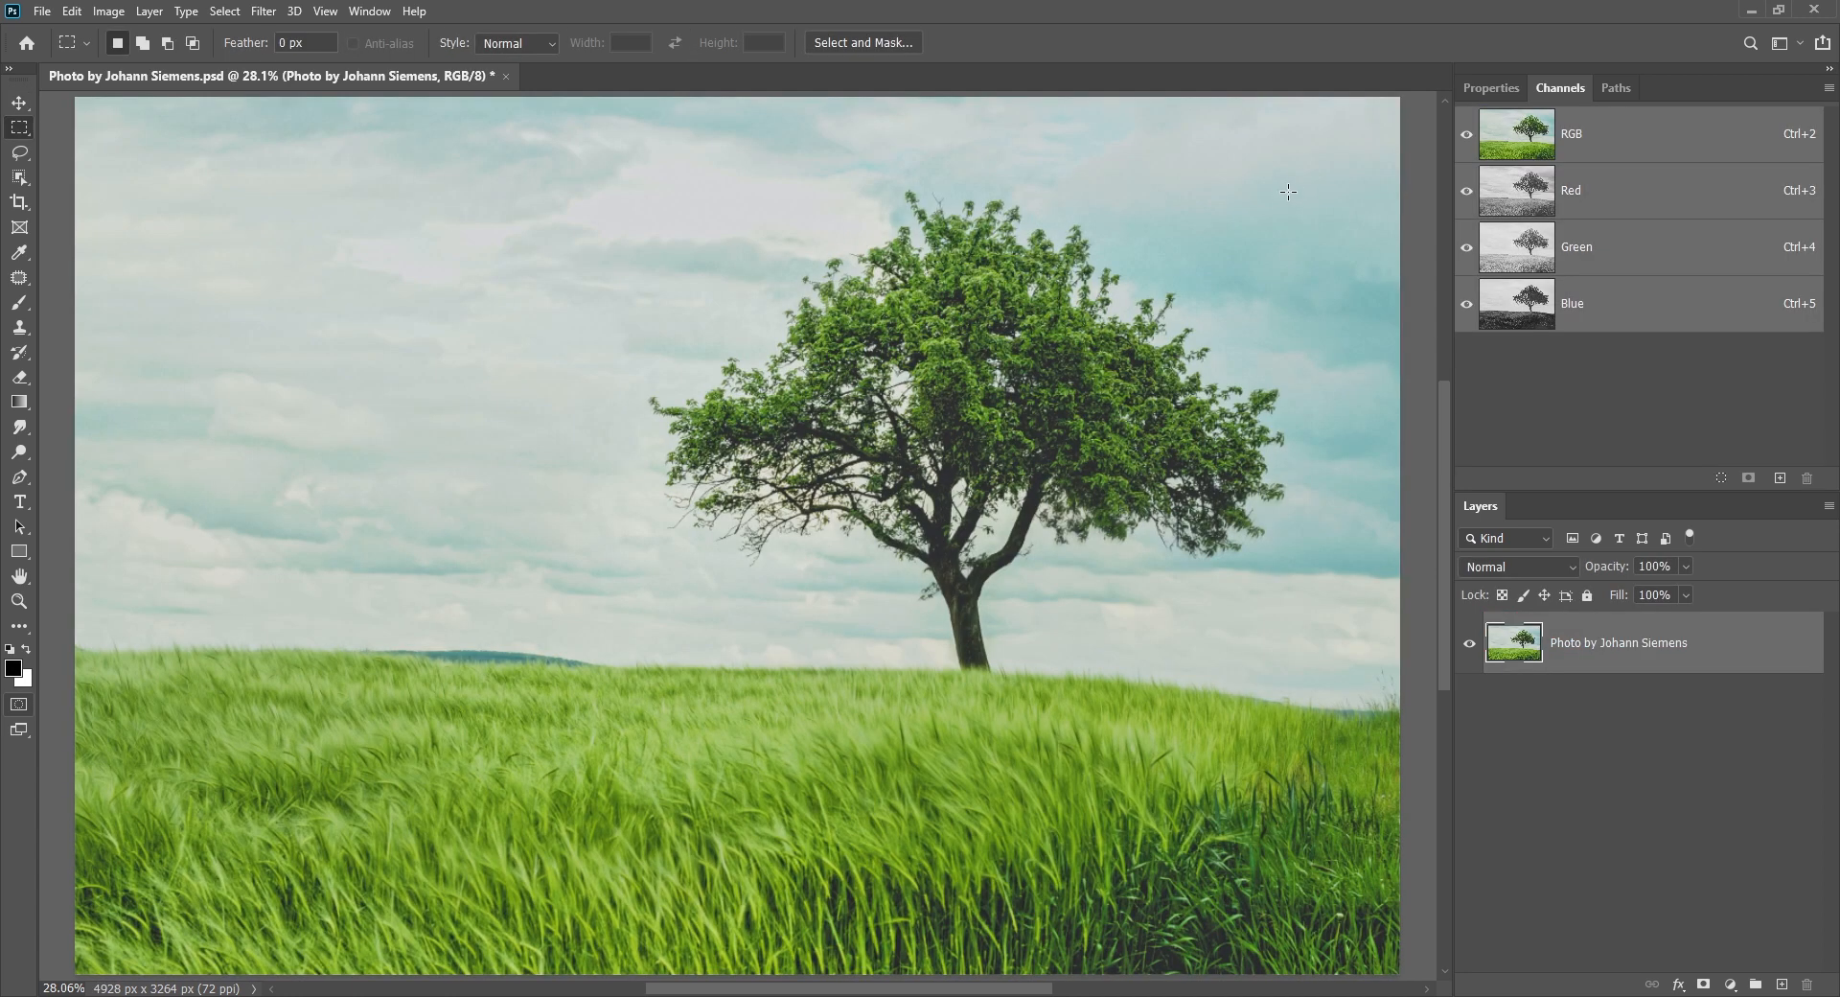
- Copy a rectangular area around the tree to its own layer, then duplicate the Blue channel as "pohon" and display the duplicate
left_click_drag(627, 155, 1309, 721)
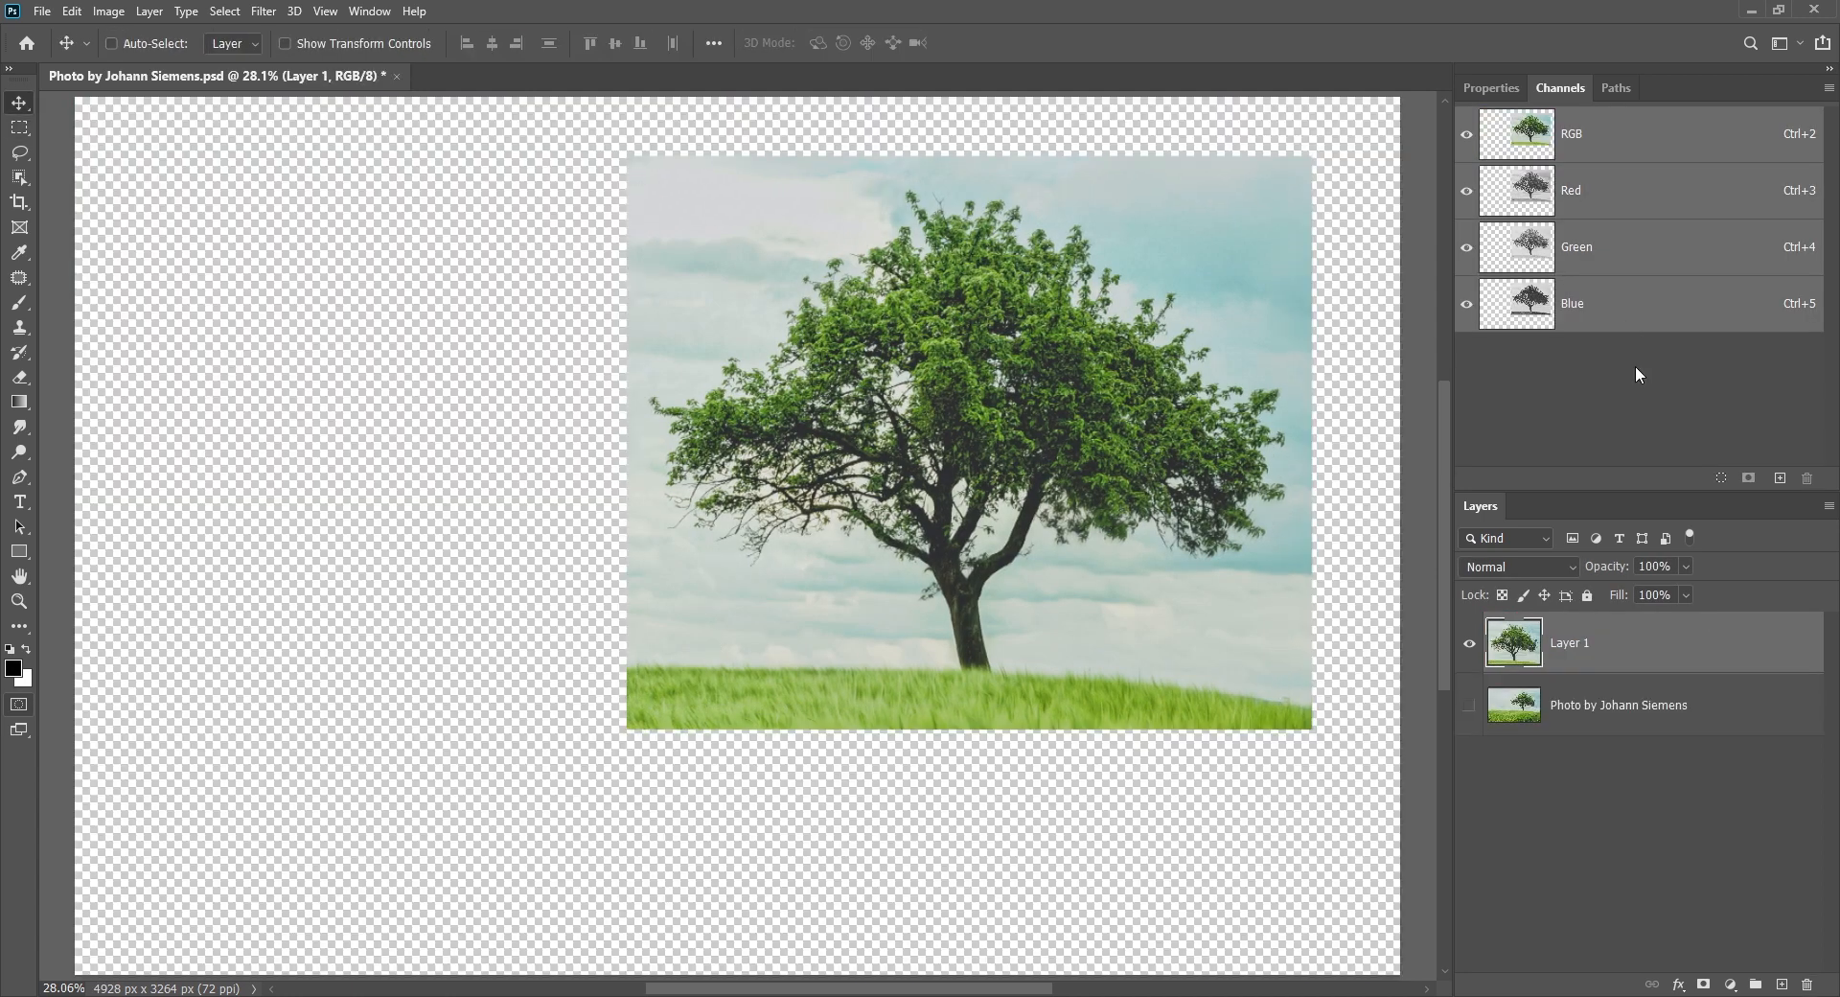
left_click(1580, 308)
right_click(1580, 309)
left_click(1626, 324)
type("pohon")
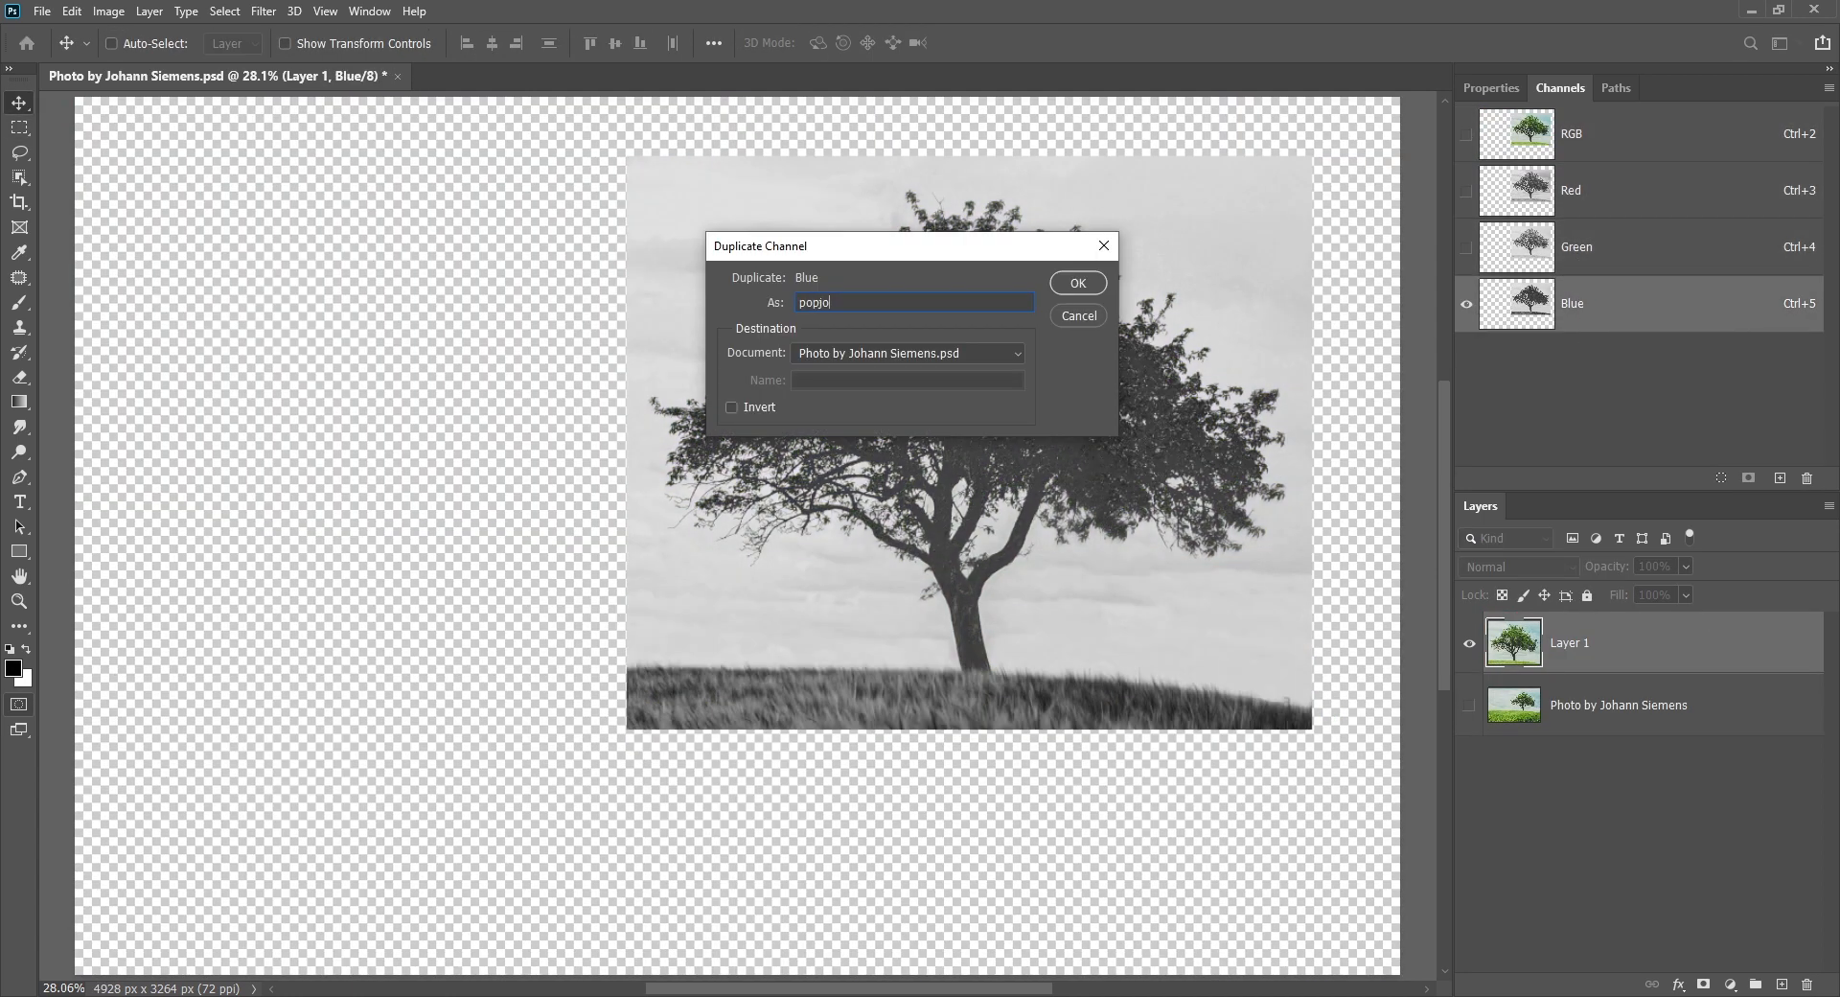
key("Return")
left_click(1466, 359)
- Raise the pohon channel's contrast with Levels and lighten the sky and grass with a white Overlay-mode brush
key("ctrl+l")
left_click_drag(1155, 341, 1170, 341)
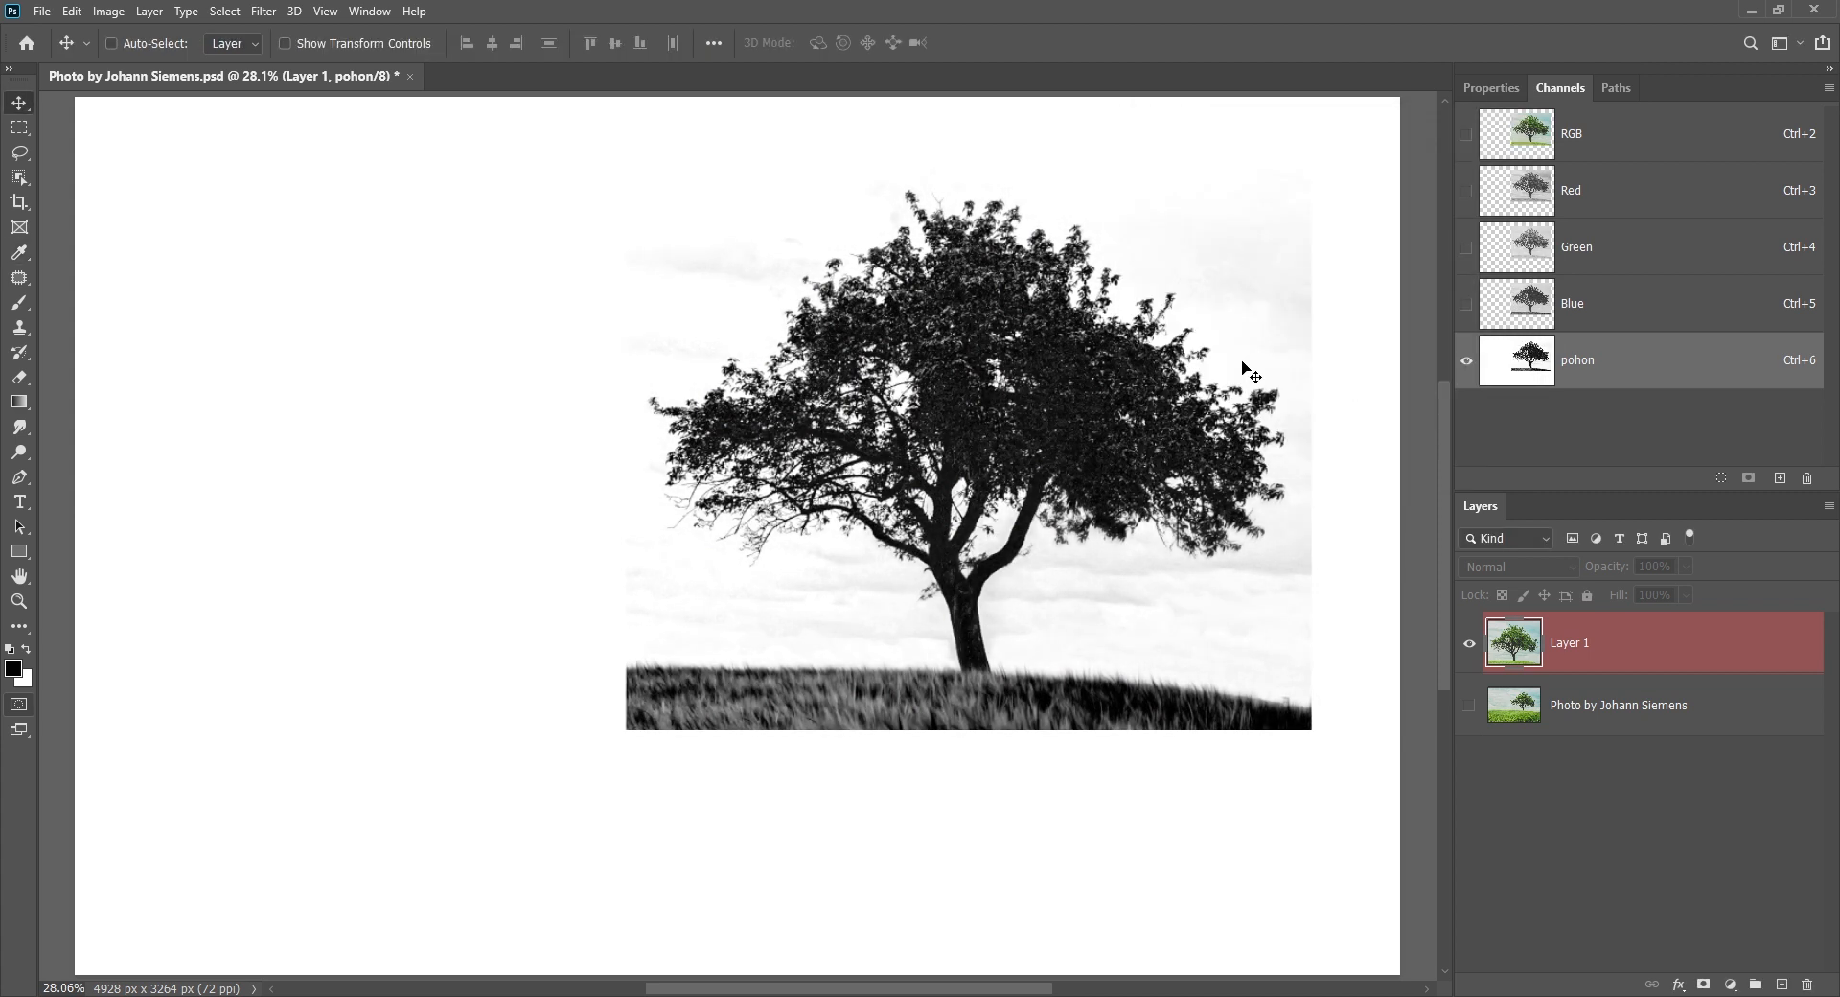
key("b")
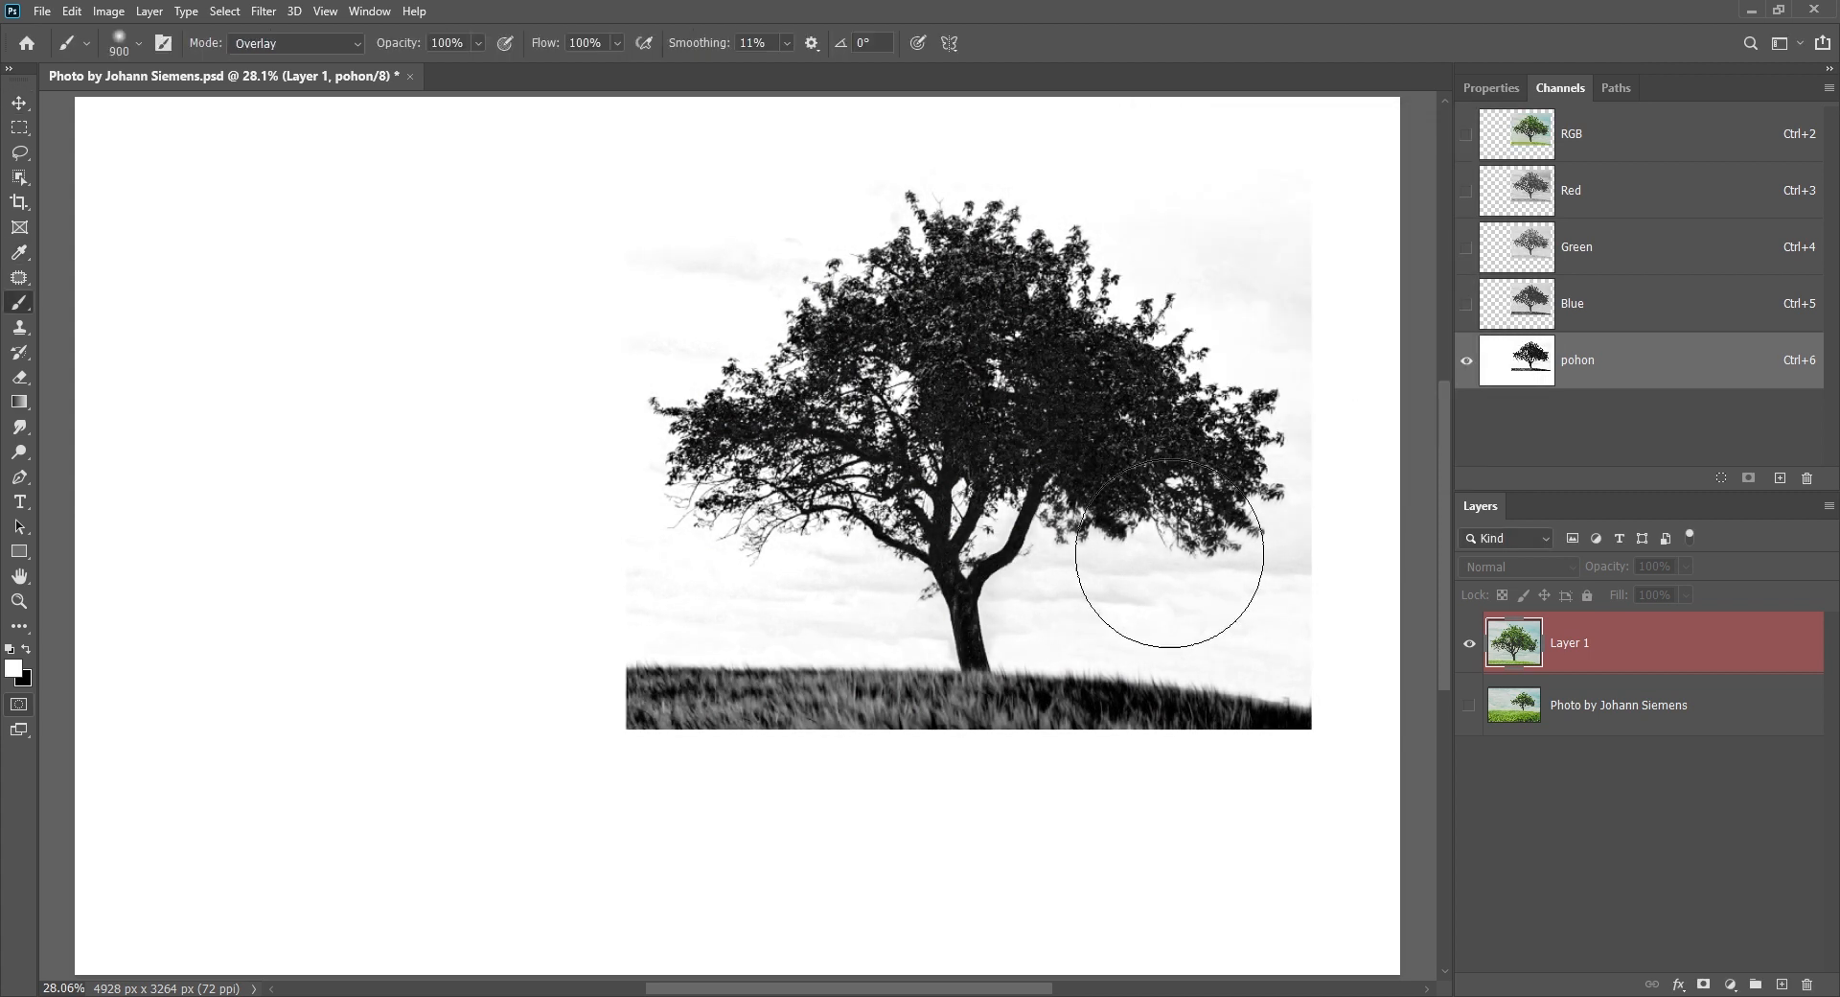
left_click_drag(785, 661, 501, 734)
- Strengthen the pohon channel's blacks and whites with Levels, then paint the tree black with the Overlay-mode brush
key("ctrl+l")
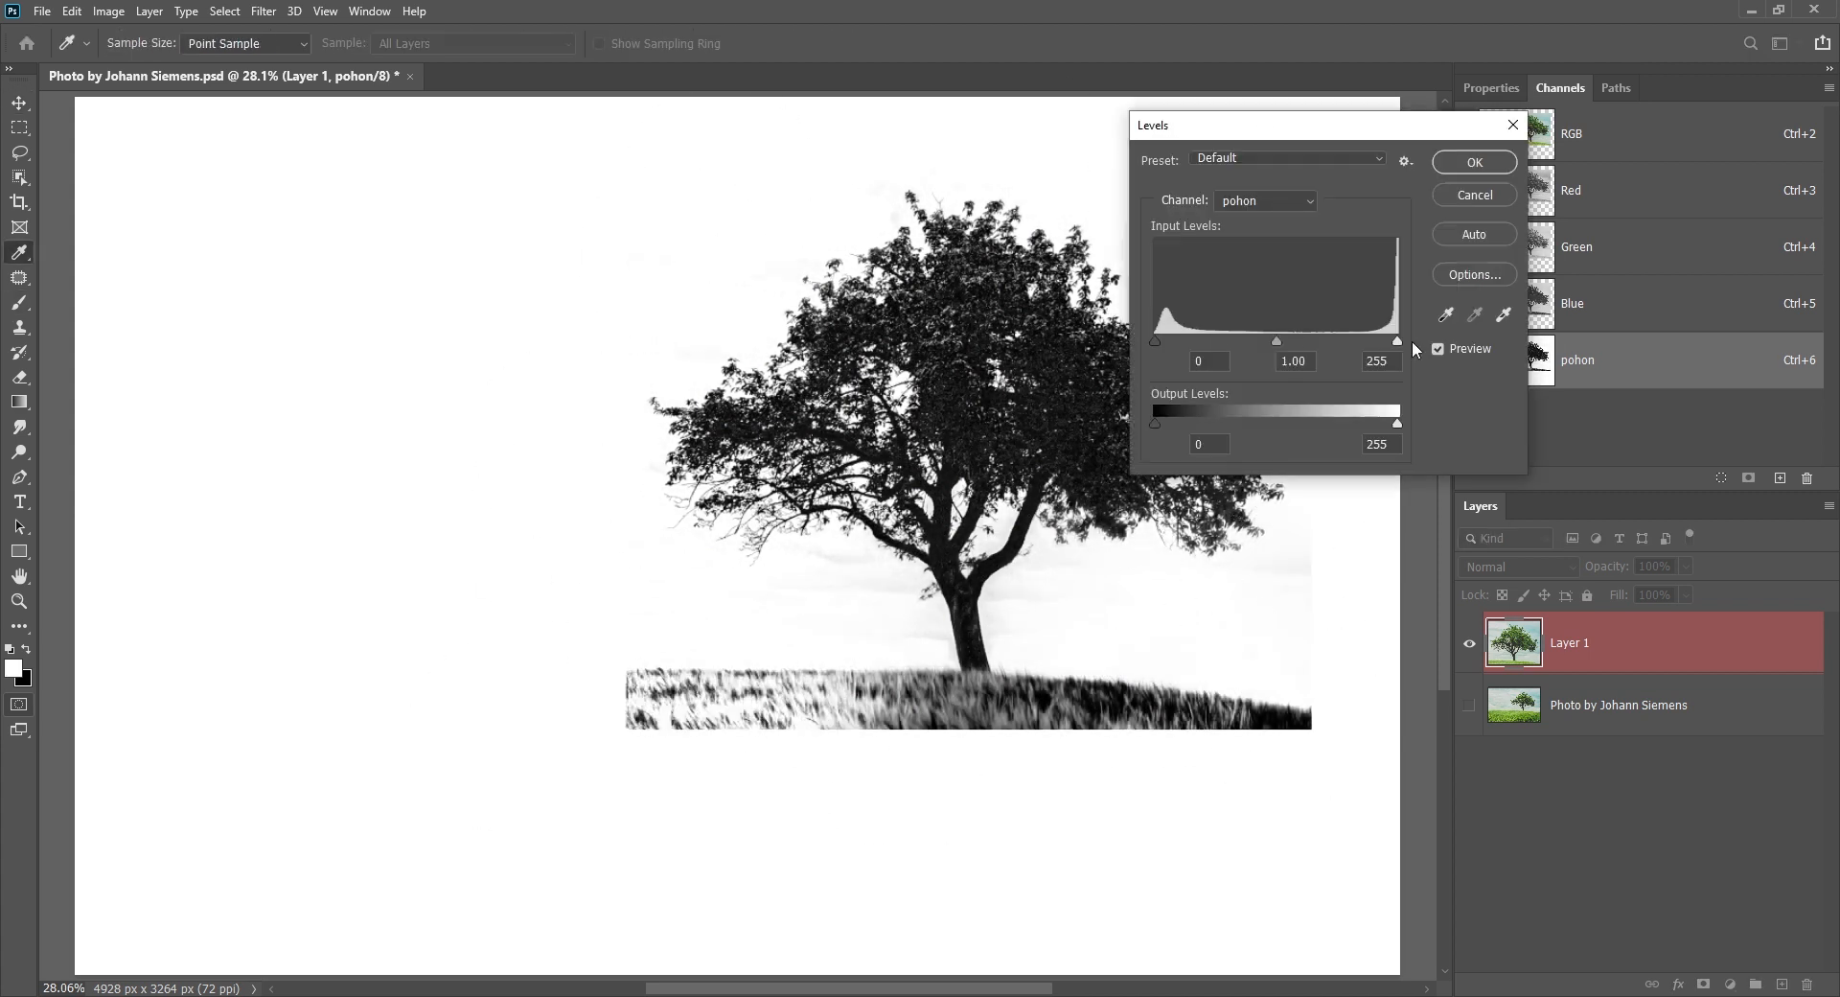
left_click_drag(1396, 341, 1368, 342)
left_click_drag(1158, 341, 1236, 342)
key("Return")
key("x")
left_click_drag(894, 322, 923, 468)
- Select the grass around the tree base with the Lasso tool, clear it to white and deselect
key("l")
mouse_move(998, 668)
left_mouse_down()
mouse_move(1346, 724)
mouse_move(998, 666)
left_mouse_up()
key("Delete")
key("ctrl+d")
- Clear the grass remnants below and beside the trunk in the pohon channel using Lasso selections
scroll(979, 698, "up", 10)
mouse_move(808, 453)
left_mouse_down()
mouse_move(831, 516)
mouse_move(1040, 508)
mouse_move(800, 458)
left_mouse_up()
left_click_drag(911, 517, 914, 540)
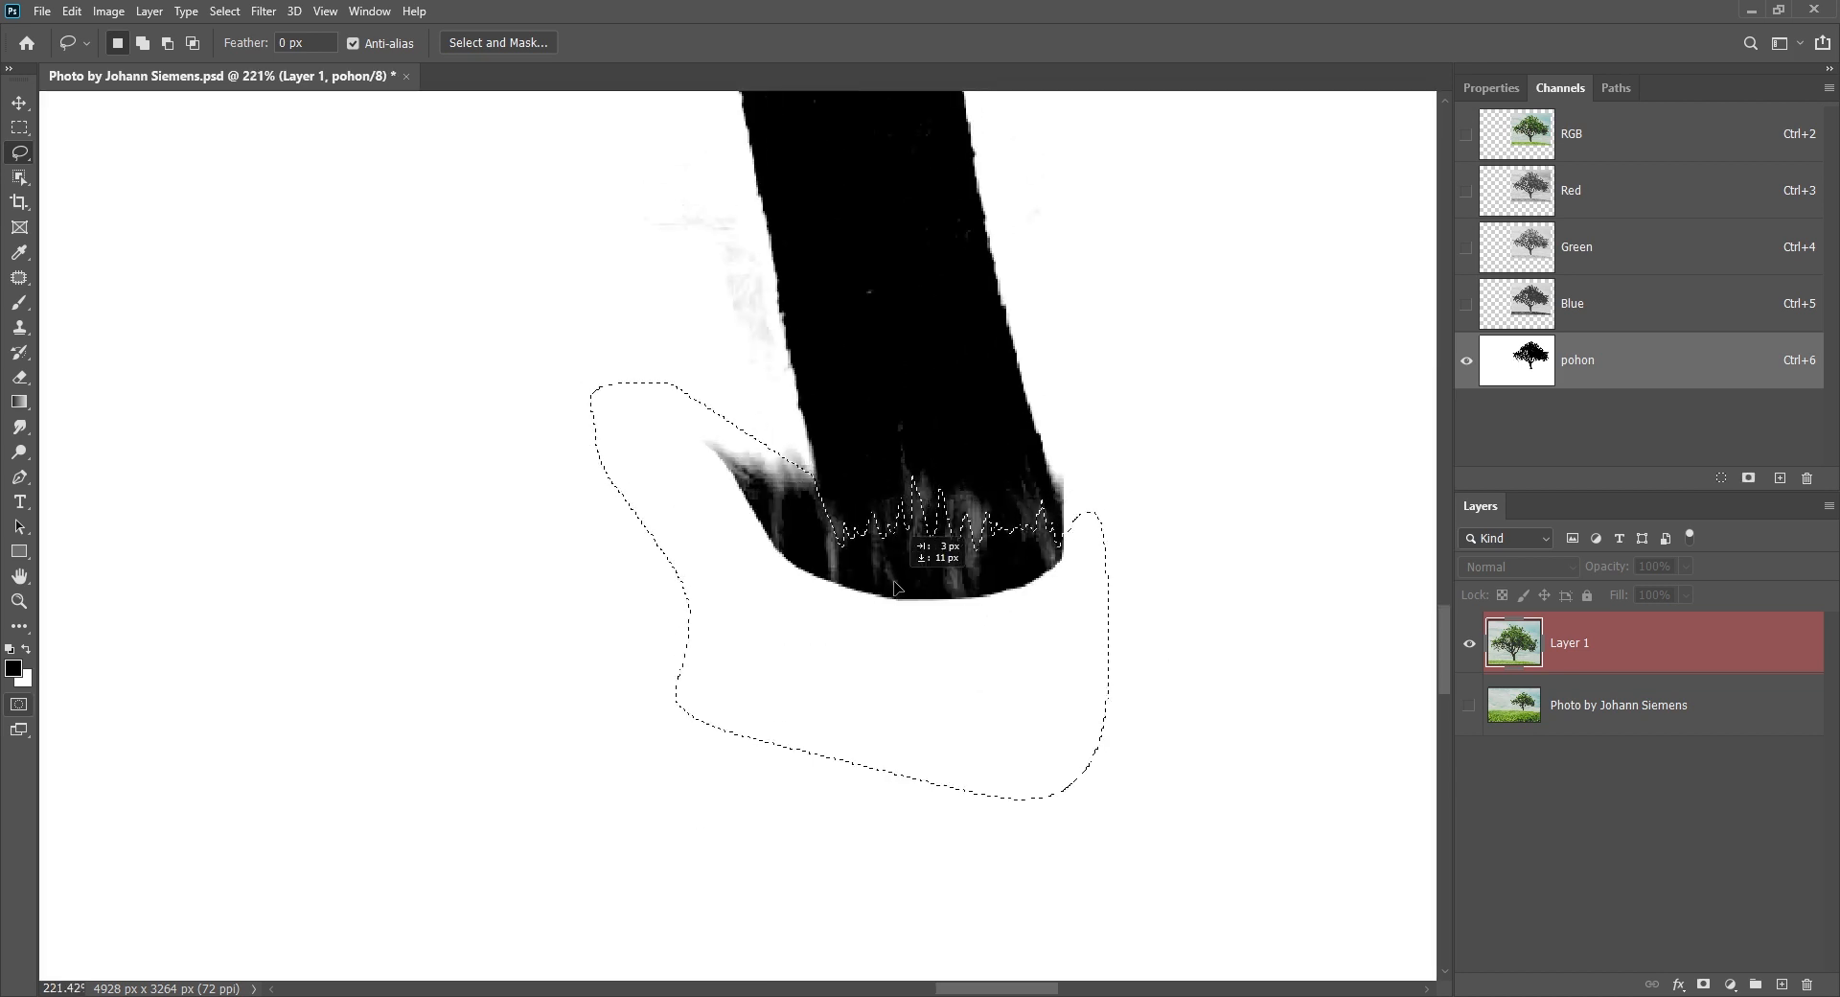
key("Delete")
key("ctrl+d")
left_click_drag(814, 384, 945, 644)
mouse_move(778, 371)
left_mouse_down()
mouse_move(843, 435)
mouse_move(546, 410)
left_mouse_up()
key("Delete")
scroll(1260, 432, "down", 10)
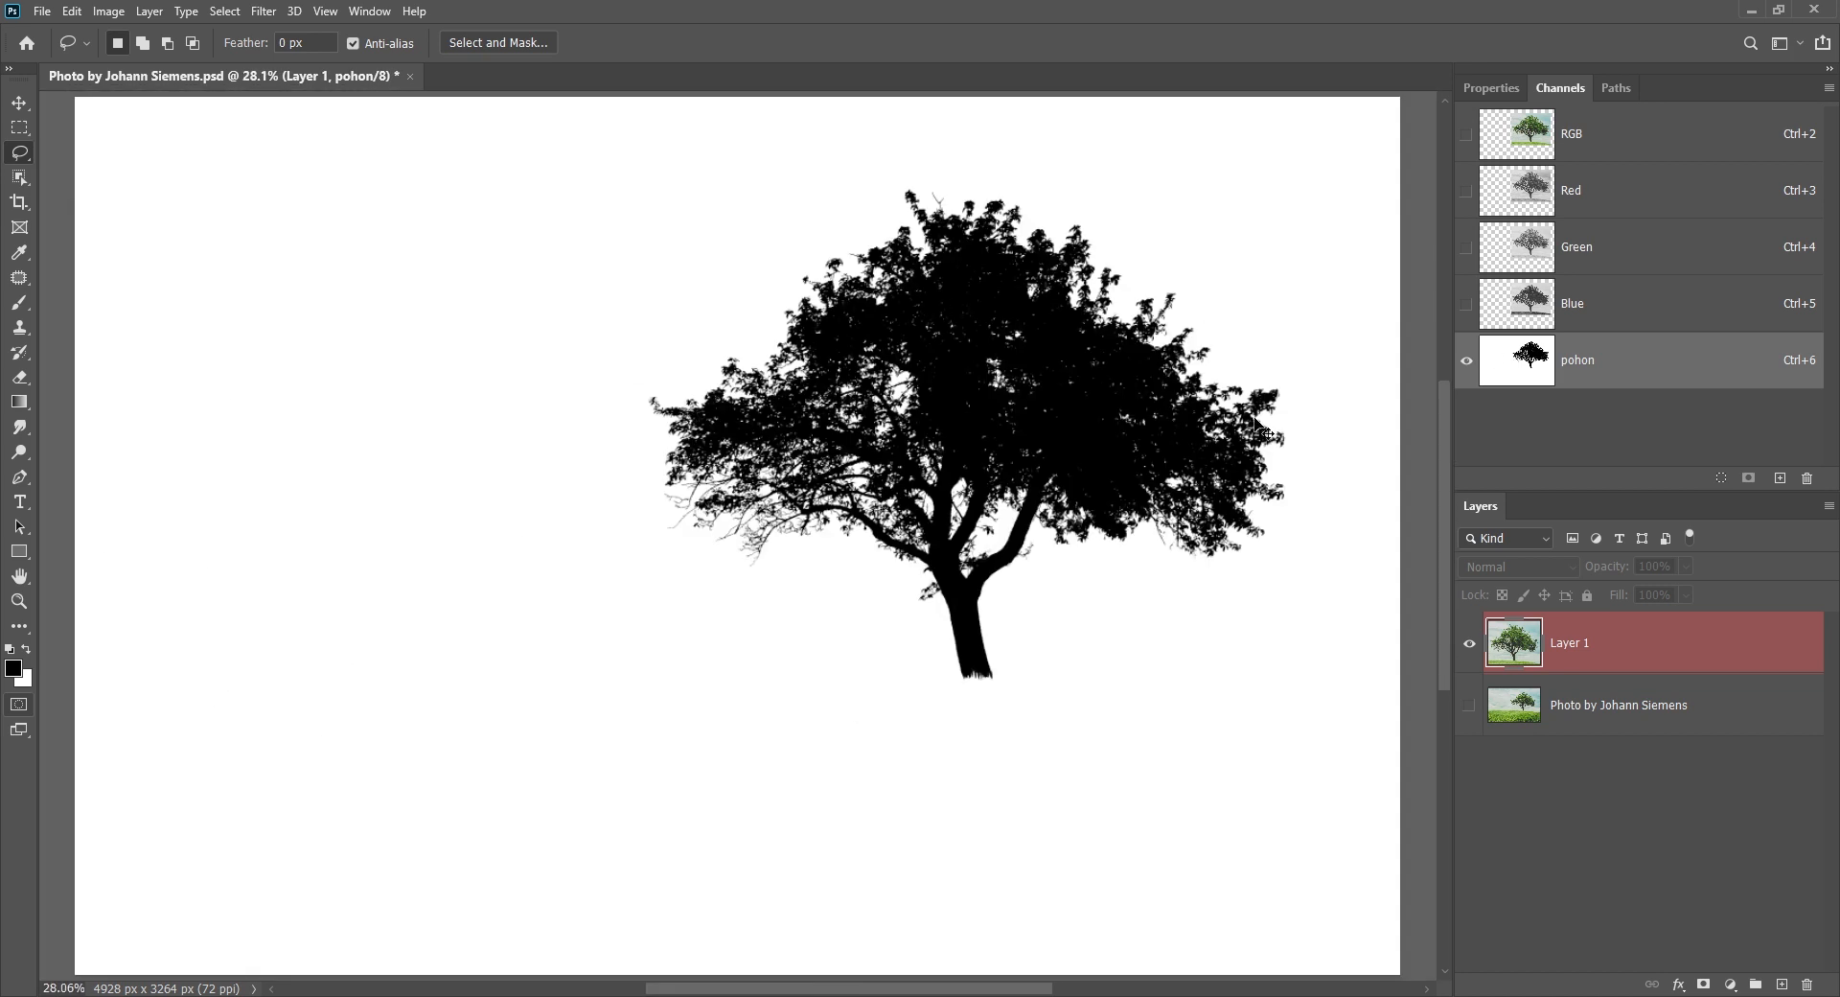
- Lower the pohon channel's white input level with Levels, then invert the channel so the tree is white on black
key("ctrl+l")
left_click_drag(1395, 345, 1360, 345)
key("Return")
key("ctrl+i")
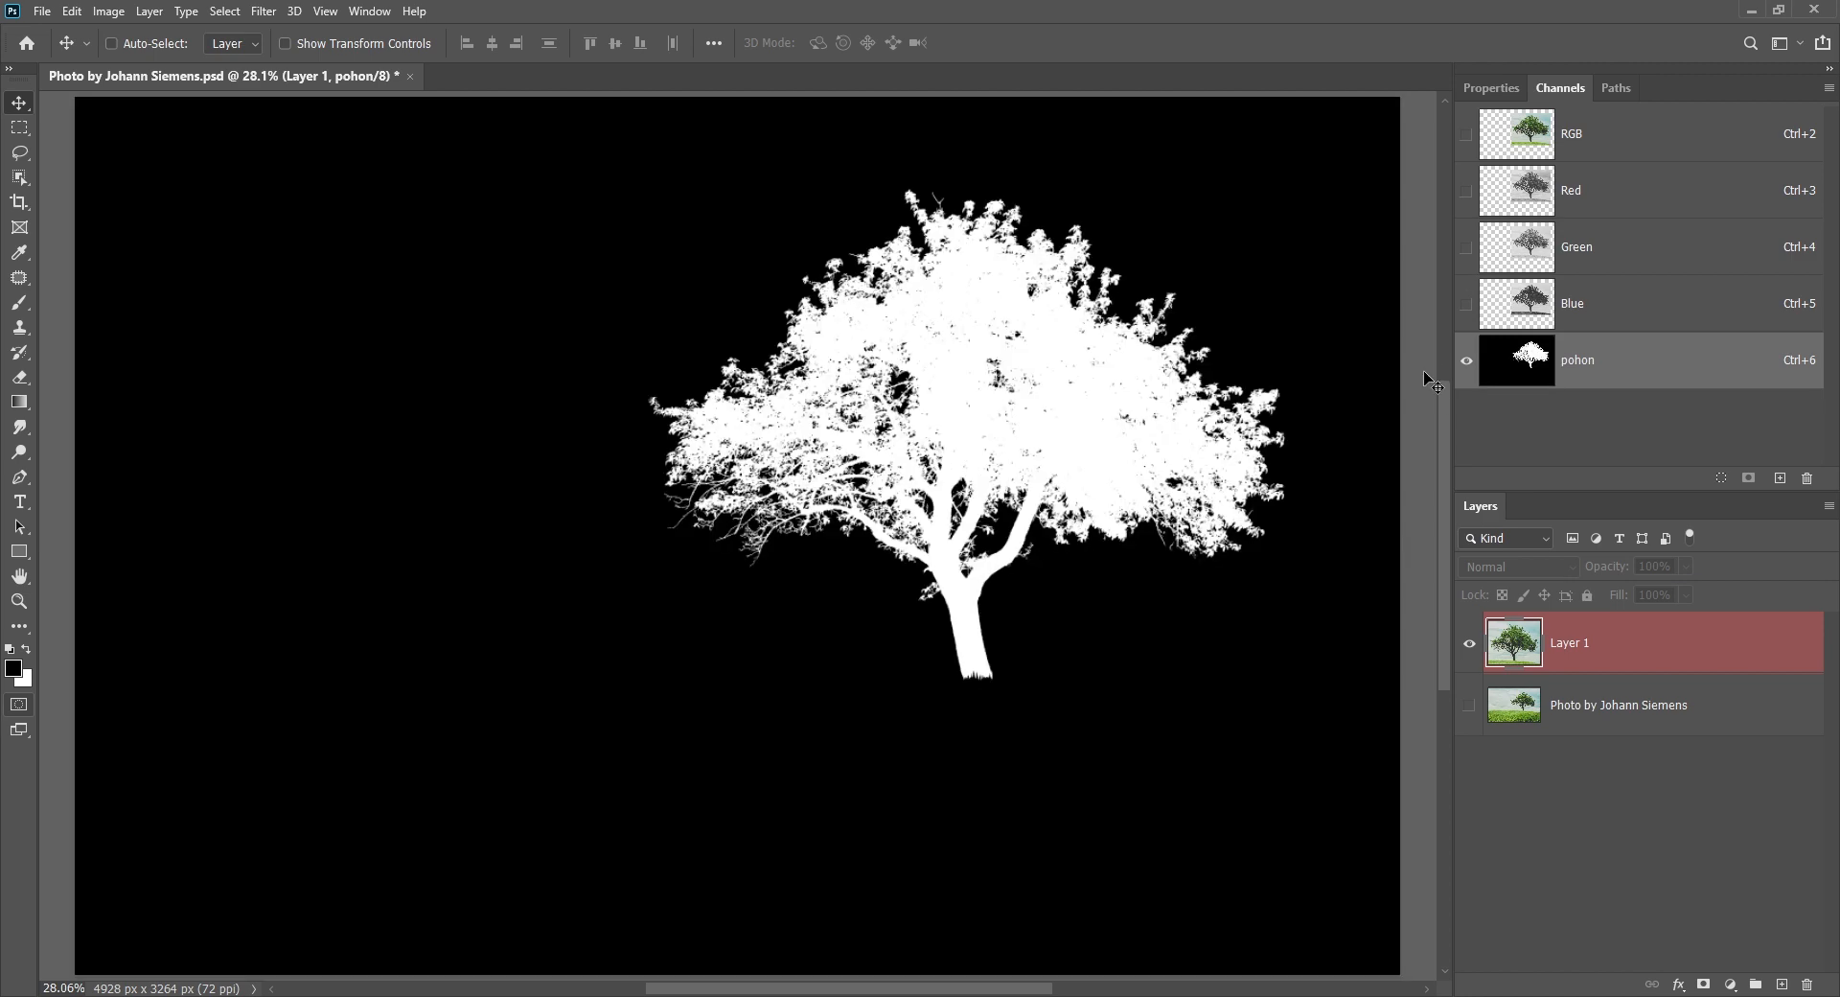
- Load the pohon channel as a selection, return to the RGB composite and show only the original photo layer
left_click(1515, 359, "ctrl")
left_click(1572, 134)
left_click(1469, 704, "alt")
- Add a Hue/Saturation adjustment masked to the tree selection and reduce its saturation to the minimum
left_click(1730, 983)
left_click(1730, 989)
left_click(1729, 982)
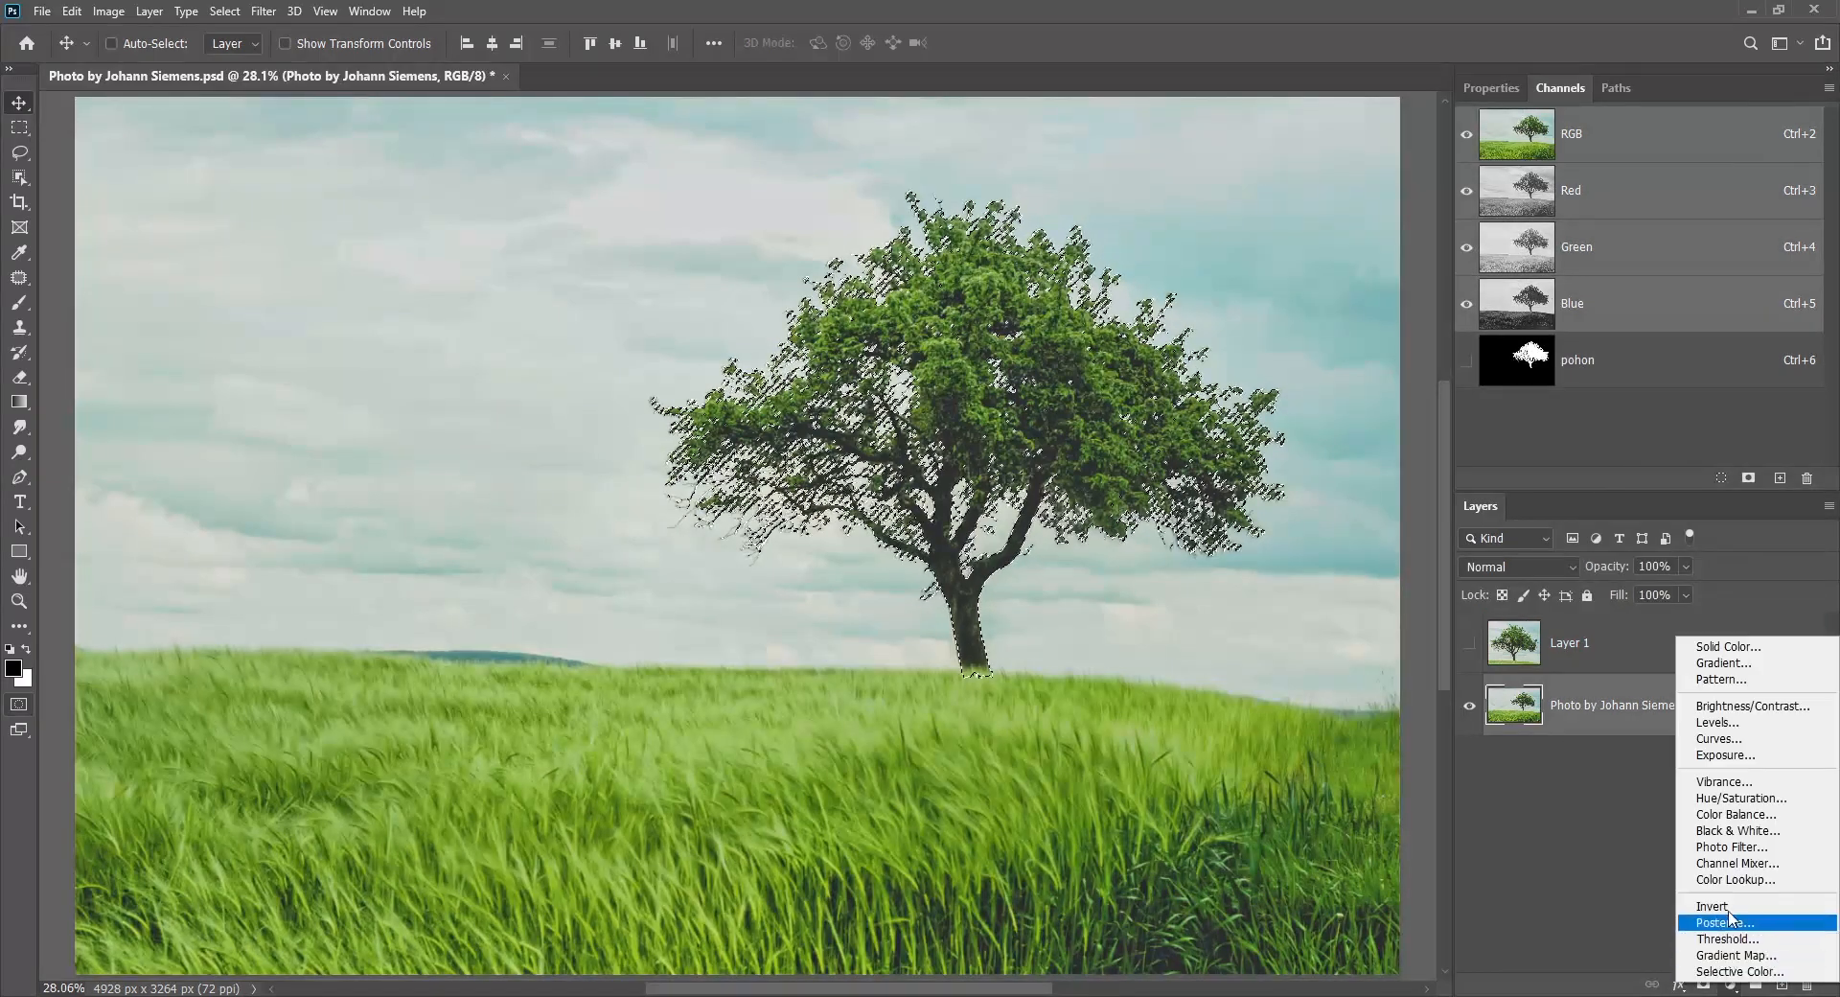
left_click(1723, 797)
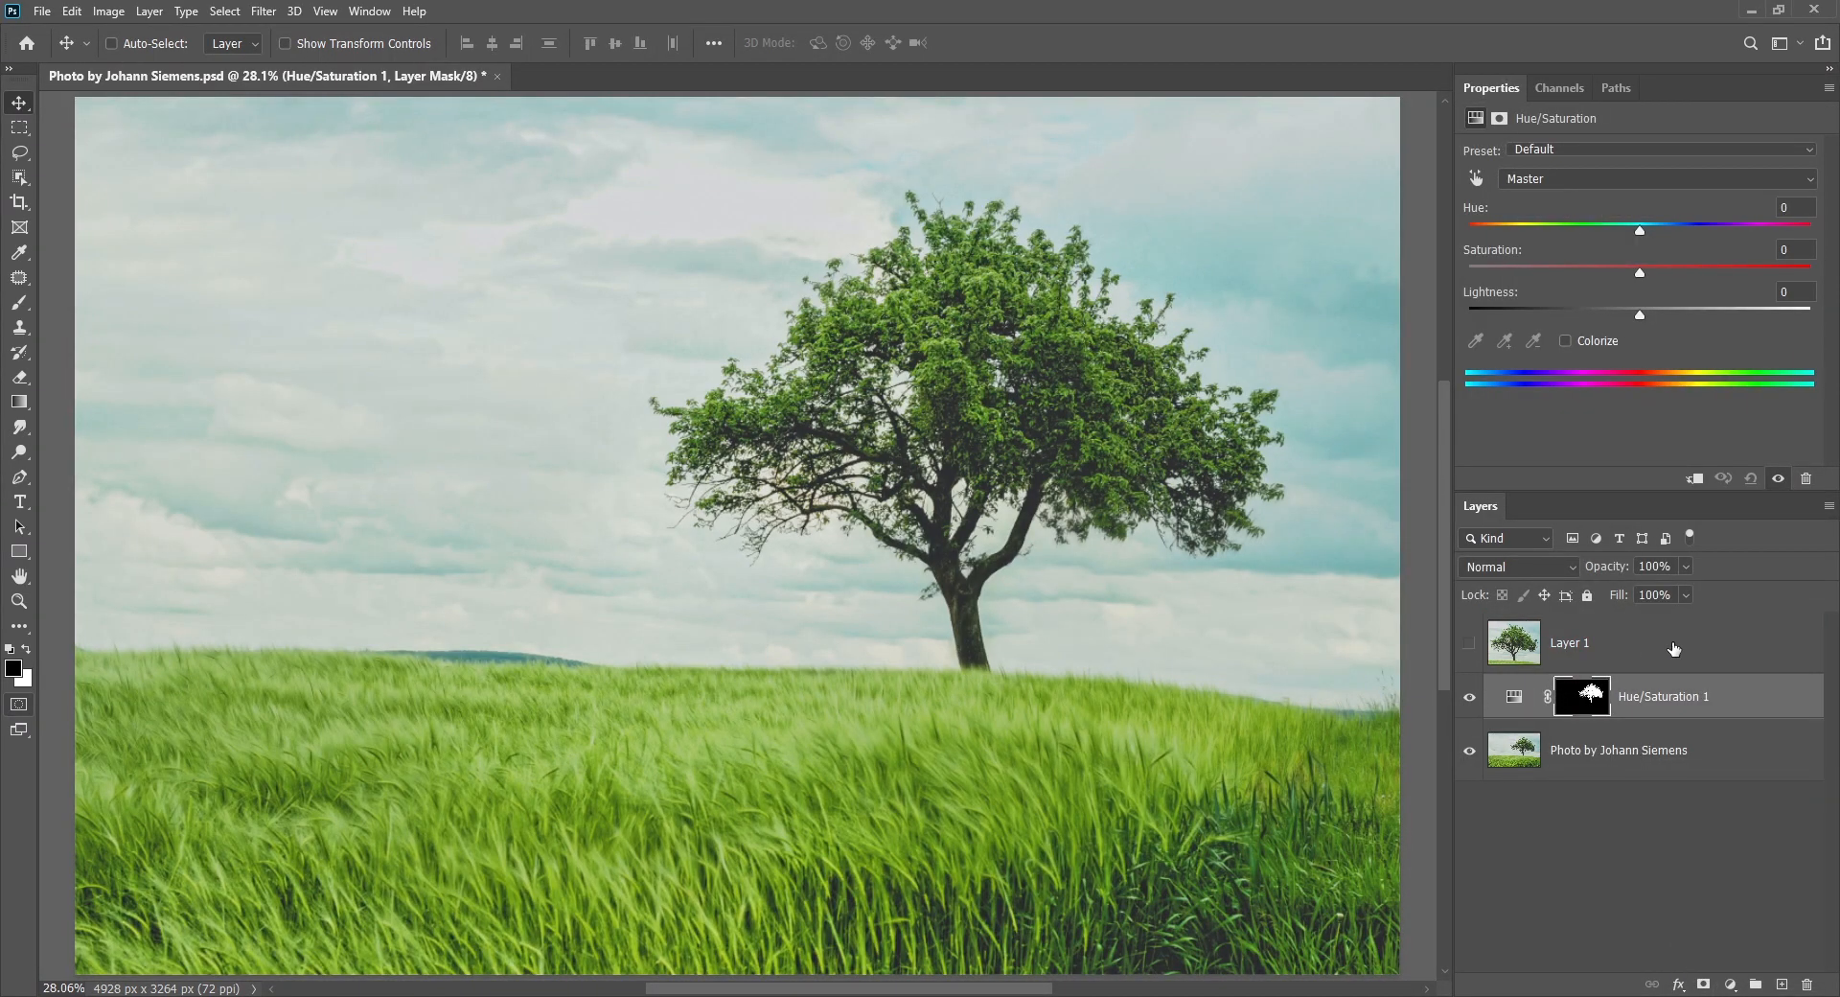
left_click_drag(1575, 275, 1441, 272)
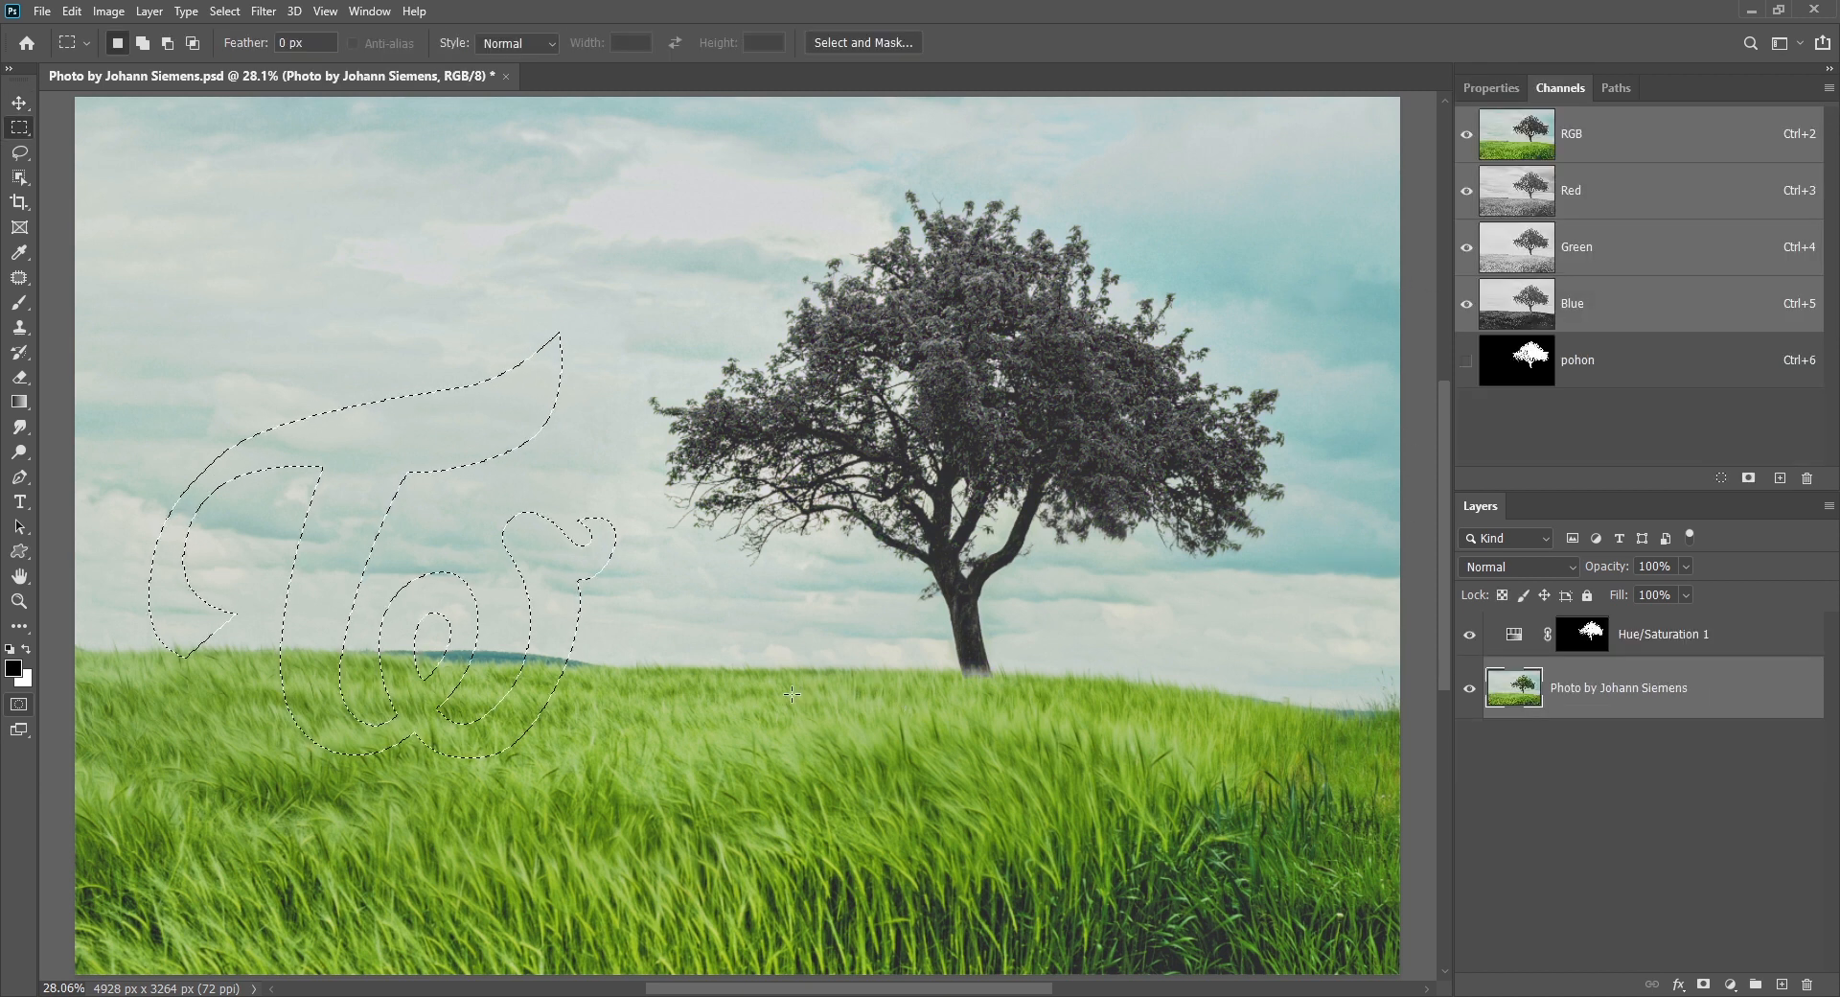
- Preview the TW lettering selection in Quick Mask mode and return to the standard view
key("q")
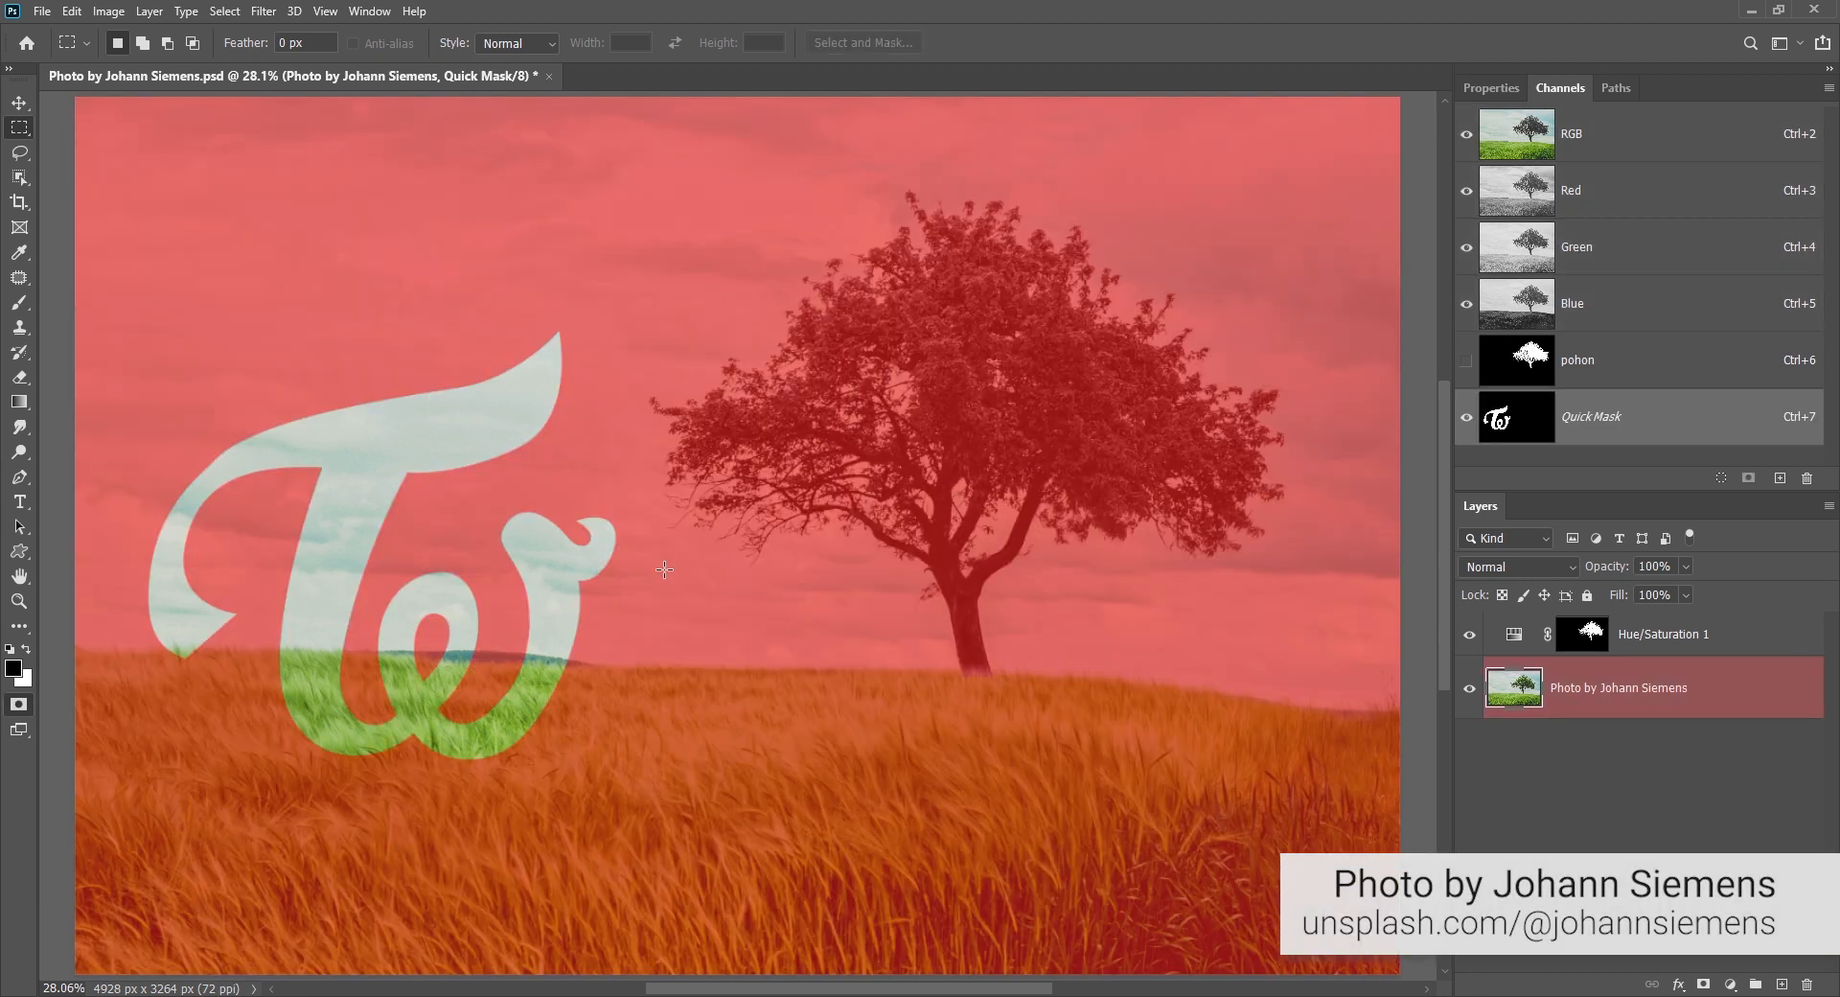
key("q")
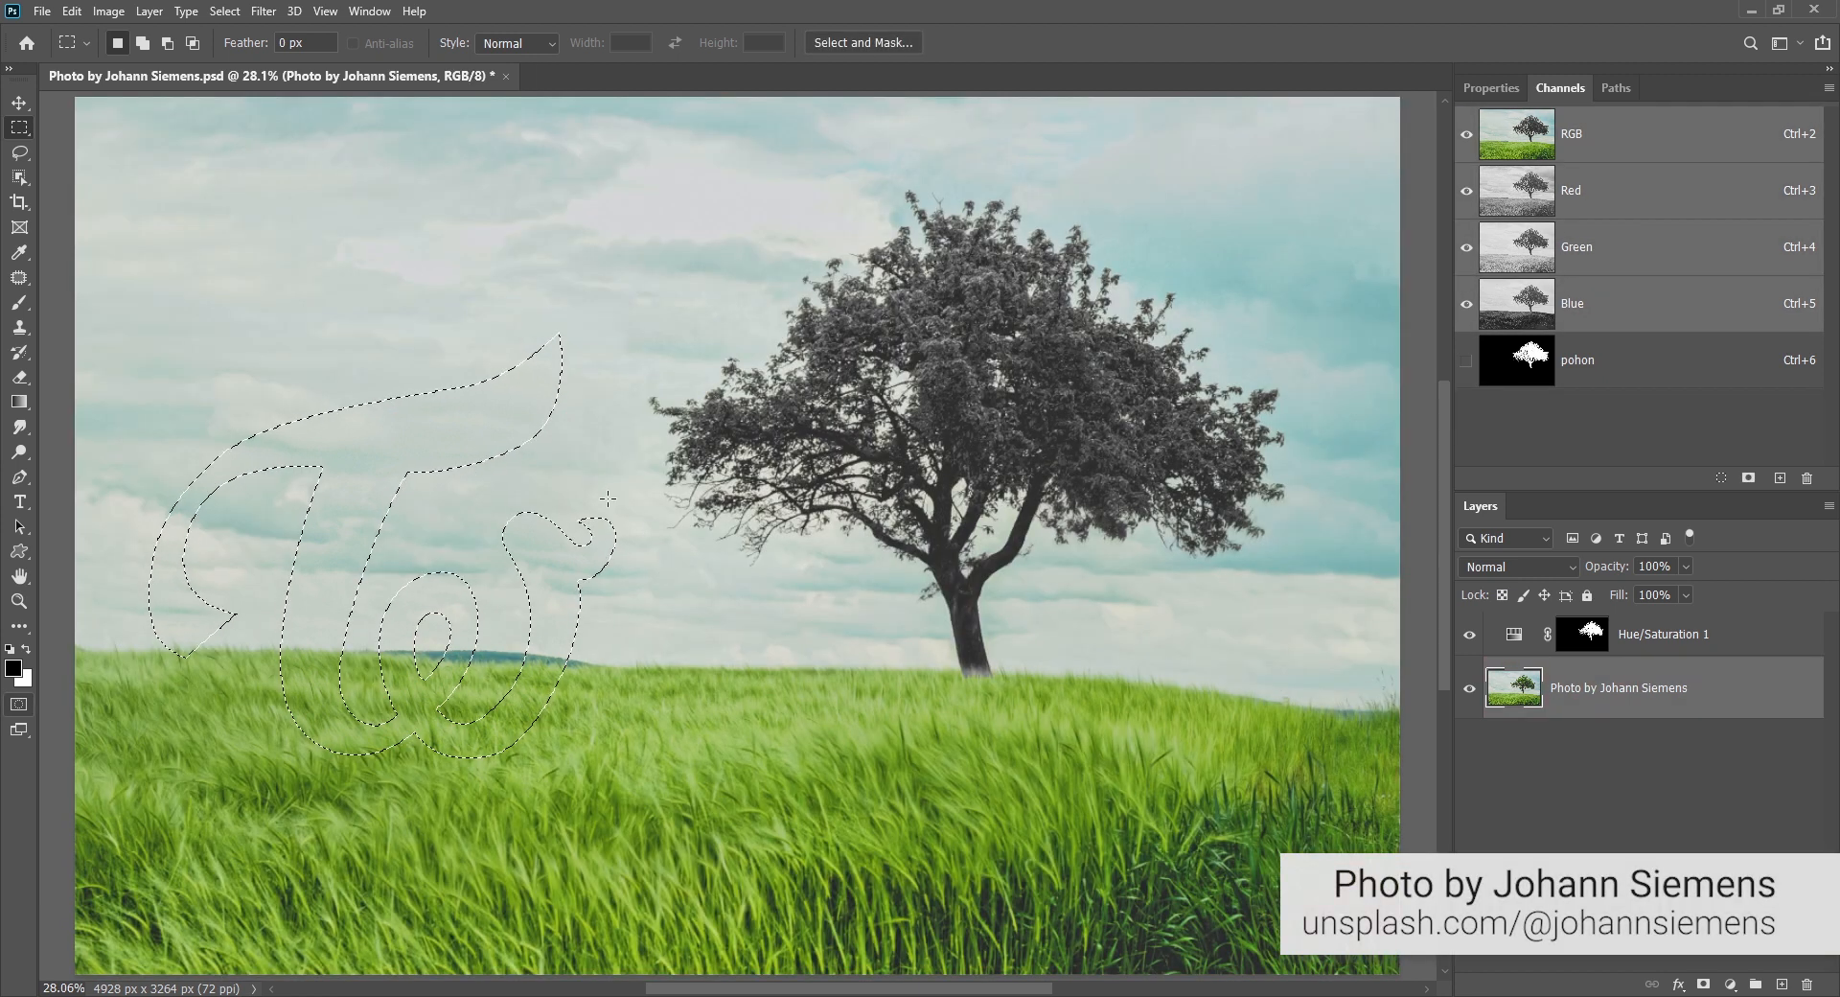
- Start saving the TW lettering selection, keeping the current photo document as the destination
right_click(402, 437)
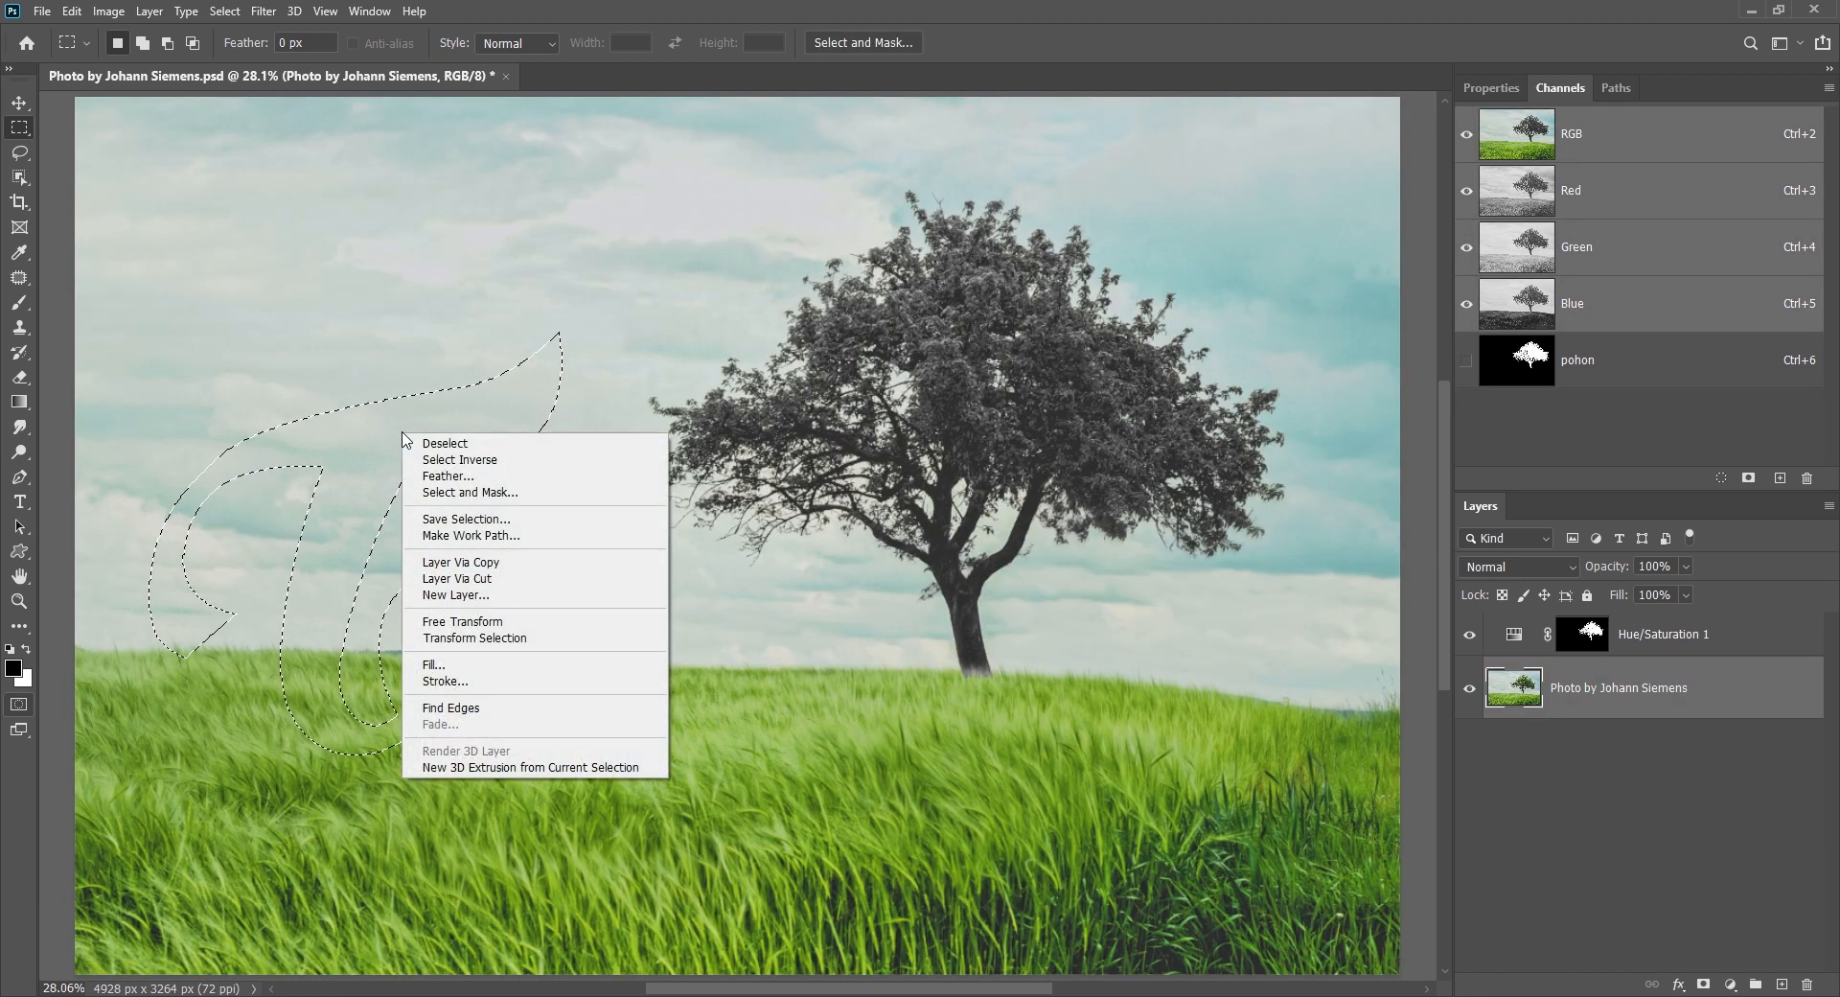
left_click(466, 520)
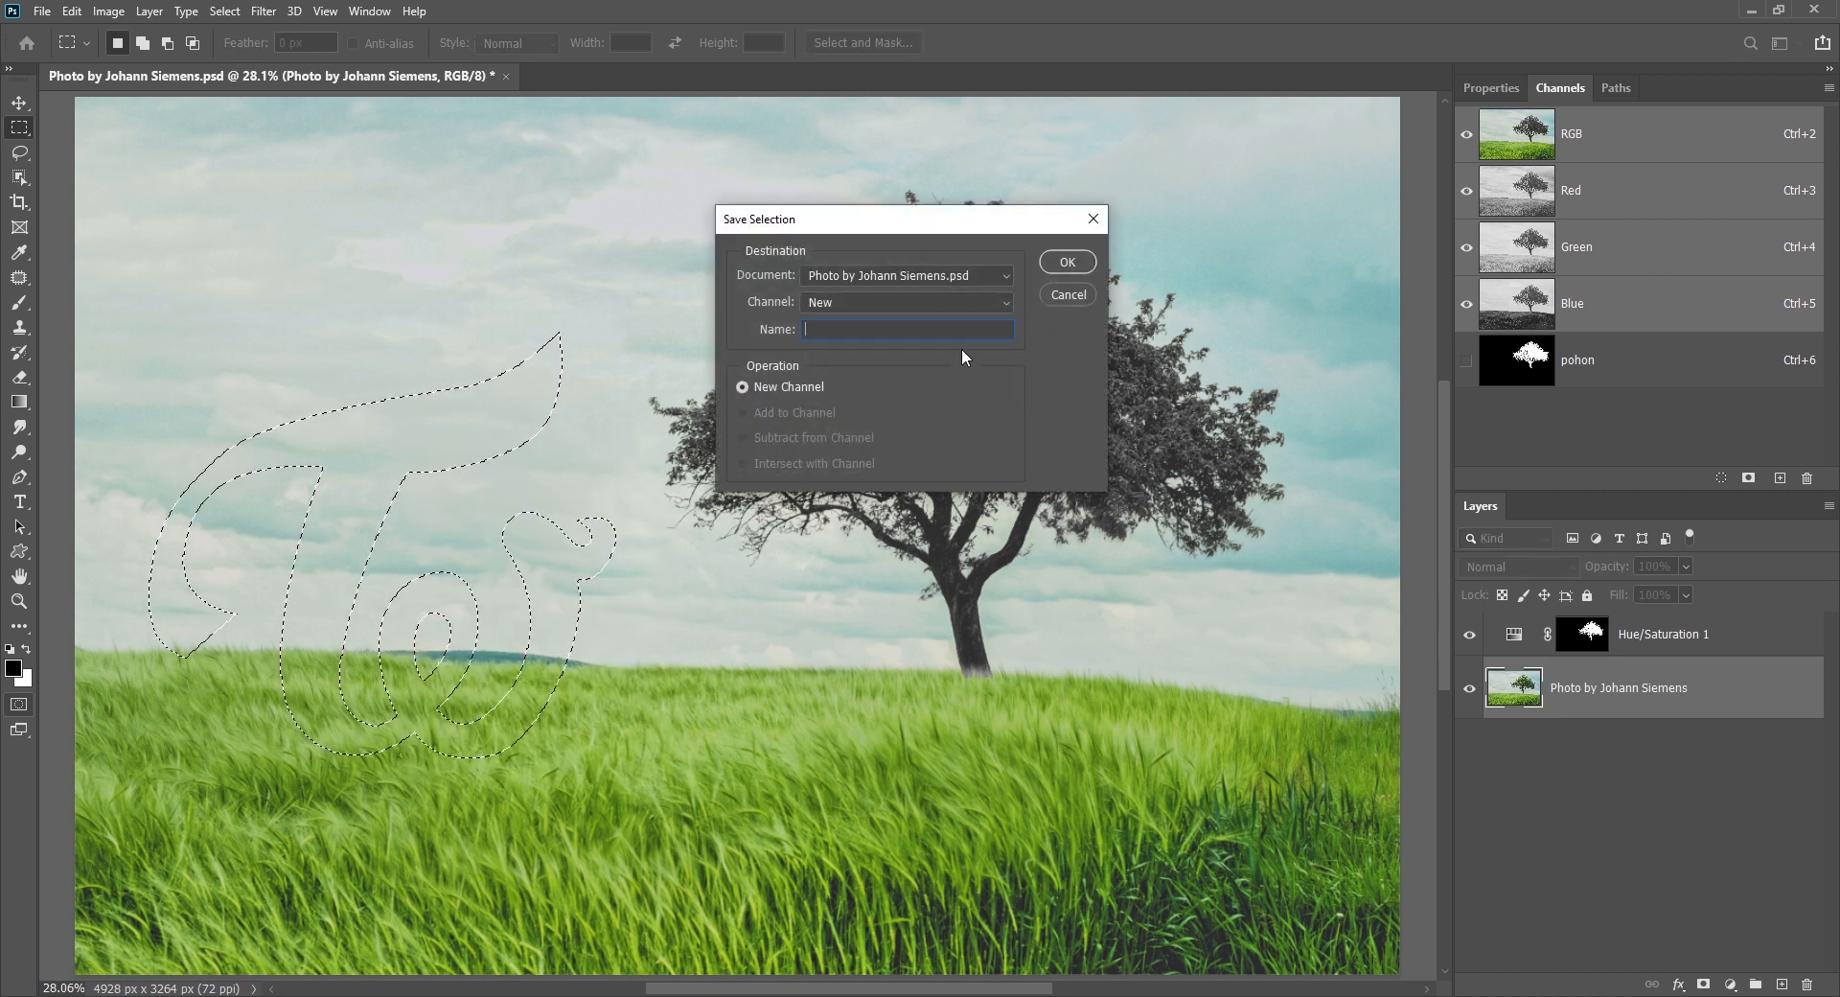
left_click(820, 279)
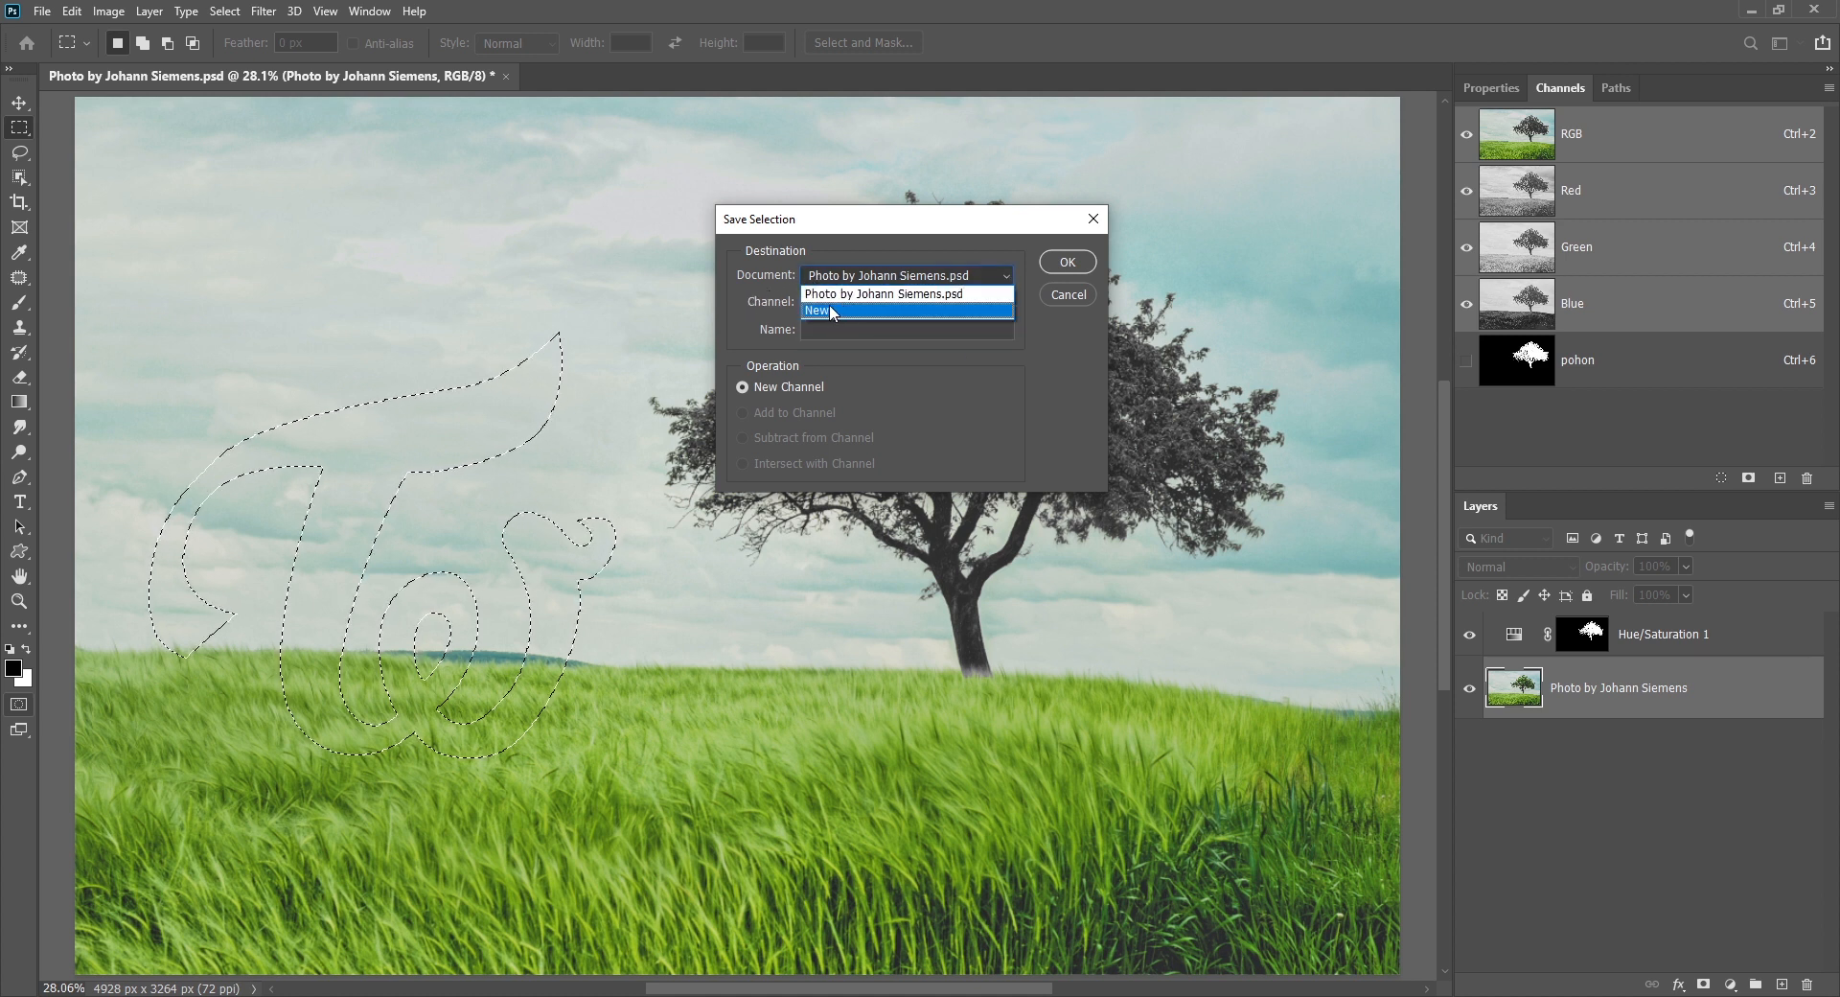
left_click(778, 303)
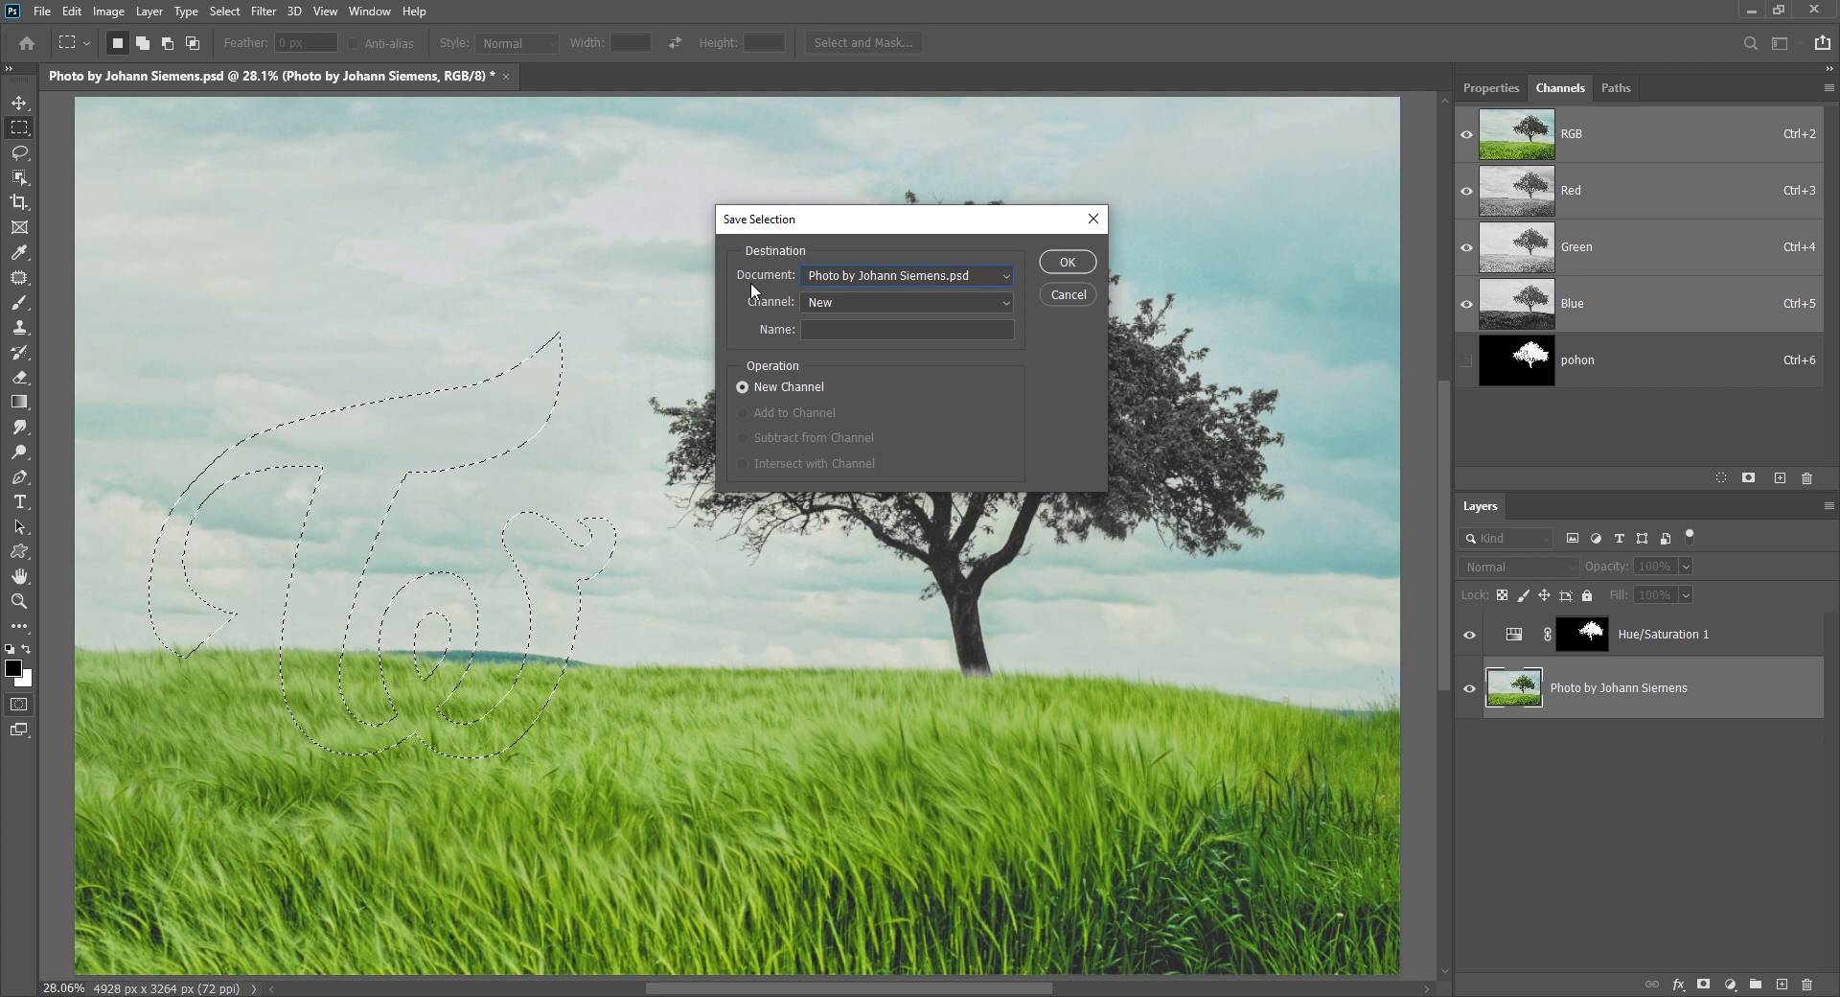
- Try the existing pohon channel as the save destination, going through the add, subtract and intersect operations
left_click(806, 308)
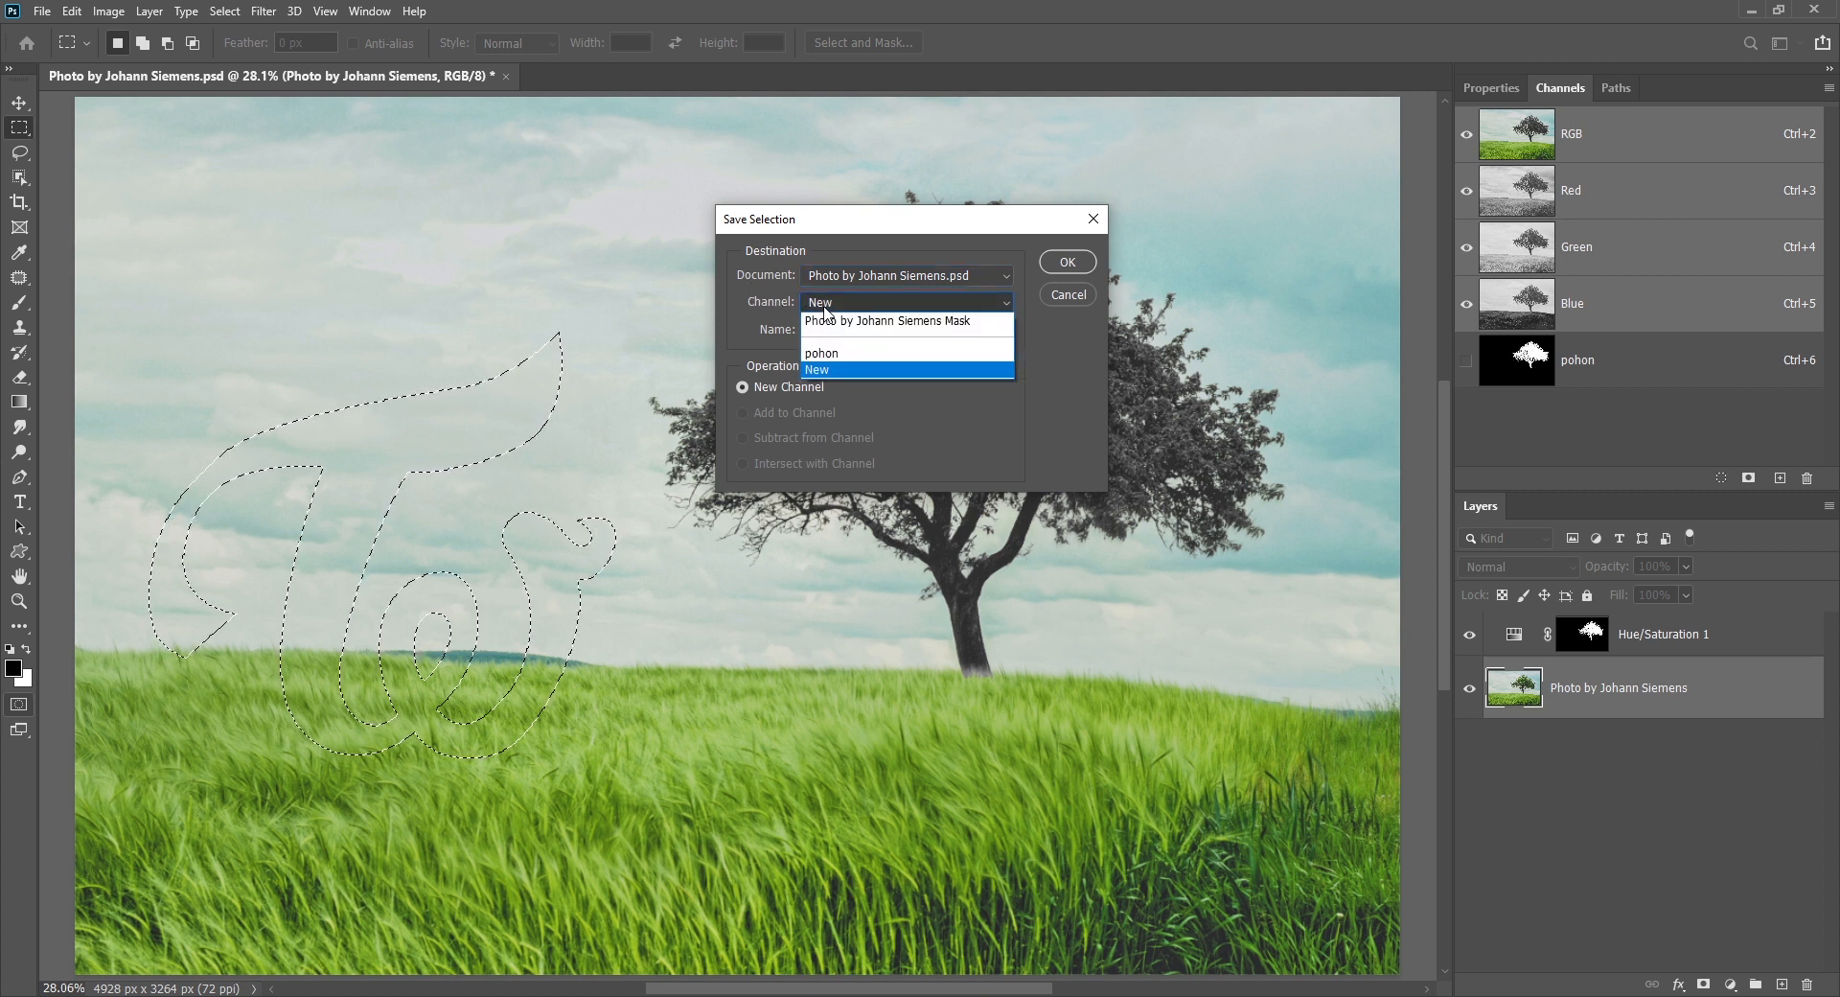
left_click(862, 351)
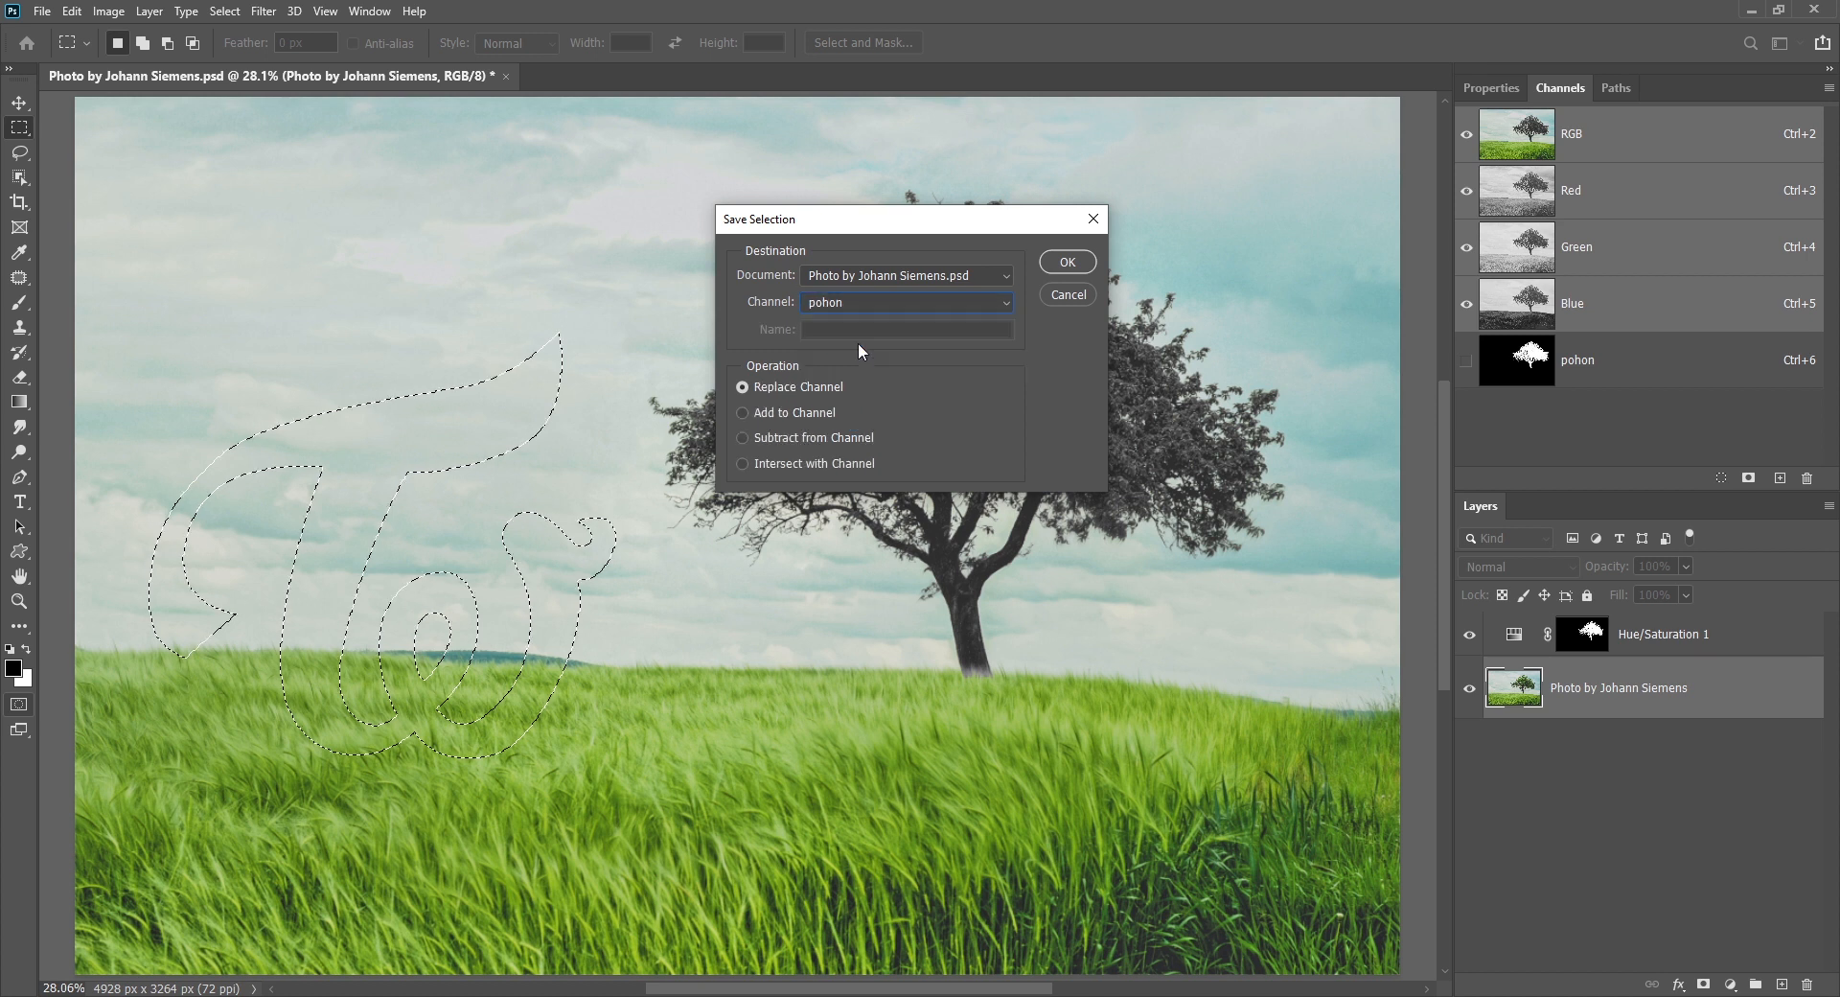
left_click(841, 301)
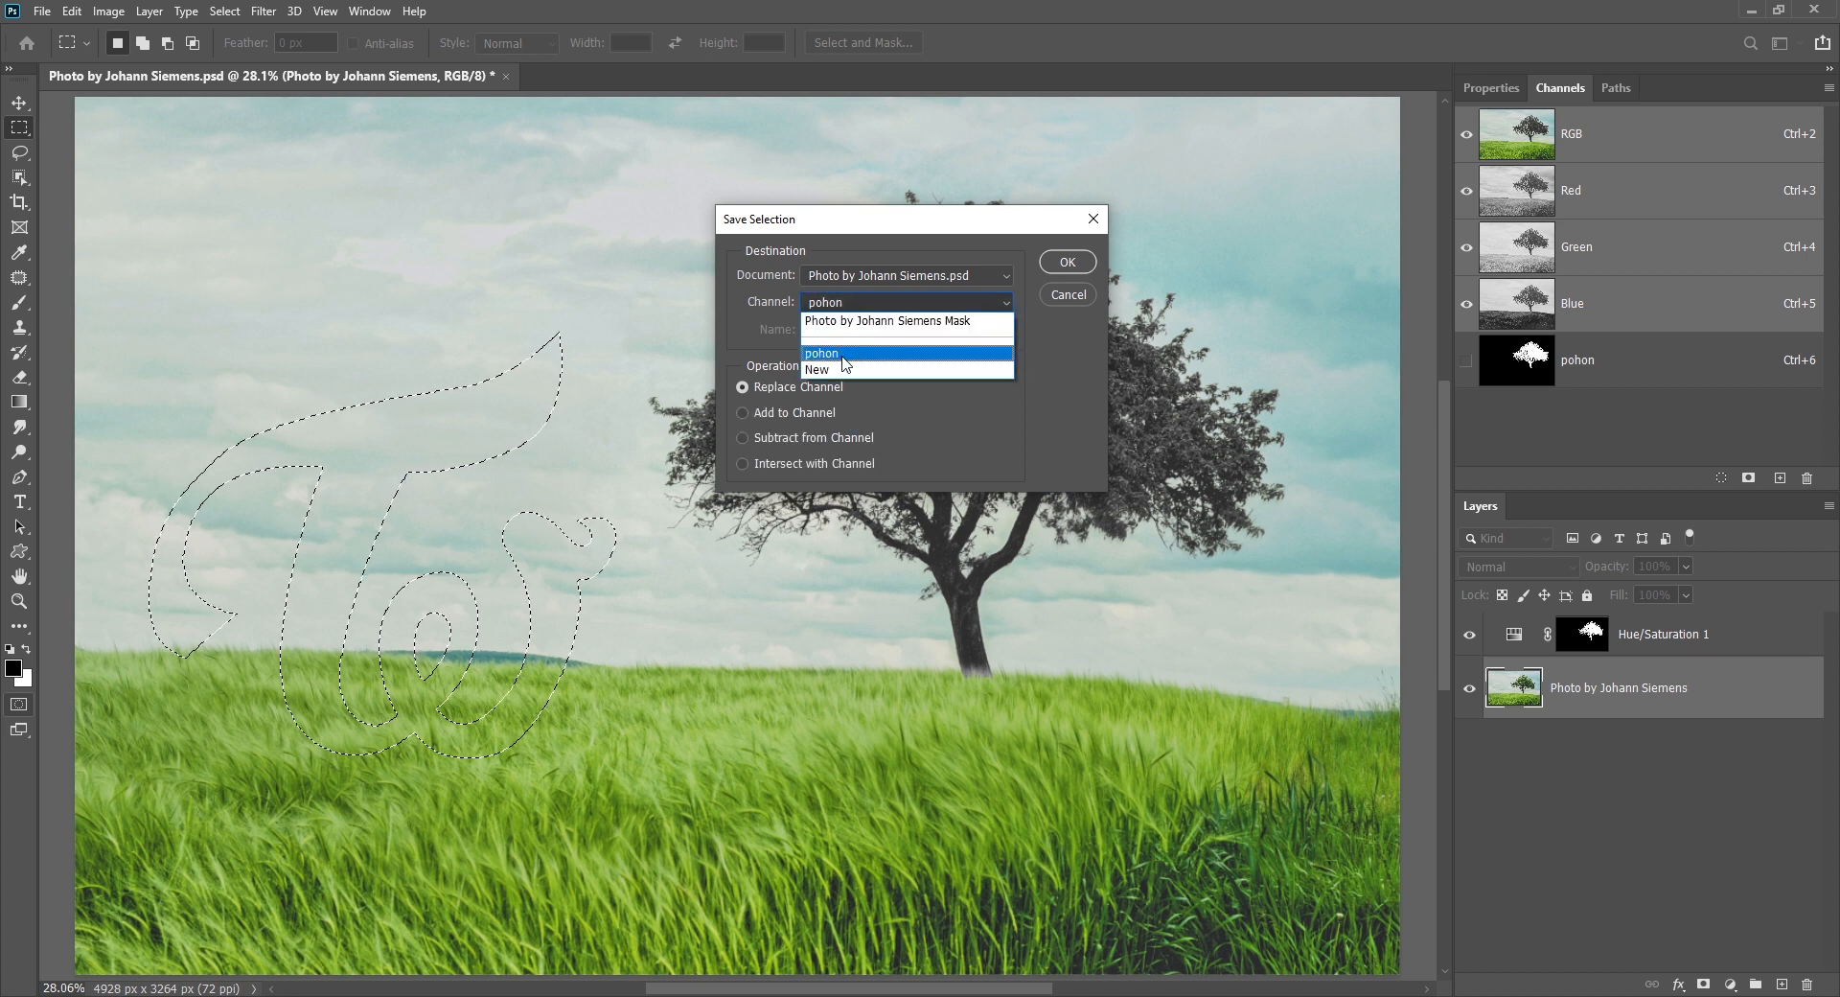
left_click(843, 354)
left_click(819, 412)
left_click(817, 437)
left_click(815, 414)
left_click(814, 436)
left_click(810, 461)
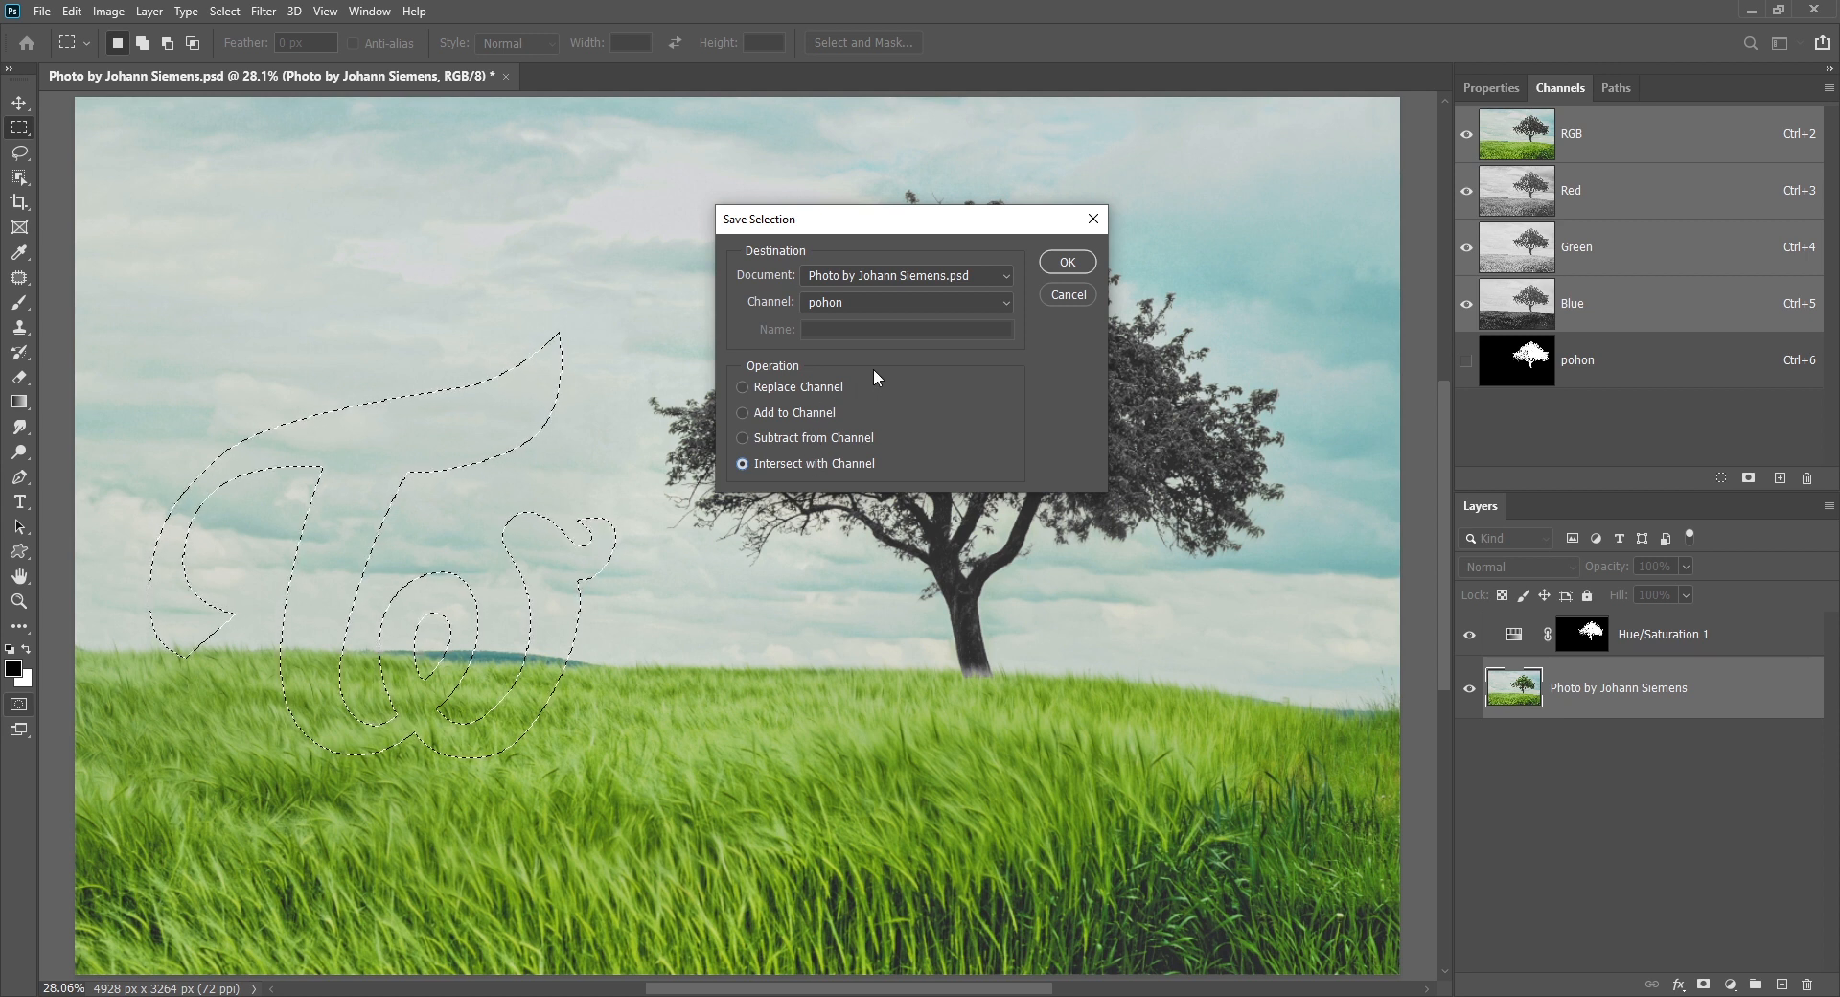
- Save the lettering selection as a new unnamed channel, view that channel and return to the RGB composite
left_click(839, 301)
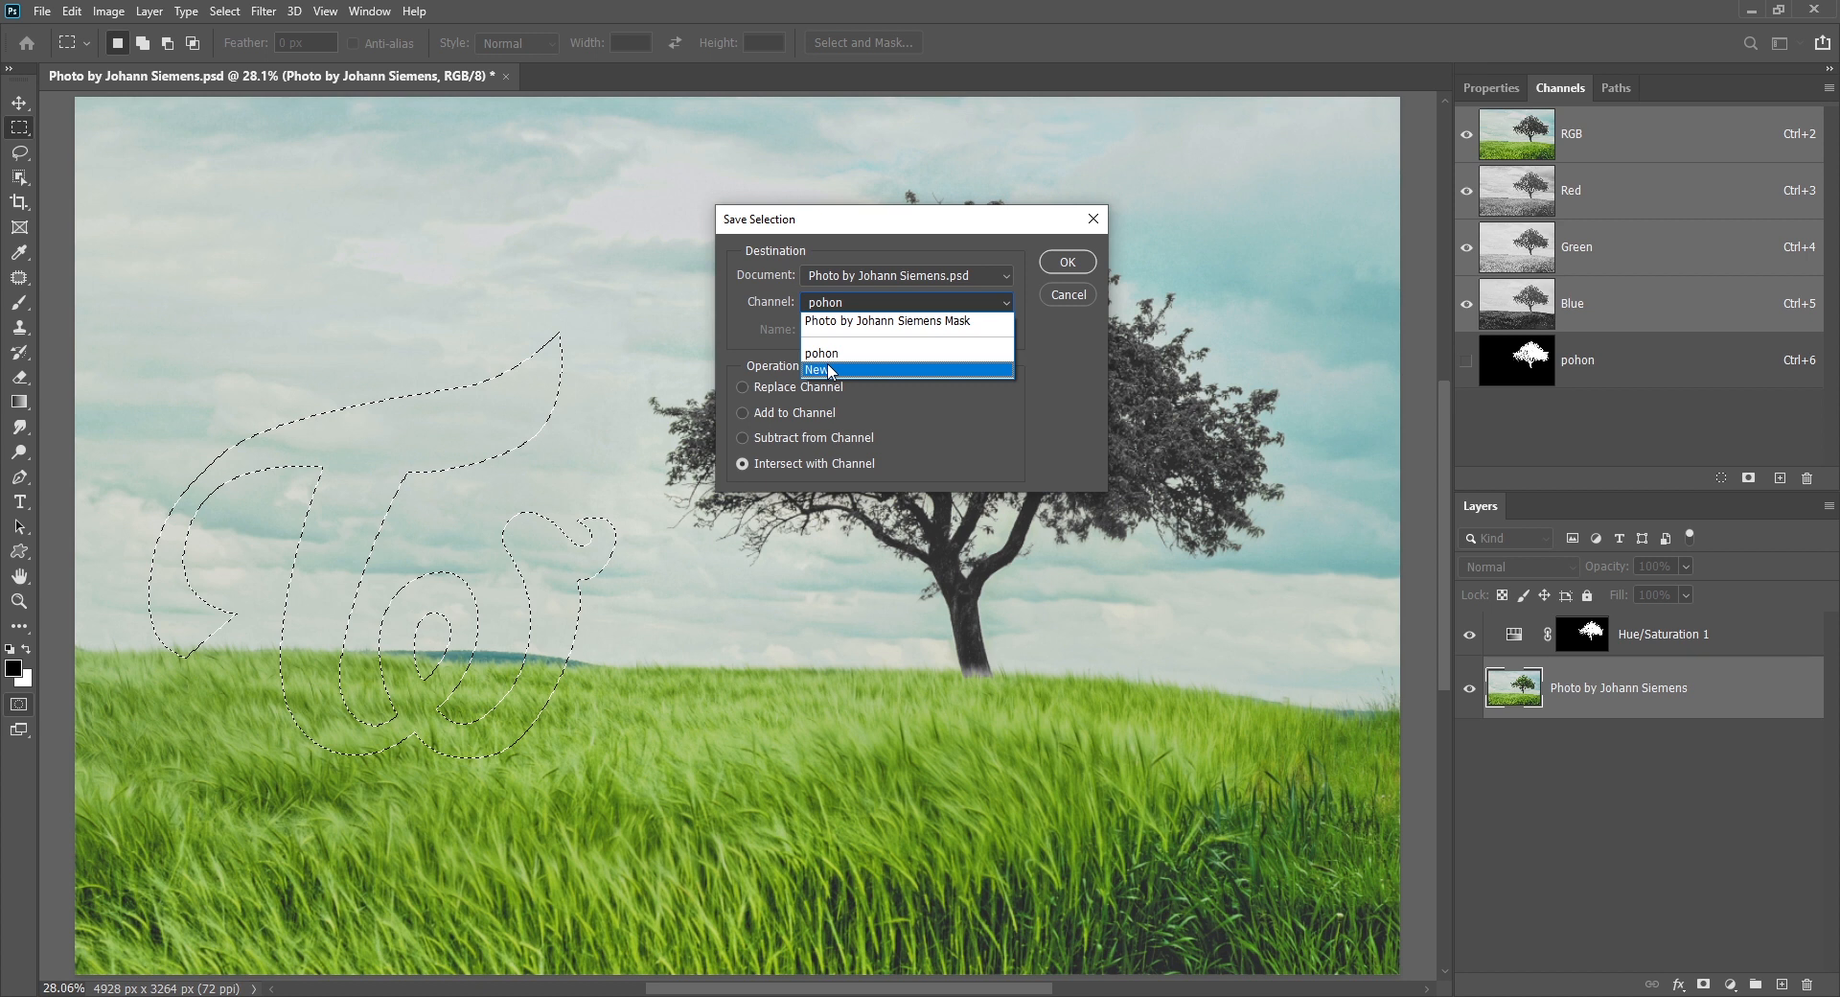
left_click(829, 368)
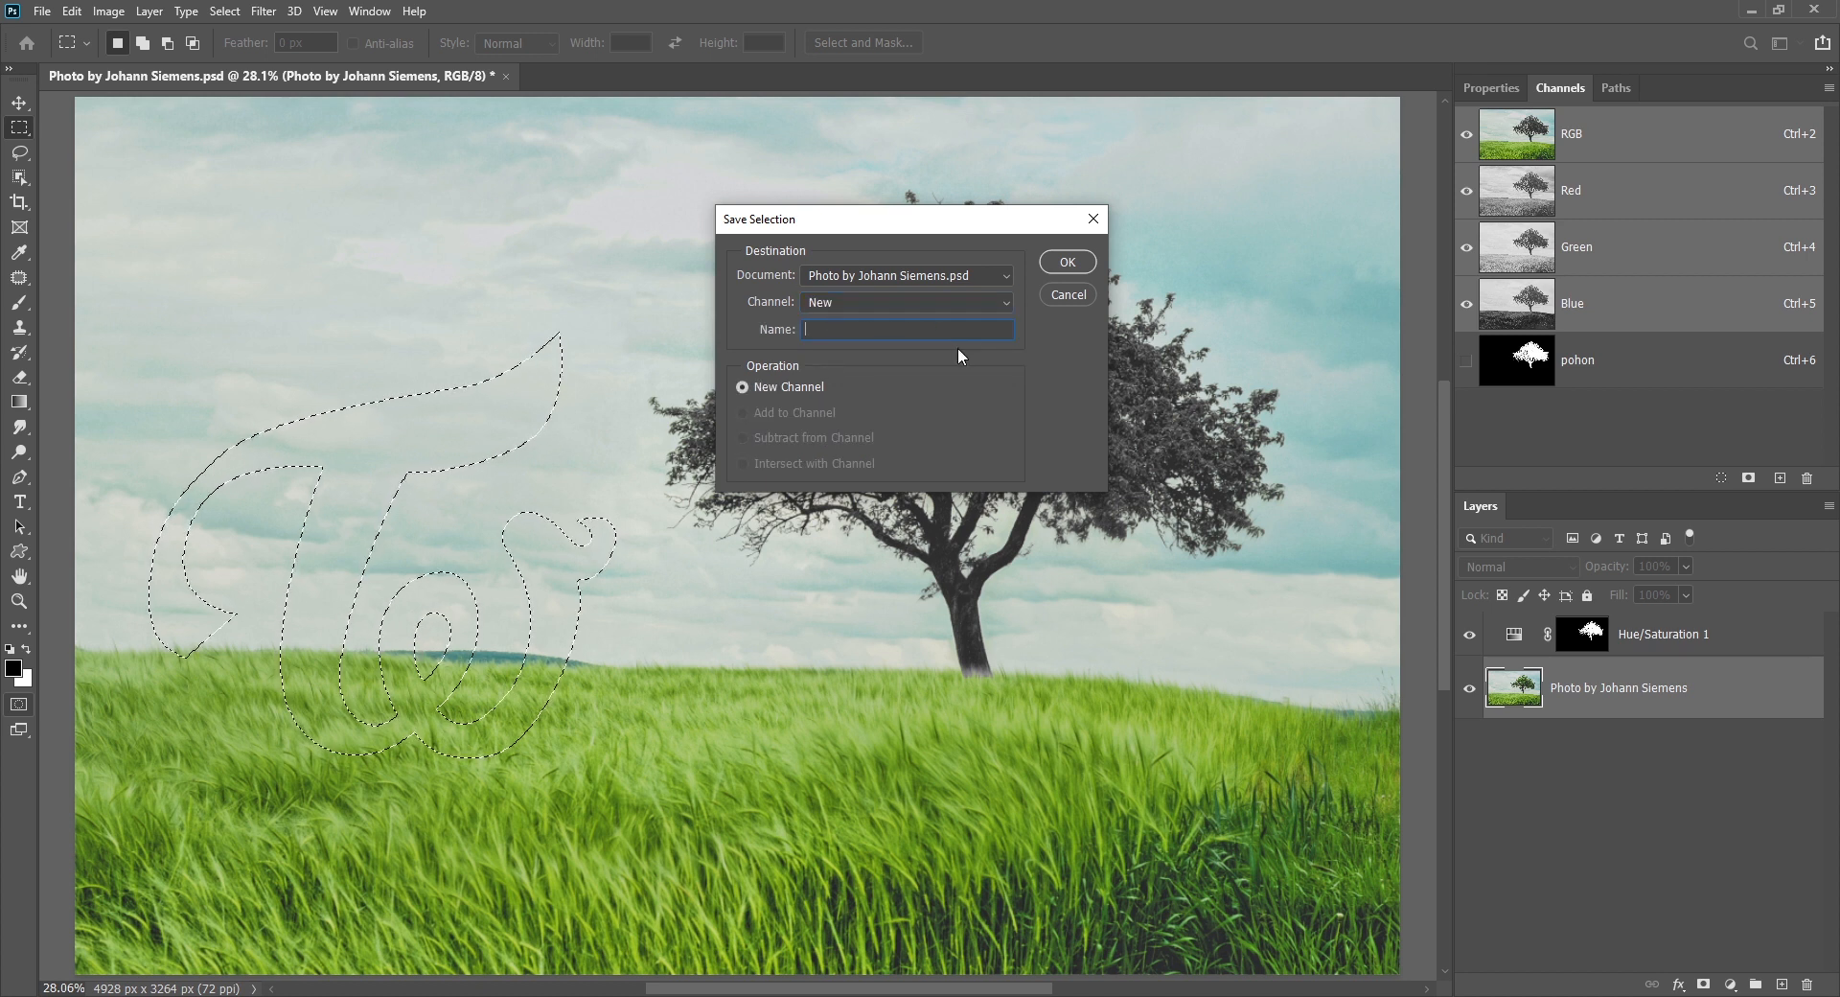
left_click(1067, 263)
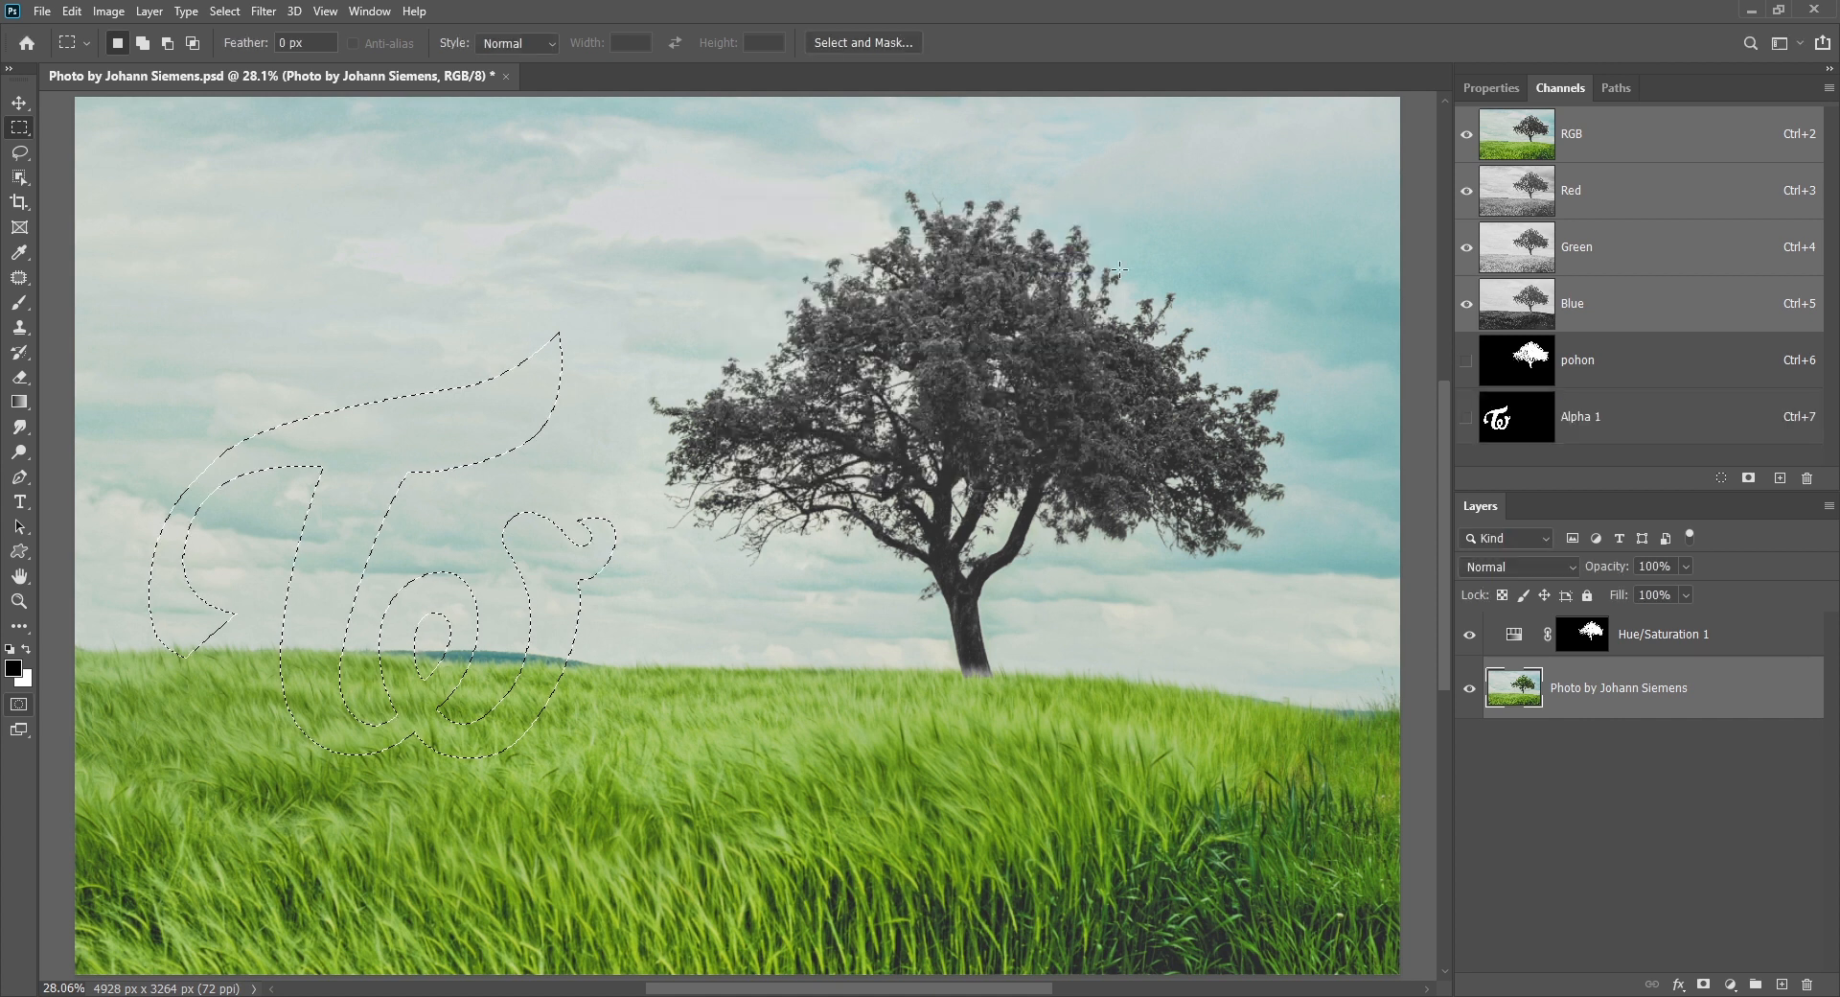
left_click(1599, 420)
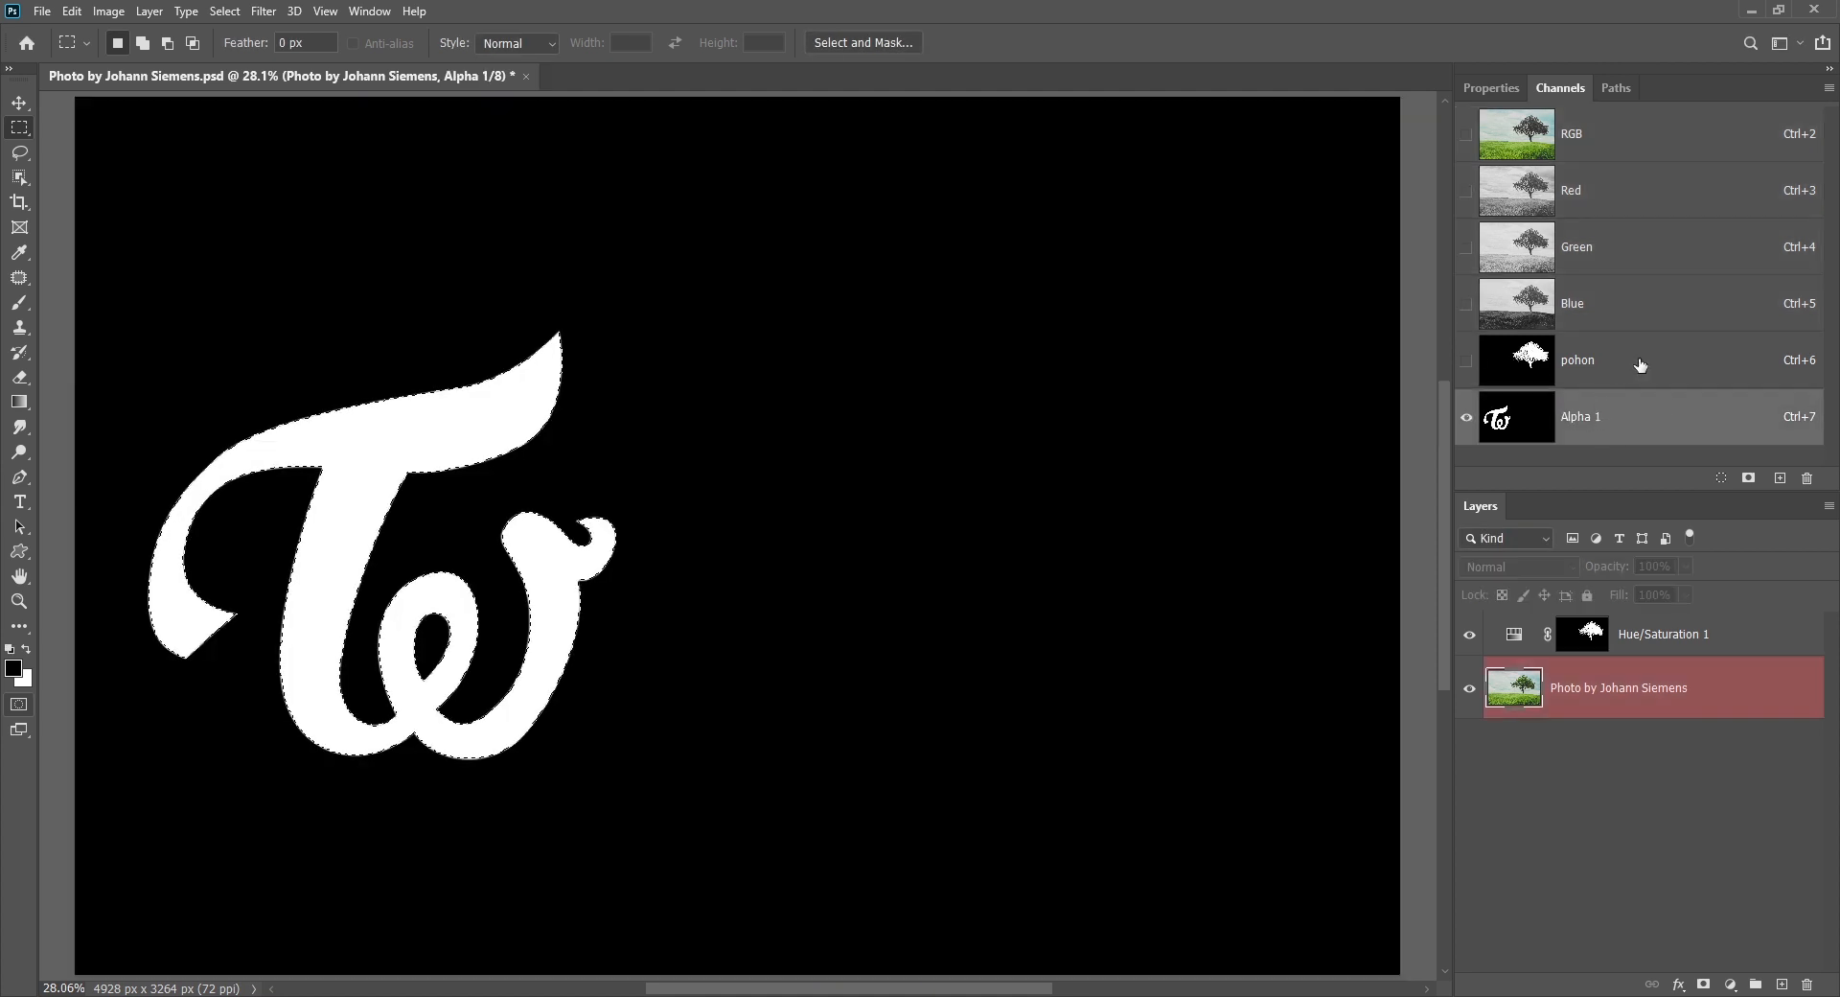
left_click(1619, 139)
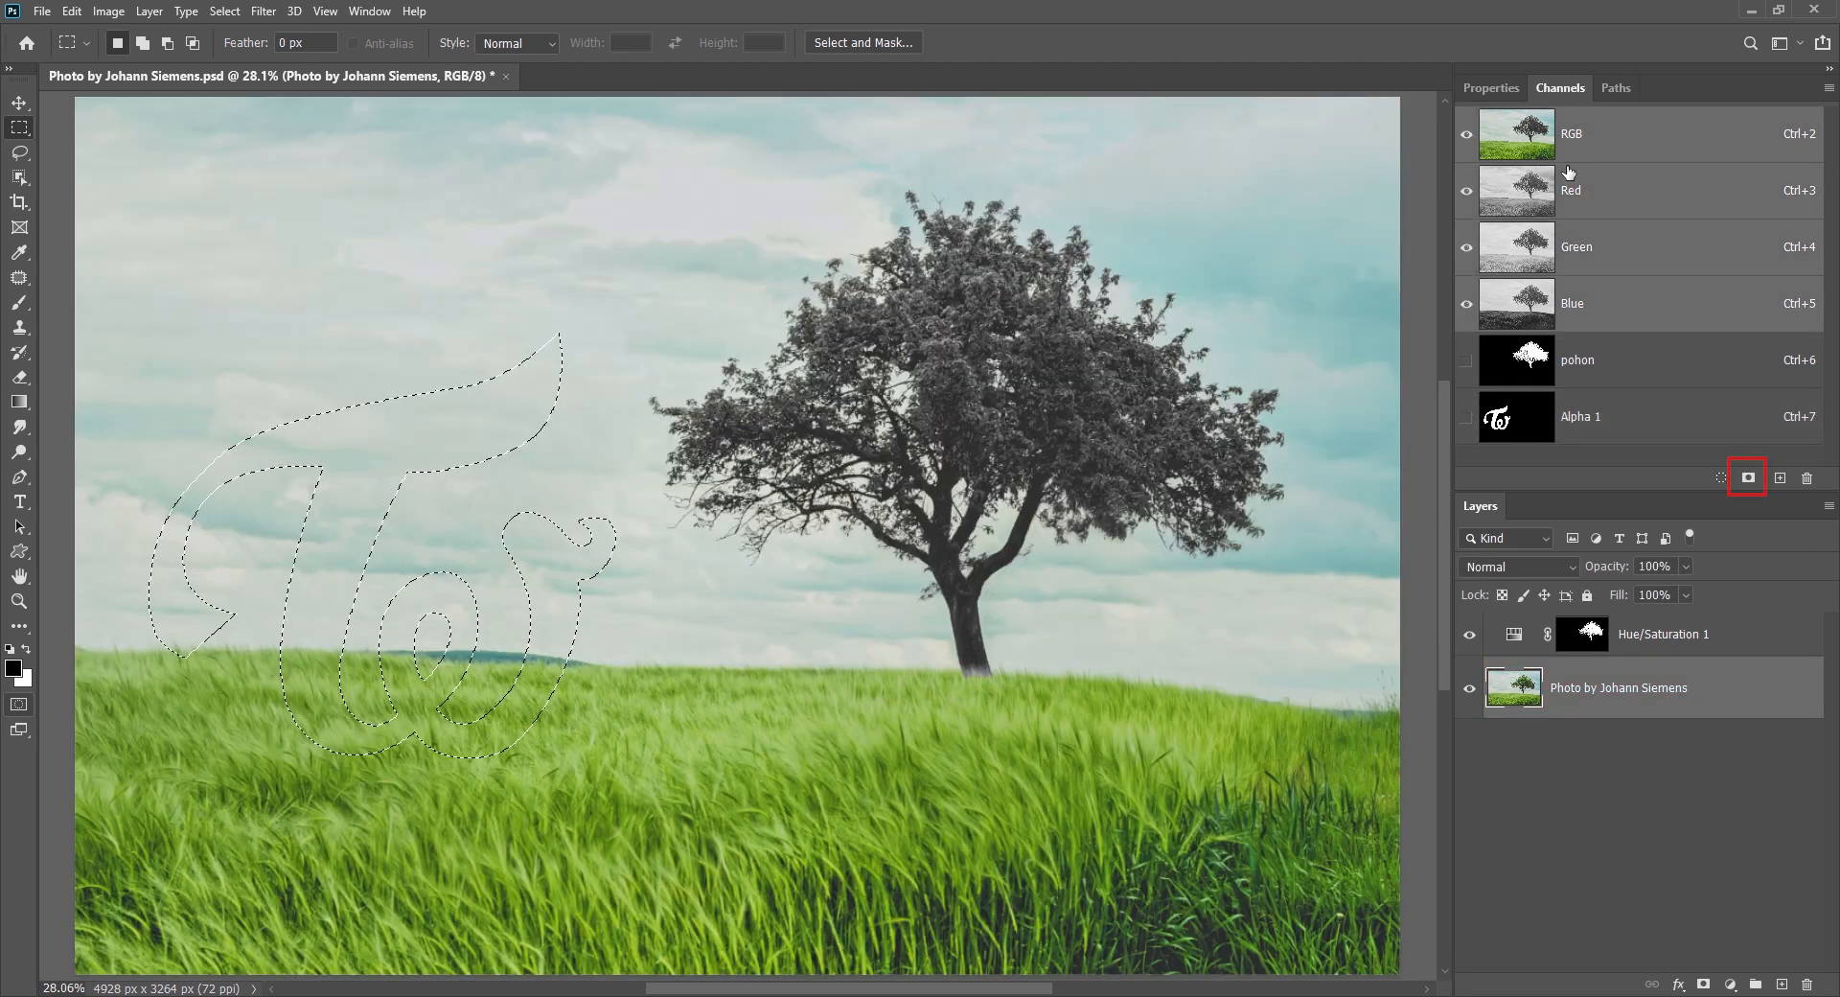
- Save the active lettering selection directly as another alpha channel and display that channel
left_click(1746, 478)
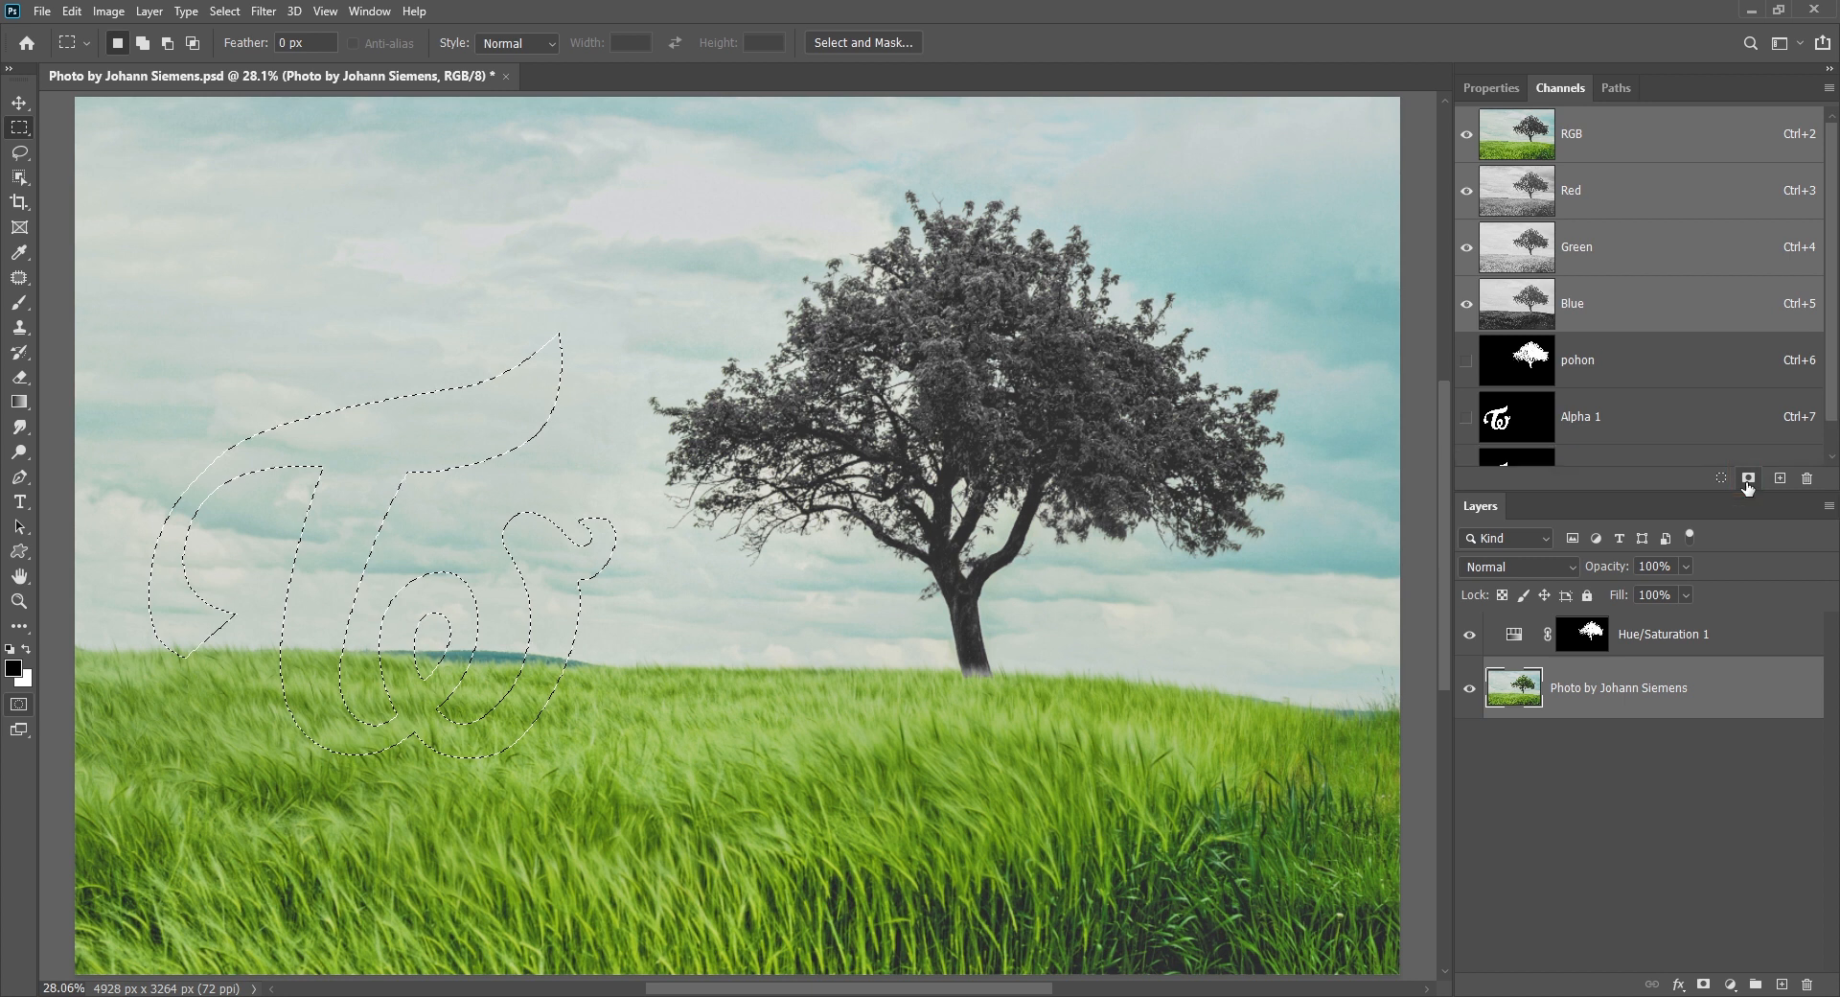
scroll(1832, 441, "down", 1)
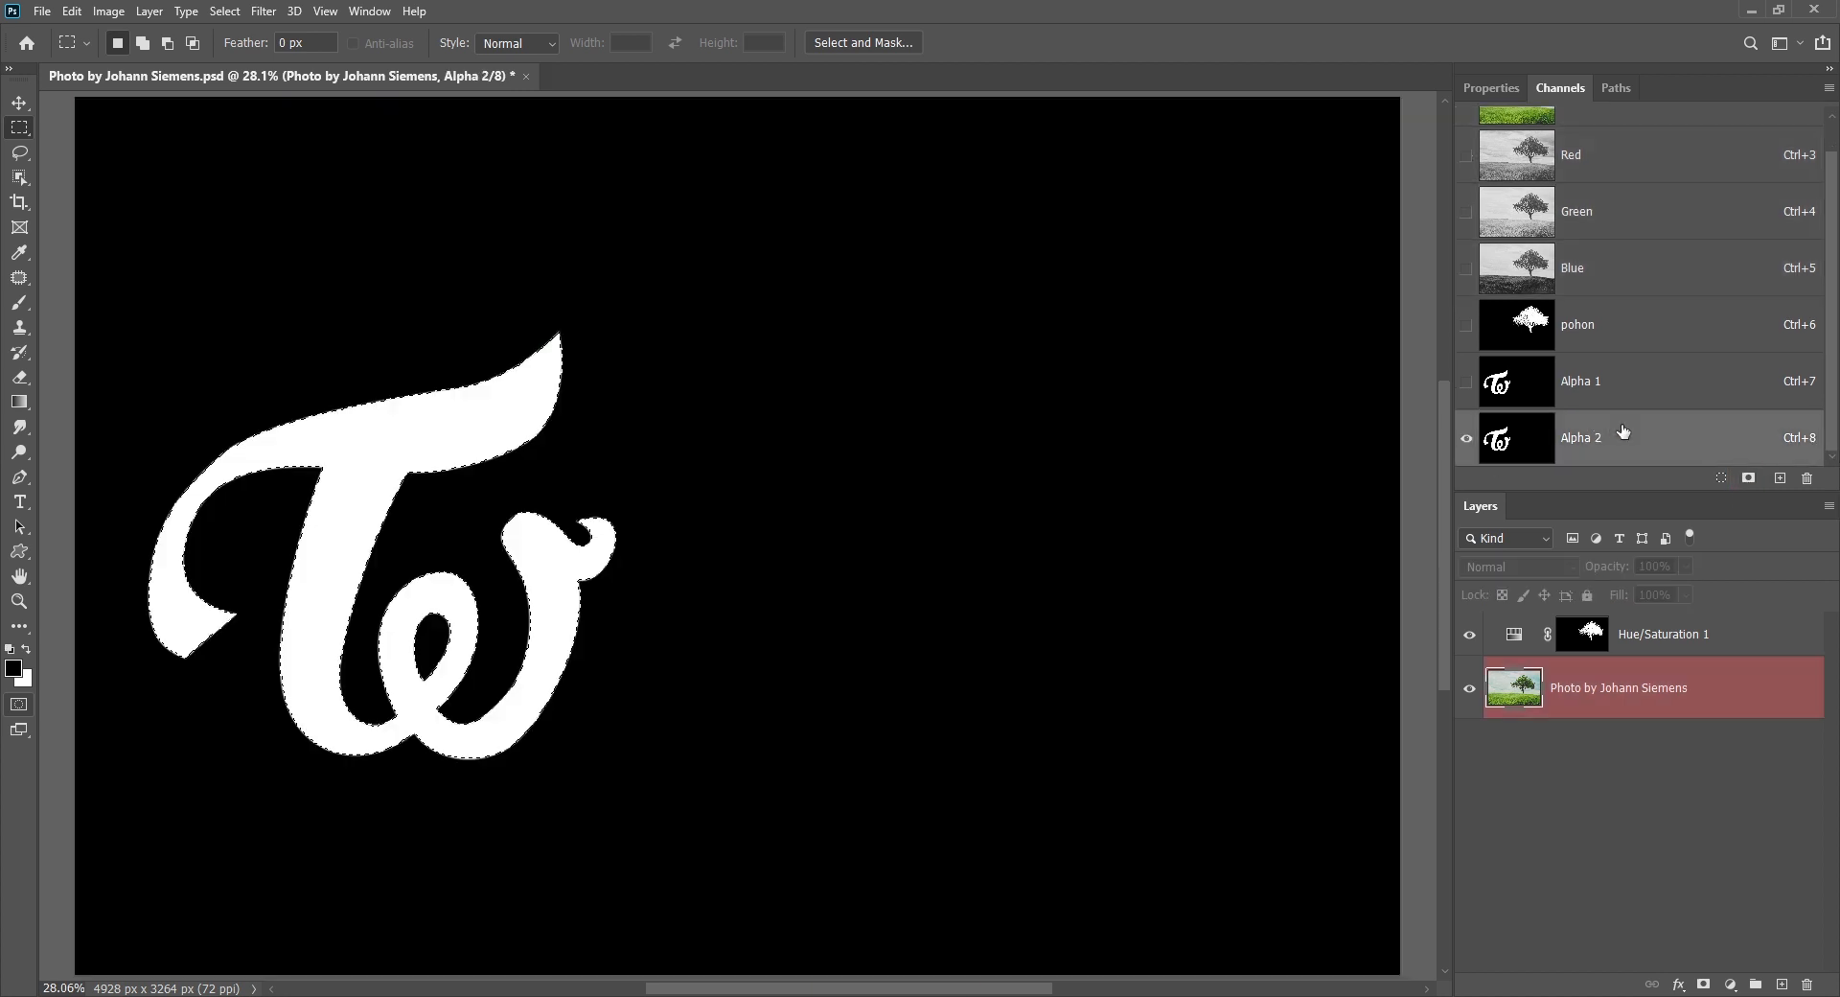
left_click(1612, 437)
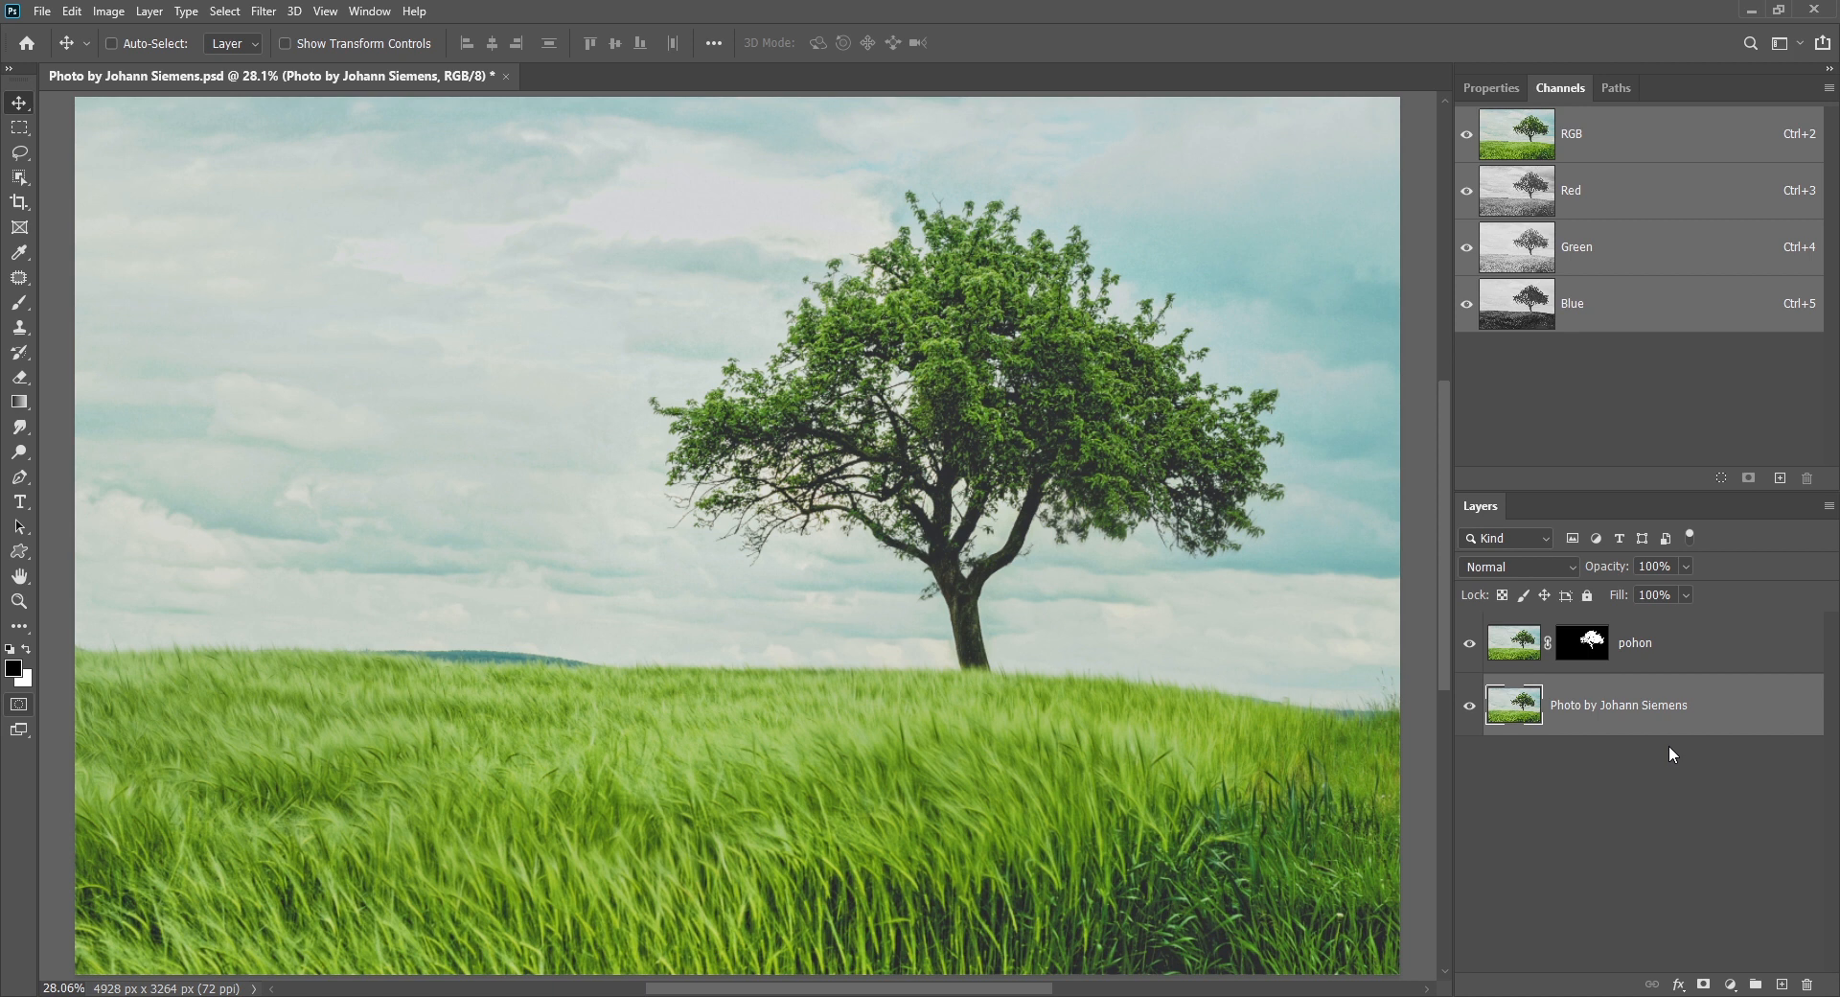
- Preview the pohon layer's mask as a red overlay, hide the overlay and make the layer's image active again
left_click(1596, 647)
key("backslash")
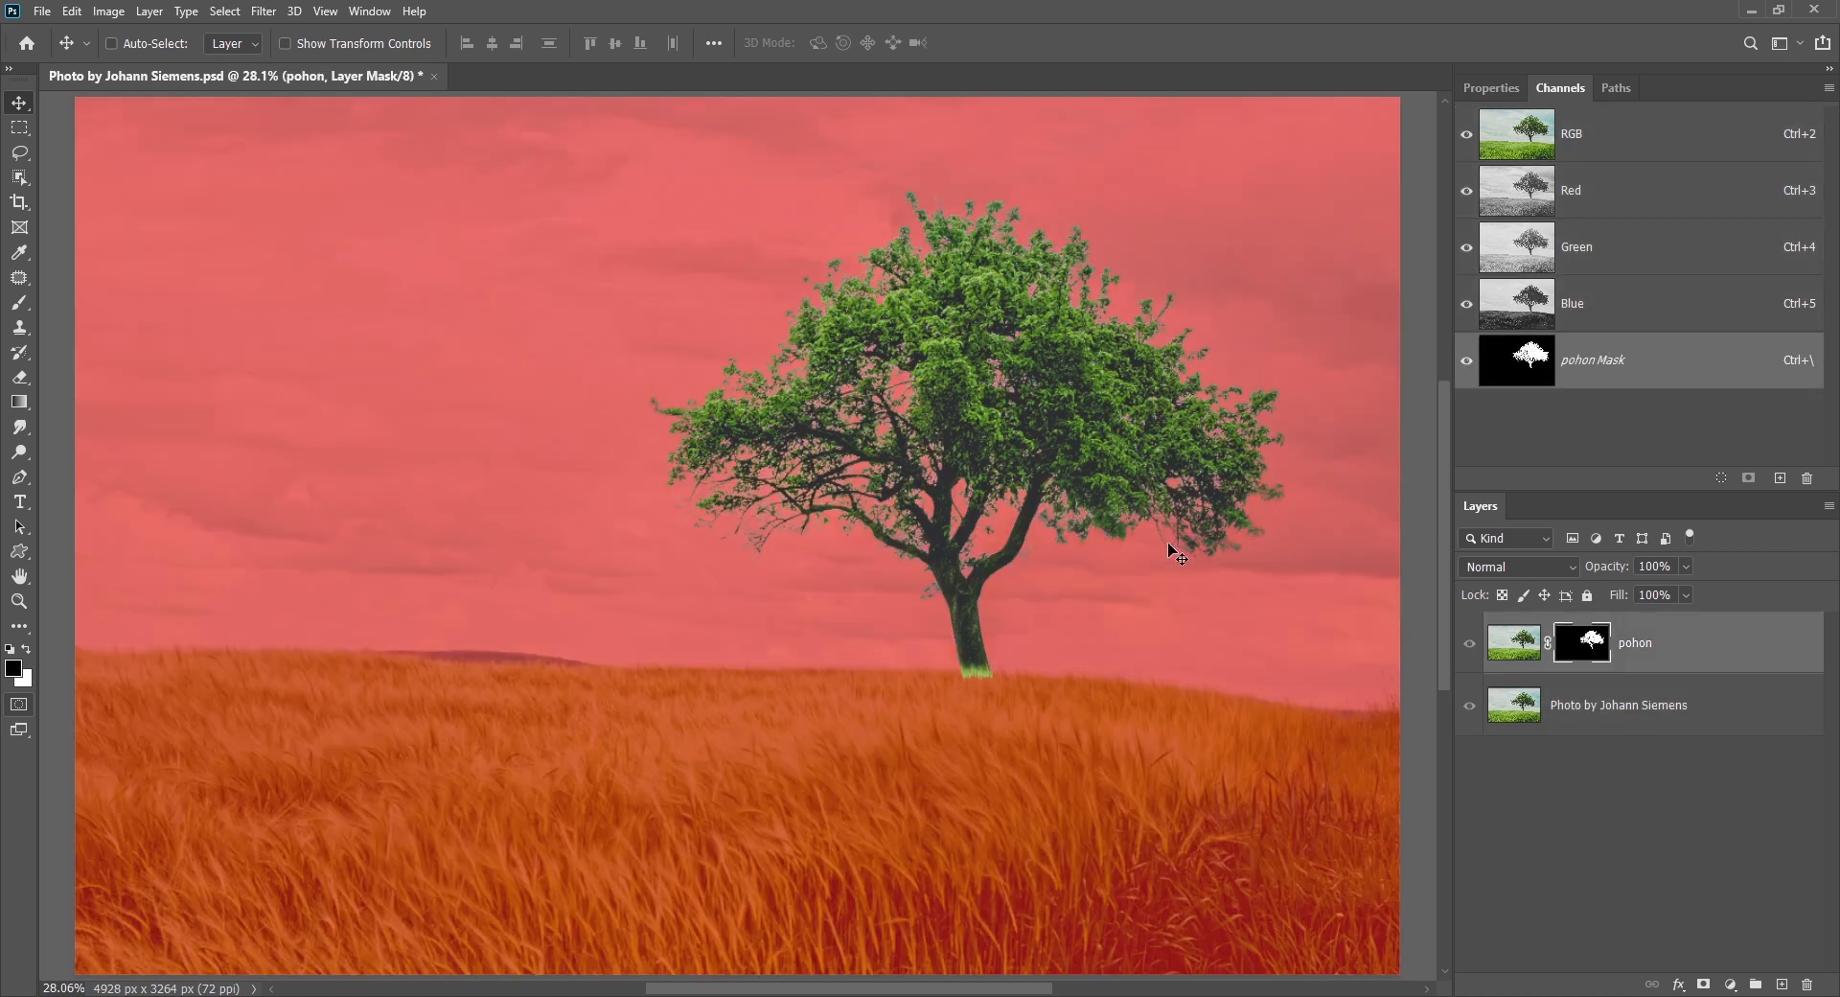
key("backslash")
left_click(1646, 645)
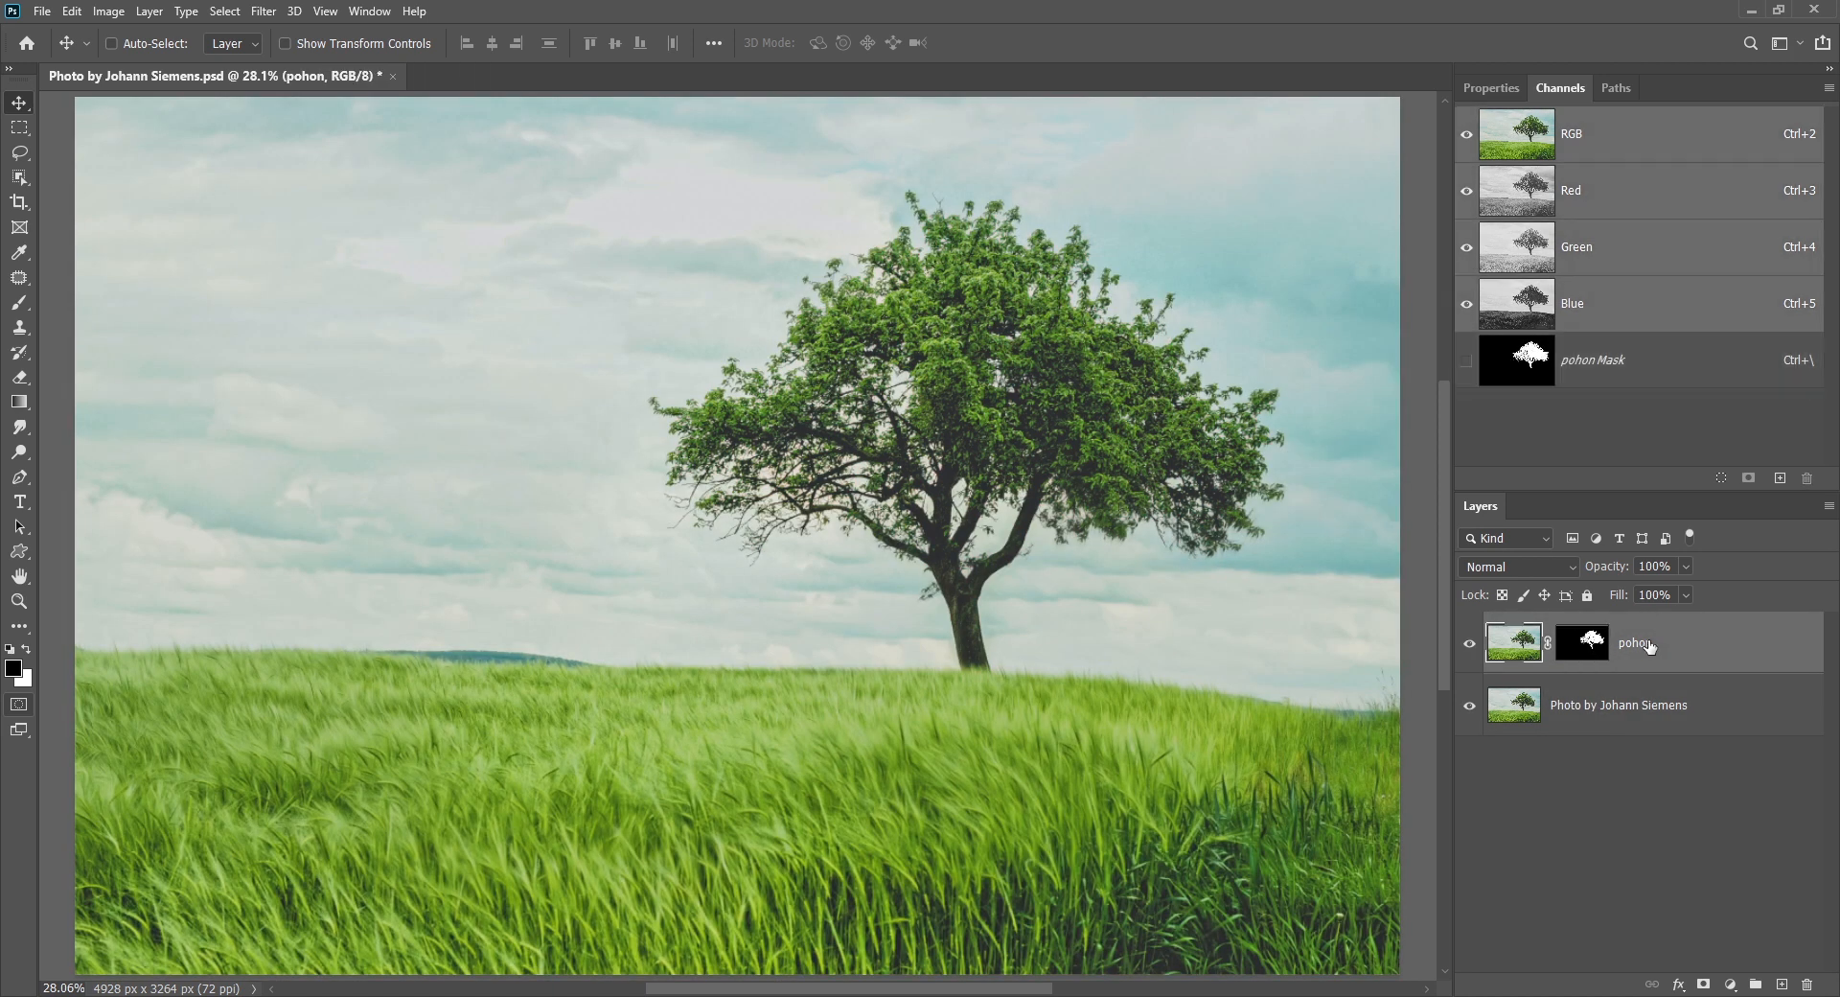
- Duplicate the pohon layer's mask channel under the name "pohon - alpha"
left_click(1597, 648)
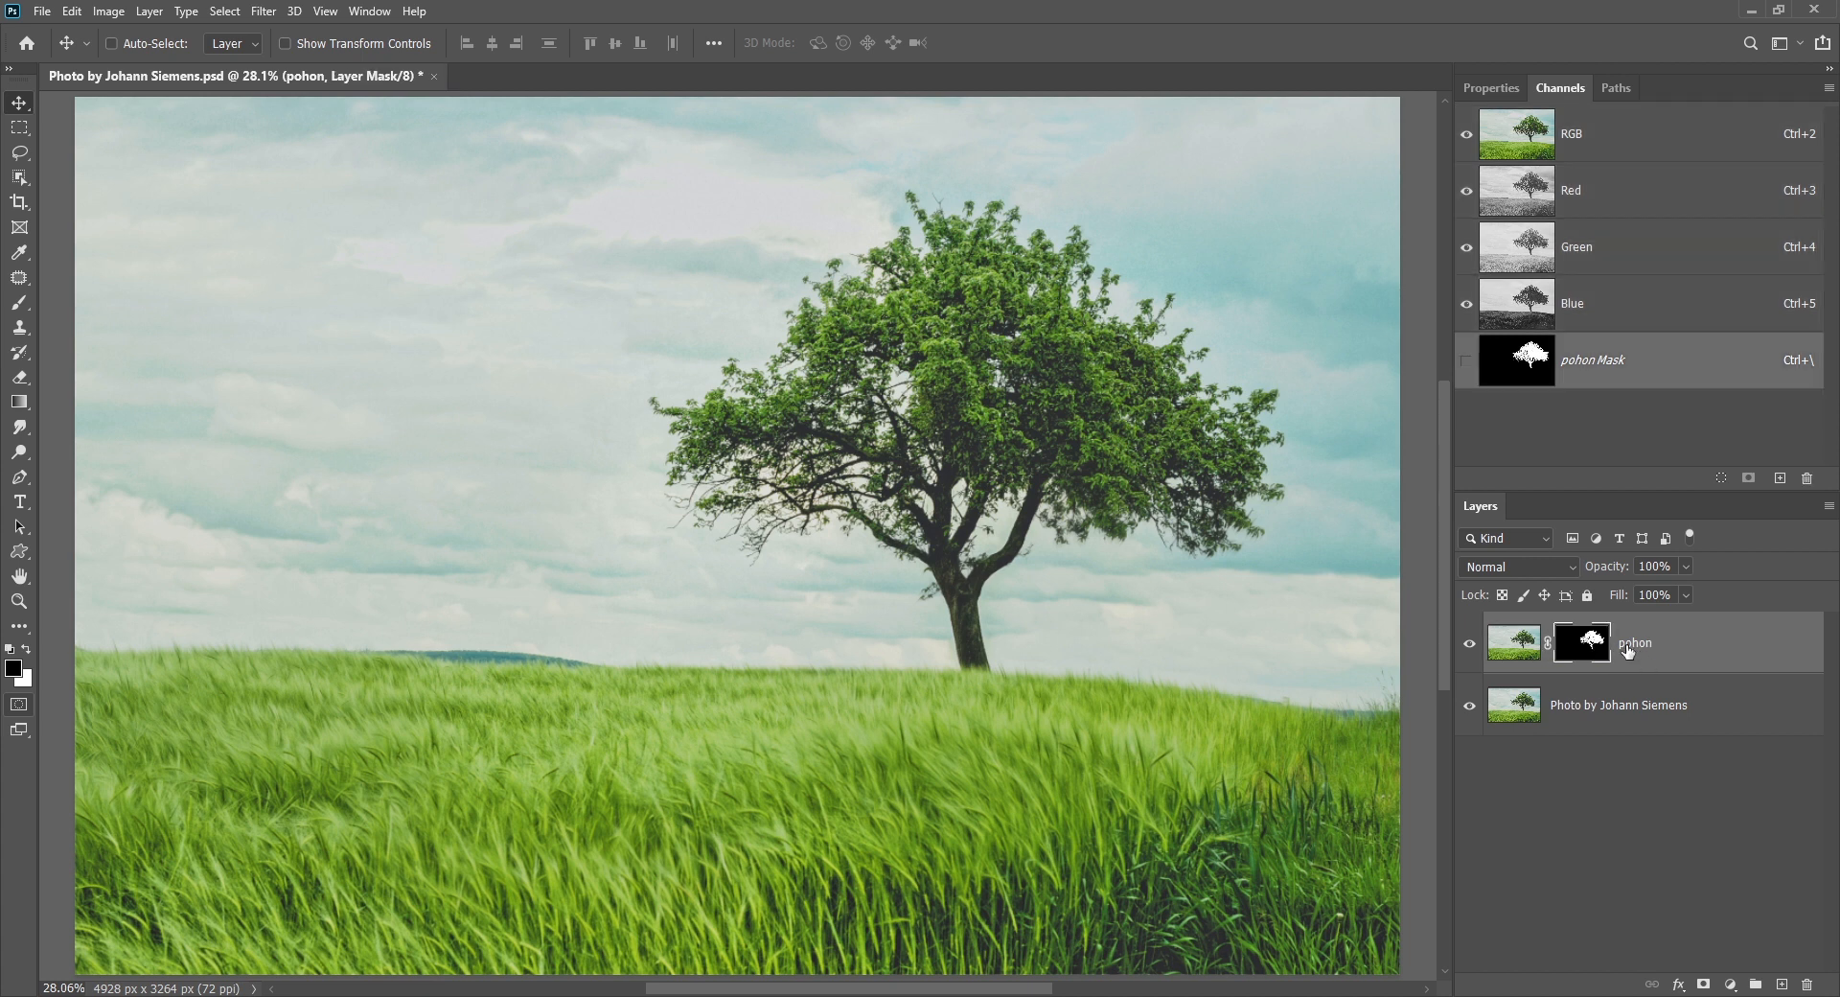
right_click(1594, 366)
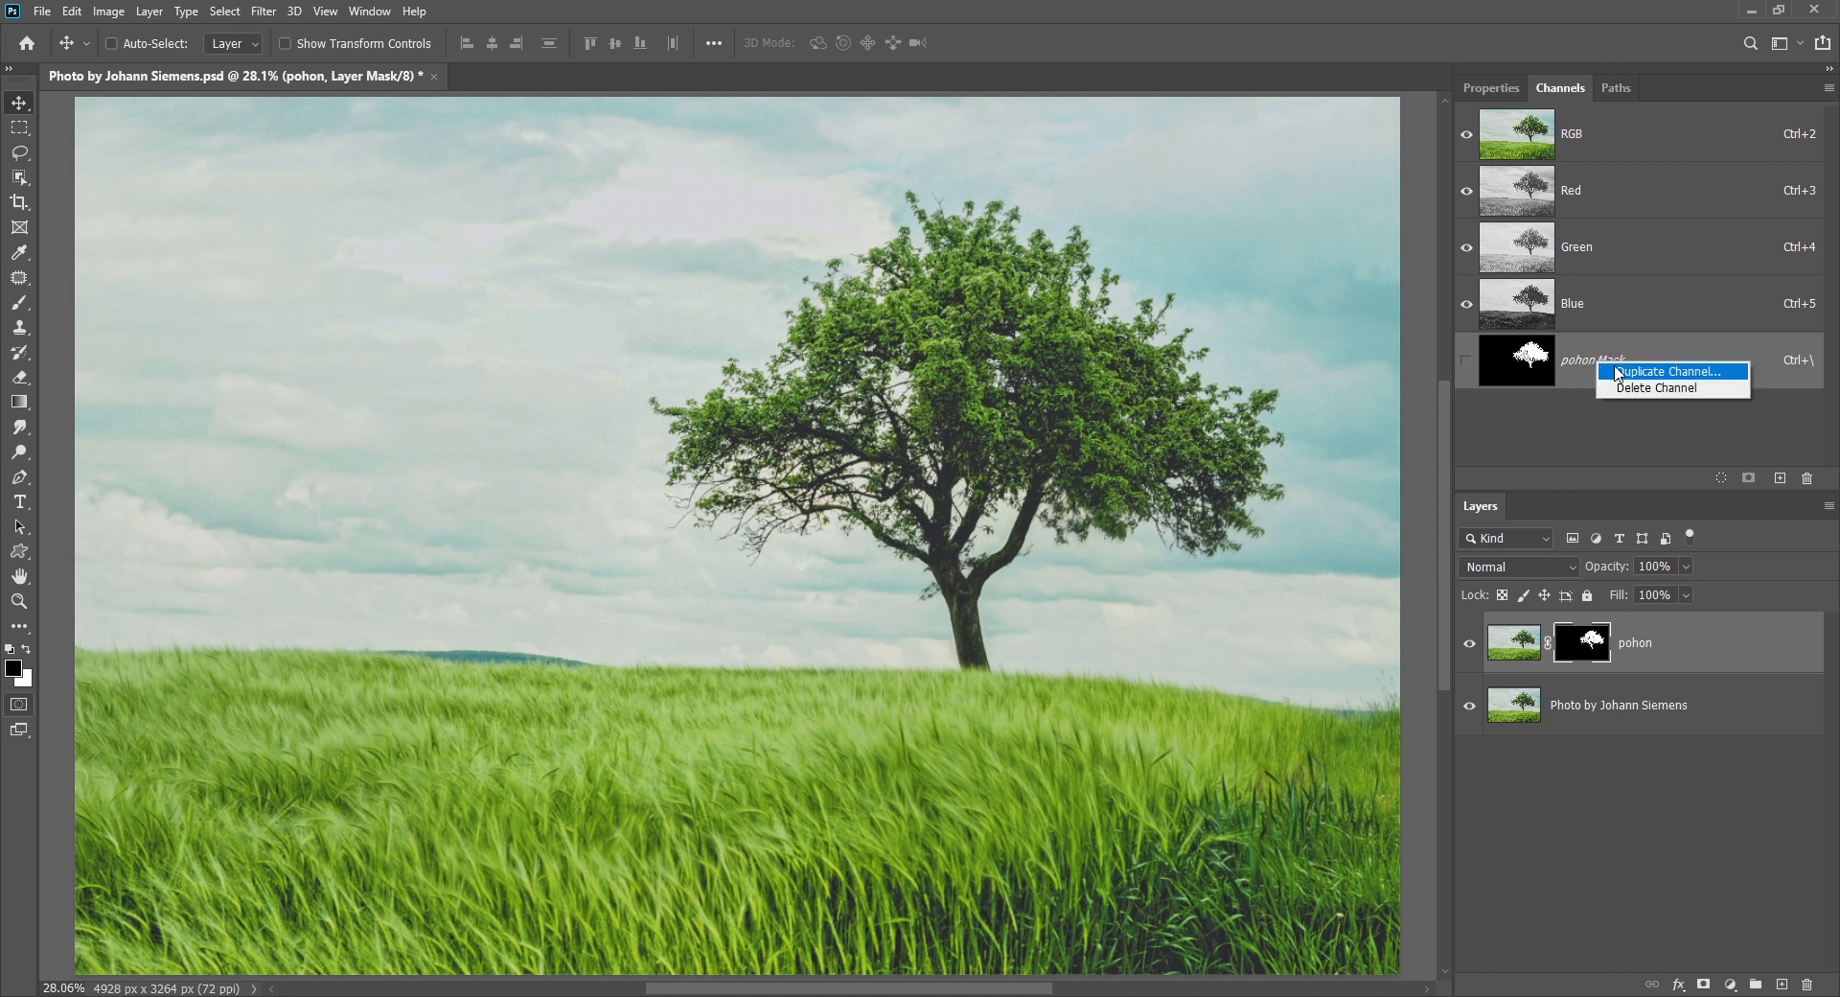
left_click(1629, 372)
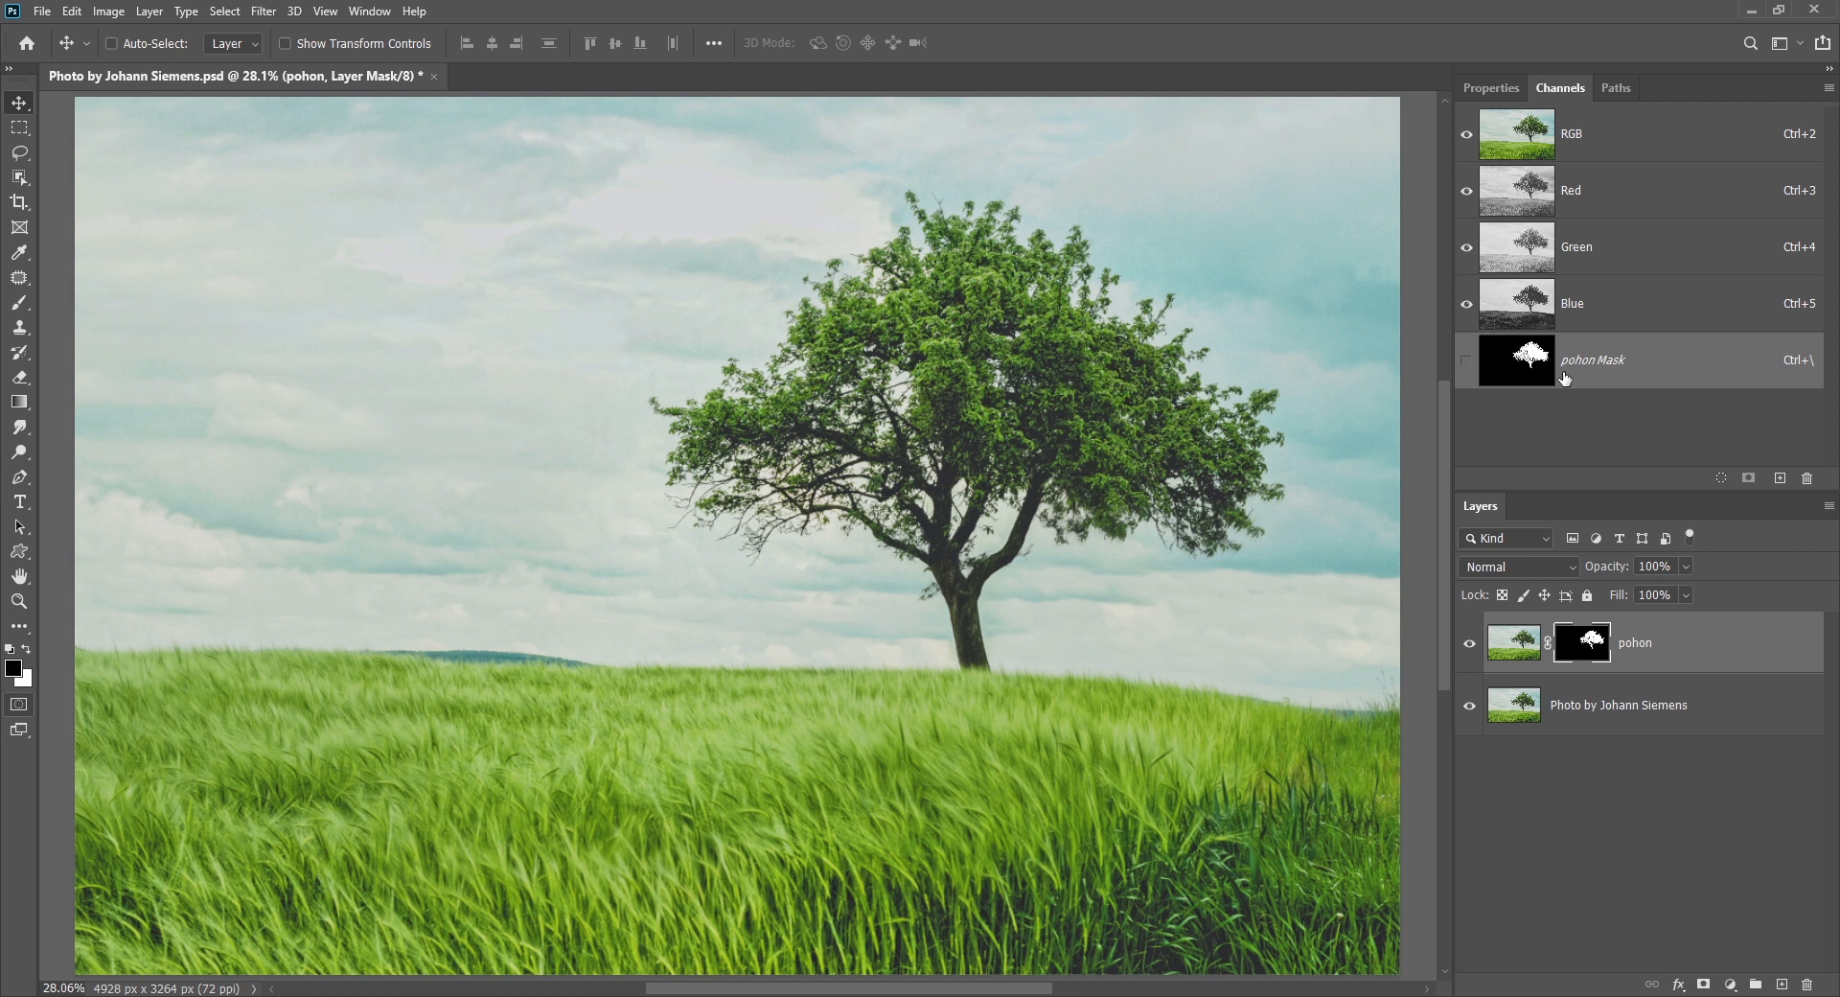
right_click(1639, 370)
left_click(1667, 374)
type("pohon - alpha")
key("Return")
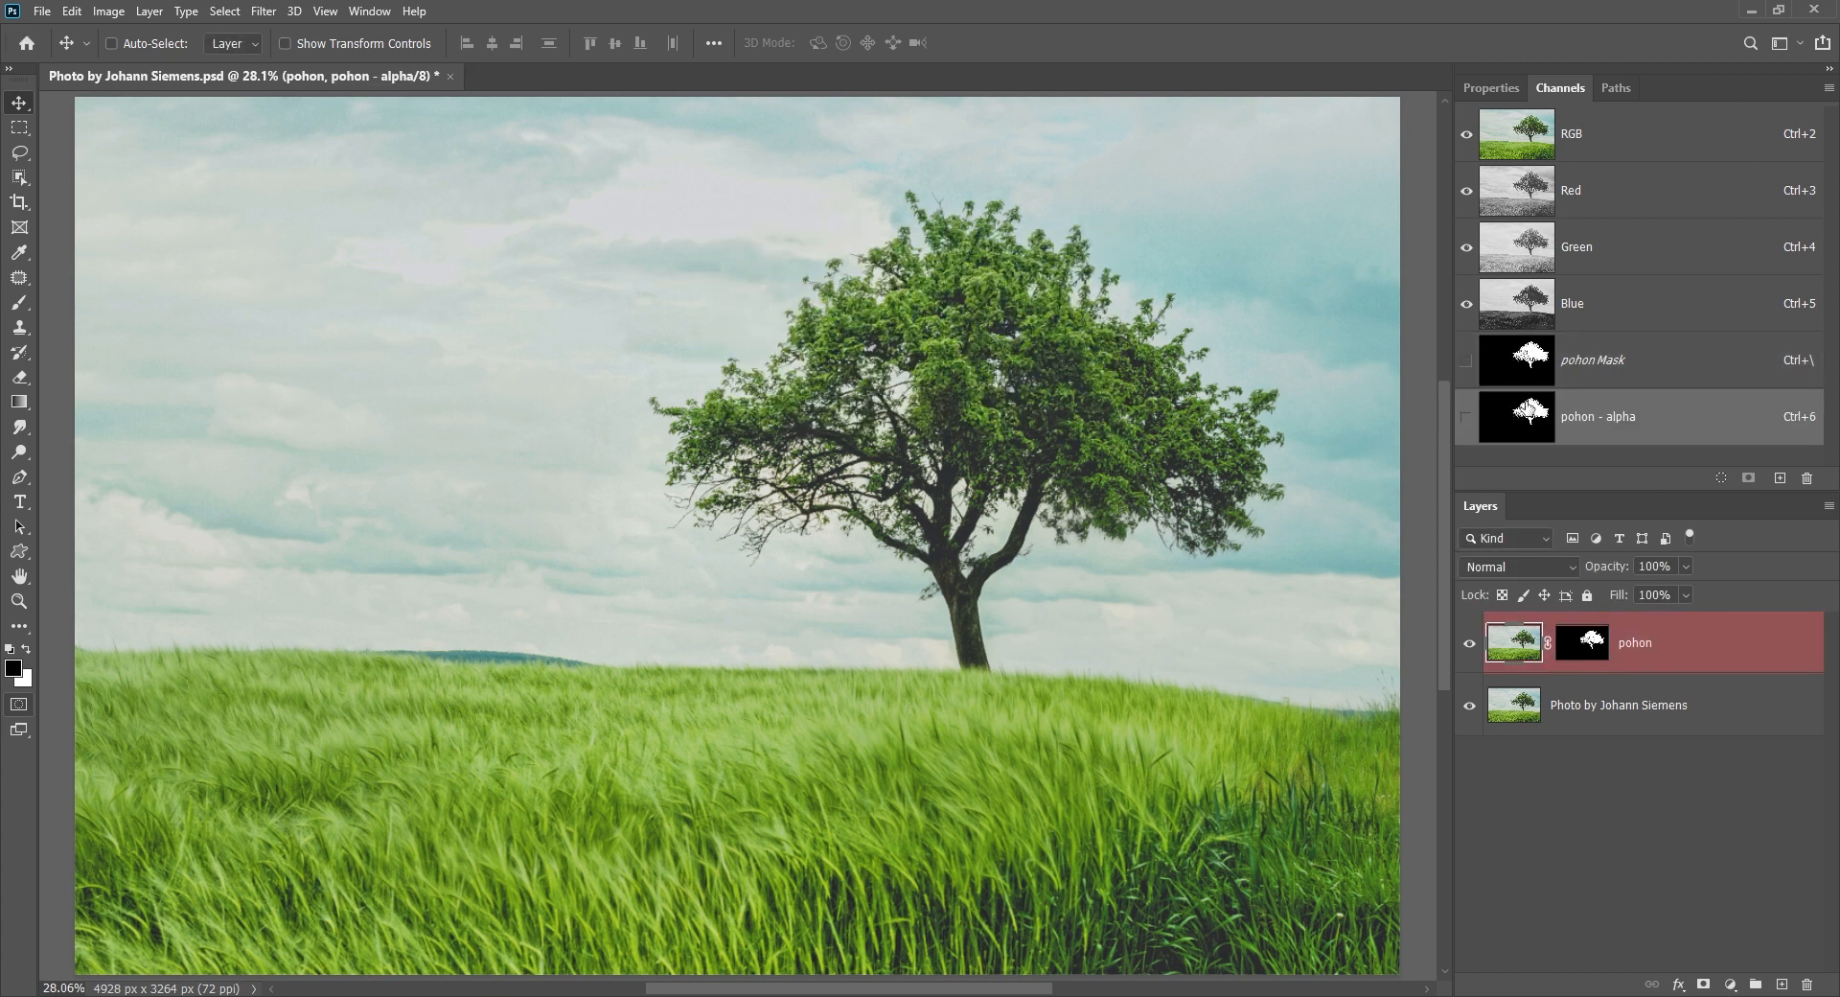
- Undo the named channel duplicate and copy the pohon Mask channel directly to a new channel
key("ctrl+z")
left_click_drag(1616, 376, 1780, 486)
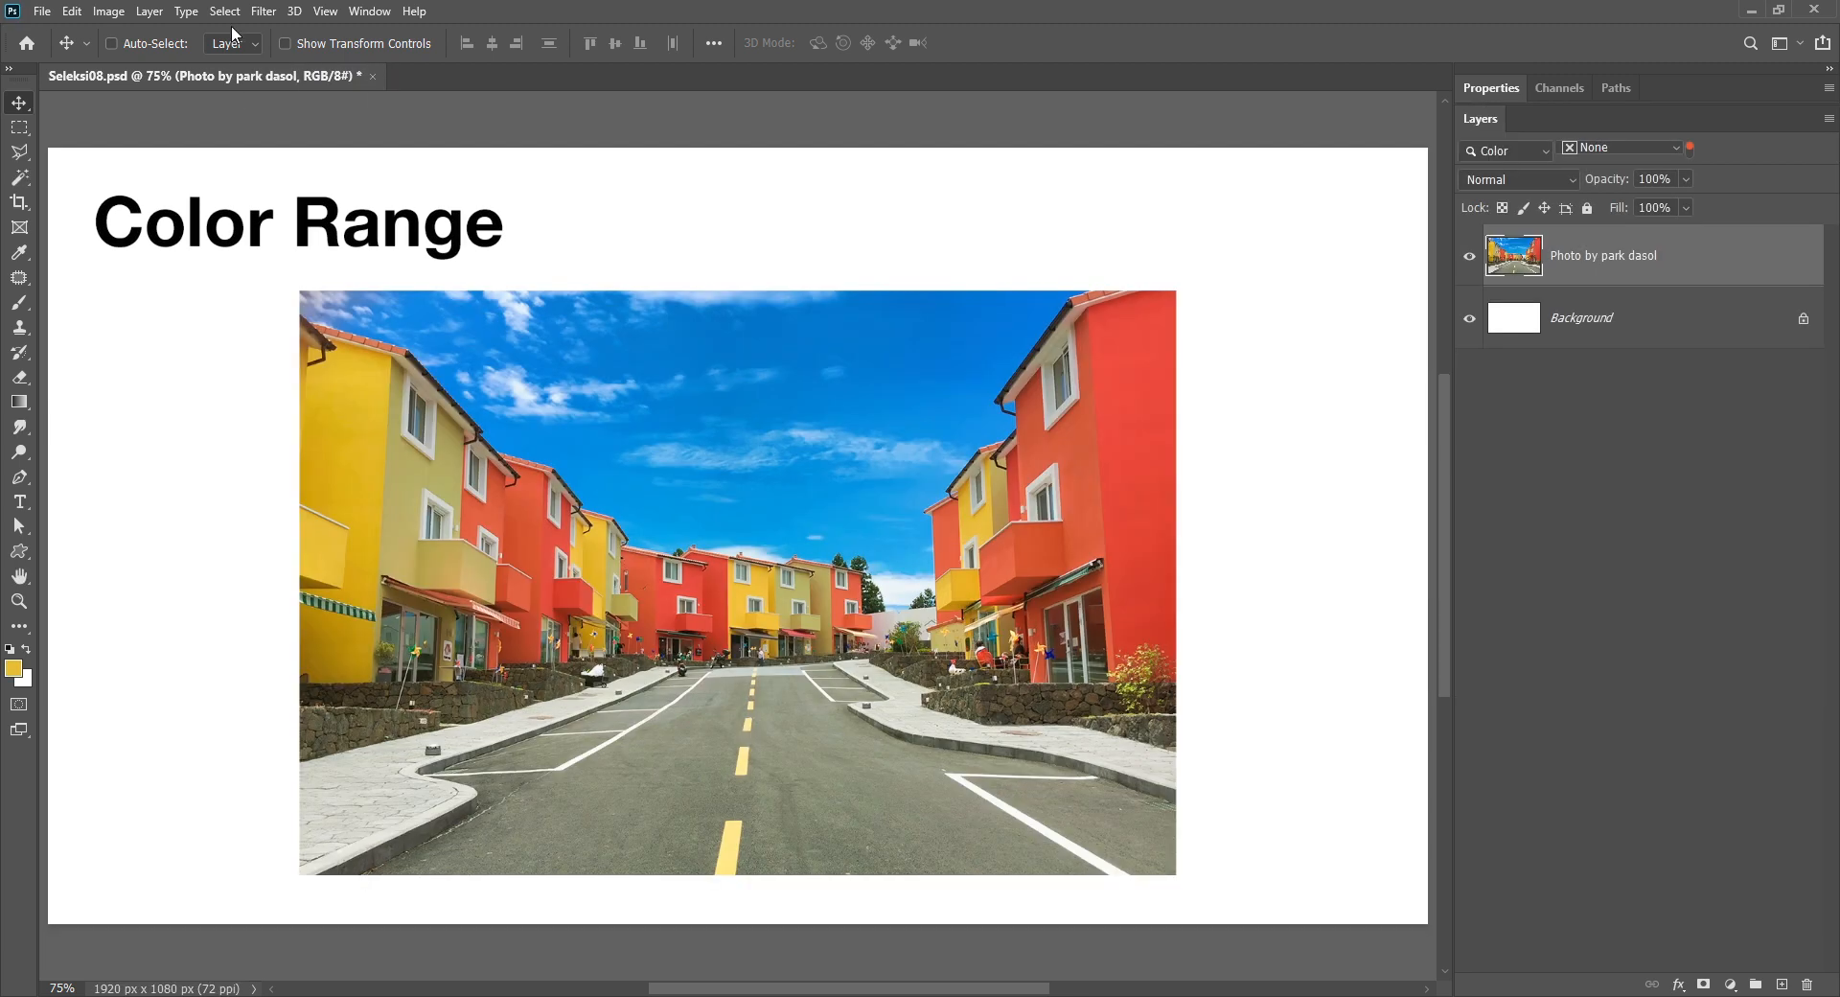
- Open Color Range on the street photo, select by Sampled Colors and show the image in the preview thumbnail
left_click(224, 10)
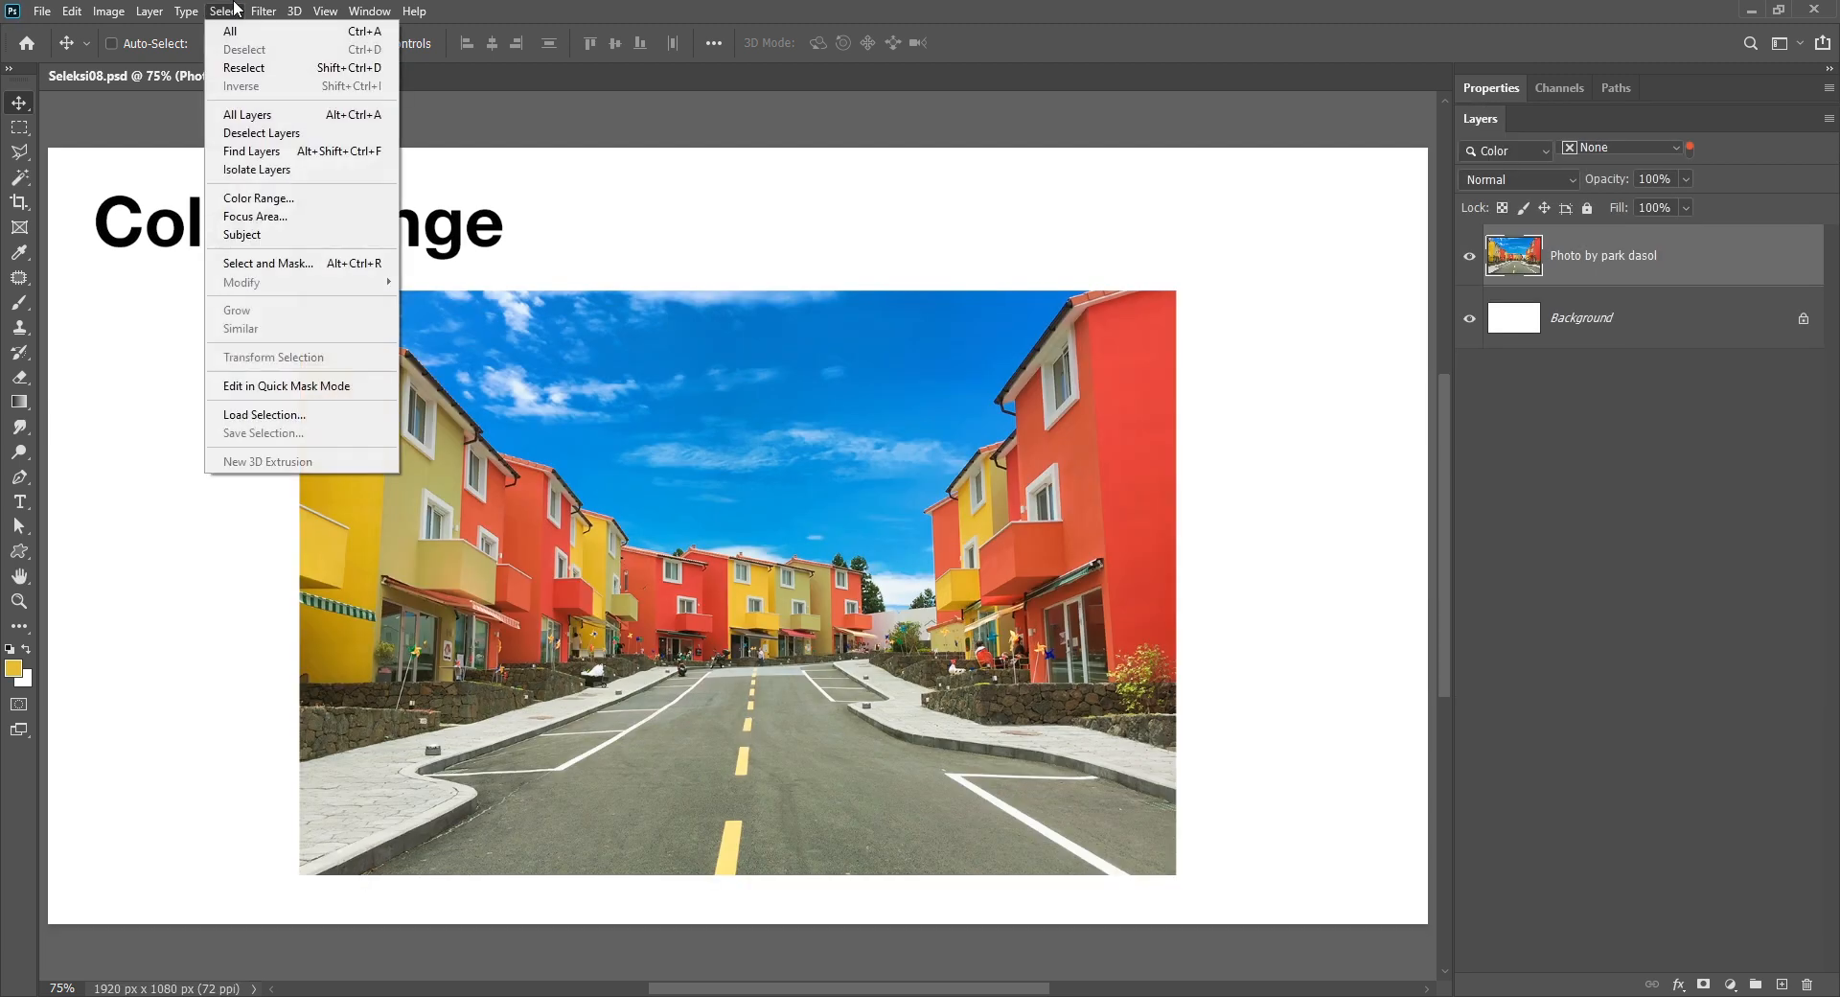
left_click(299, 198)
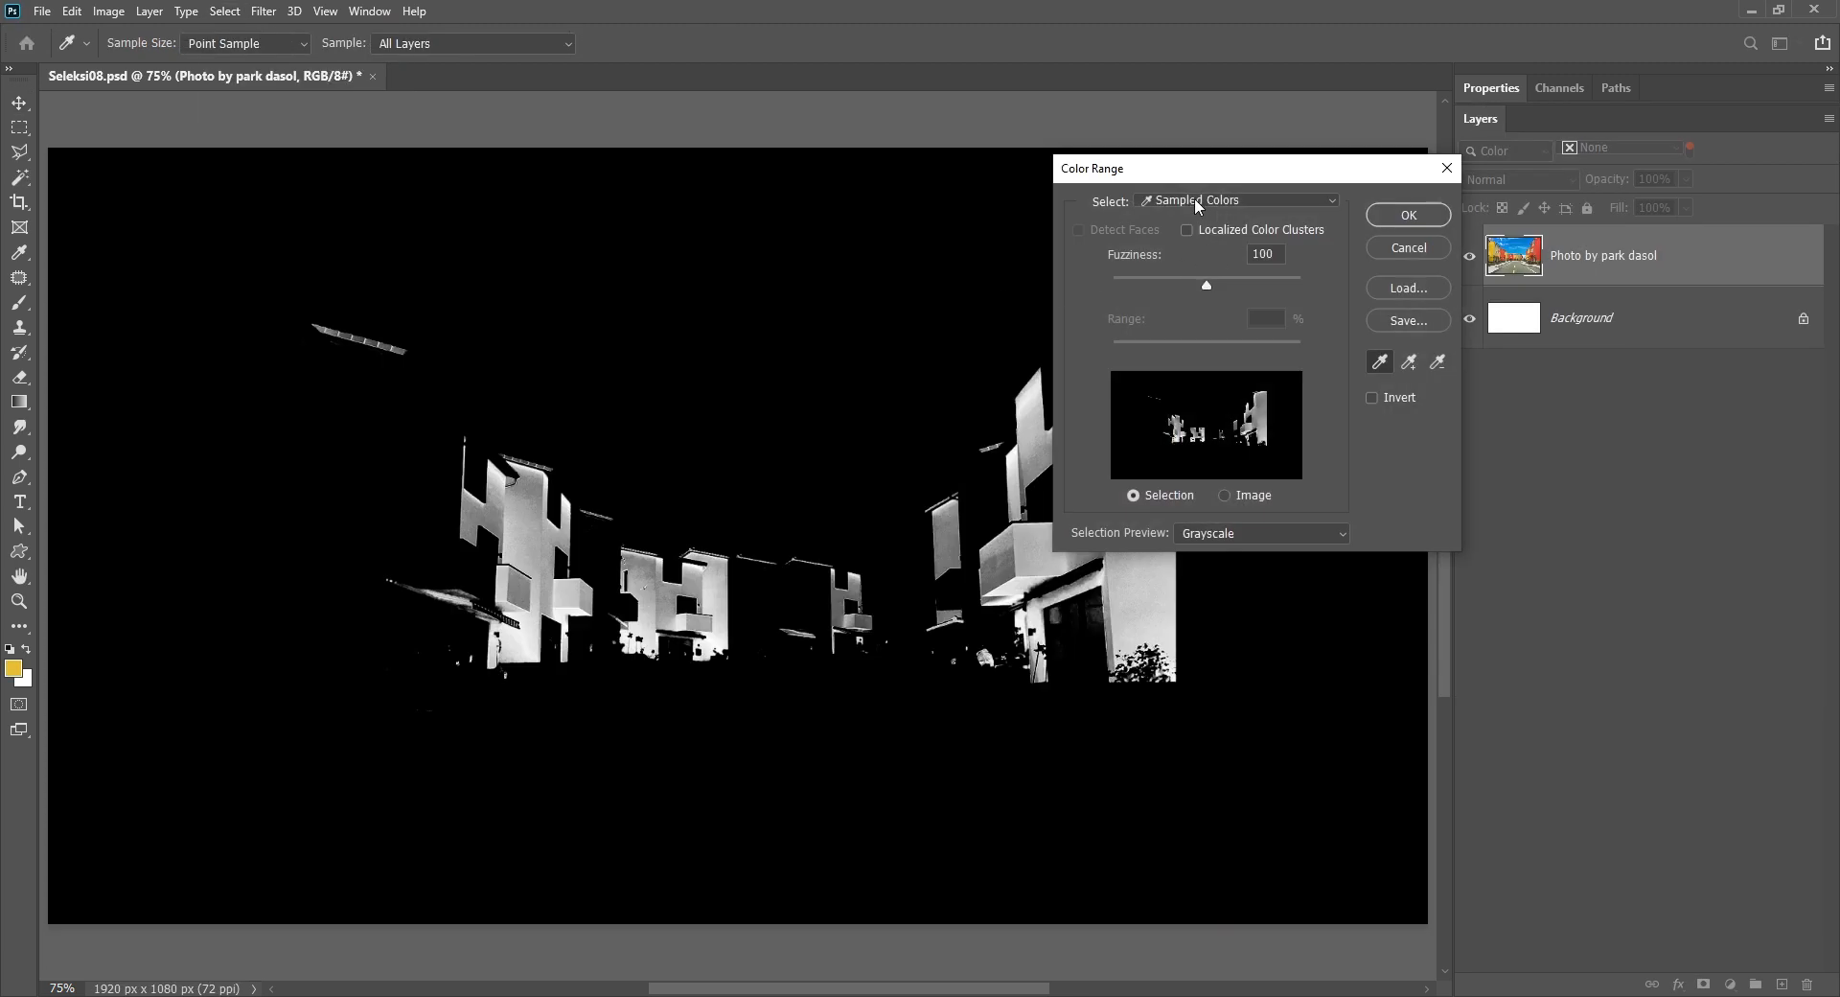
left_click(1194, 198)
left_click(1223, 222)
left_click(1229, 496)
- Sample the yellow house colors, ending on the pale yellow wall with the balcony
left_click(1161, 404)
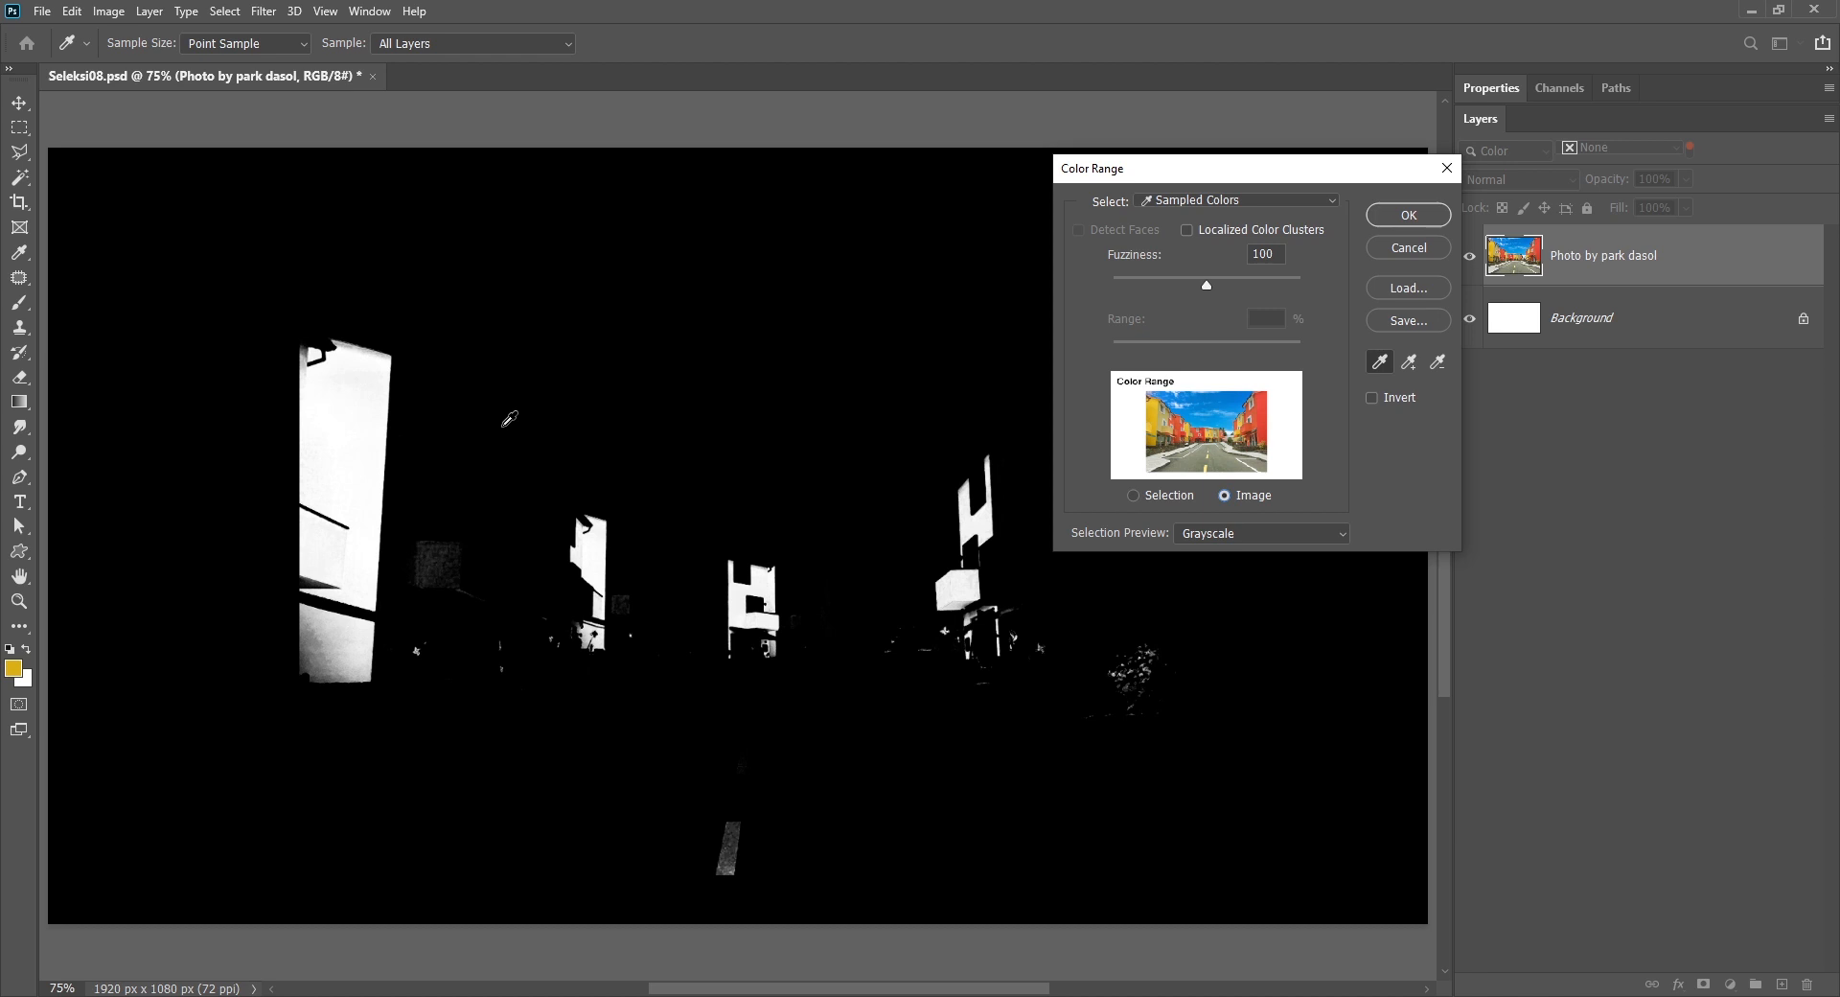
left_click(1165, 418)
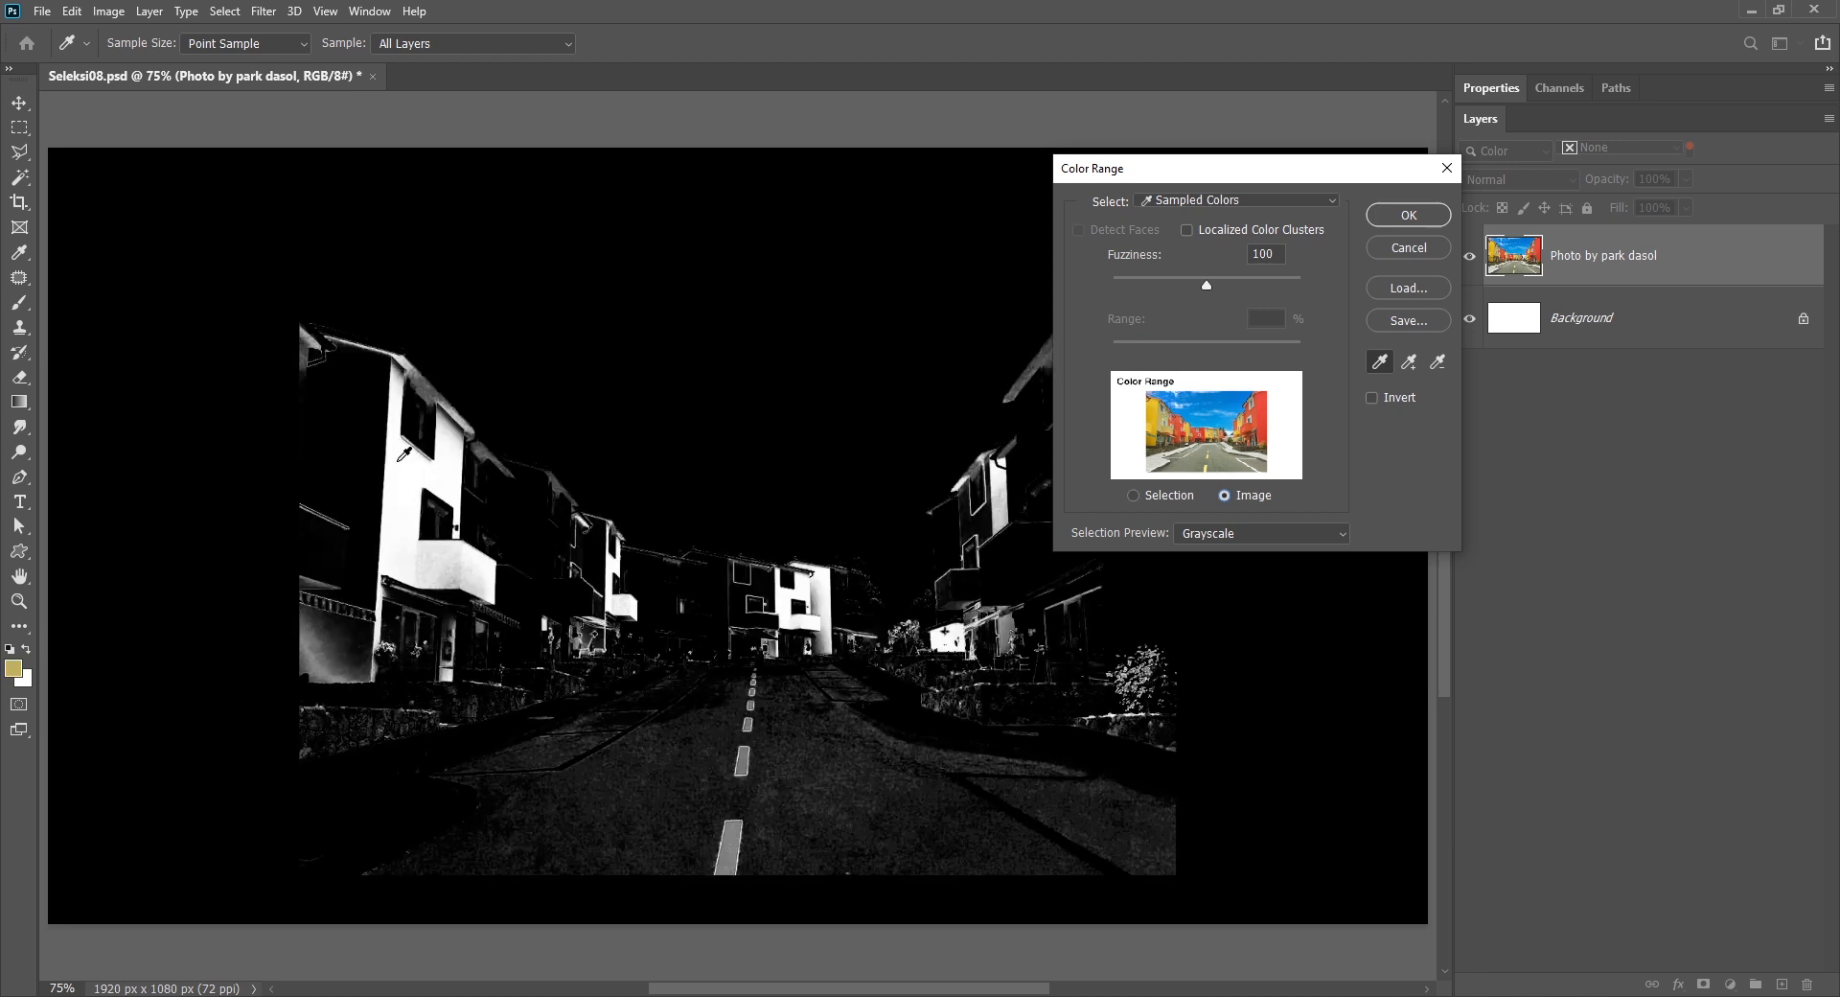
left_click(426, 454)
left_click(430, 465)
left_click(461, 471)
left_click(450, 470)
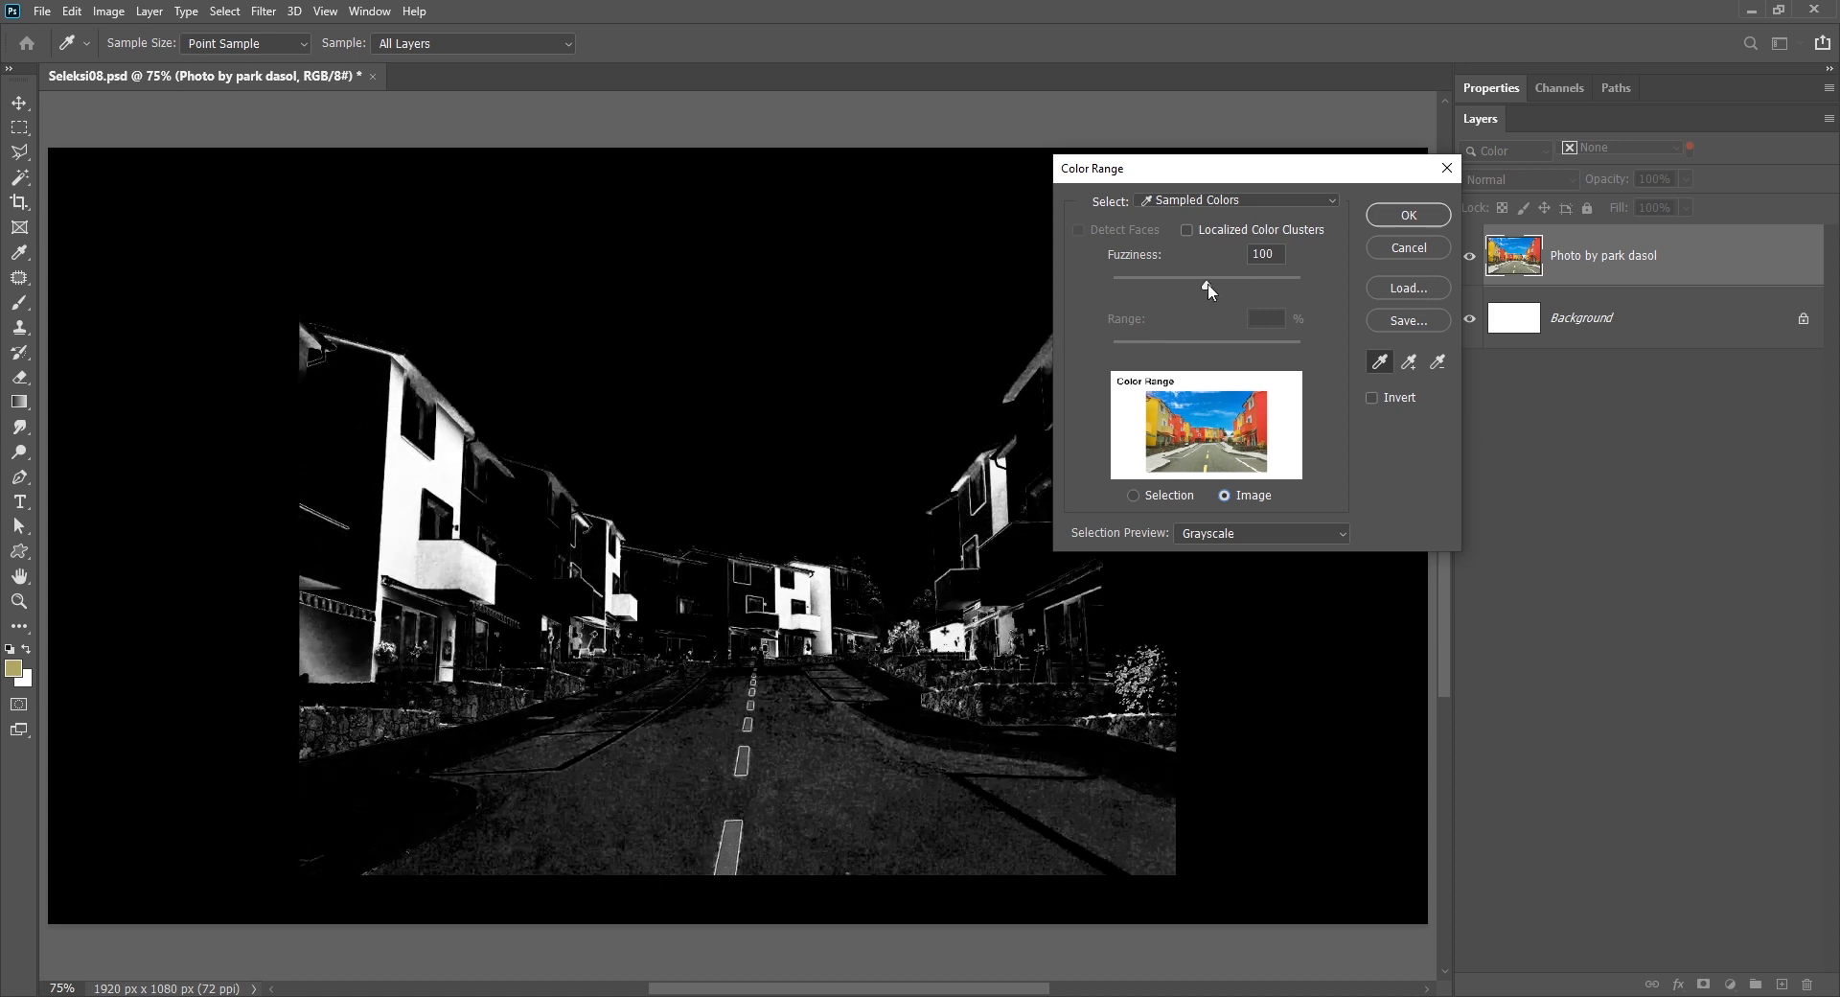
- Try Fuzziness values of 122 and 0, and bring it back up to 111
mouse_move(1207, 284)
left_mouse_down()
mouse_move(1273, 285)
mouse_move(1229, 287)
left_mouse_up()
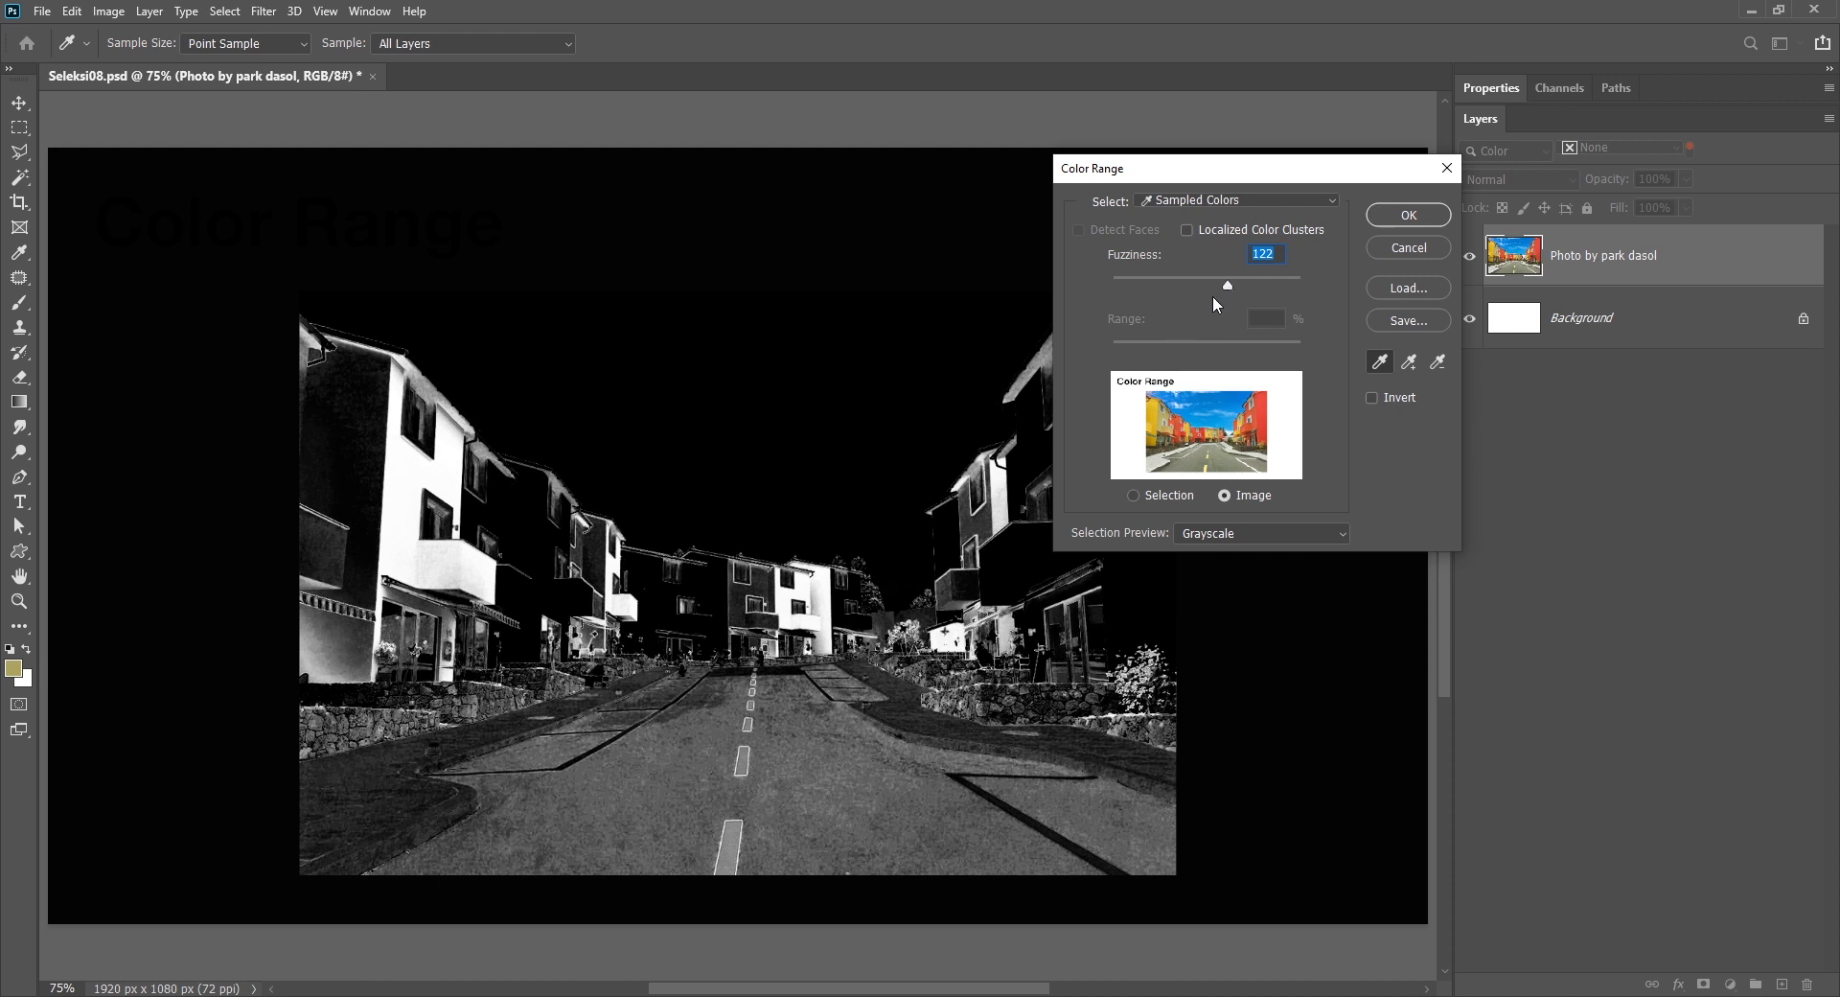
left_click_drag(1231, 297, 1086, 296)
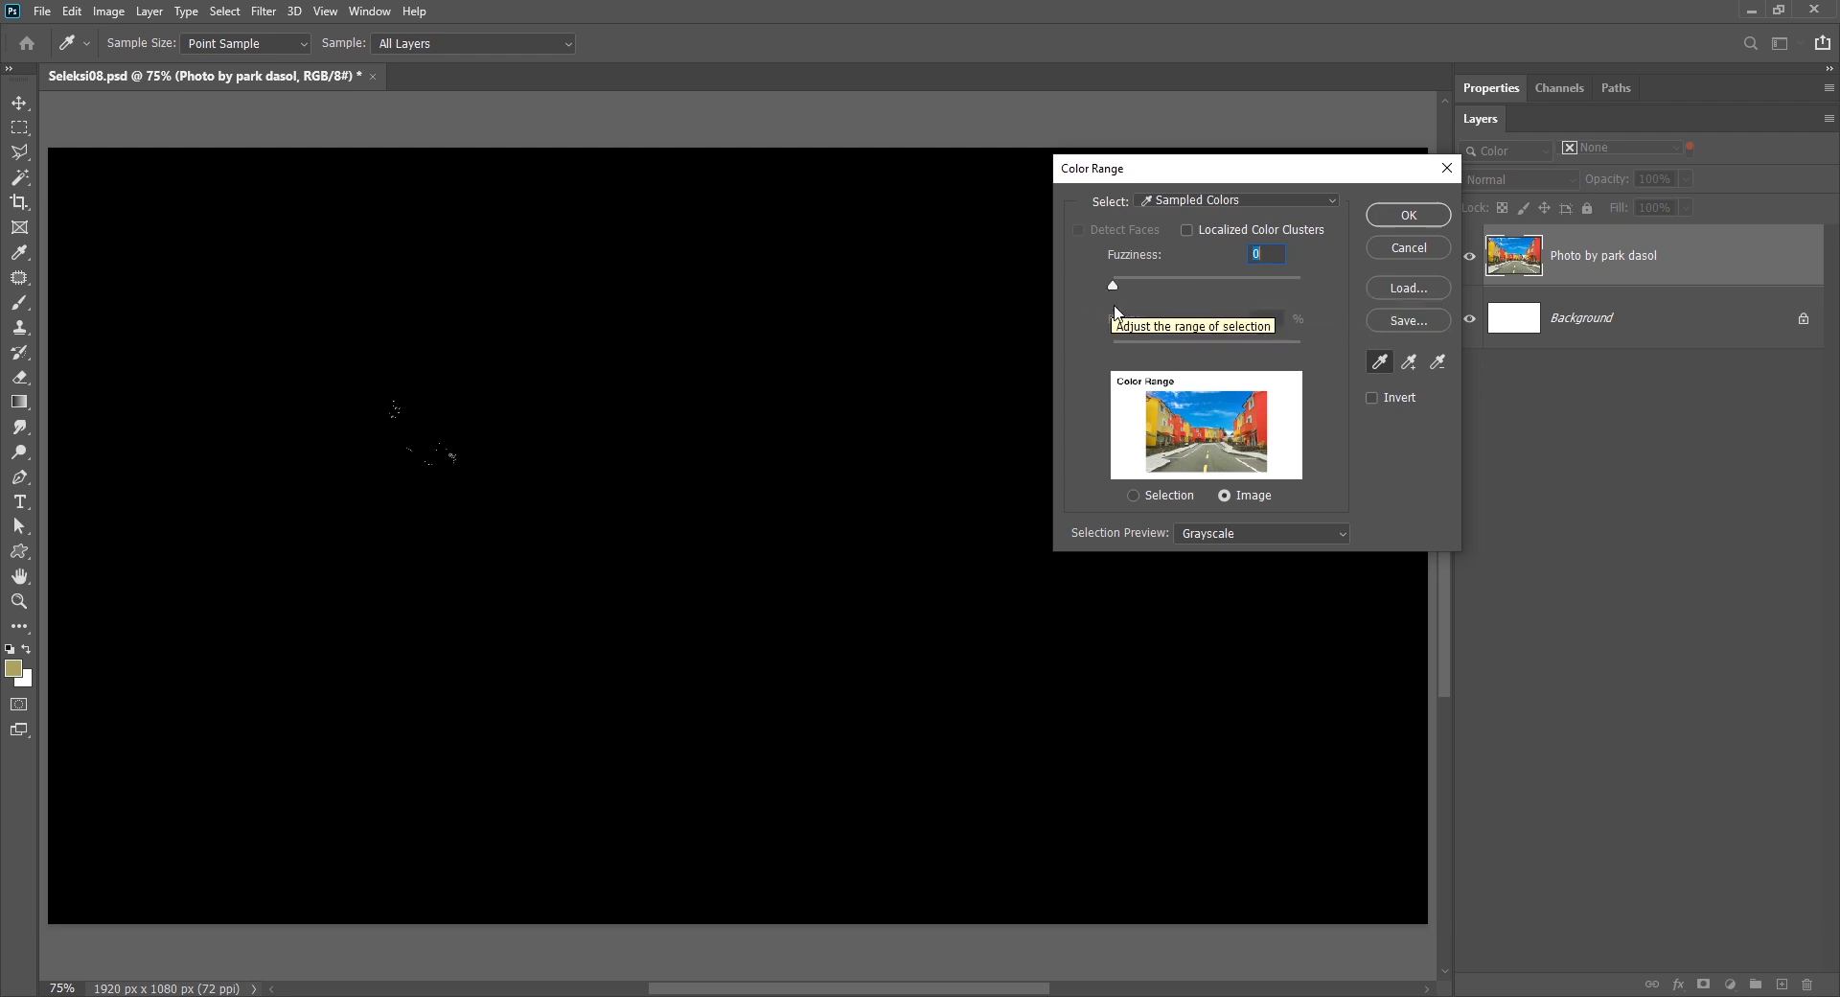
left_click_drag(1112, 284, 1217, 285)
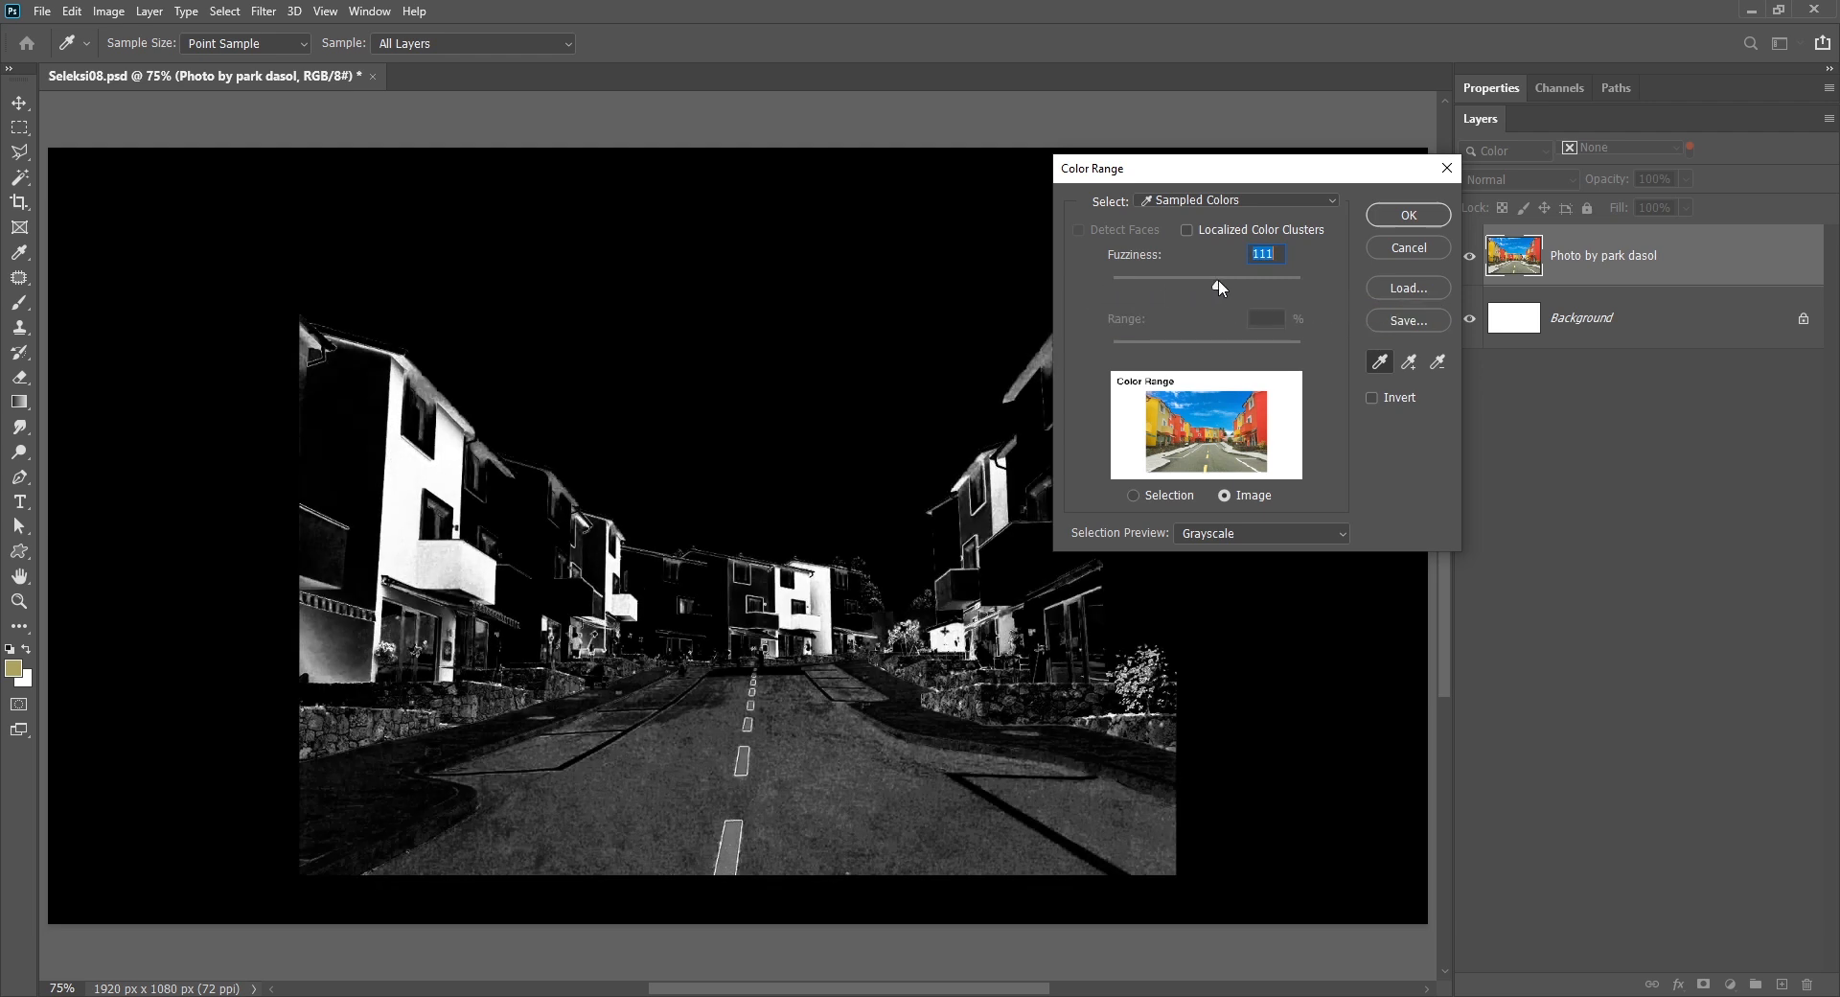
- Enable Localized Color Clusters, and set Fuzziness to 42 and Range to 73% while the thumbnail shows the selection
left_click(1222, 229)
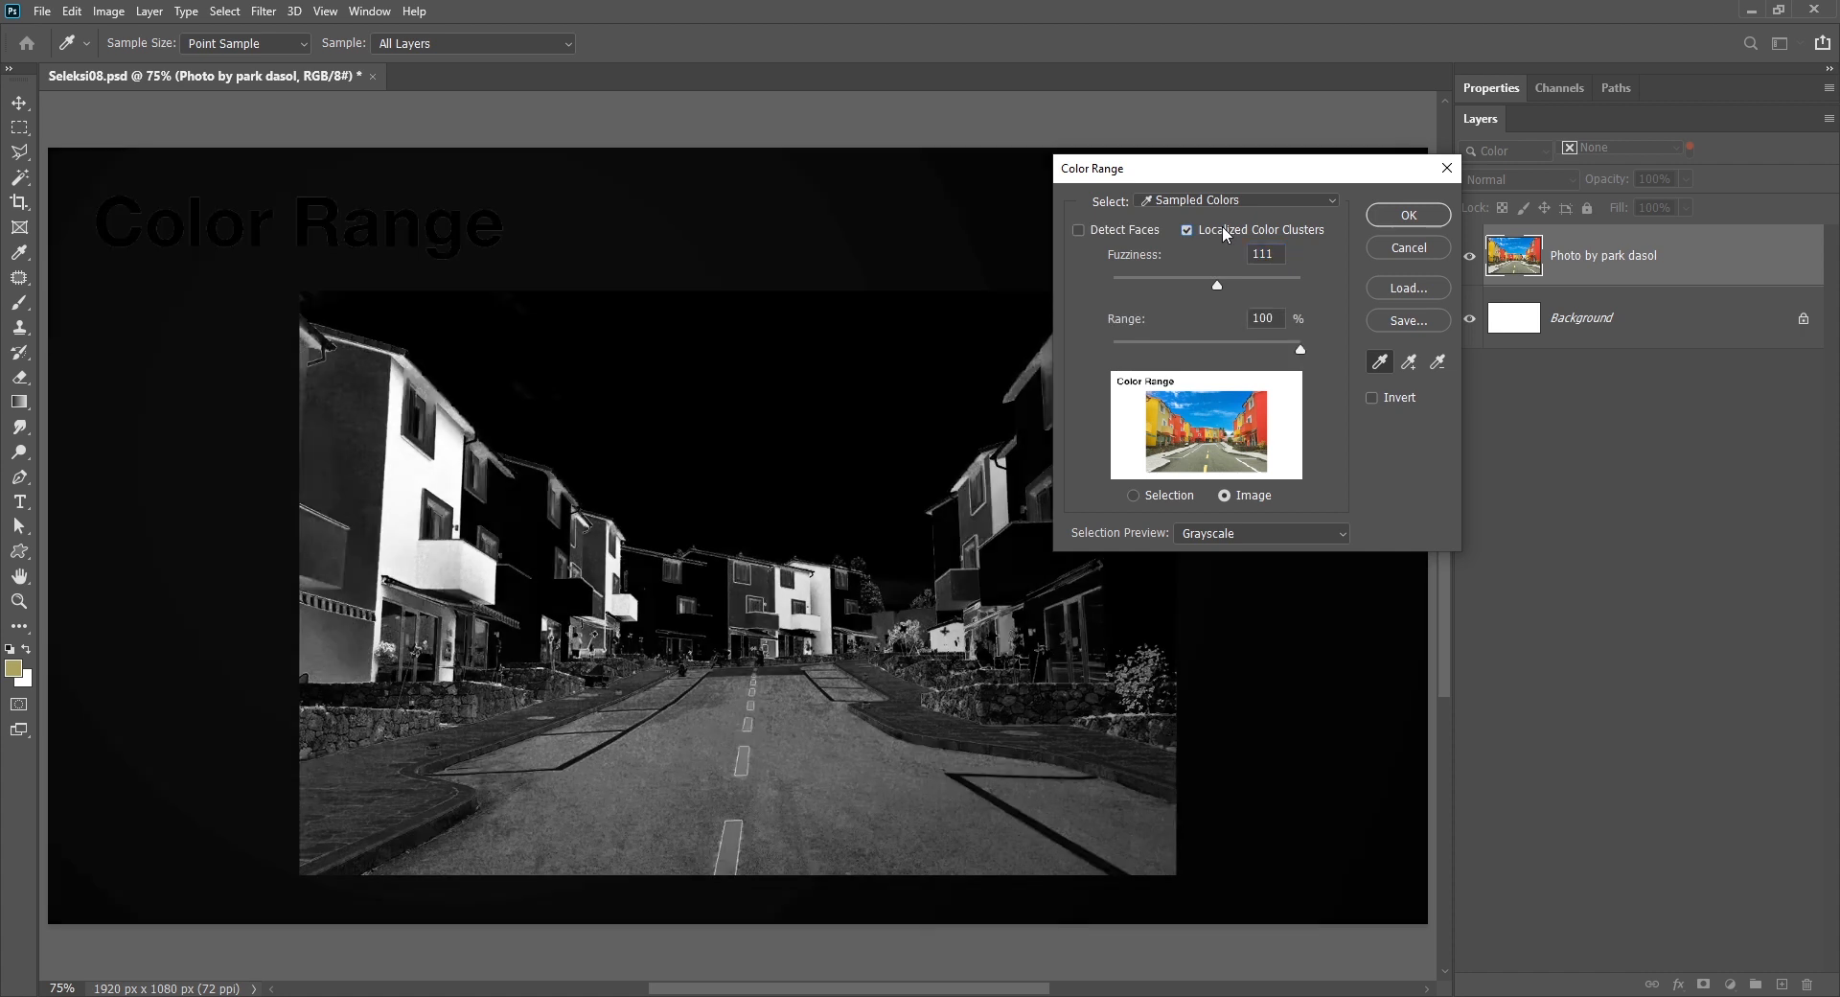
left_click_drag(1209, 284, 1152, 285)
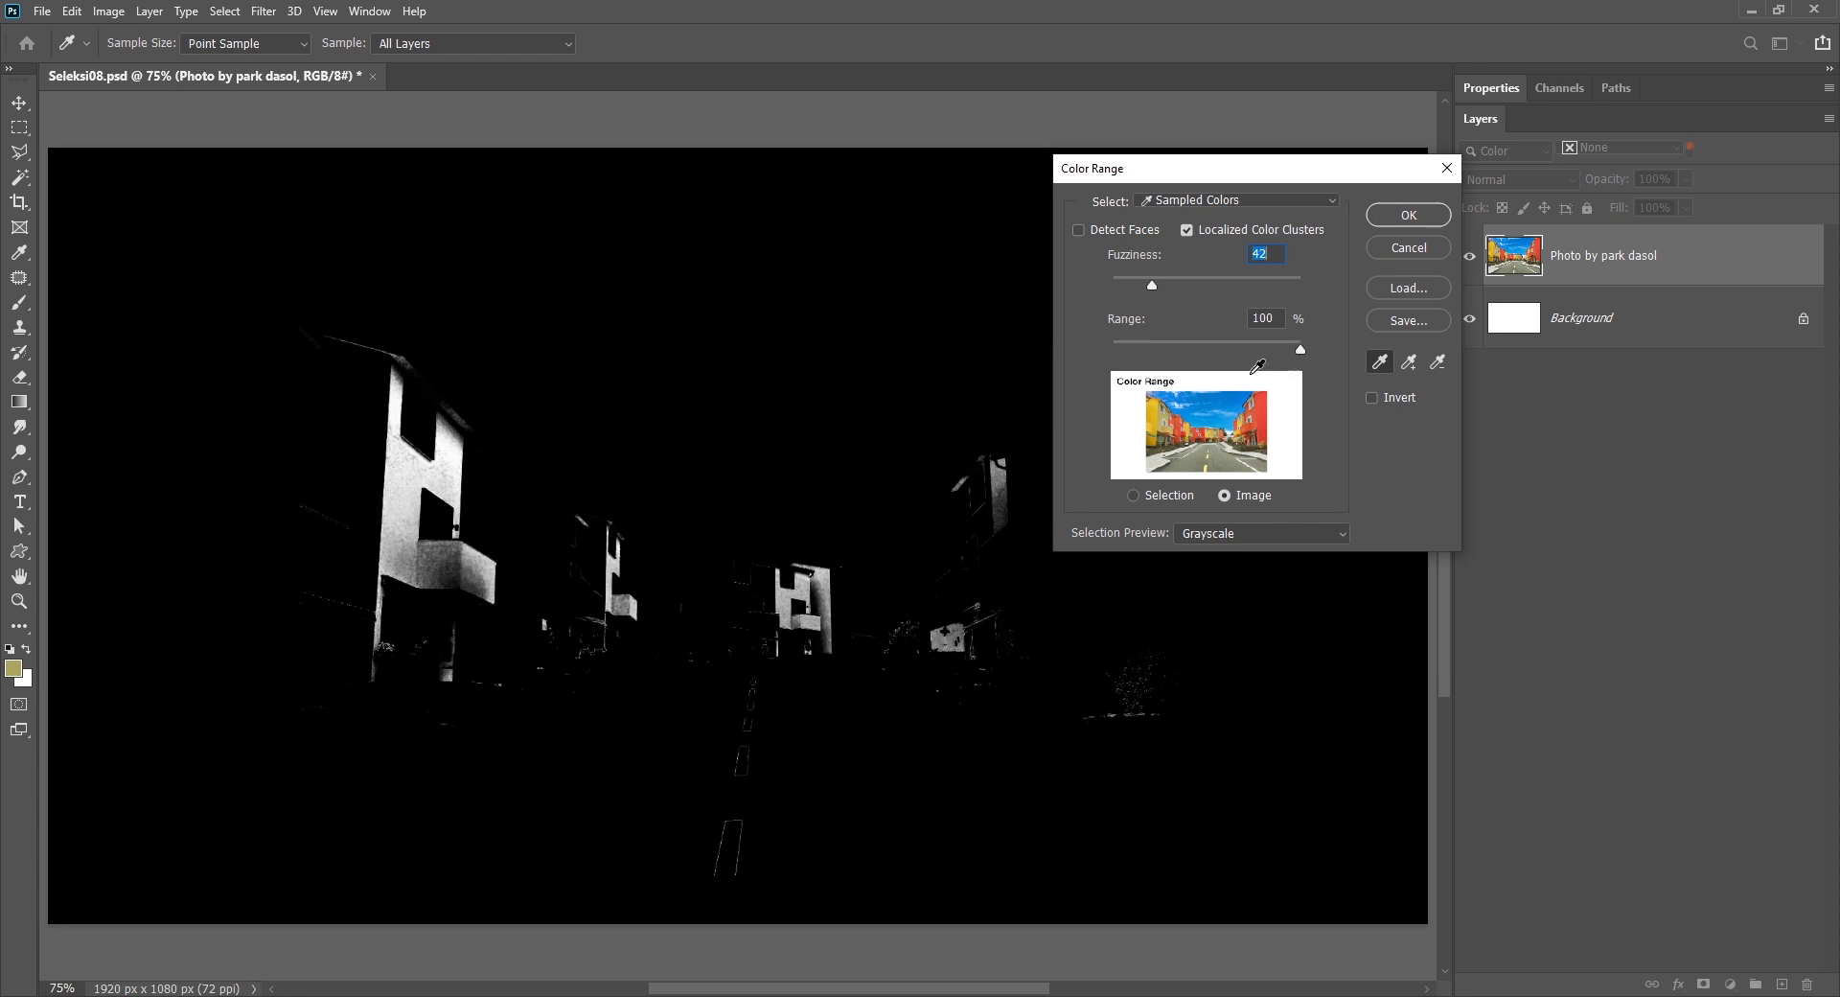
left_click(1133, 496)
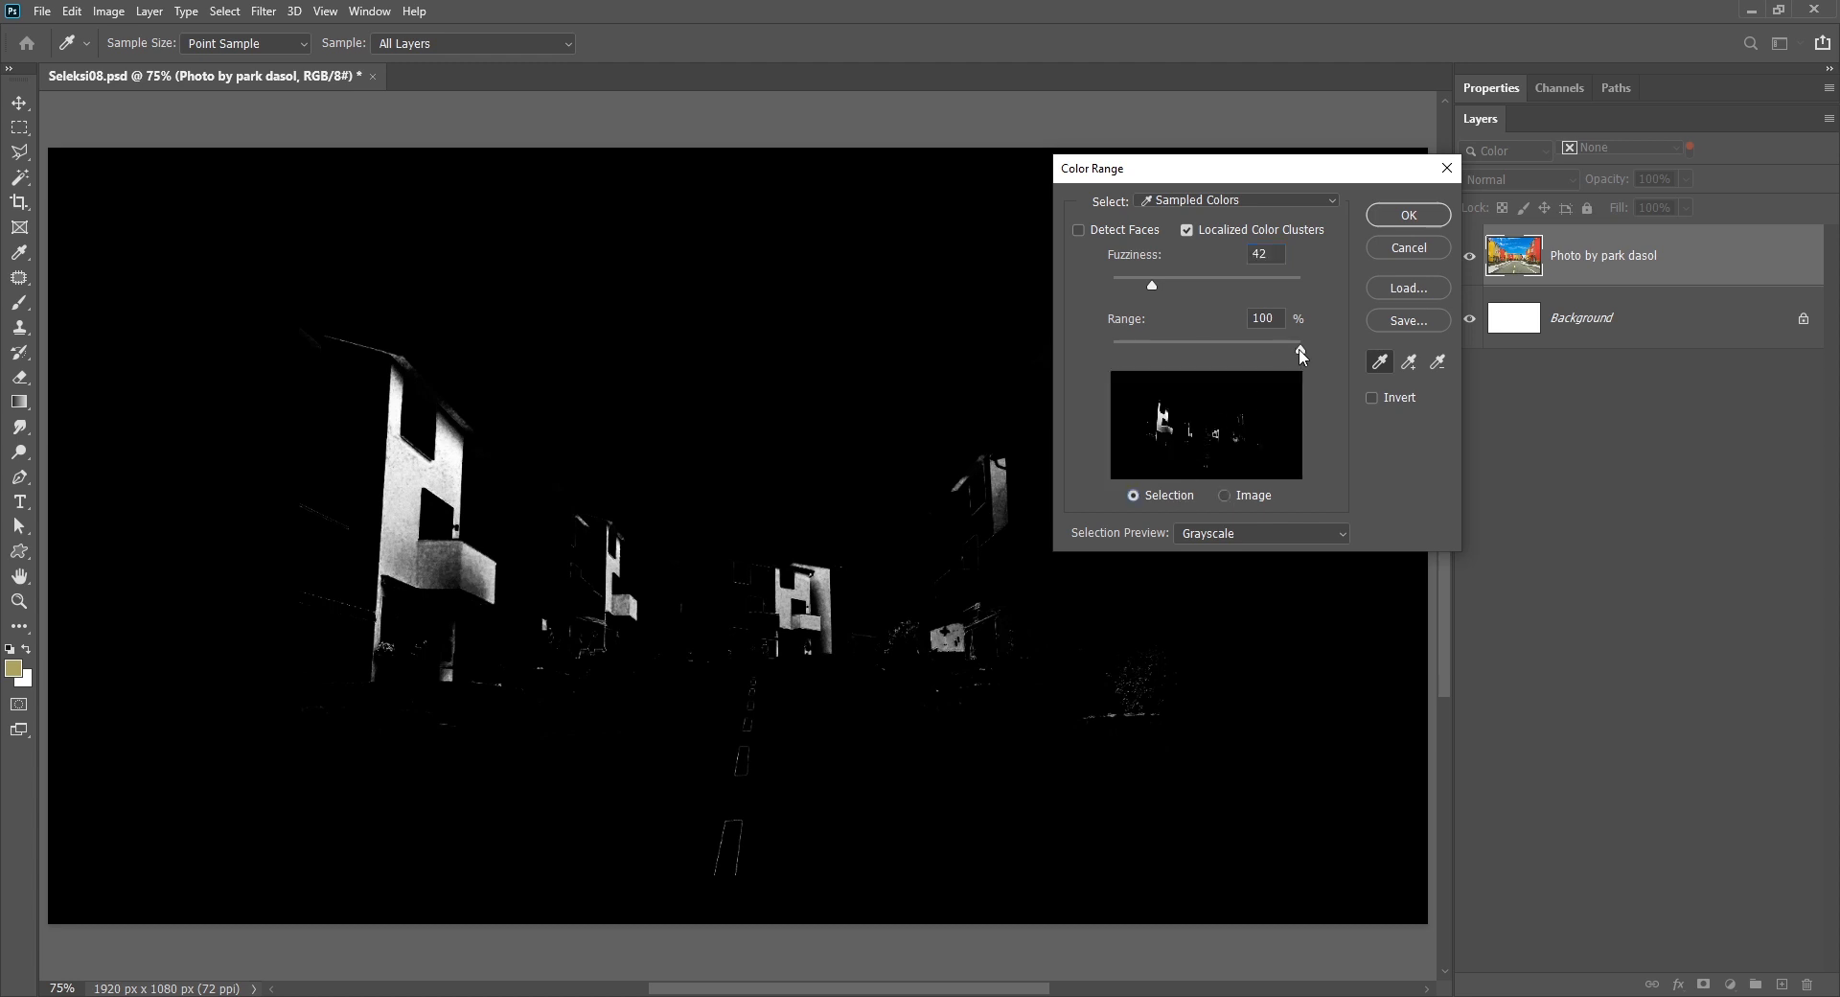
left_click_drag(1300, 355, 1250, 342)
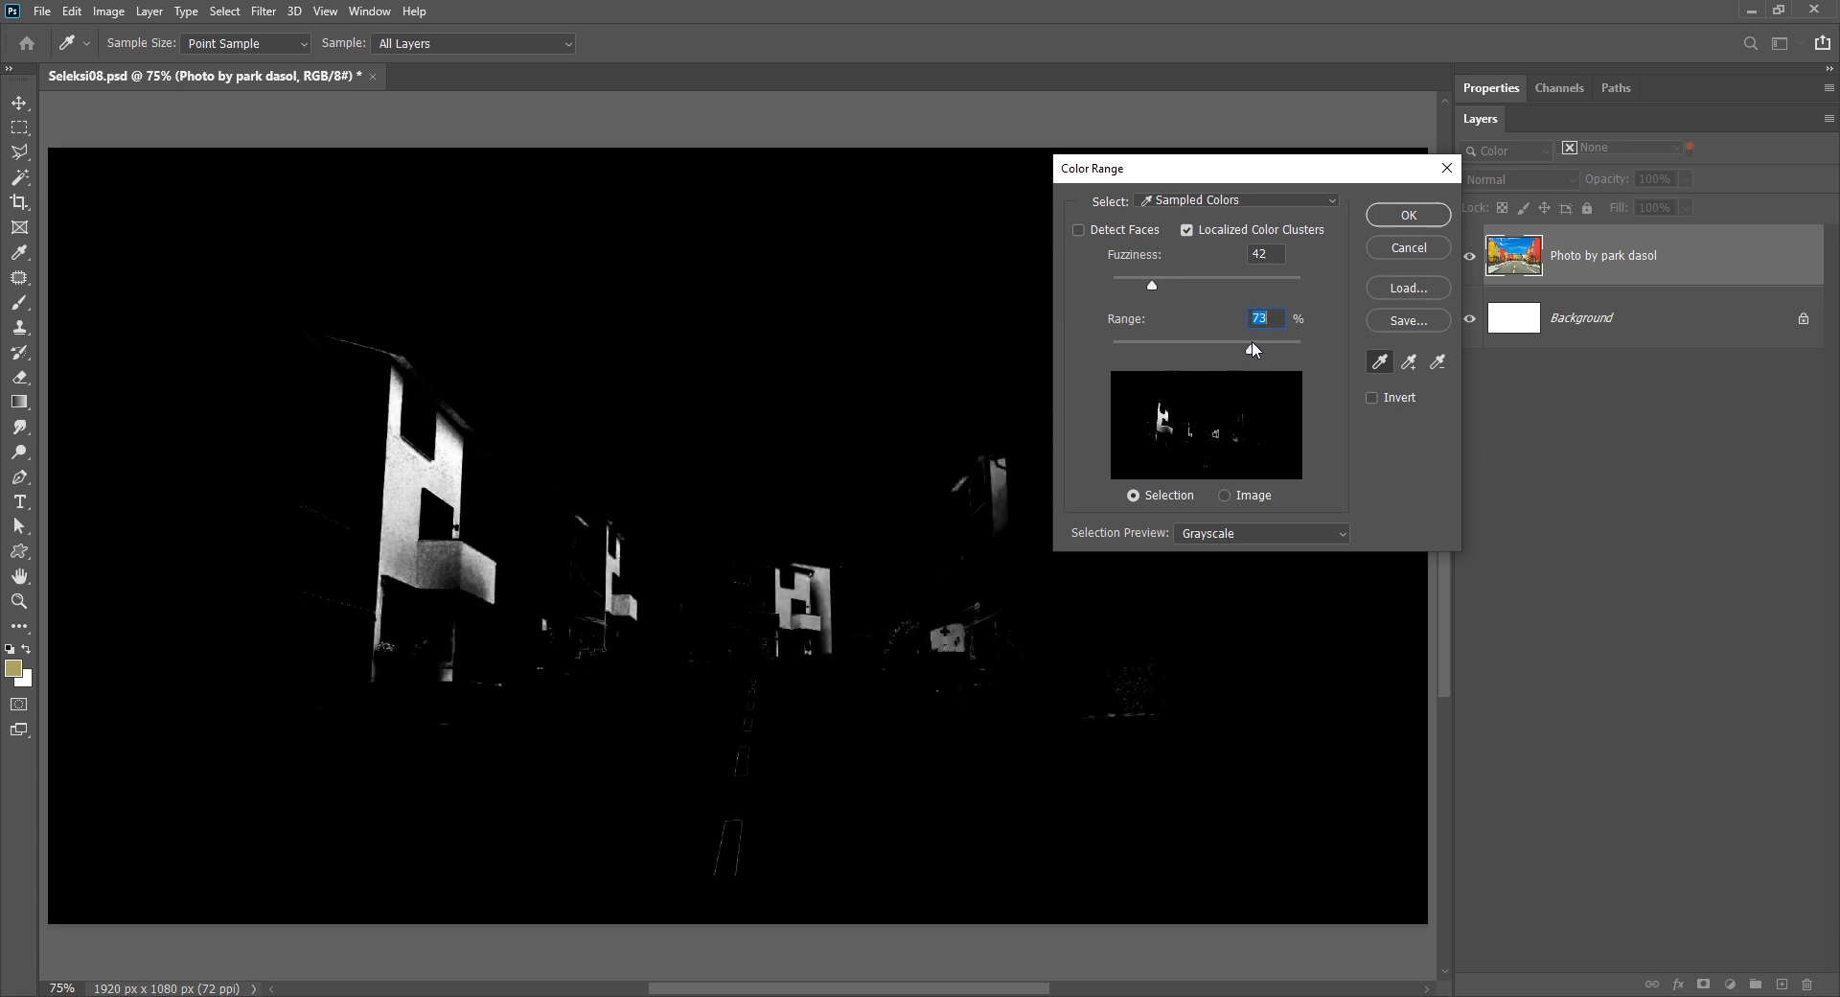
- Lower the Range of the localized yellow color selection to 54%
left_click_drag(1268, 342, 1229, 348)
left_click(1410, 364)
left_click(1385, 367)
left_click(1267, 351)
left_click_drag(1253, 350, 1216, 353)
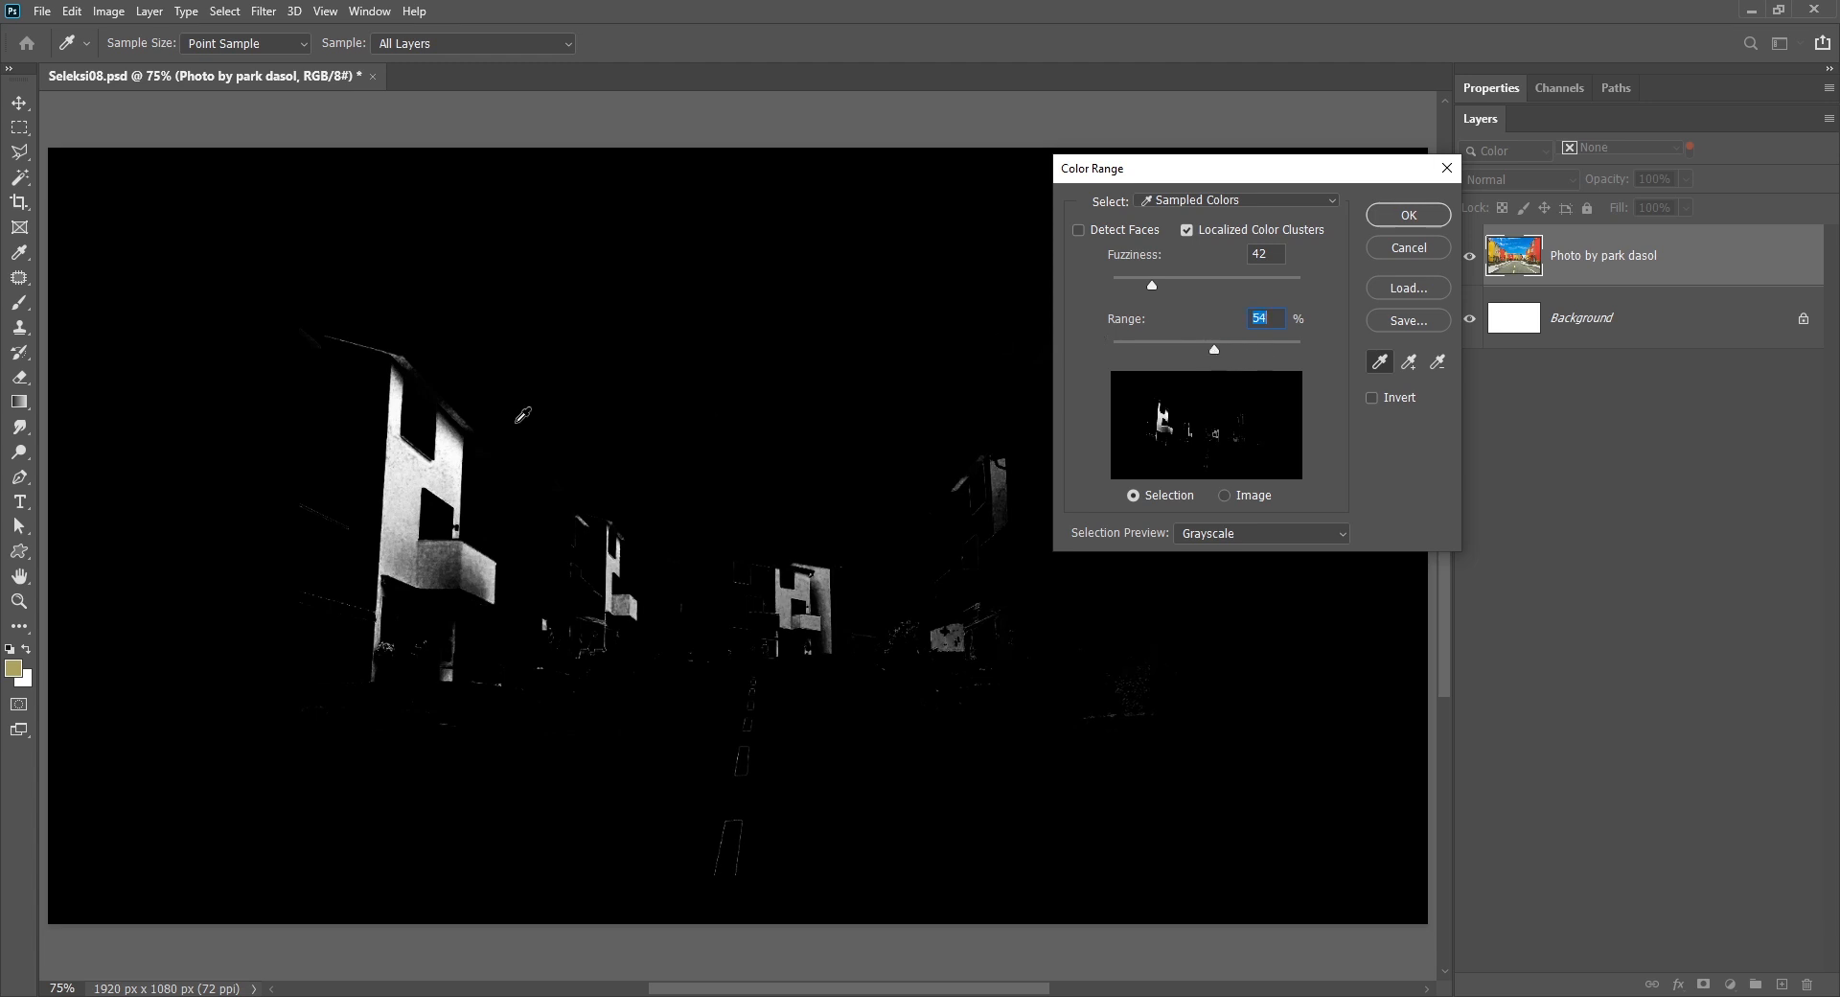
- Add further color samples from the light and shaded yellow walls of the near, middle and far houses to the selection
left_click(409, 467, "shift")
left_click(616, 562, "shift")
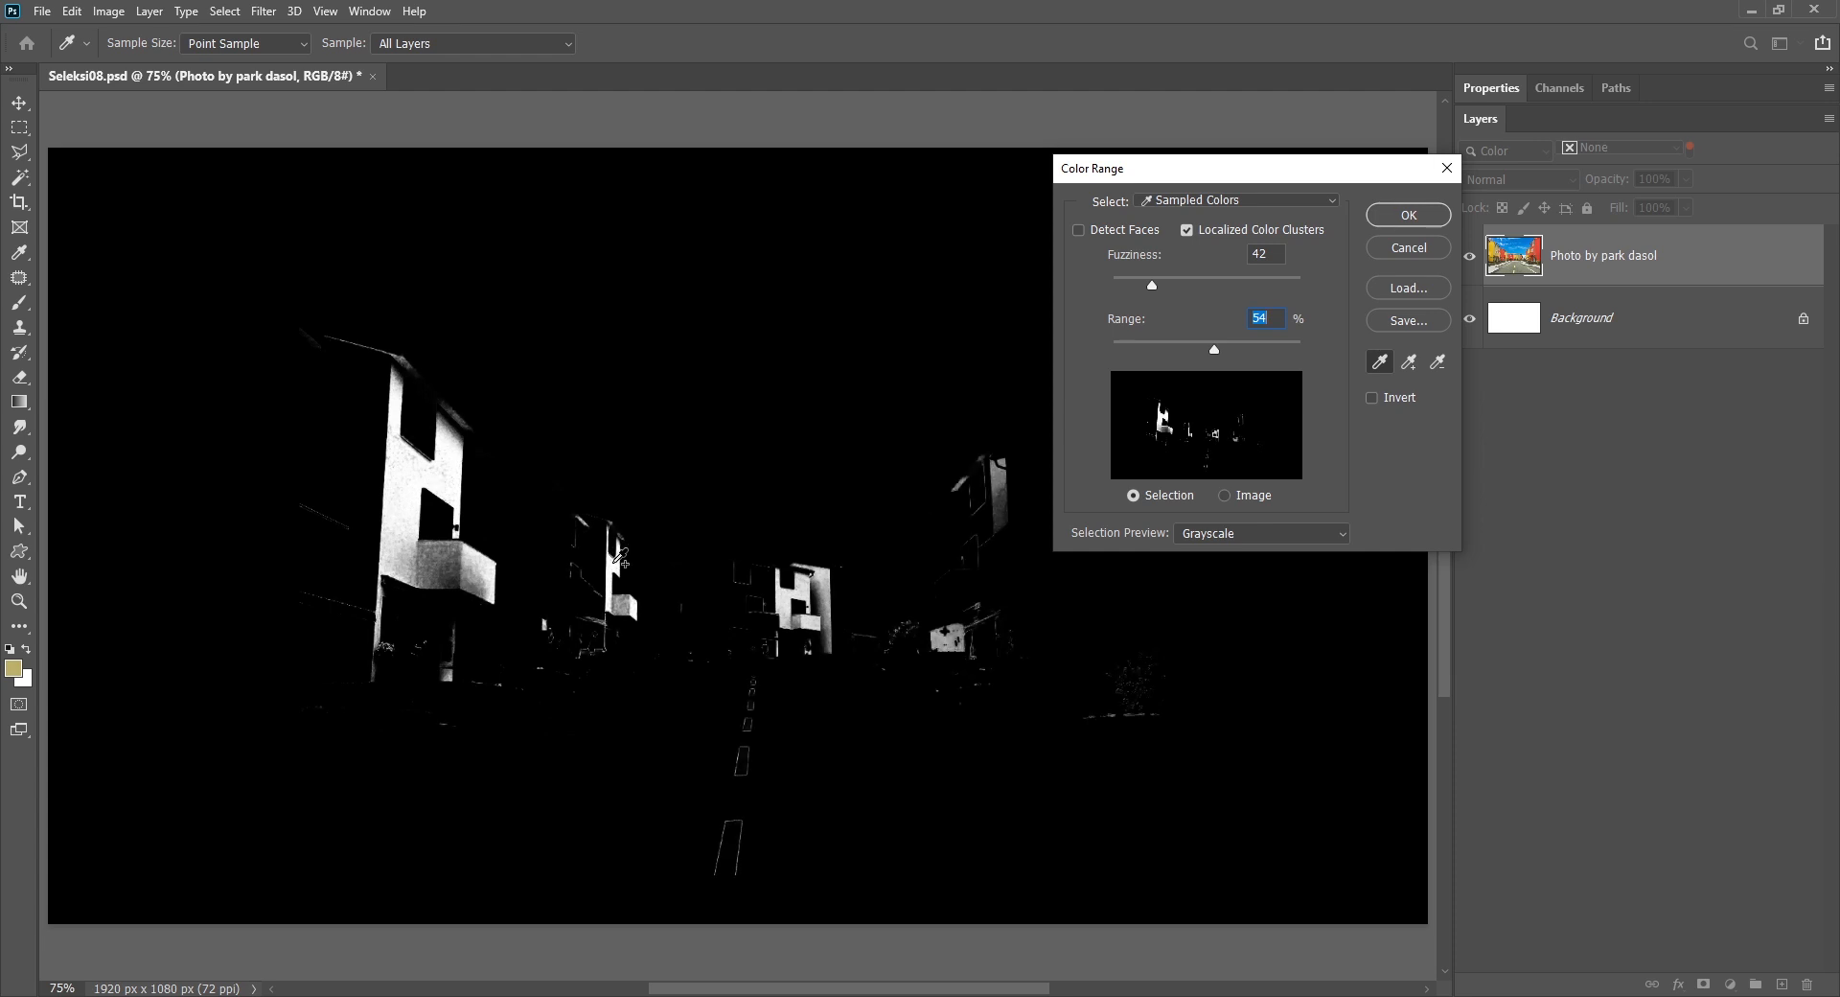
left_click(830, 577, "shift")
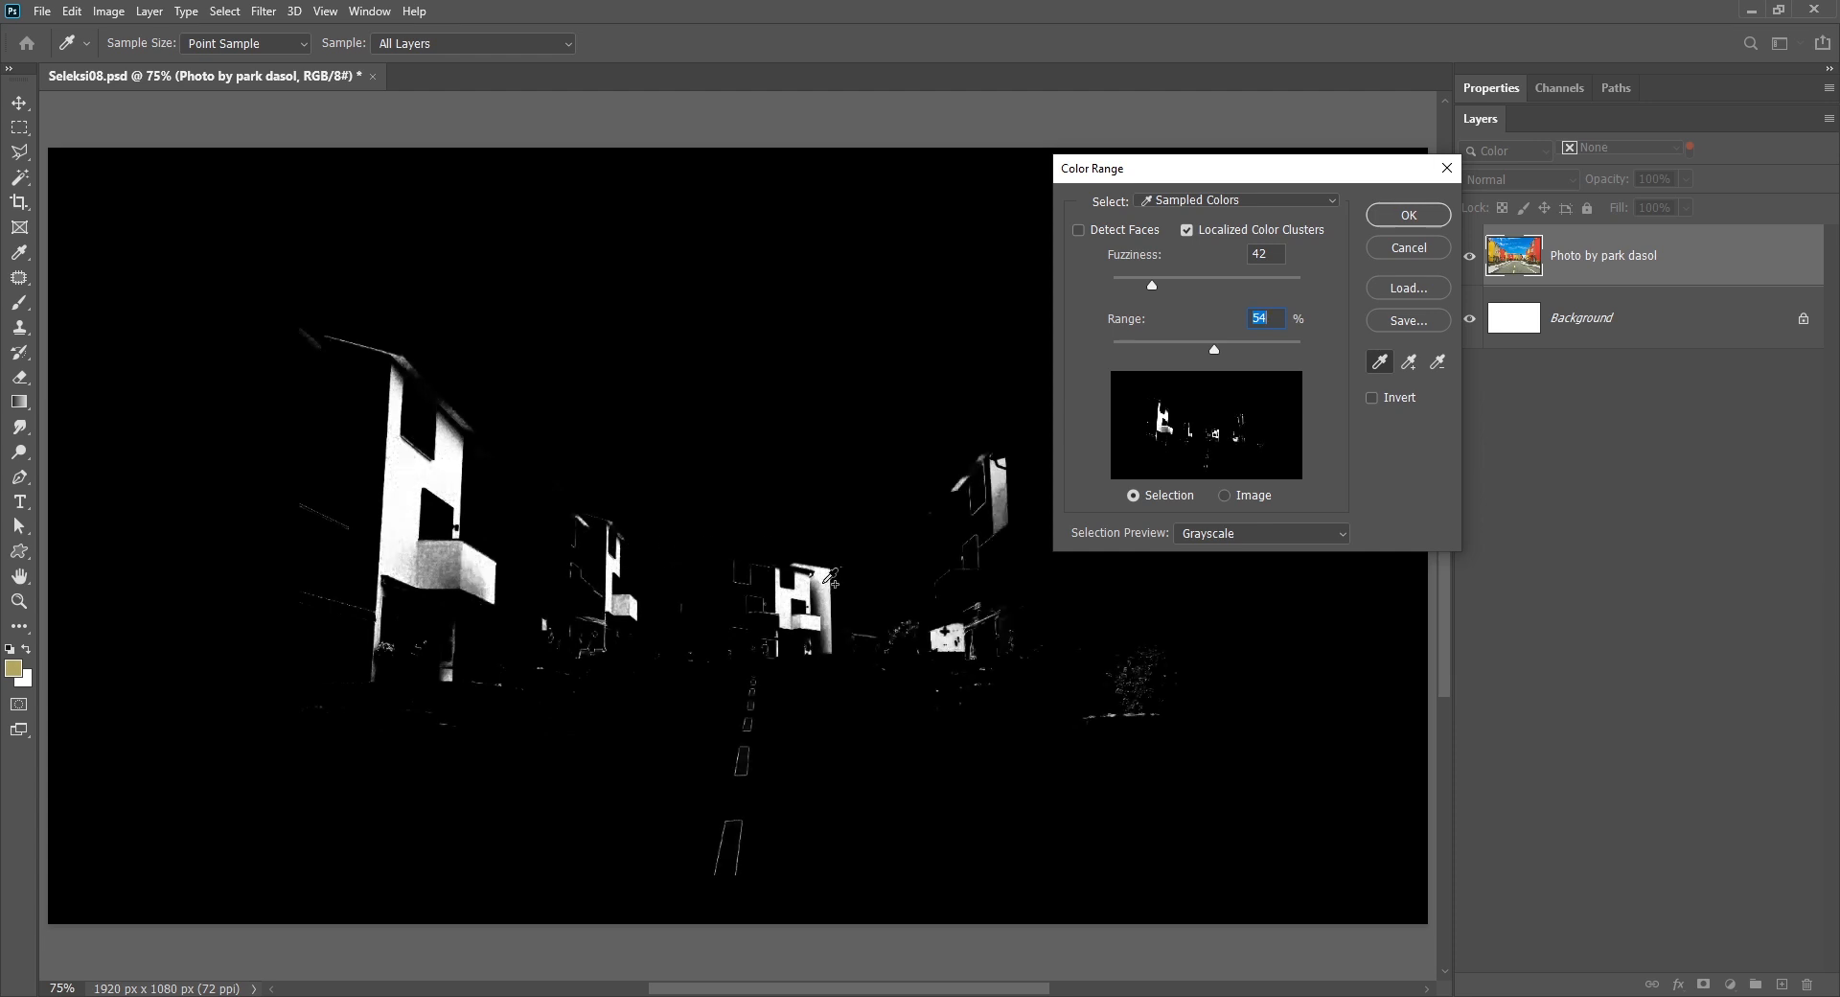
left_click(377, 424, "shift")
left_click(361, 580, "shift")
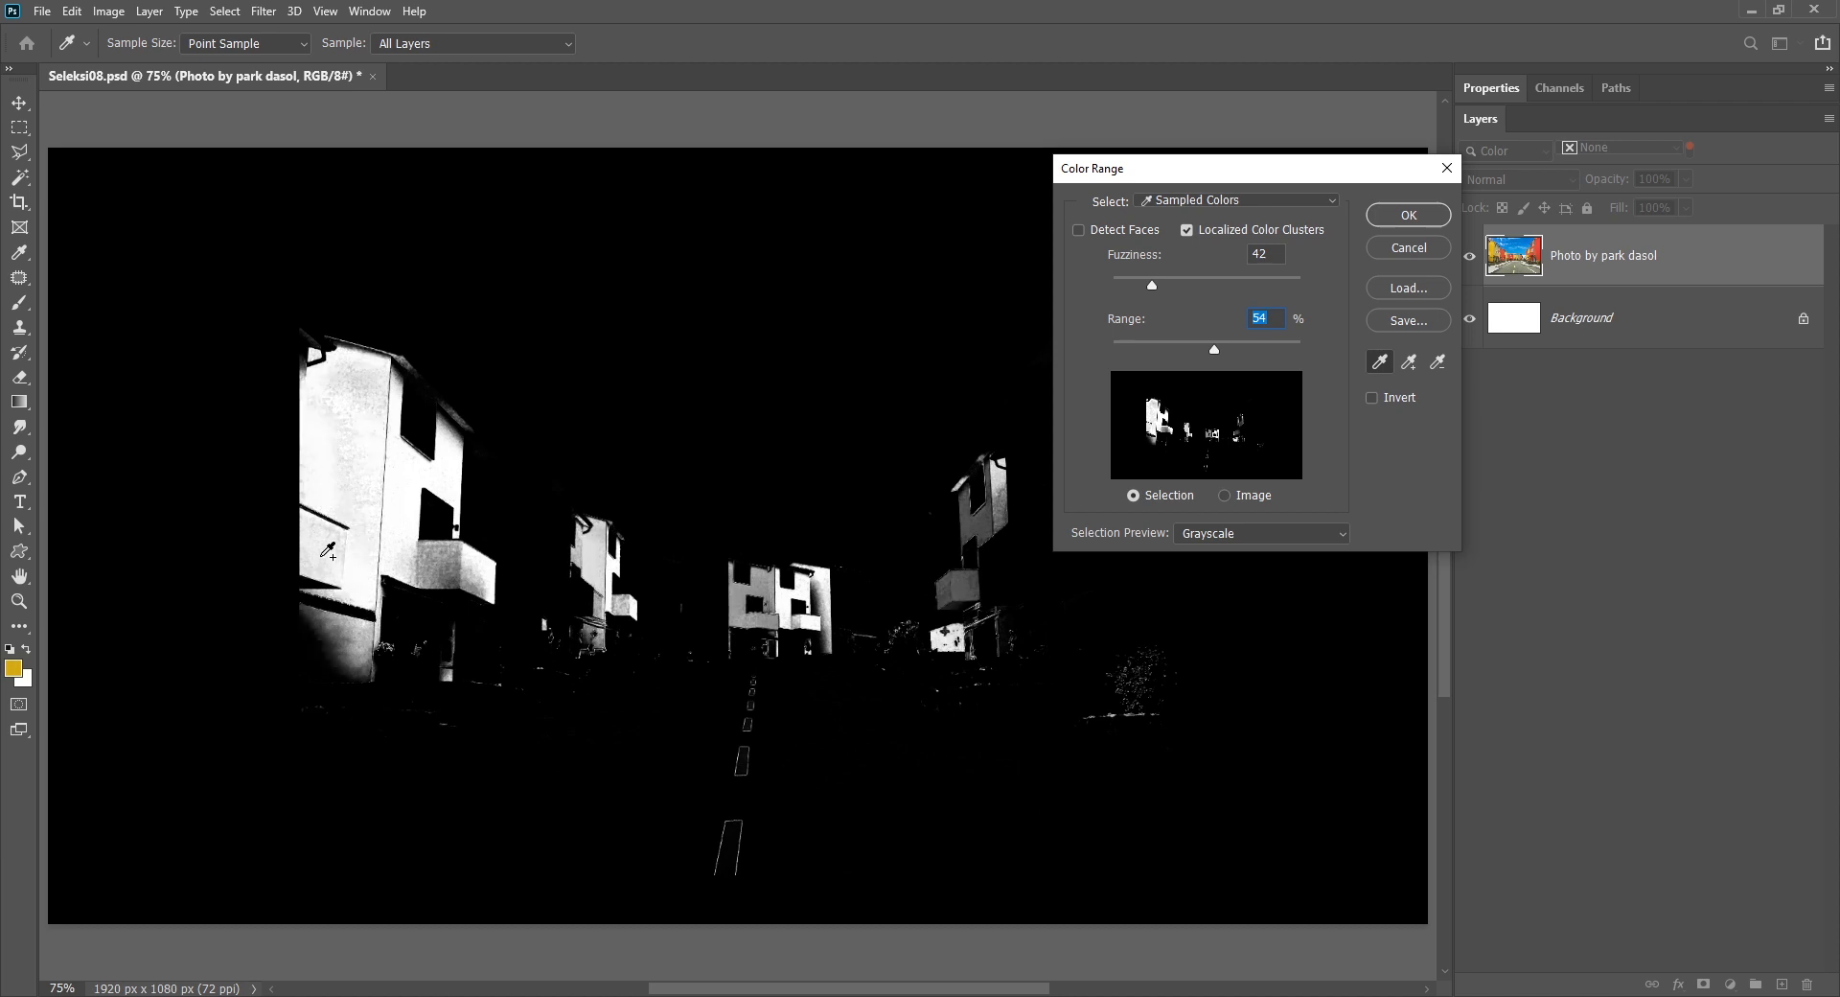
left_click(328, 552, "shift")
left_click(1003, 489, "shift")
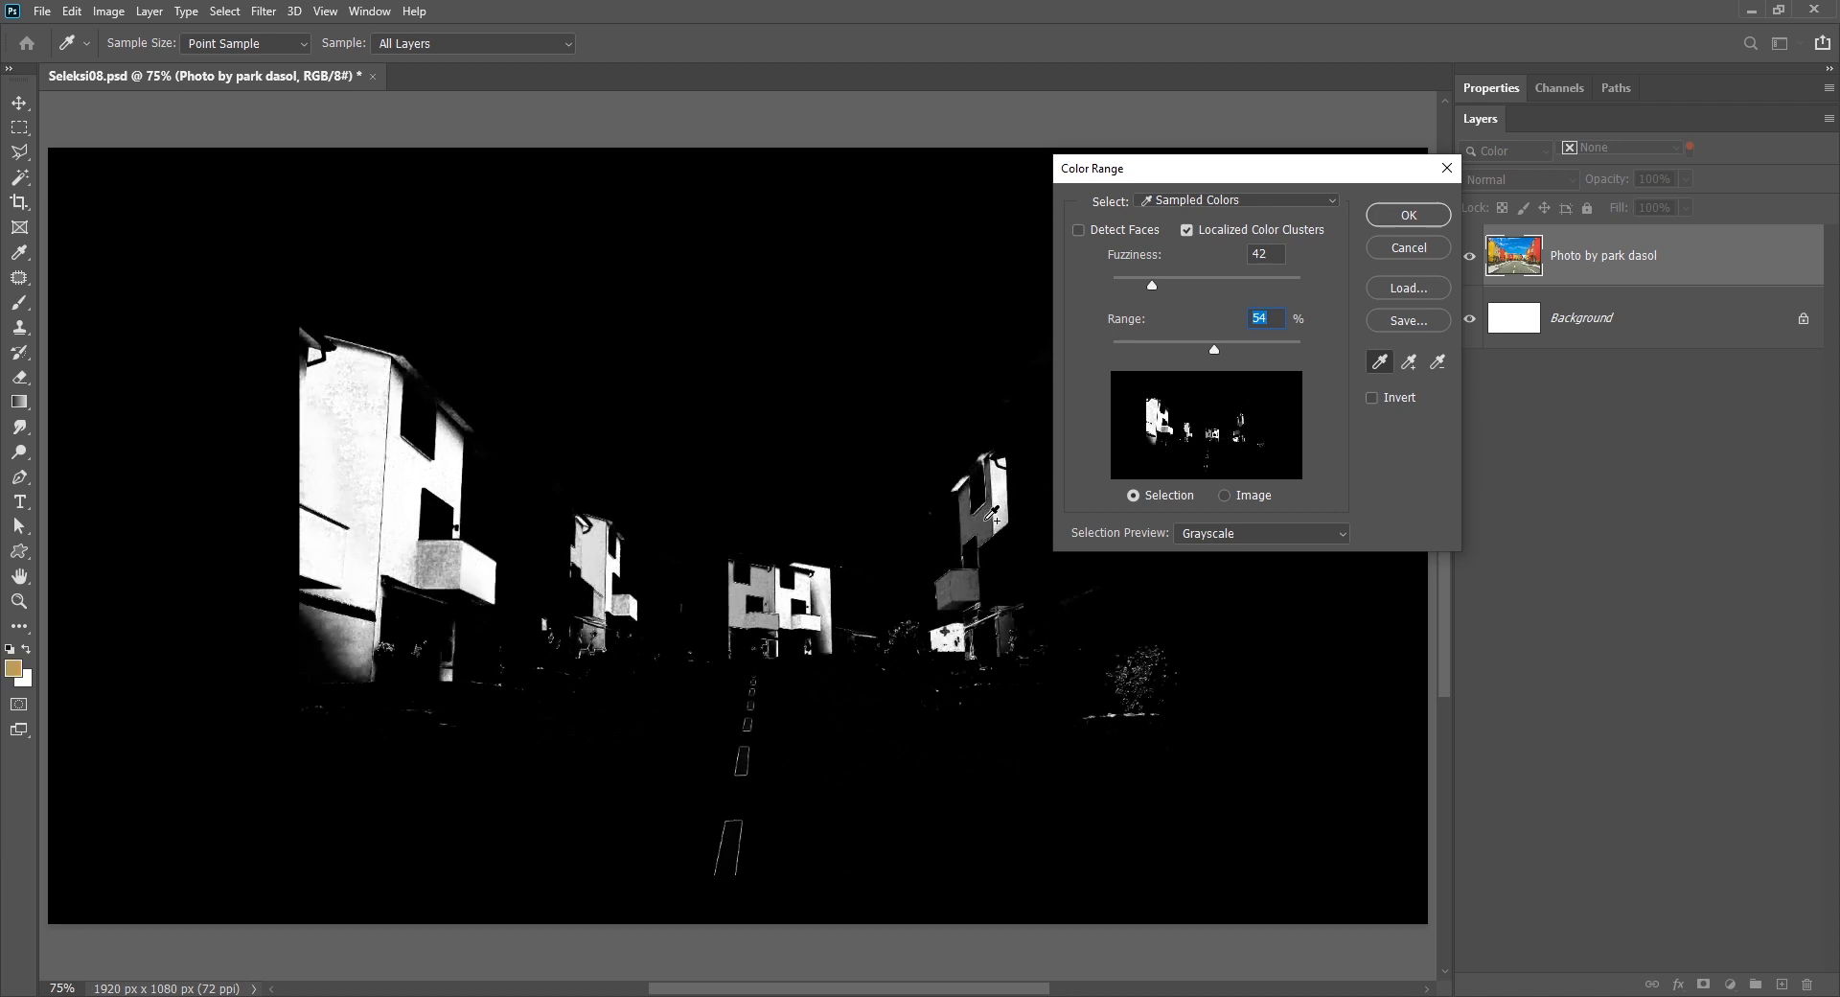
left_click(991, 514, "shift")
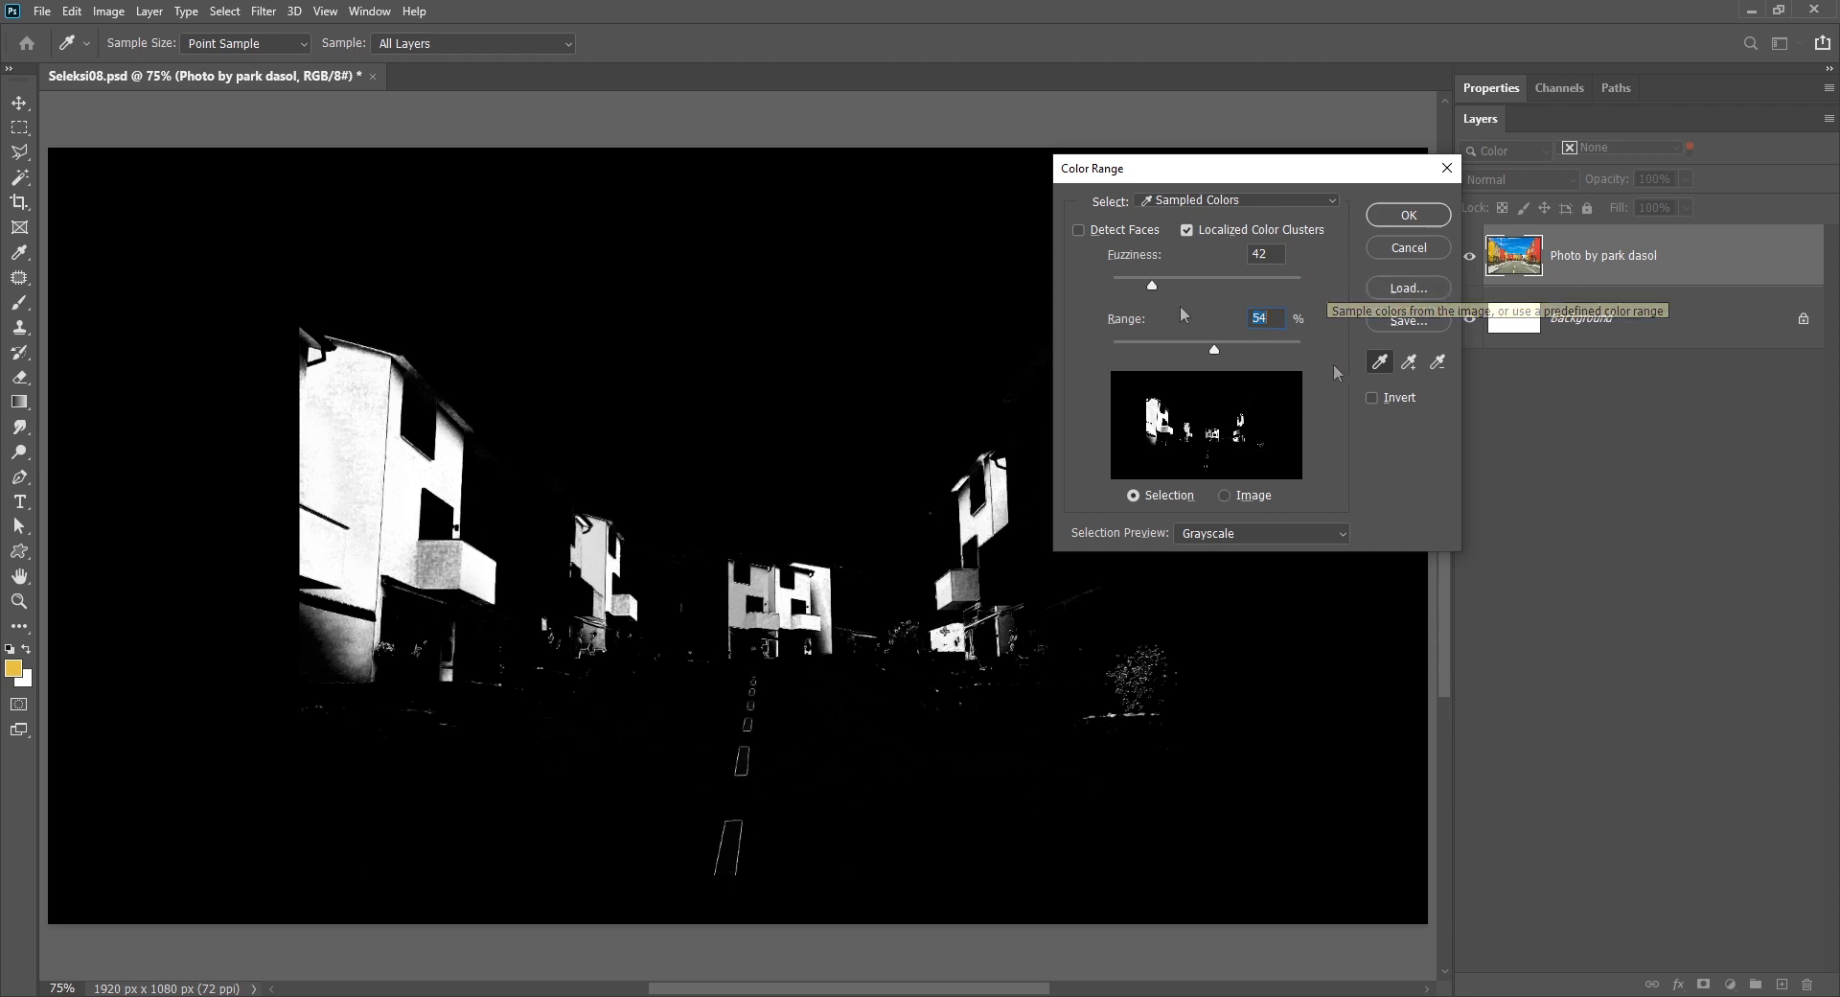
- Accept the yellow color selection and inspect it in Quick Mask mode before returning to the normal view
key("alt")
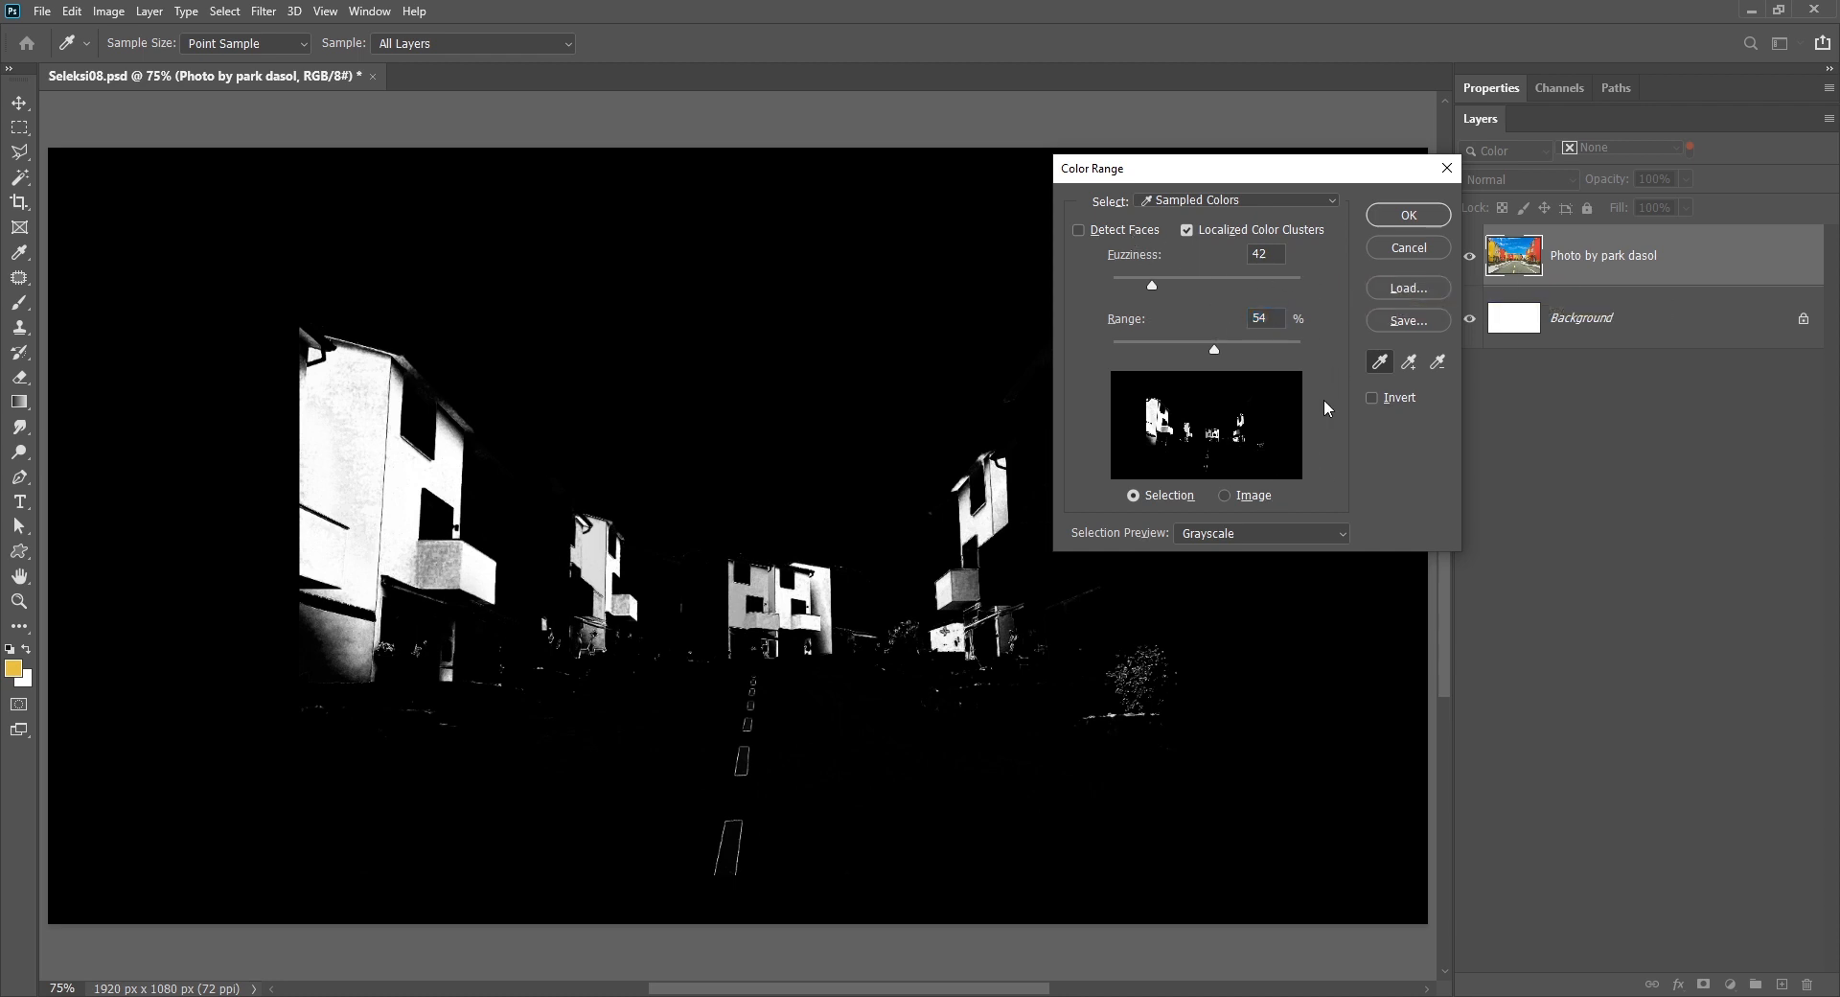
left_click(1401, 220)
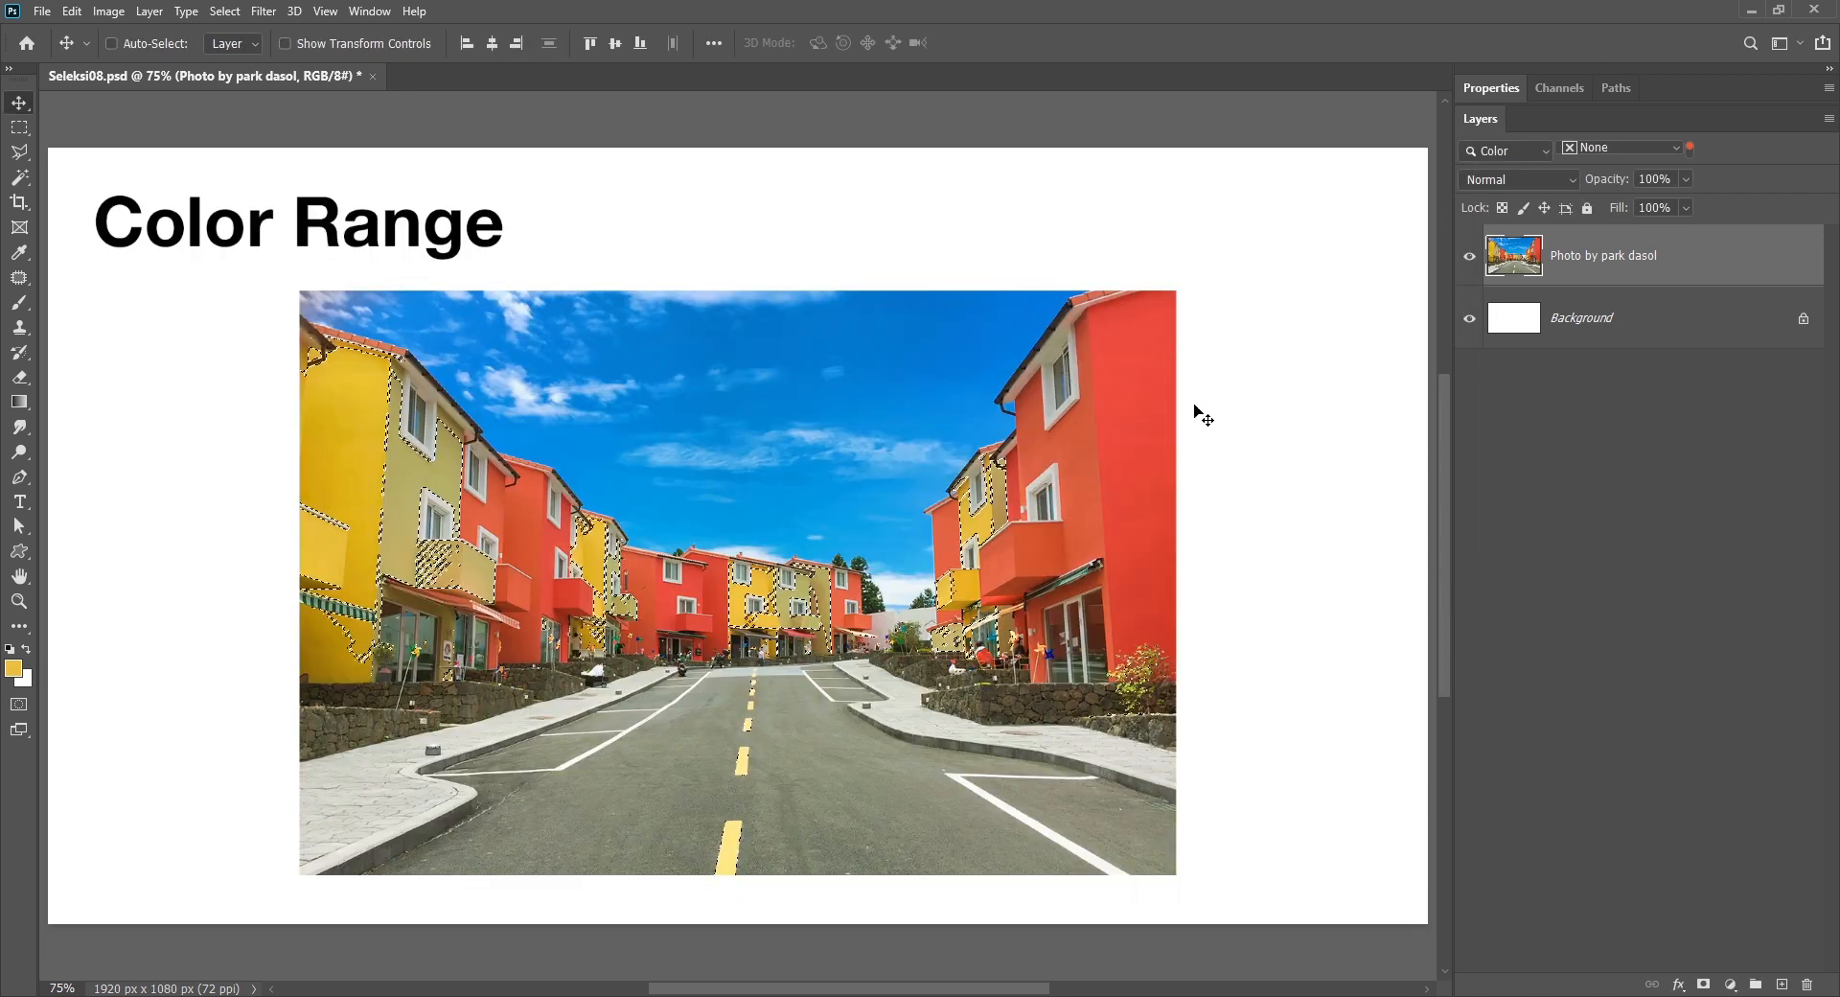
key("q")
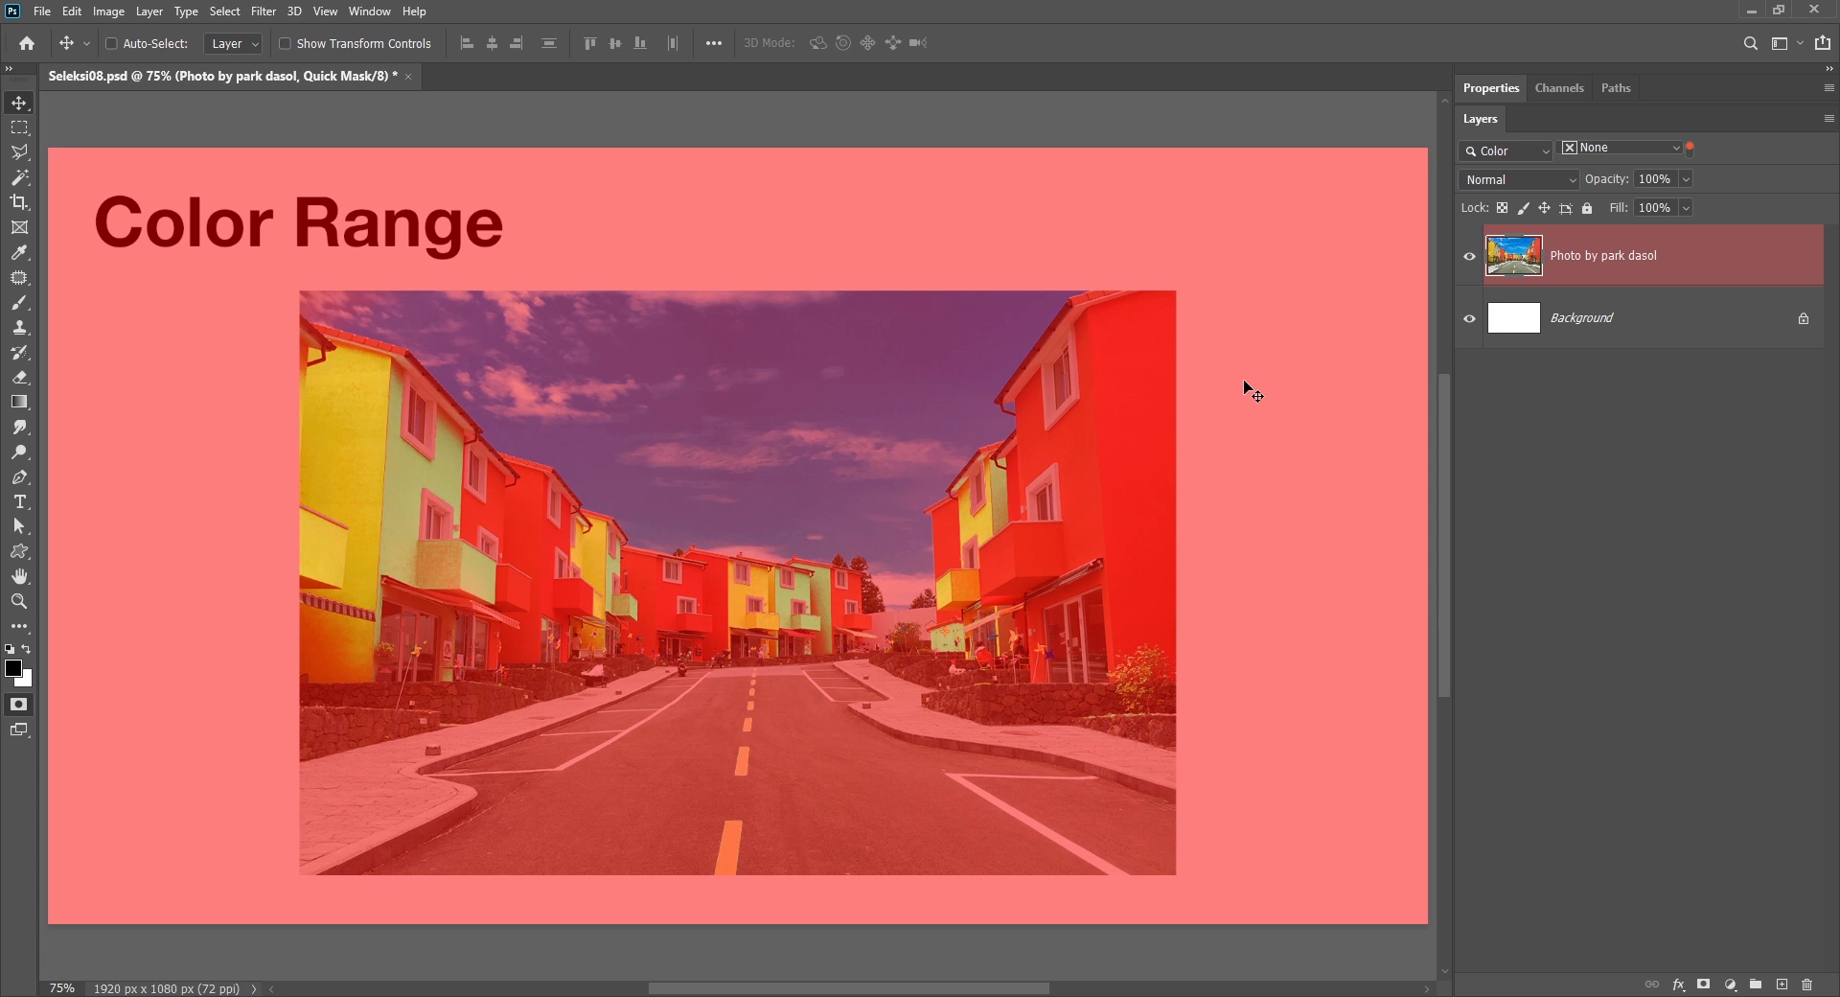
key("q")
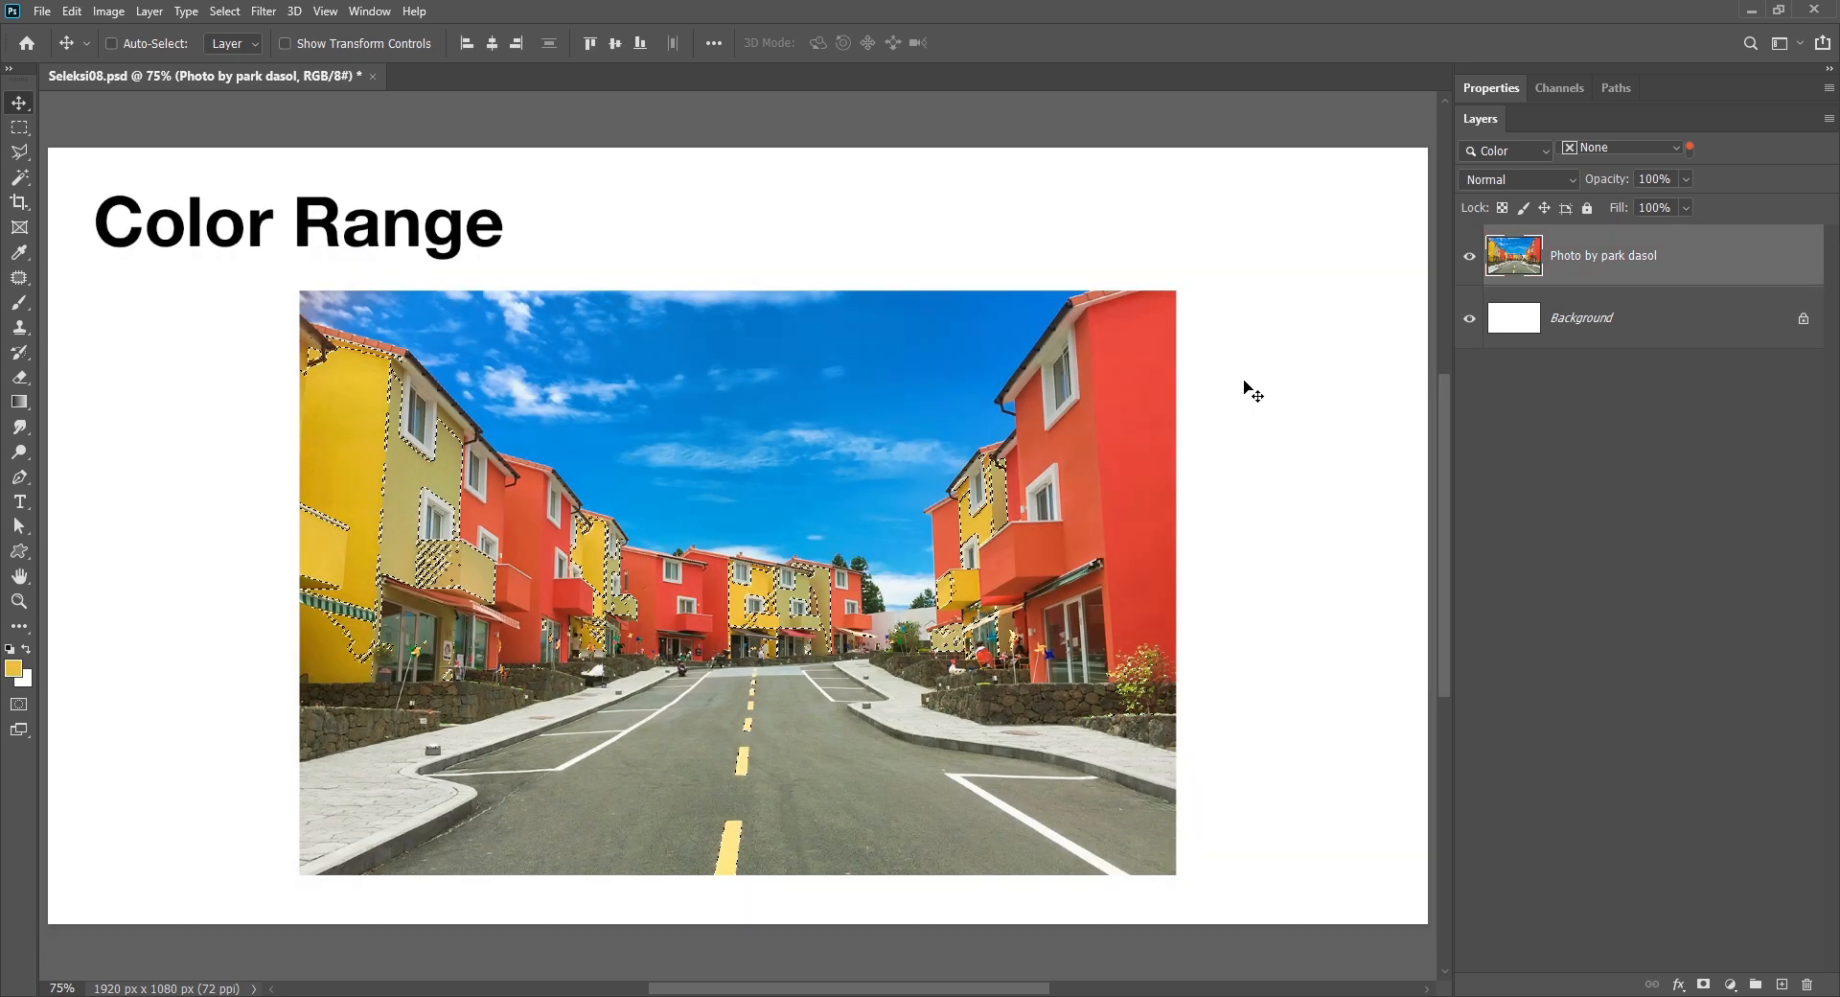
- Marquee an area of about 168 x 202 px around the red house at the end of the street and open Color Range
key("m")
left_click_drag(733, 530, 613, 676)
left_click(228, 11)
left_click(267, 200)
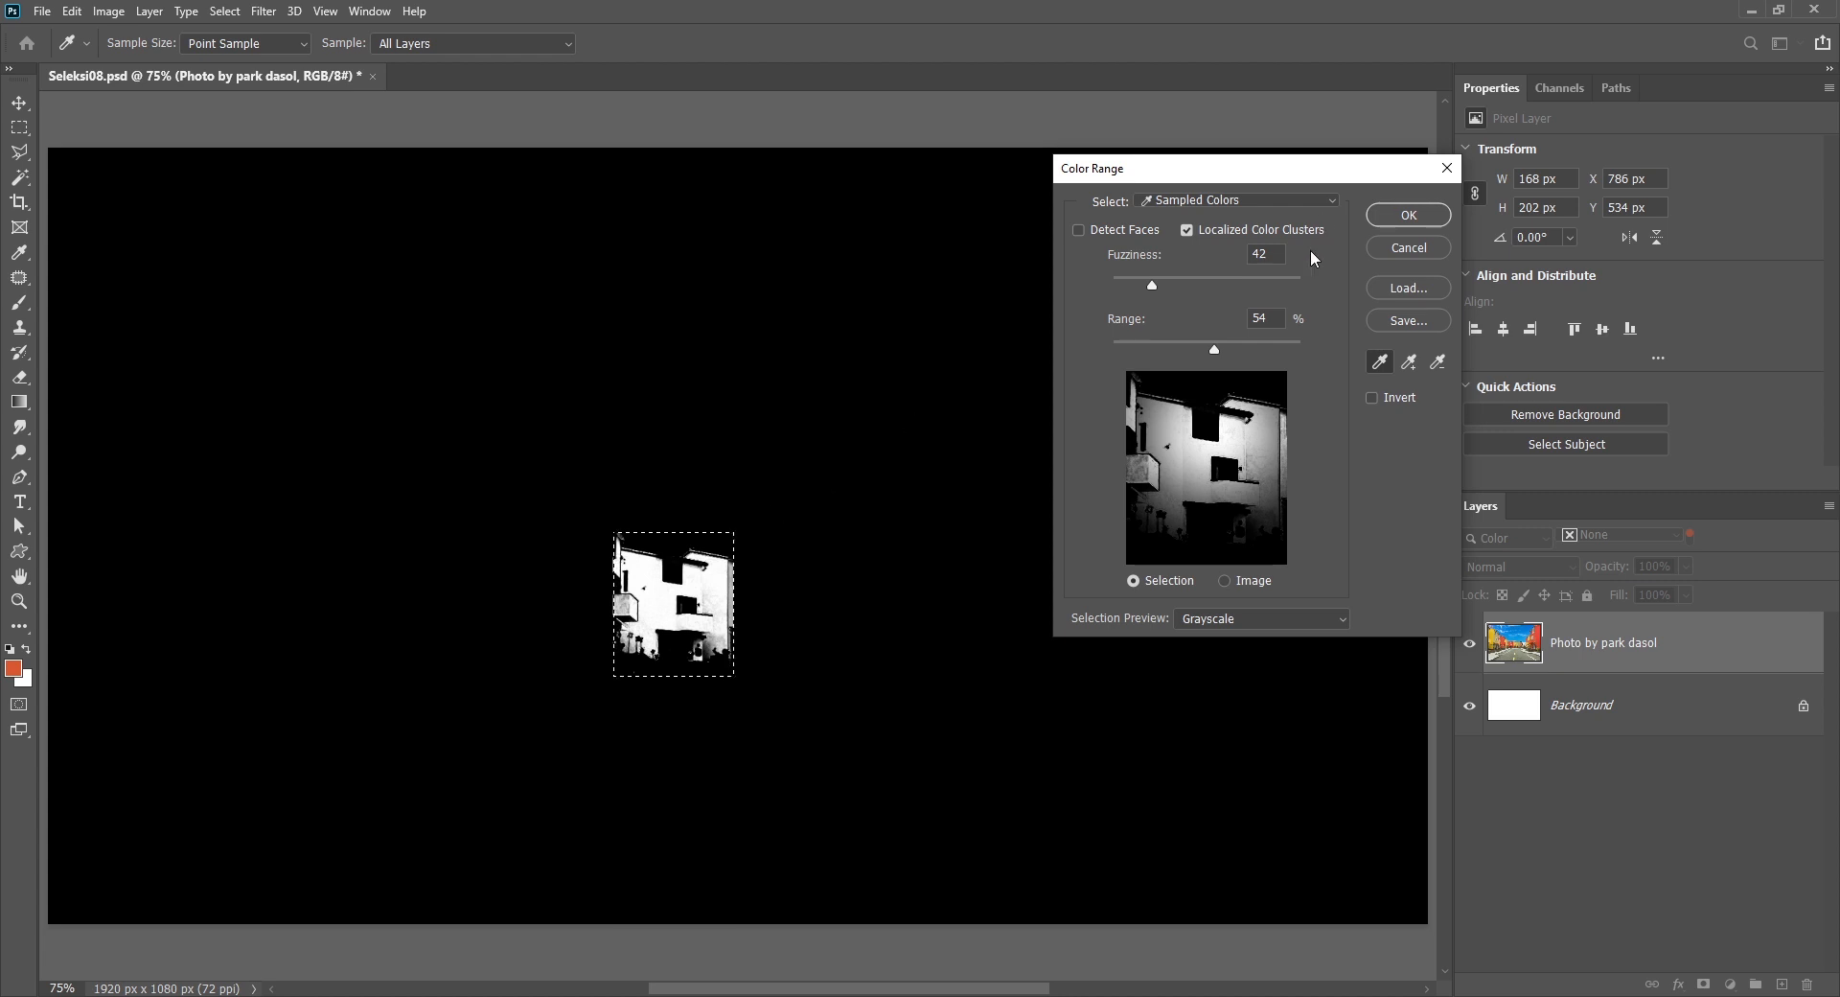
- Set Fuzziness to 29, disable Localized Color Clusters and accept the selection of the red walls
left_click_drag(1152, 290, 1164, 351)
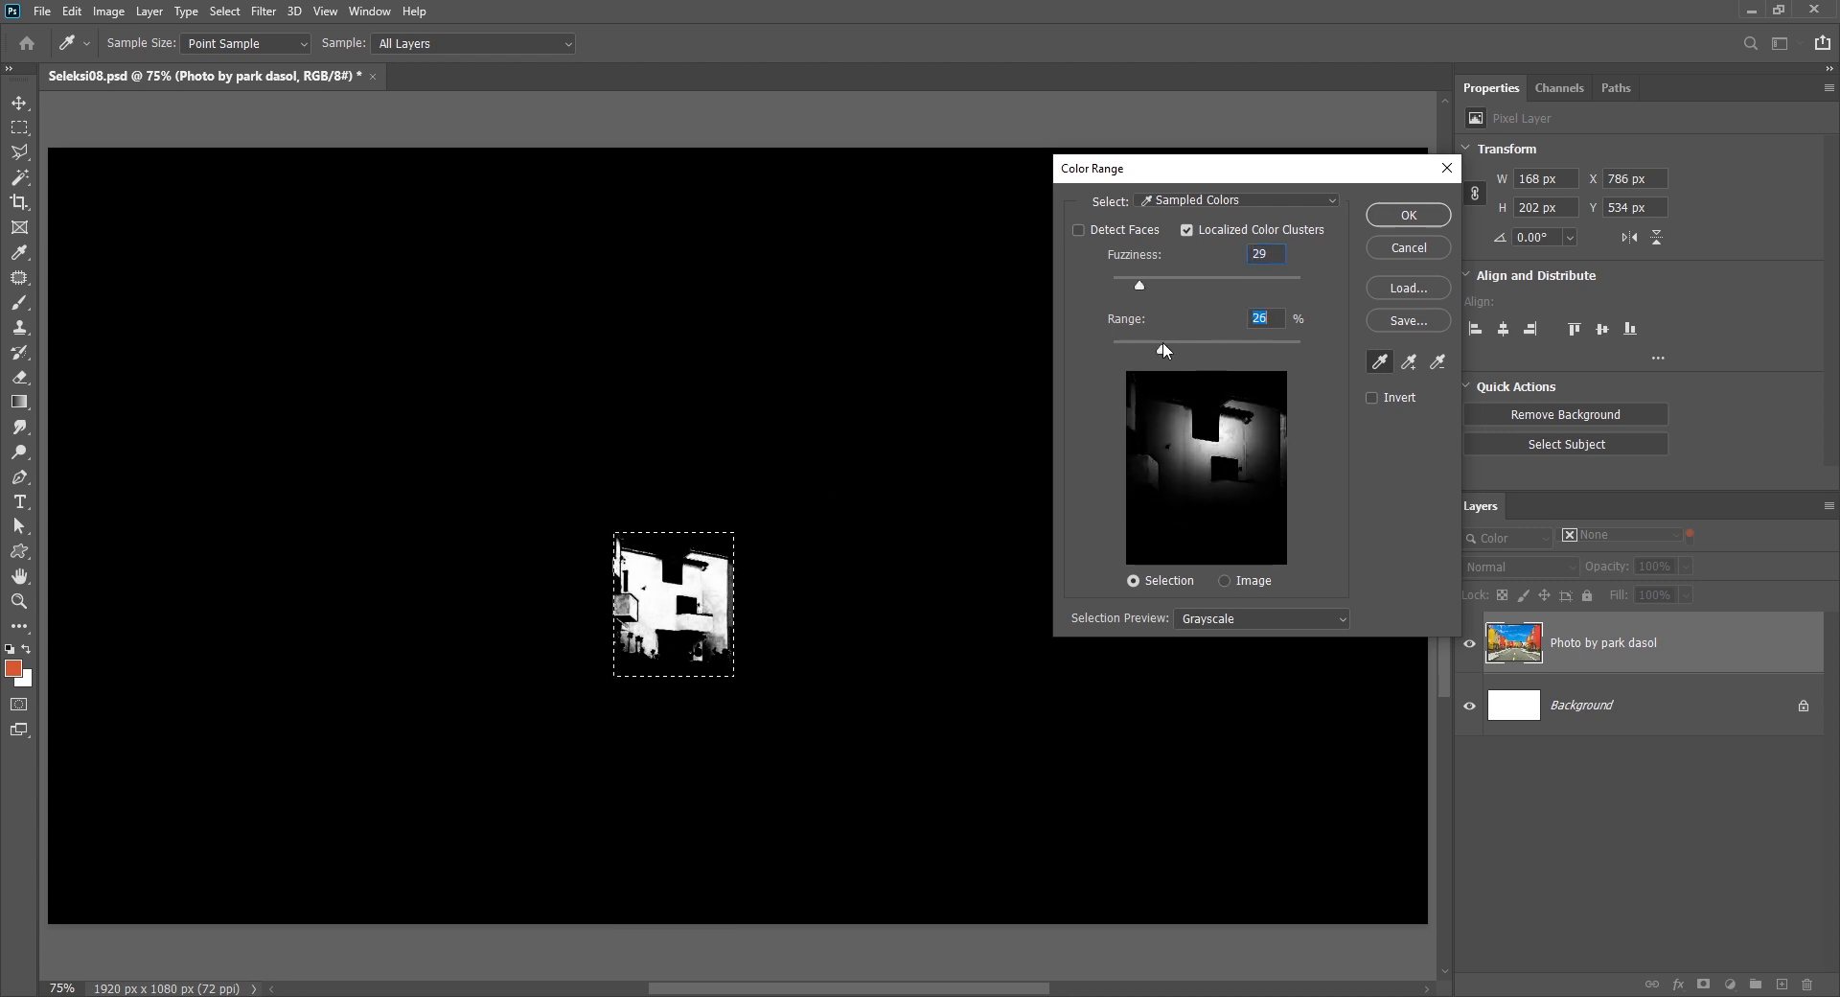
left_click(1221, 229)
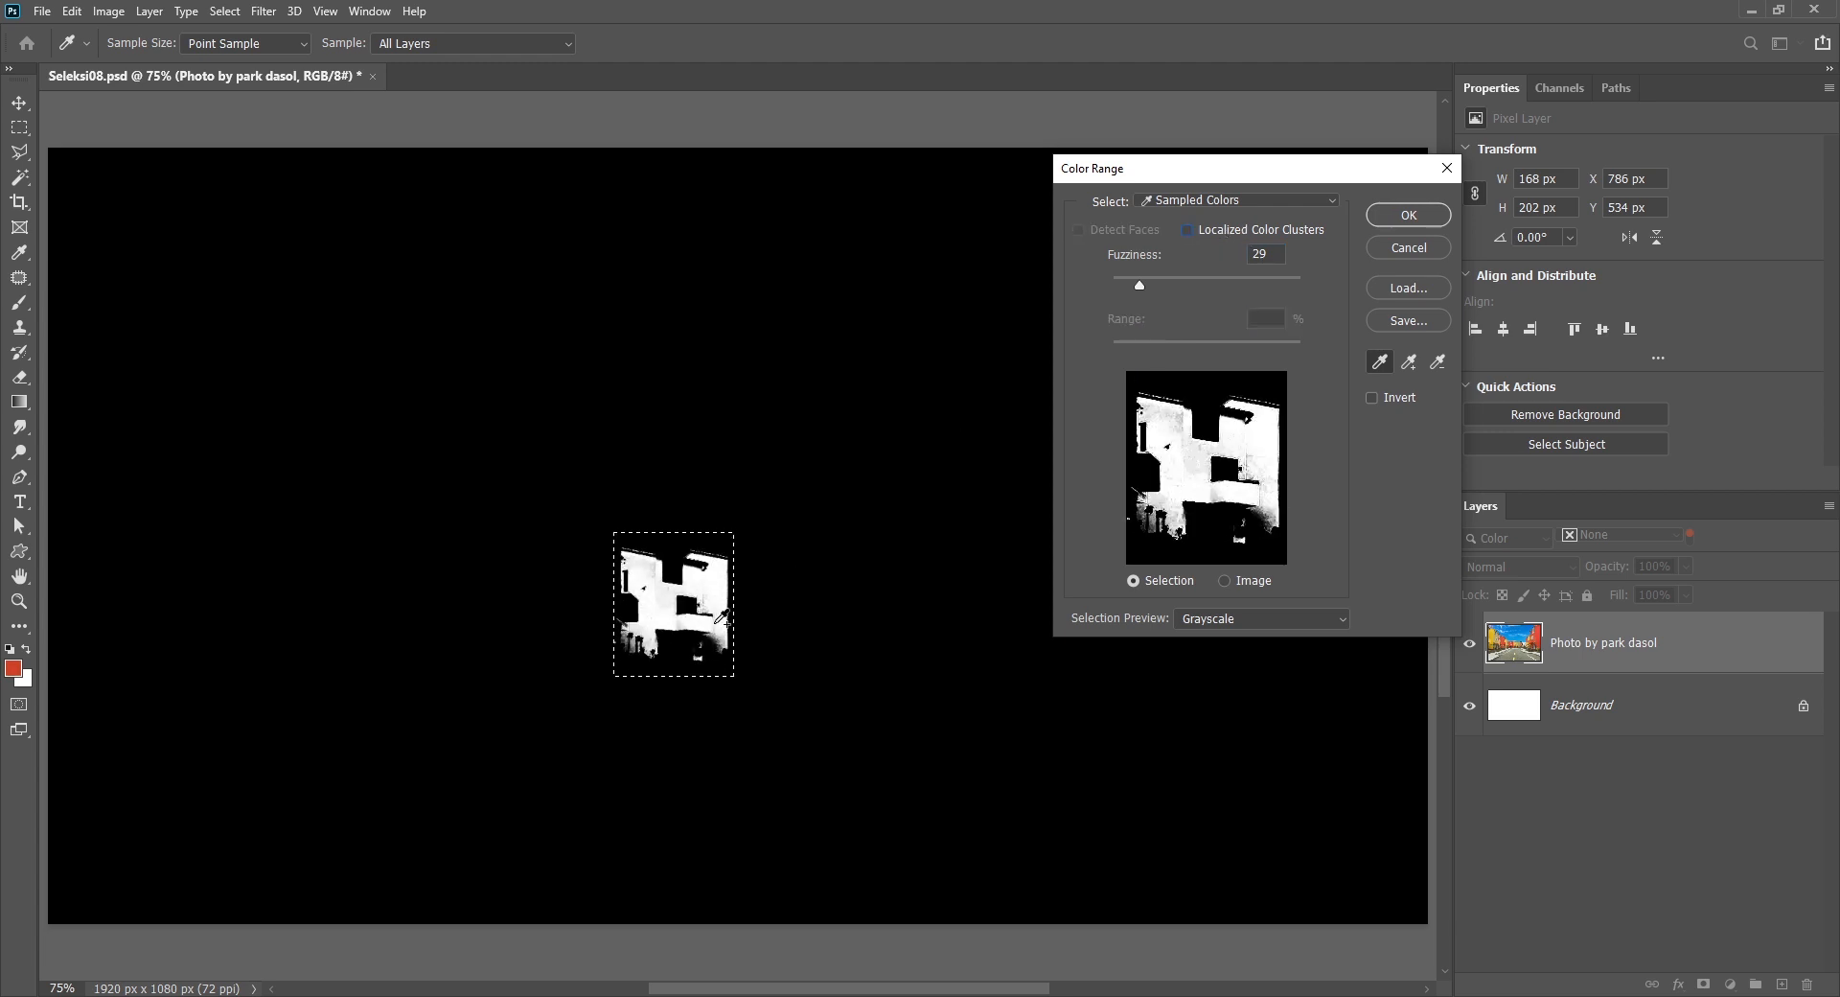
left_click(1409, 214)
- Try recoloring the selected red walls with a Hue/Saturation layer in Color blend mode at Hue +104, and delete that layer
left_click(1730, 984)
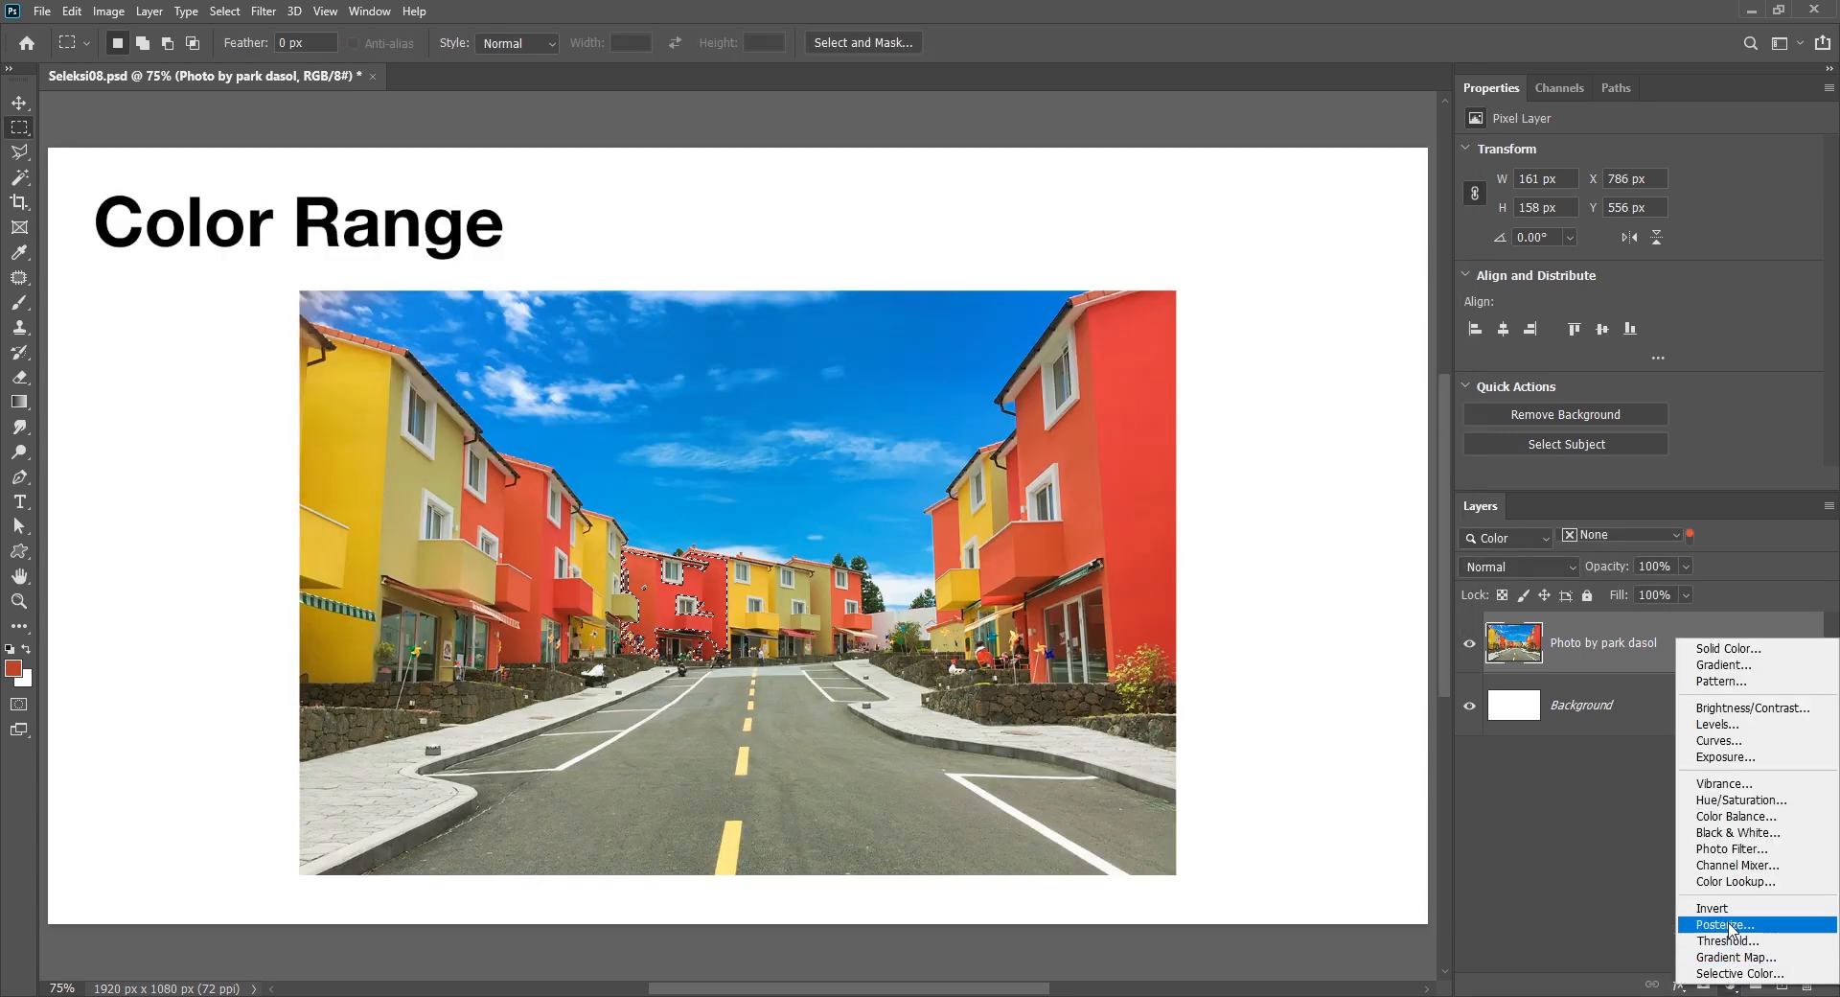
left_click(1733, 799)
left_click(1506, 566)
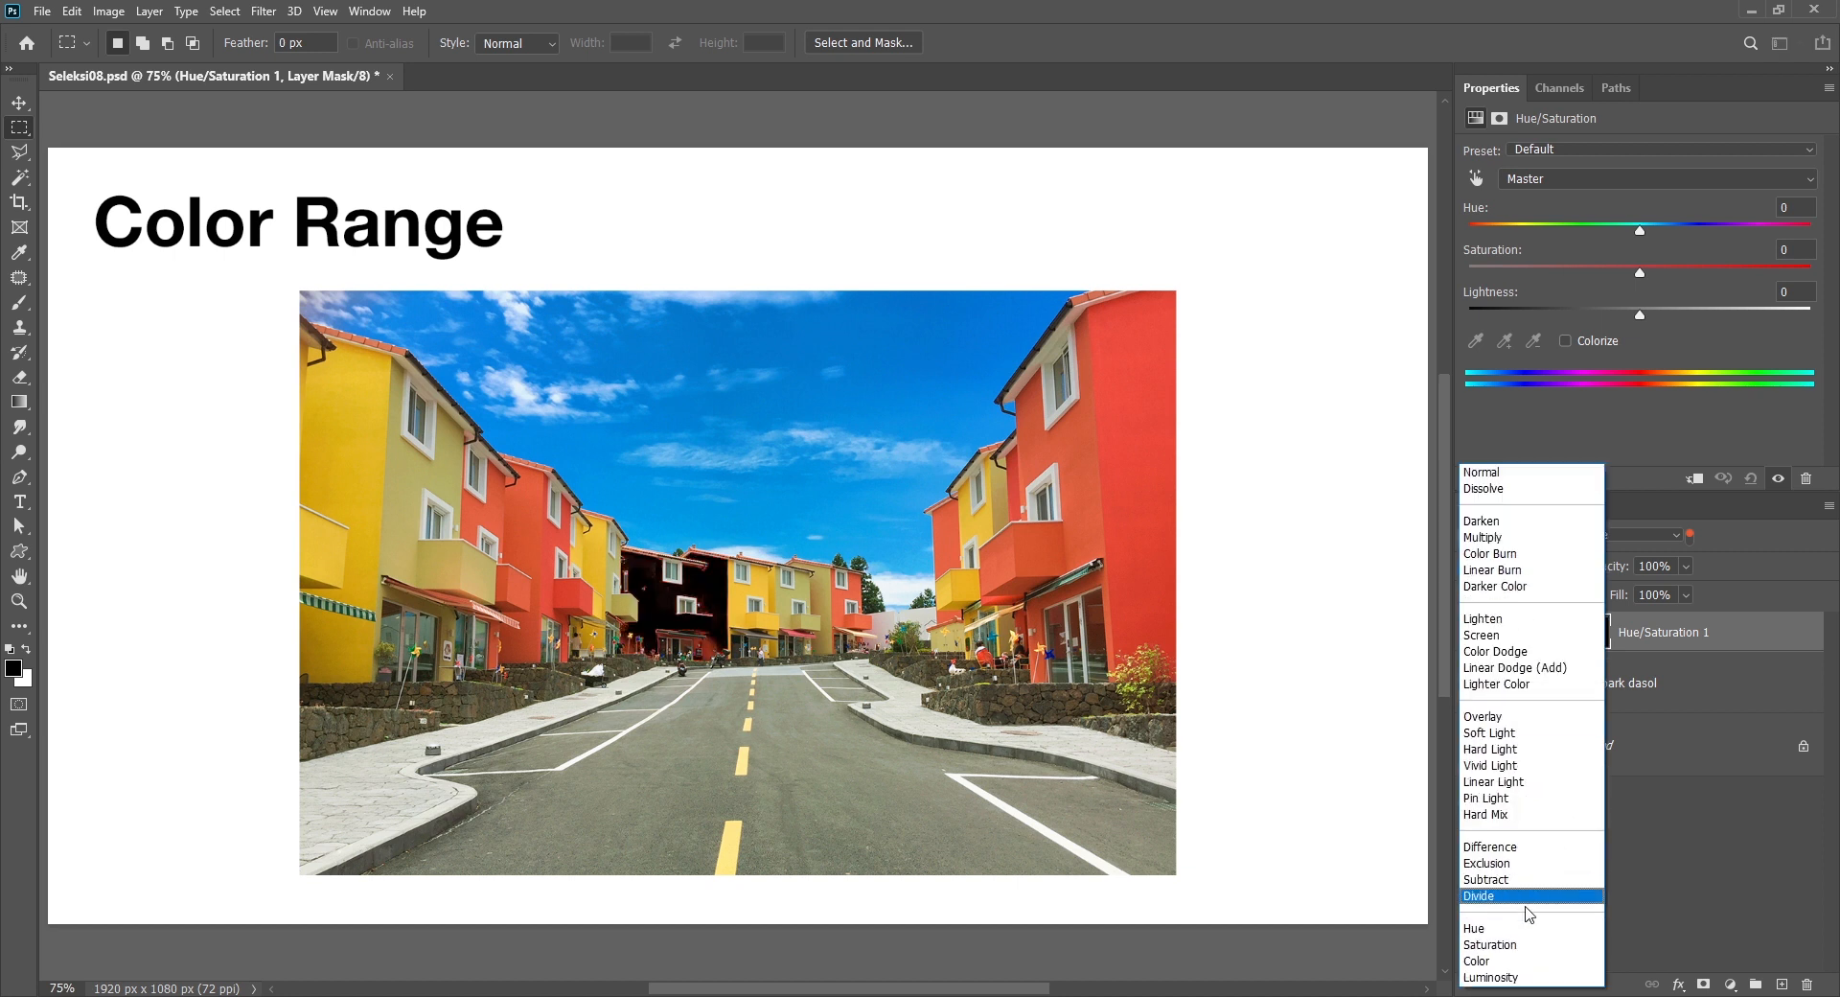
left_click(1518, 966)
left_click_drag(1642, 234, 1753, 234)
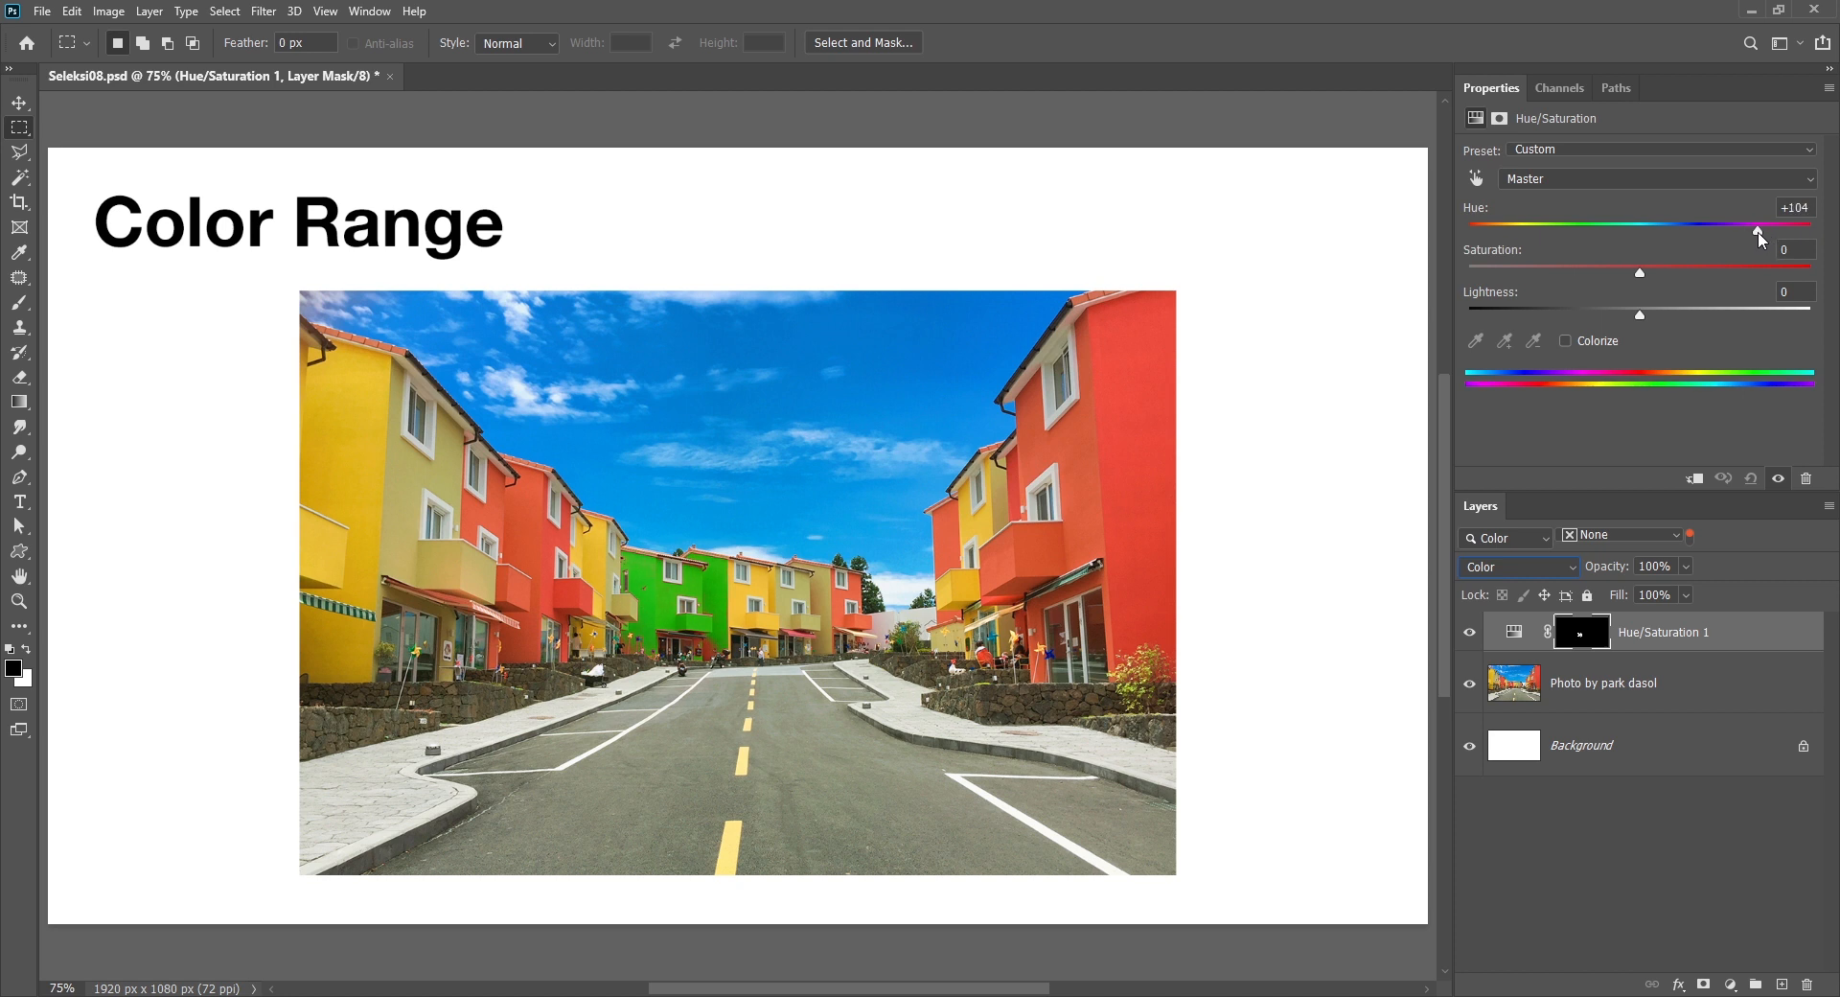
key("Delete")
- Reopen Color Range on the whole street photo, select by Reds and by Cyans, and switch Invert on and off
left_click(224, 10)
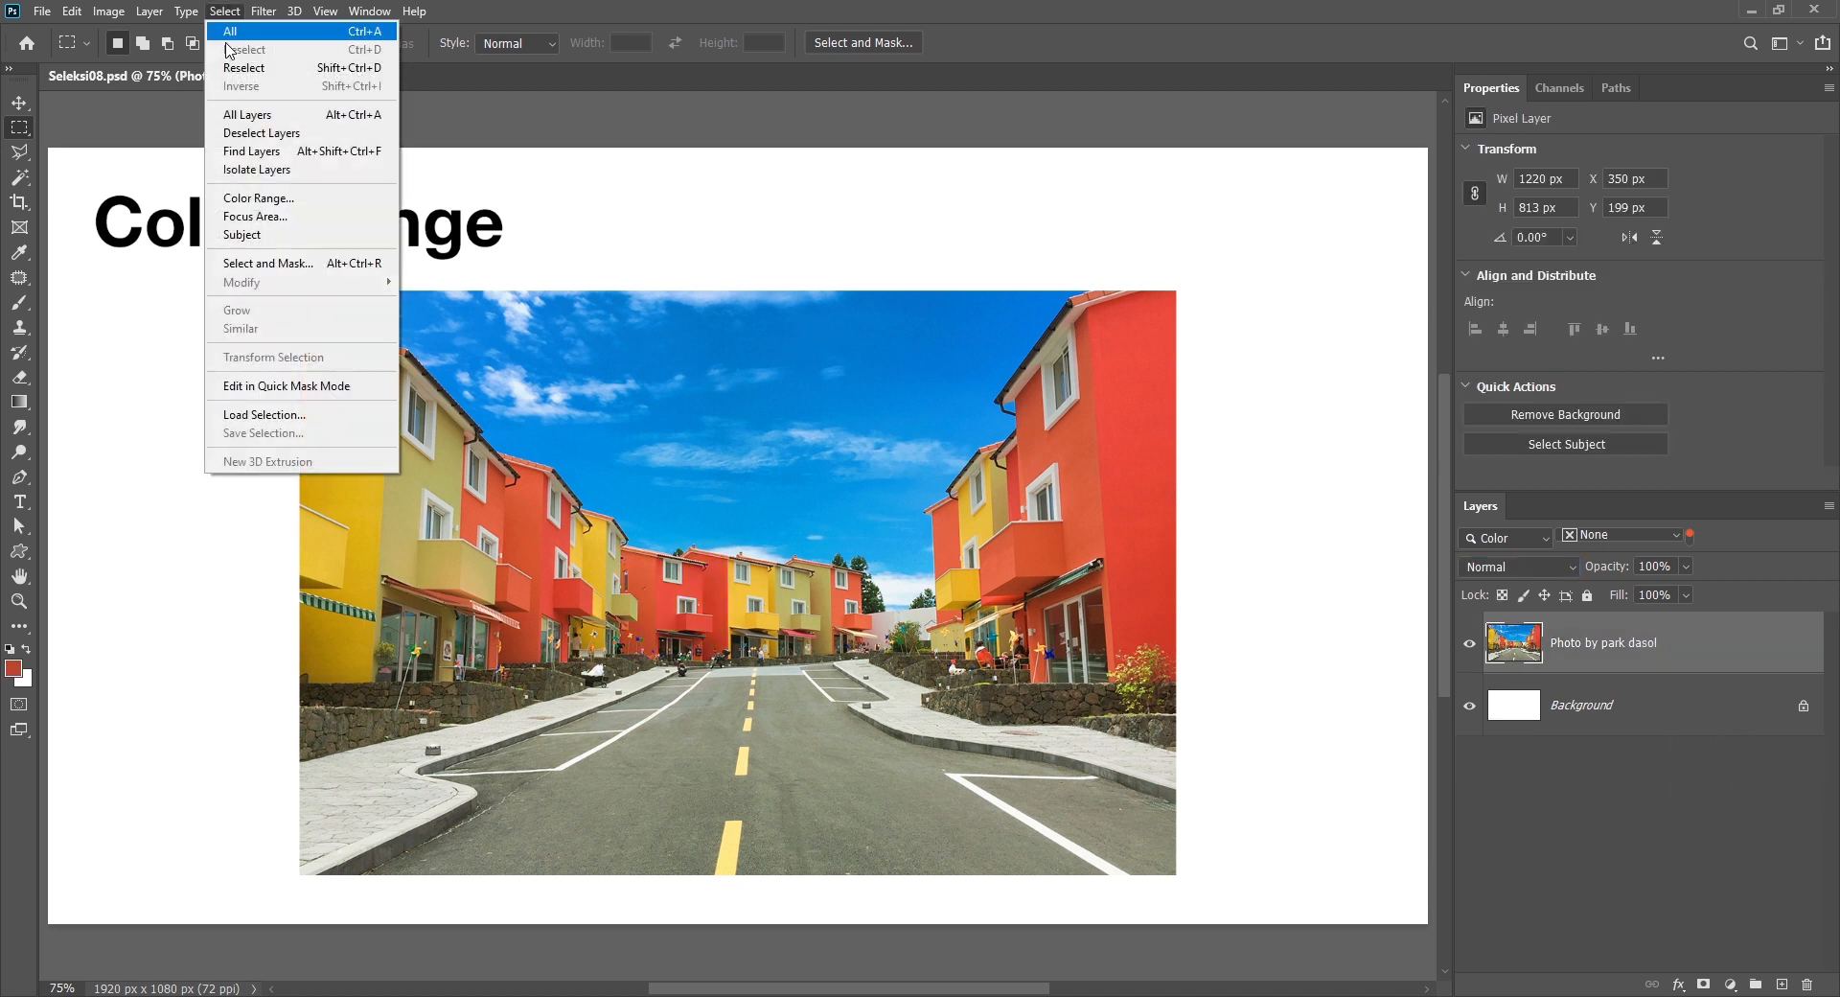
left_click(278, 189)
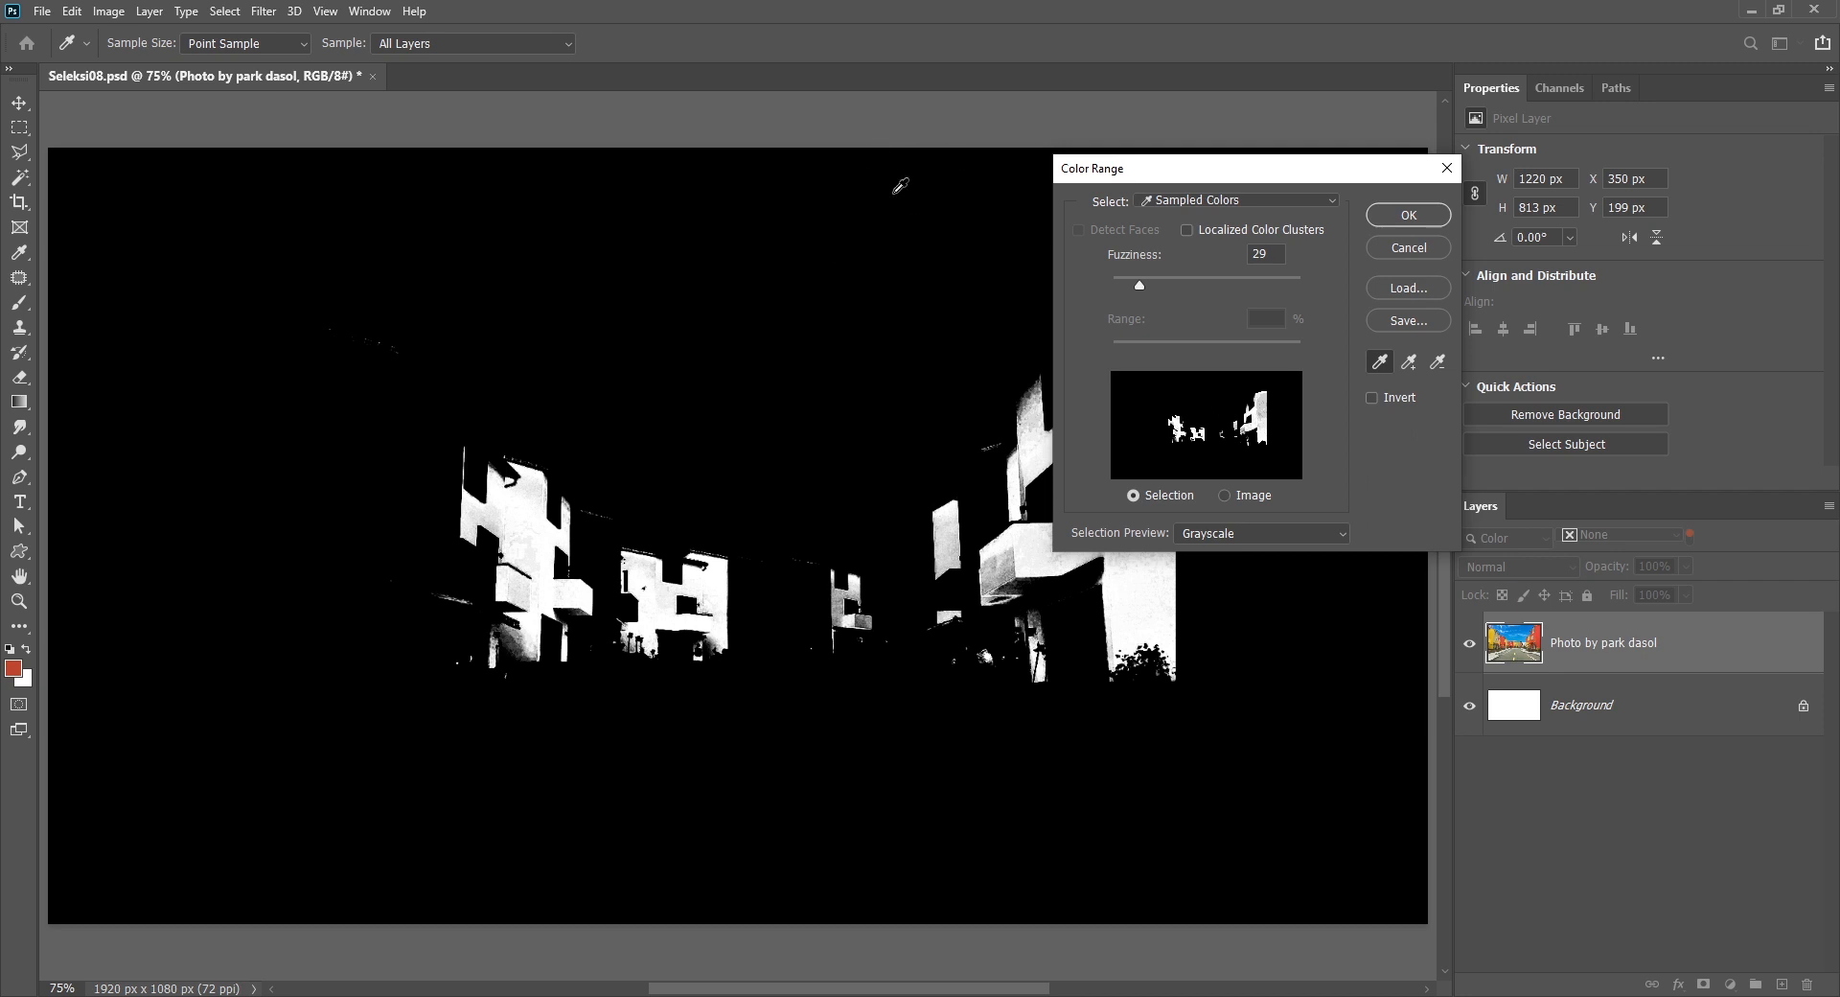
left_click(1162, 202)
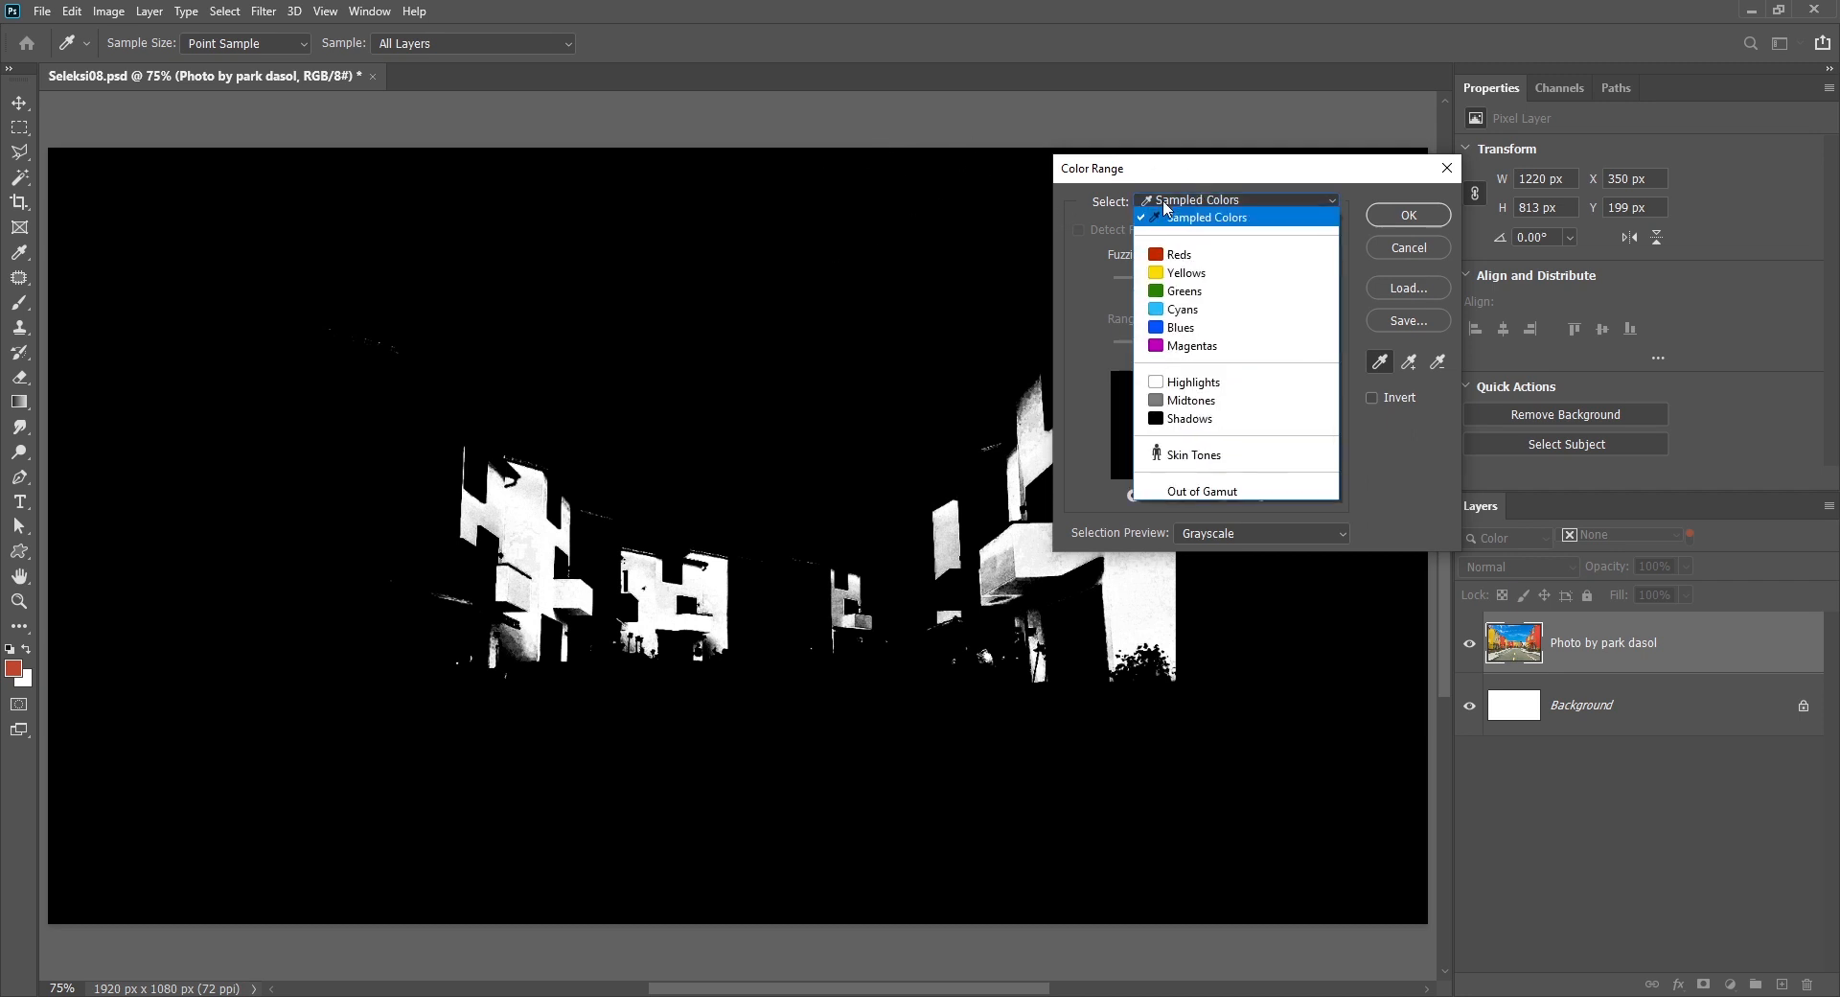
left_click(1244, 256)
left_click(1217, 203)
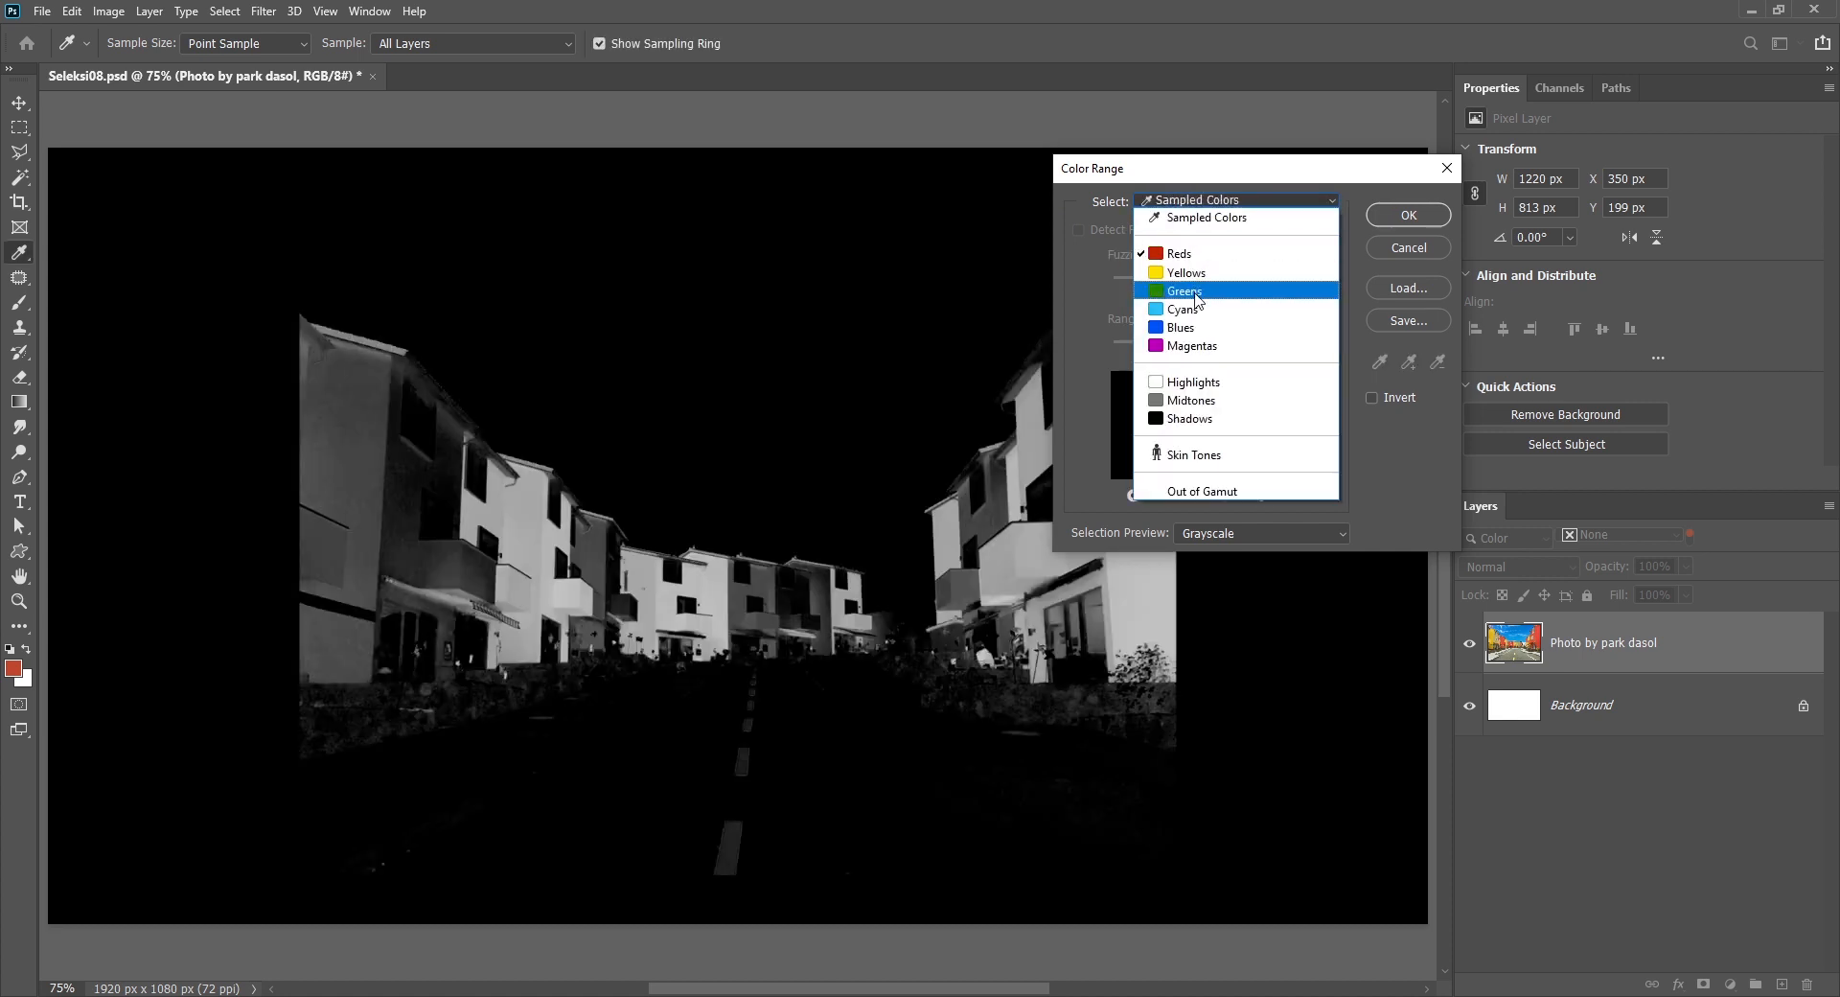
left_click(1198, 289)
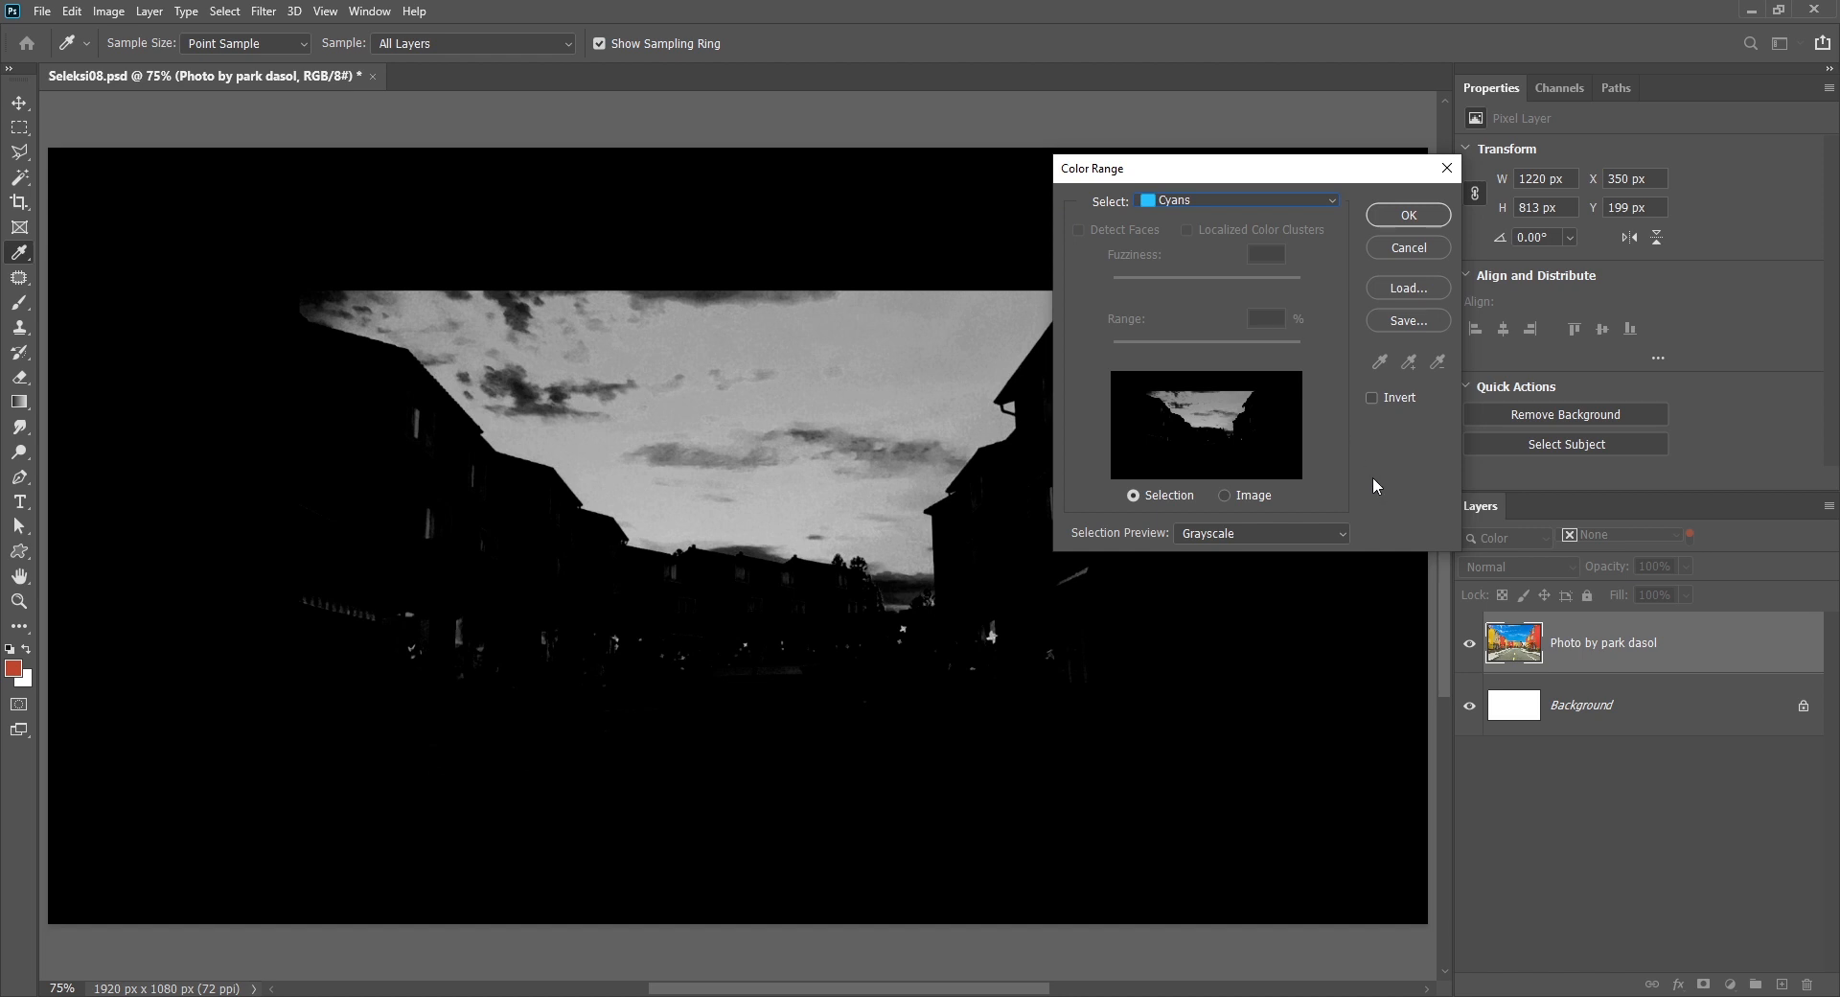
left_click(1389, 397)
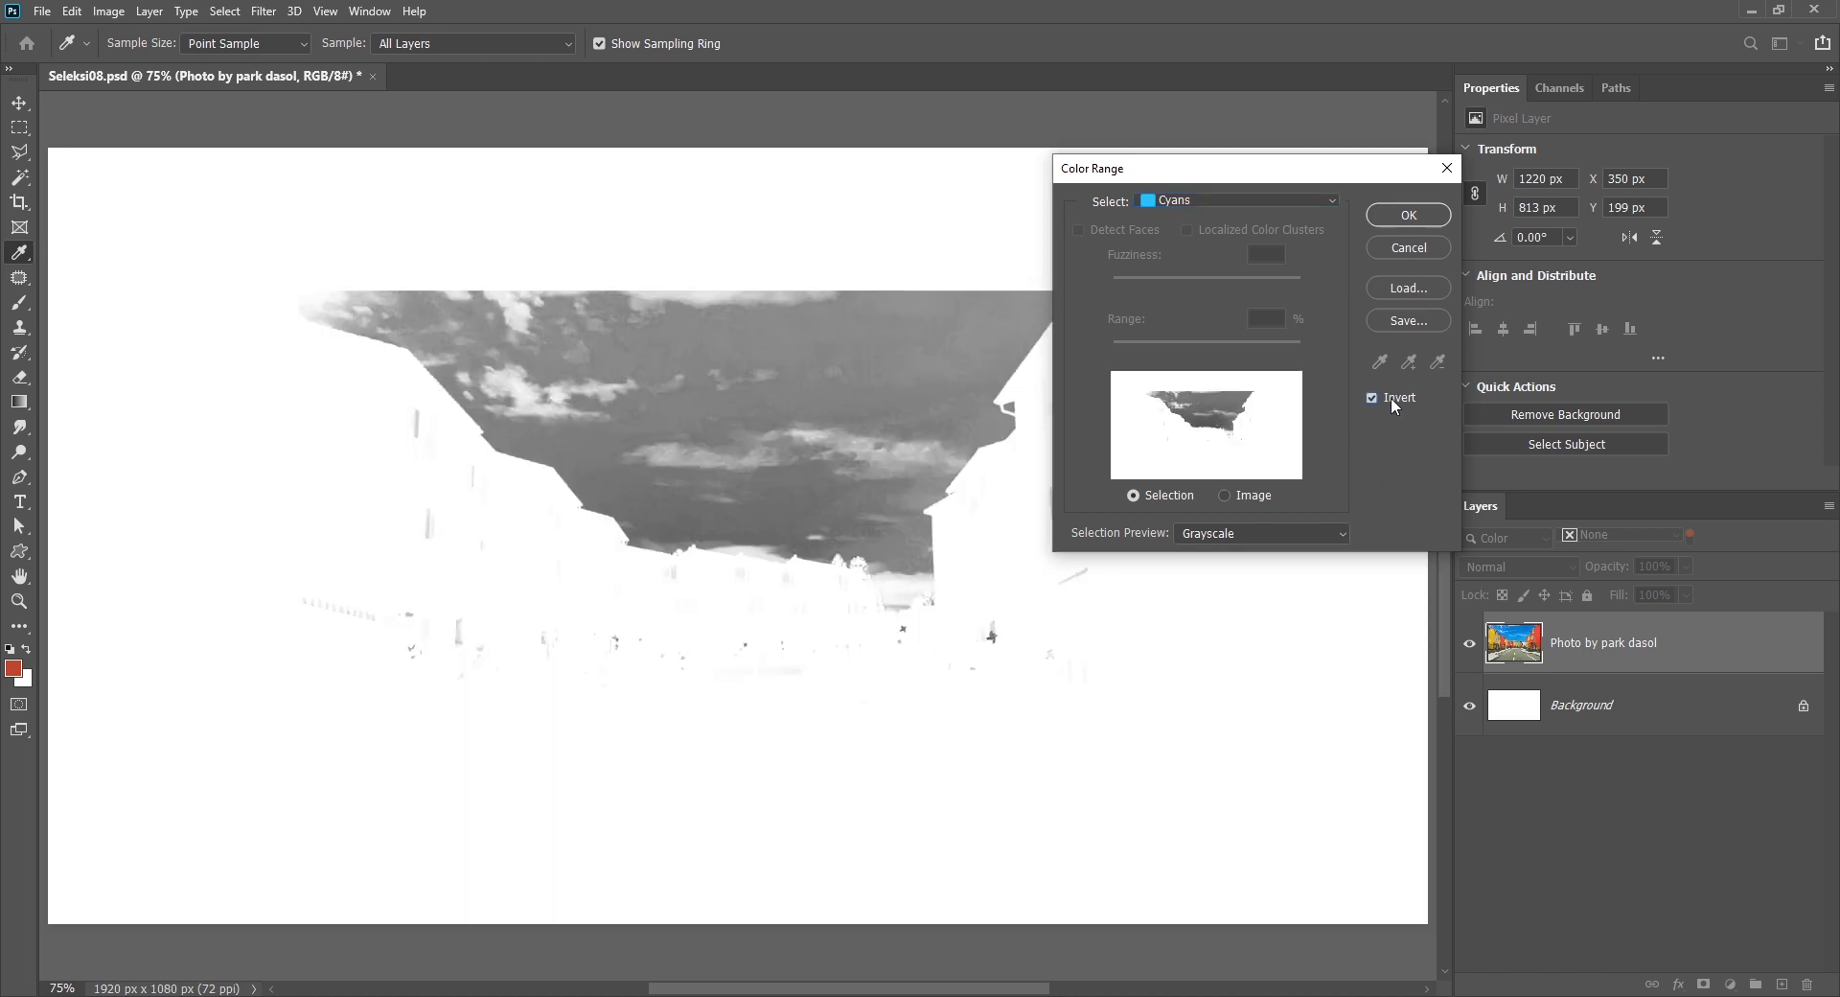
left_click(1392, 398)
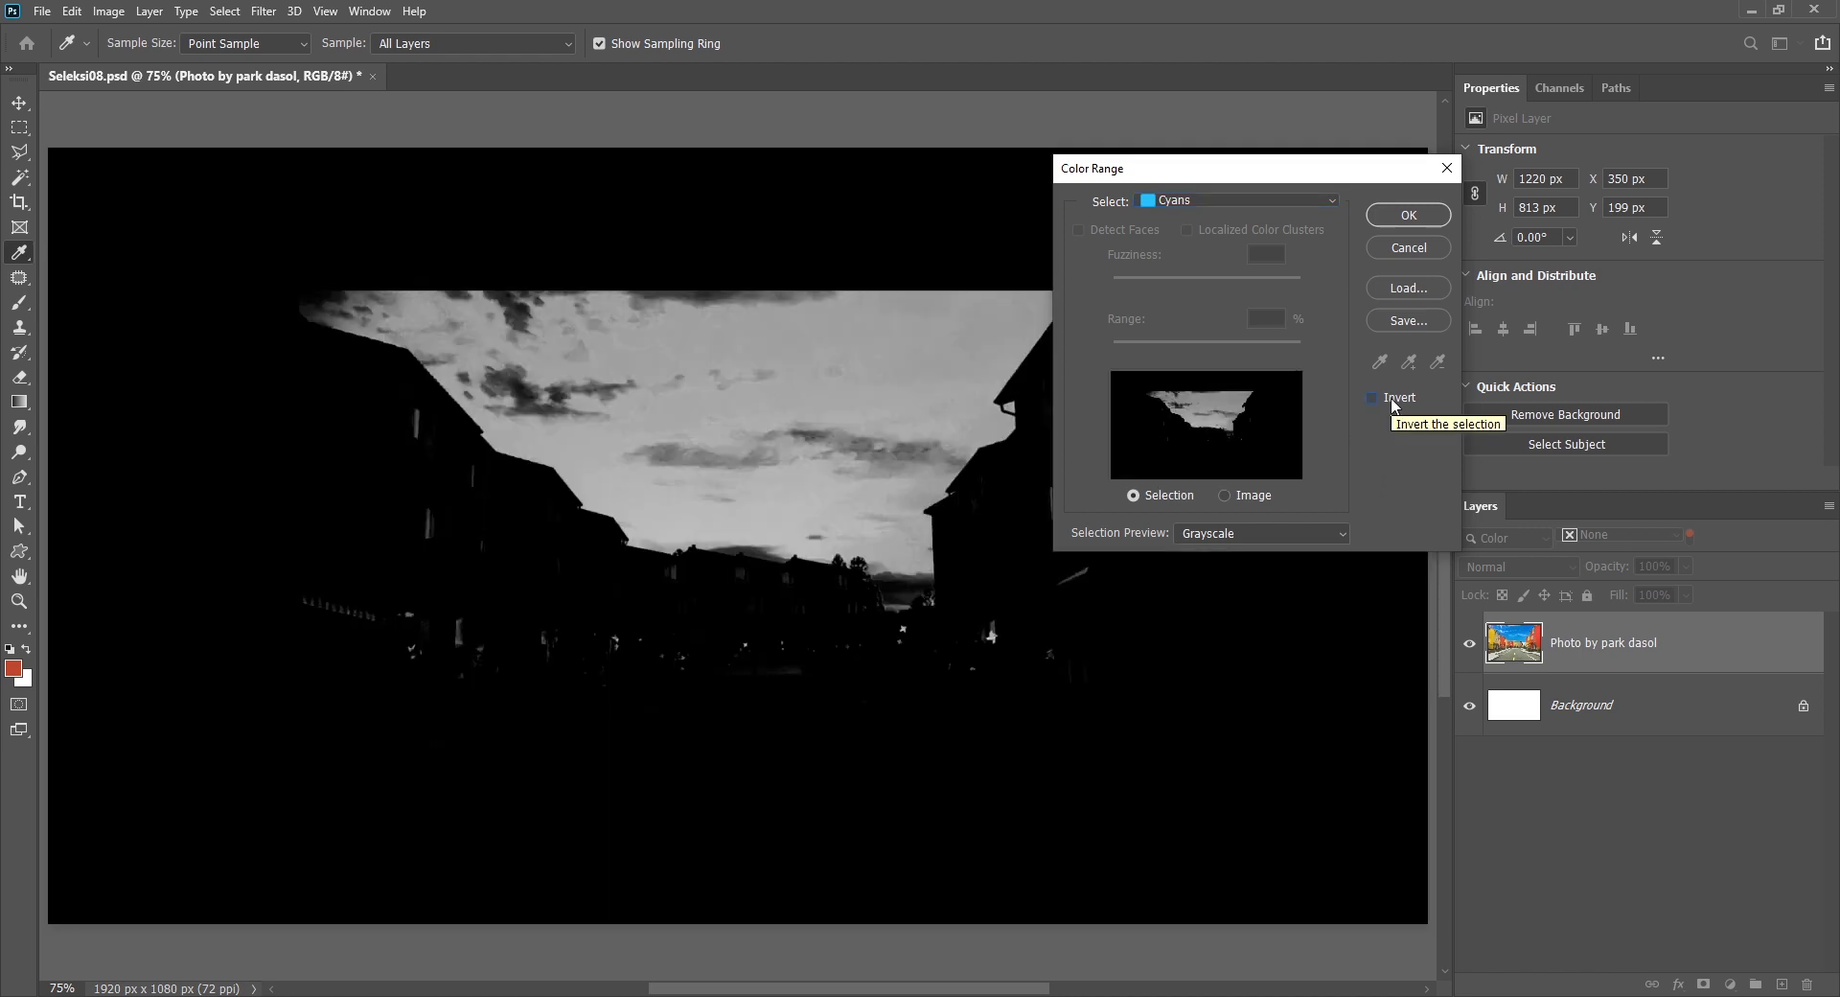
- Select by Highlights and try different Fuzziness and Range values
left_click(1200, 201)
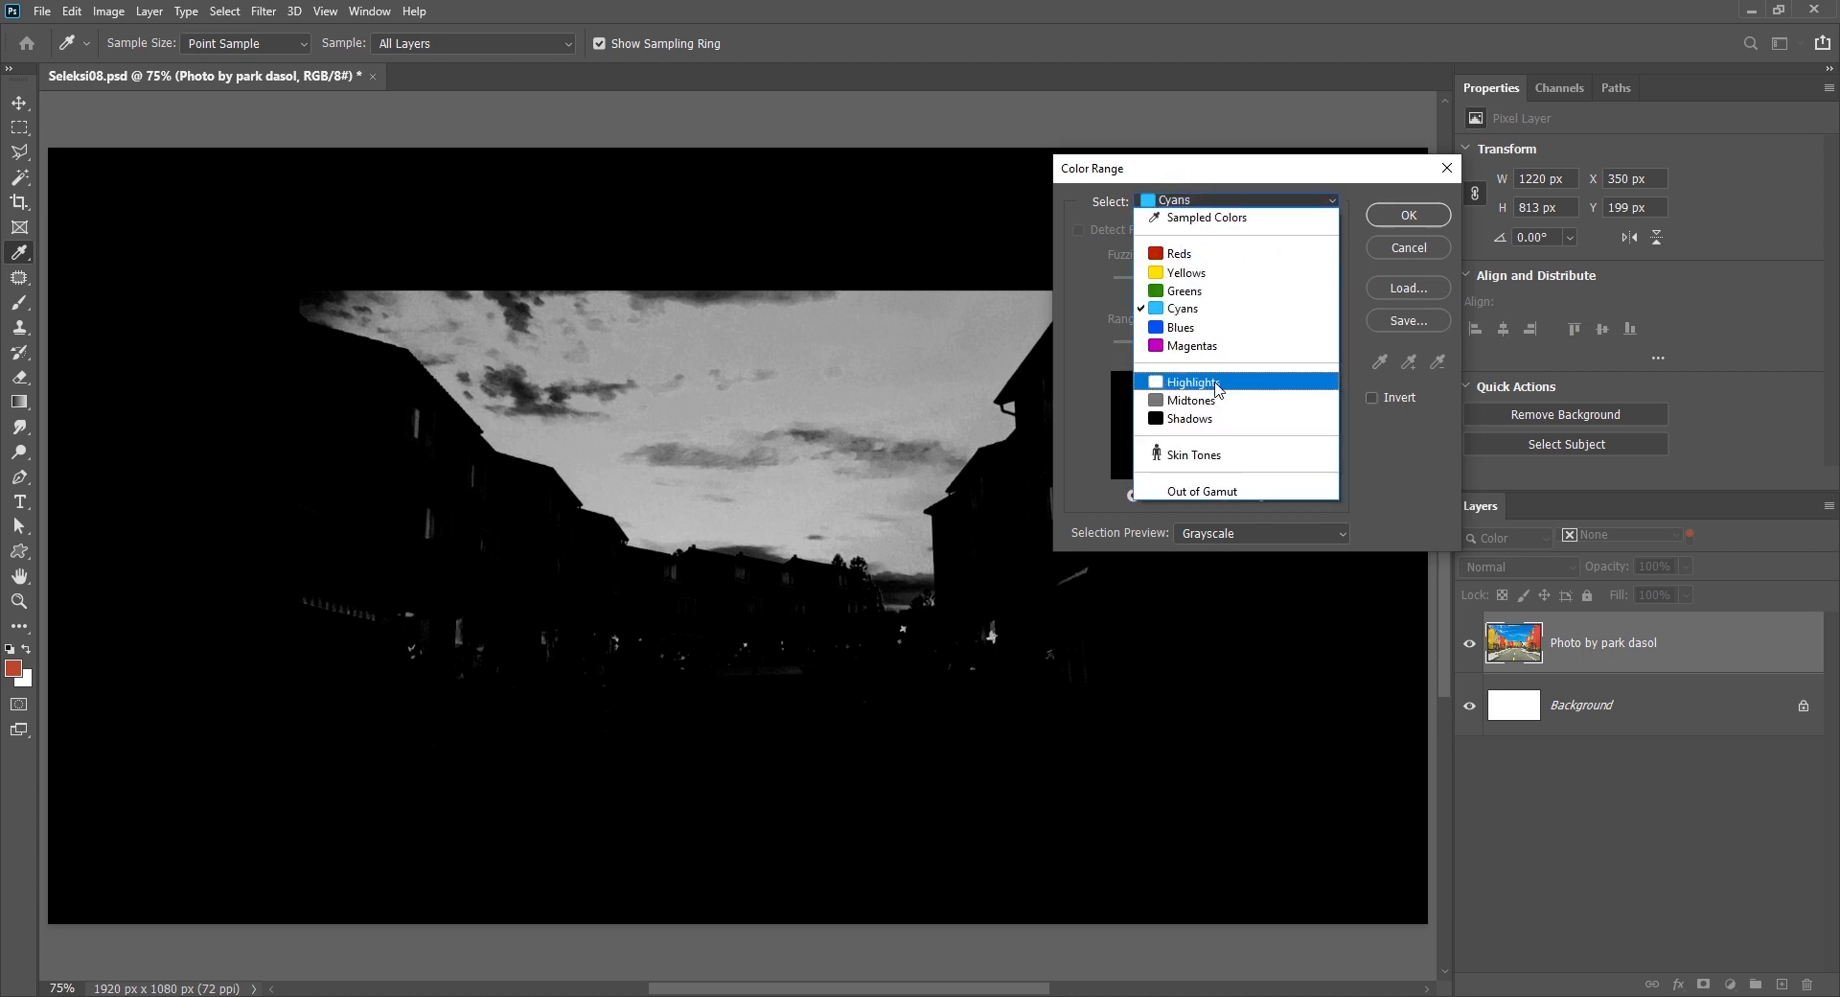
left_click(1193, 382)
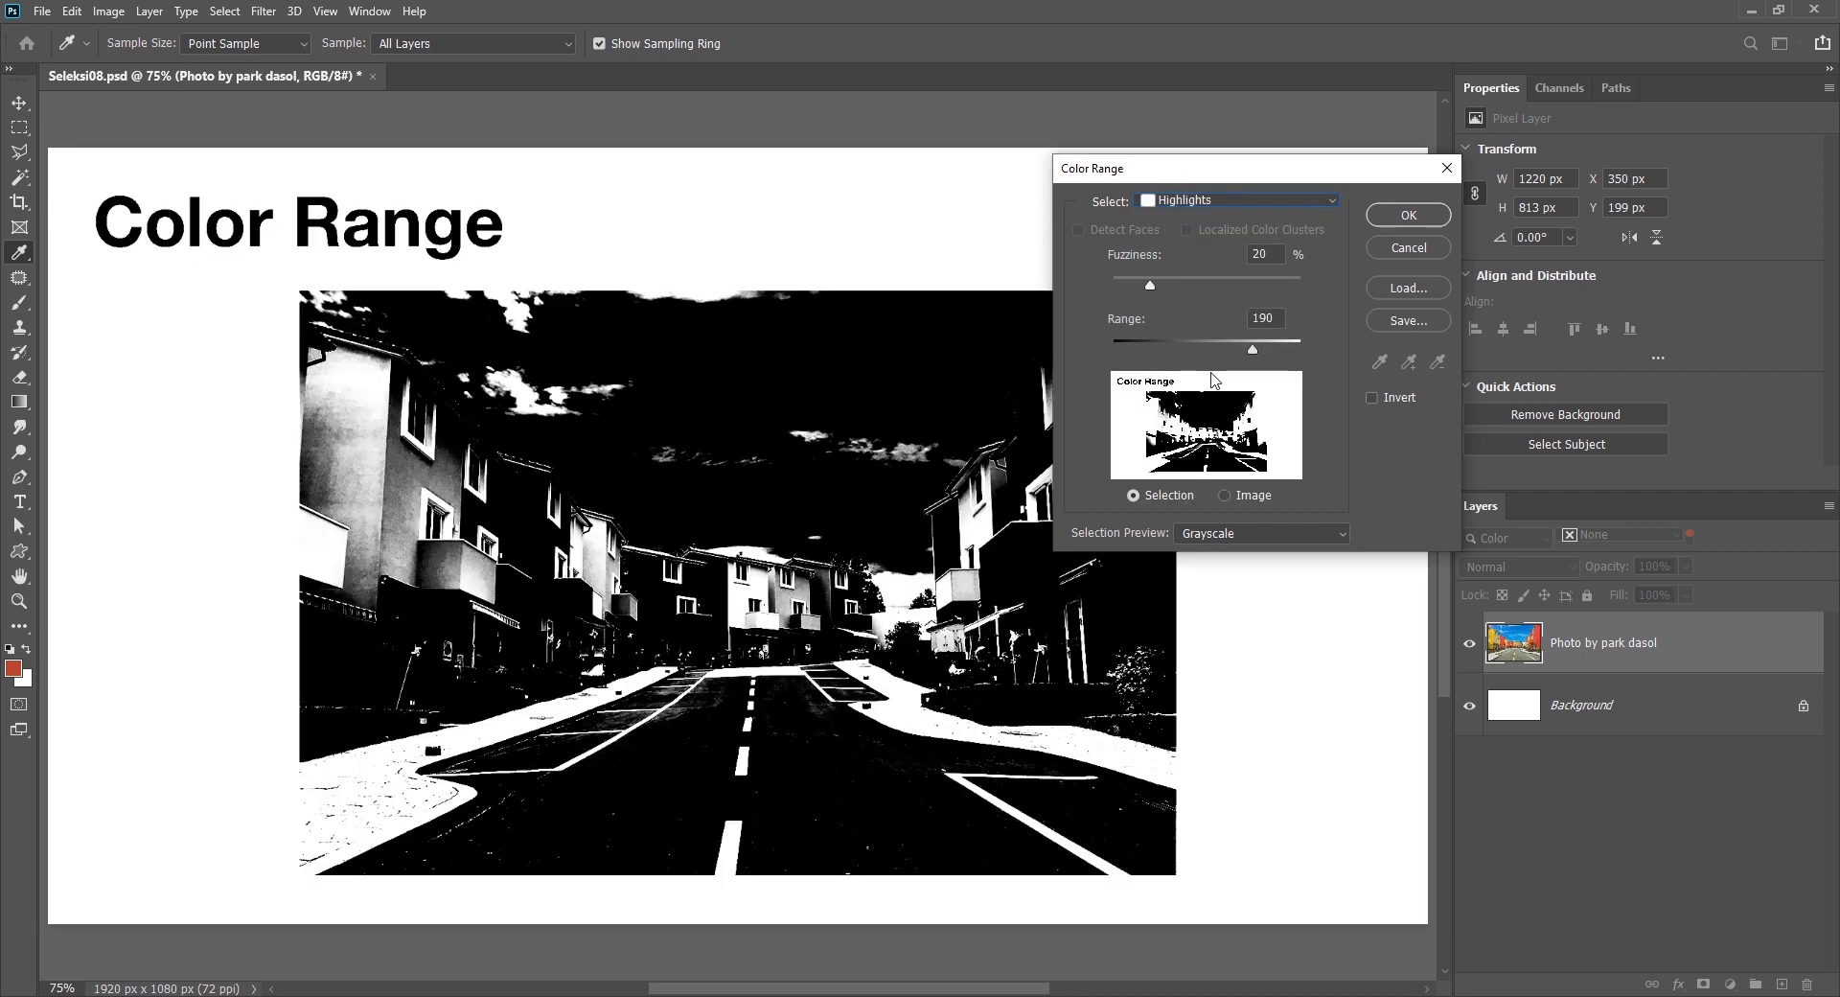
left_click_drag(1186, 280, 1157, 282)
left_click_drag(1210, 342, 1221, 343)
- Select by Midtones, narrow the Range to 131–149 and reduce the Fuzziness
left_click(1226, 200)
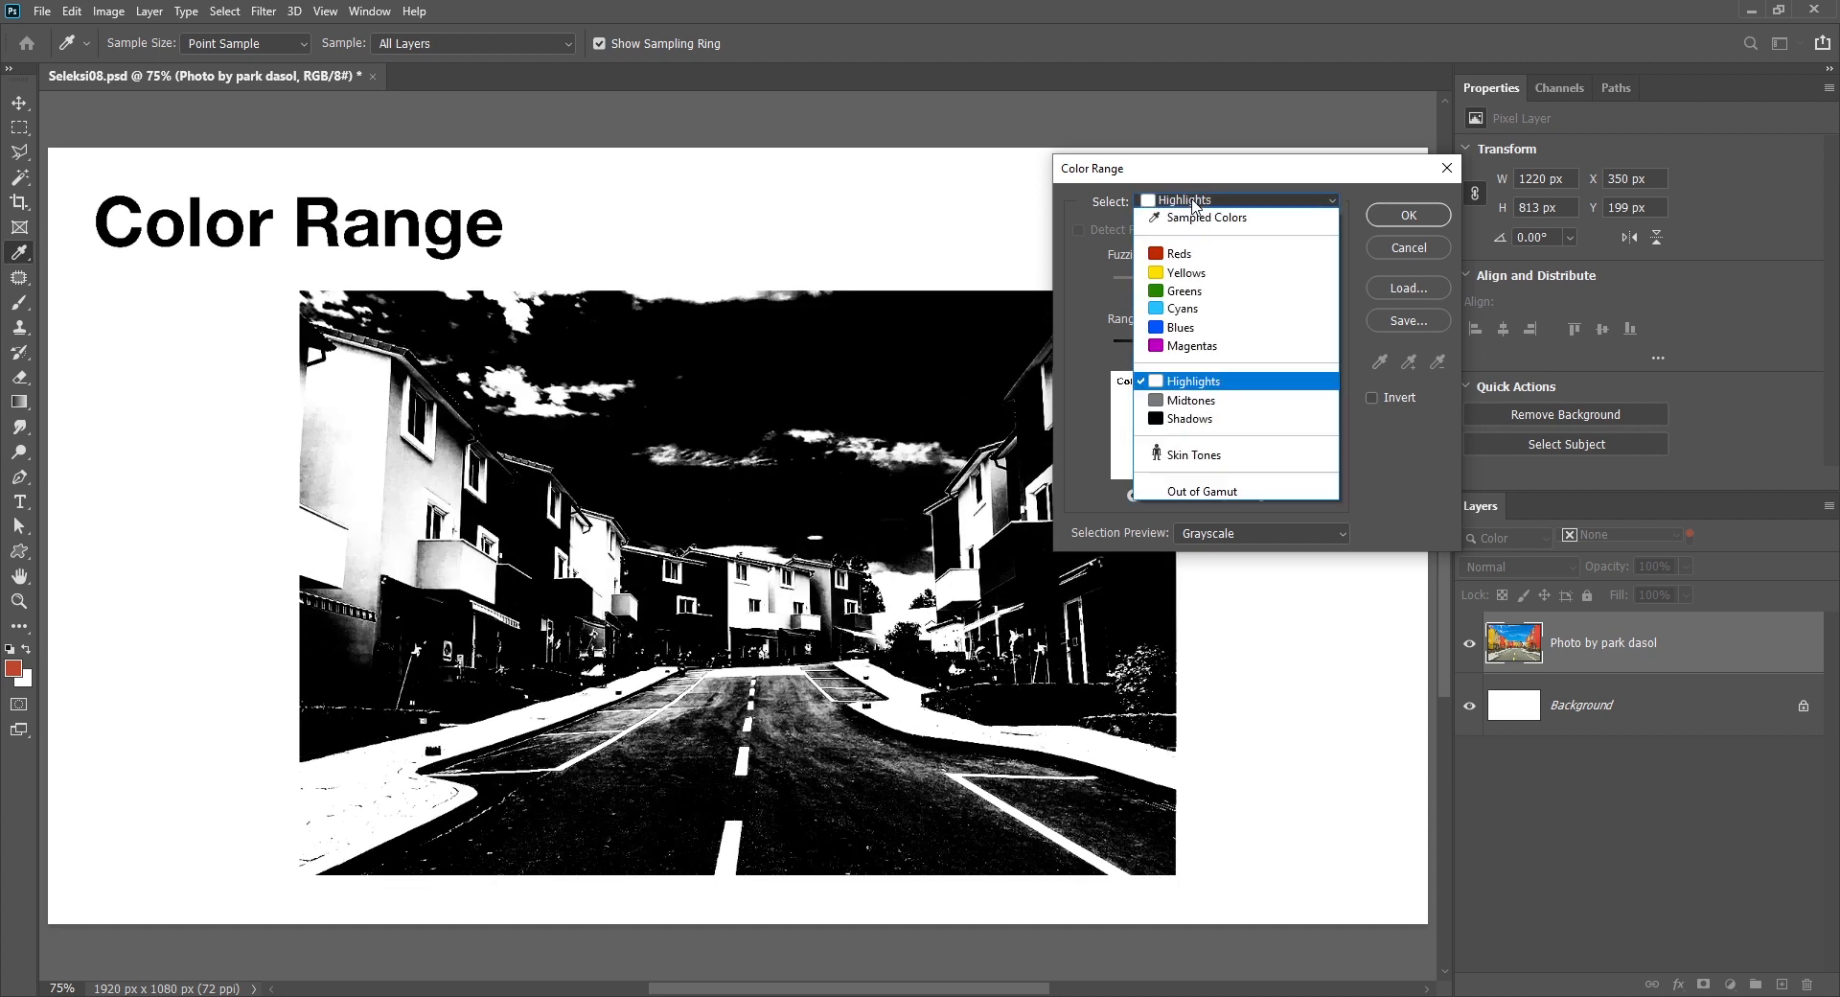
left_click(1200, 401)
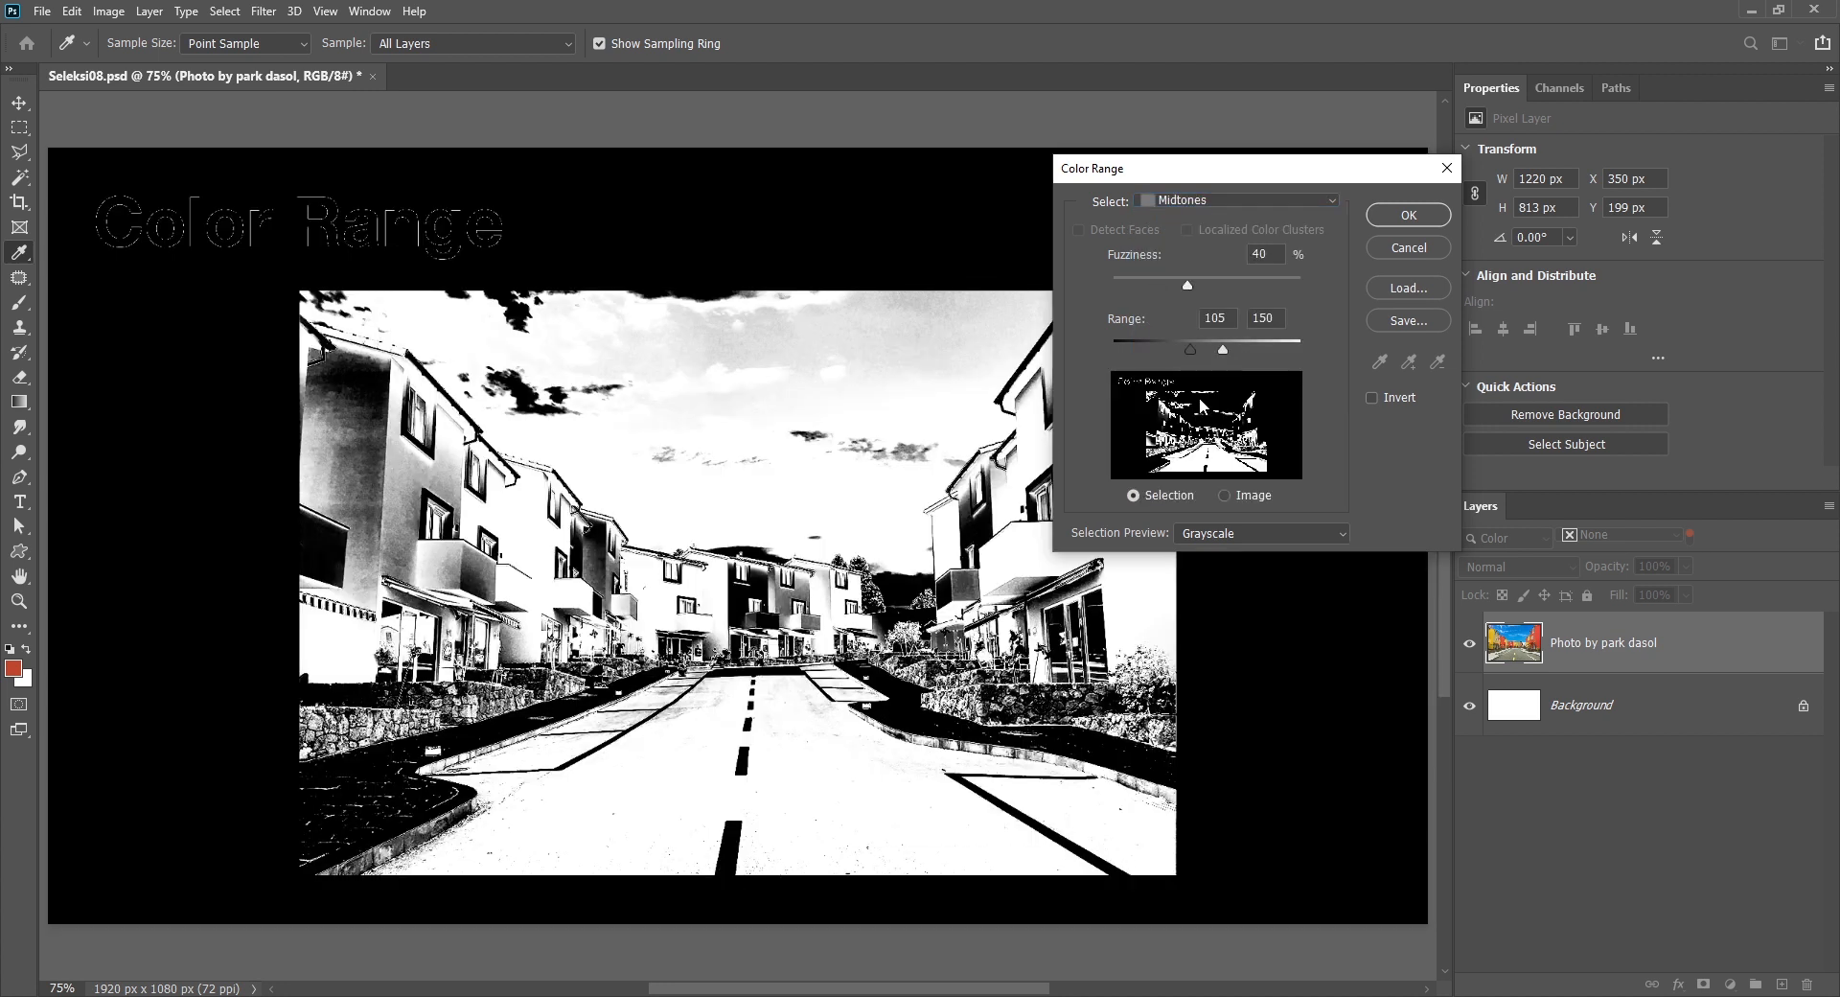
mouse_move(1190, 347)
left_mouse_down()
mouse_move(1175, 347)
mouse_move(1219, 350)
left_mouse_up()
left_click_drag(1188, 284, 1158, 284)
mouse_move(1198, 349)
left_mouse_down()
mouse_move(1178, 348)
mouse_move(1226, 358)
left_mouse_up()
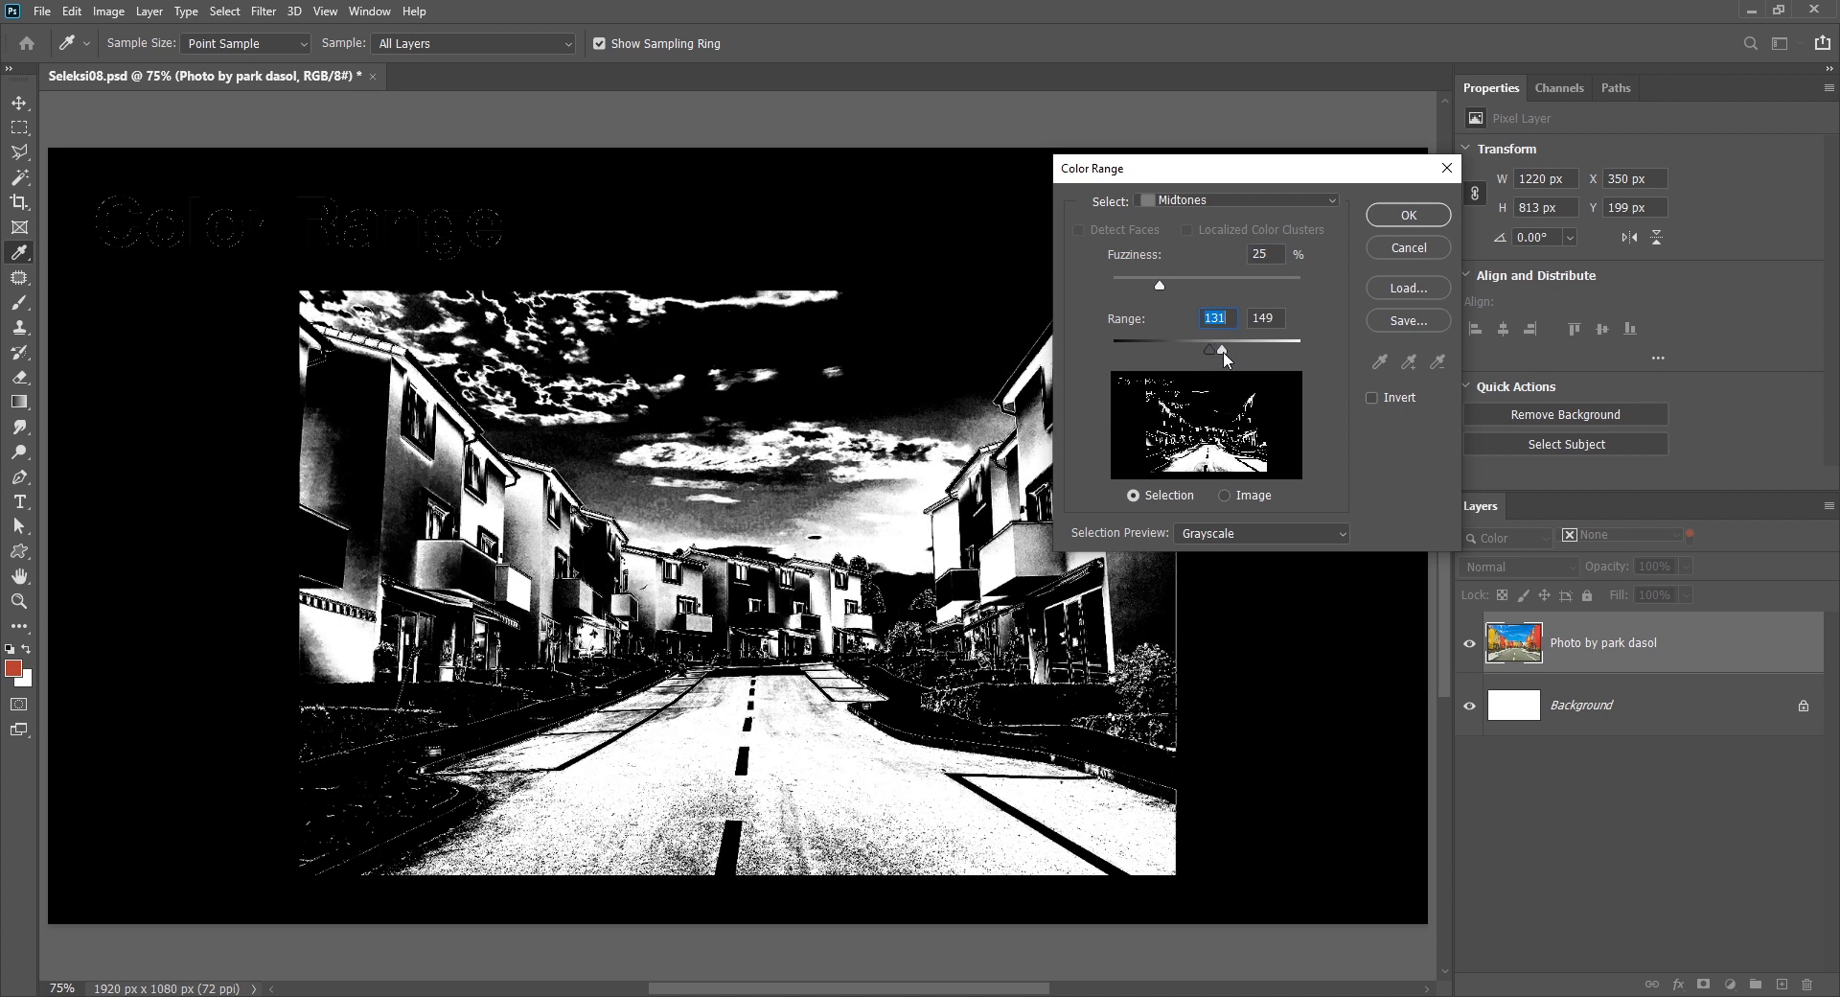
left_click_drag(1164, 285, 1142, 280)
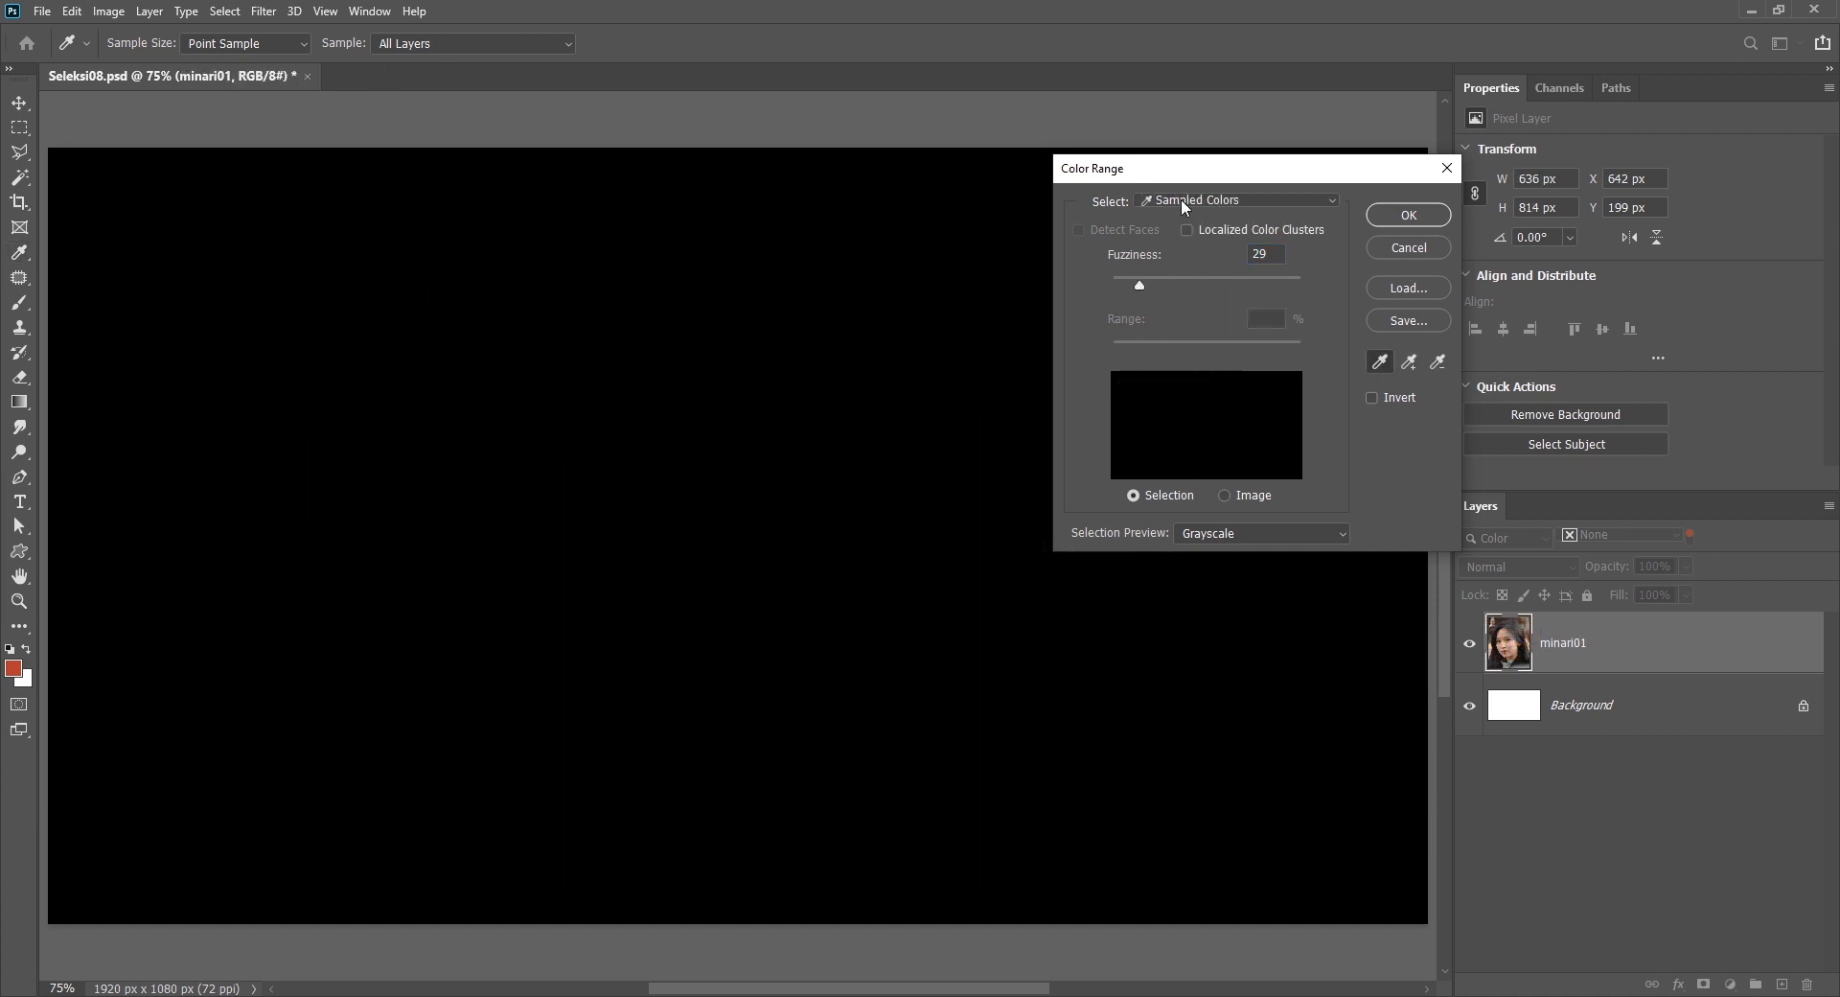
- In Color Range on the portrait photo, select by Skin Tones, set Fuzziness to 21 and enable Detect Faces
left_click(1180, 200)
left_click(1198, 455)
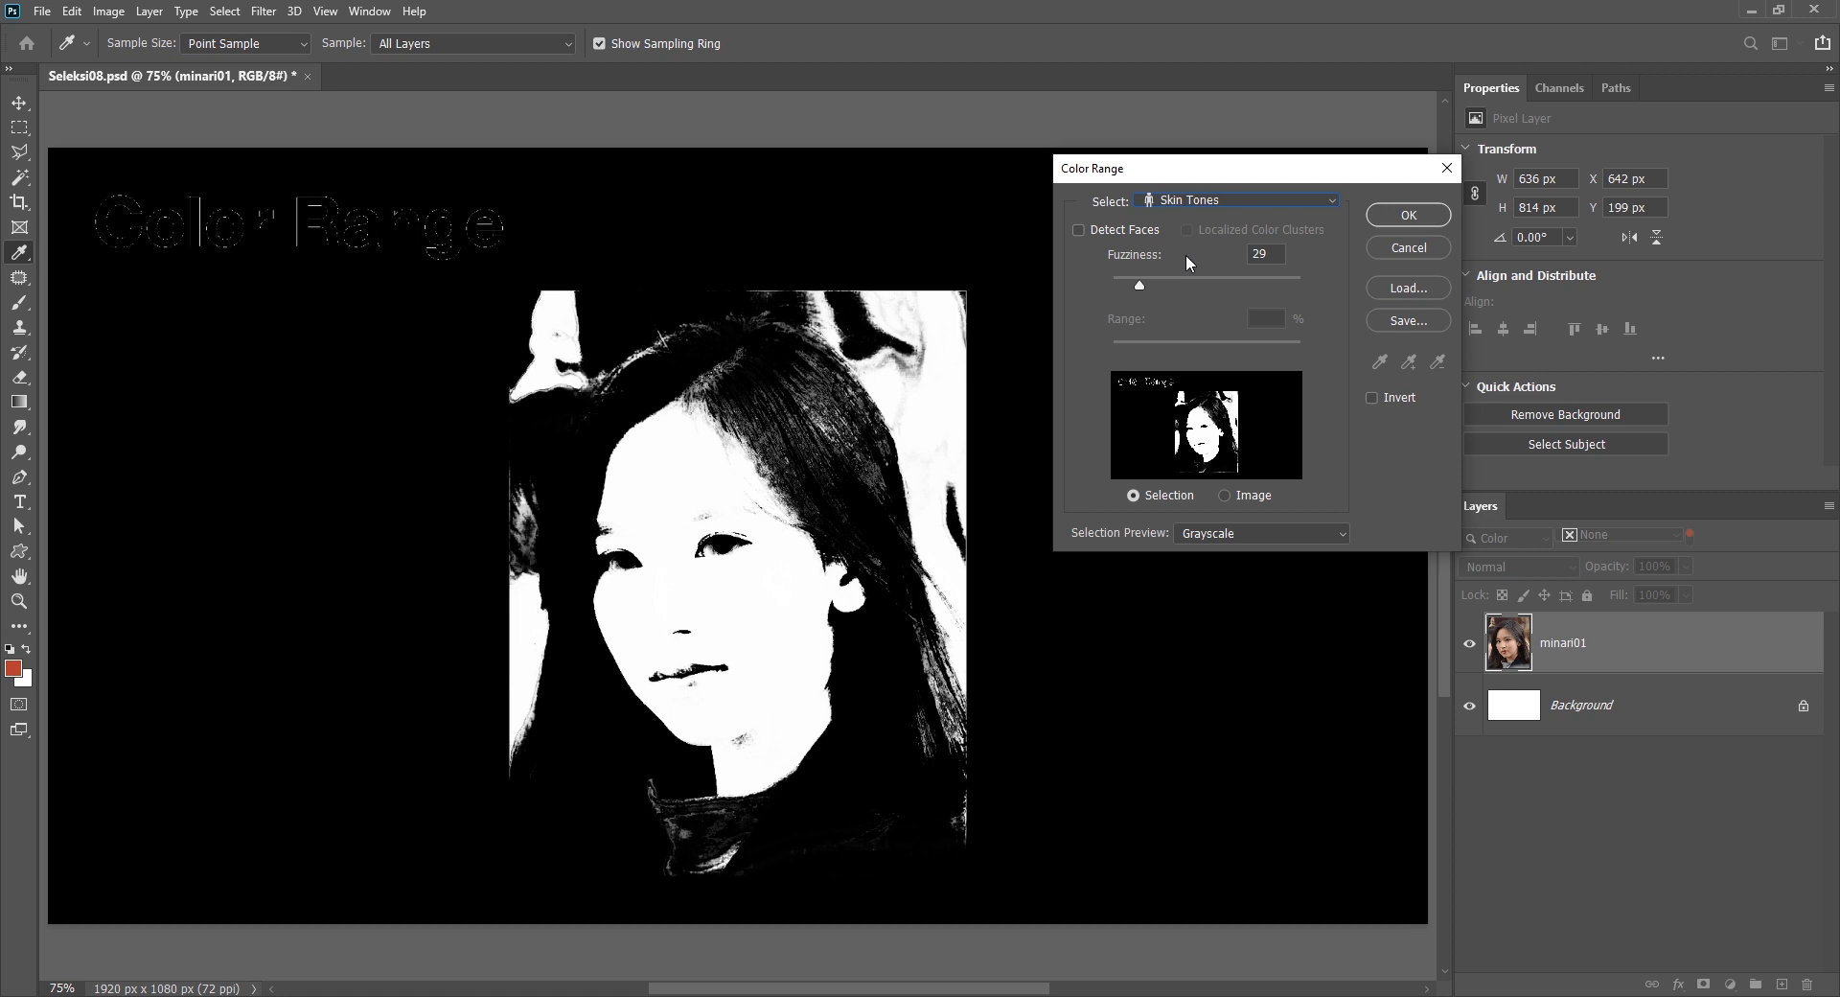
left_click(703, 448)
left_click(783, 593)
left_click_drag(1142, 284, 1133, 285)
left_click(1116, 232)
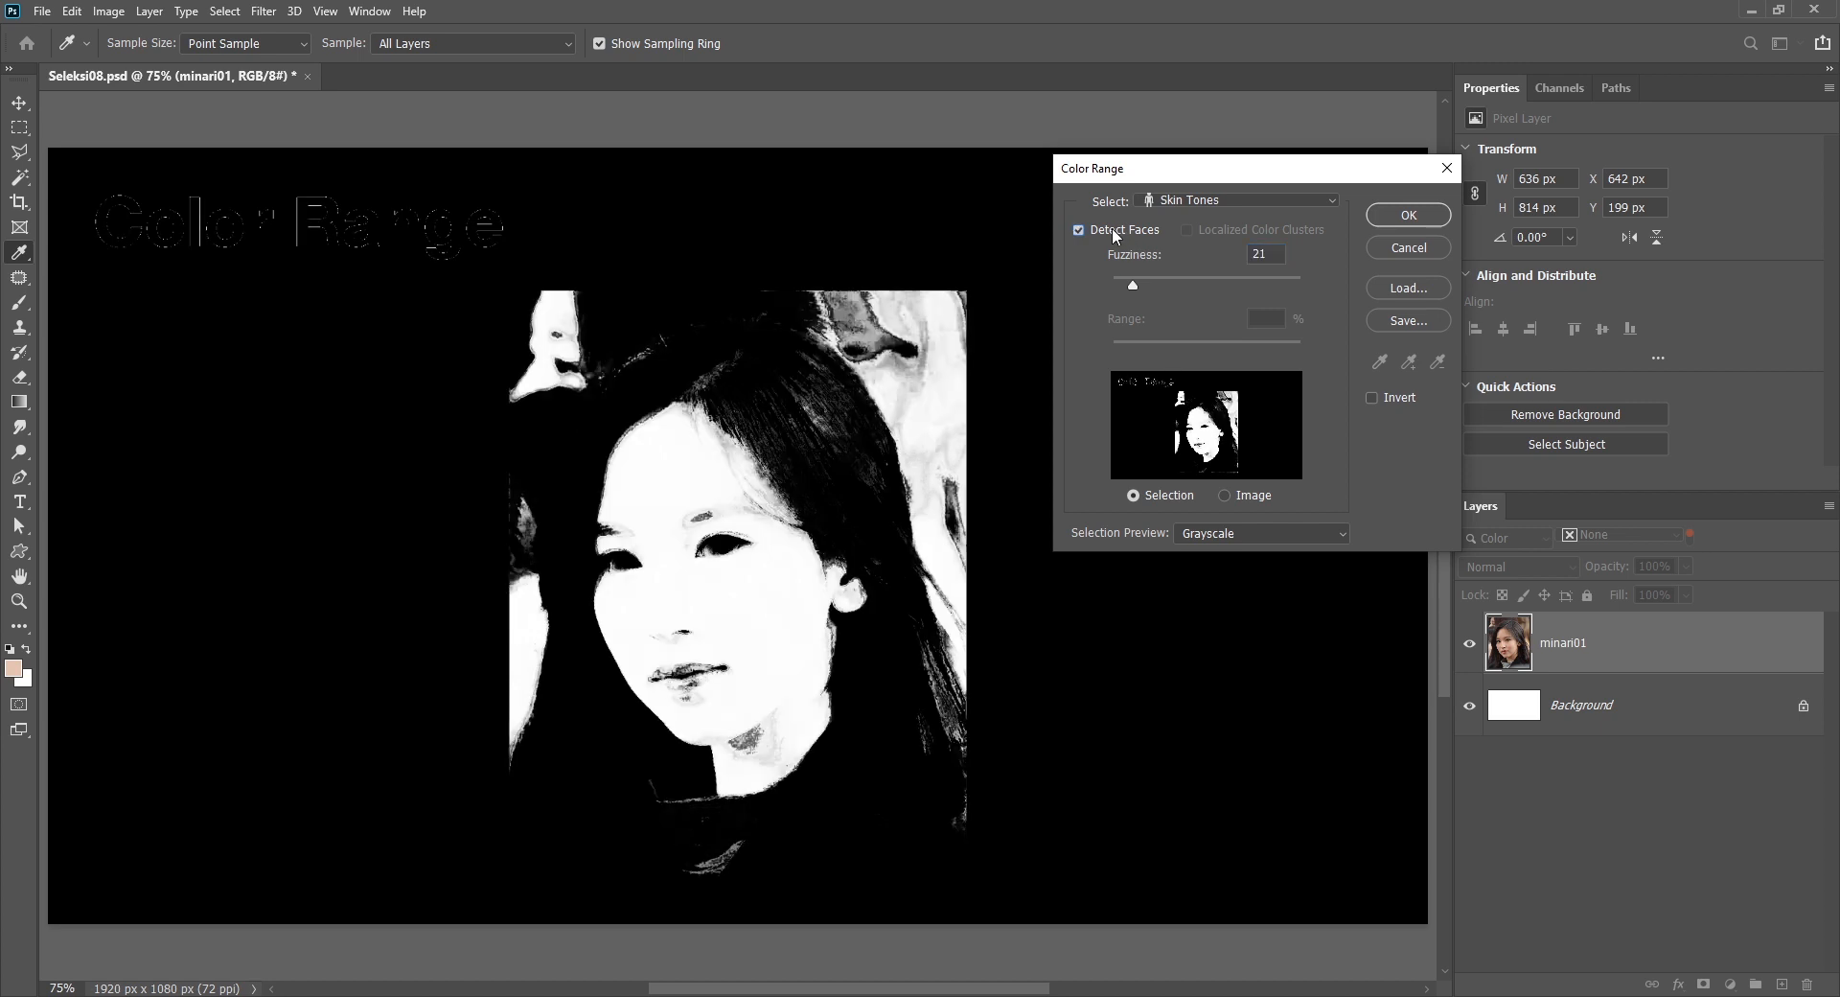
- Raise the skin tone Fuzziness to 34 and on to 72, and switch Invert on and off
left_click_drag(1146, 285, 1148, 284)
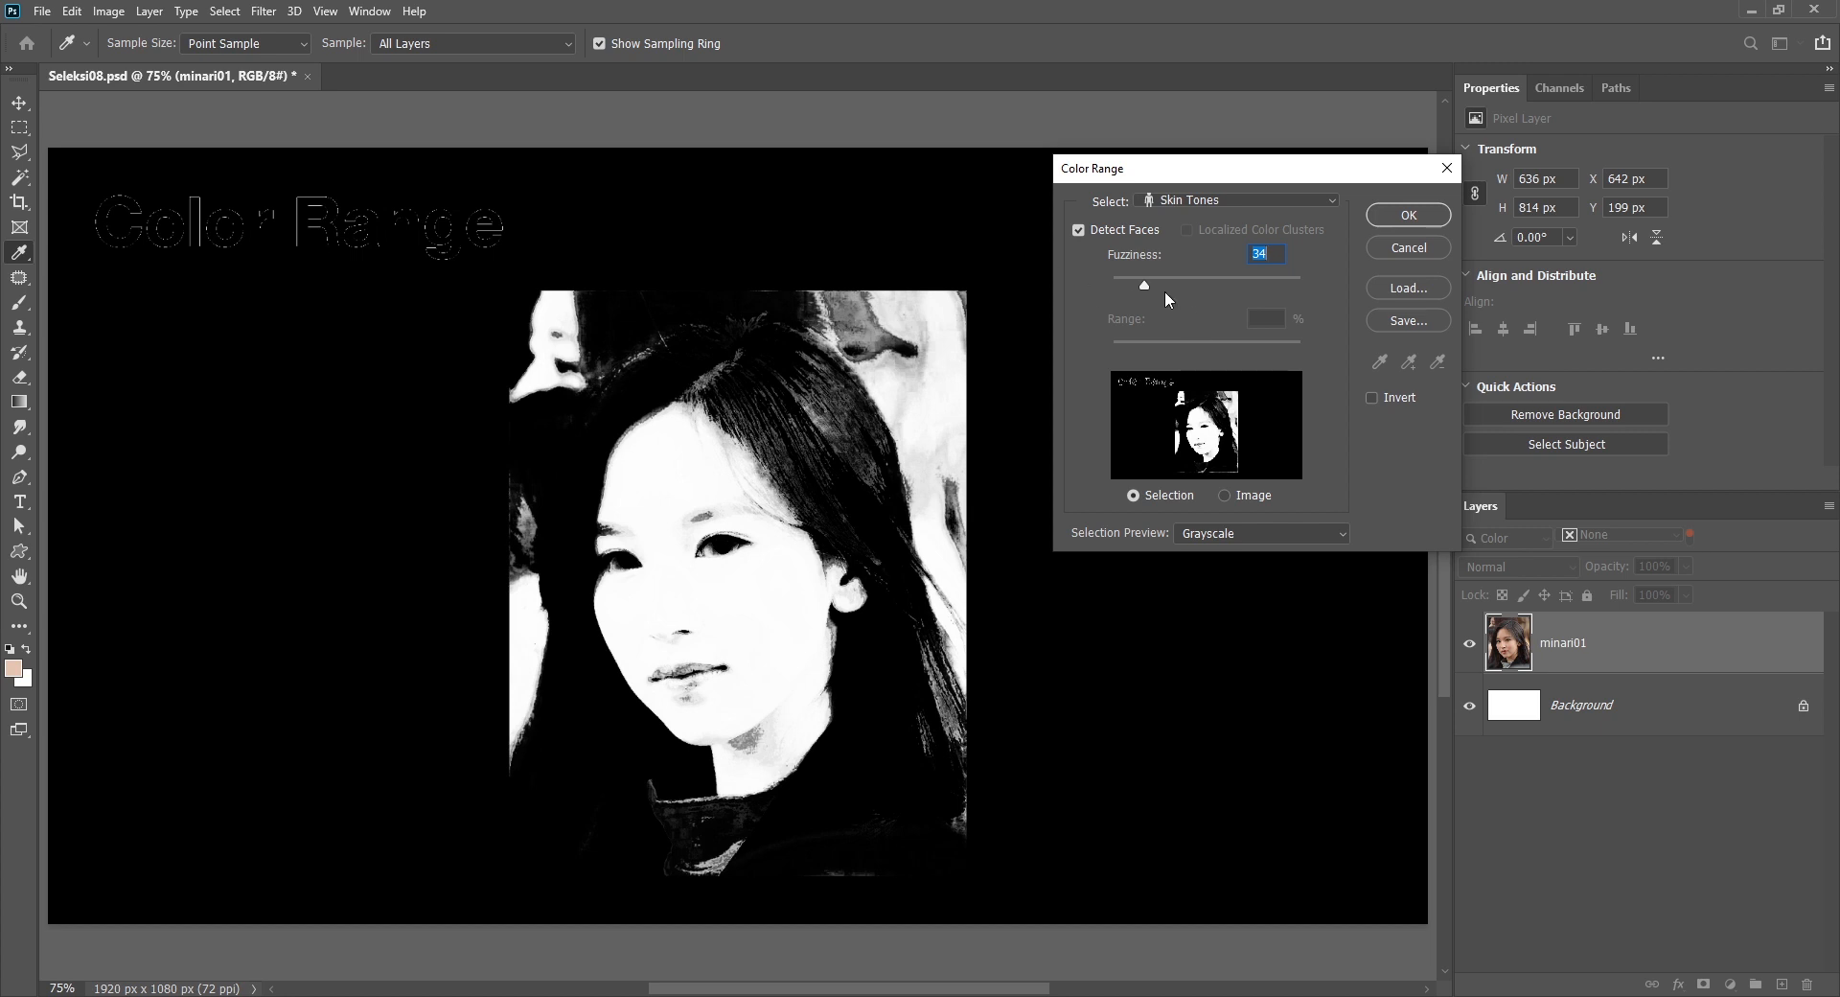
left_click_drag(1159, 280, 1183, 280)
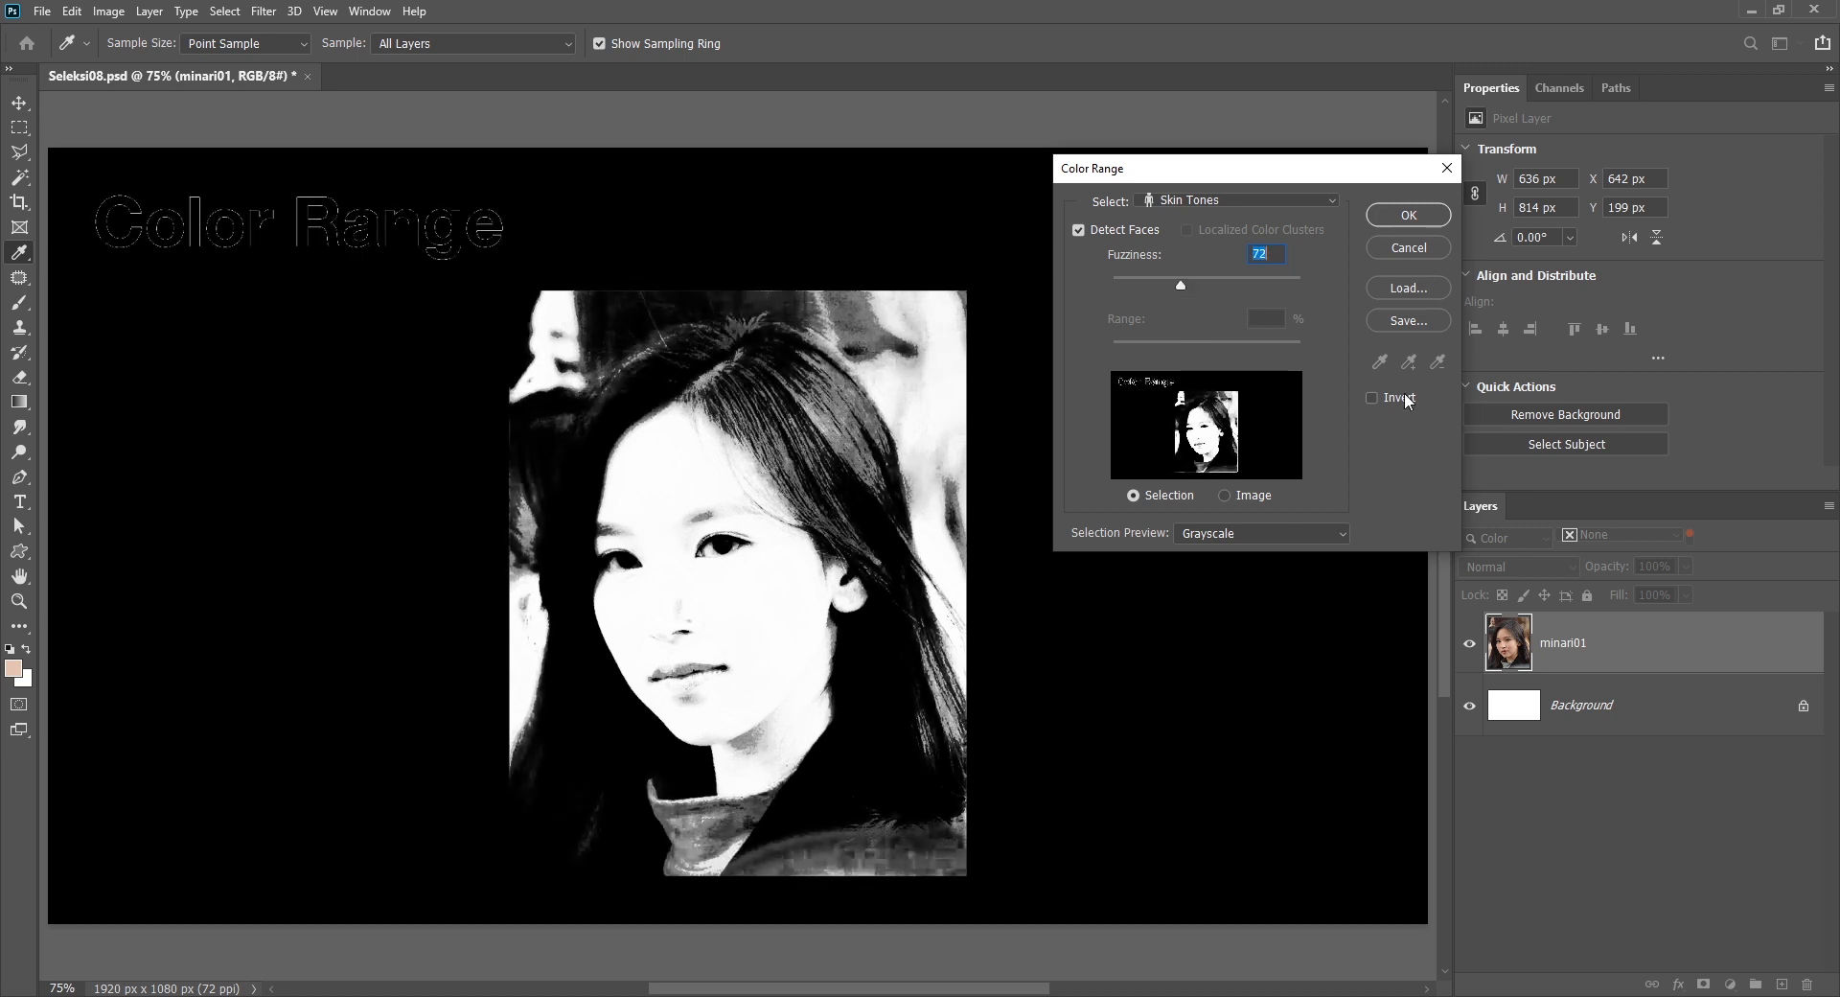
left_click(1372, 397)
left_click(1373, 397)
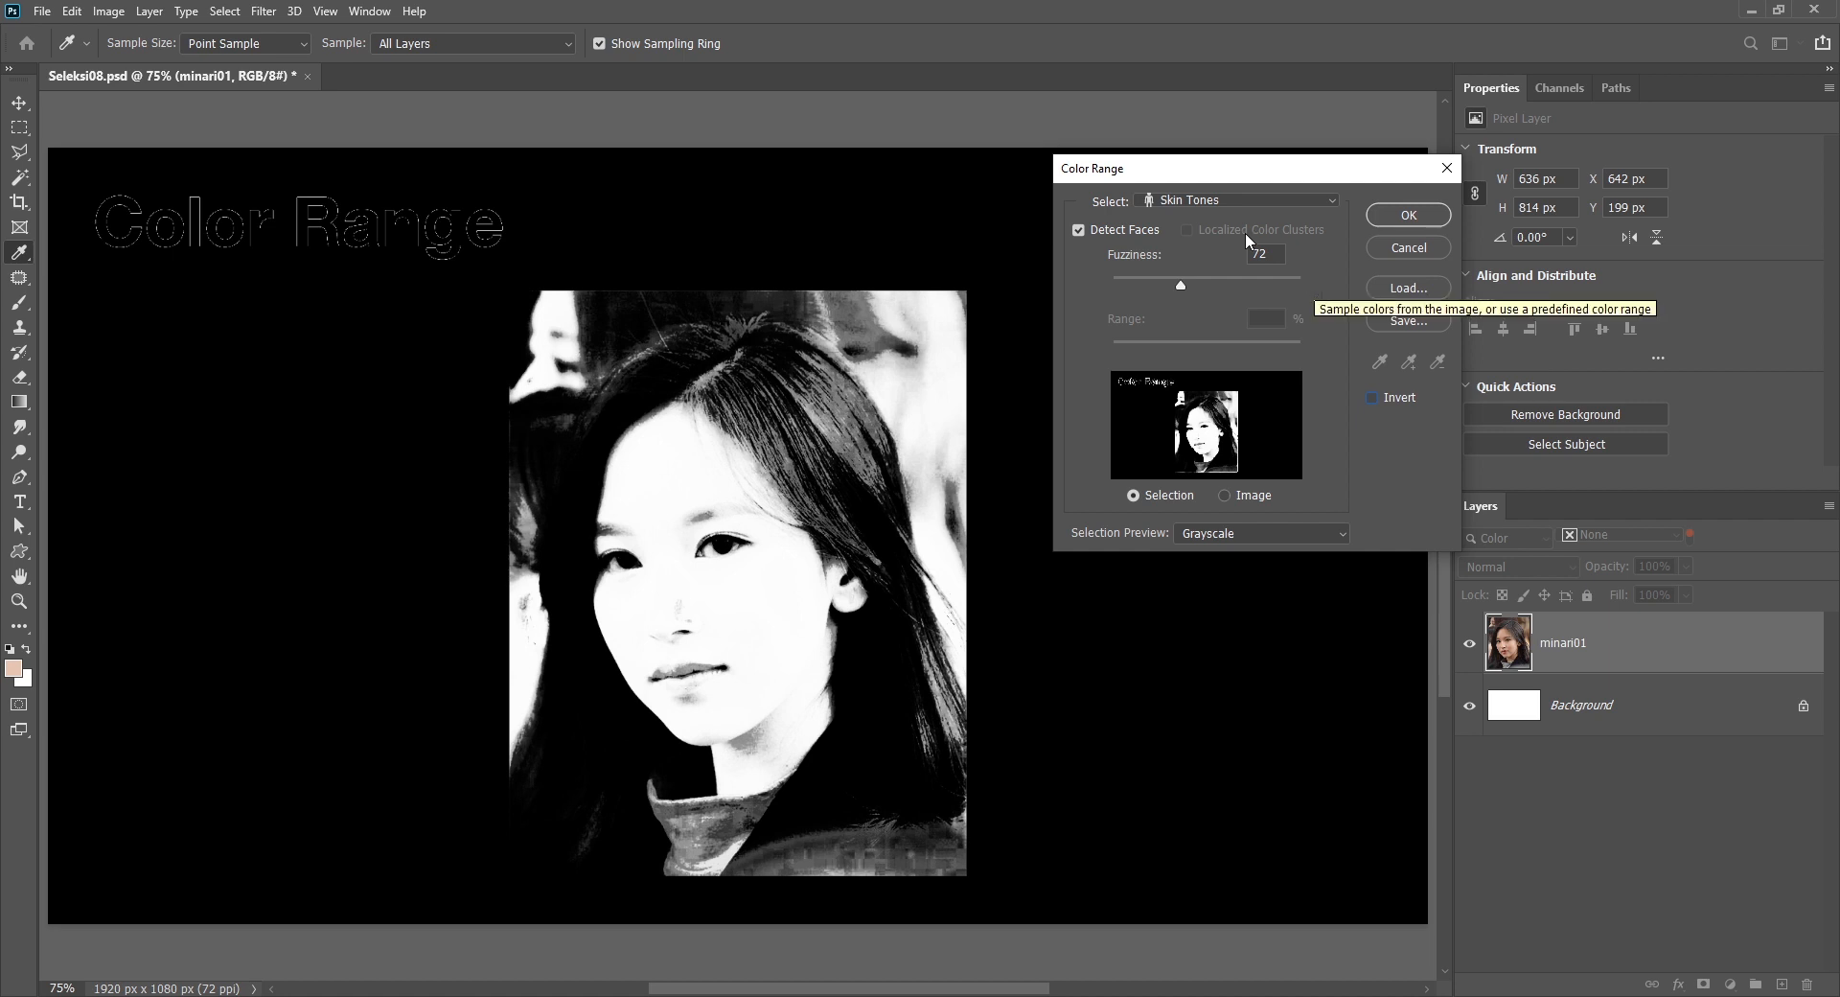
- Select the portrait's Out of Gamut colors
left_click(1241, 200)
left_click(1219, 488)
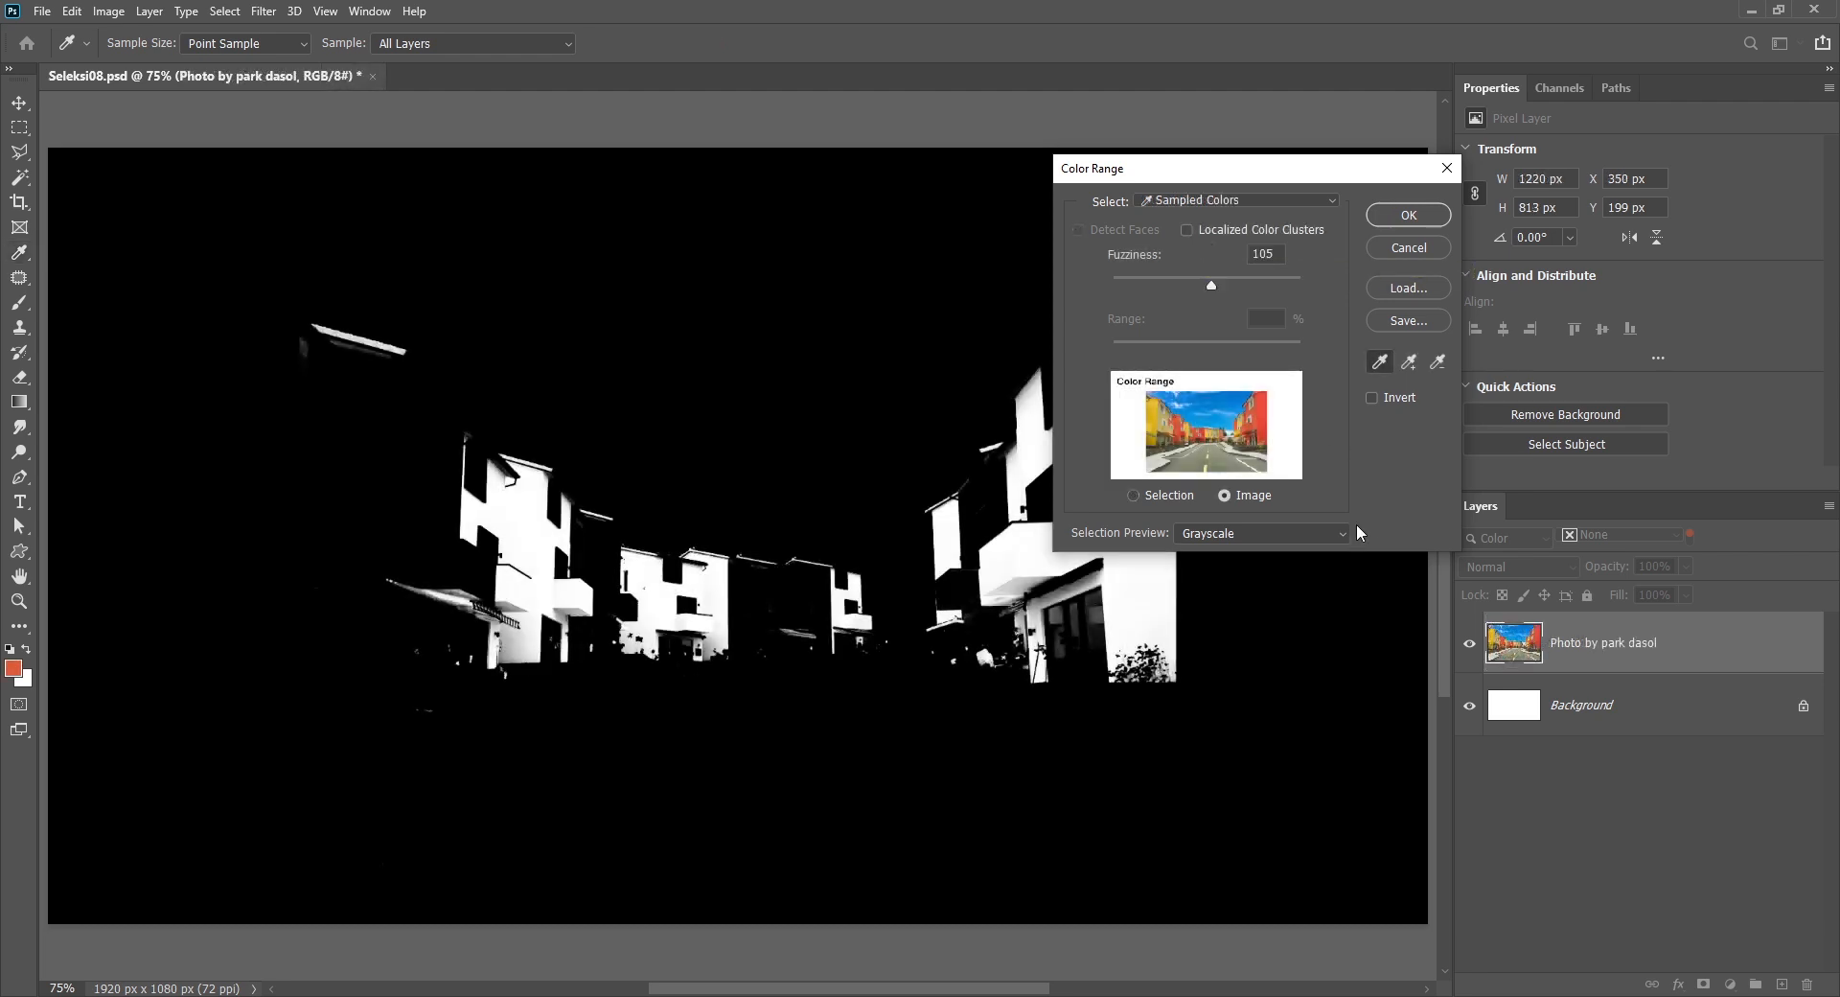
- Switch the Color Range thumbnail from the image to the selection mask and back to the image
left_click(1291, 539)
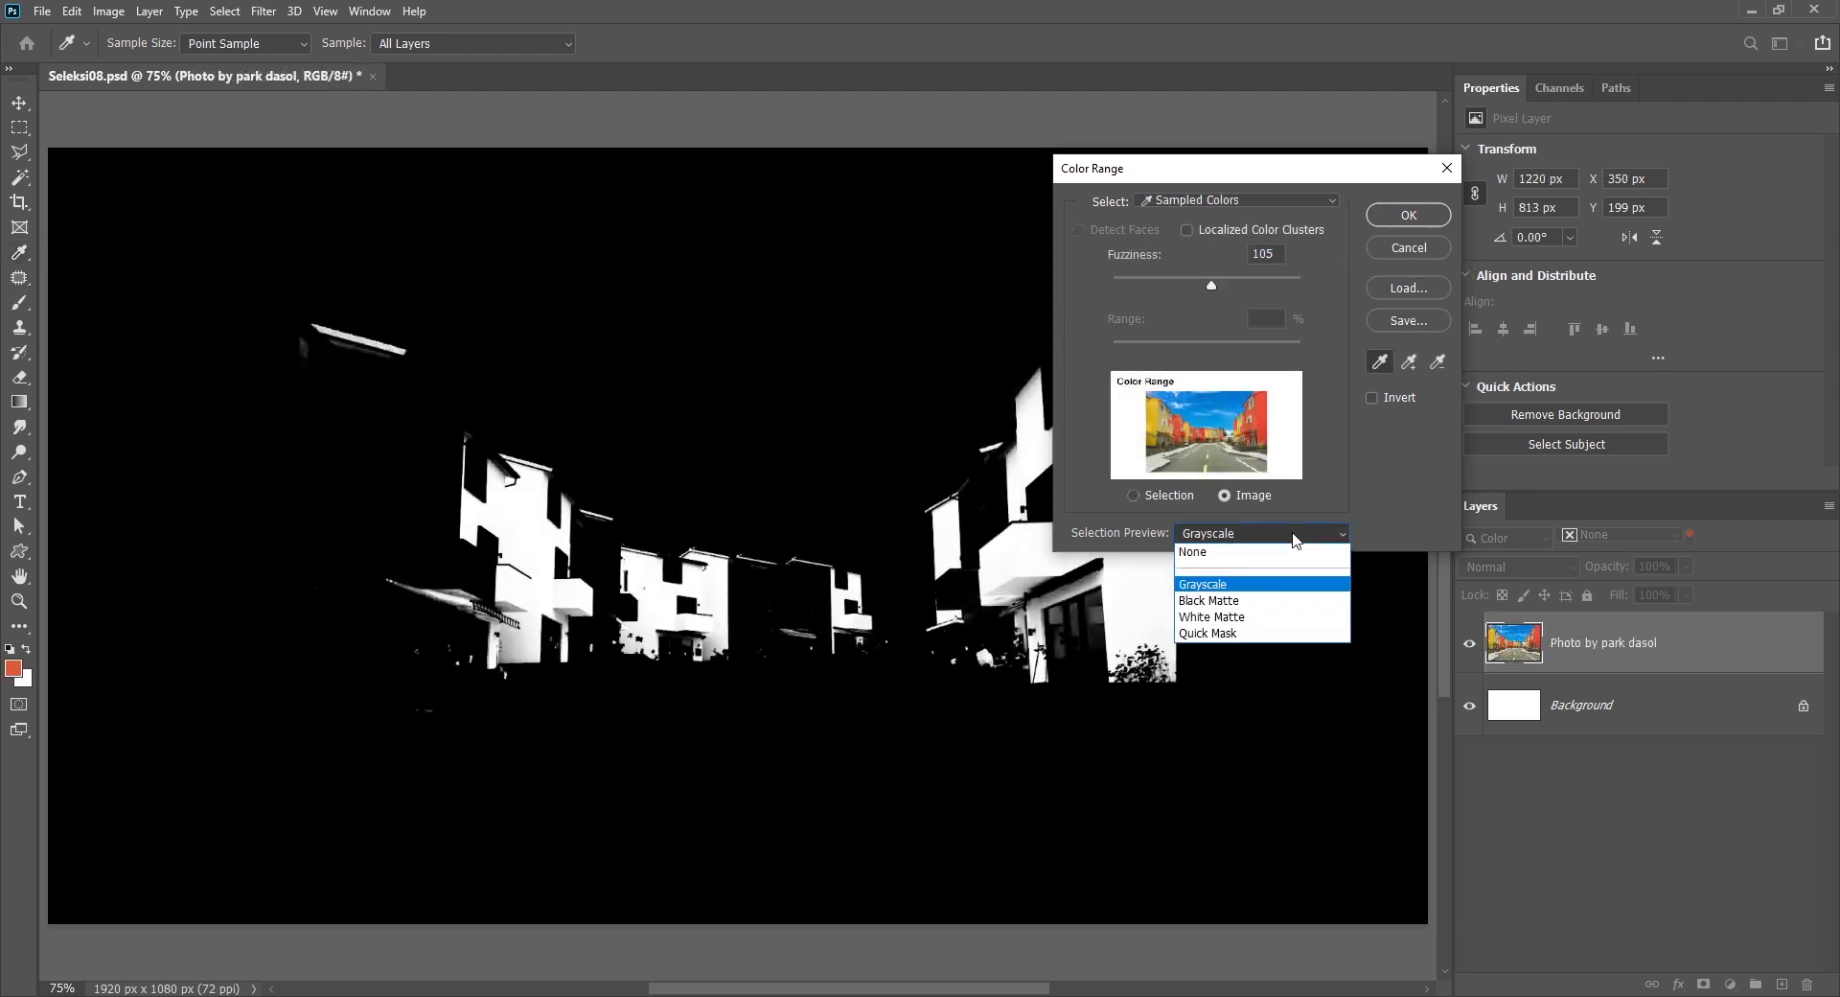
left_click(1312, 528)
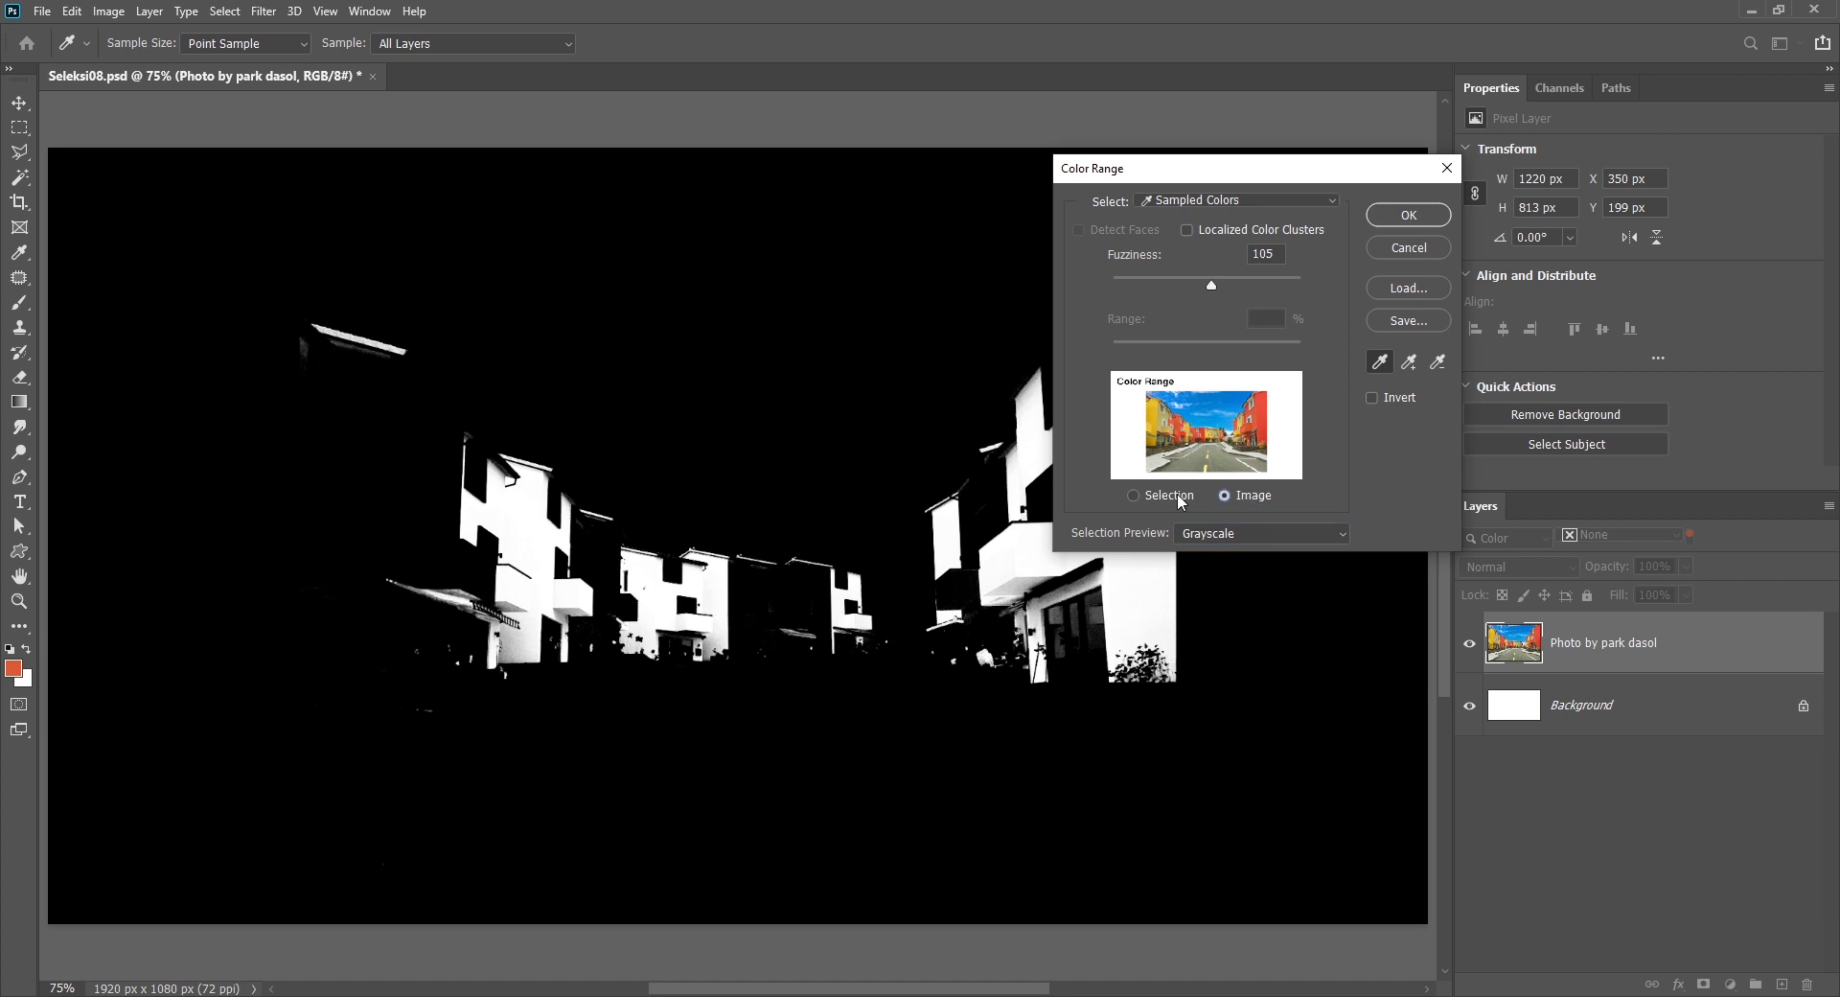
left_click(1134, 495)
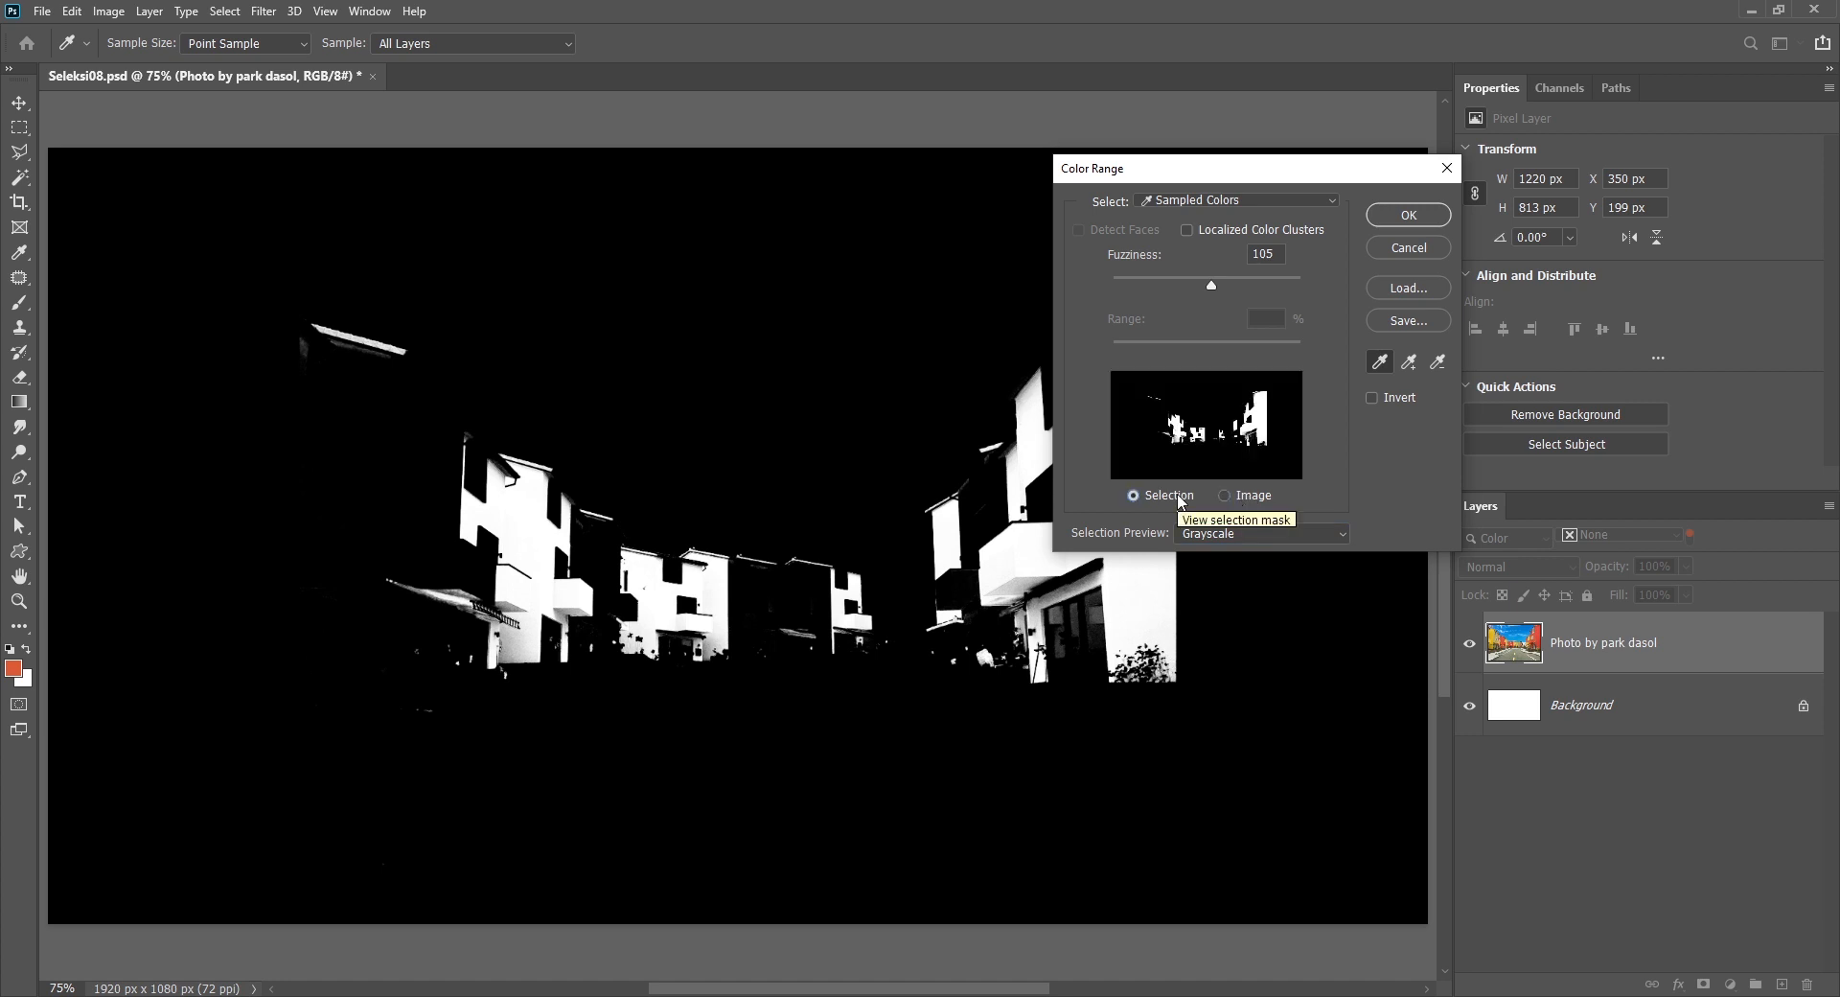
left_click(1238, 495)
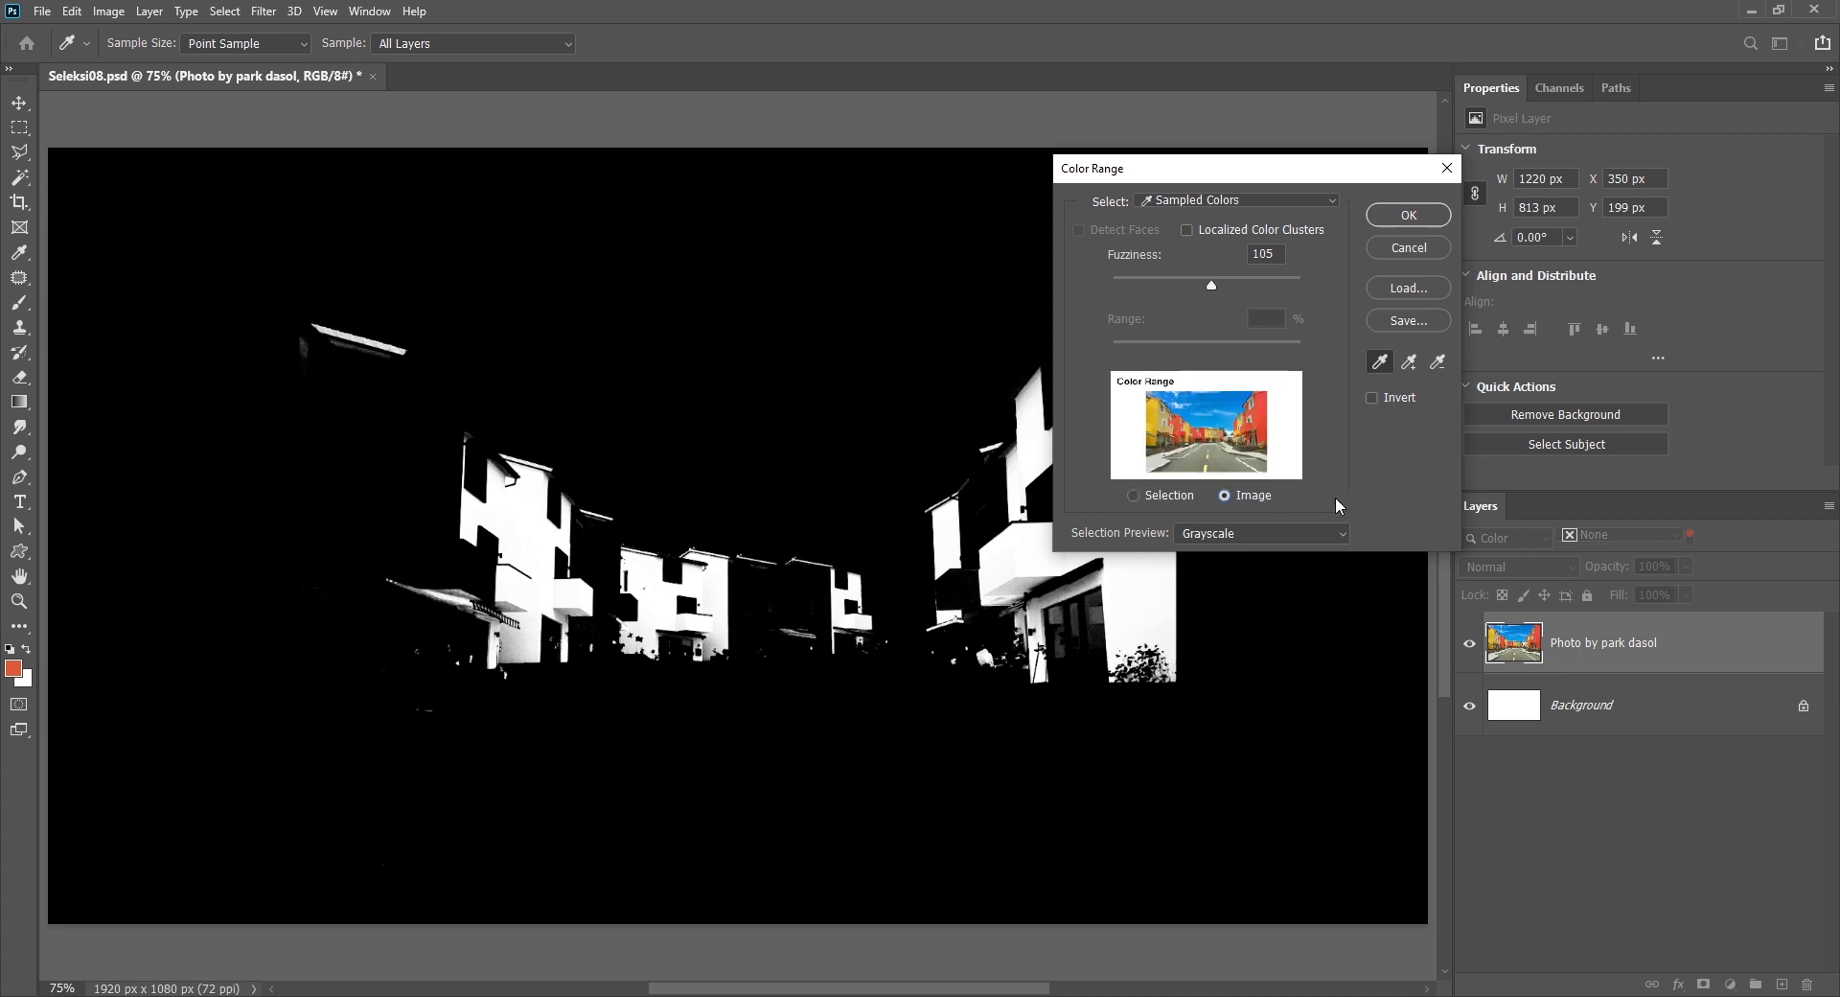
- Compare the Color Range selection previews None, Grayscale, Black Matte and White Matte, ending on Quick Mask
left_click(1245, 534)
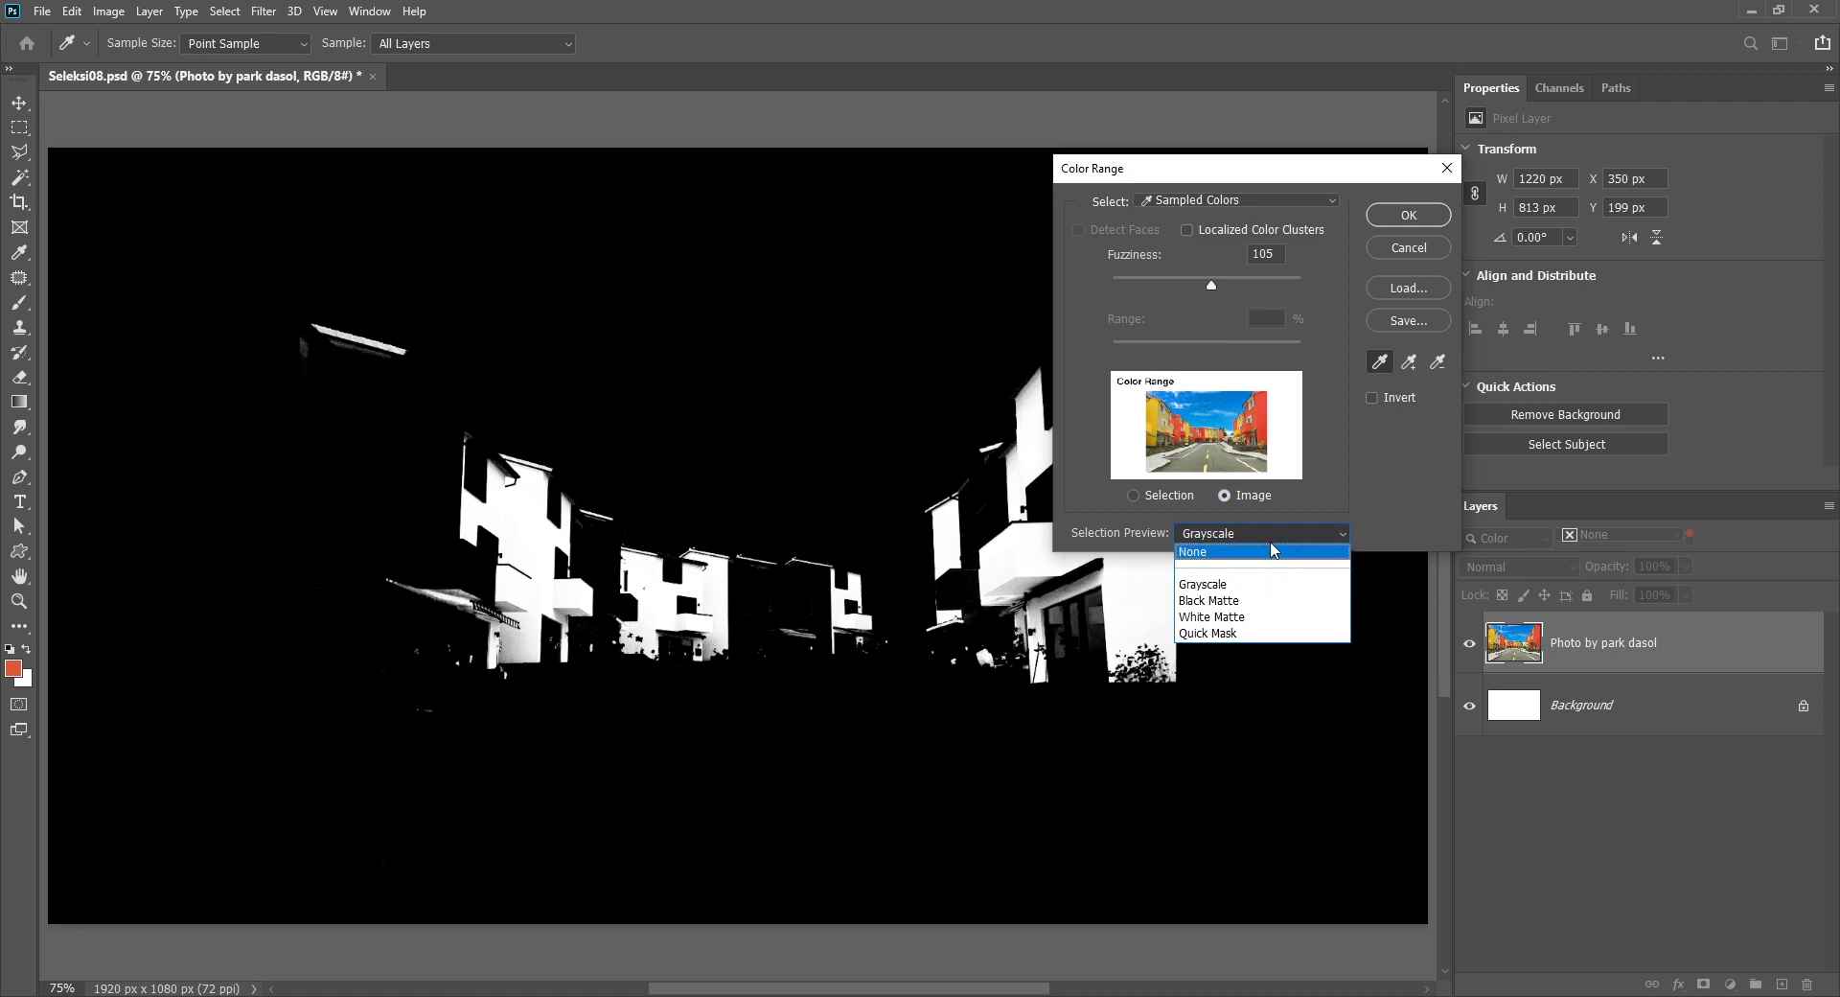
left_click(1238, 553)
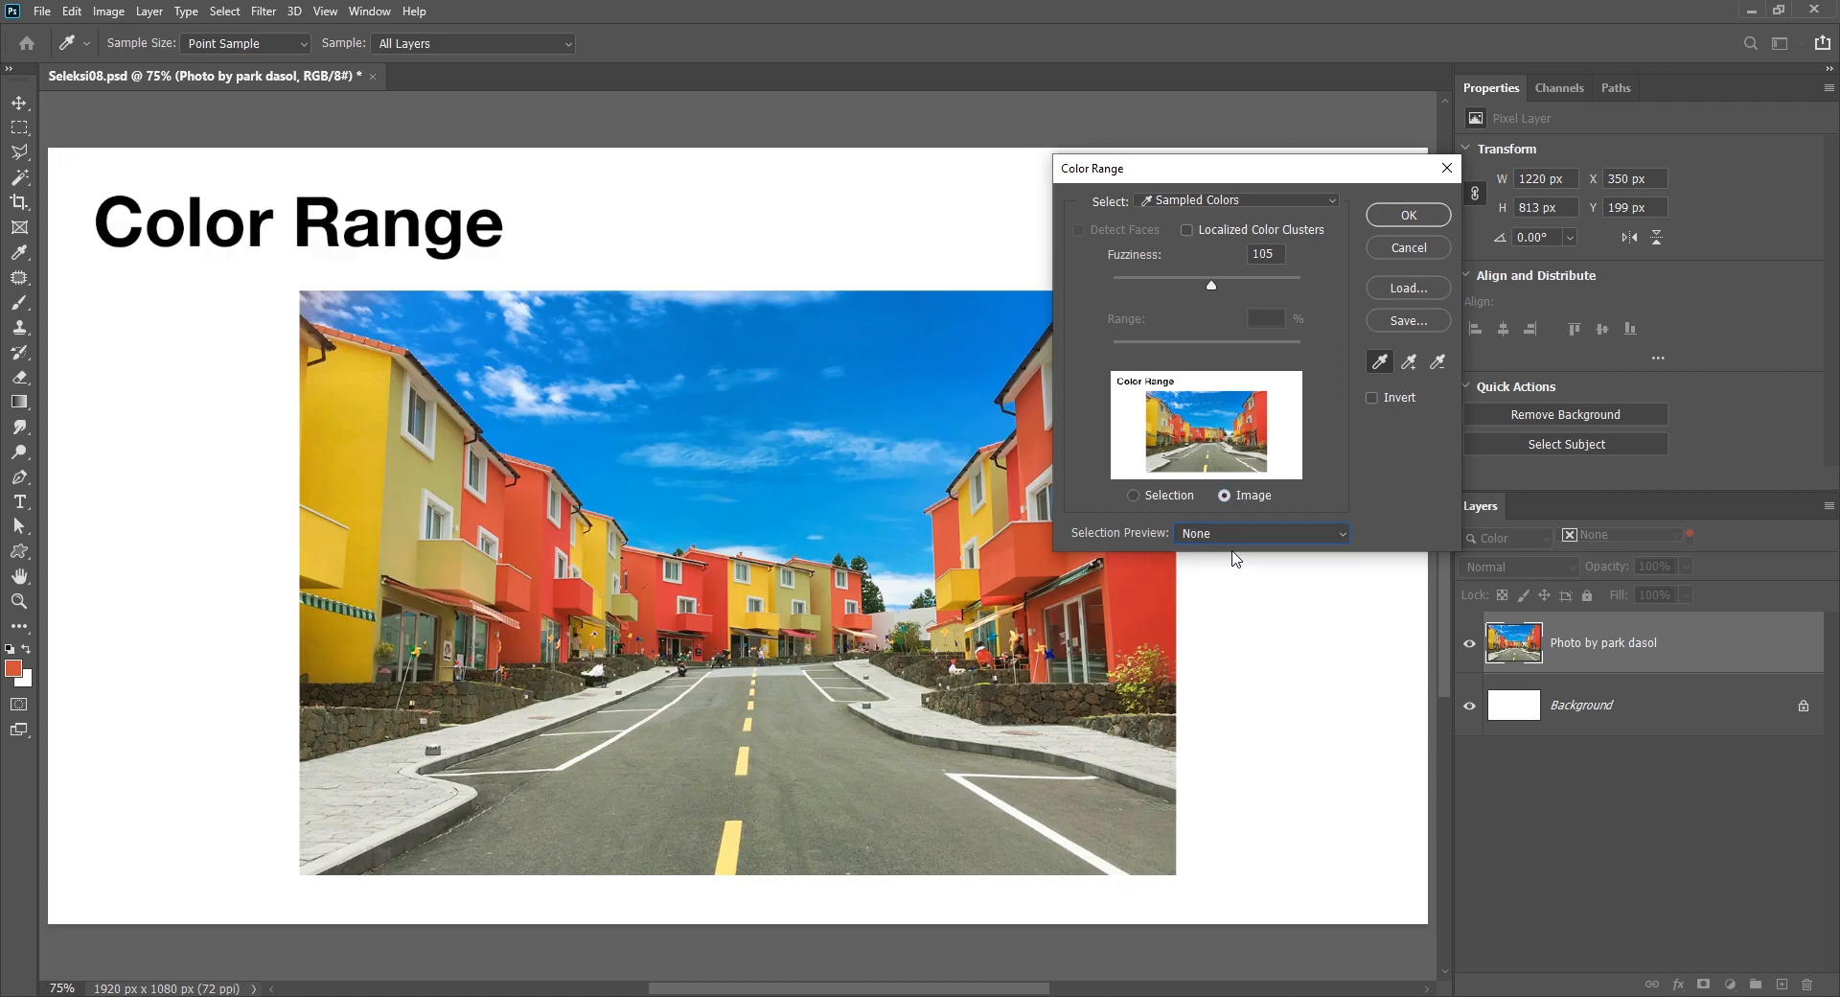
left_click(1239, 533)
left_click(1234, 583)
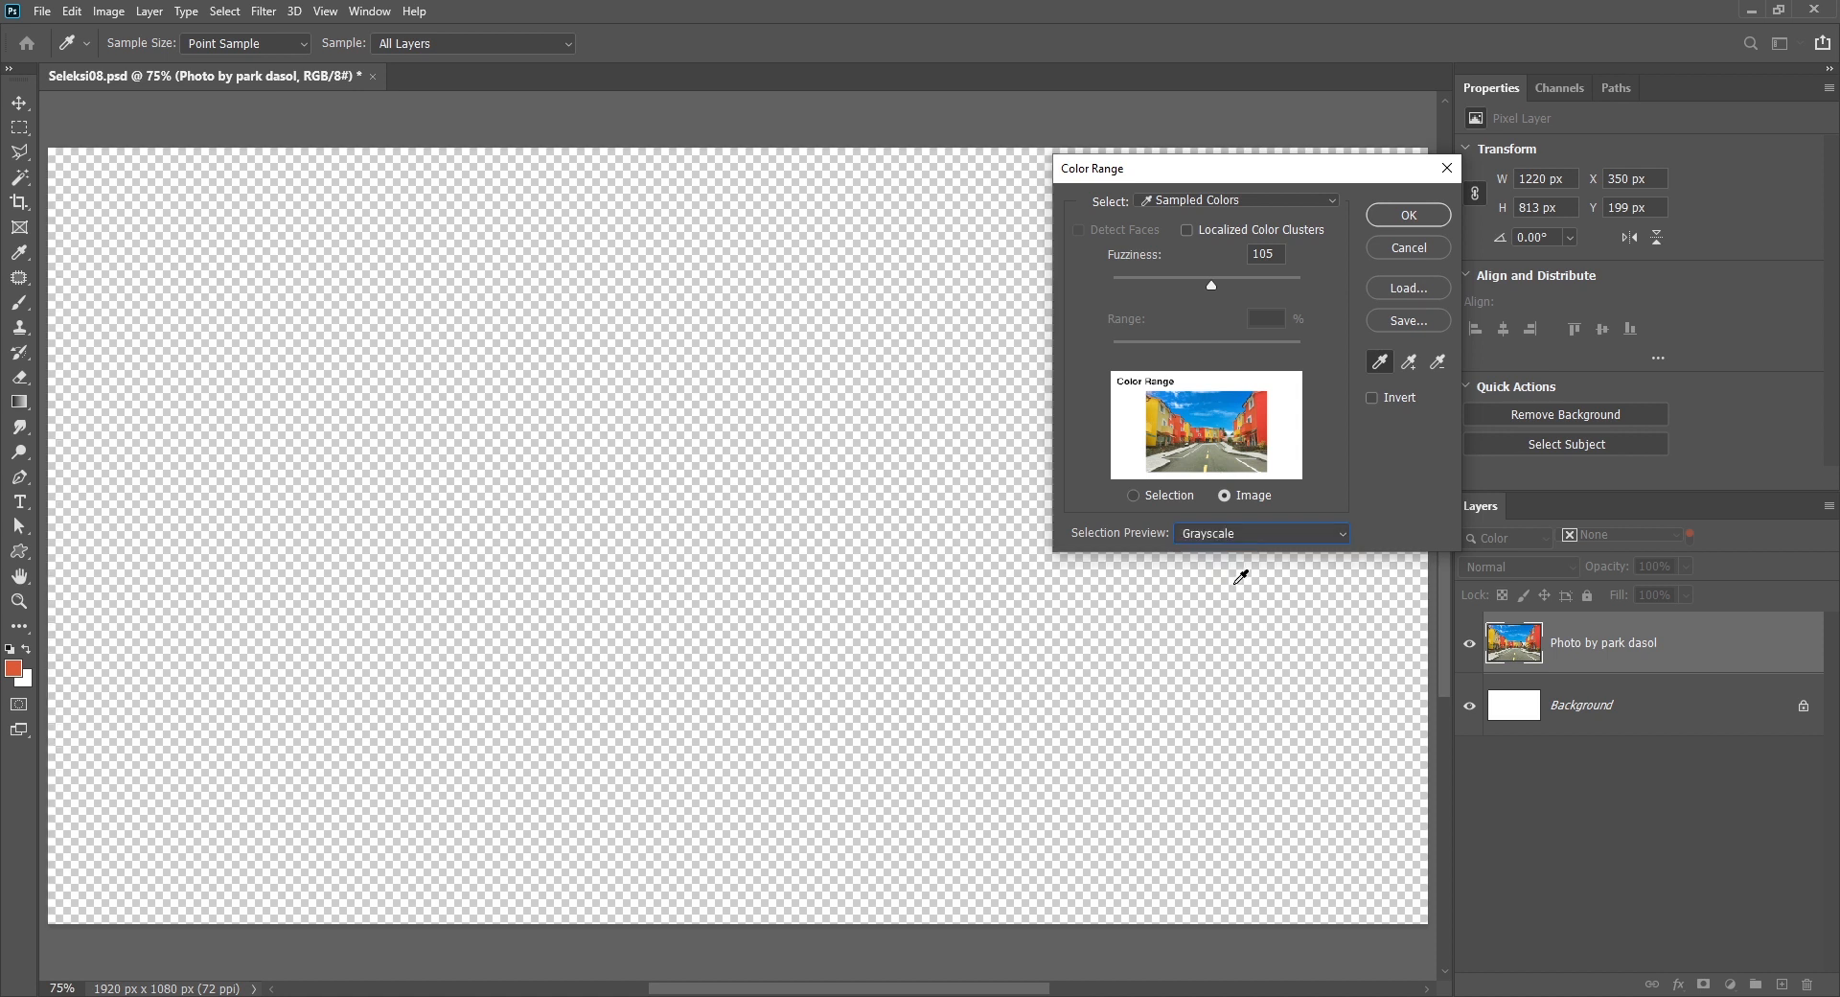
left_click(1327, 532)
left_click(1260, 605)
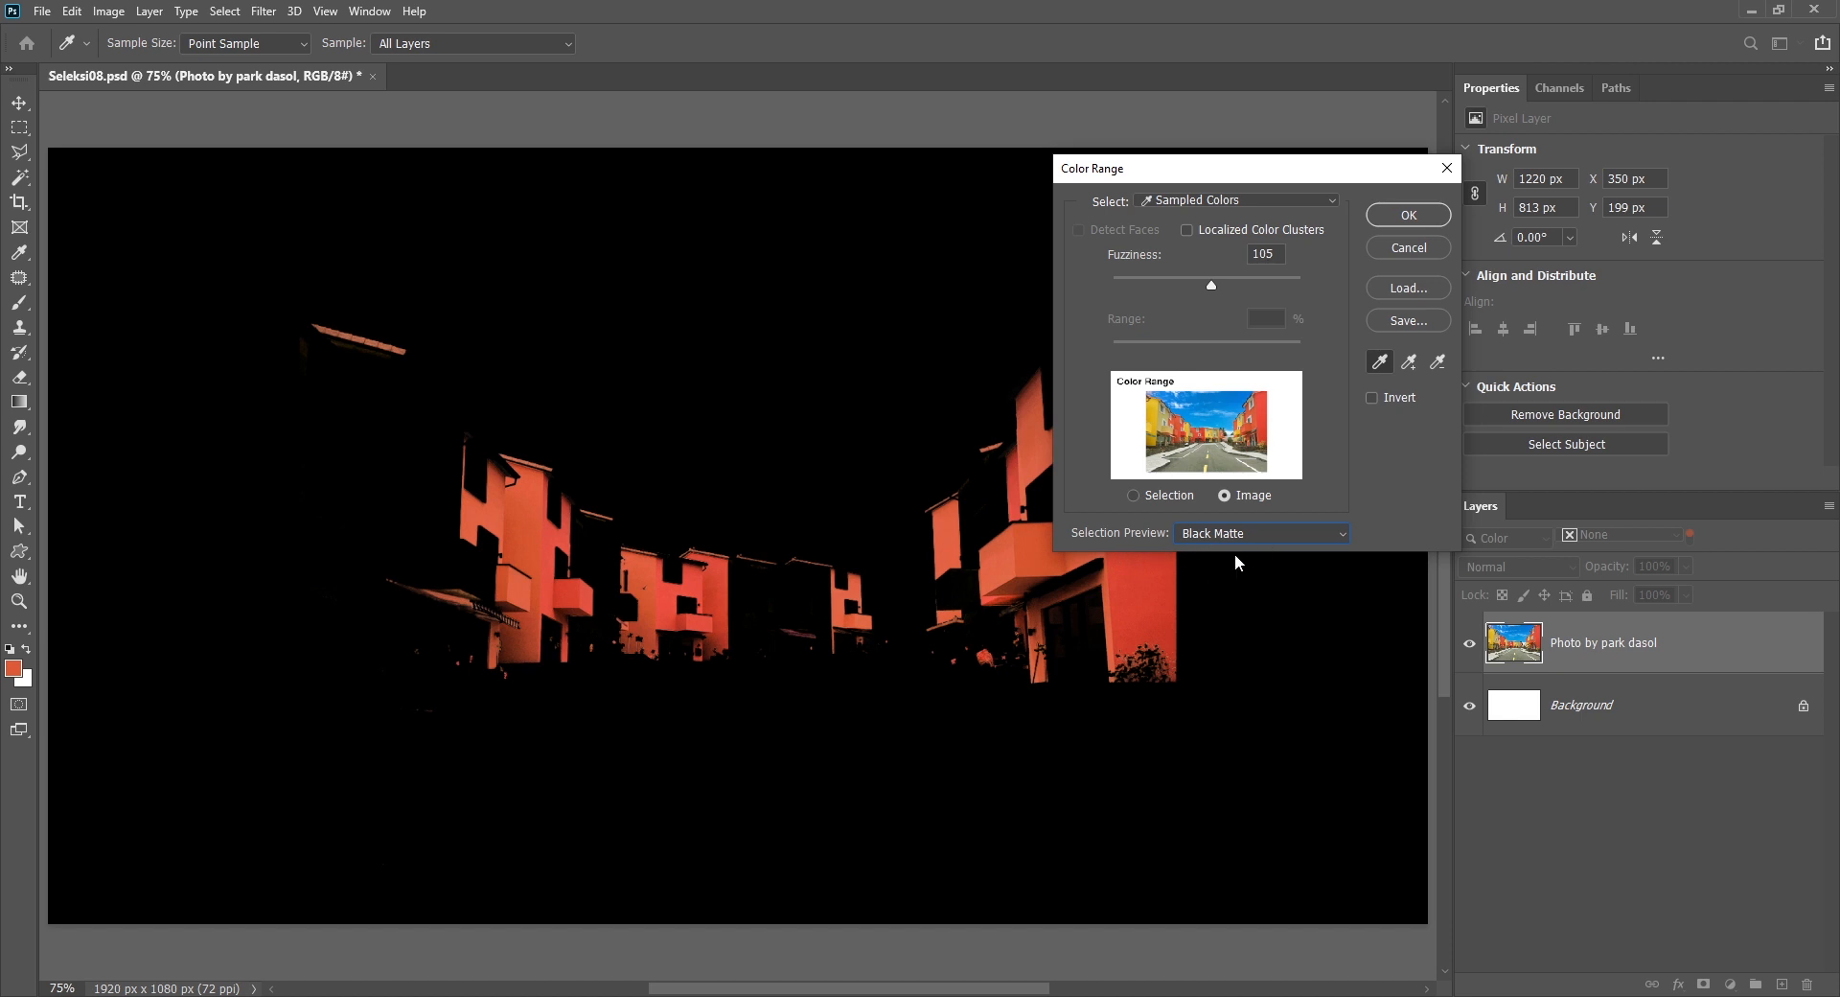
left_click(1235, 541)
left_click(1235, 541)
left_click(1235, 541)
left_click(1233, 614)
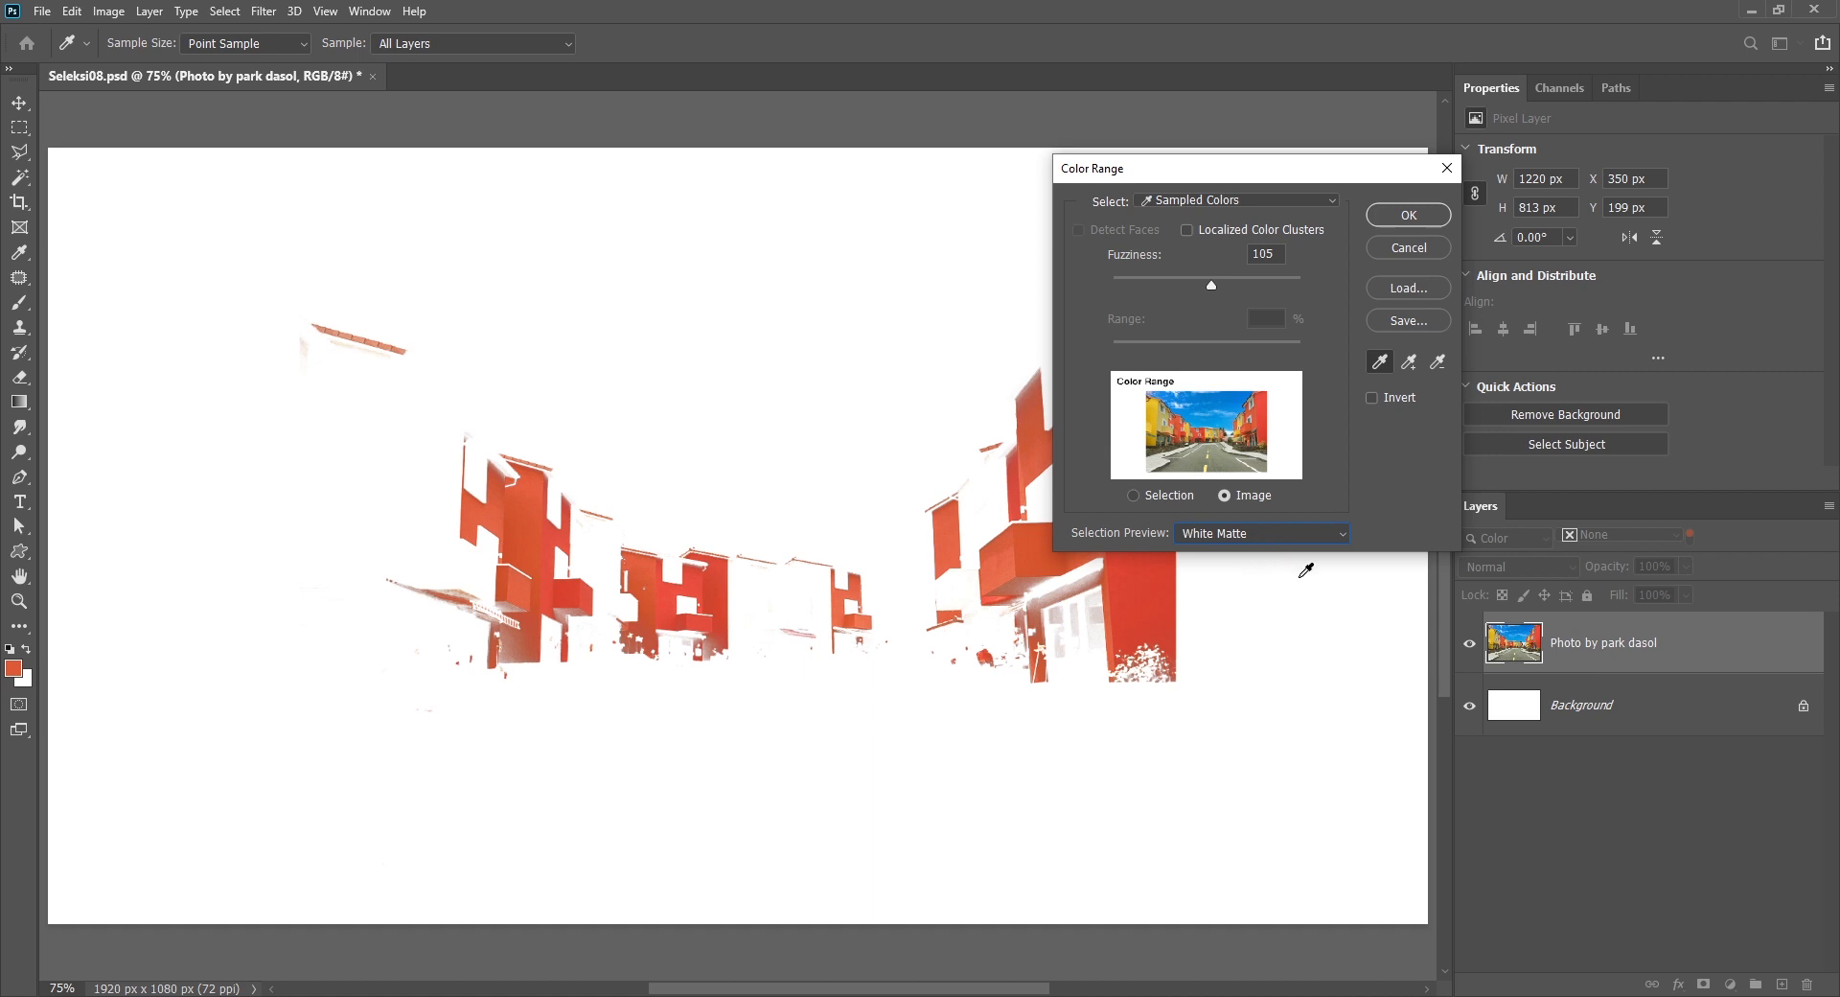
left_click(1251, 534)
left_click(1238, 629)
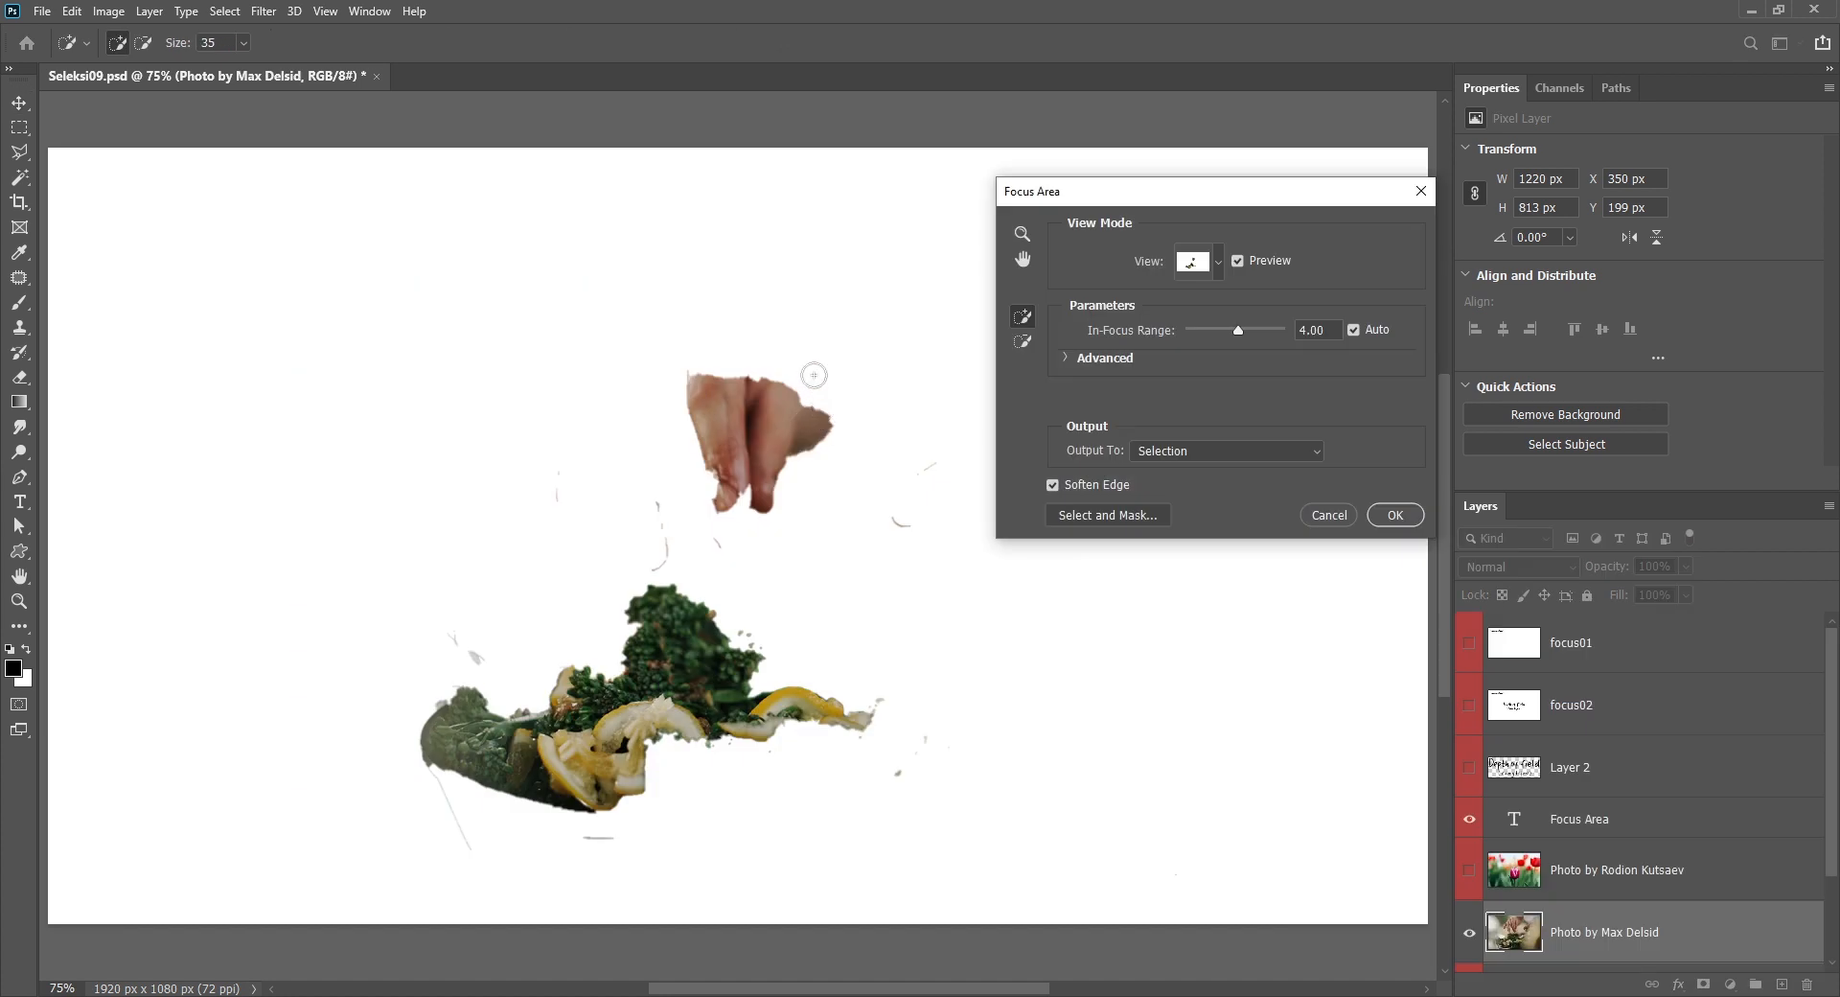
- In the cooking photo, brush the upper hand into the Focus Area selection, and outline the fingers with the Object Selection lasso
mouse_move(720, 356)
left_mouse_down()
mouse_move(801, 321)
mouse_move(849, 397)
mouse_move(879, 398)
mouse_move(834, 448)
mouse_move(770, 471)
mouse_move(701, 469)
mouse_move(681, 400)
mouse_move(644, 388)
mouse_move(636, 411)
left_mouse_up()
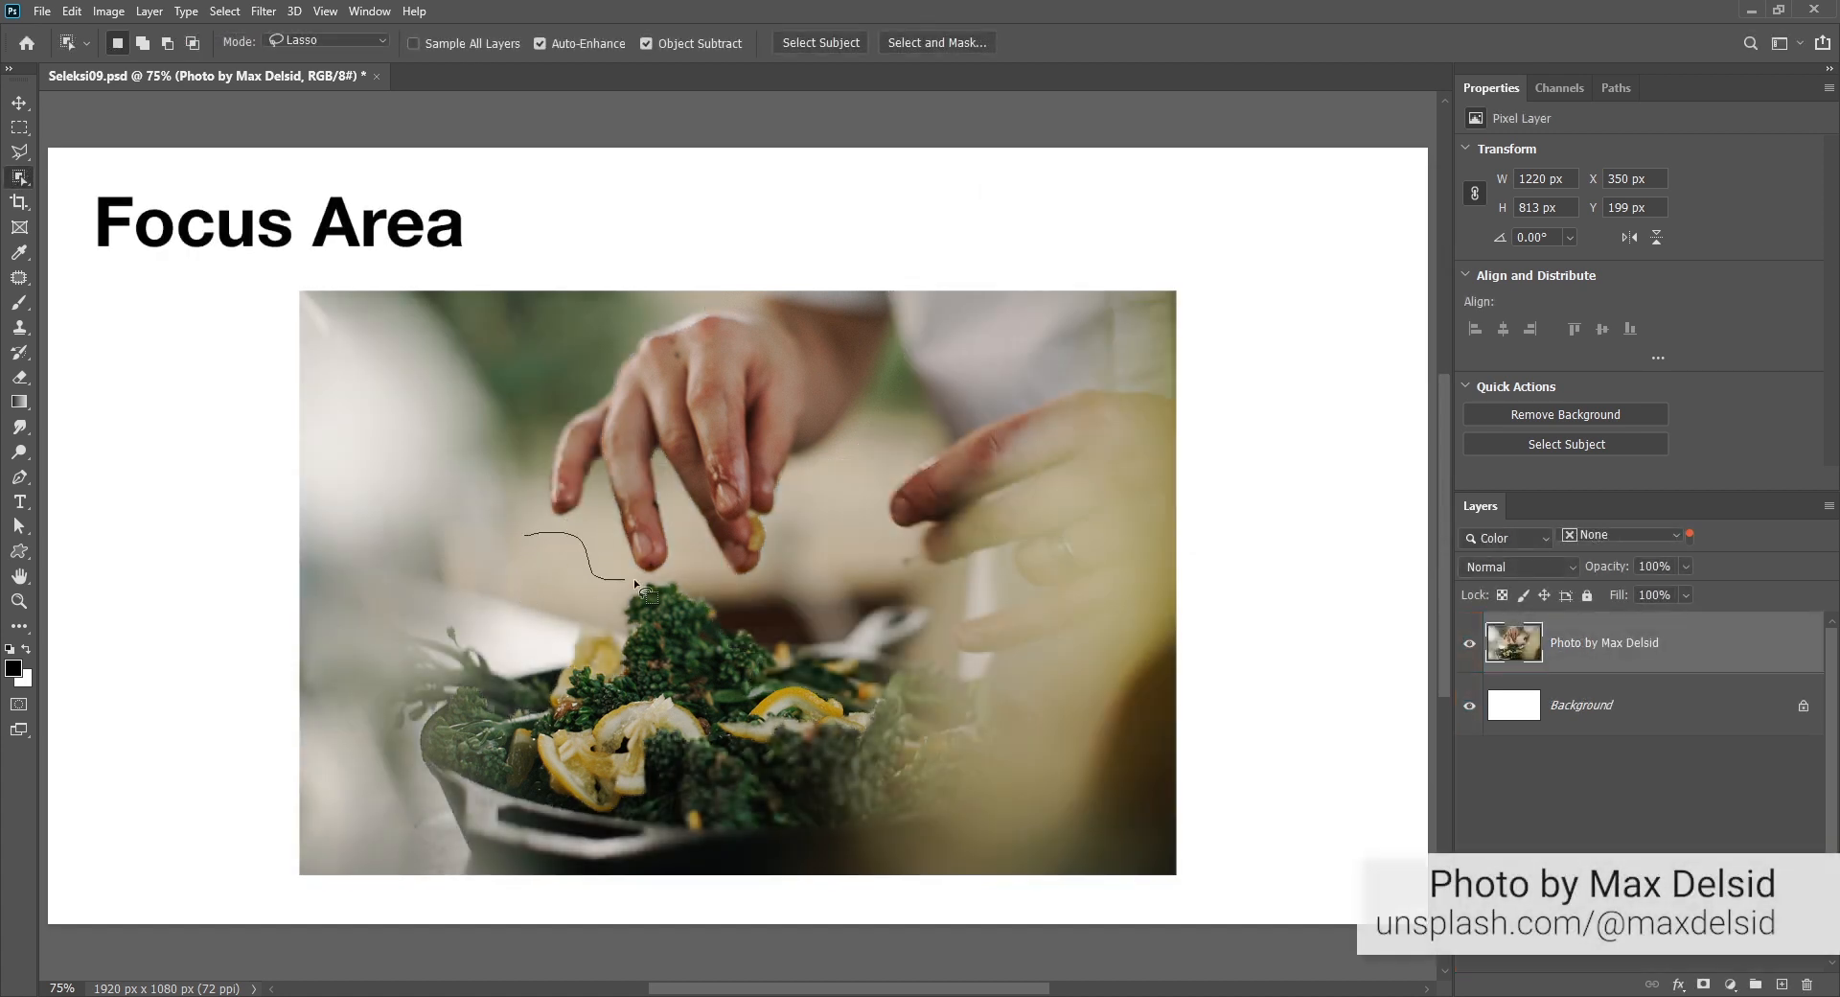
mouse_move(634, 577)
left_mouse_down()
mouse_move(723, 584)
mouse_move(801, 551)
mouse_move(863, 355)
mouse_move(747, 280)
mouse_move(515, 435)
left_mouse_up()
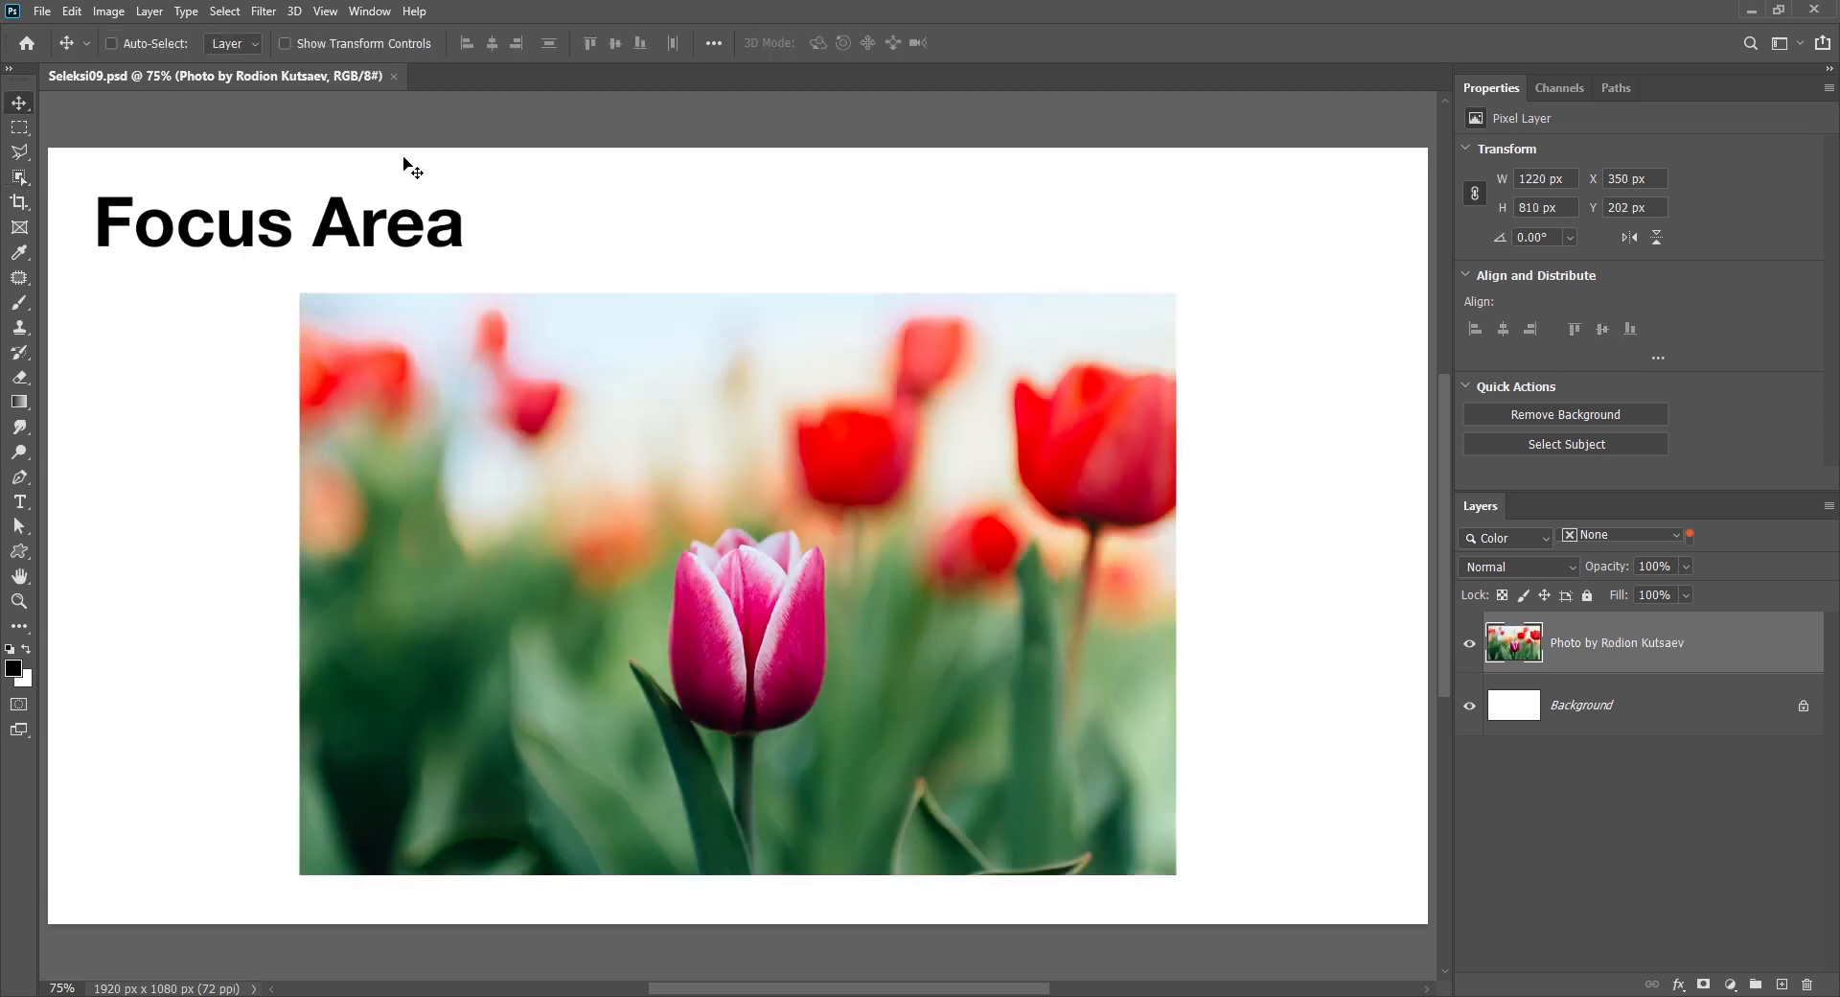
- Run Focus Area on the tulip photo, lower the In-Focus Range to 0.00 and bring it back up to 4.07
left_click(224, 10)
left_click(276, 222)
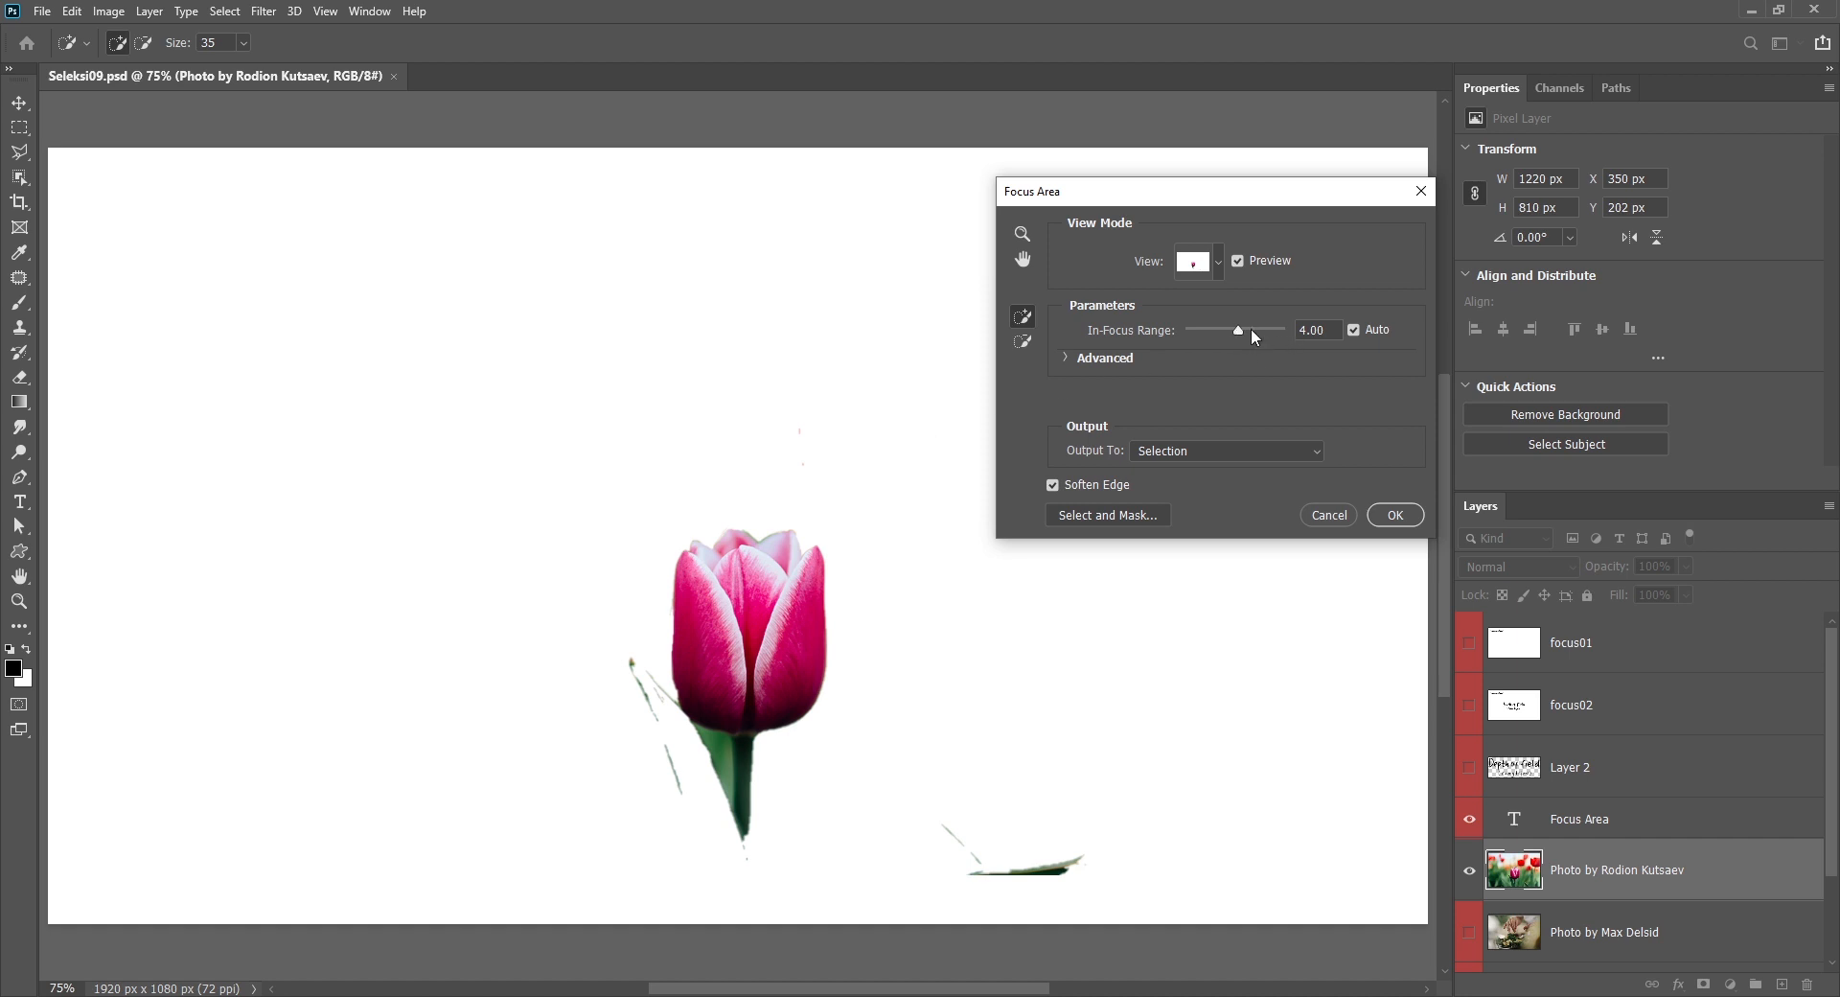
left_click_drag(1239, 330, 1148, 325)
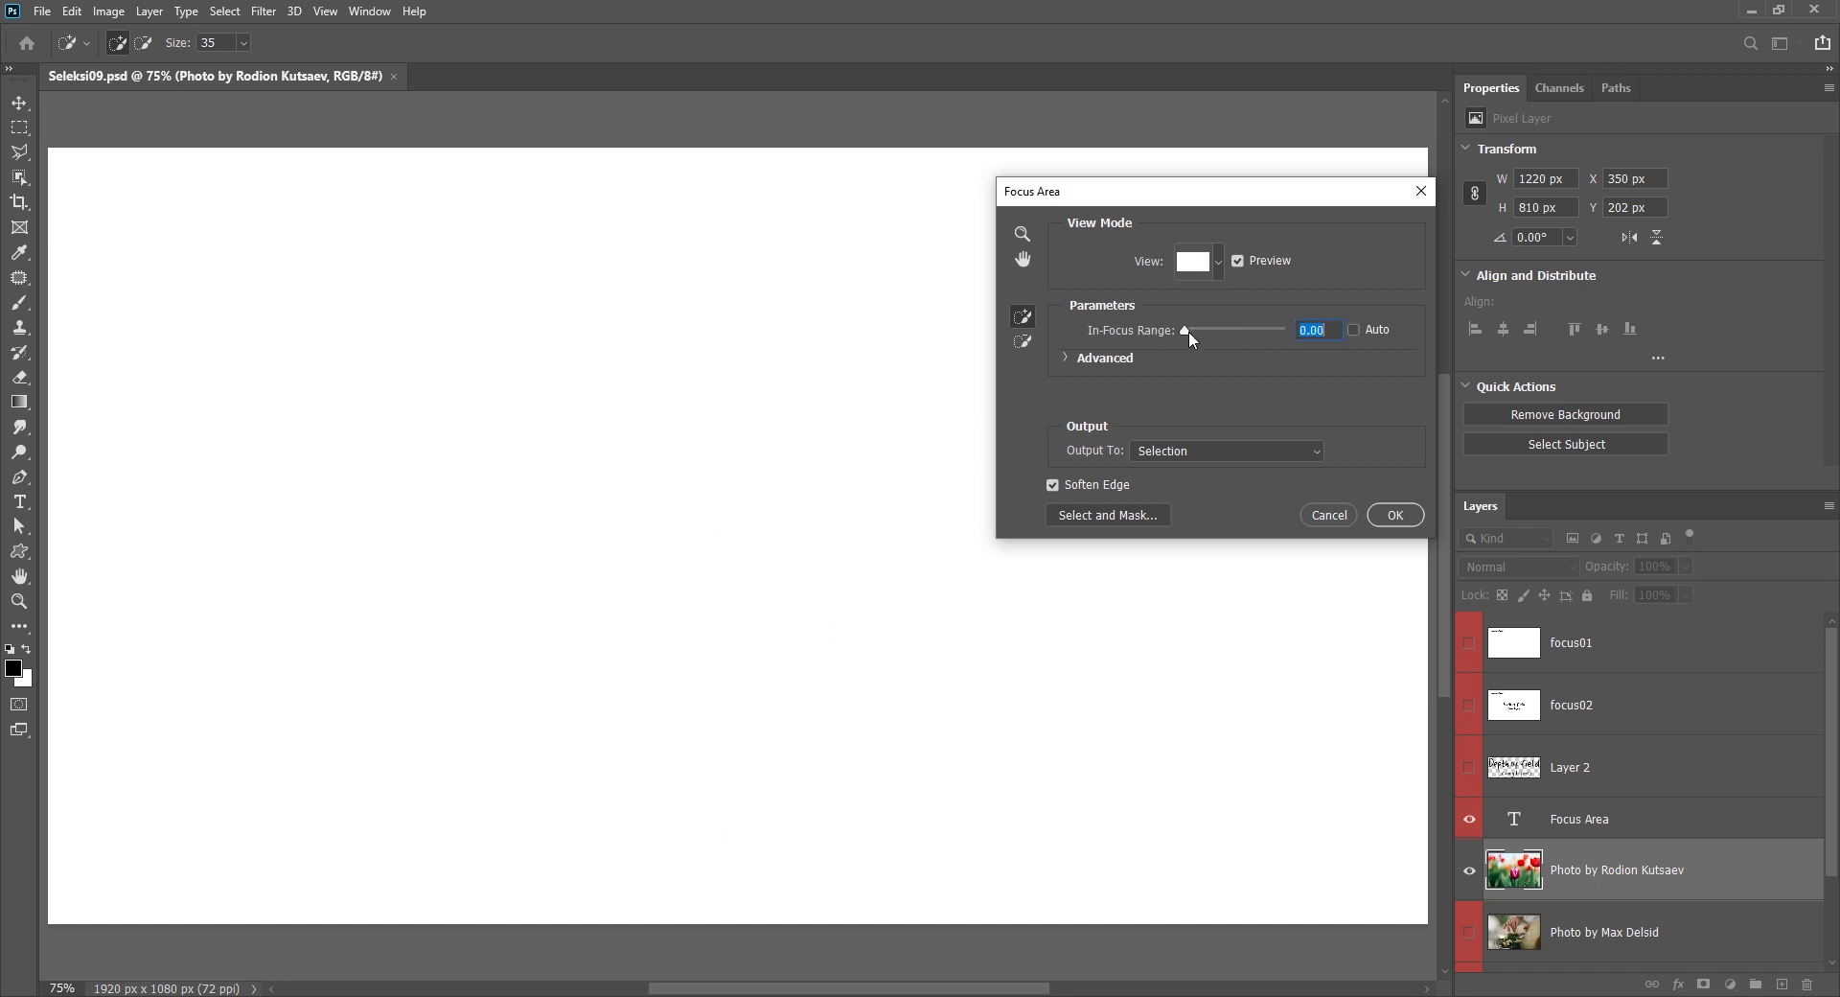
left_click_drag(1189, 336, 1213, 337)
mouse_move(1255, 329)
left_mouse_down()
mouse_move(1217, 332)
mouse_move(1266, 334)
mouse_move(1238, 333)
left_mouse_up()
- Compare the Focus Area view modes from Marching Ants through Reveal Layer and set the view to Overlay
left_click(1218, 262)
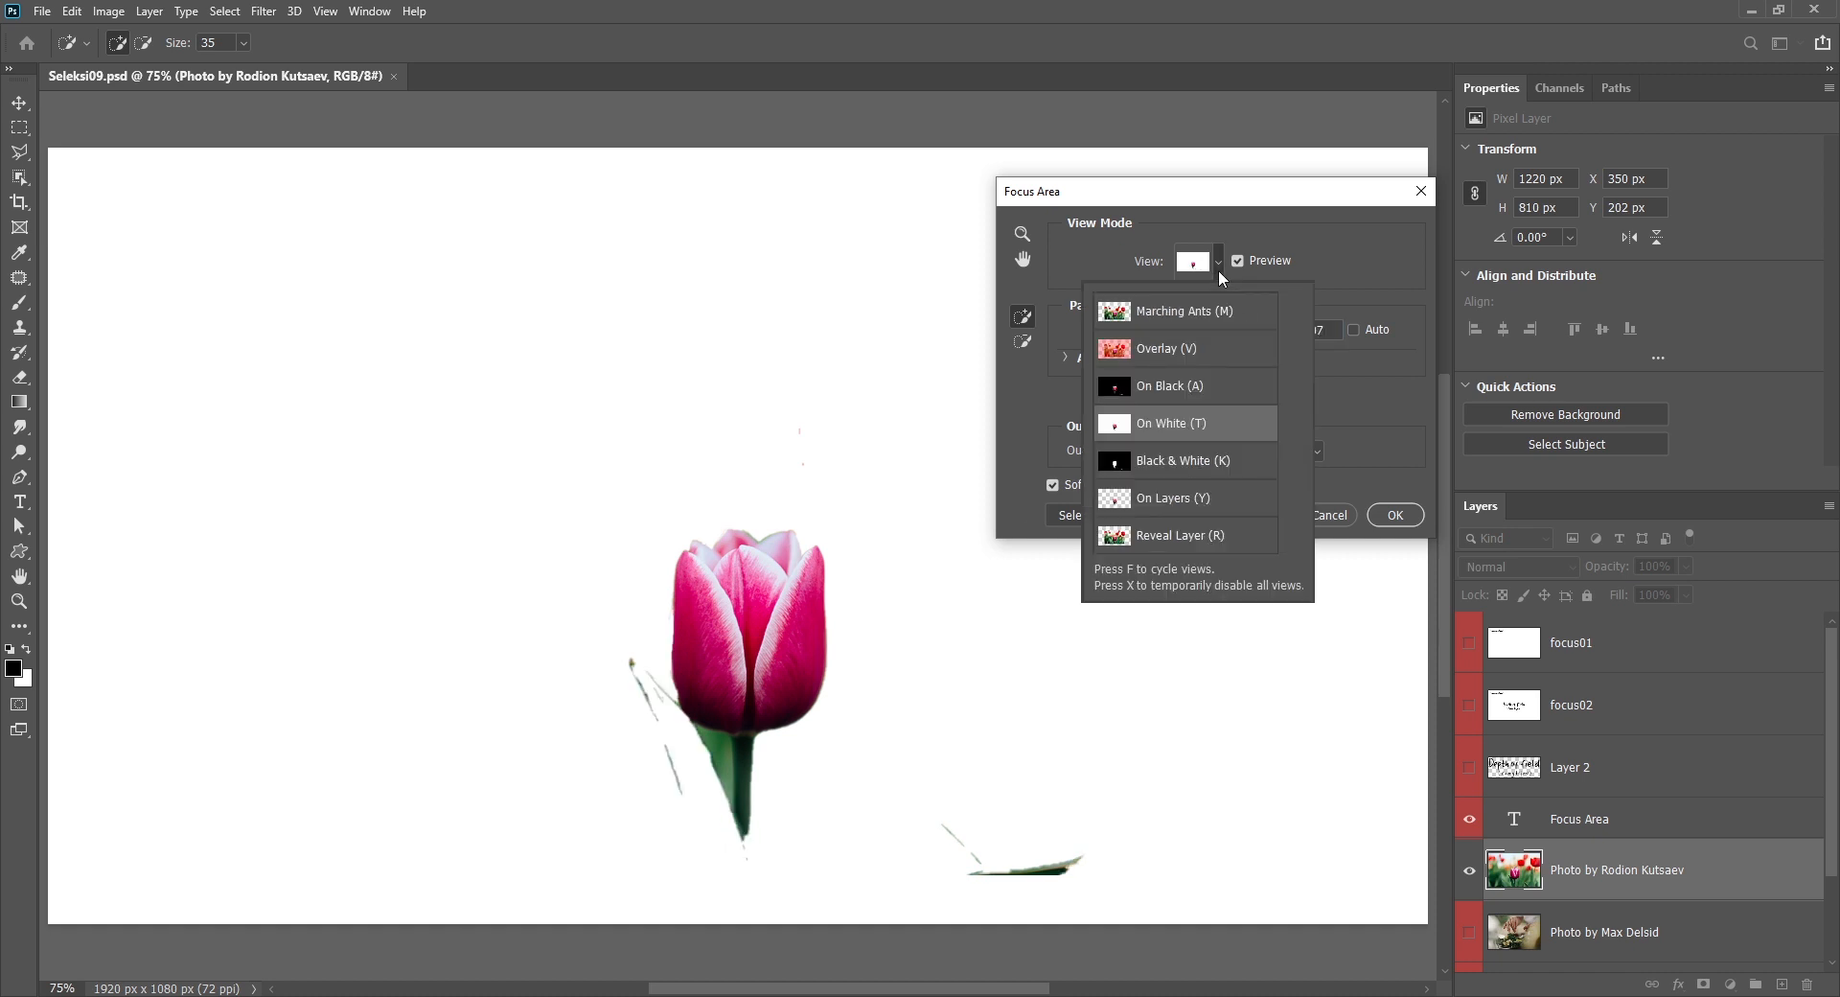
left_click(1238, 316)
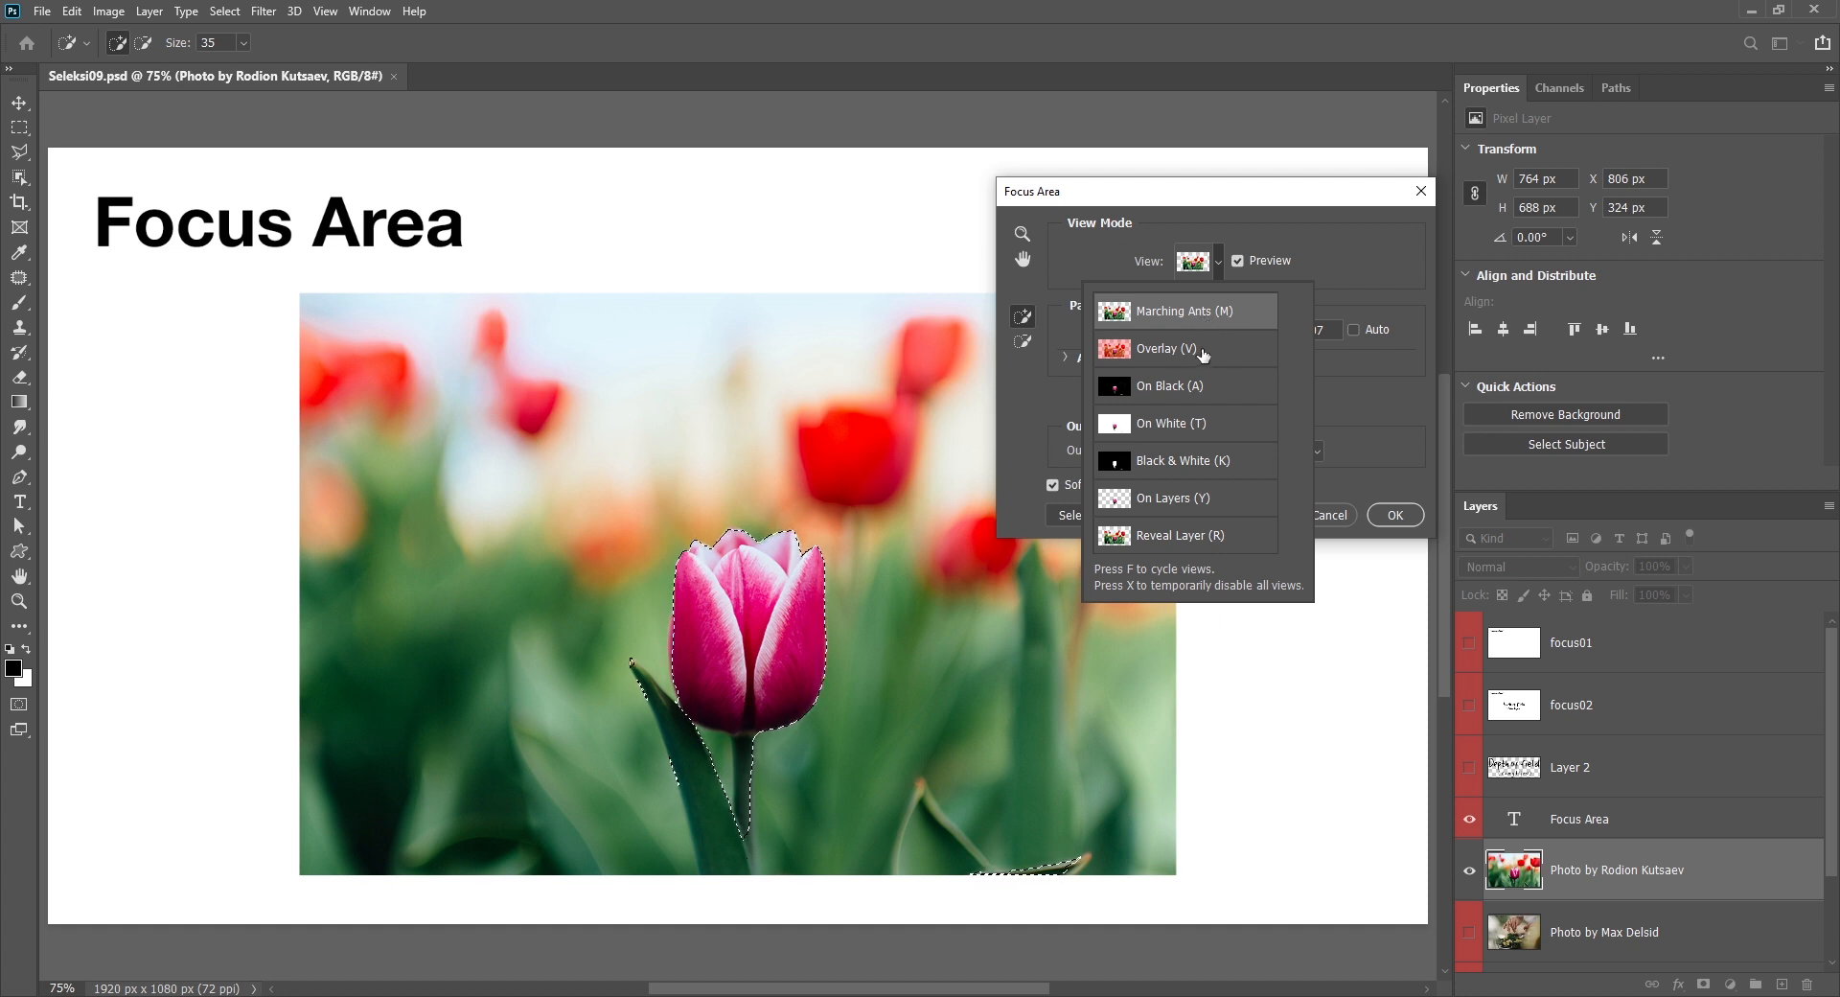
left_click(1204, 354)
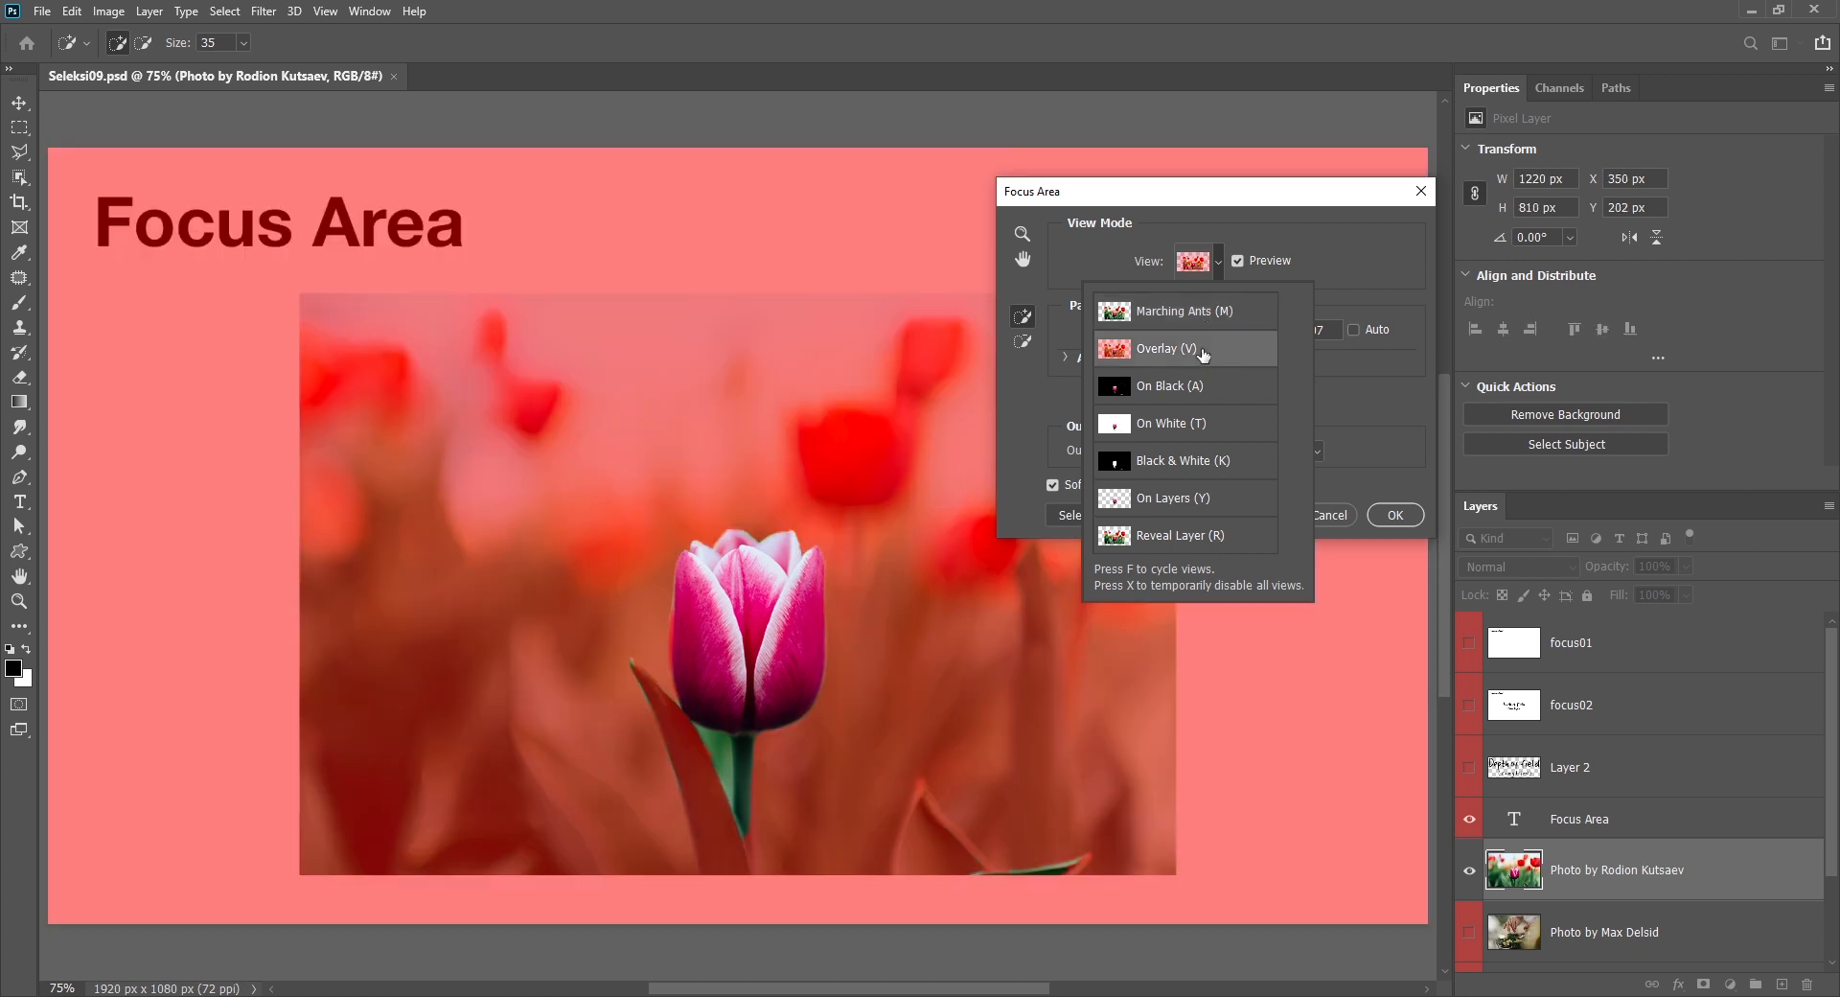
left_click(1211, 399)
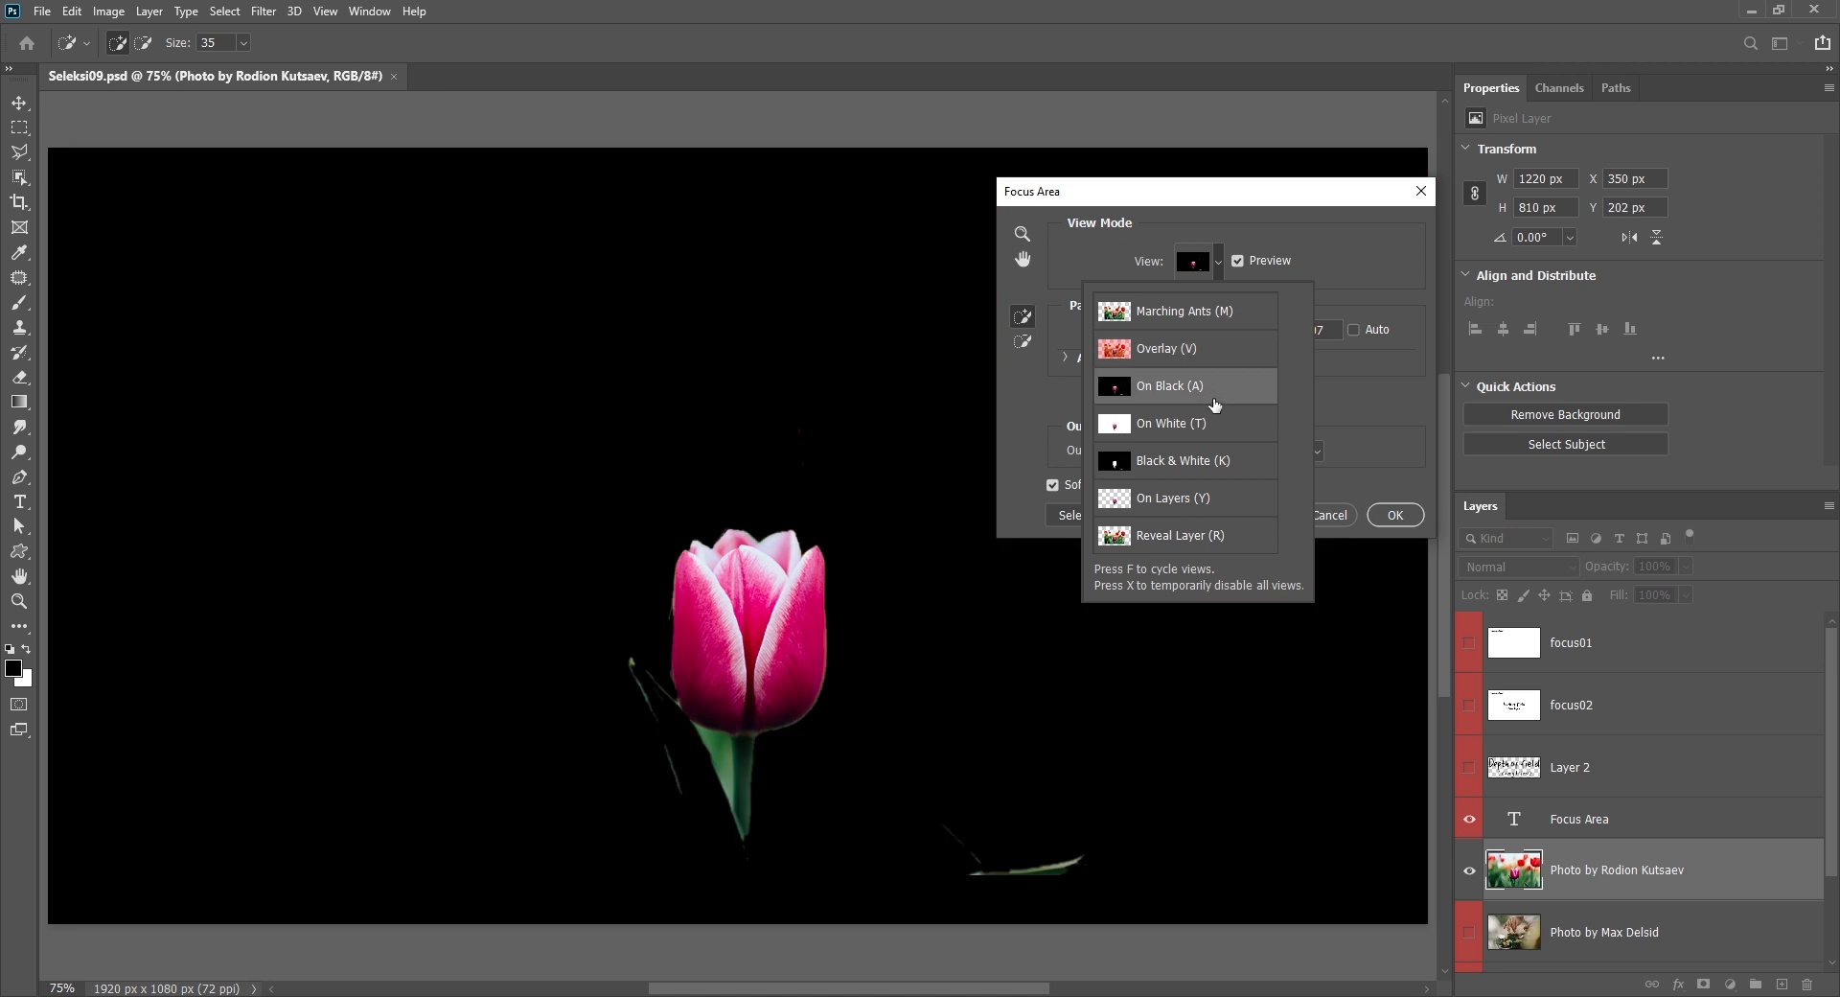
left_click(1201, 428)
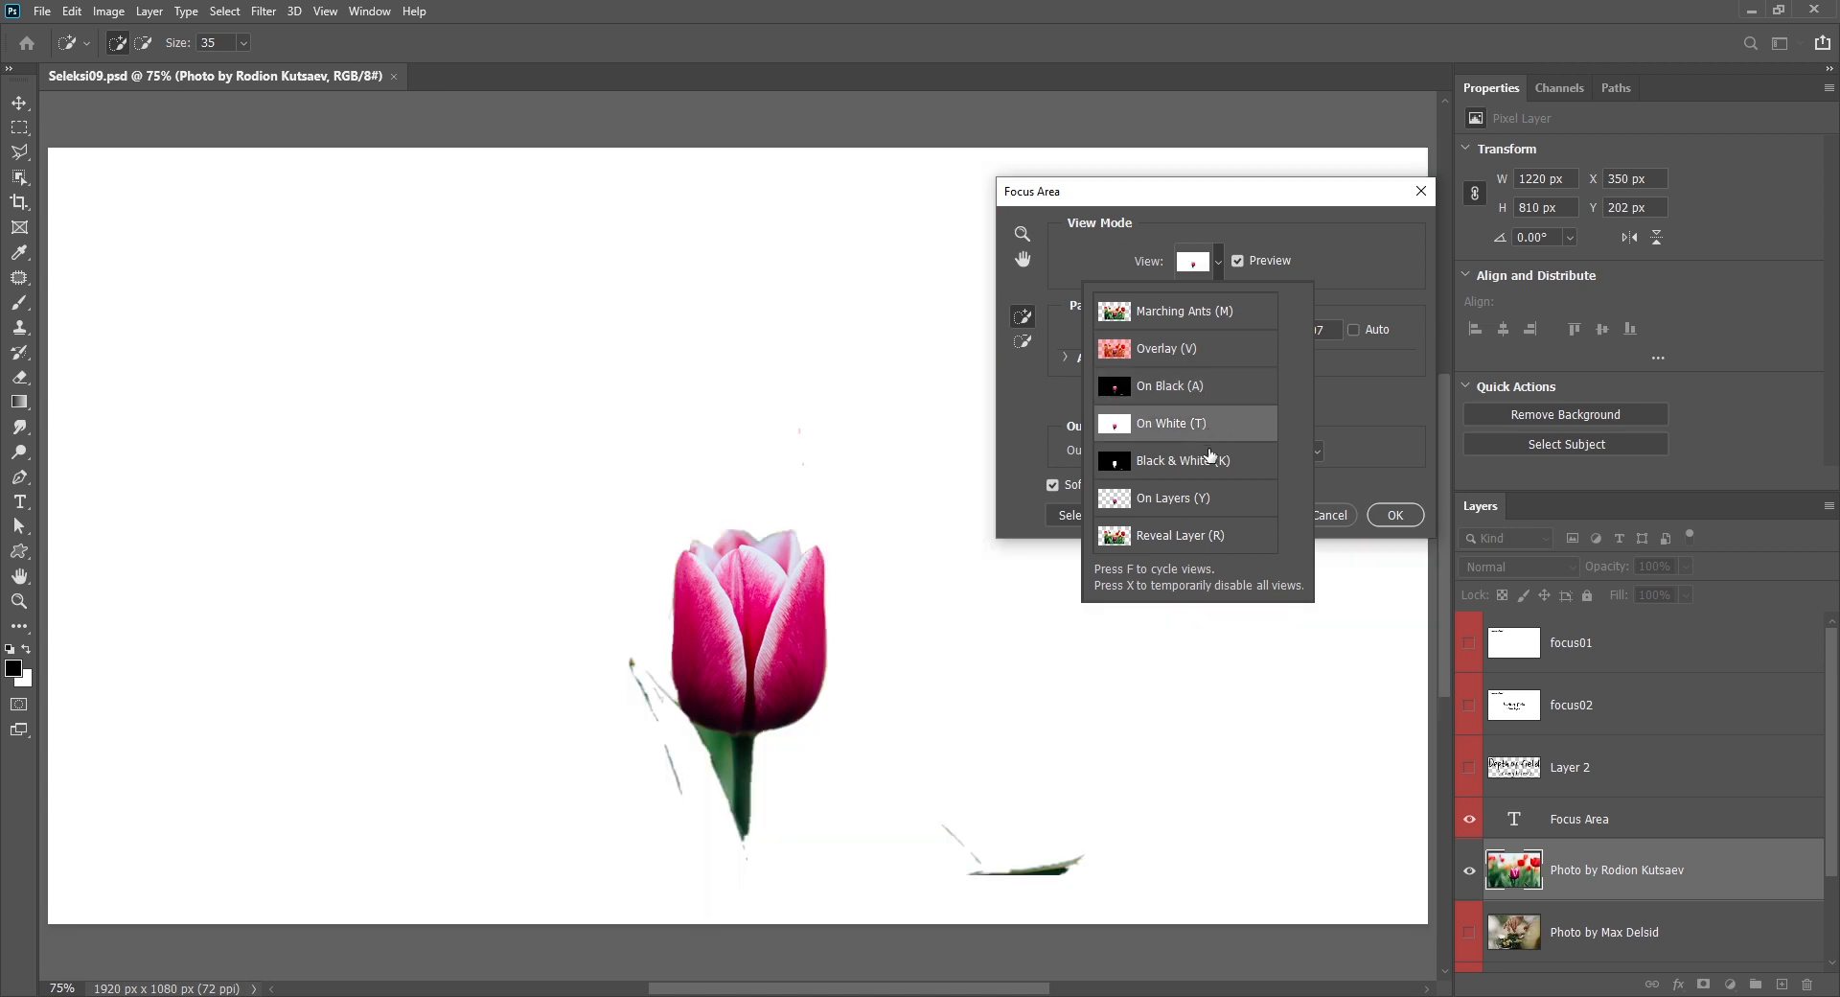
left_click(1207, 464)
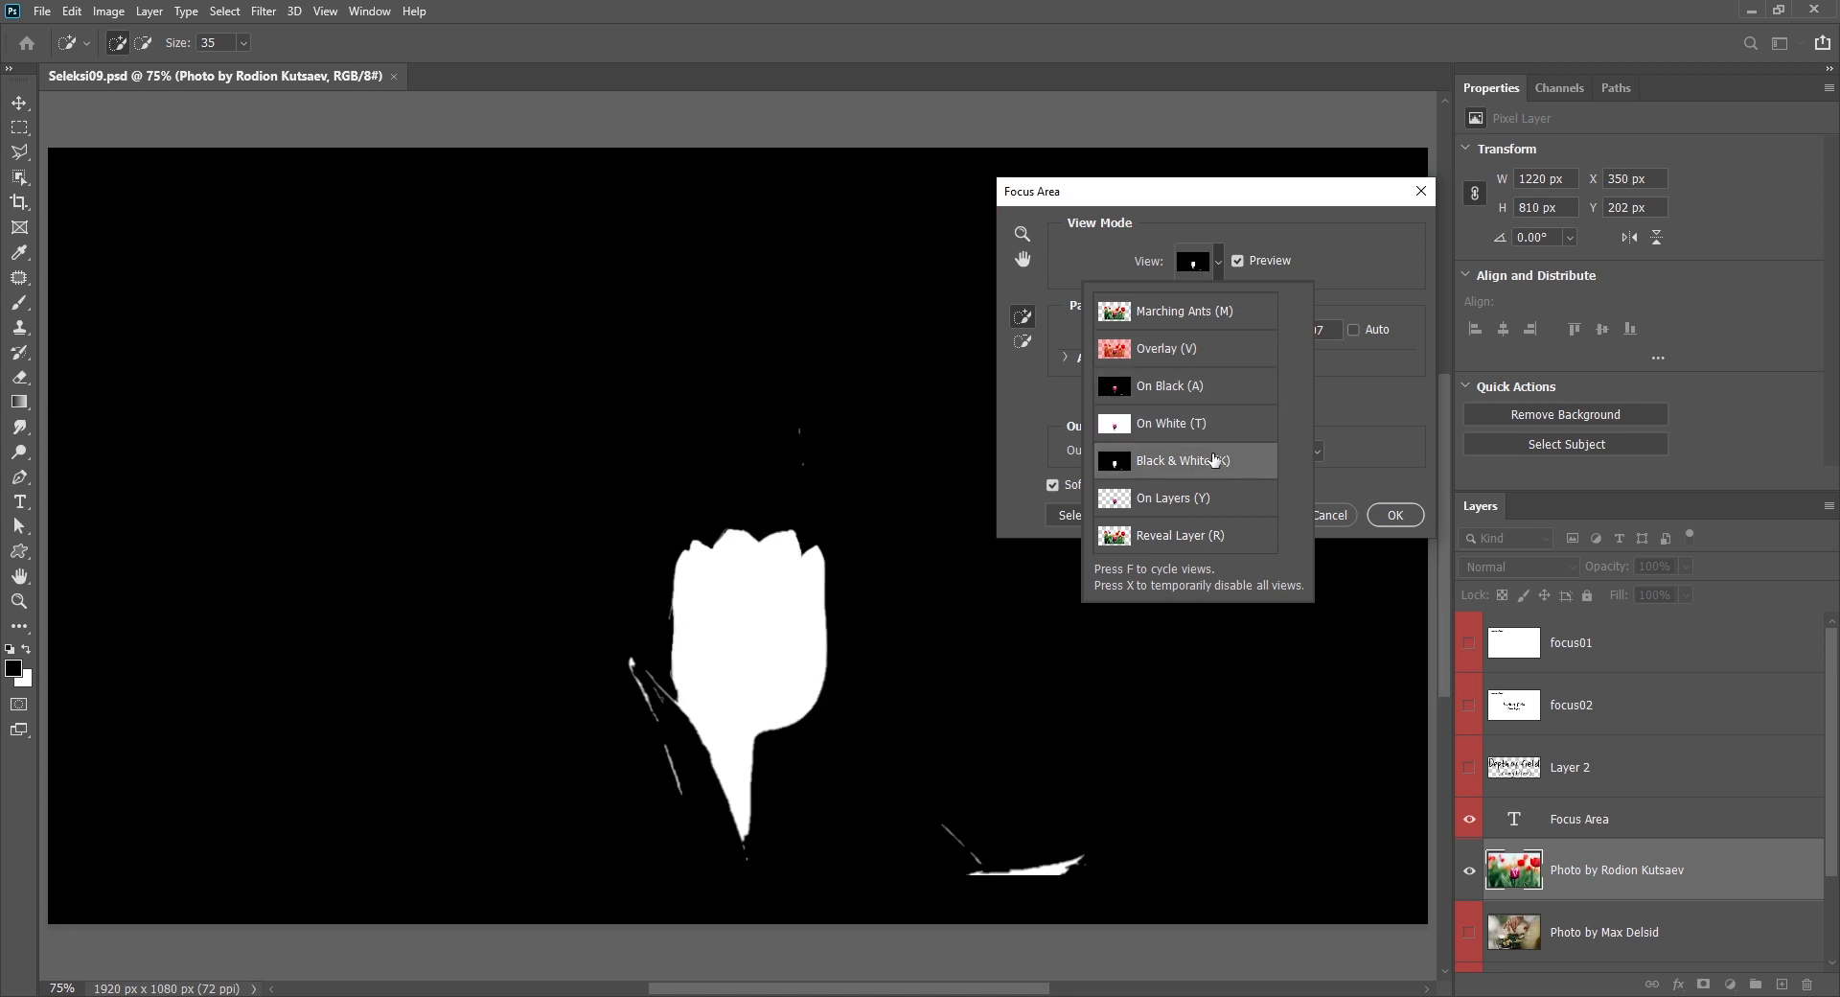
left_click(1221, 510)
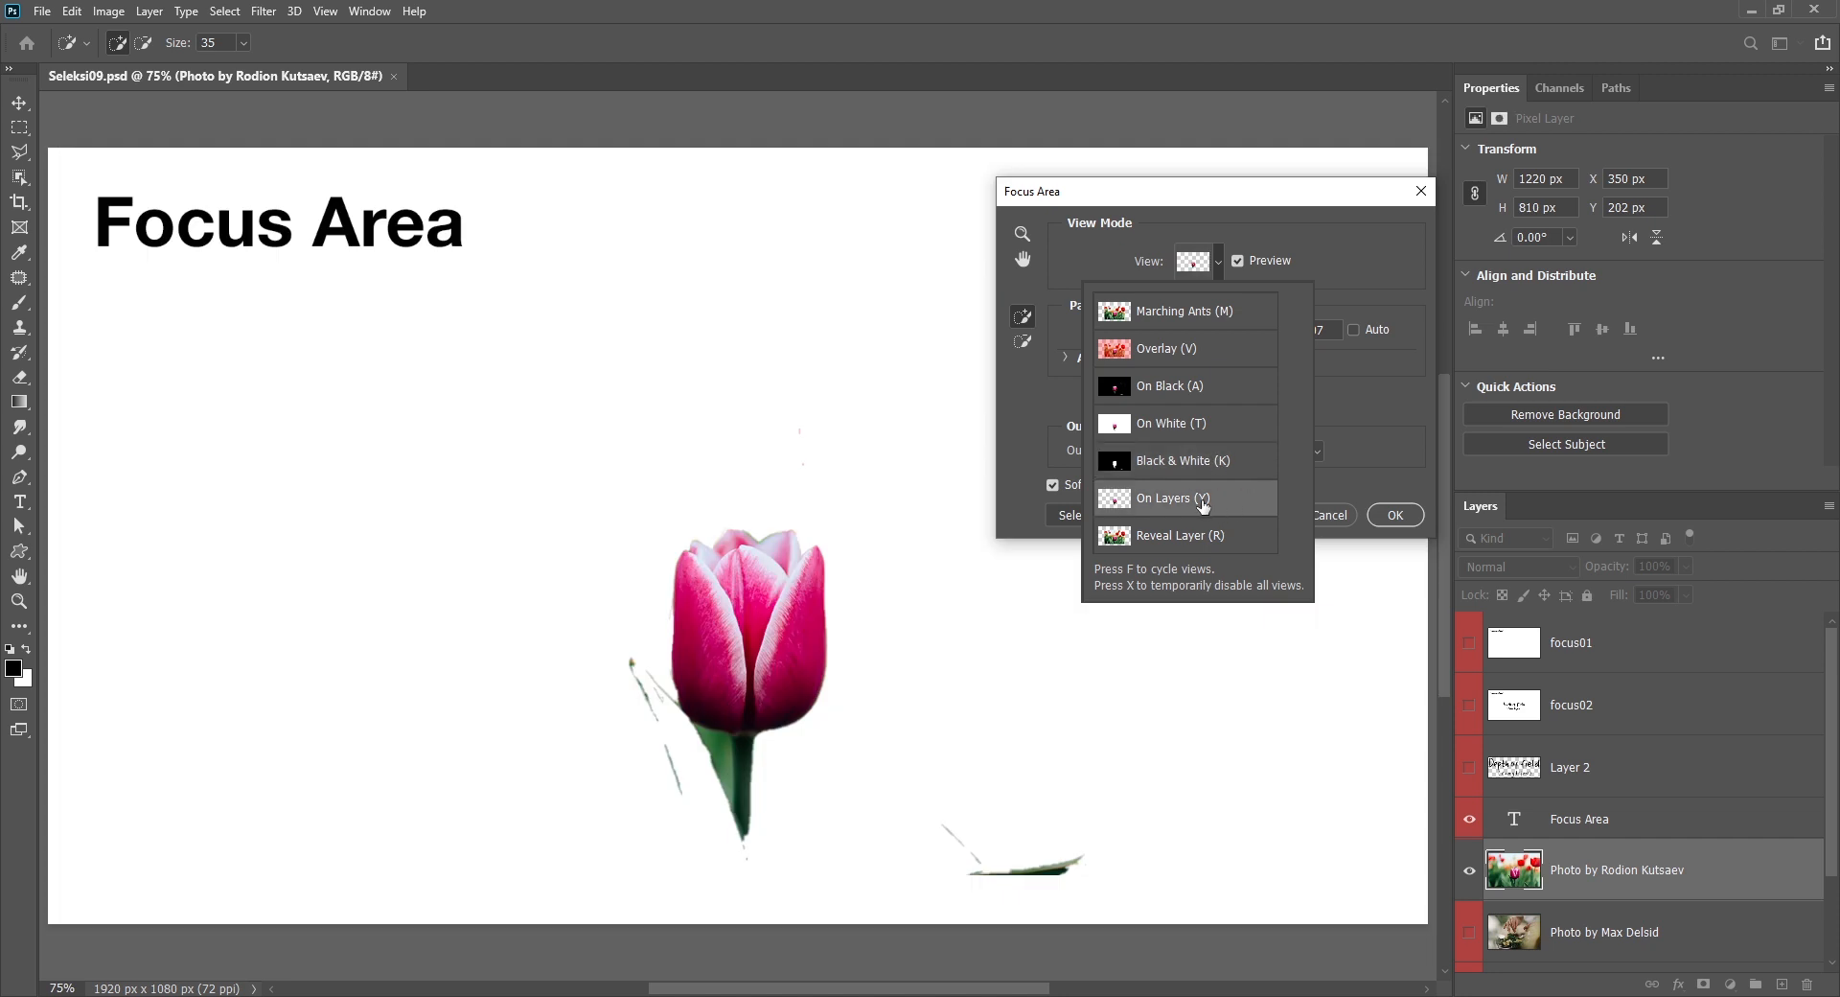
left_click(1205, 539)
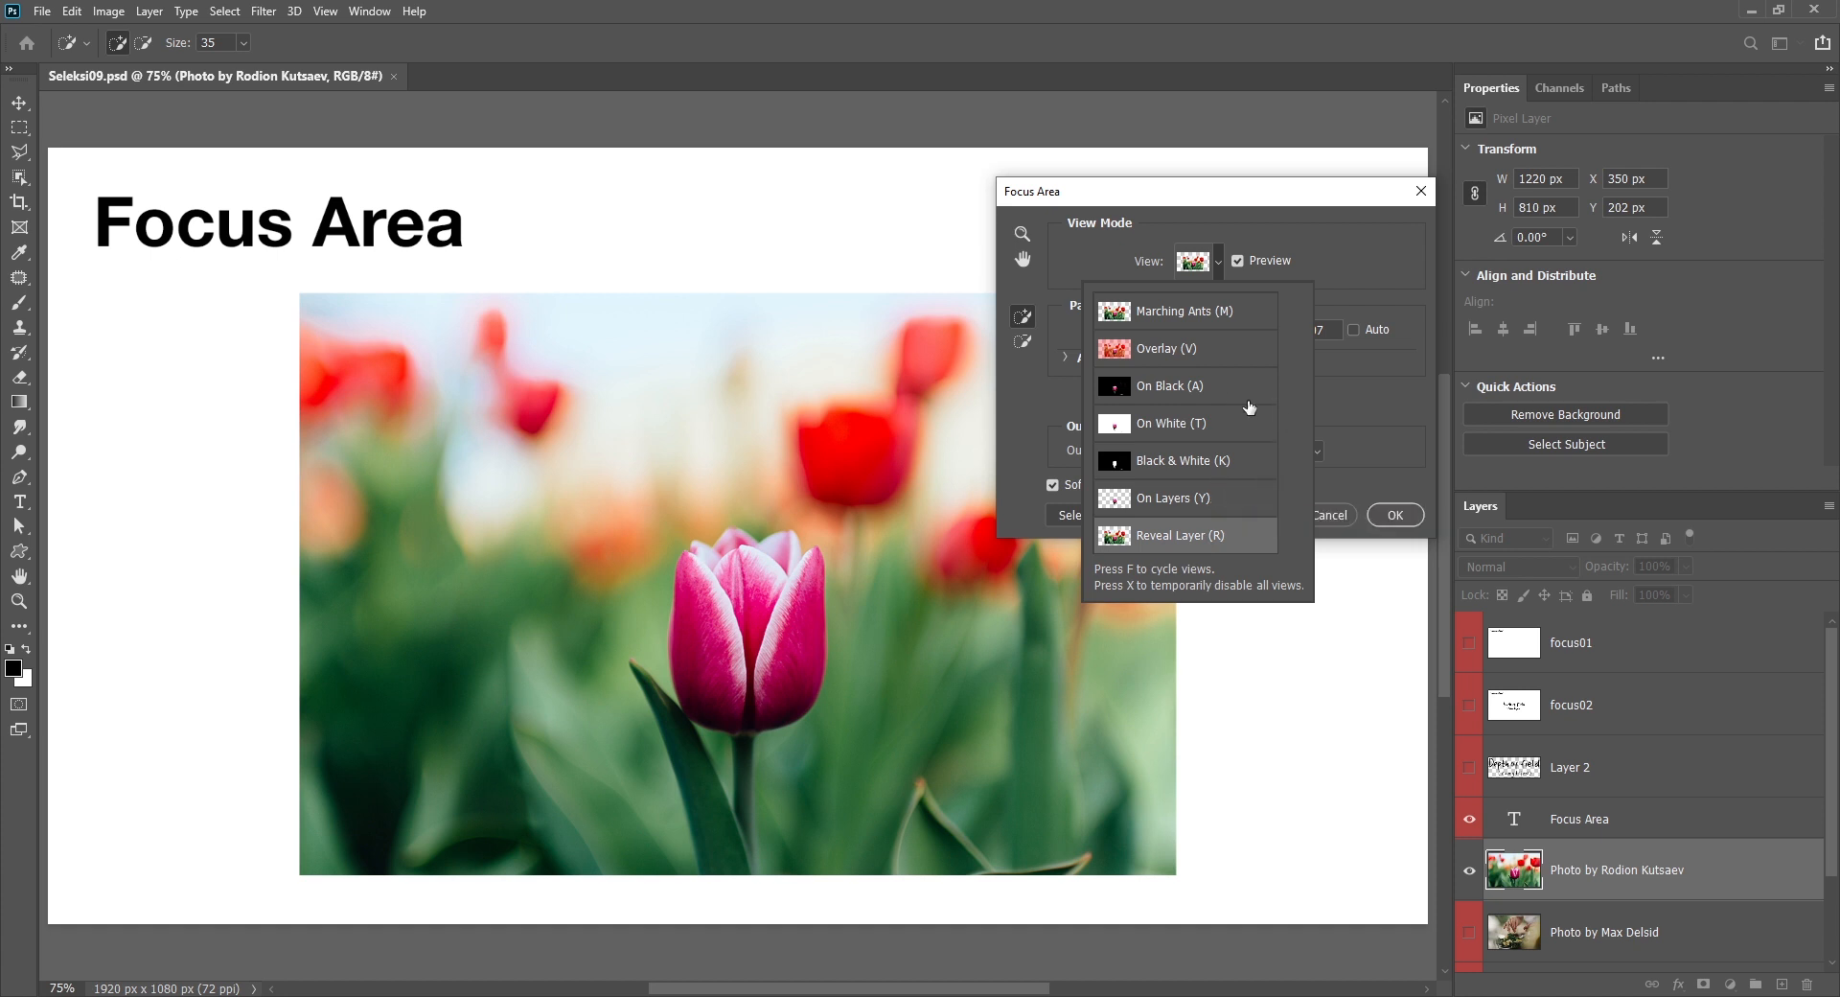
left_click(1234, 354)
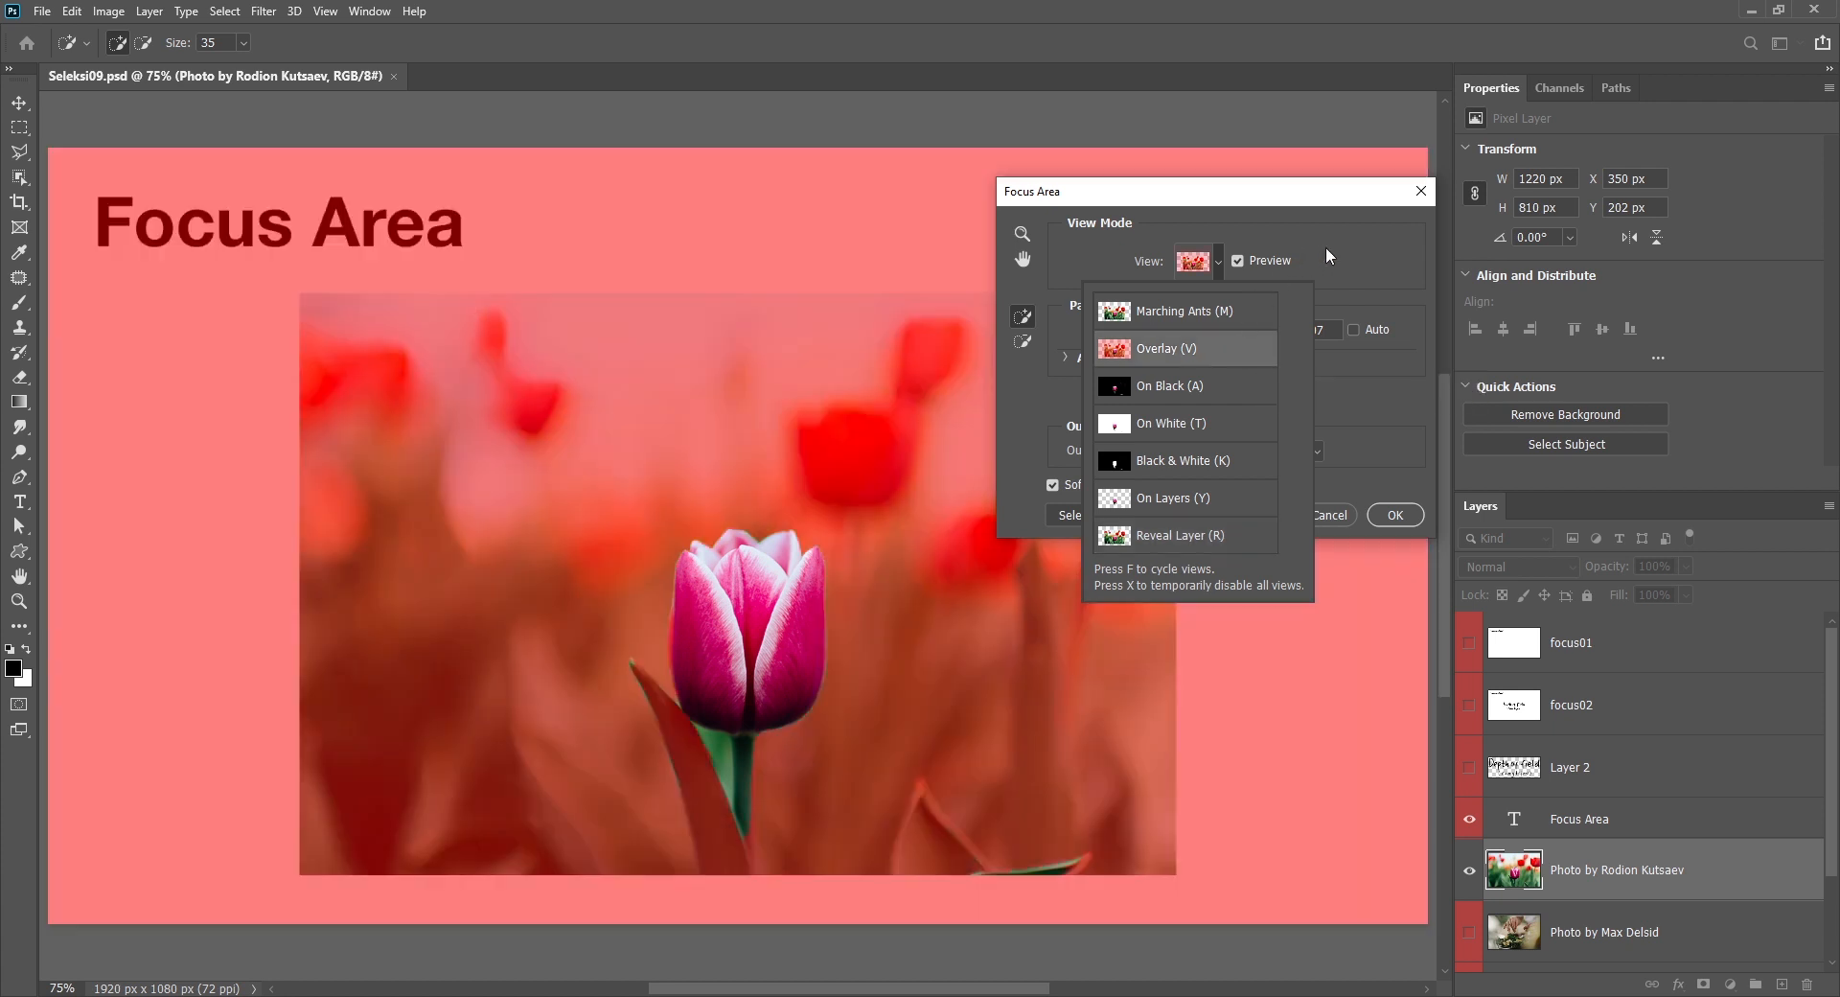
left_click(1326, 248)
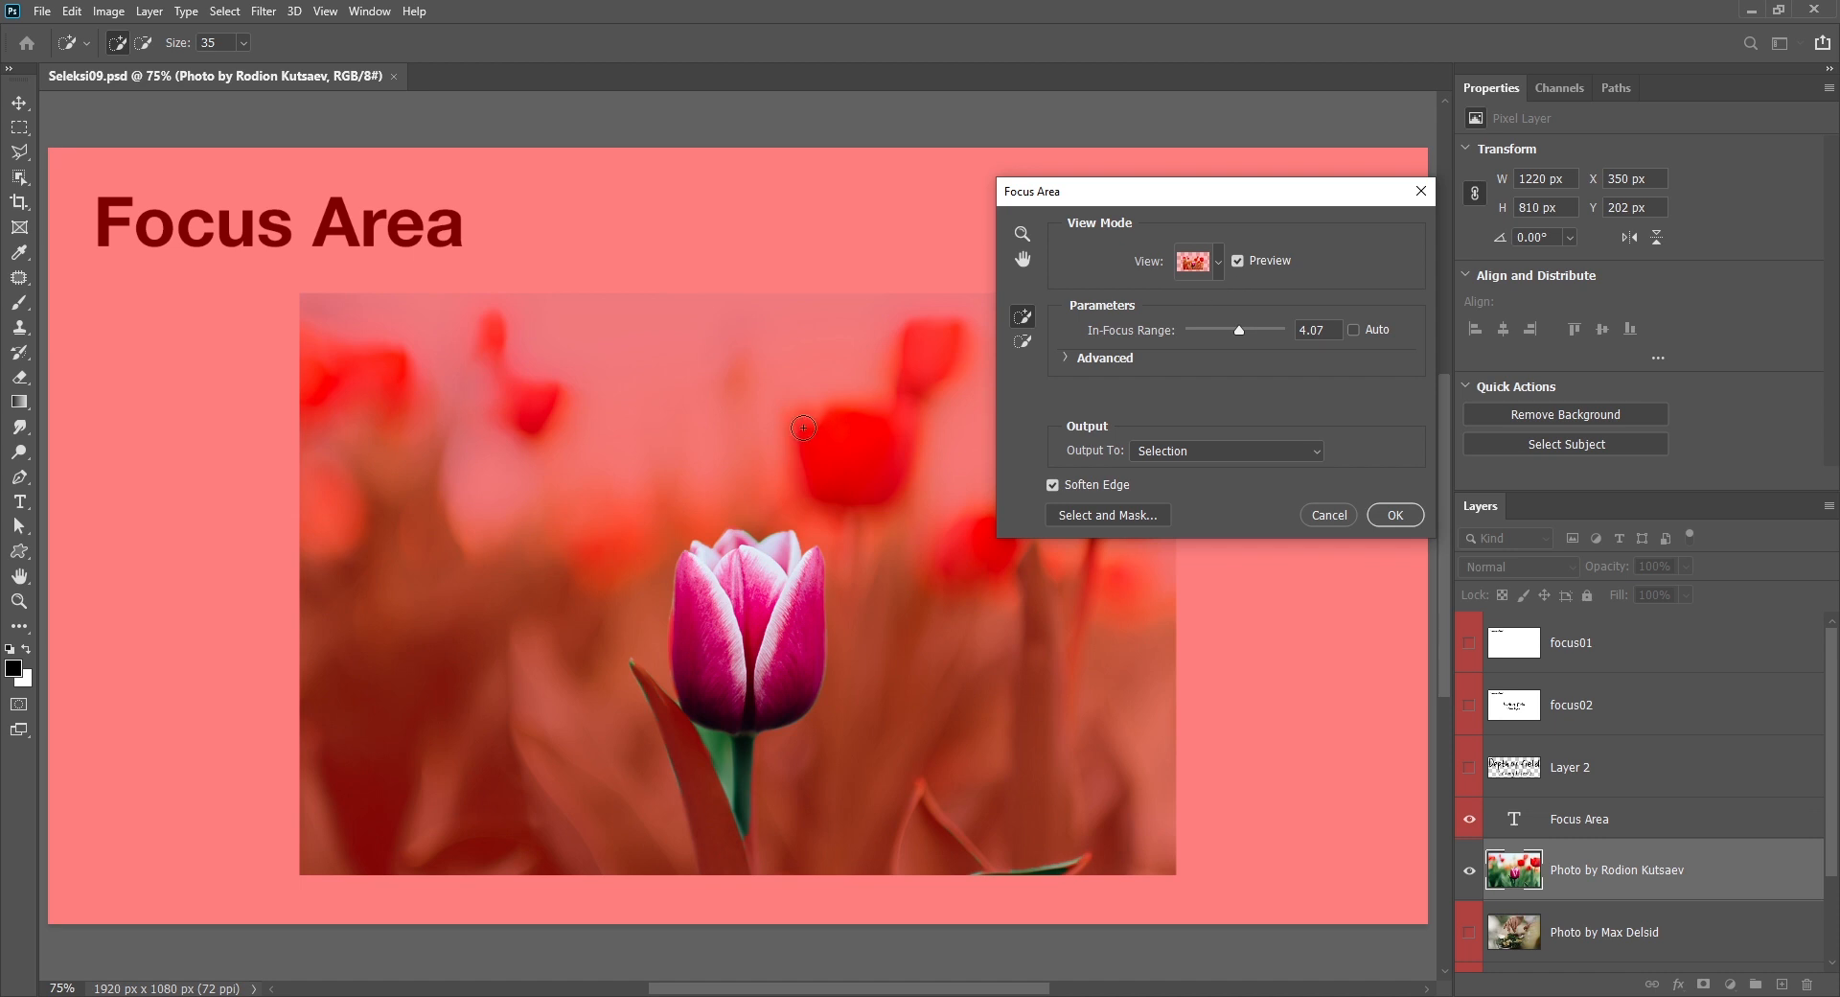
- Add the long leaf beside the tulip's stem to the focus selection by painting along it with the add brush
left_click(1021, 339)
left_click(1023, 318)
left_click_drag(644, 673, 720, 862)
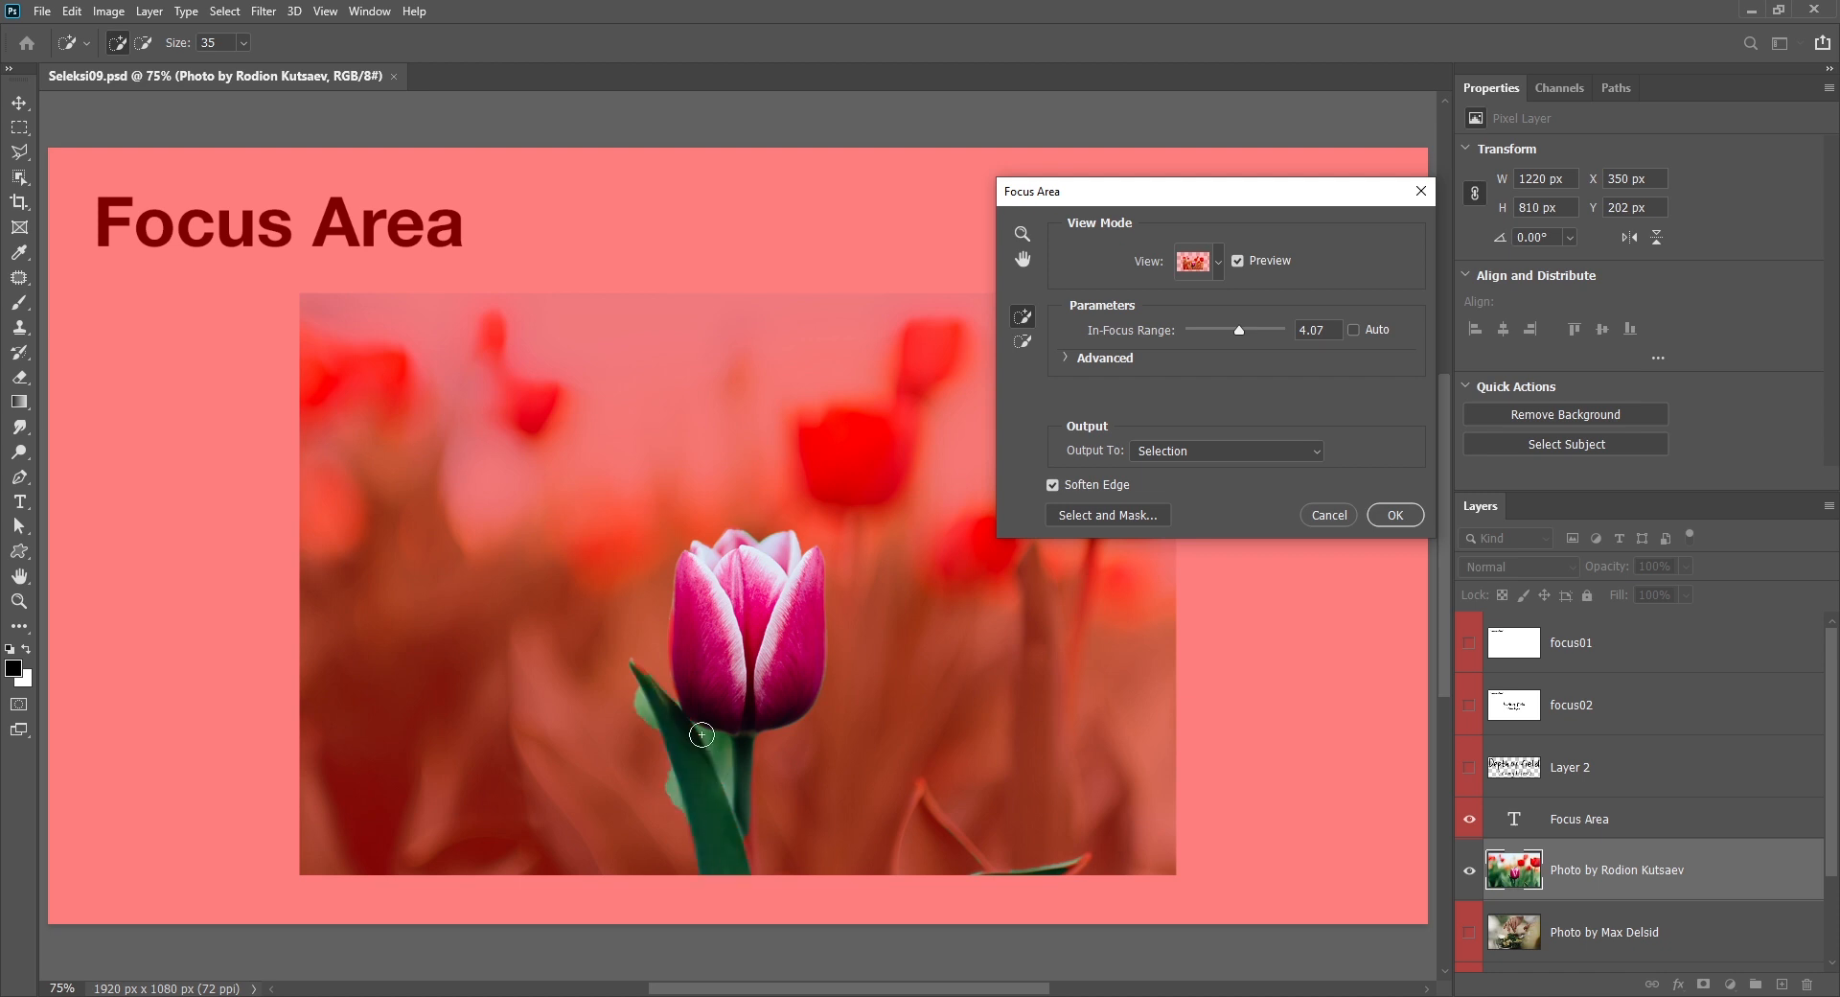
- Review the advanced noise and output options of Focus Area, keeping Selection as the output, and go on to Select and Mask
left_click(1069, 358)
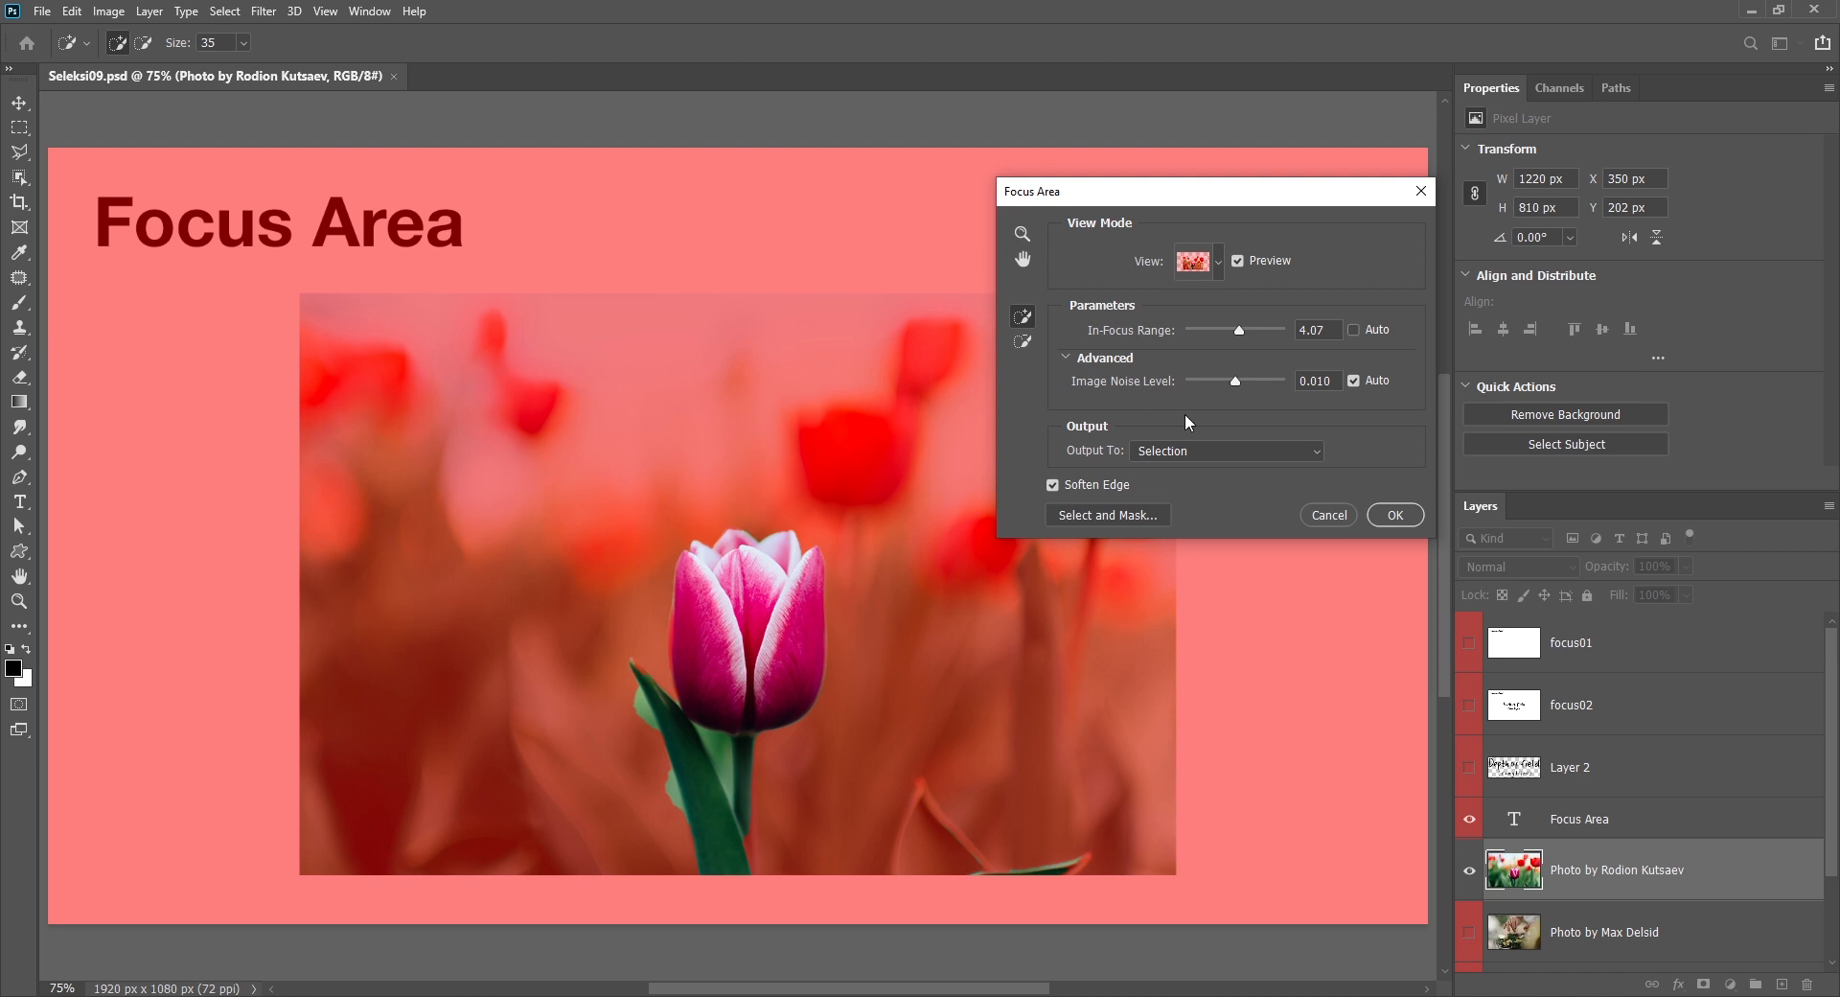
left_click(1187, 451)
left_click(1186, 451)
left_click(1088, 485)
left_click(1192, 450)
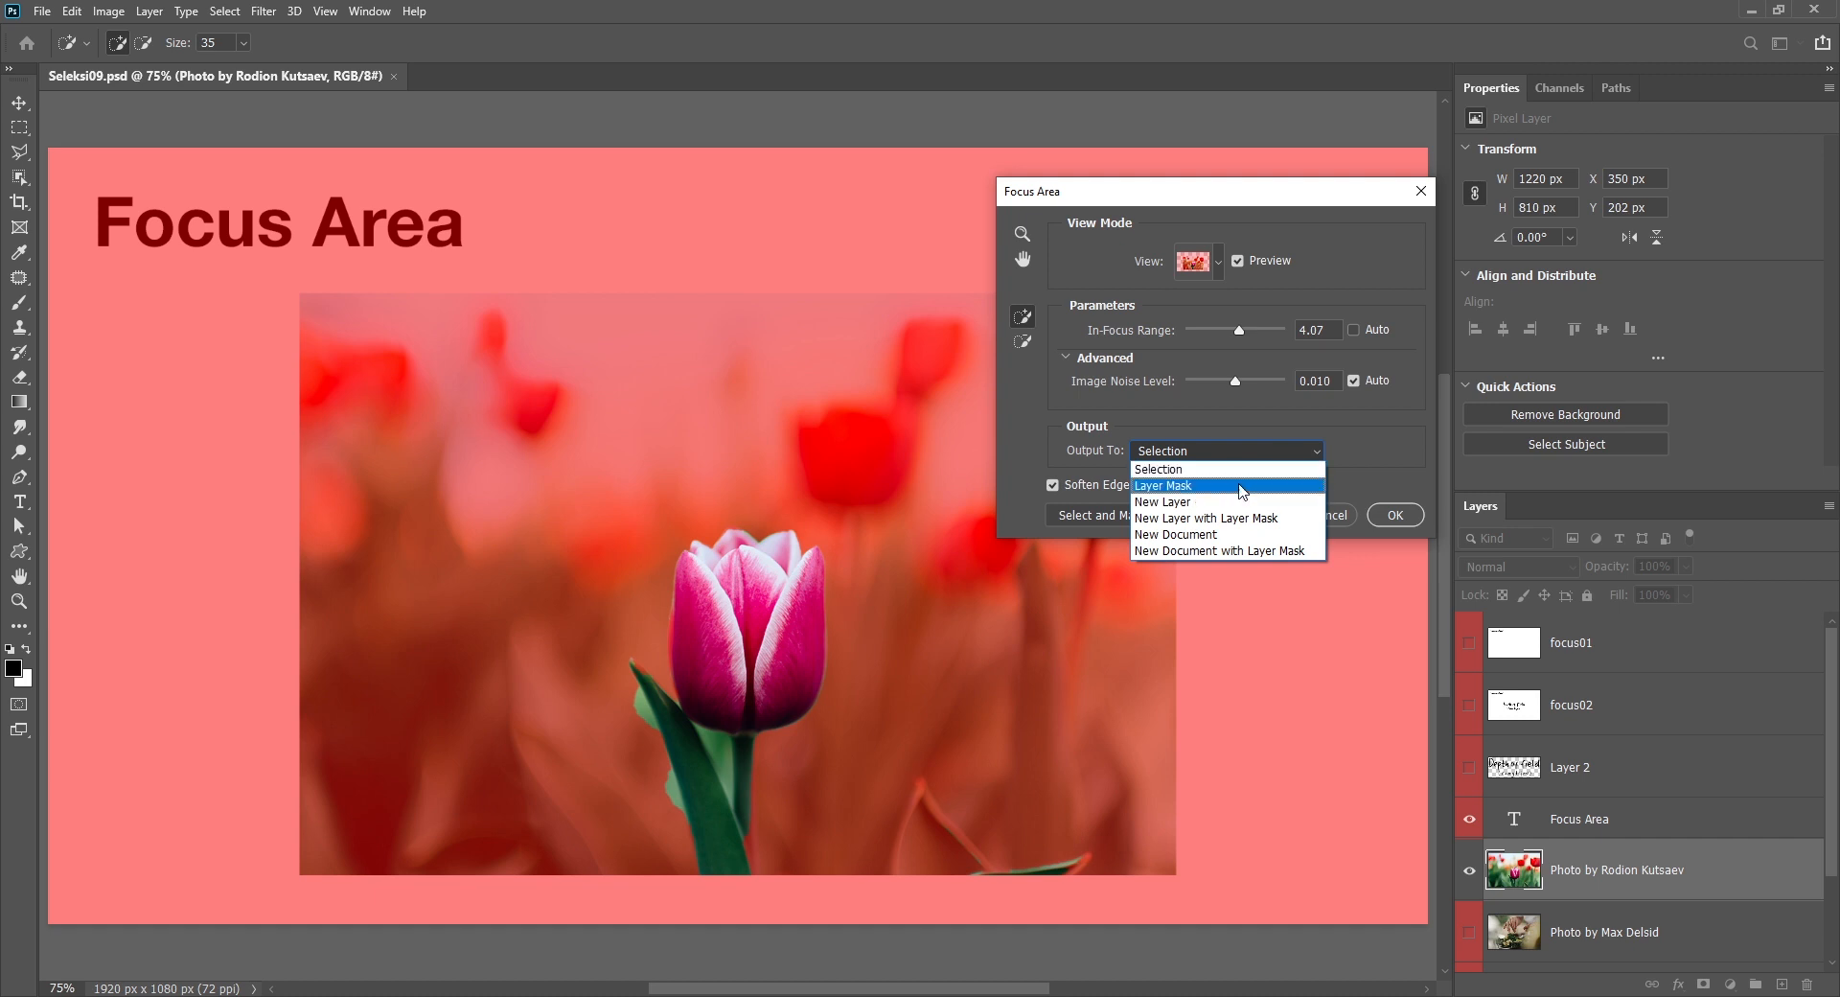
left_click(1239, 469)
left_click(1226, 456)
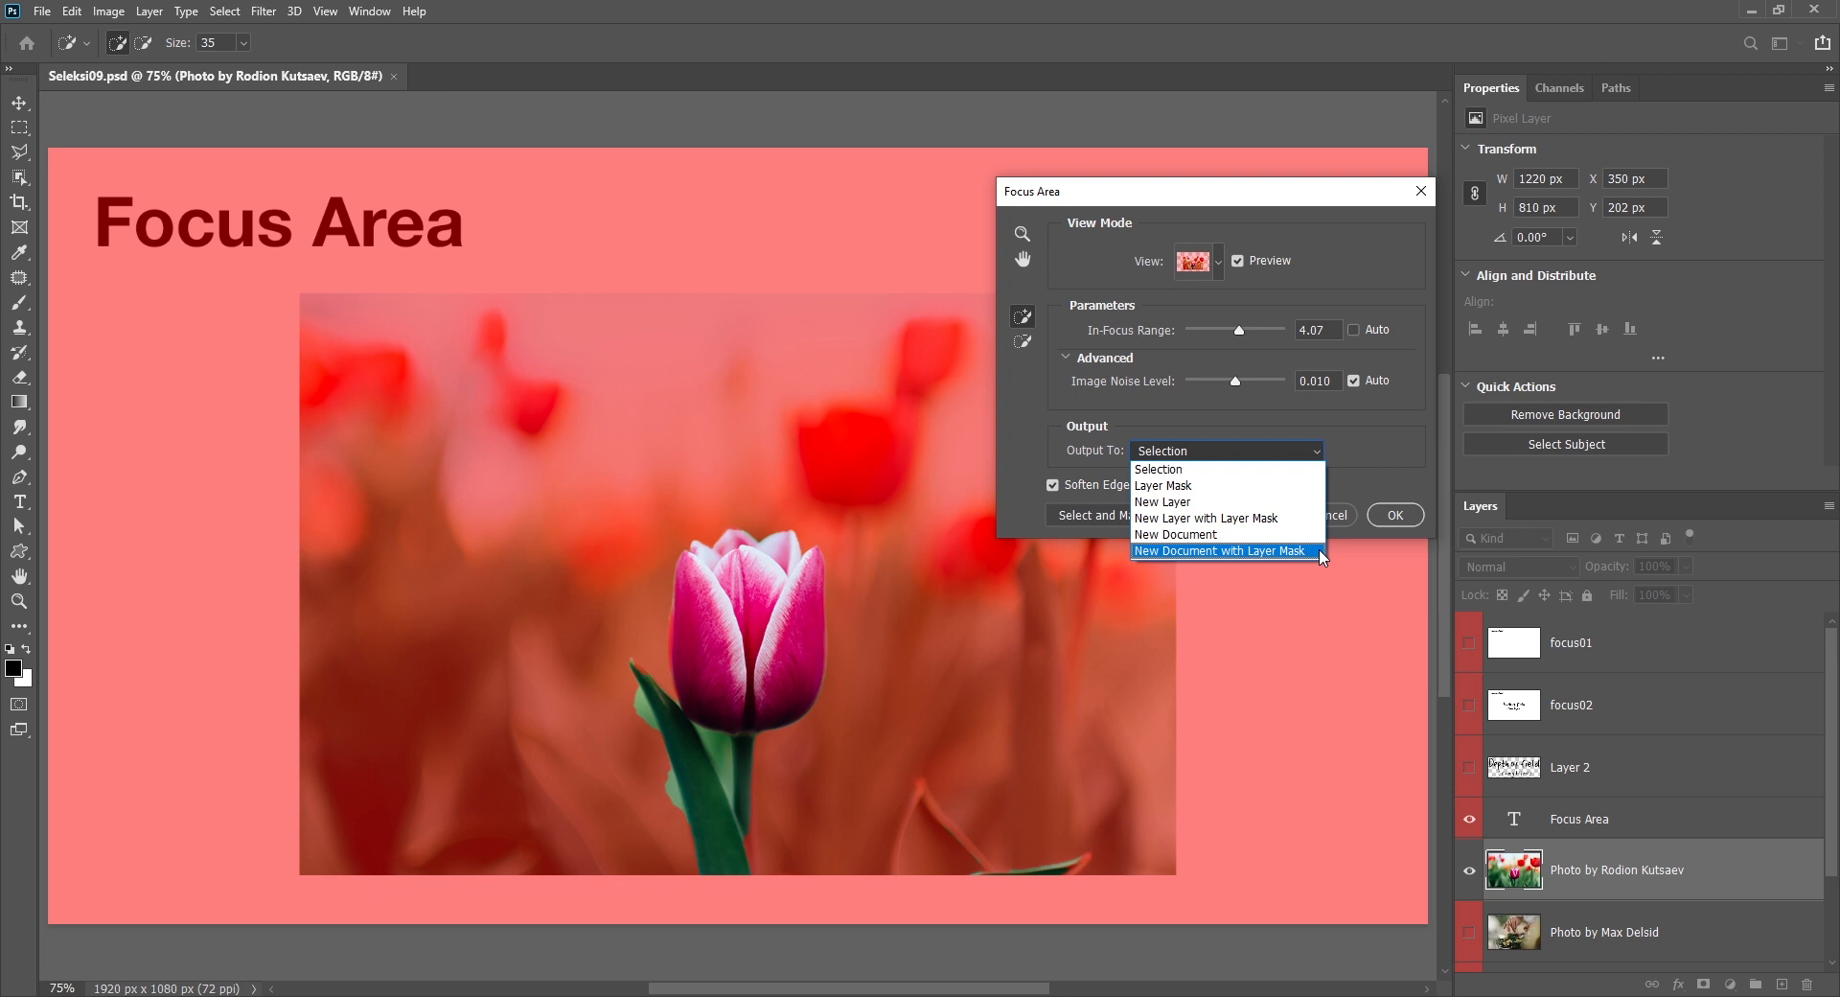
left_click(1392, 462)
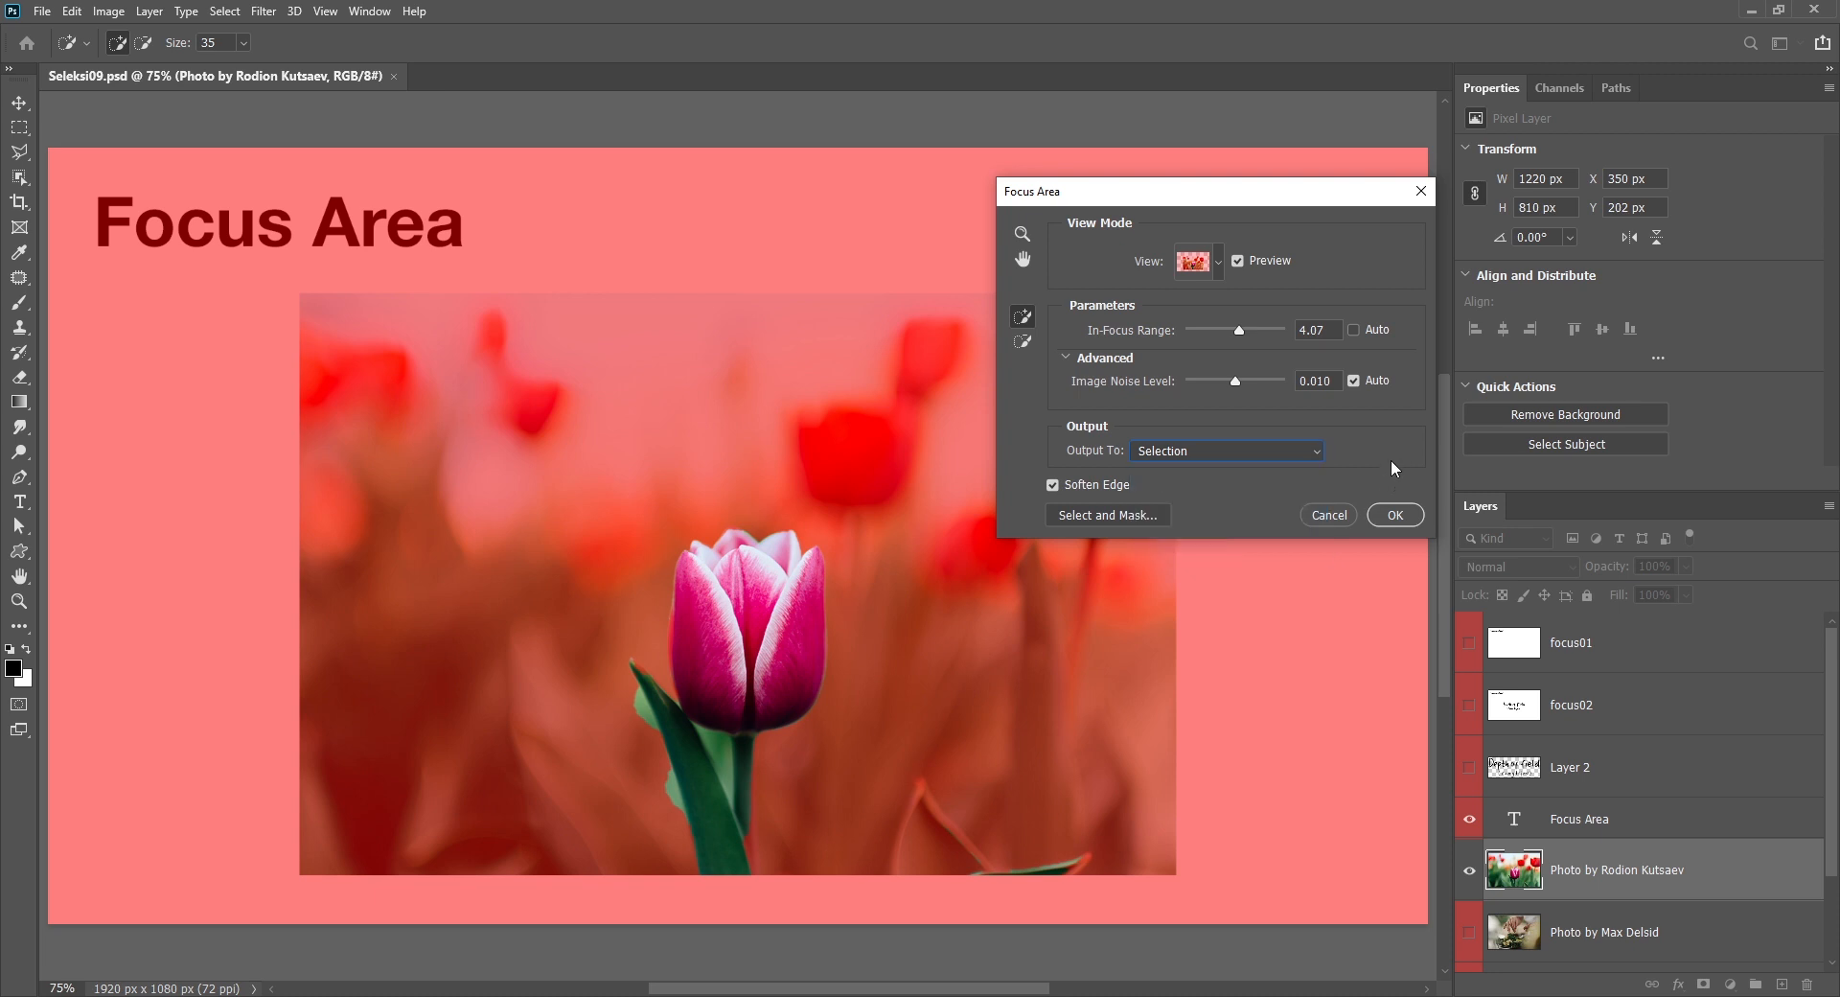
left_click(1113, 516)
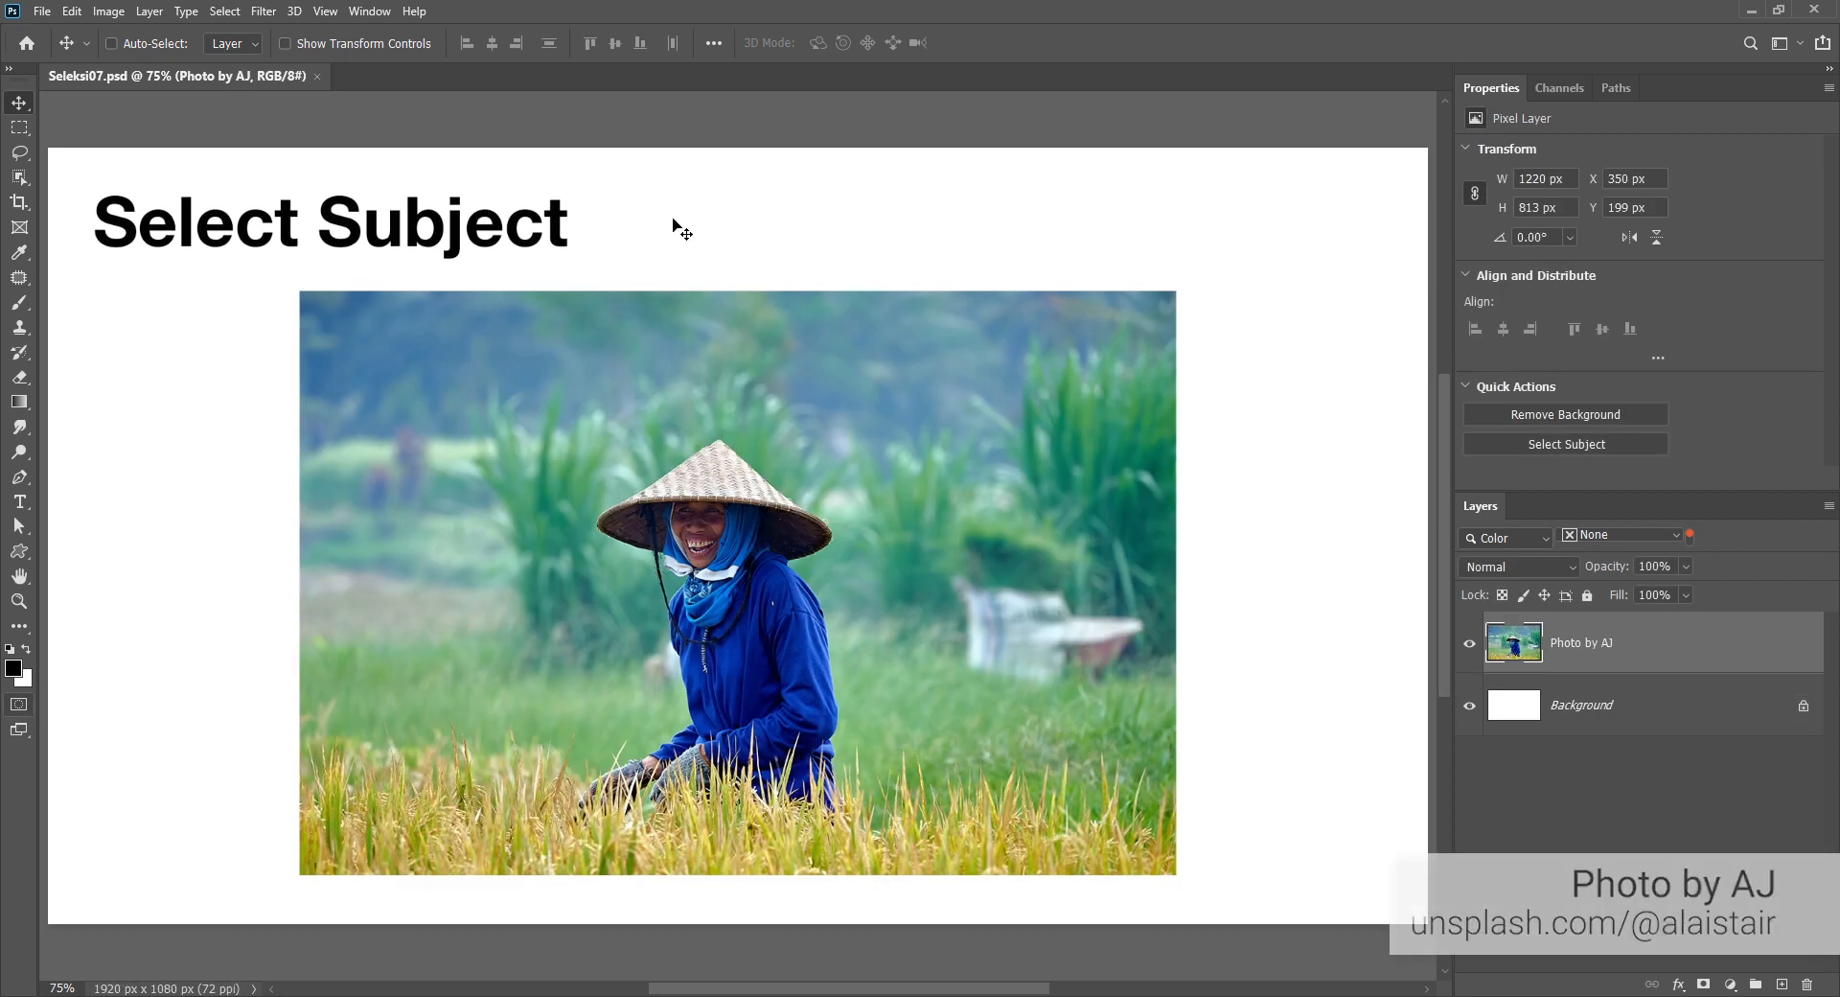
- Select the subject in the farmer photo and inspect the selection's edges in Quick Mask mode
left_click(224, 11)
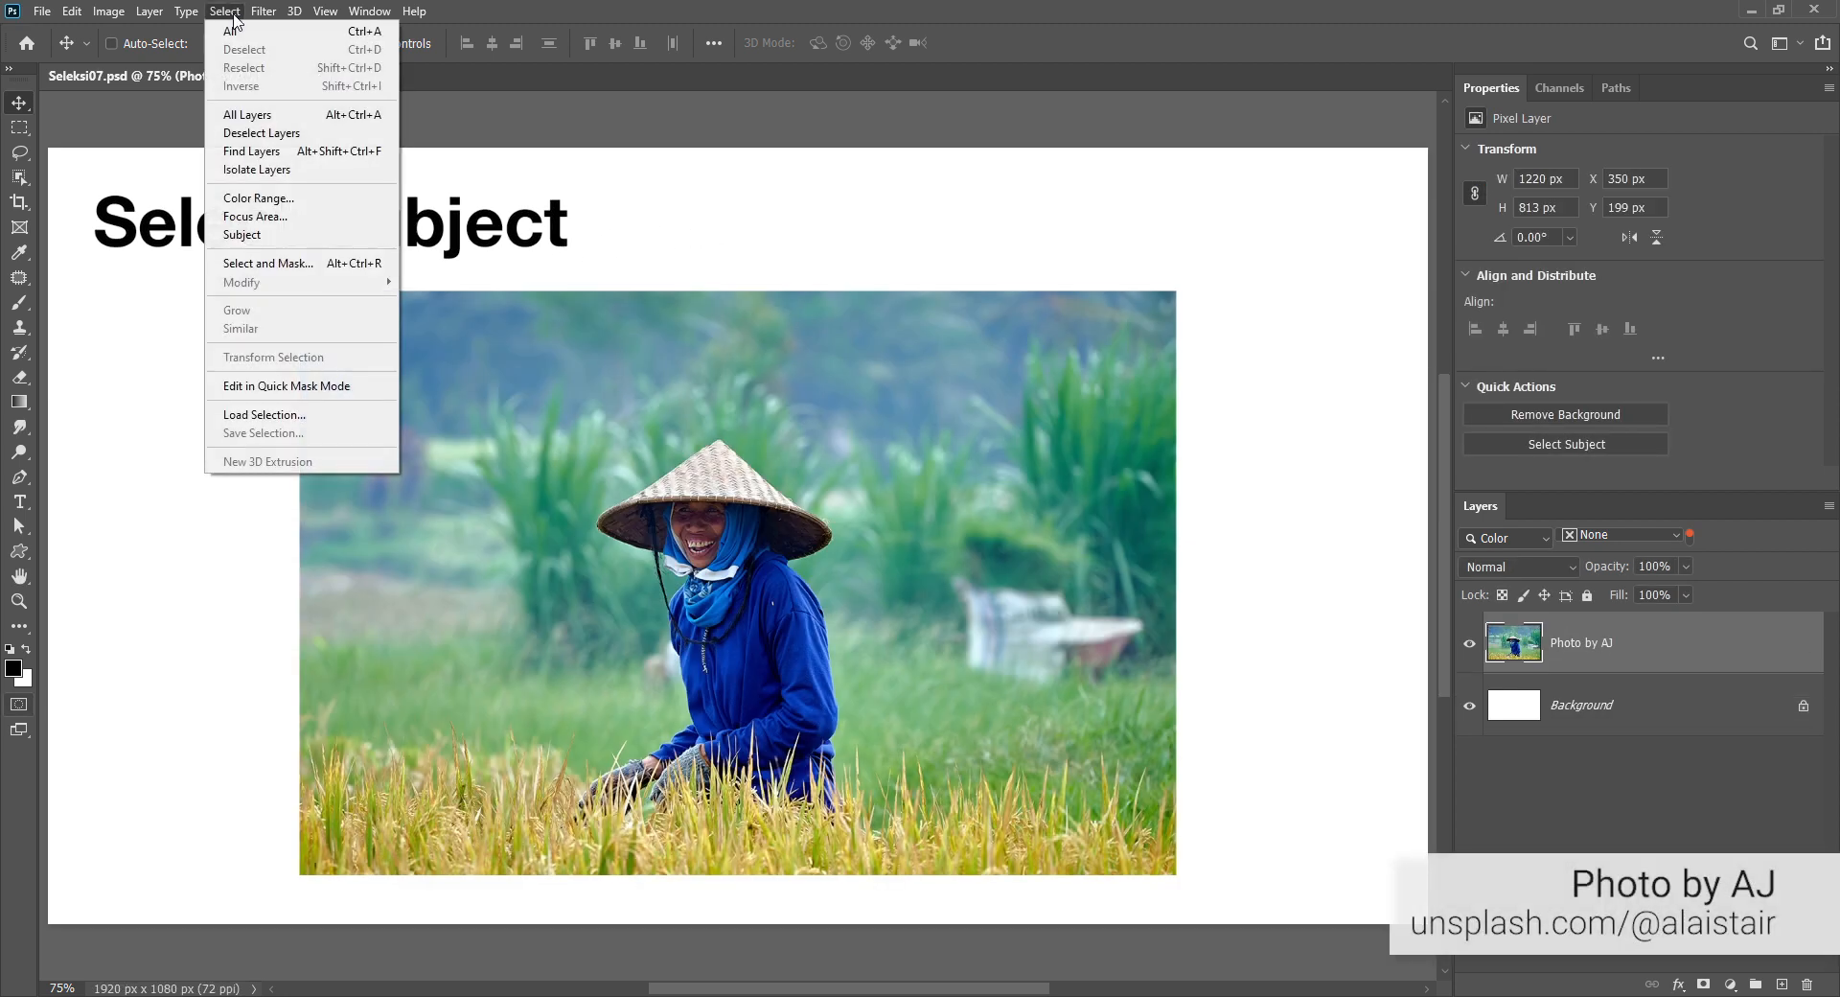
left_click(278, 239)
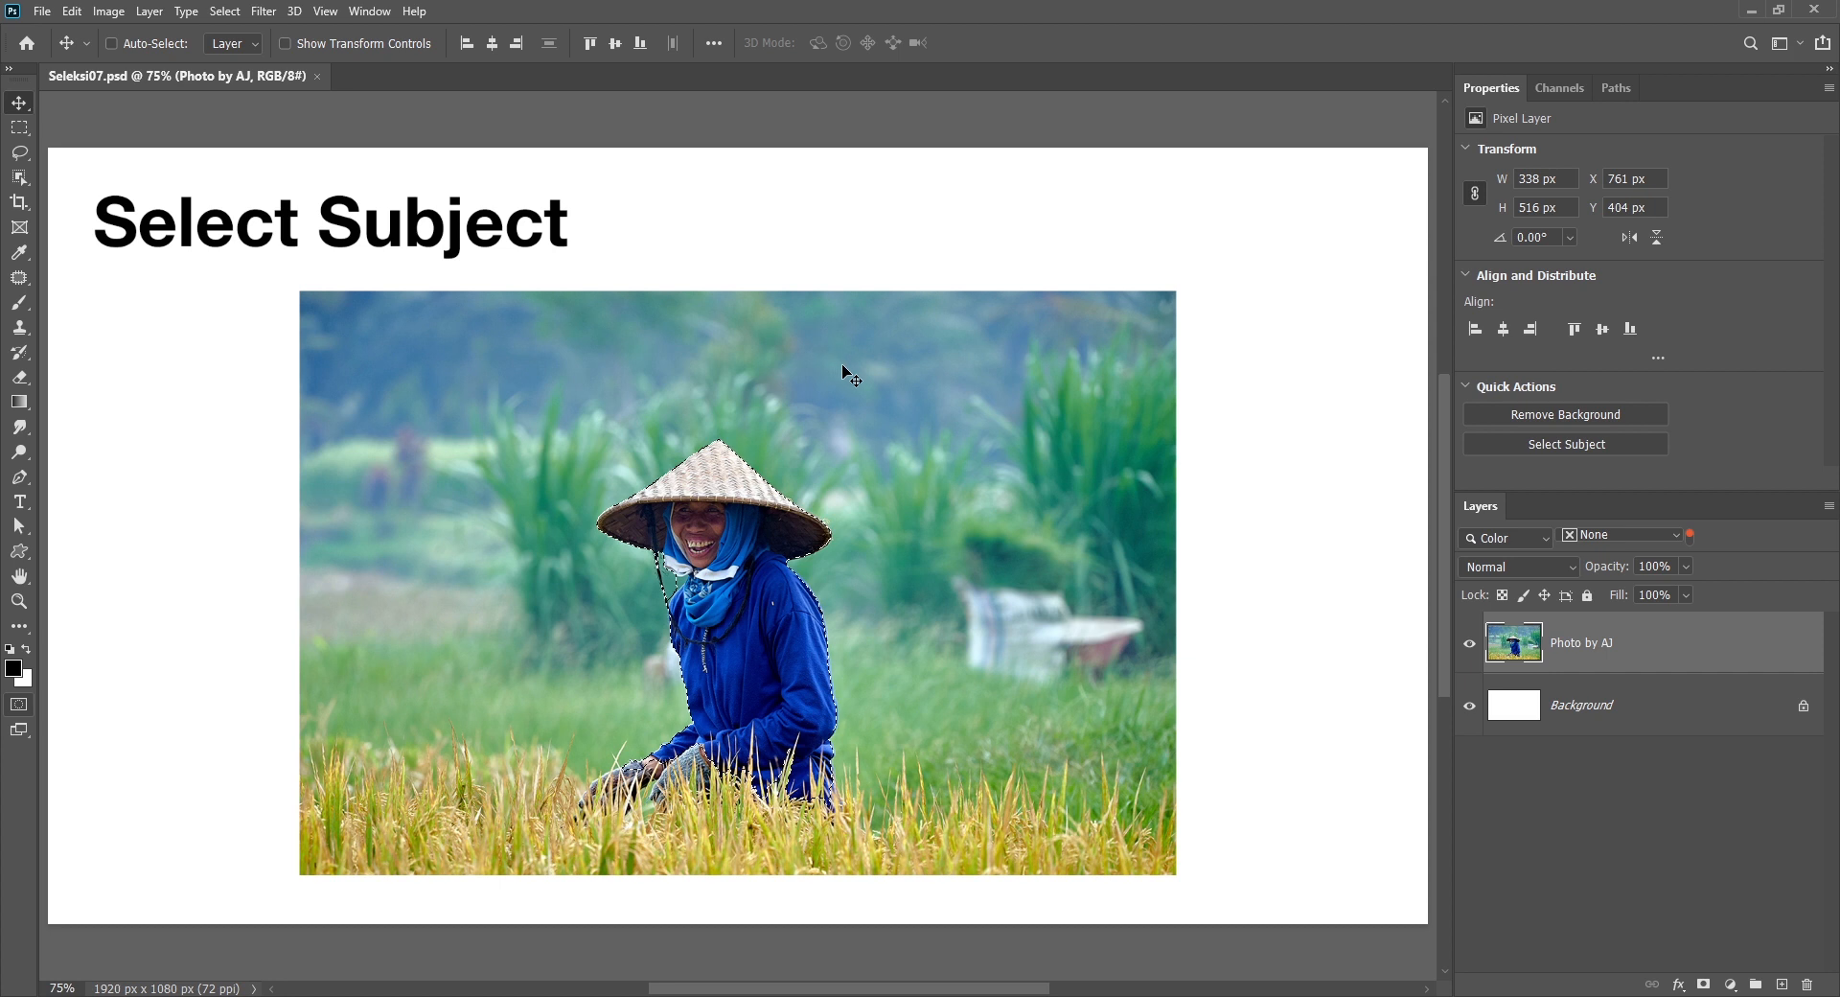
key("q")
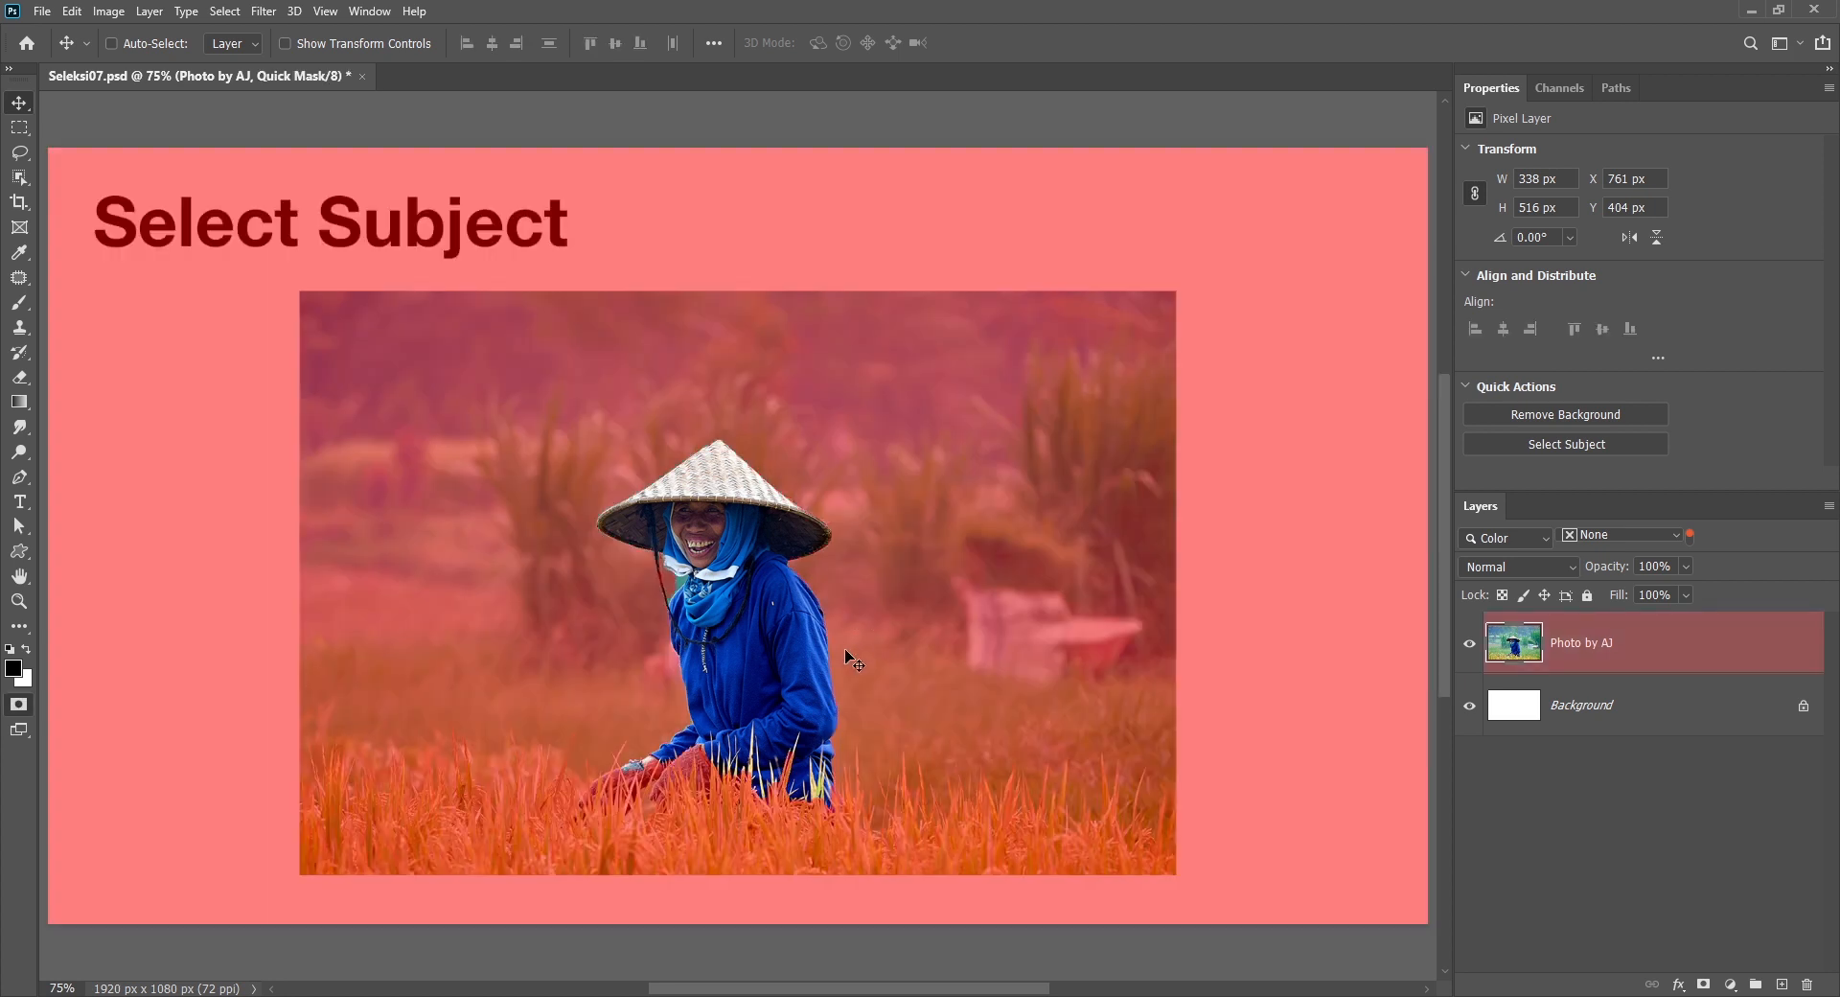
left_click_drag(766, 710, 859, 602)
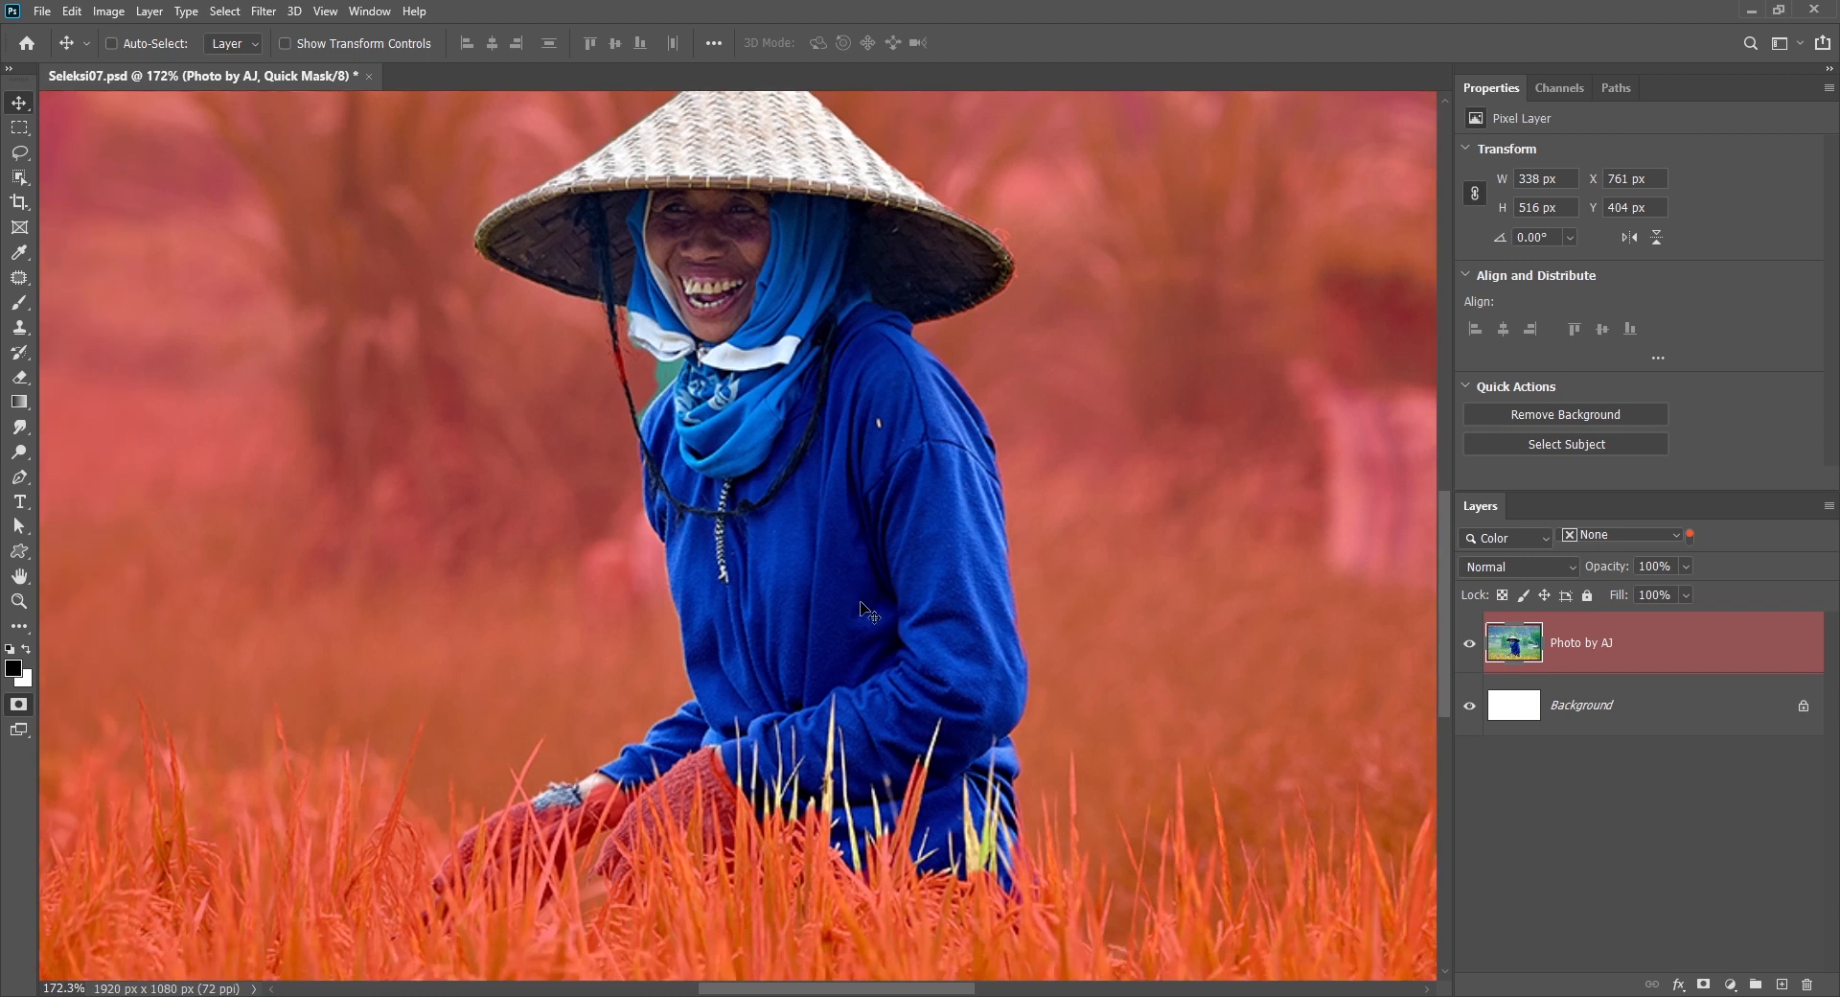
key("ctrl+0")
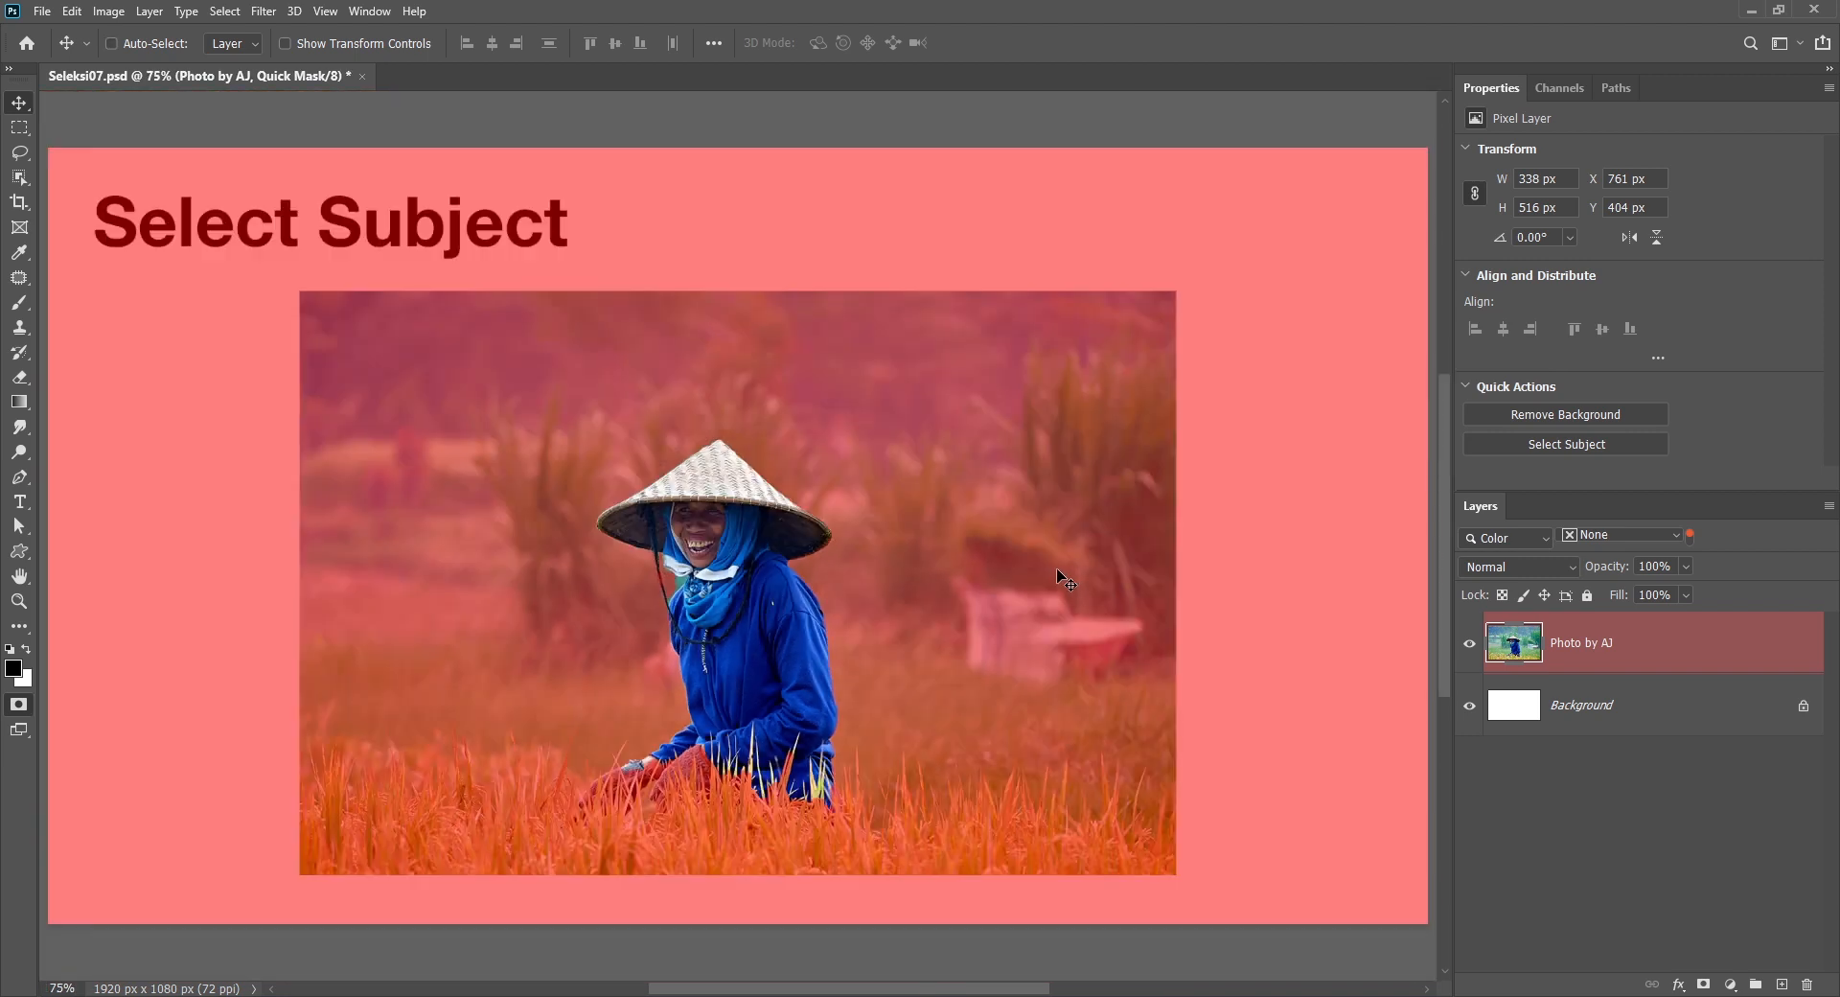
- Compare the farmer's selection outline with its Quick Mask overlay once more and clear the selection
key("q")
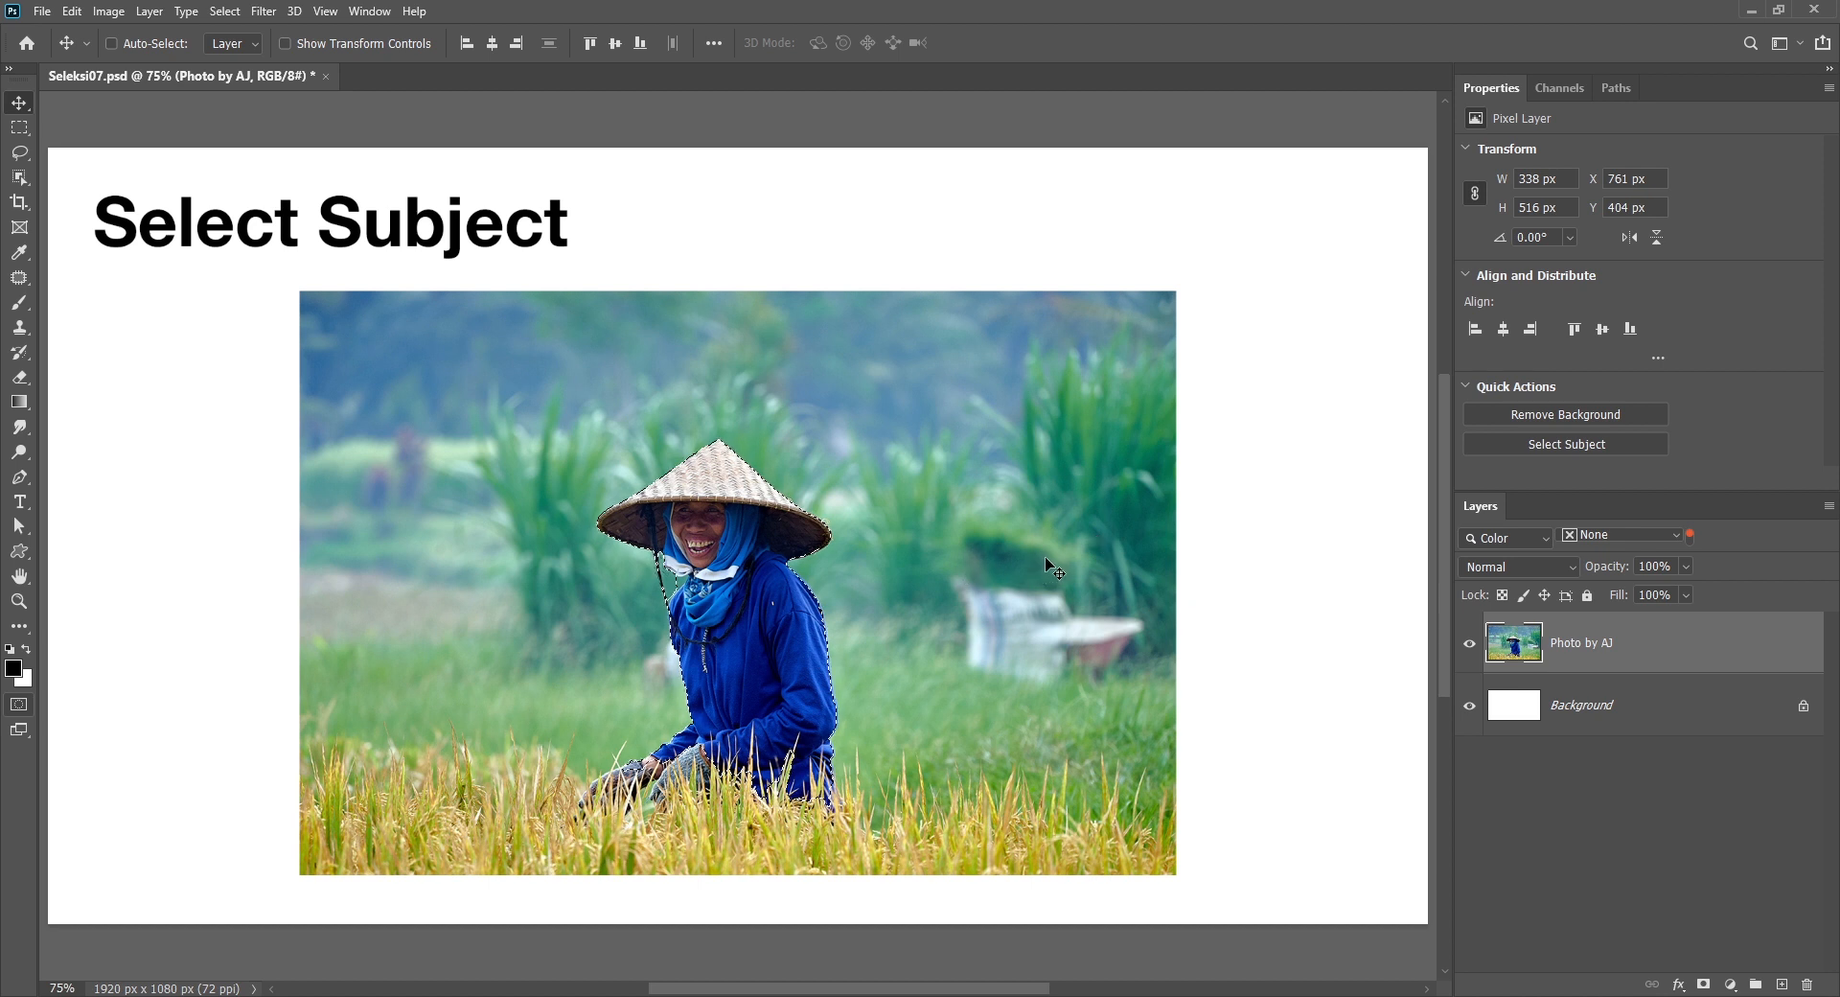
key("q")
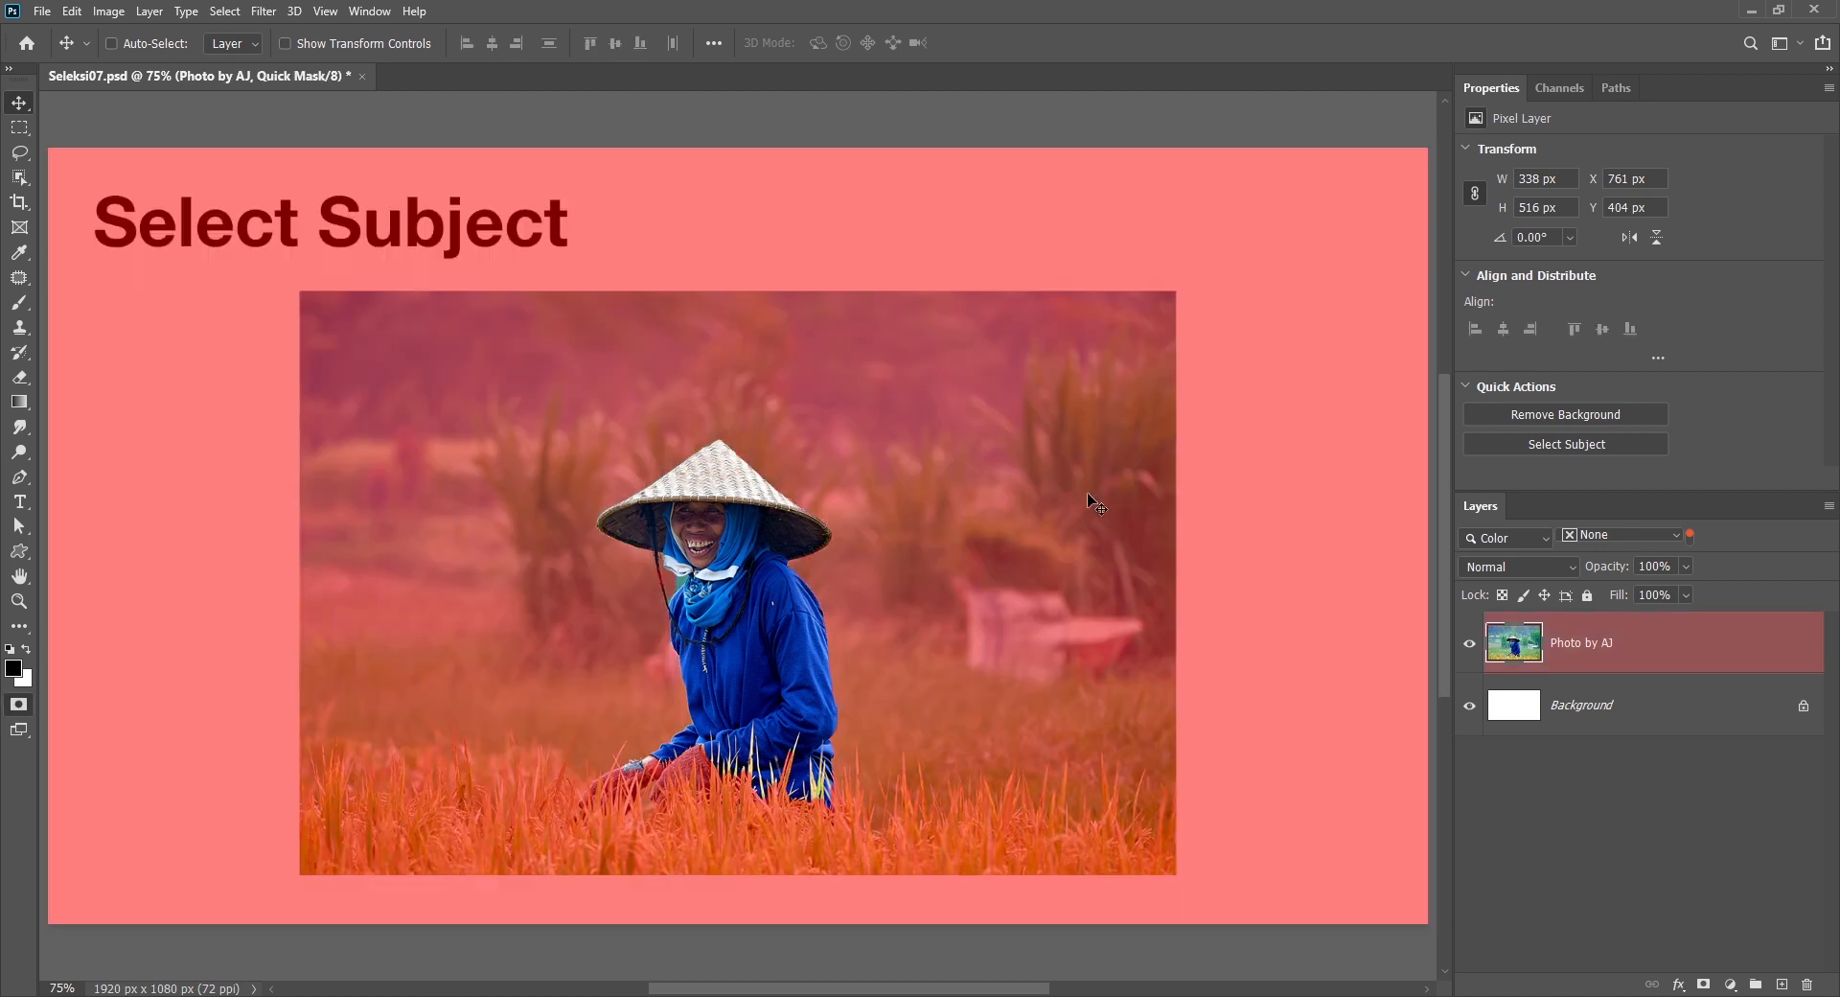
key("q")
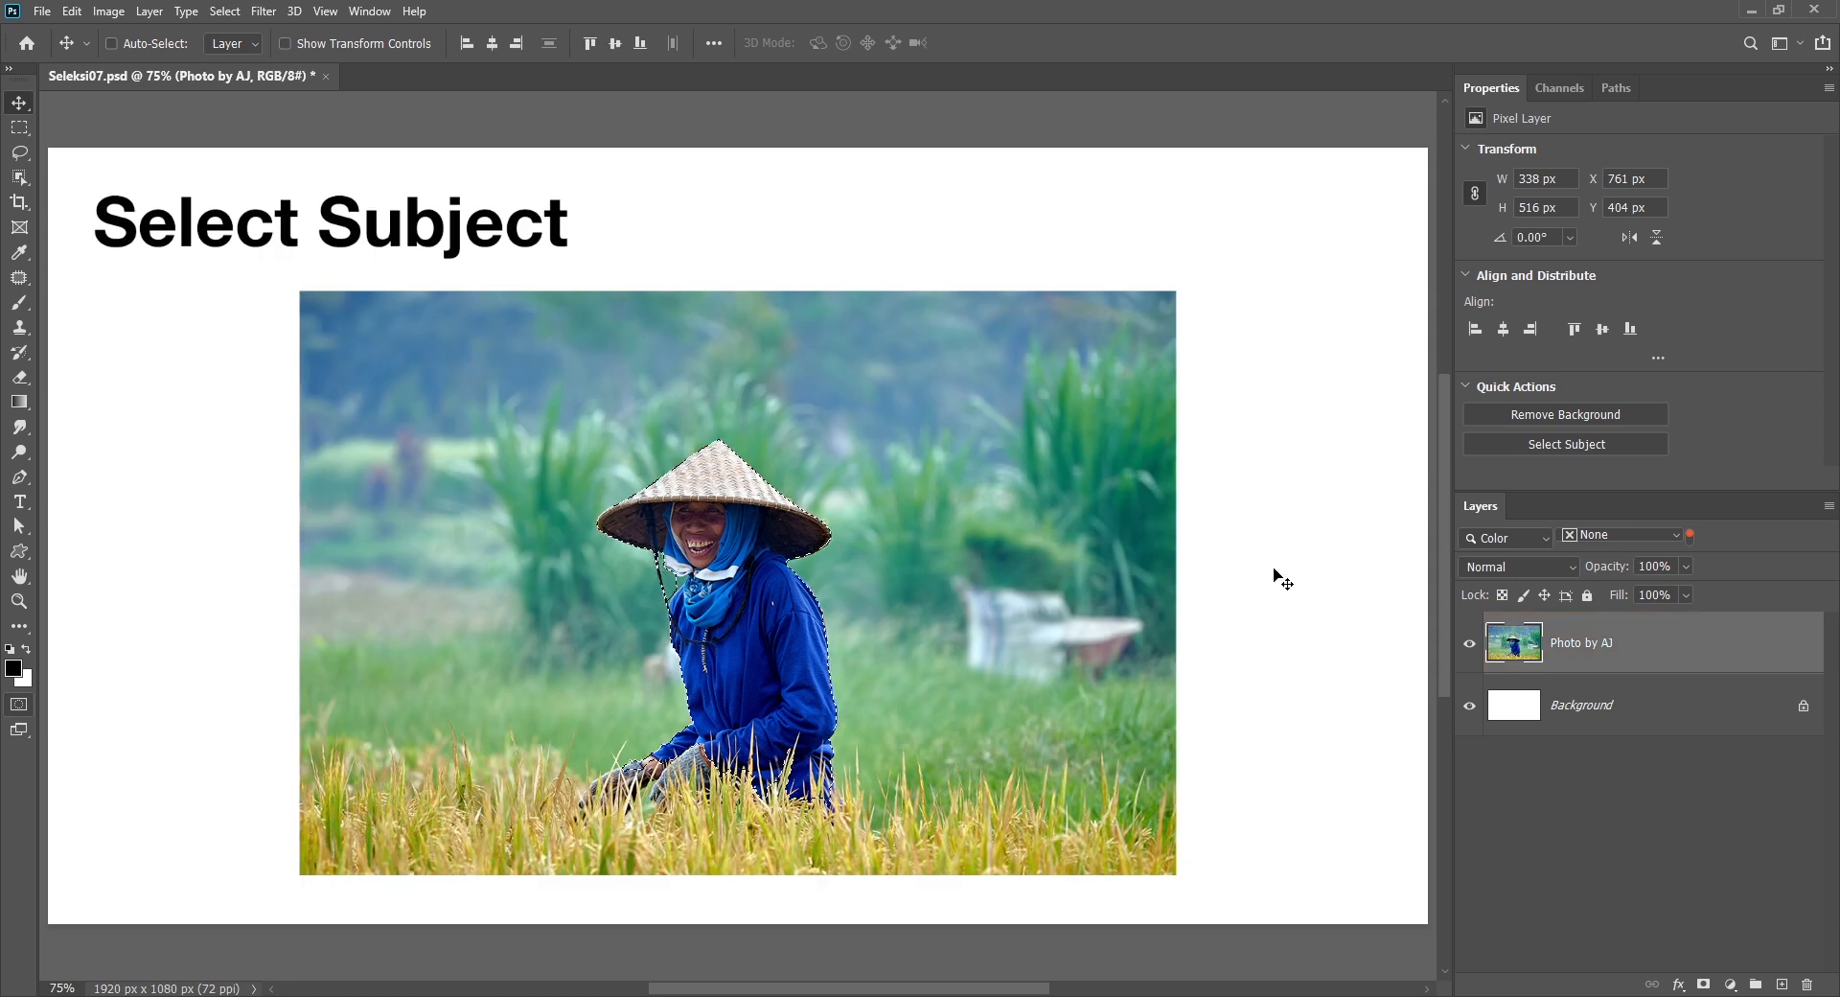
key("ctrl+d")
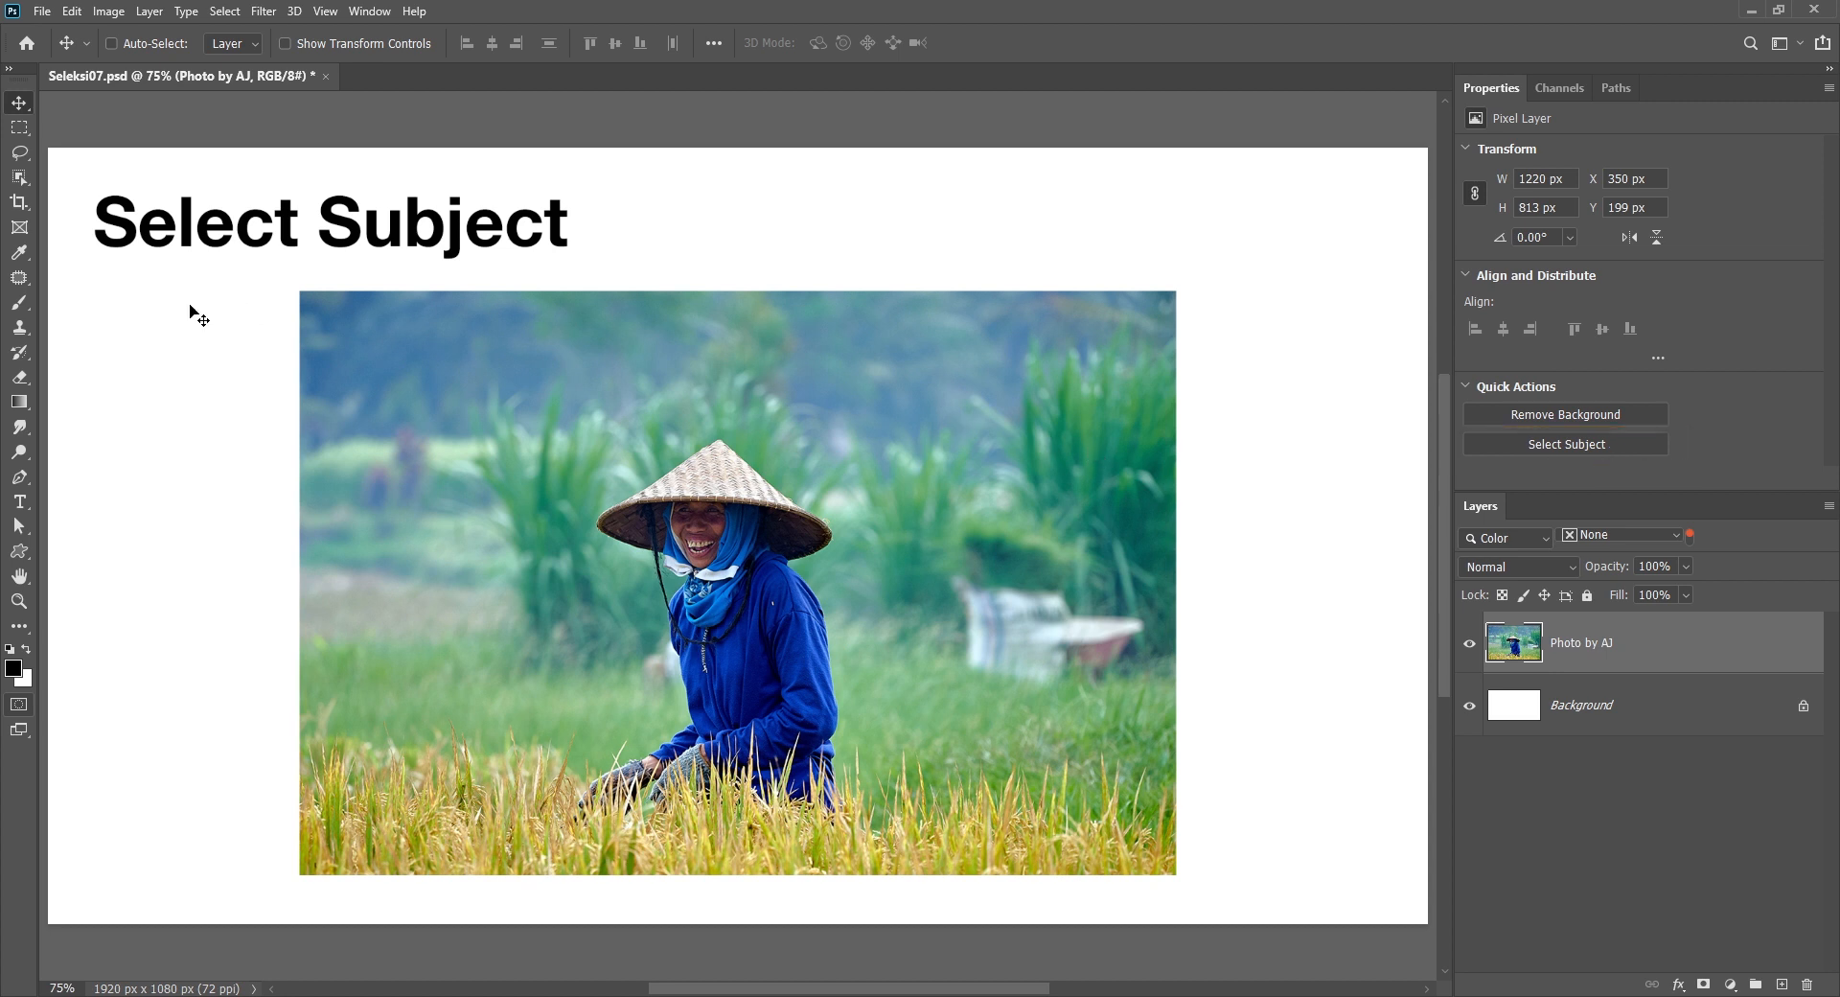
- Review where Select Subject is offered in the automatic selection tools' options and in the Select and Mask workspace
left_click(19, 177)
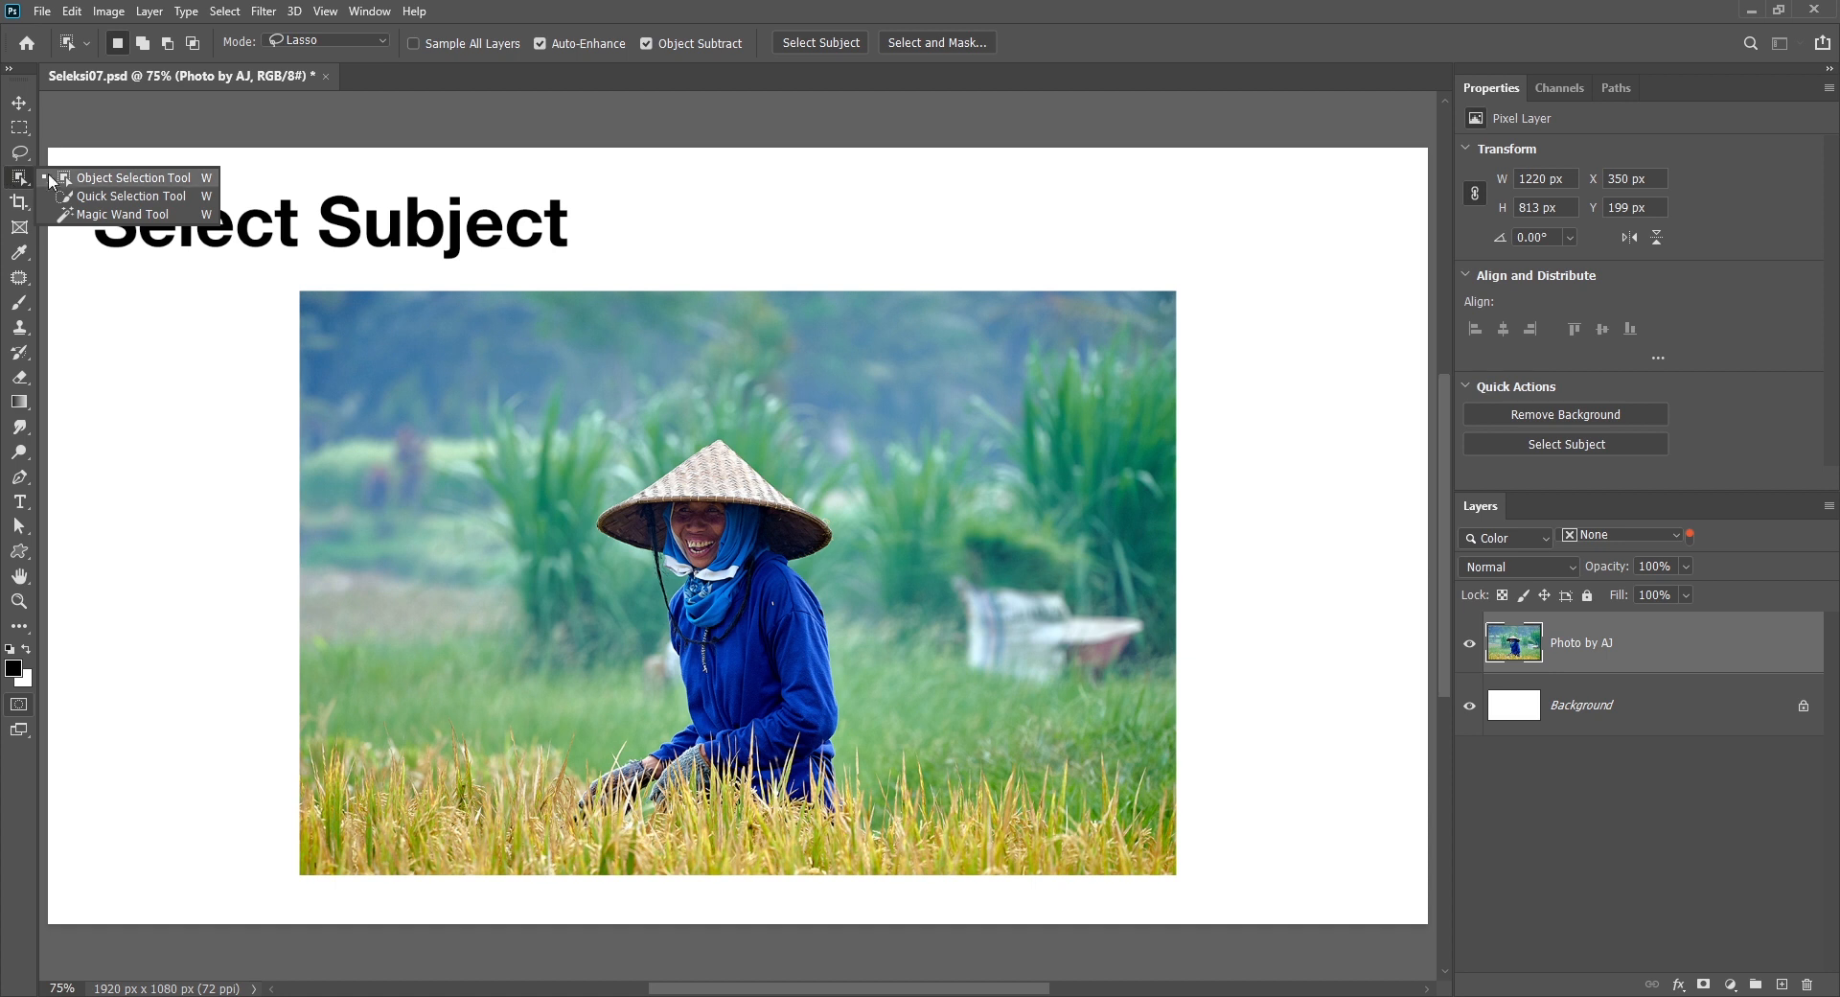
left_click(139, 213)
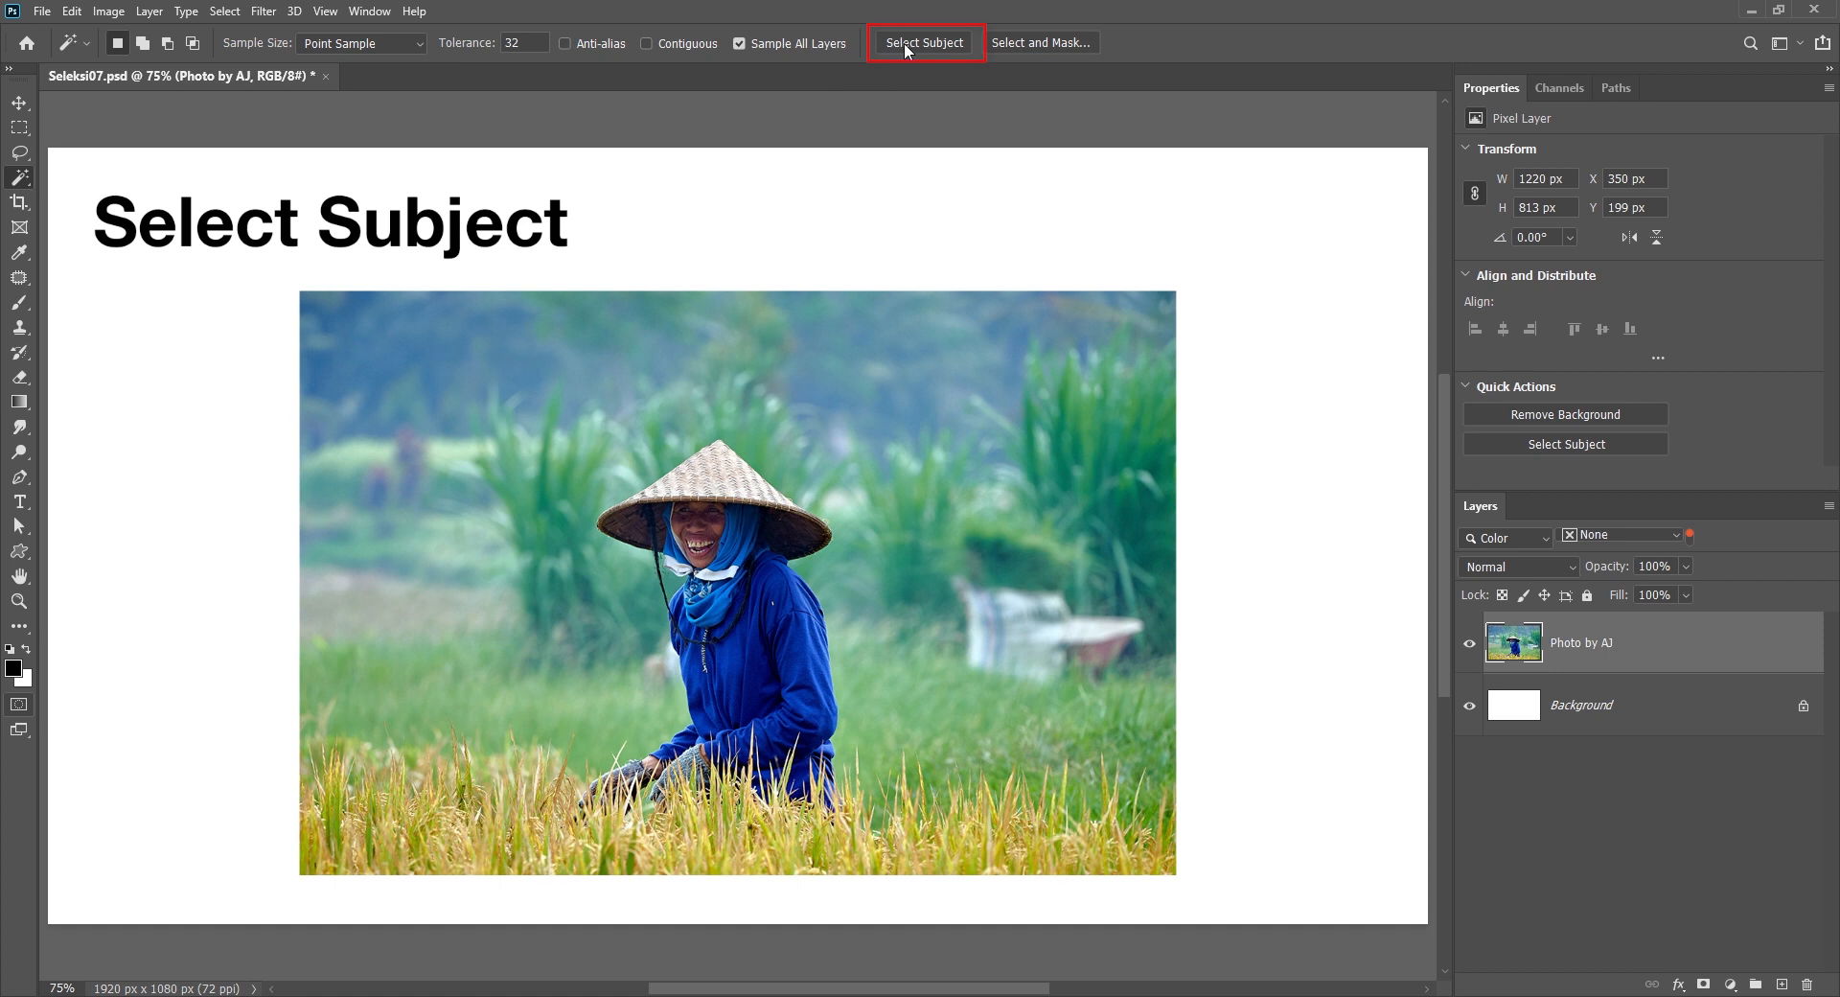
left_click(20, 151)
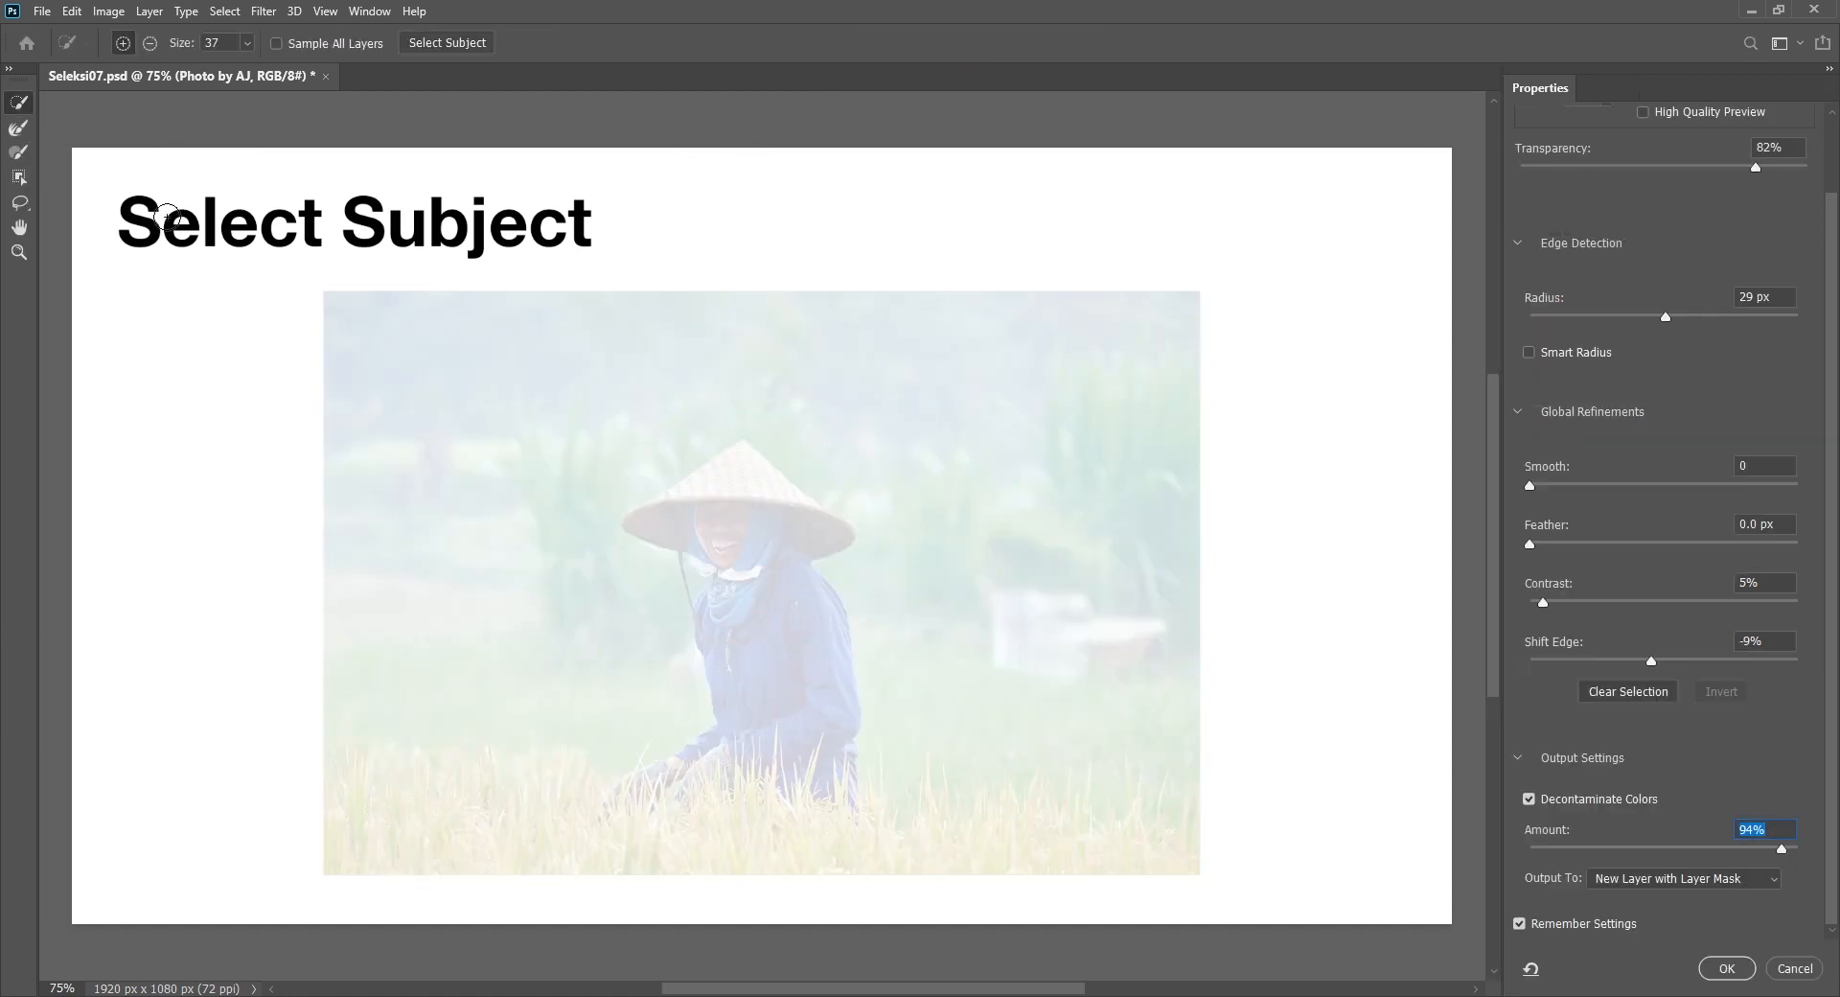
left_click(19, 177)
left_click(695, 43)
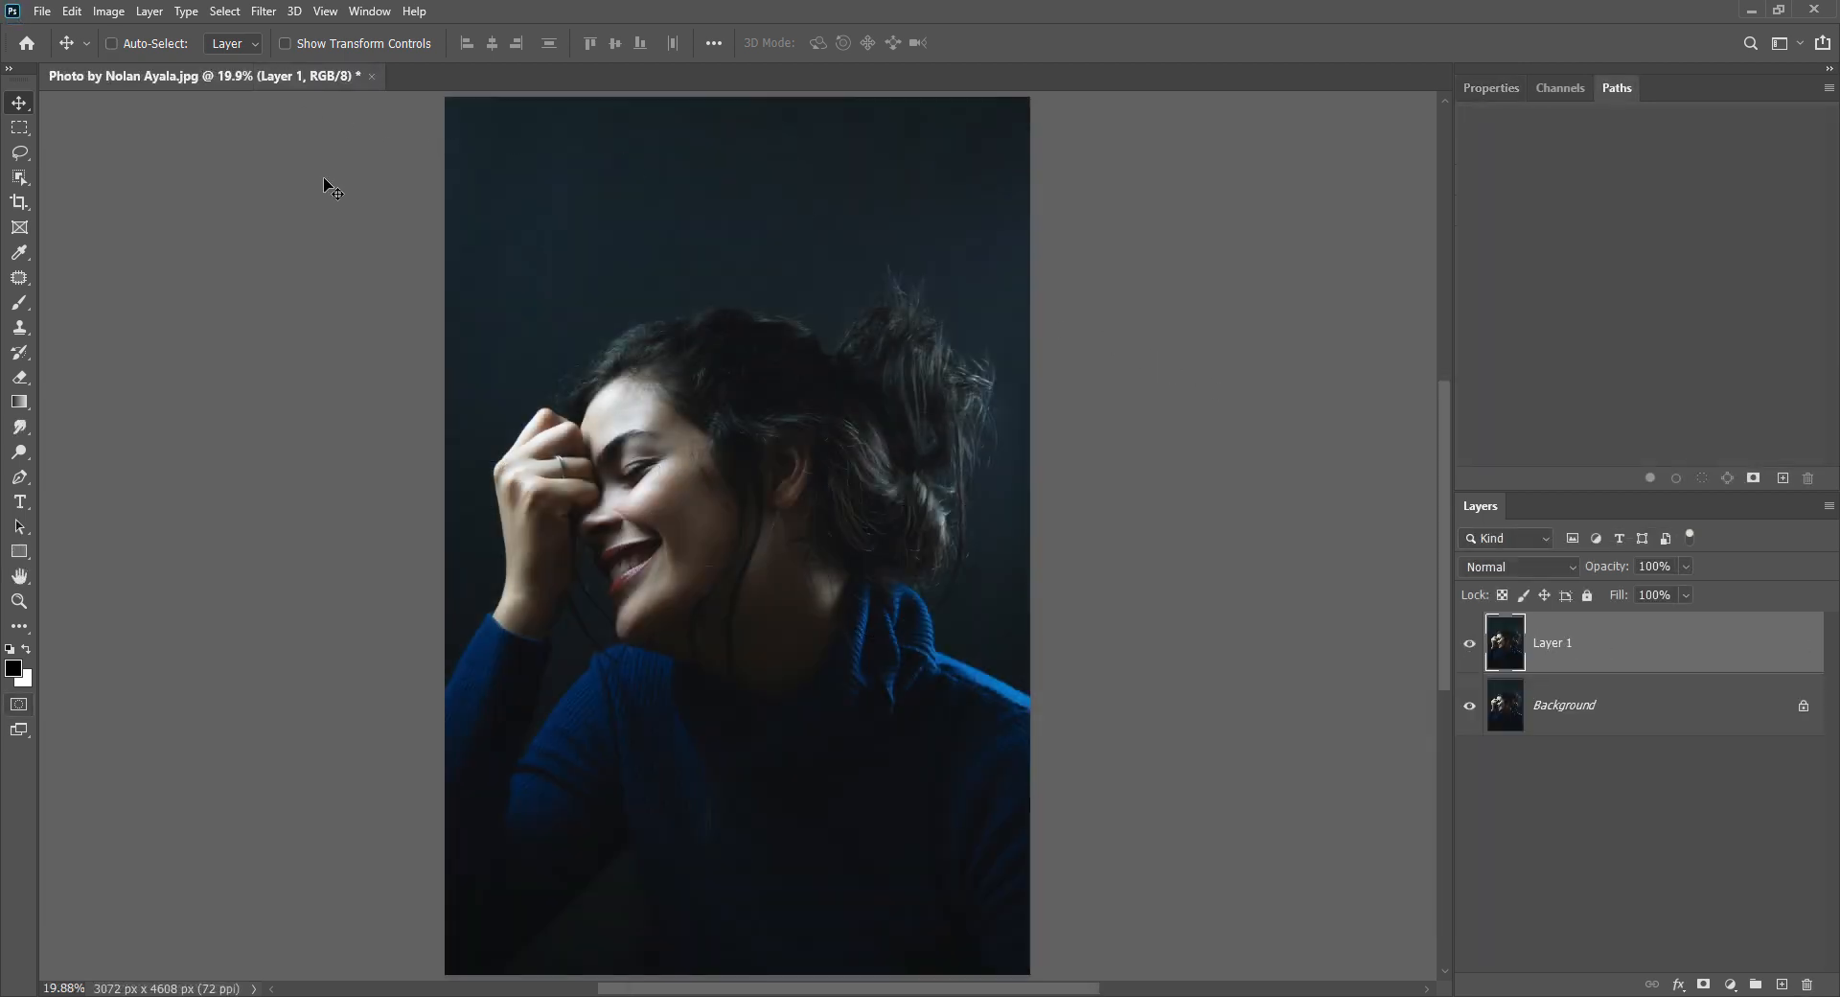
- Apply the Find Edges filter to Layer 1 of the dark portrait
left_click(264, 11)
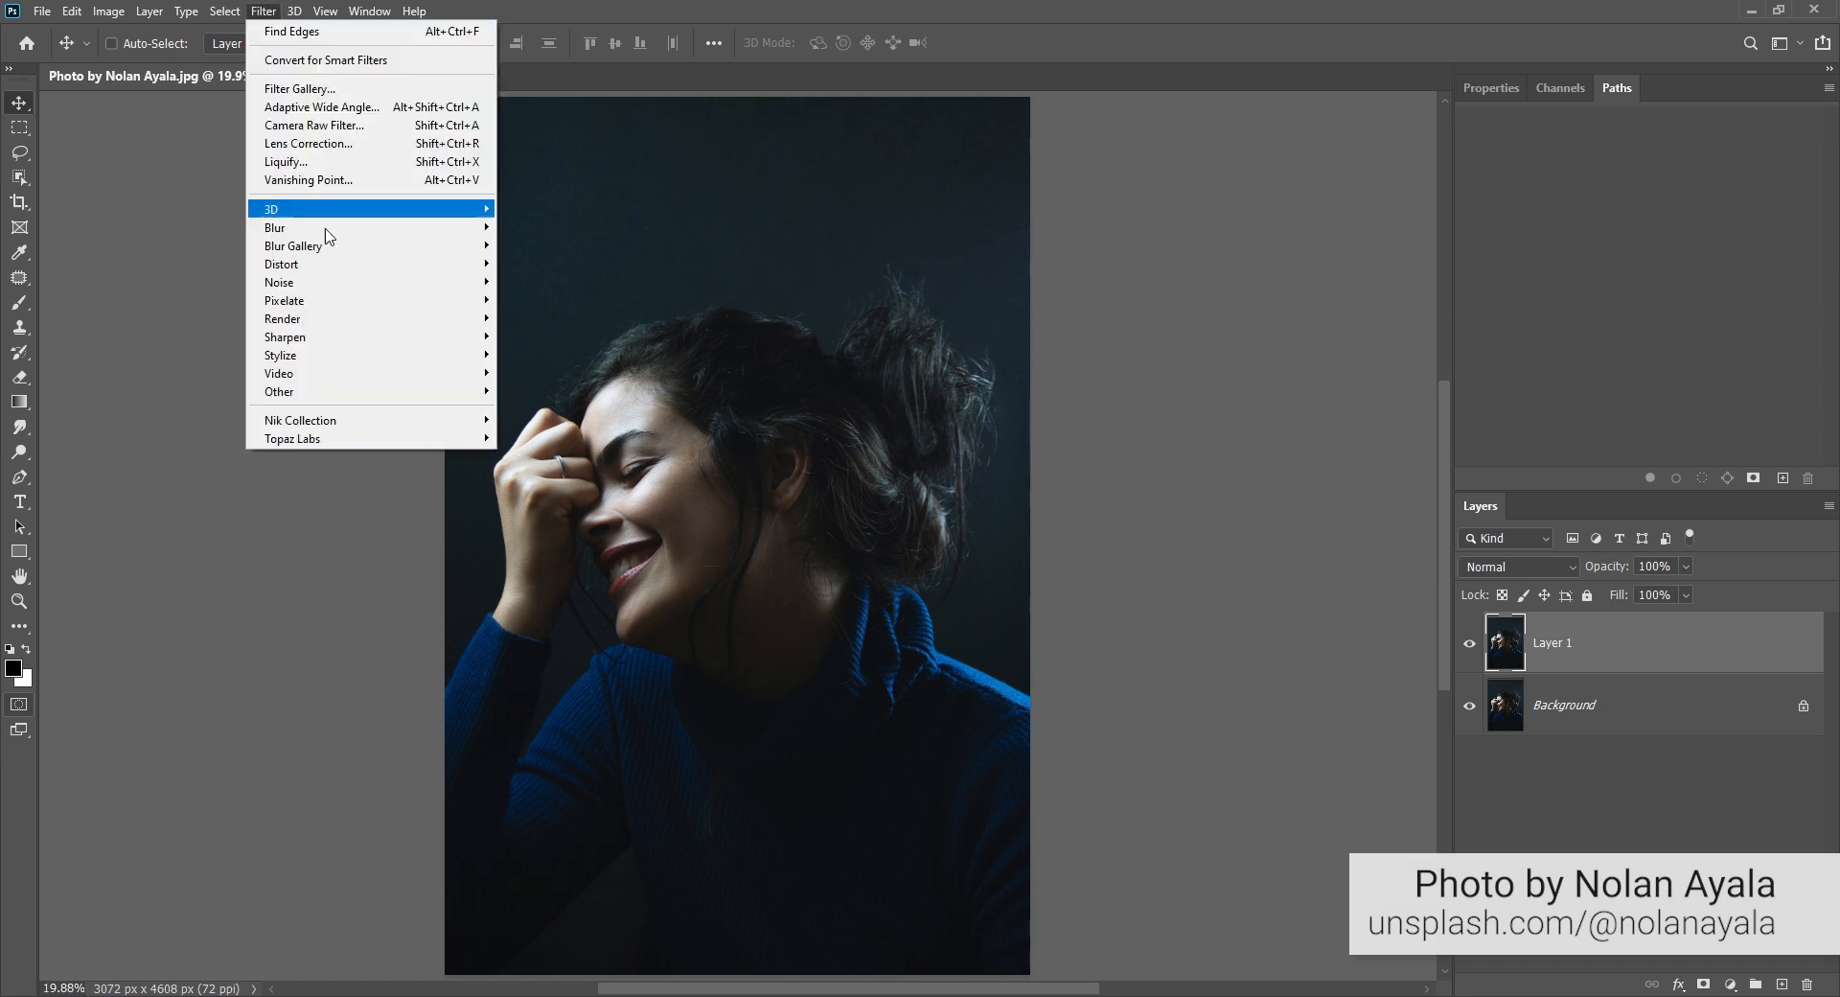
mouse_move(350, 357)
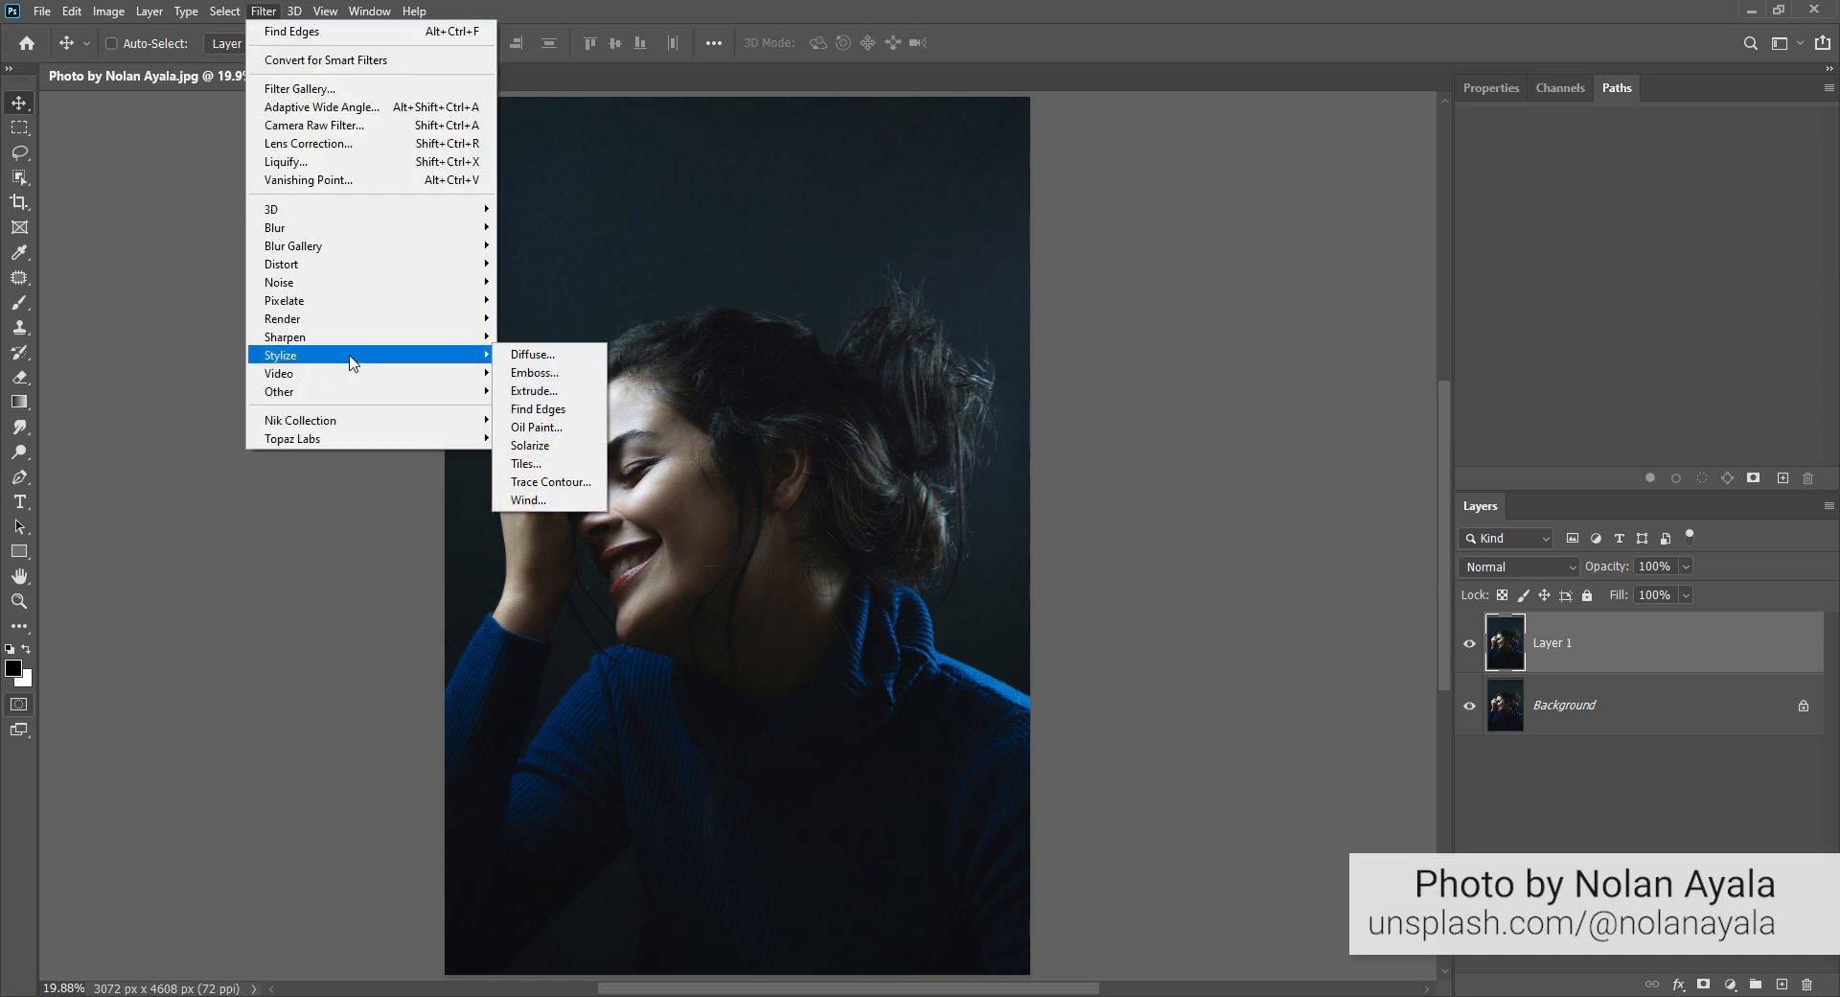
left_click(562, 412)
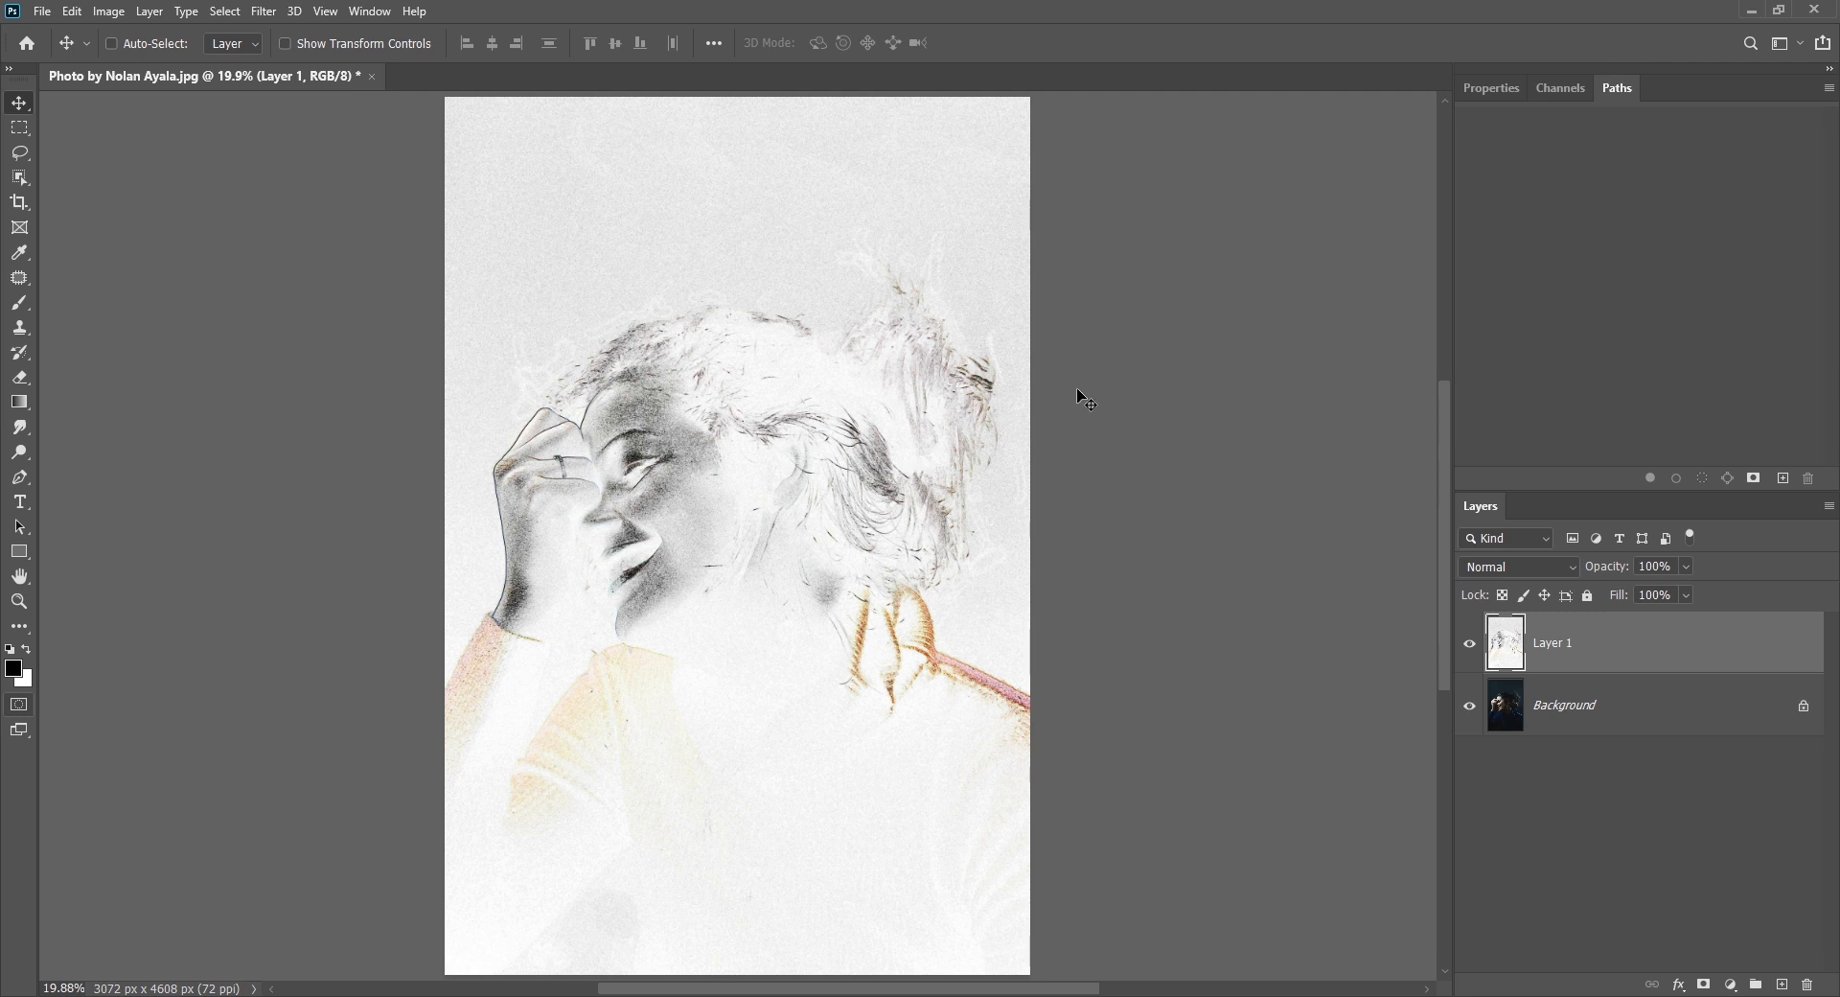
- Examine the hair edges up close and compare them with the original portrait by hiding and showing Layer 1
scroll(968, 330, "up", 5)
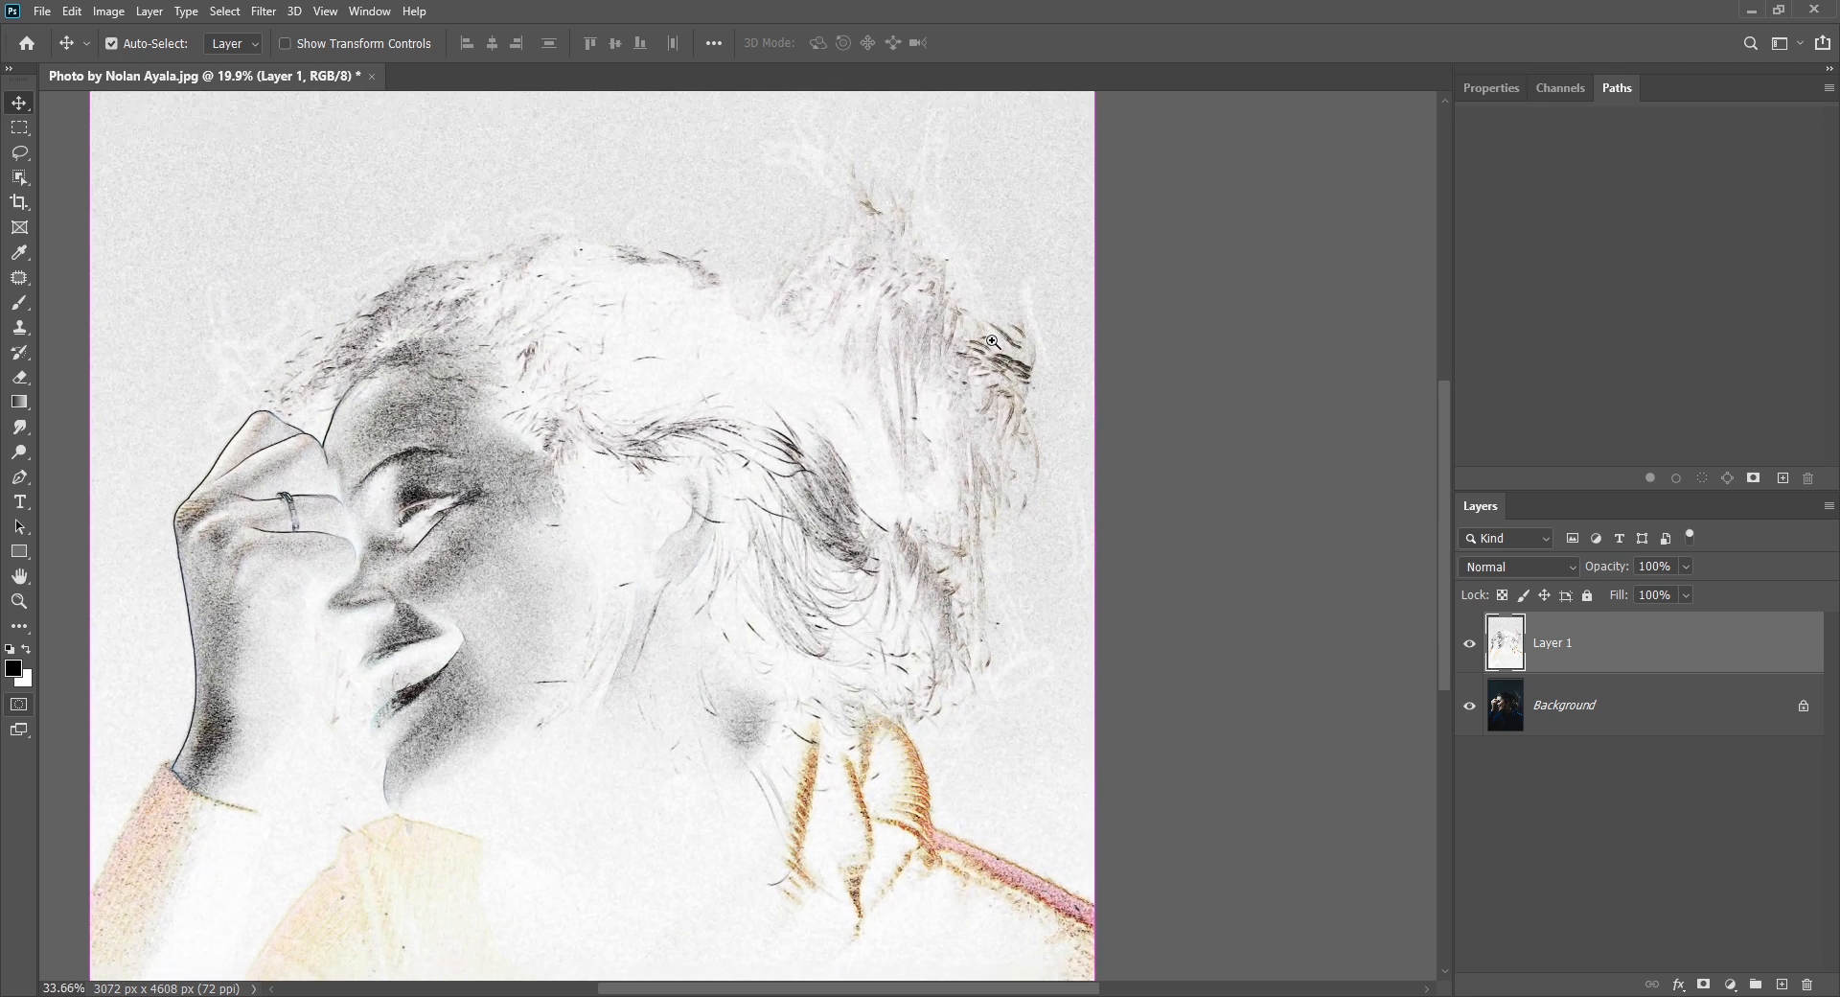
left_click(1472, 644)
left_click(1472, 644)
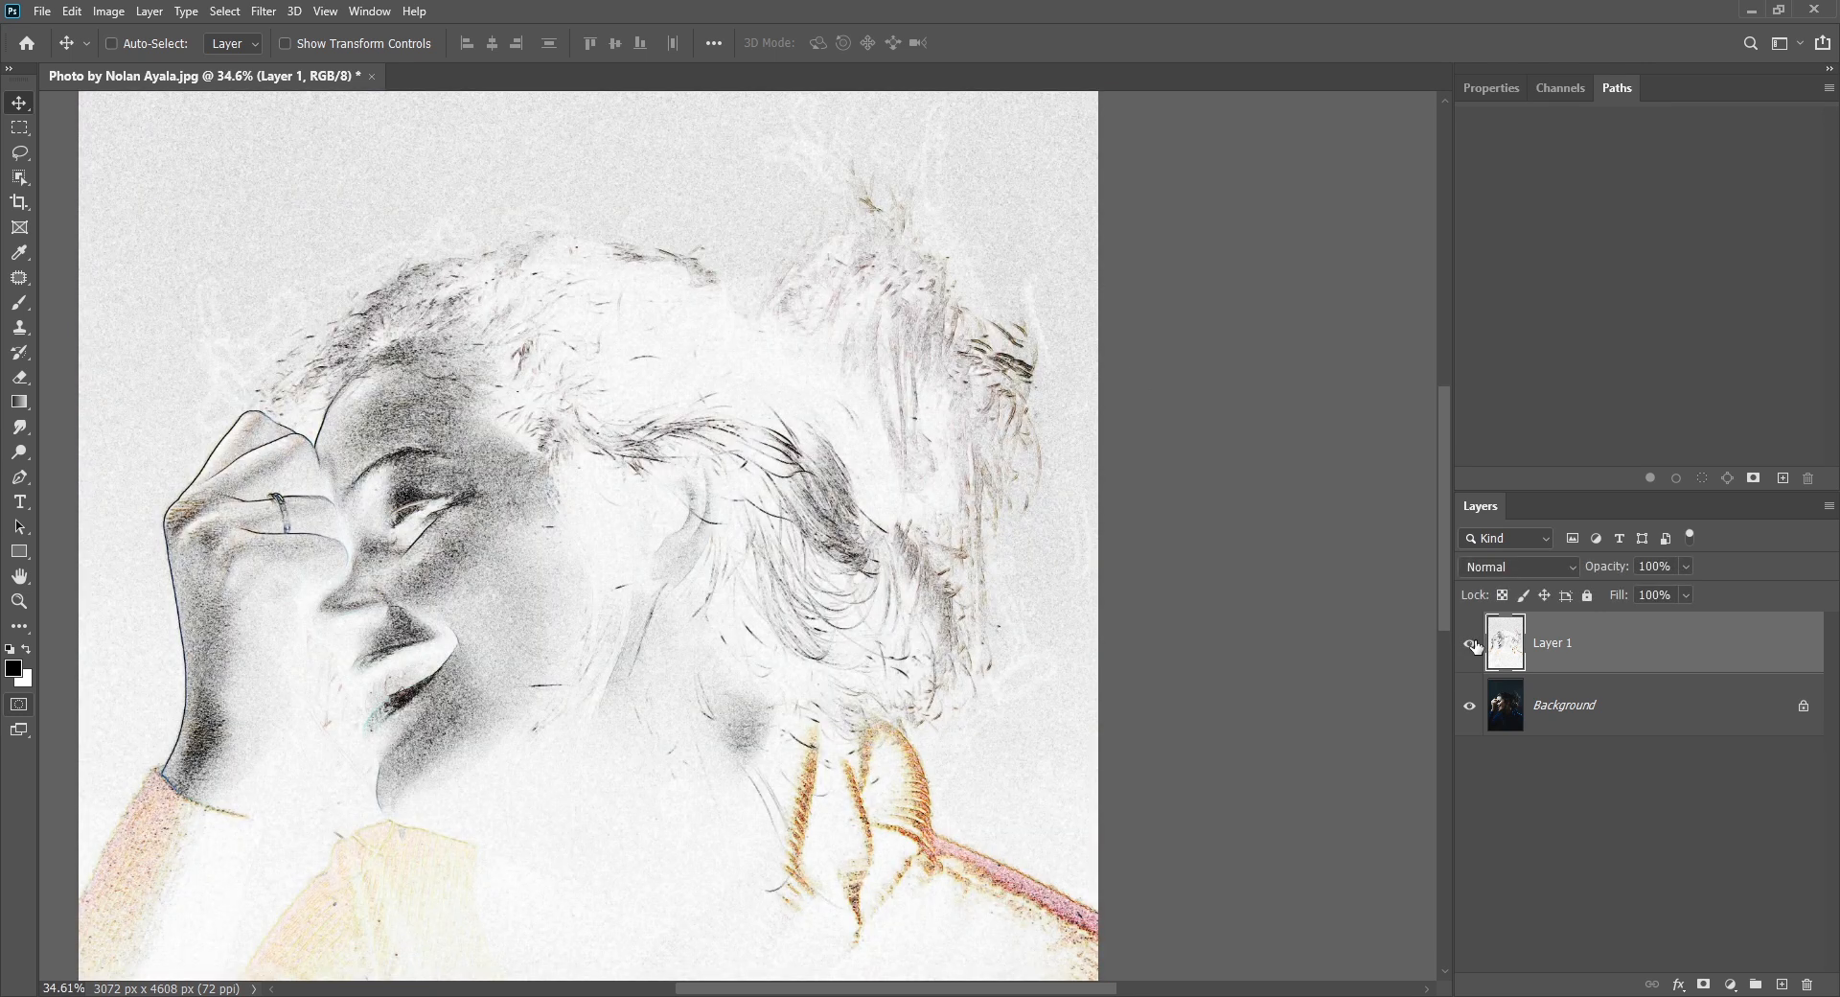
left_click(1472, 644)
left_click(1472, 644)
scroll(1272, 541, "down", 5)
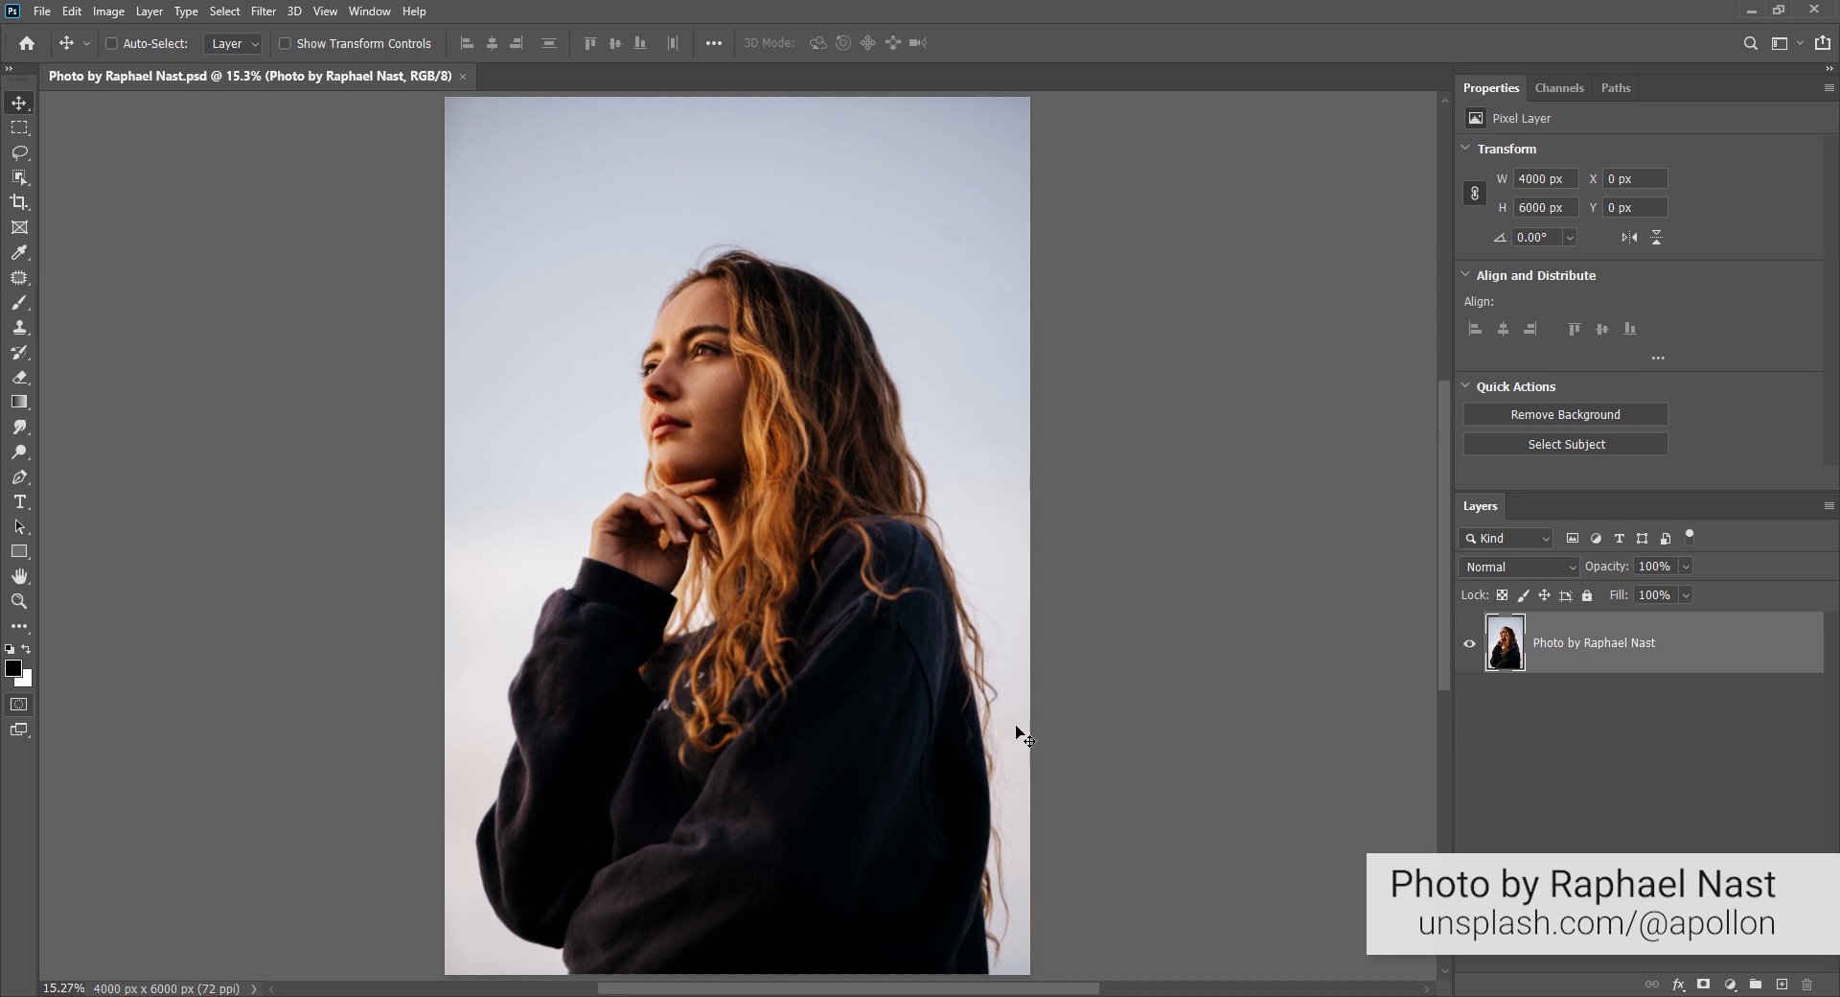
- Duplicate the long-haired woman's photo layer and apply the Find Edges filter to the copy
key("ctrl")
key("ctrl+j")
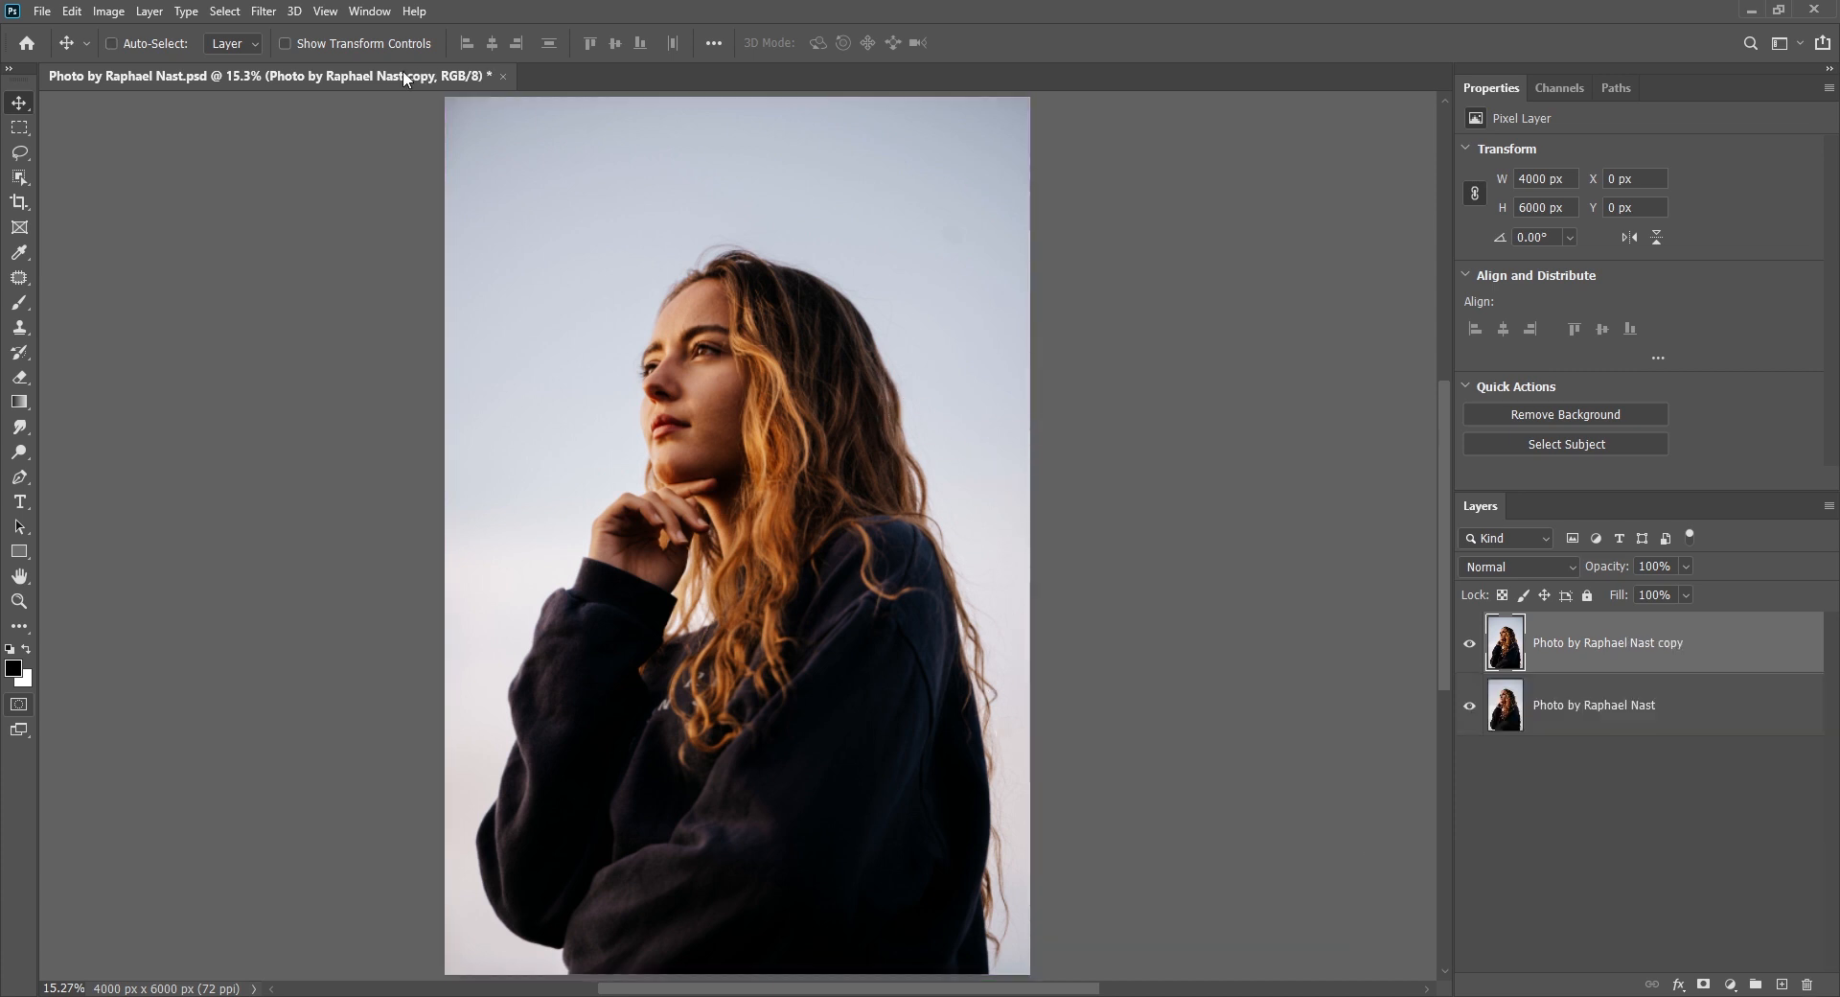
left_click(263, 10)
left_click(379, 30)
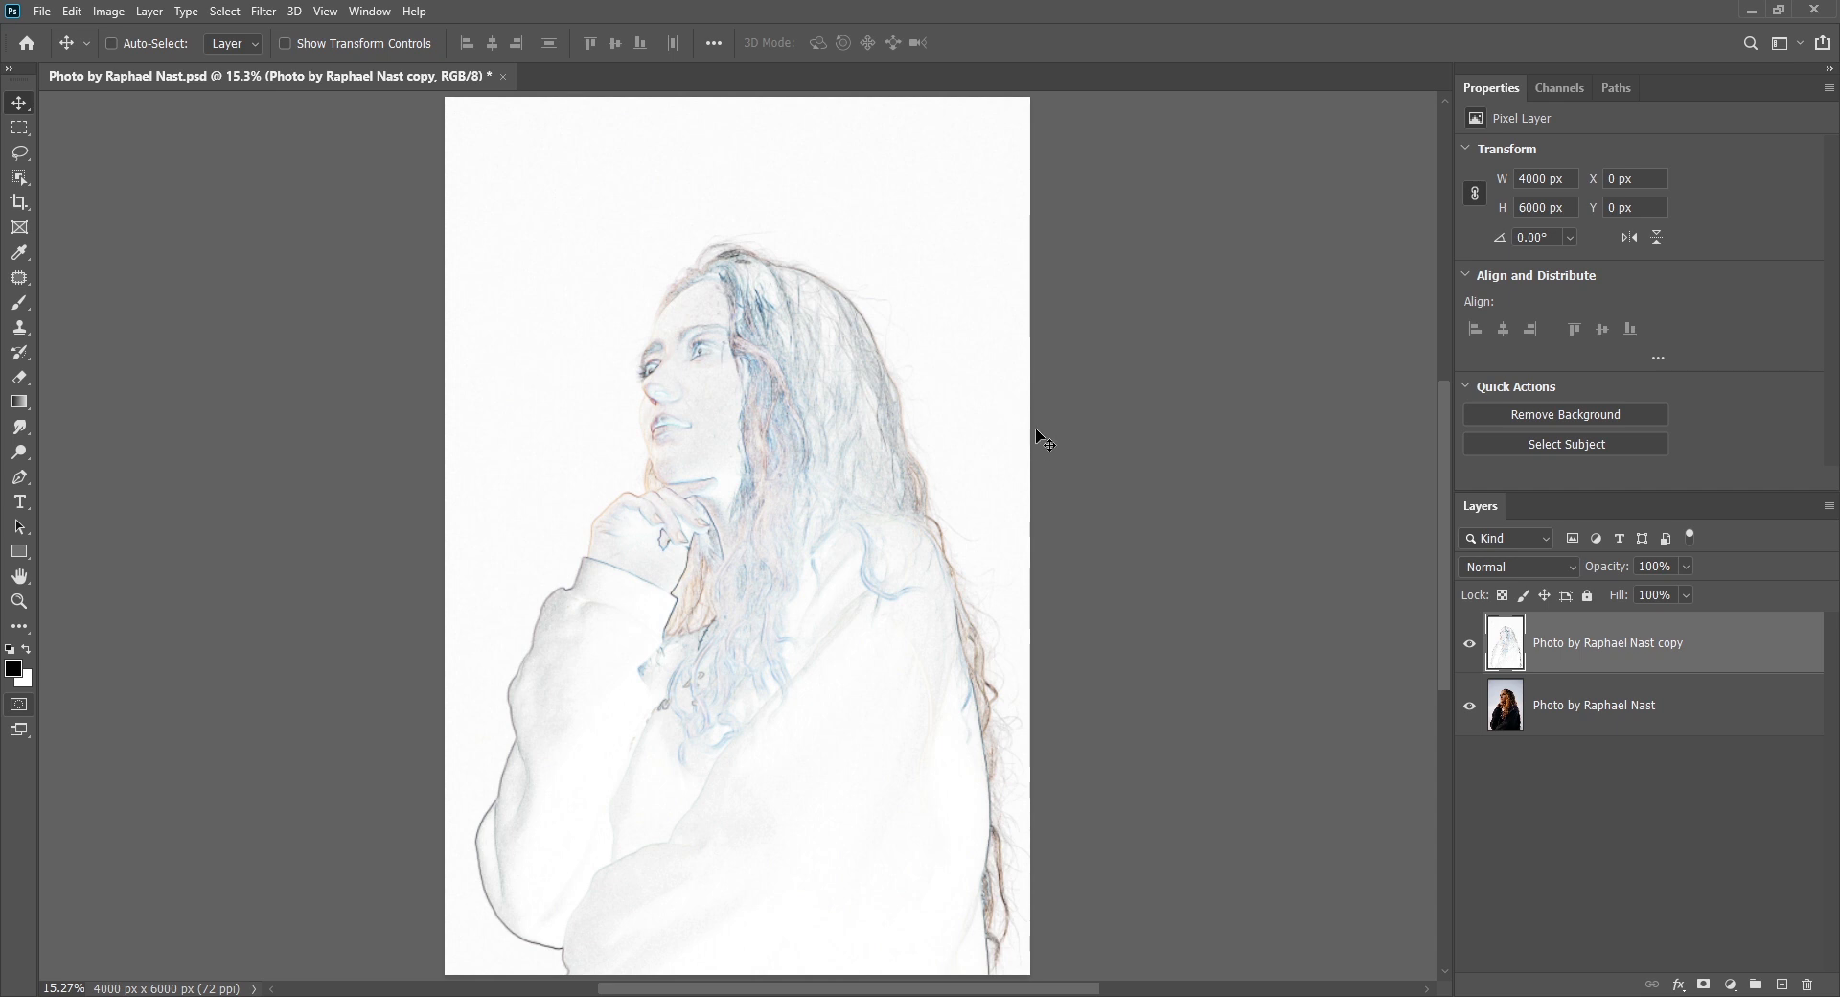
- Examine the hair strands on the Find Edges copy, compare it with the original photo and delete the copy
key("ctrl")
left_click_drag(969, 593, 1002, 534)
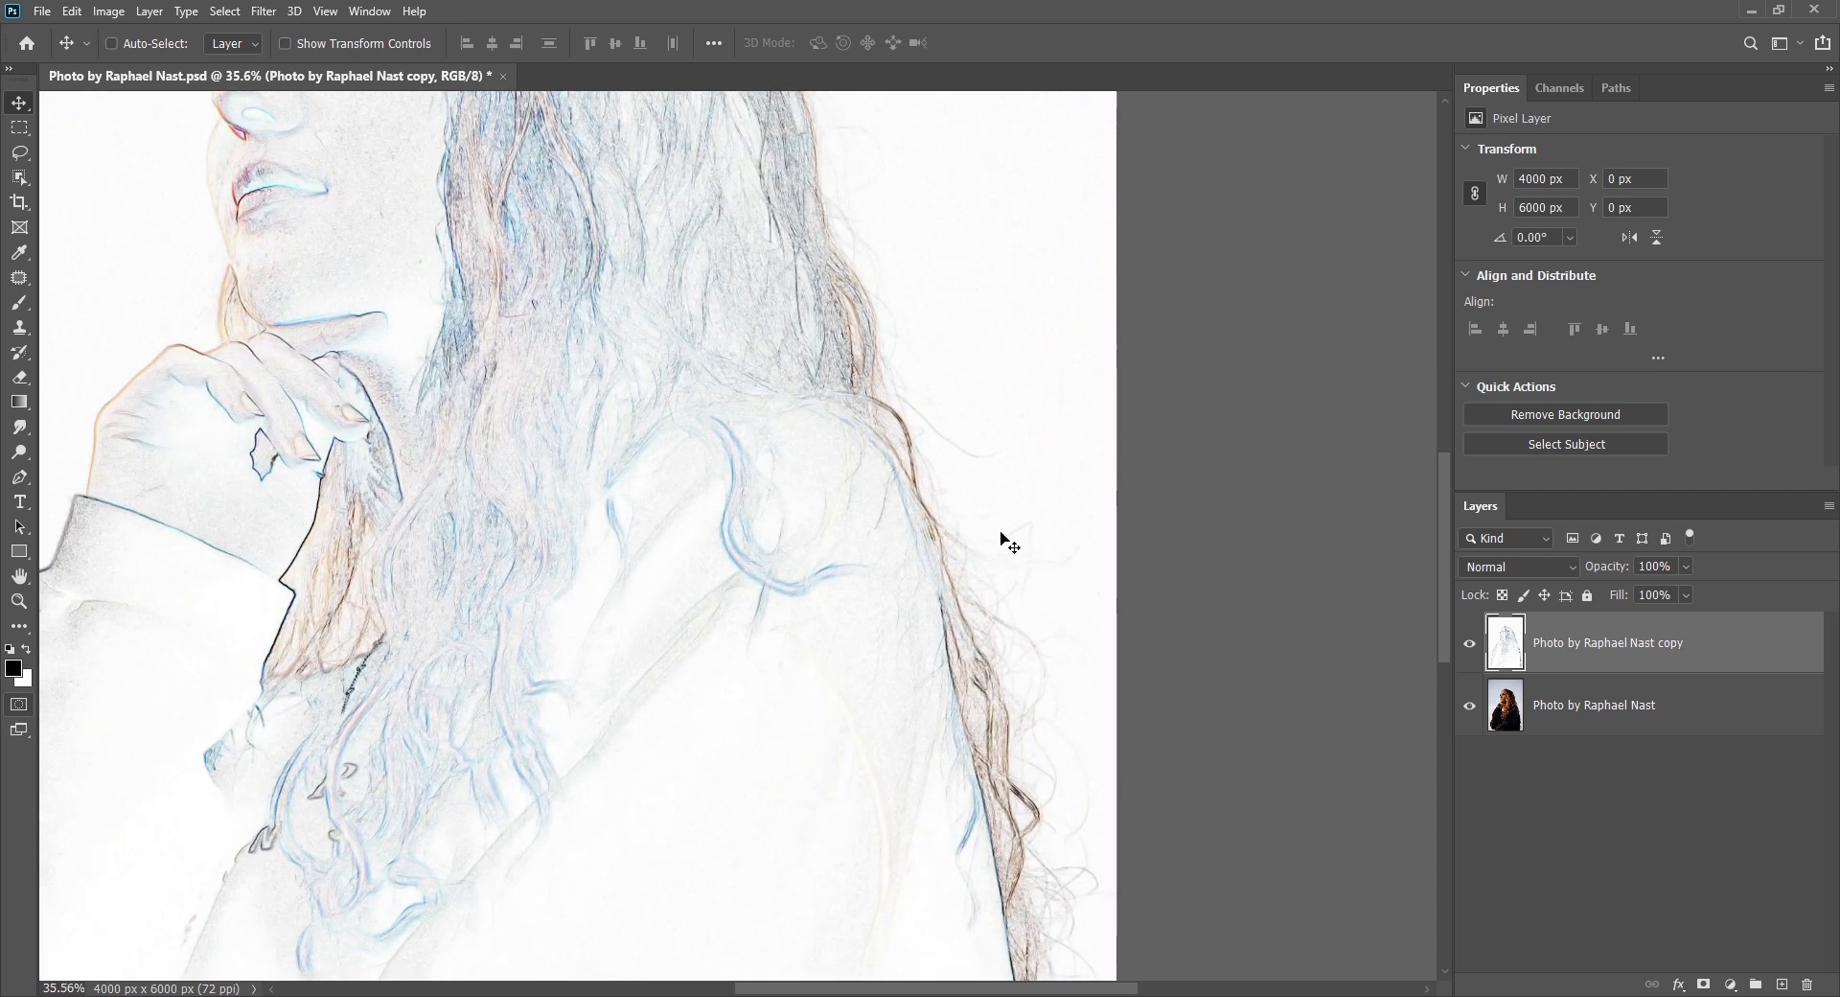
left_click_drag(1075, 821, 1036, 424)
left_click_drag(841, 340, 974, 620)
left_click_drag(929, 422, 963, 612)
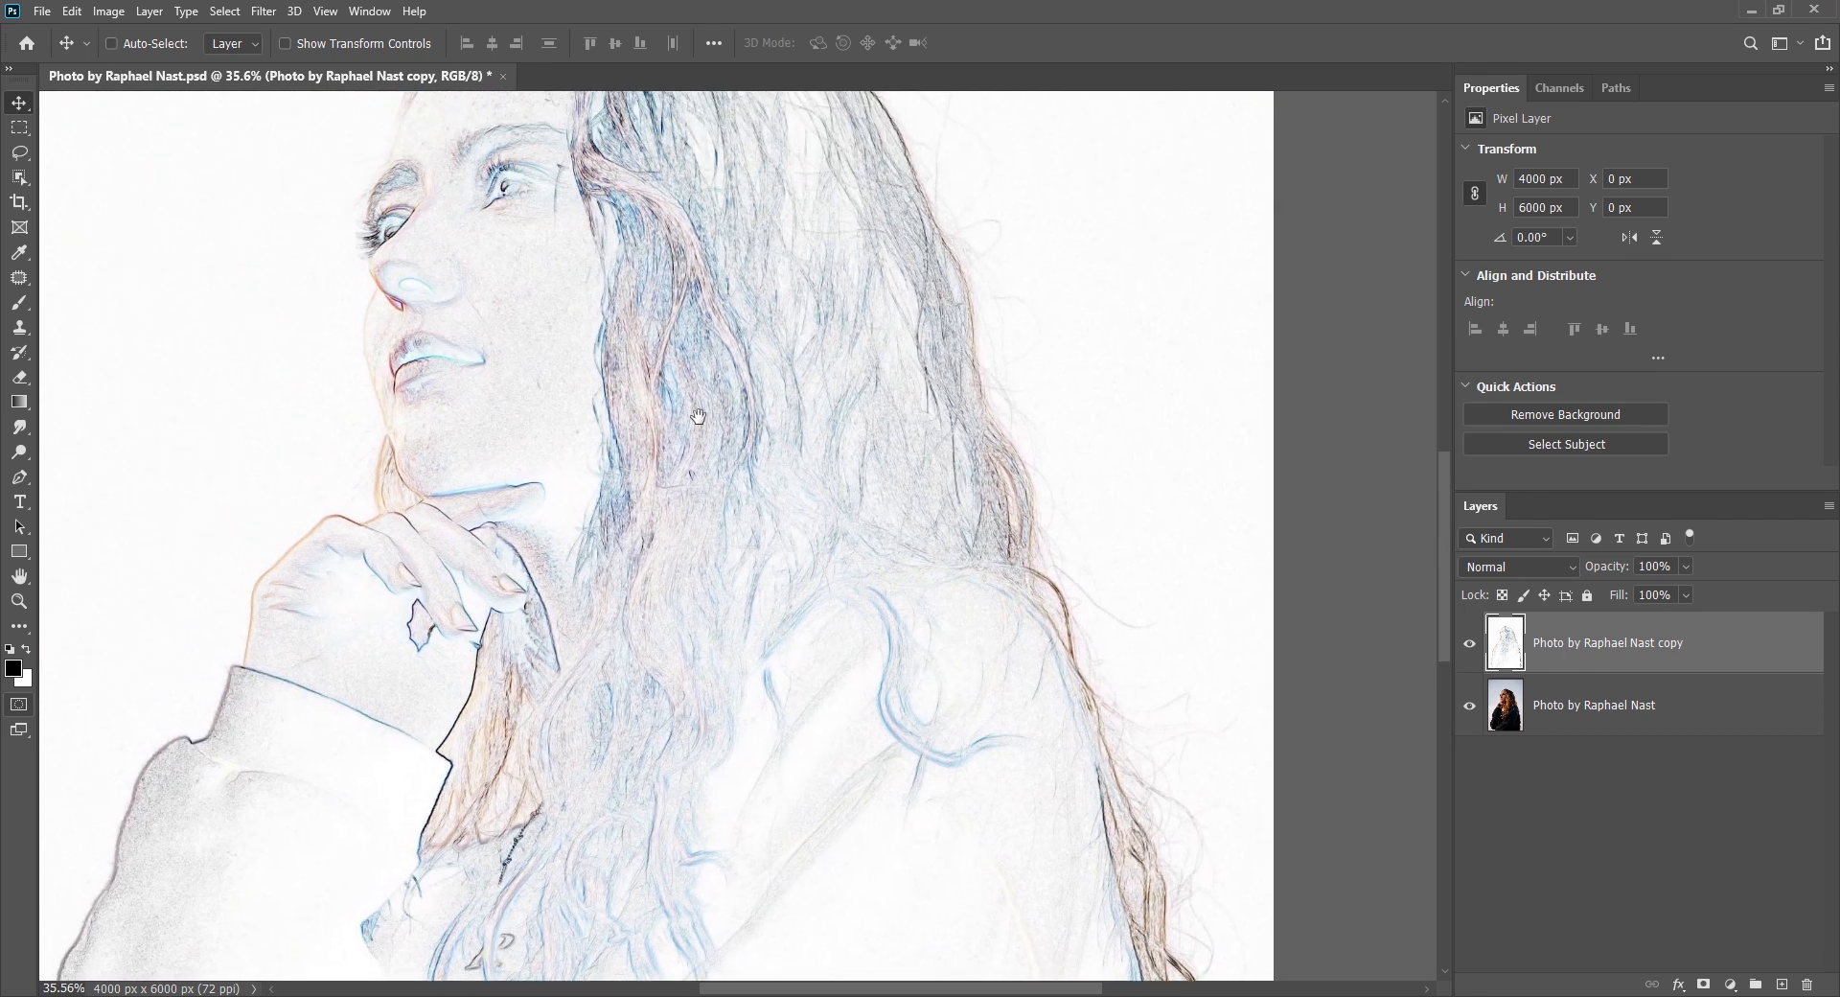
left_click_drag(698, 415, 805, 349)
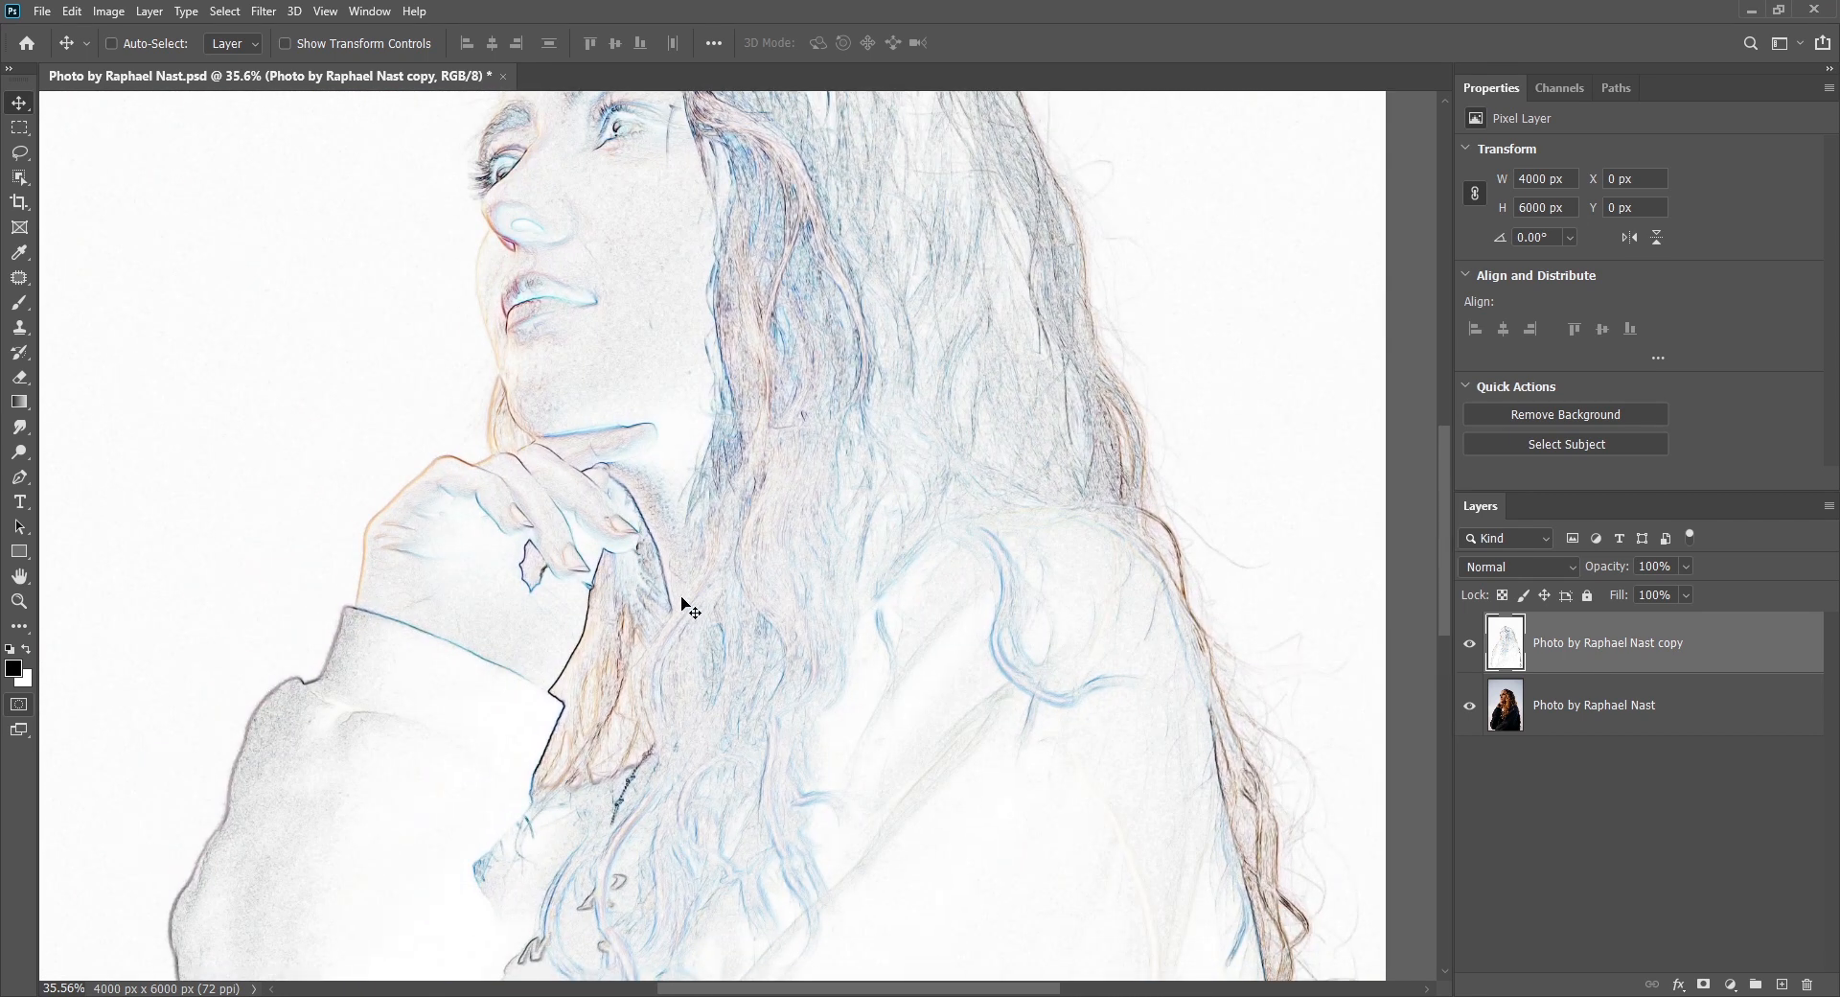
left_click(1468, 644)
left_click(1467, 648)
key("ctrl+0")
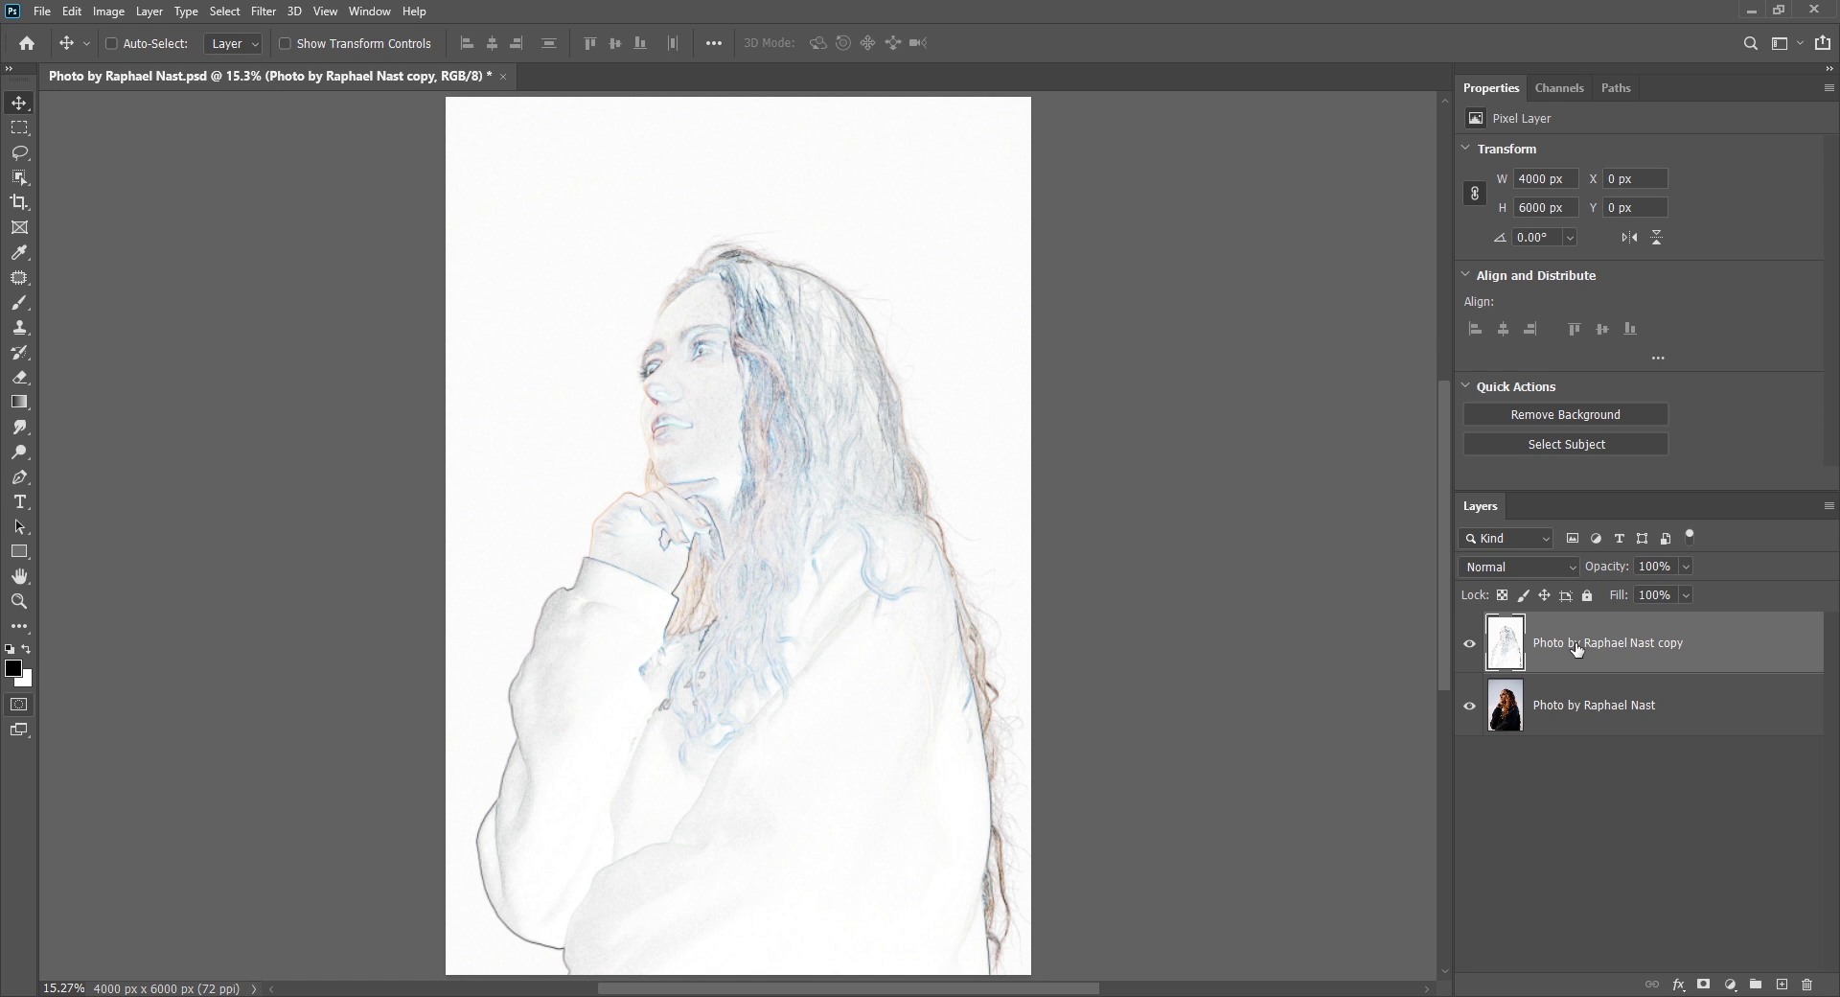
key("Delete")
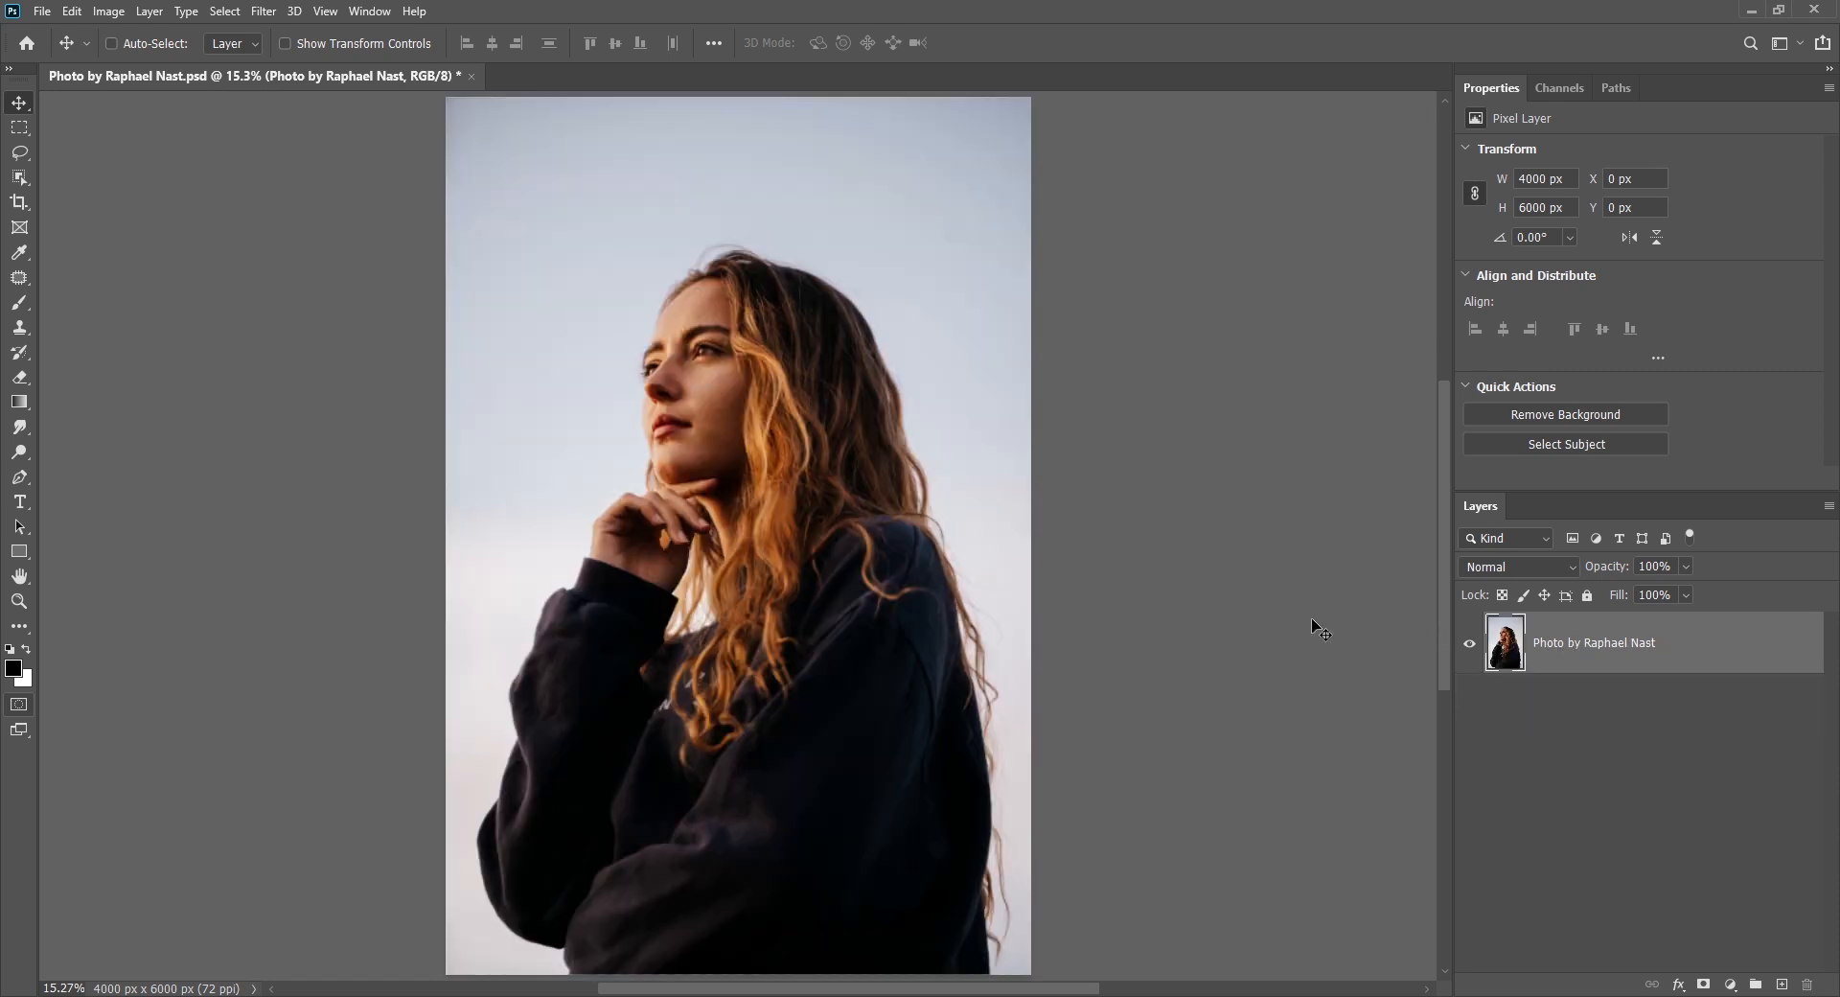
- Duplicate the photo layer and mask the copy to an area painted along the hair, face and hand with a 600 px Quick Mask brush
key("ctrl+j")
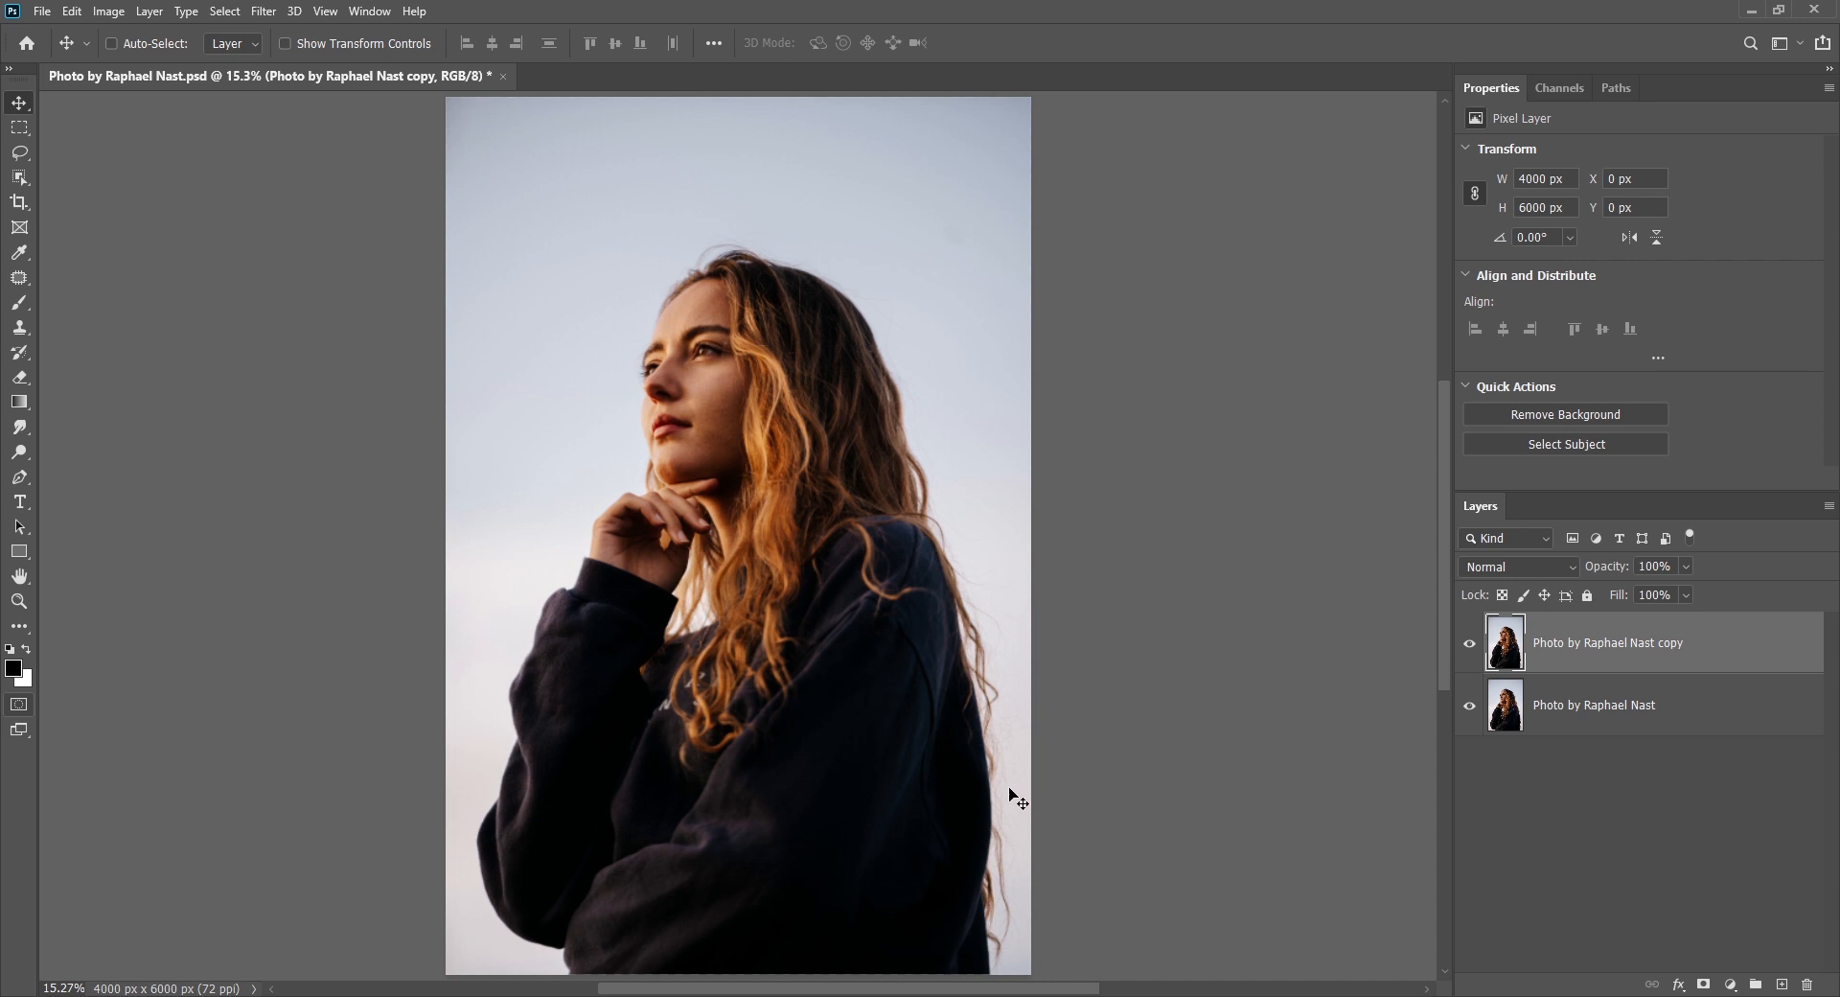
key("q")
key("b")
mouse_move(982, 934)
left_mouse_down()
mouse_move(986, 718)
mouse_move(906, 425)
mouse_move(791, 267)
mouse_move(669, 299)
mouse_move(649, 480)
mouse_move(679, 560)
mouse_move(689, 516)
left_mouse_up()
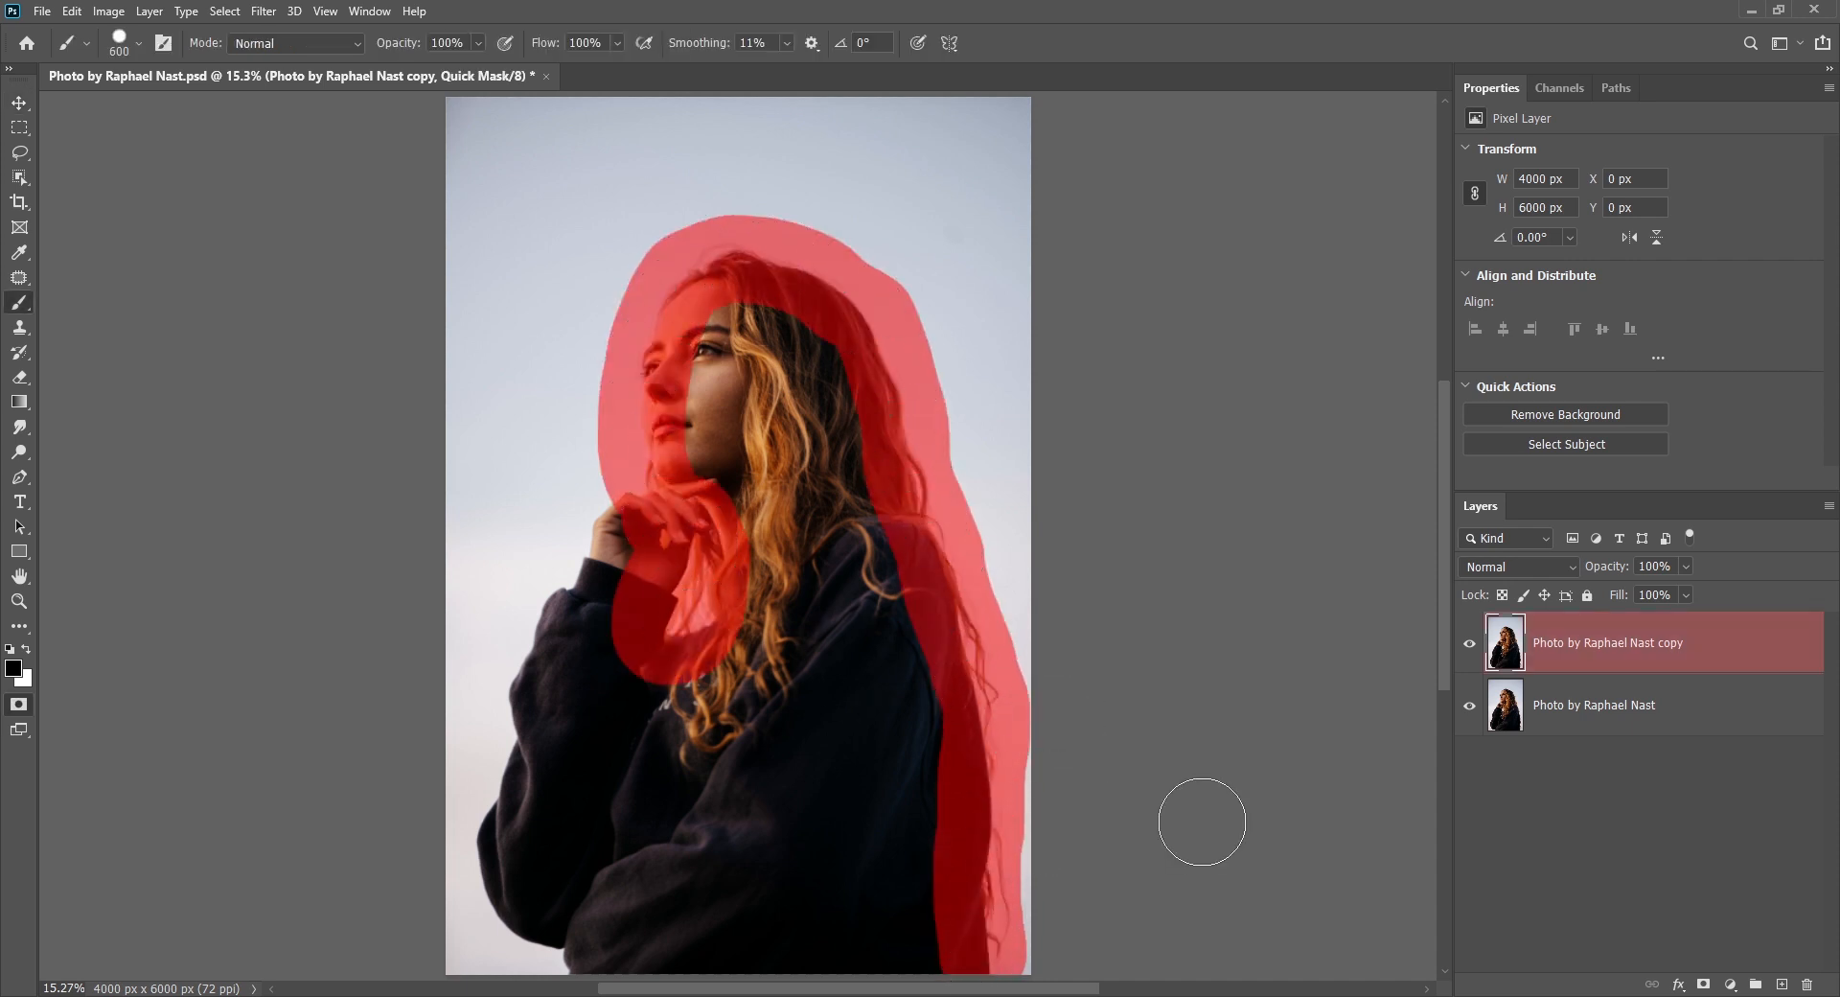
key("q")
left_click(1715, 979)
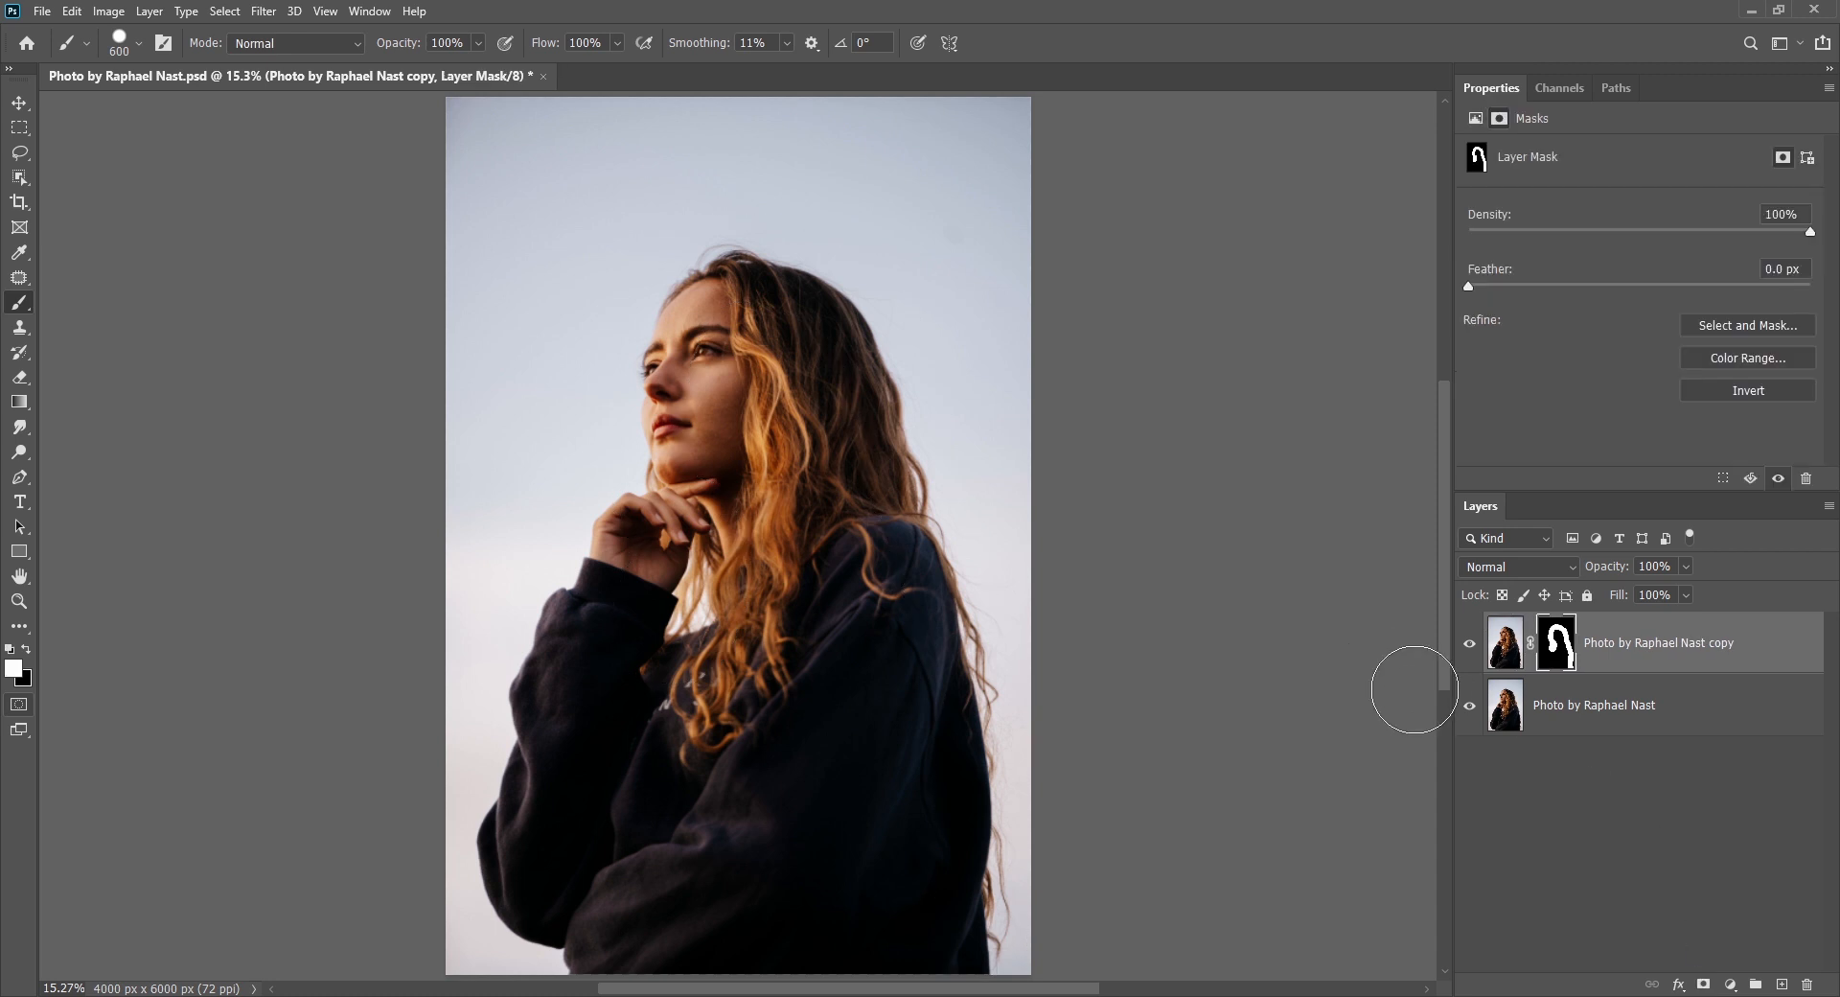
- Add a solid color fill layer in mid-gray (808080) directly above the original photo layer
key("v")
left_click(1666, 705)
left_click(1730, 984)
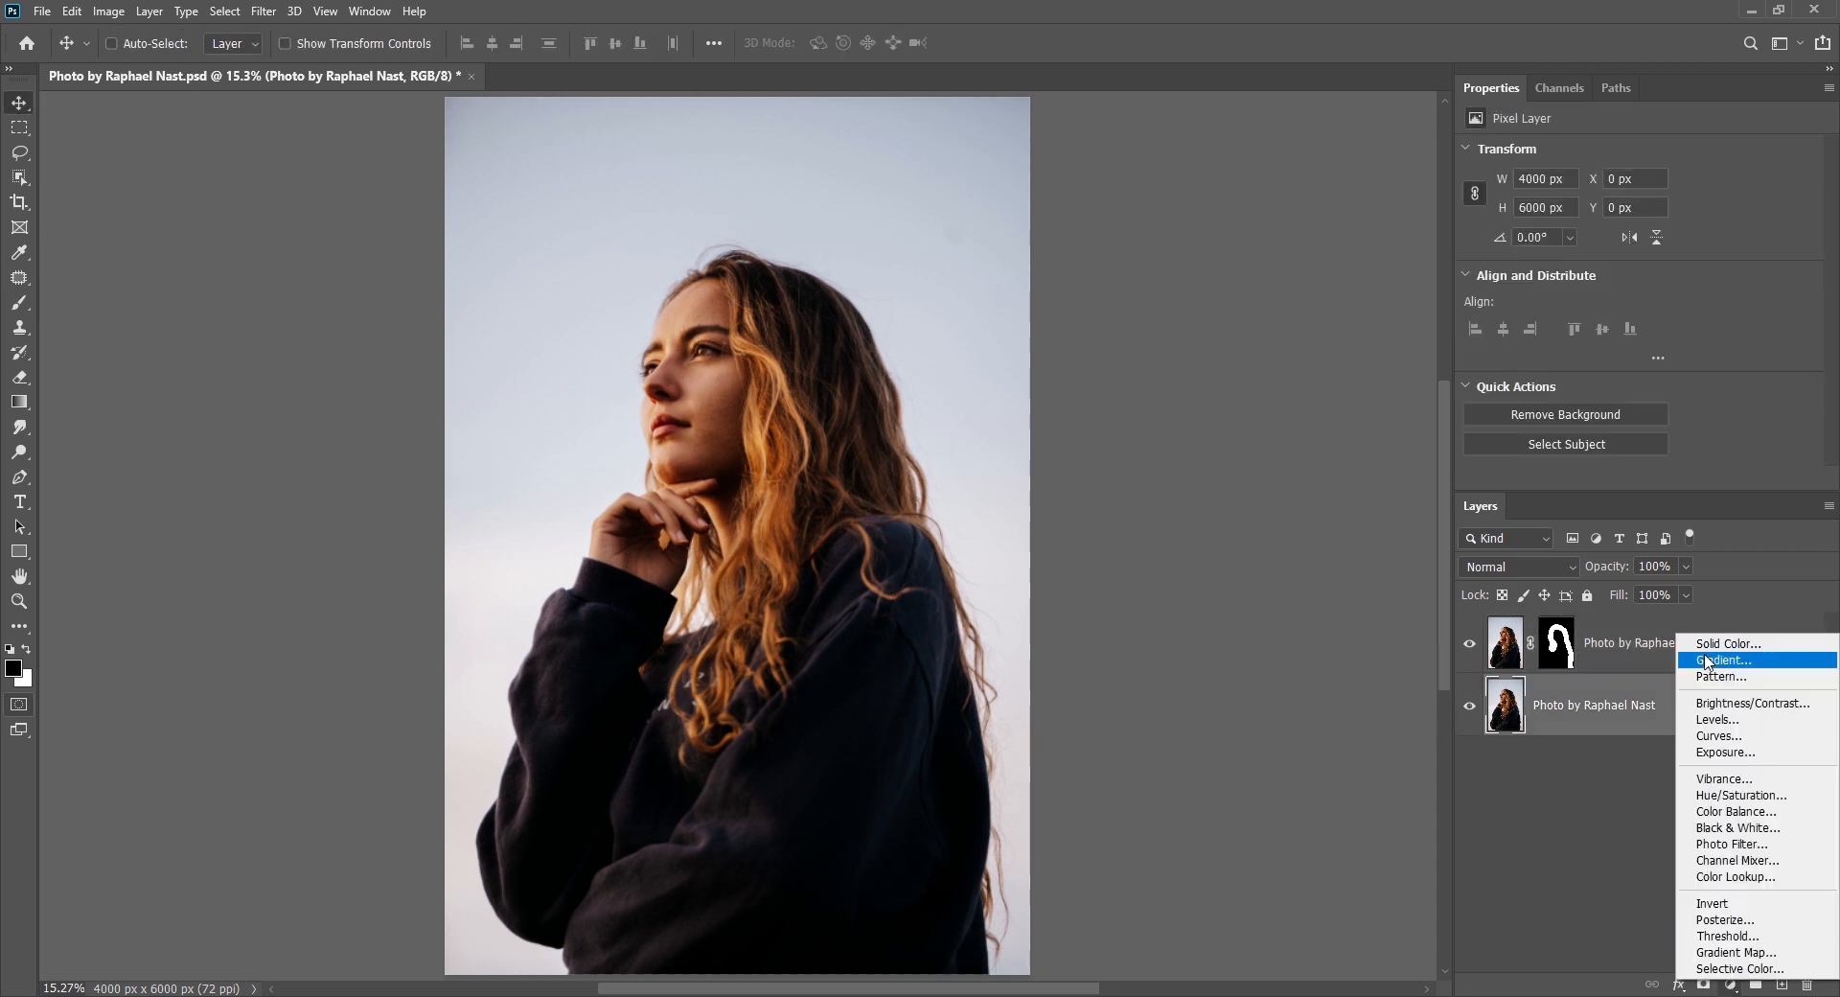
left_click(1715, 656)
type("808080")
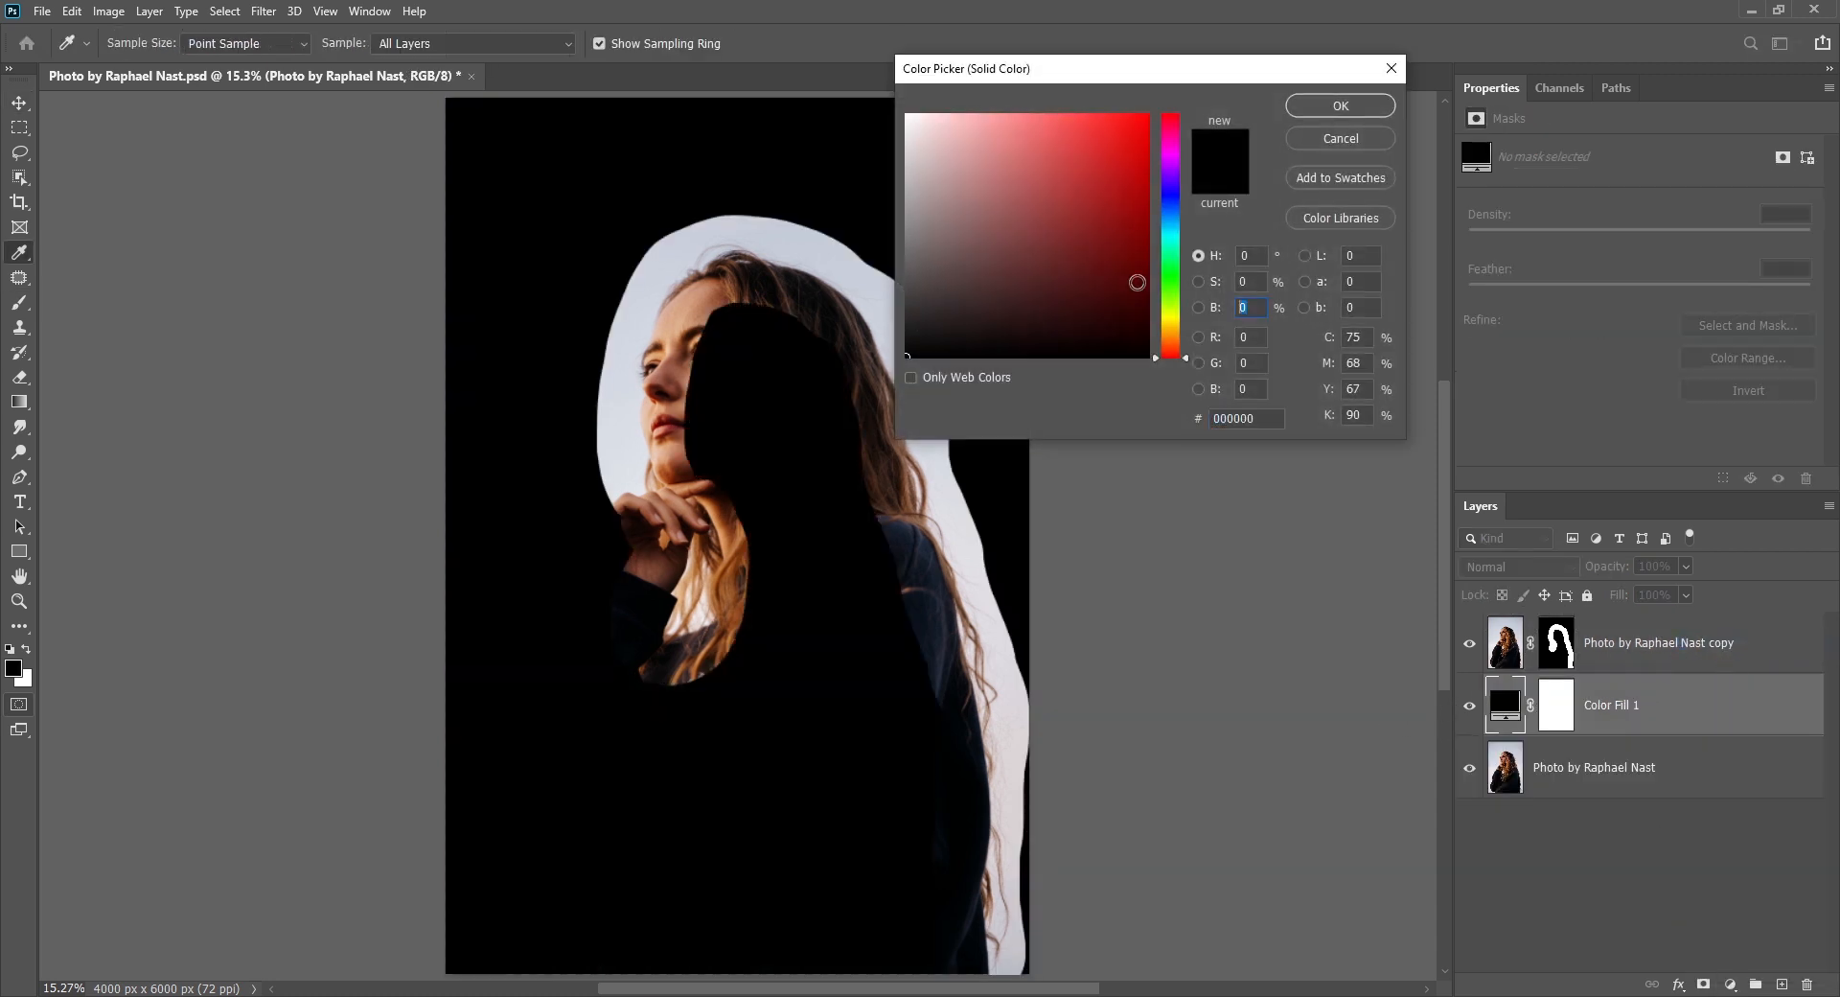
key("Return")
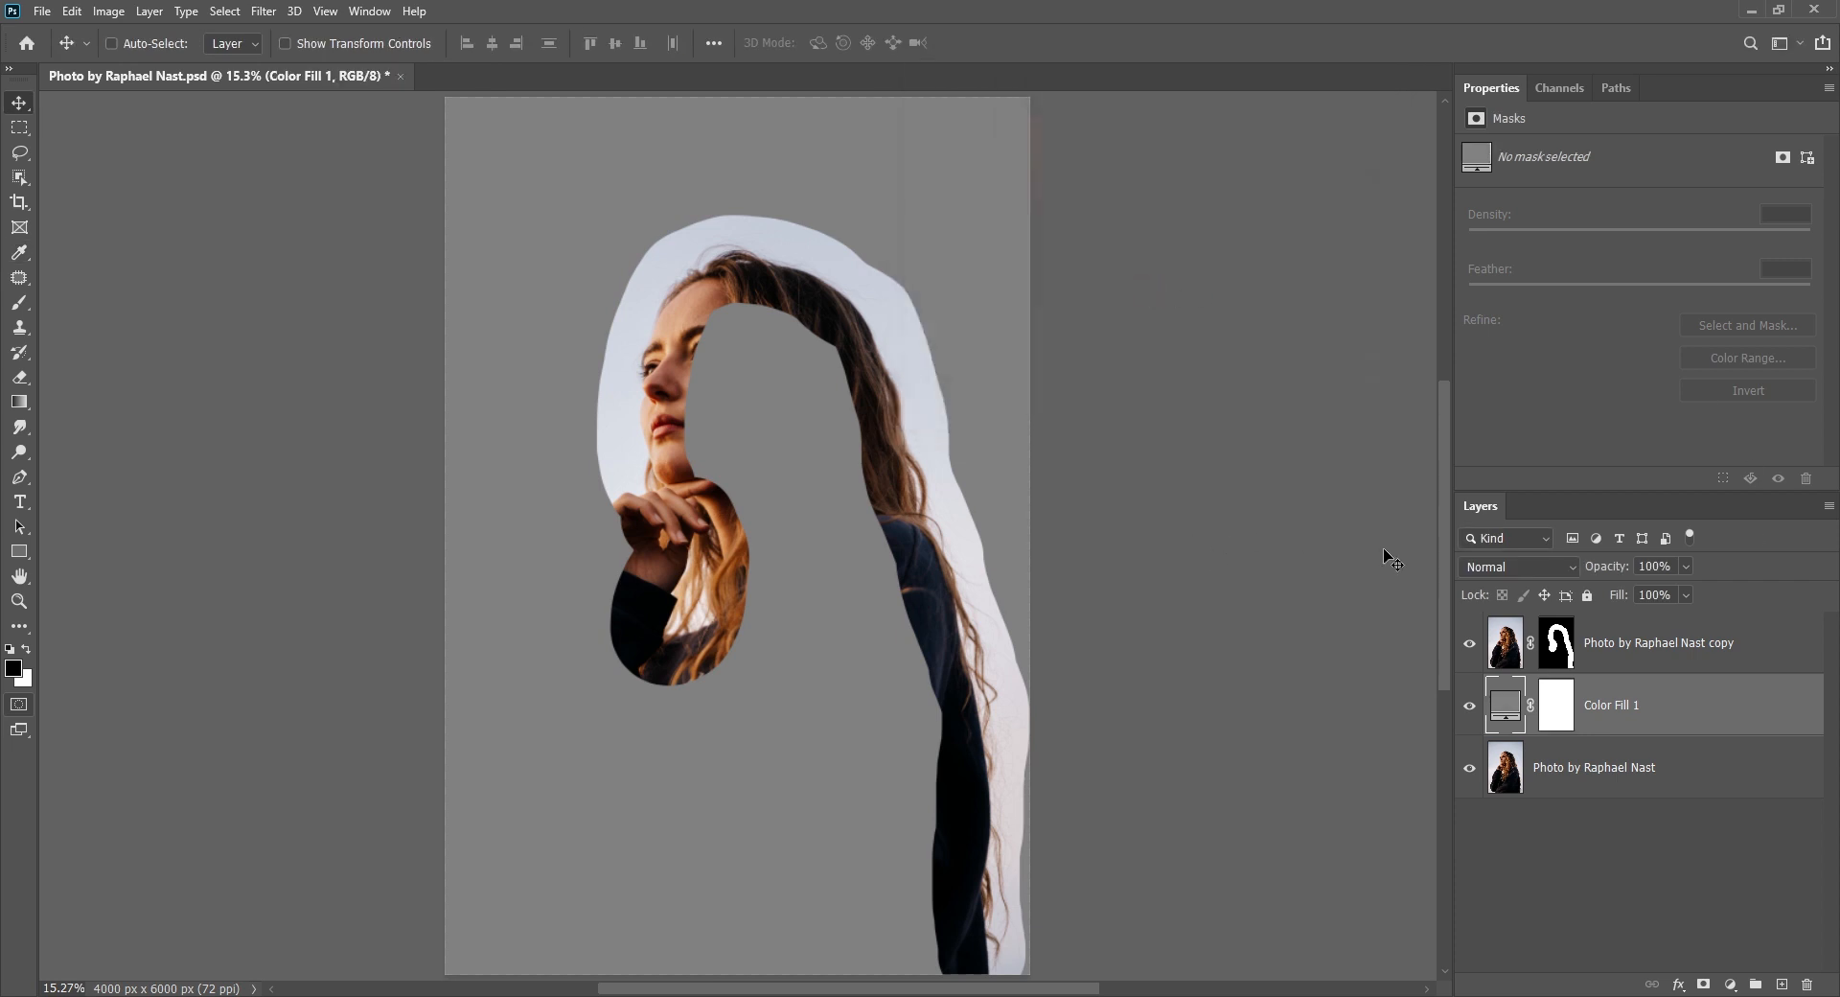
- Open the masked copy's layer mask in Select and Mask and activate the Quick Selection tool
right_click(1558, 646)
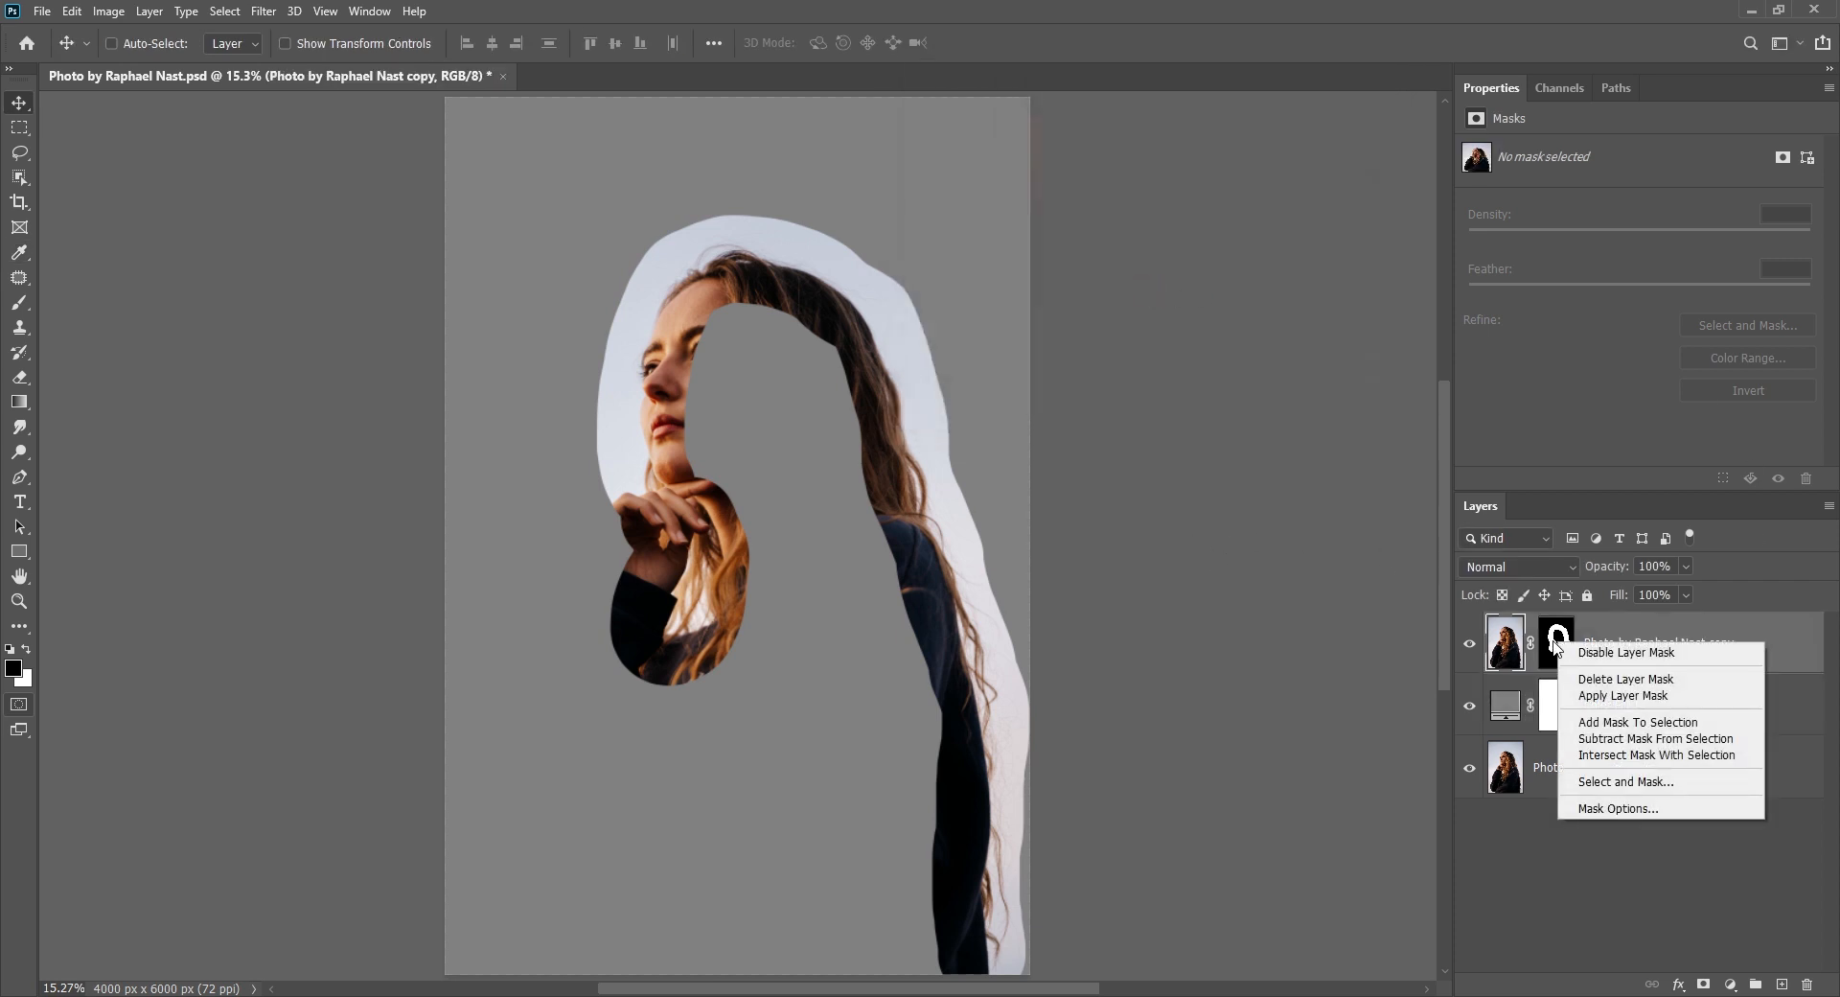
left_click(1644, 796)
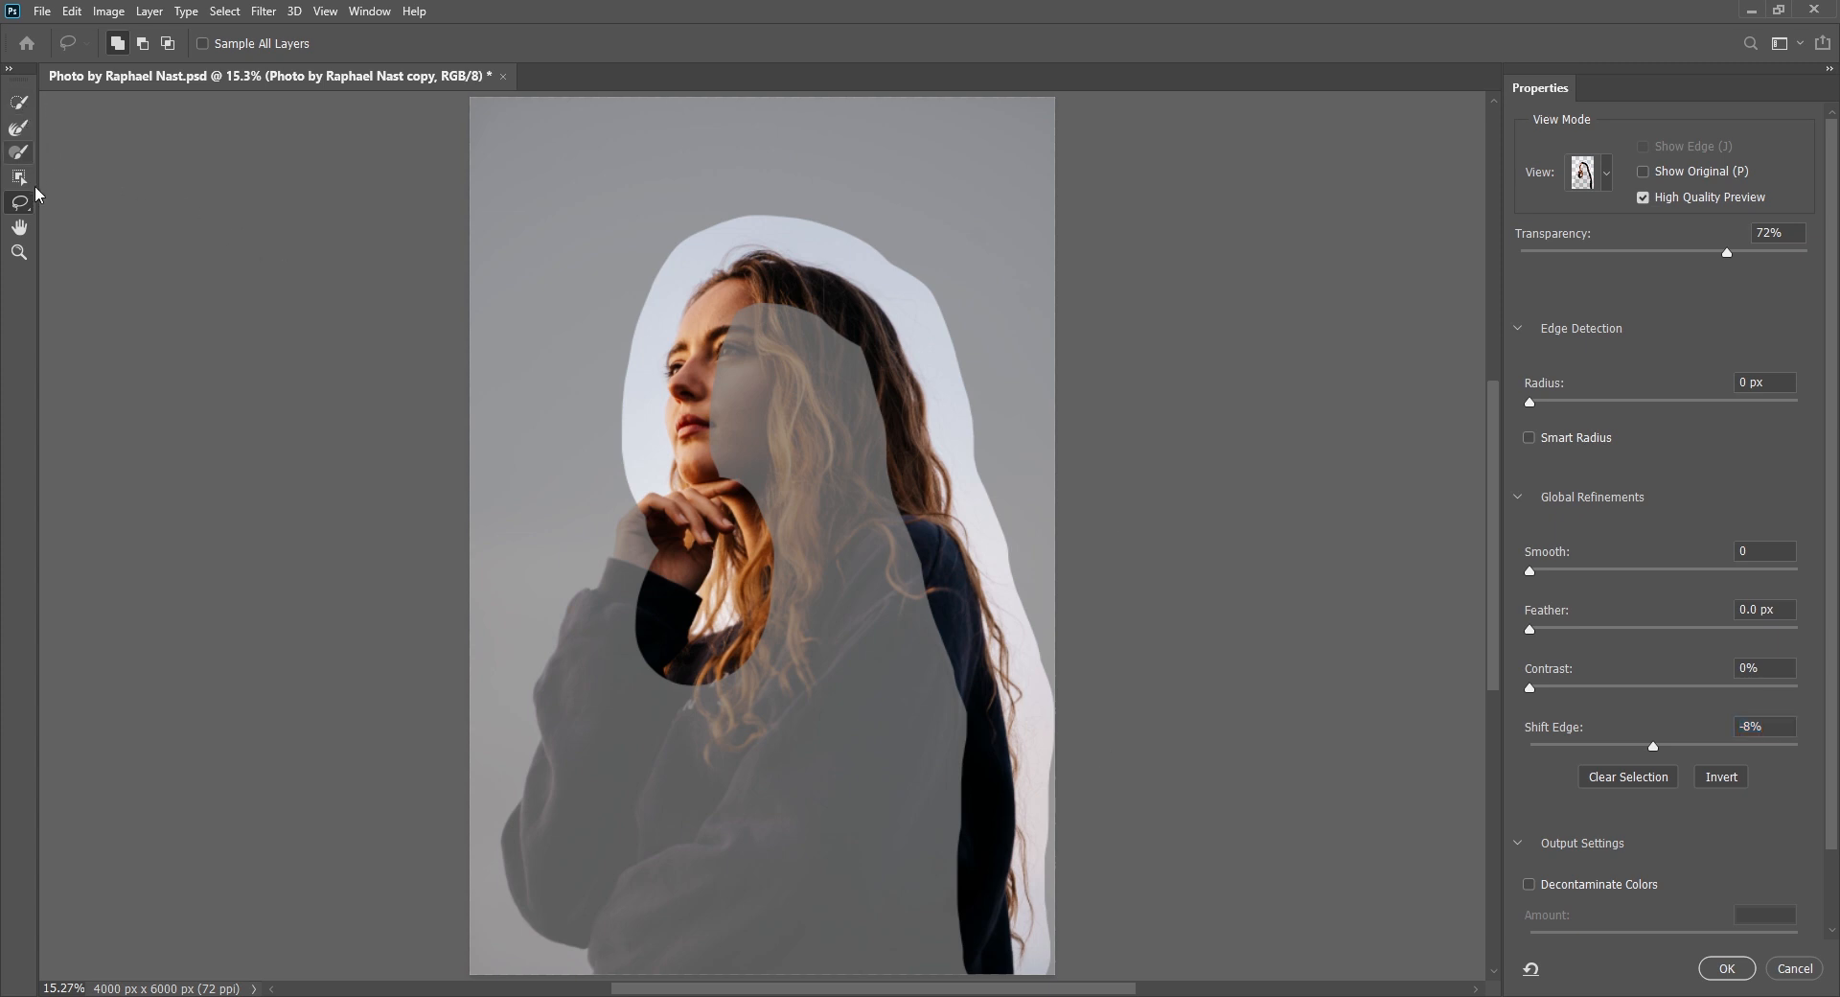
left_click(19, 102)
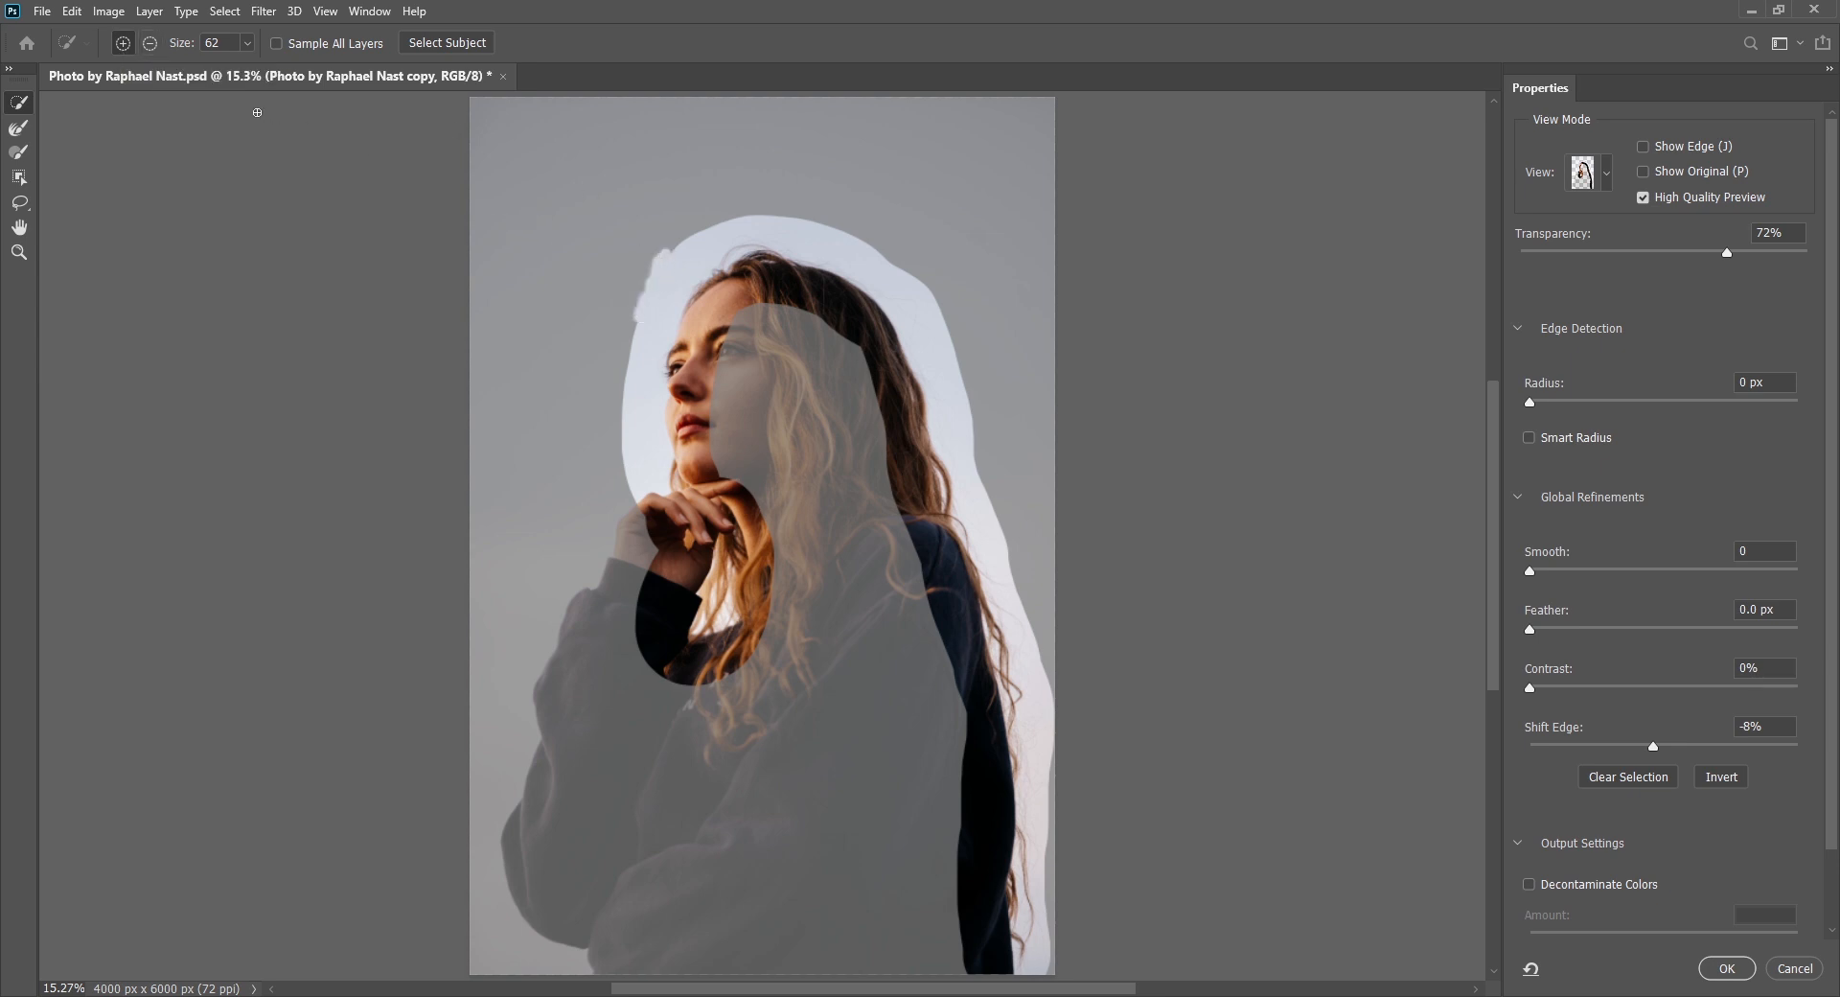
- Try subtracting the sky beside the woman's forehead with Quick Selection and set its brush size to 37
left_click(149, 43)
mouse_move(659, 304)
left_mouse_down()
mouse_move(673, 283)
mouse_move(642, 330)
left_mouse_up()
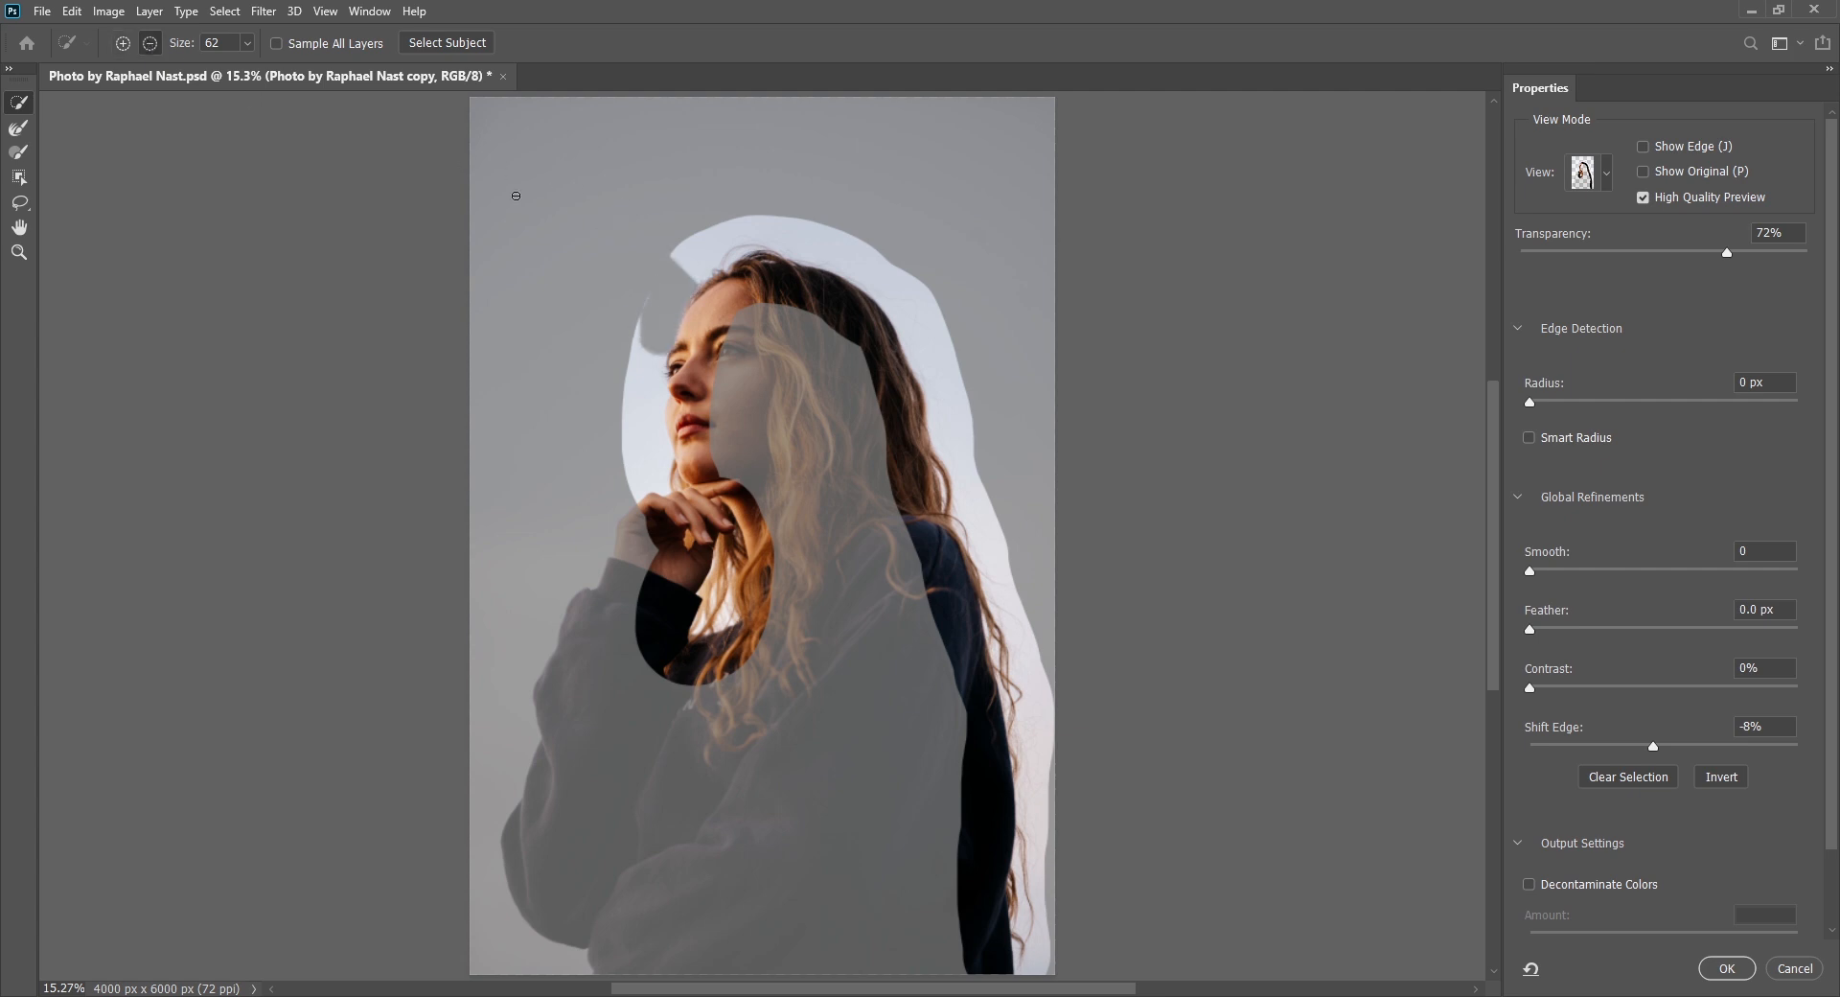
left_click(246, 43)
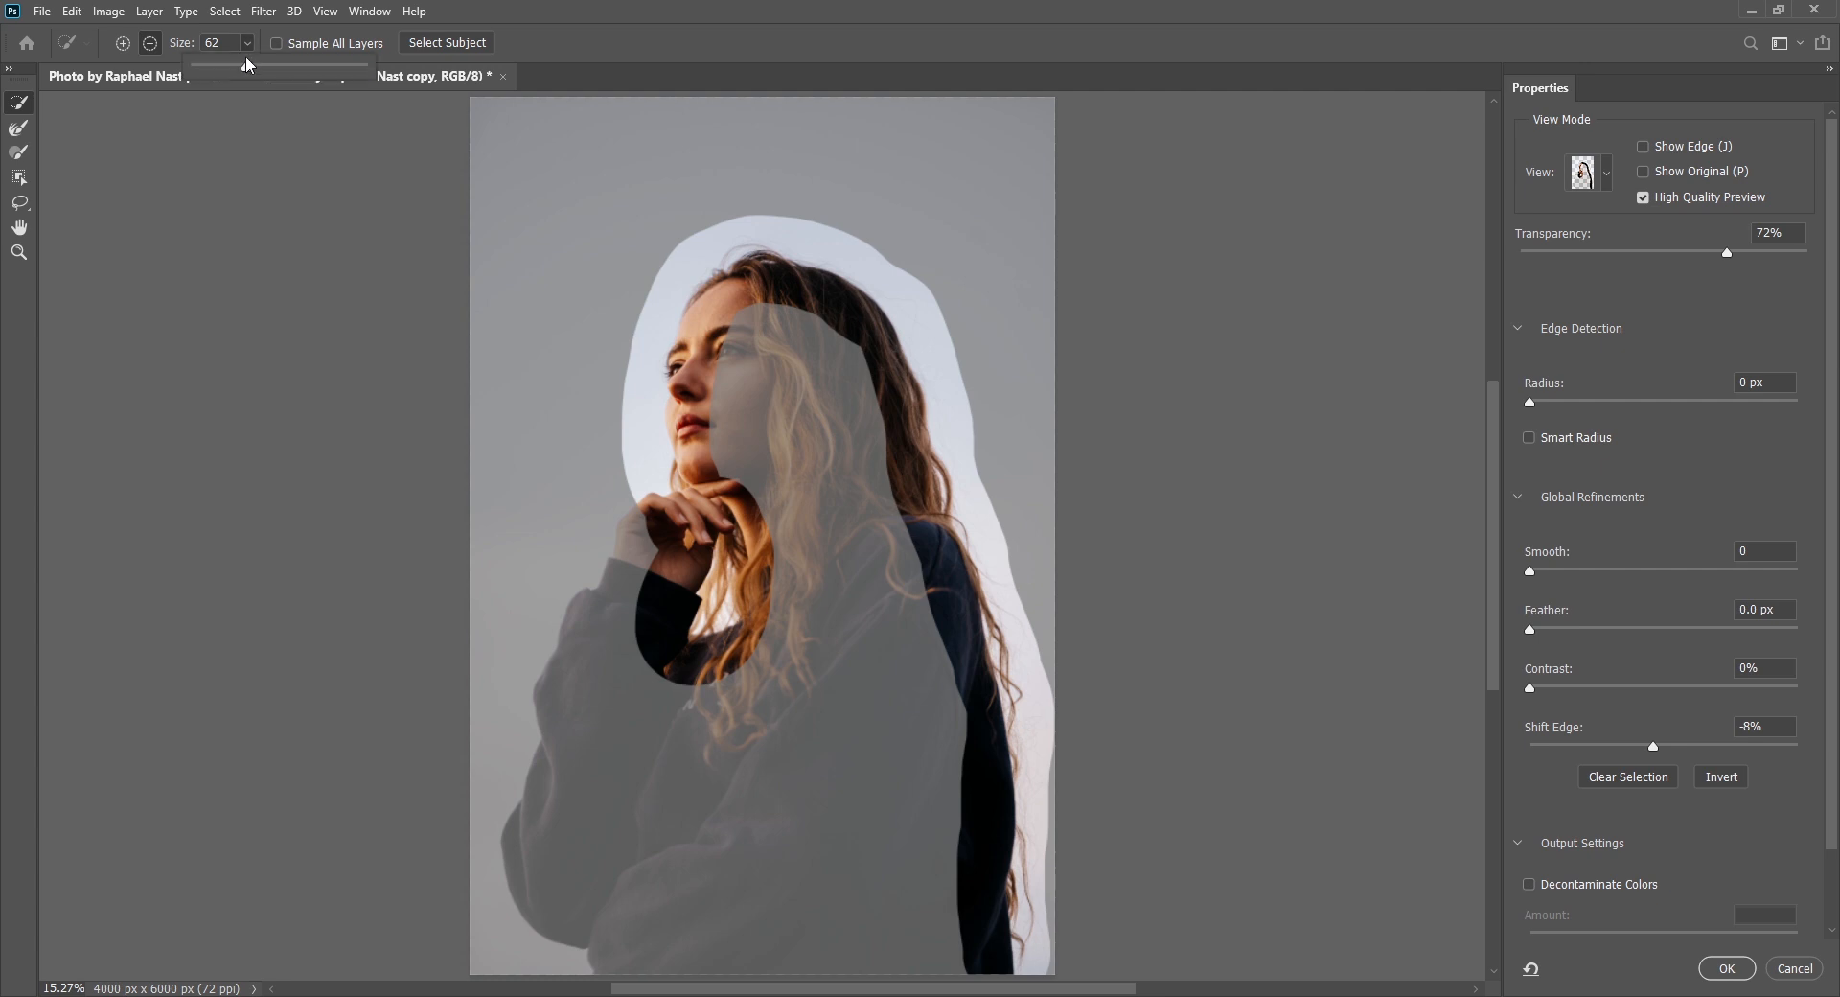
left_click_drag(246, 67, 227, 67)
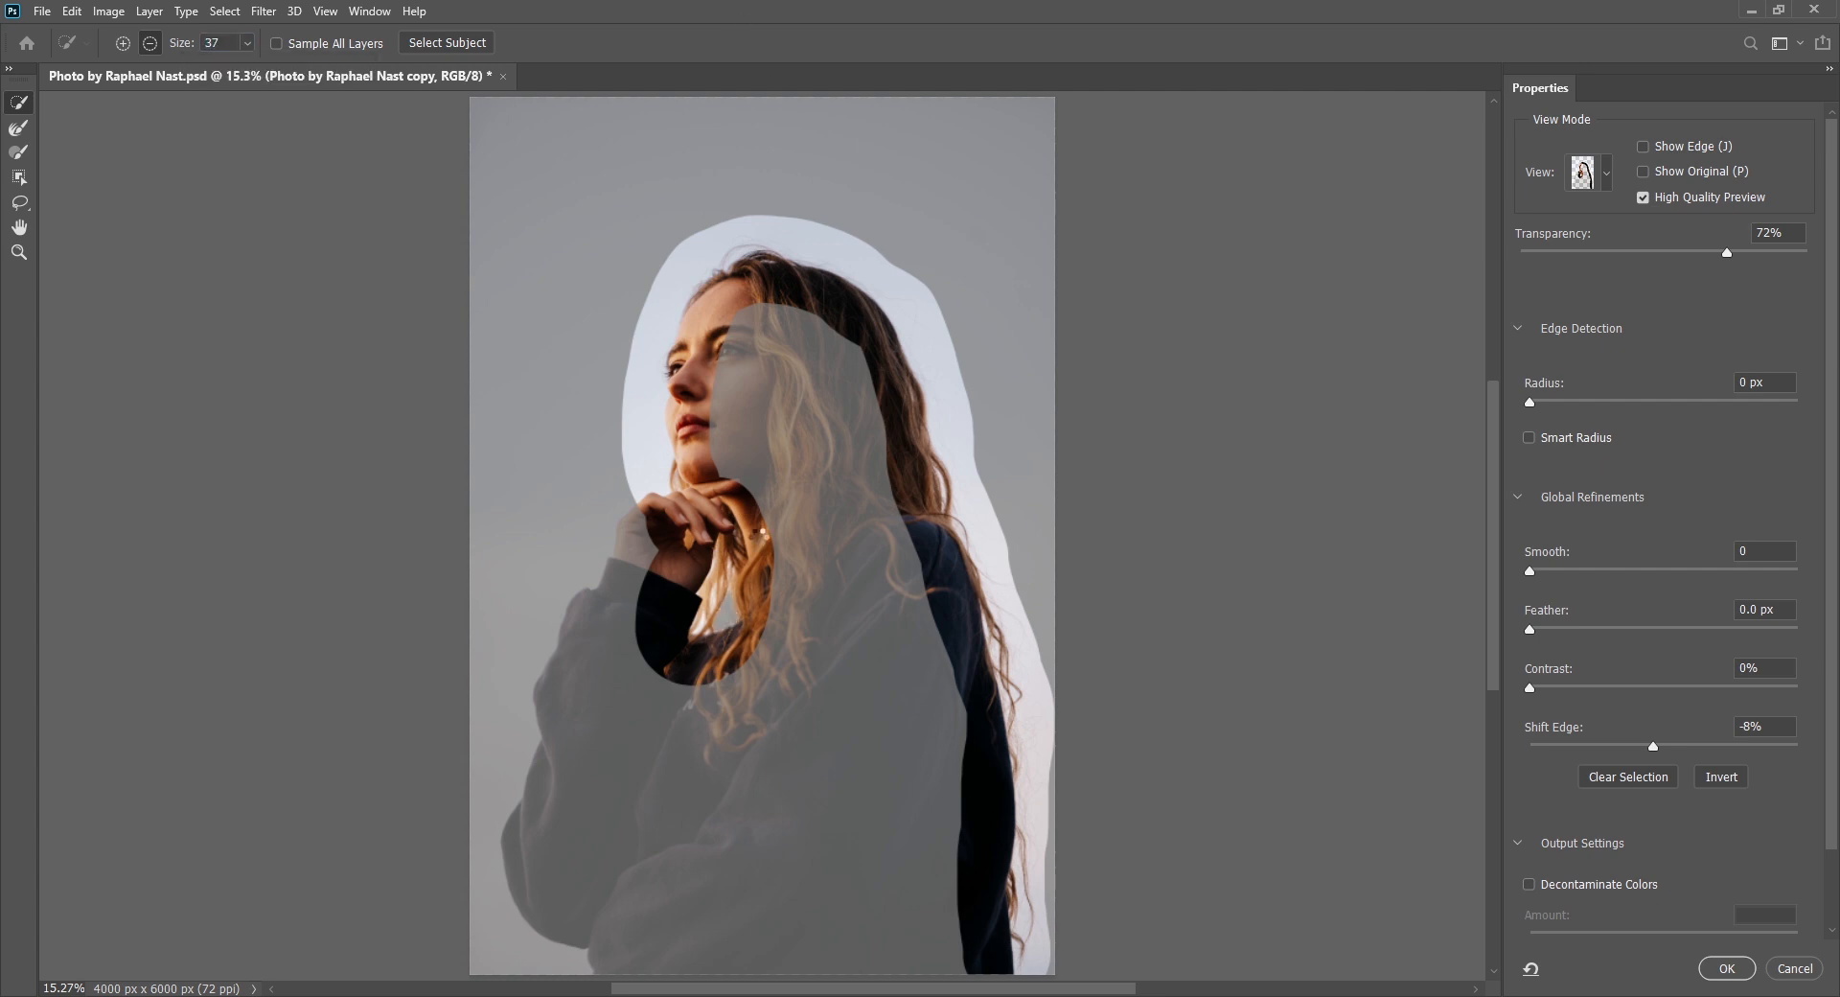
- Activate the Refine Edge Brush in subtract mode and set its brush size to 216 px
left_click(18, 127)
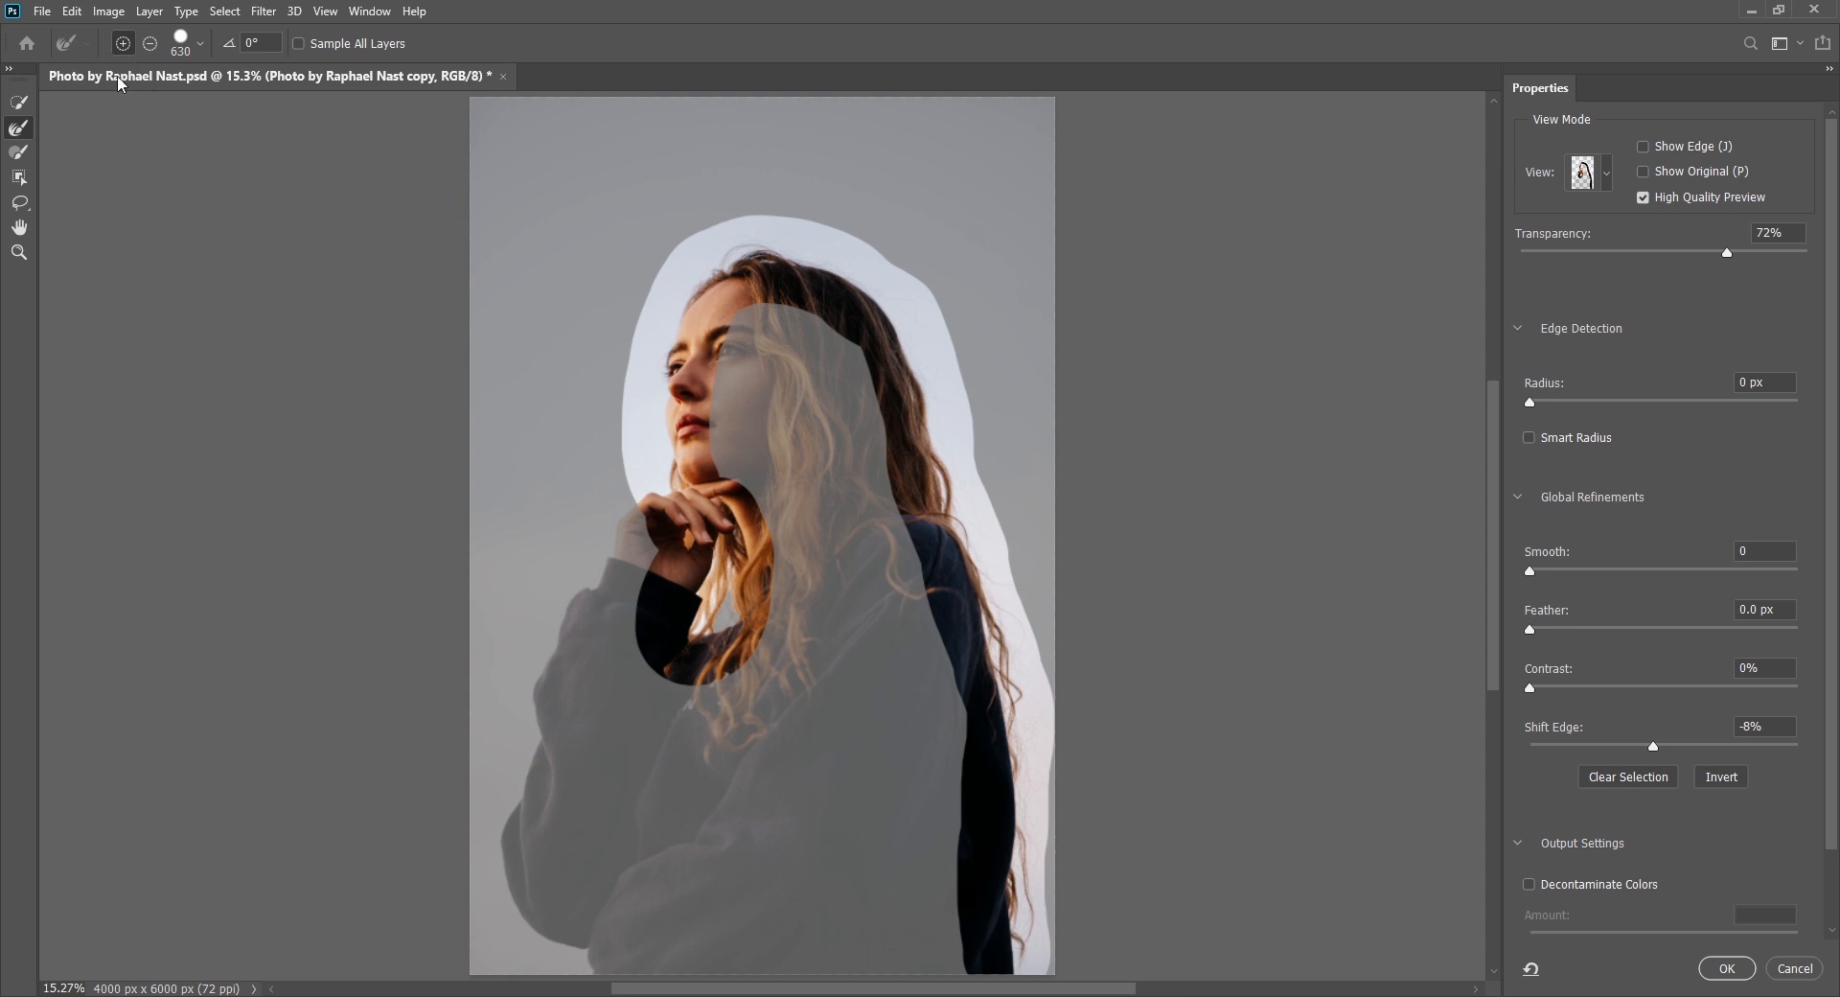
left_click(149, 44)
left_click(200, 43)
left_click(239, 99)
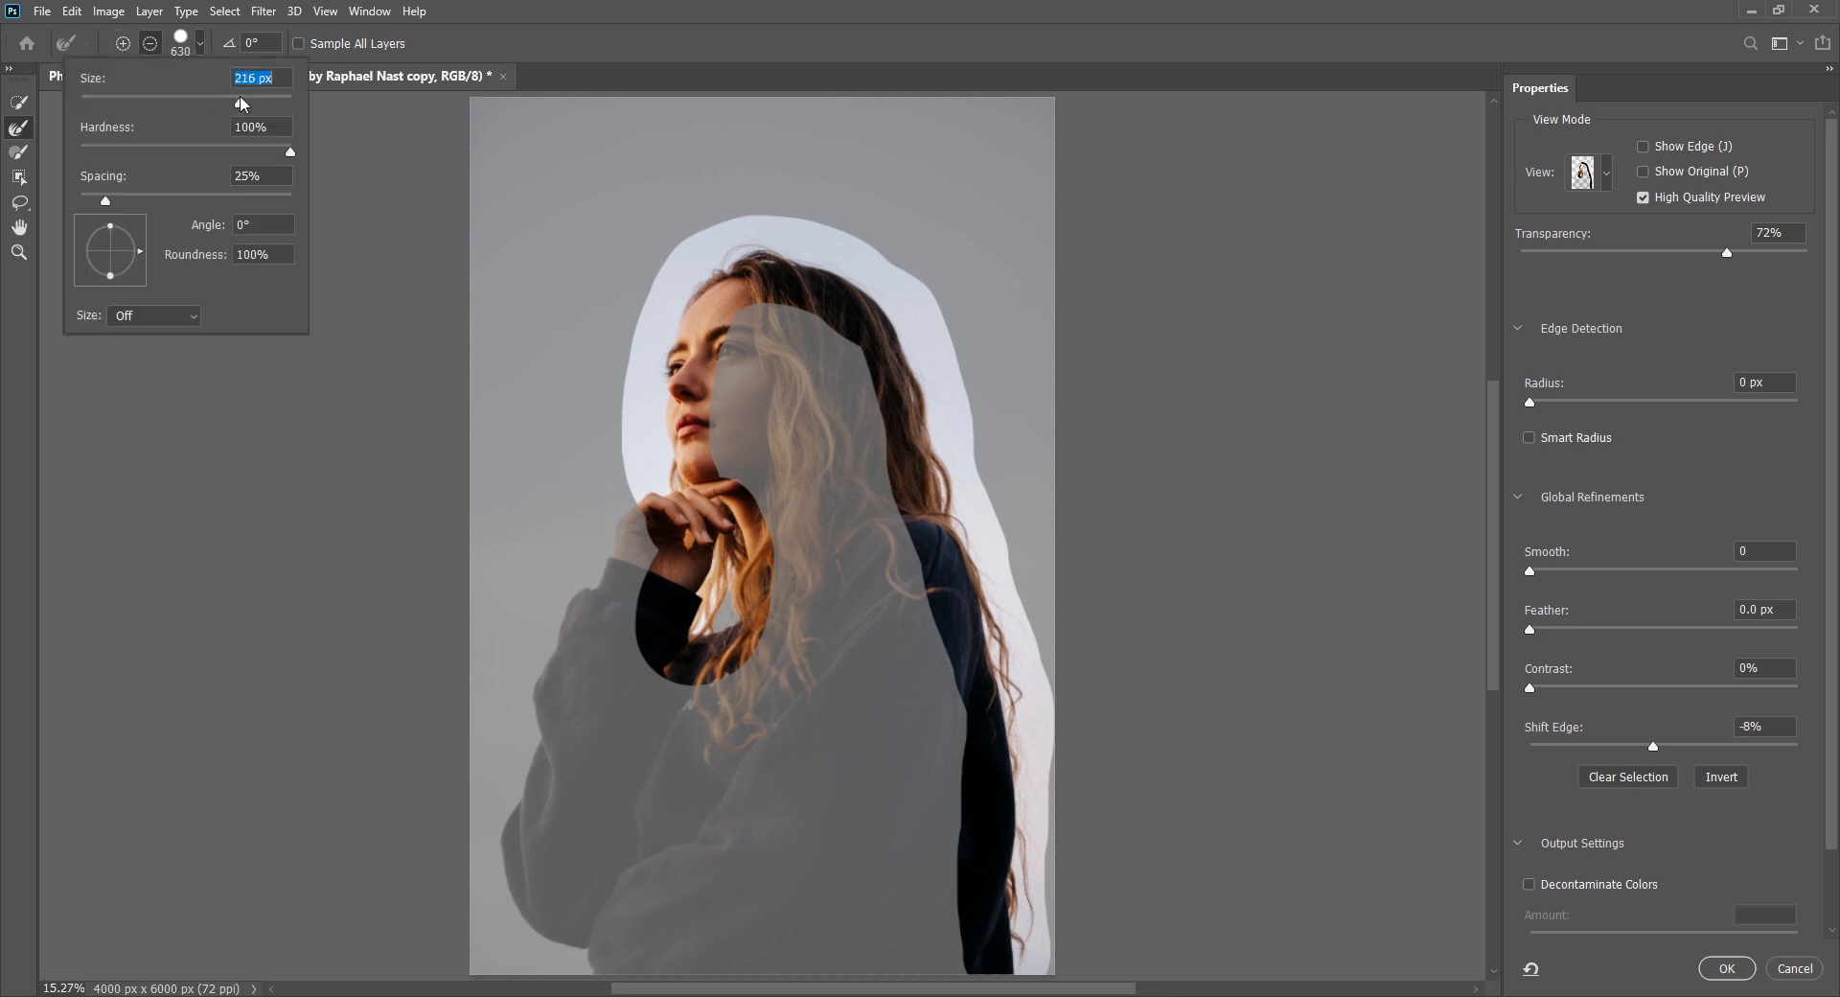
left_click(496, 12)
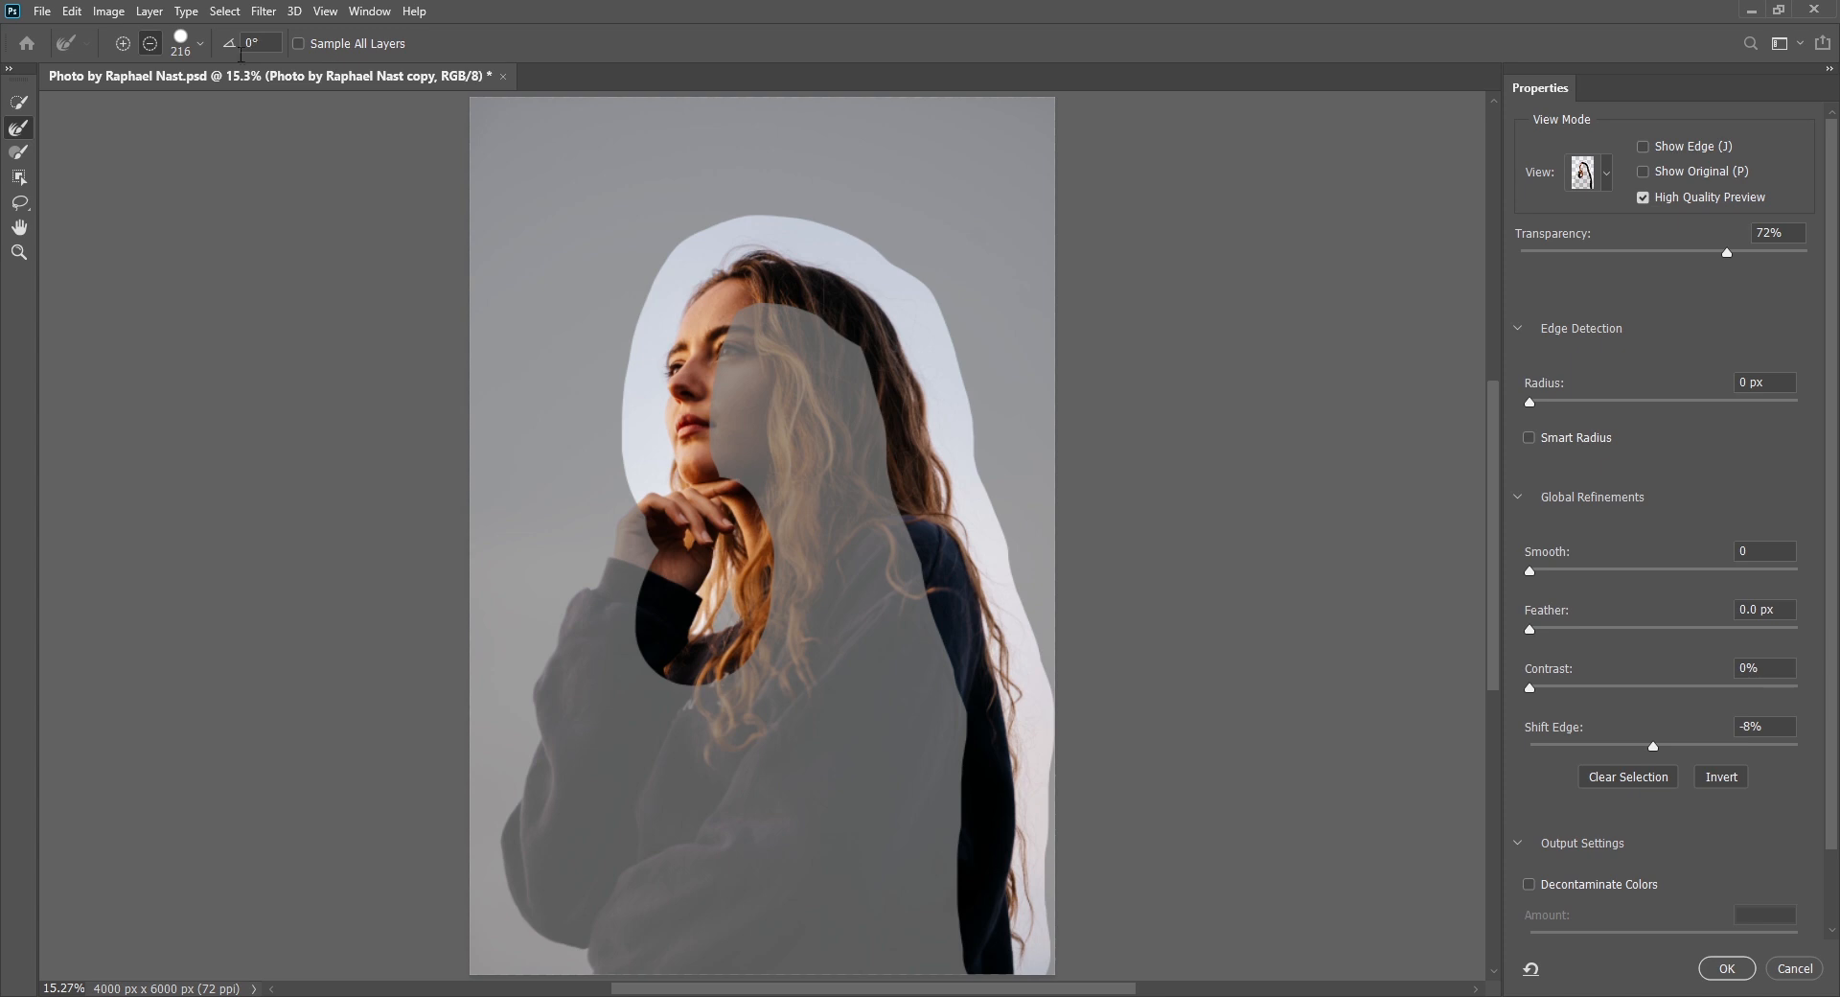
- Try adding and subtracting sky along the mask's edge in front of the woman's face with the Brush tool
left_click(20, 151)
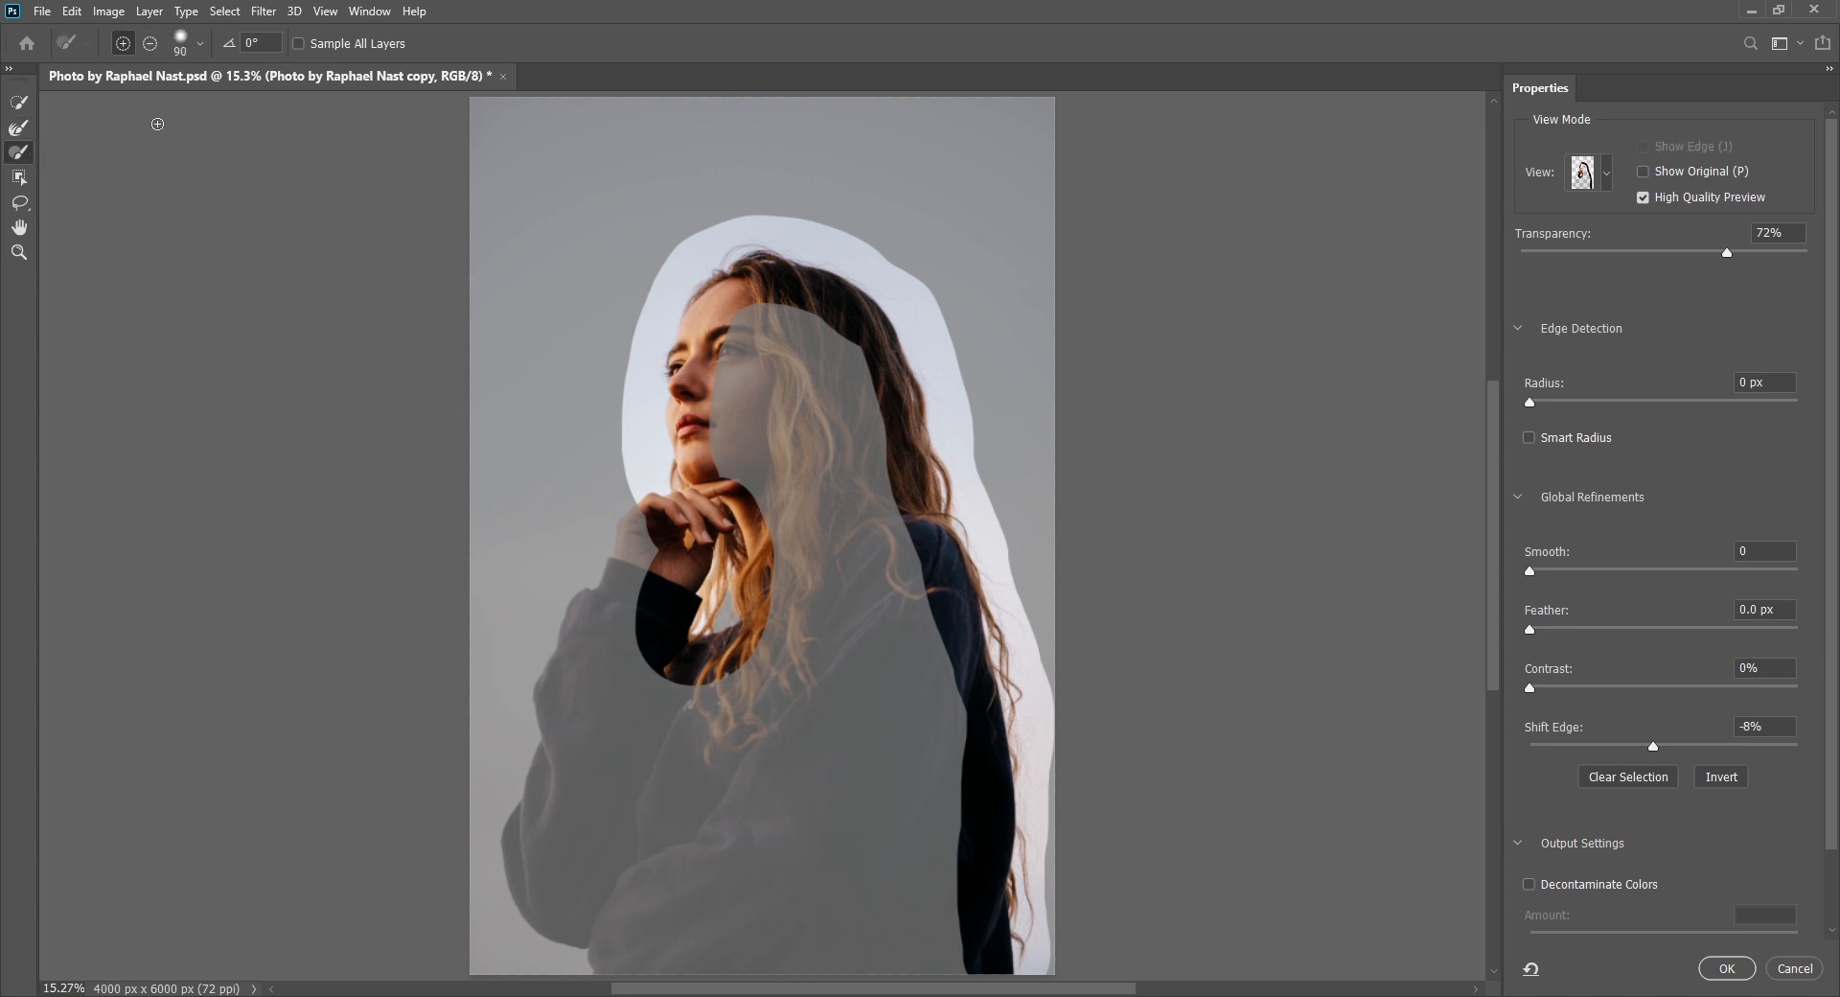
left_click_drag(623, 311, 626, 356)
left_click(149, 43)
left_click_drag(628, 336, 622, 425)
- Activate the Object Selection tool and view its Rectangle and Lasso mode options
left_click(21, 176)
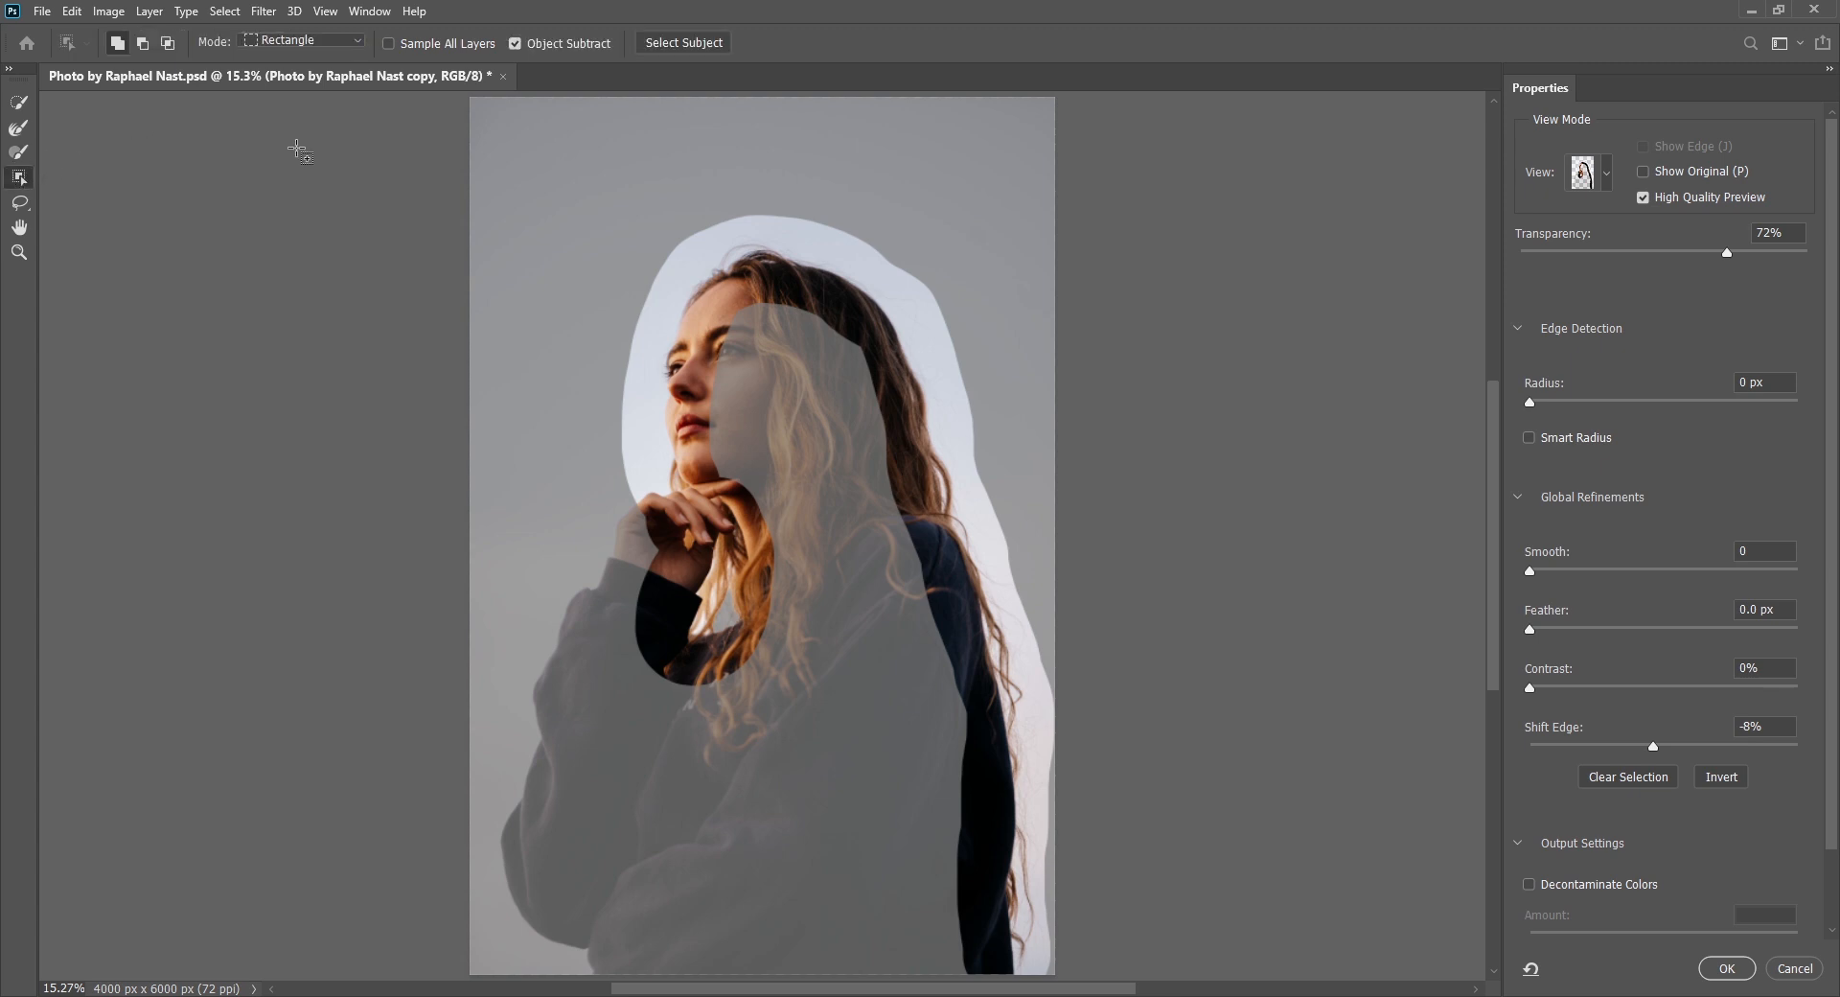
left_click(313, 39)
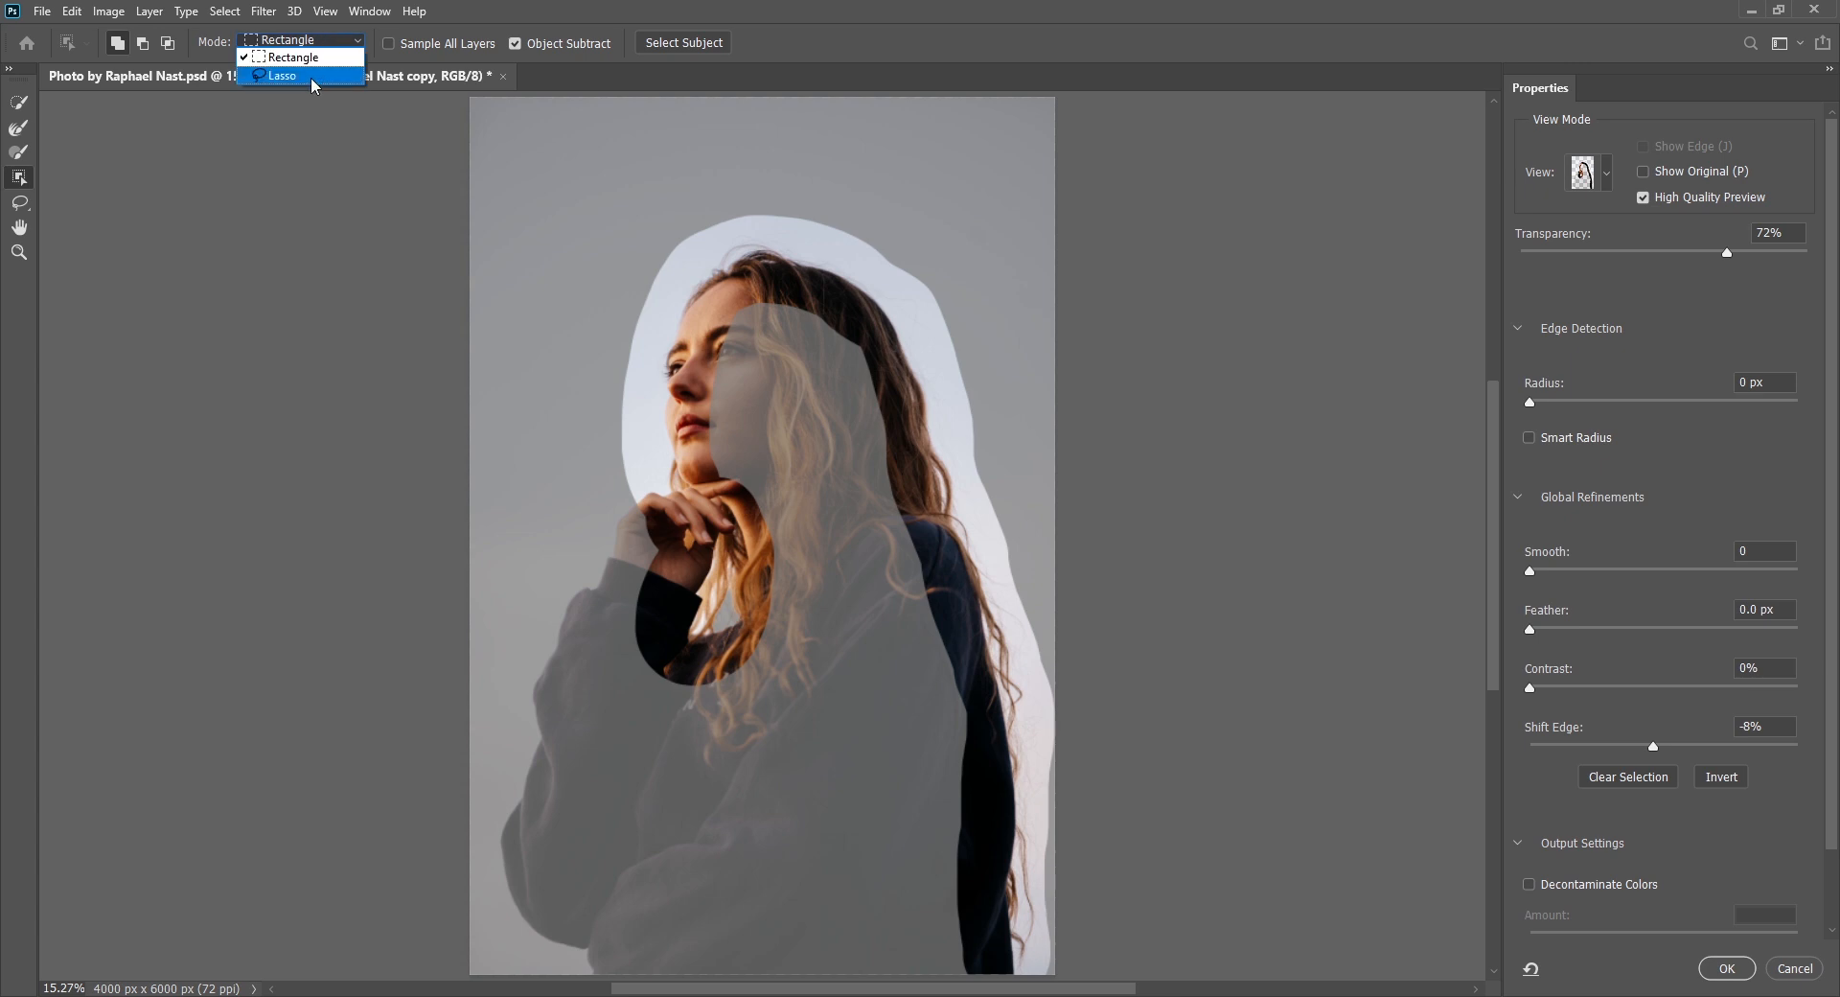
left_click(347, 44)
- Subtract the strips of sky in front of the face and above the head from the mask with the Lasso tool
left_click(19, 202)
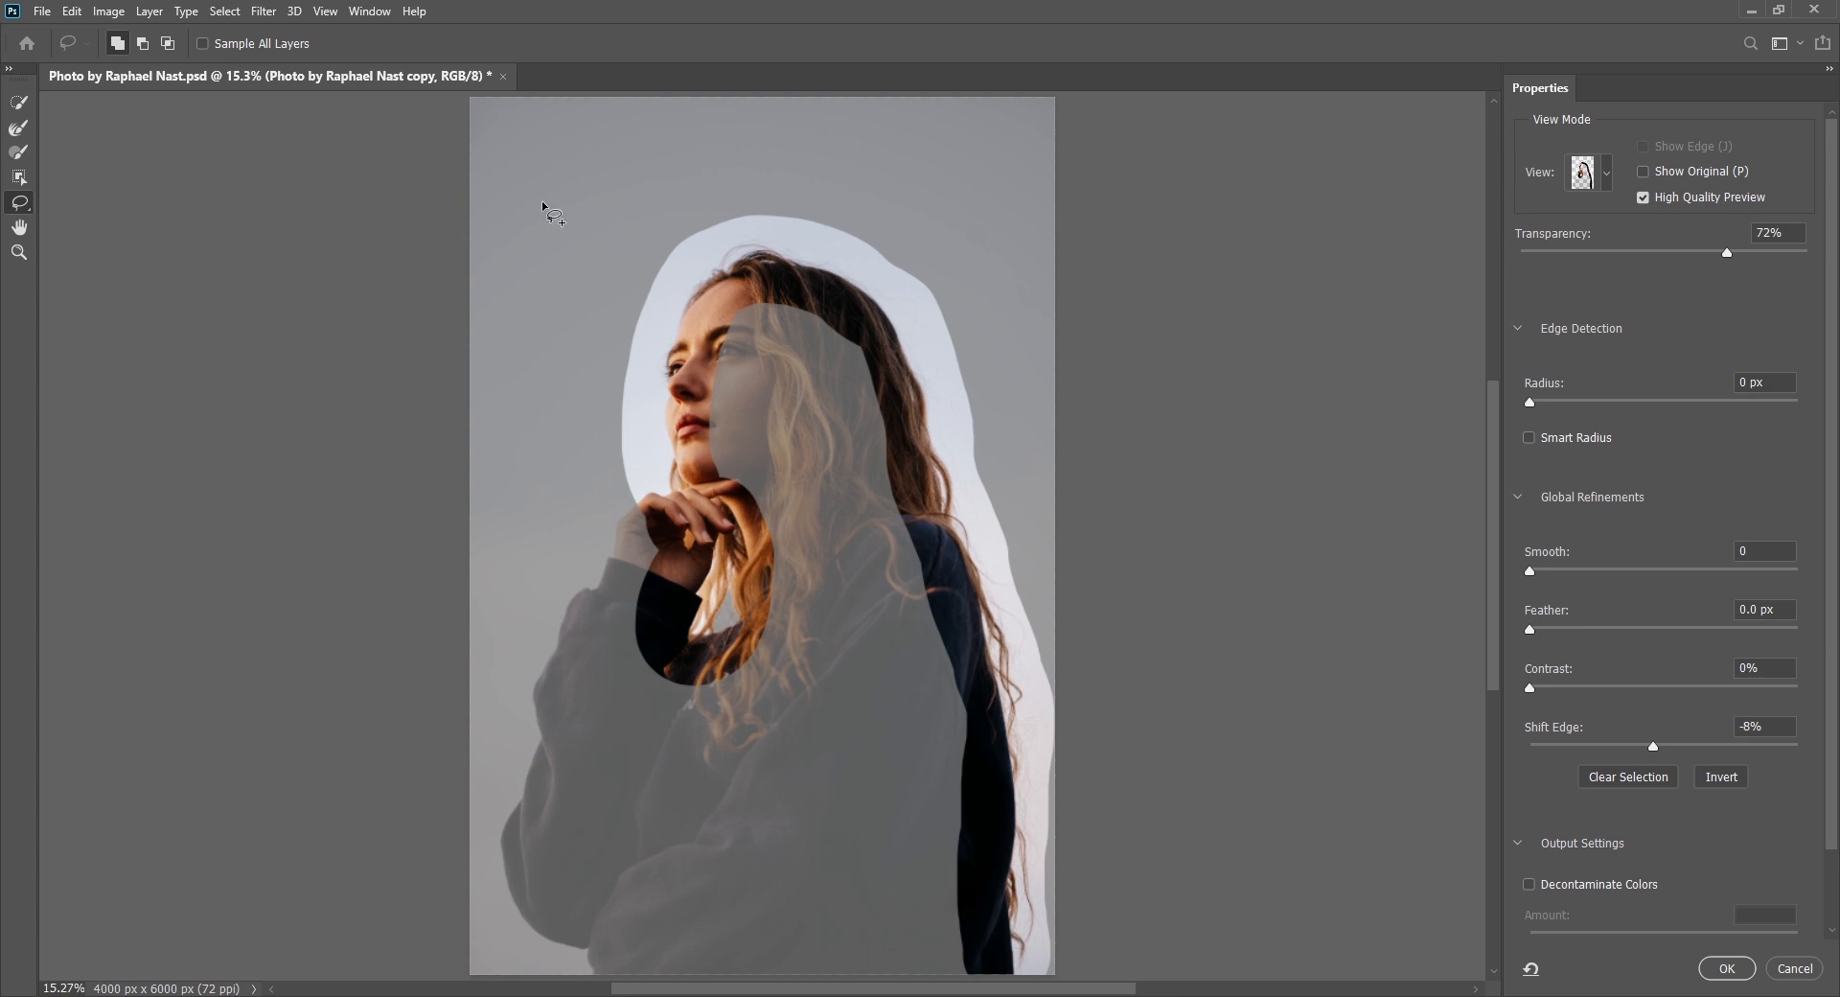
key("alt")
mouse_move(660, 329)
left_mouse_down()
mouse_move(649, 458)
mouse_move(597, 466)
mouse_move(597, 280)
mouse_move(648, 198)
left_mouse_up()
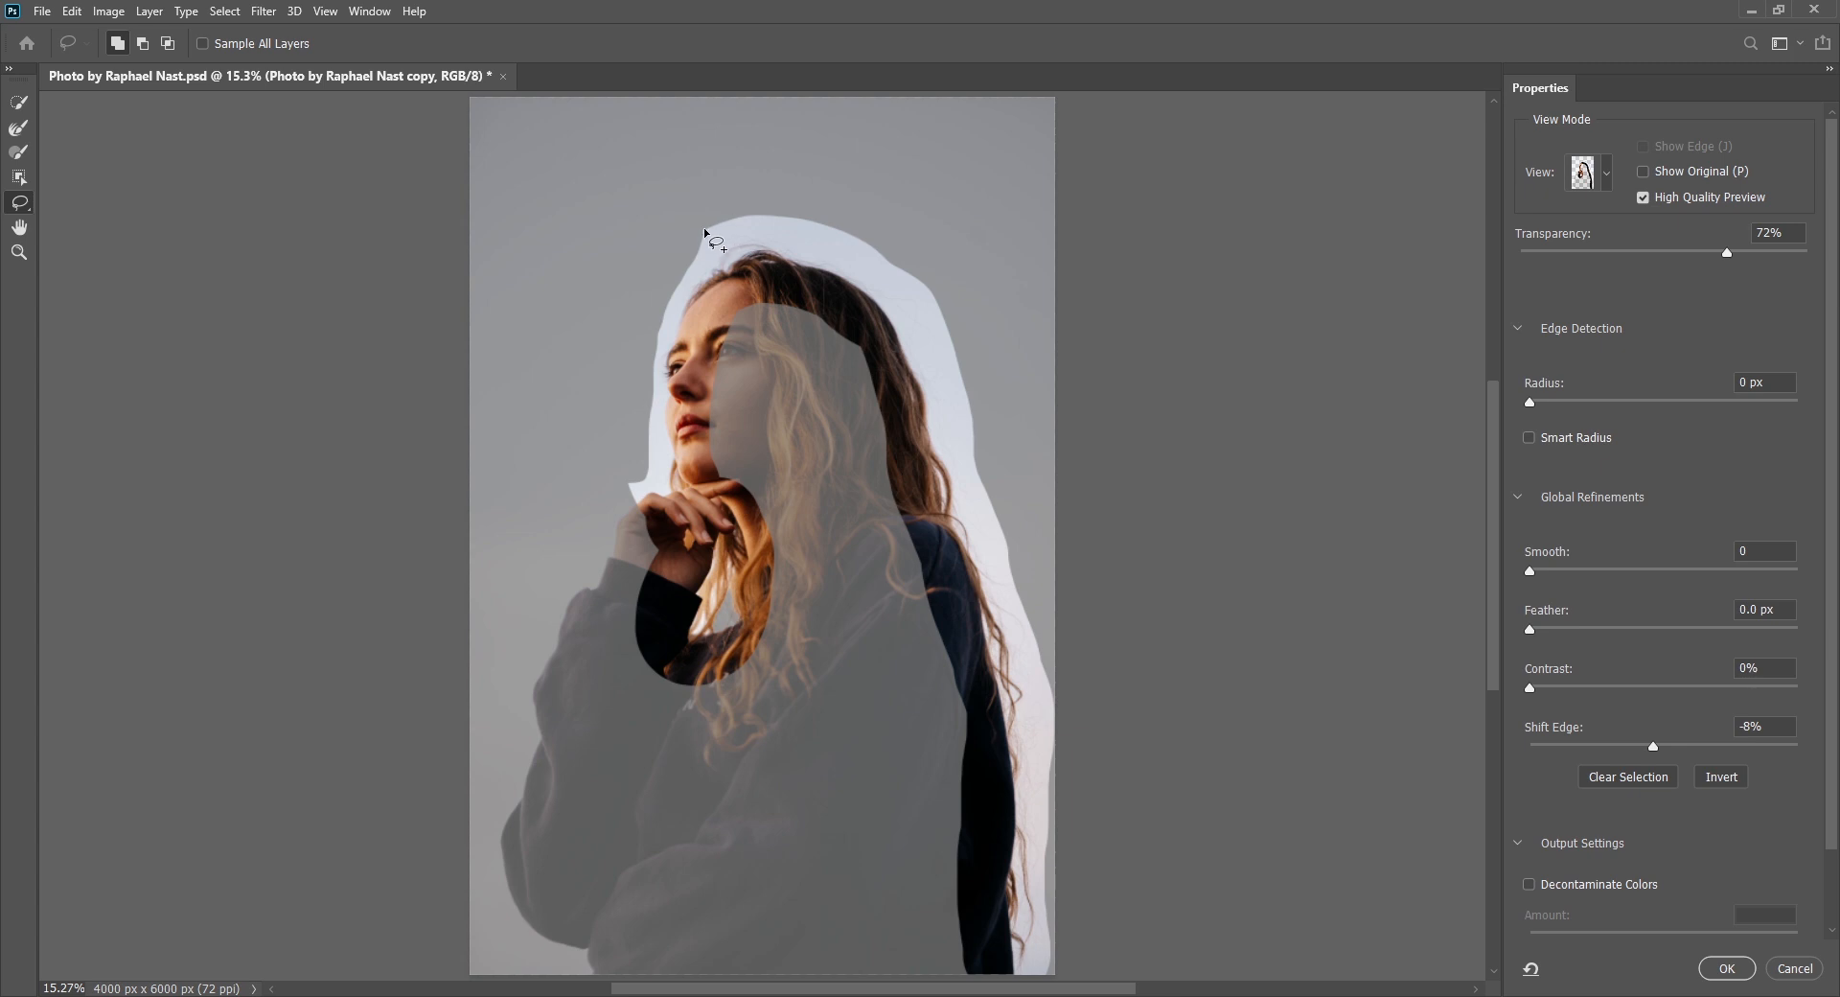
key("alt")
mouse_move(749, 233)
left_mouse_down()
mouse_move(773, 178)
mouse_move(671, 194)
left_mouse_up()
- Look at the Hand and Zoom tool options and magnify the woman's head to 33.3%
left_click(19, 228)
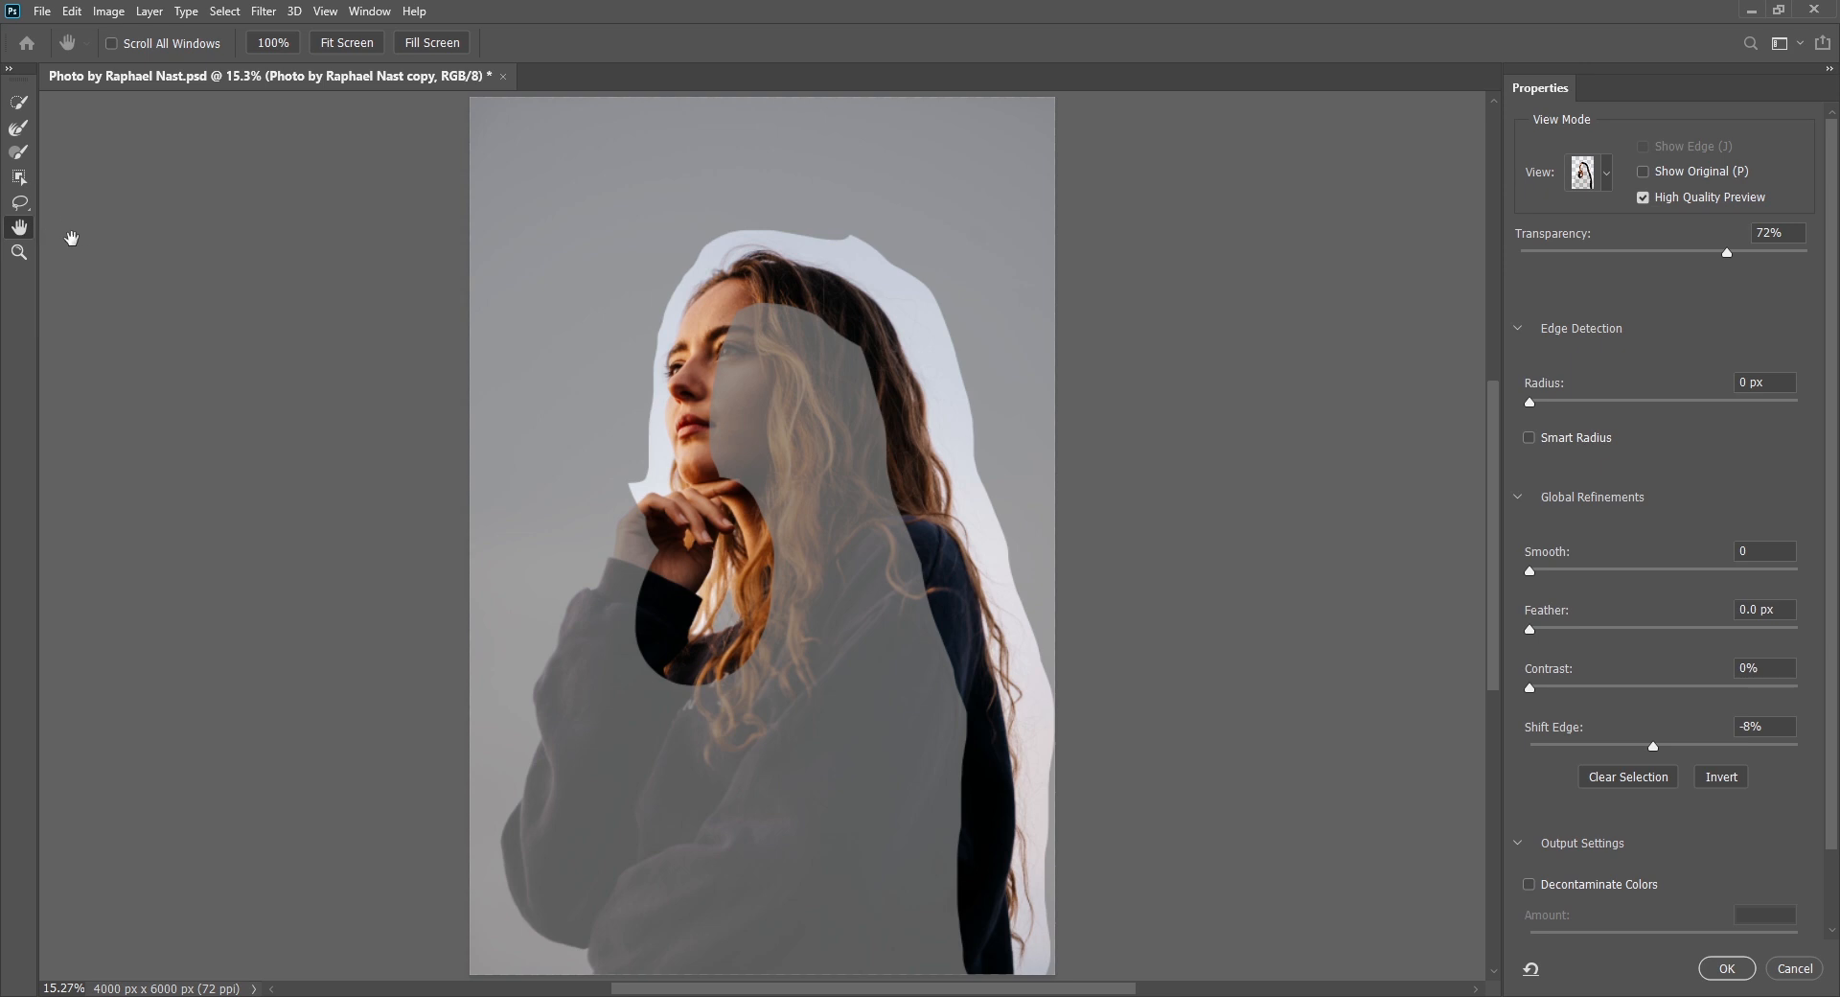
left_click(20, 252)
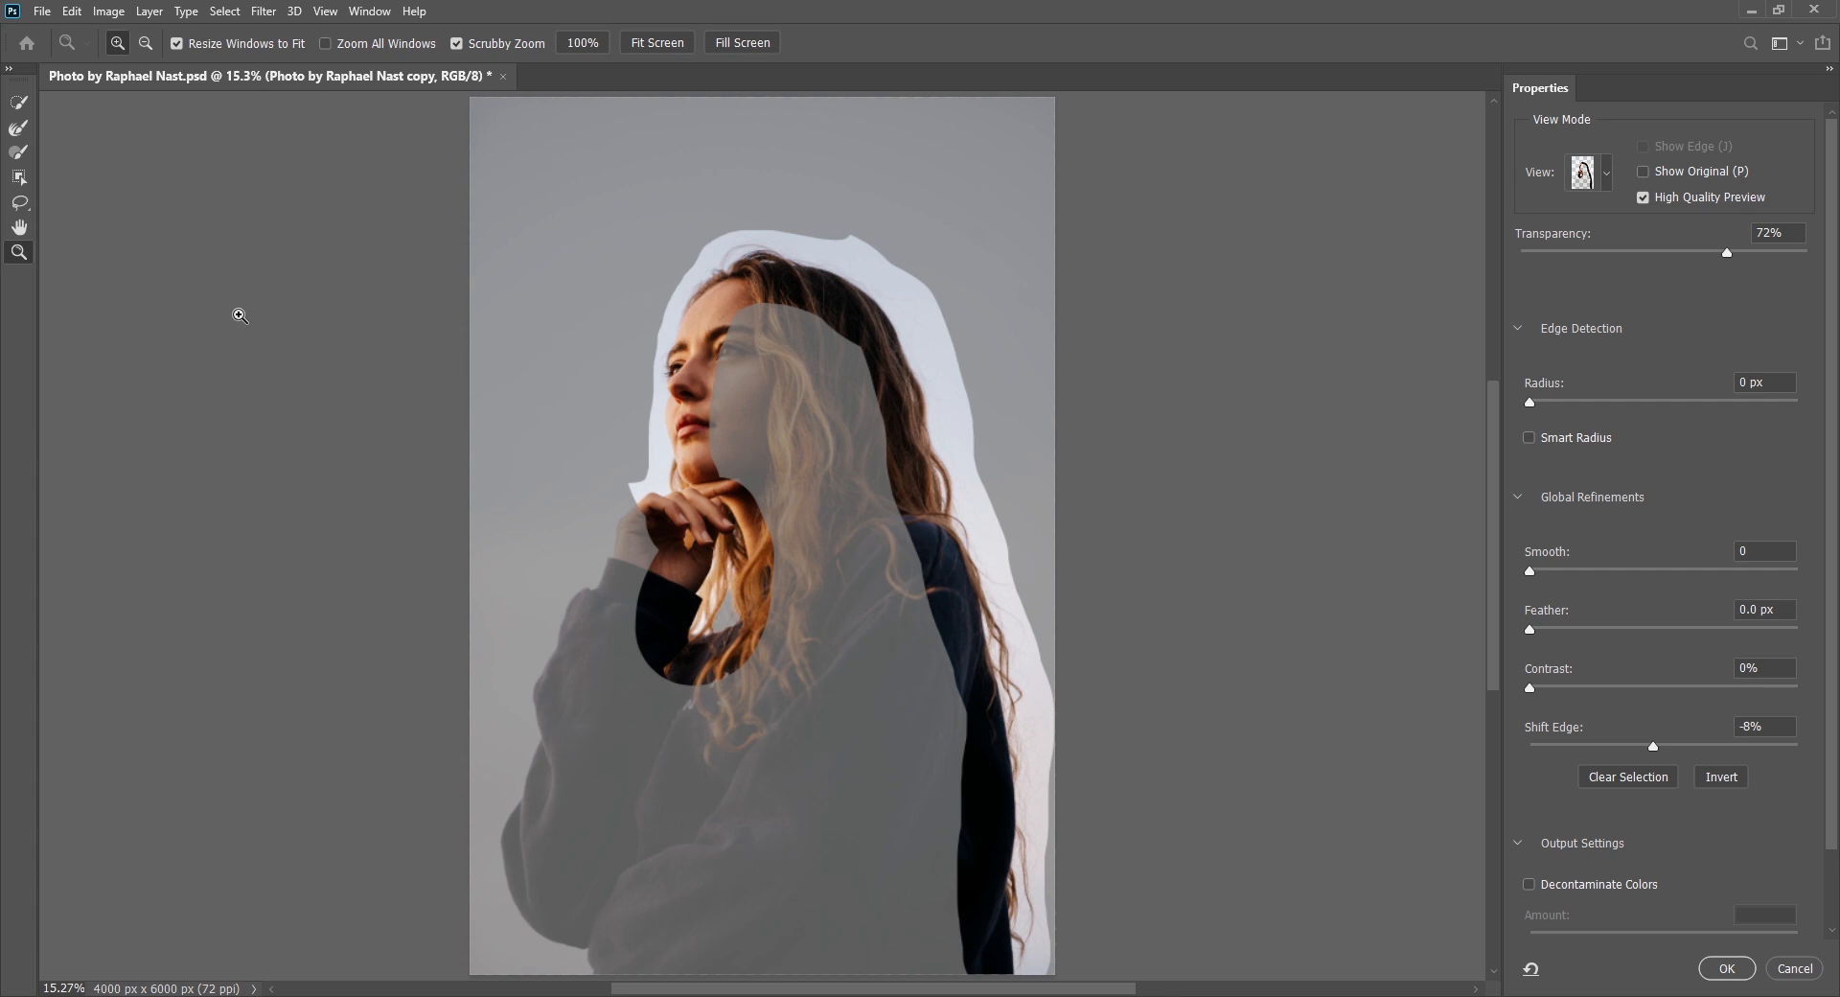
left_click(19, 229)
left_click(20, 252)
left_click(830, 382)
left_click(814, 355)
left_click(798, 317)
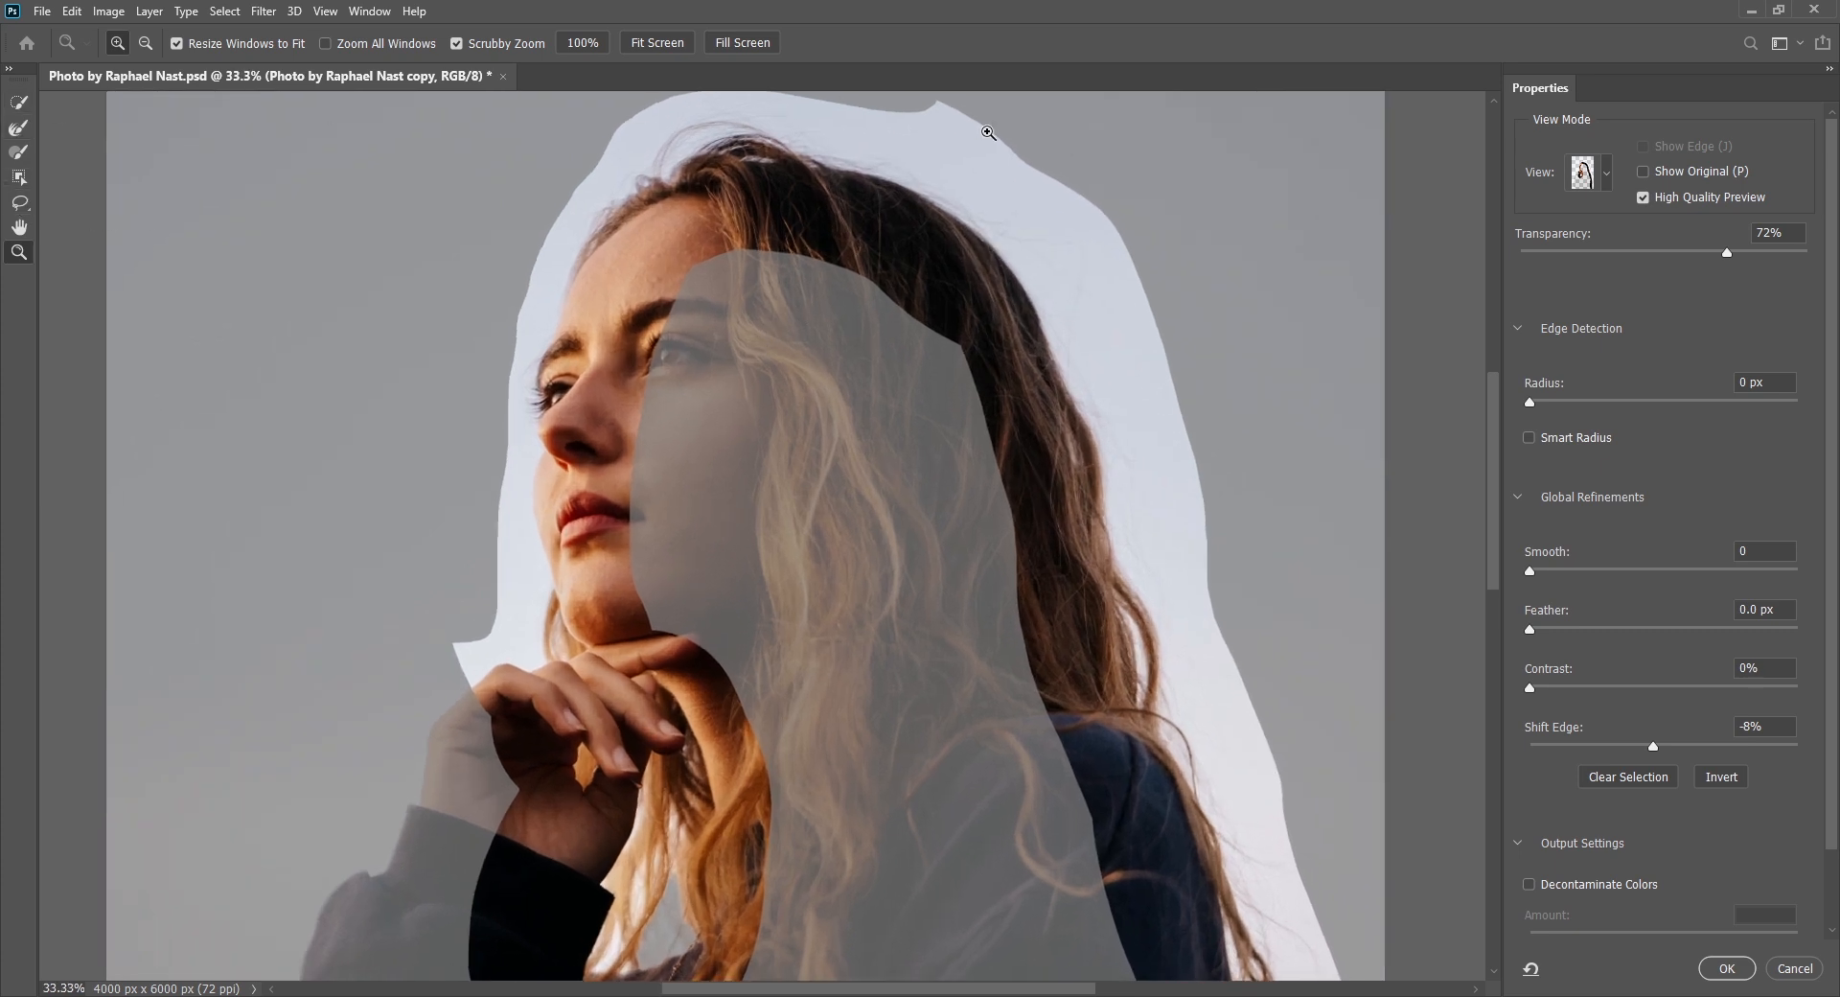
- Keep the Onion Skin view and raise its transparency to 100%
left_click(1607, 173)
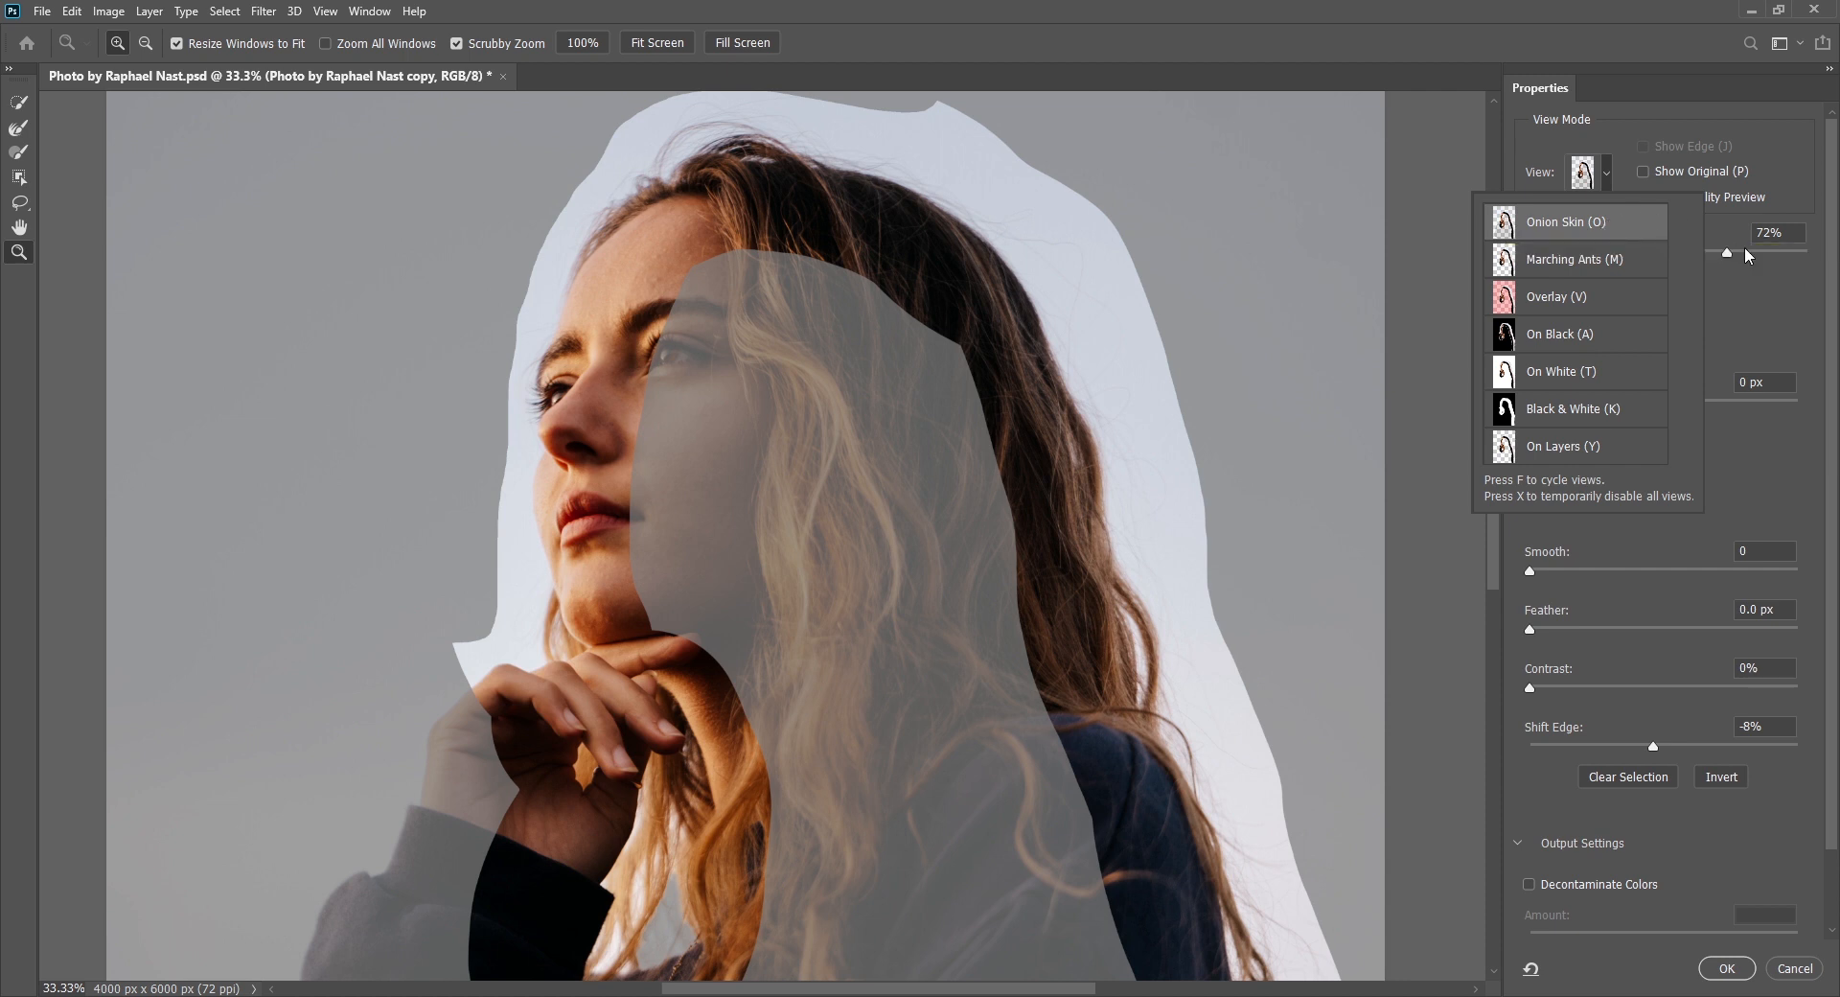
left_click(1736, 248)
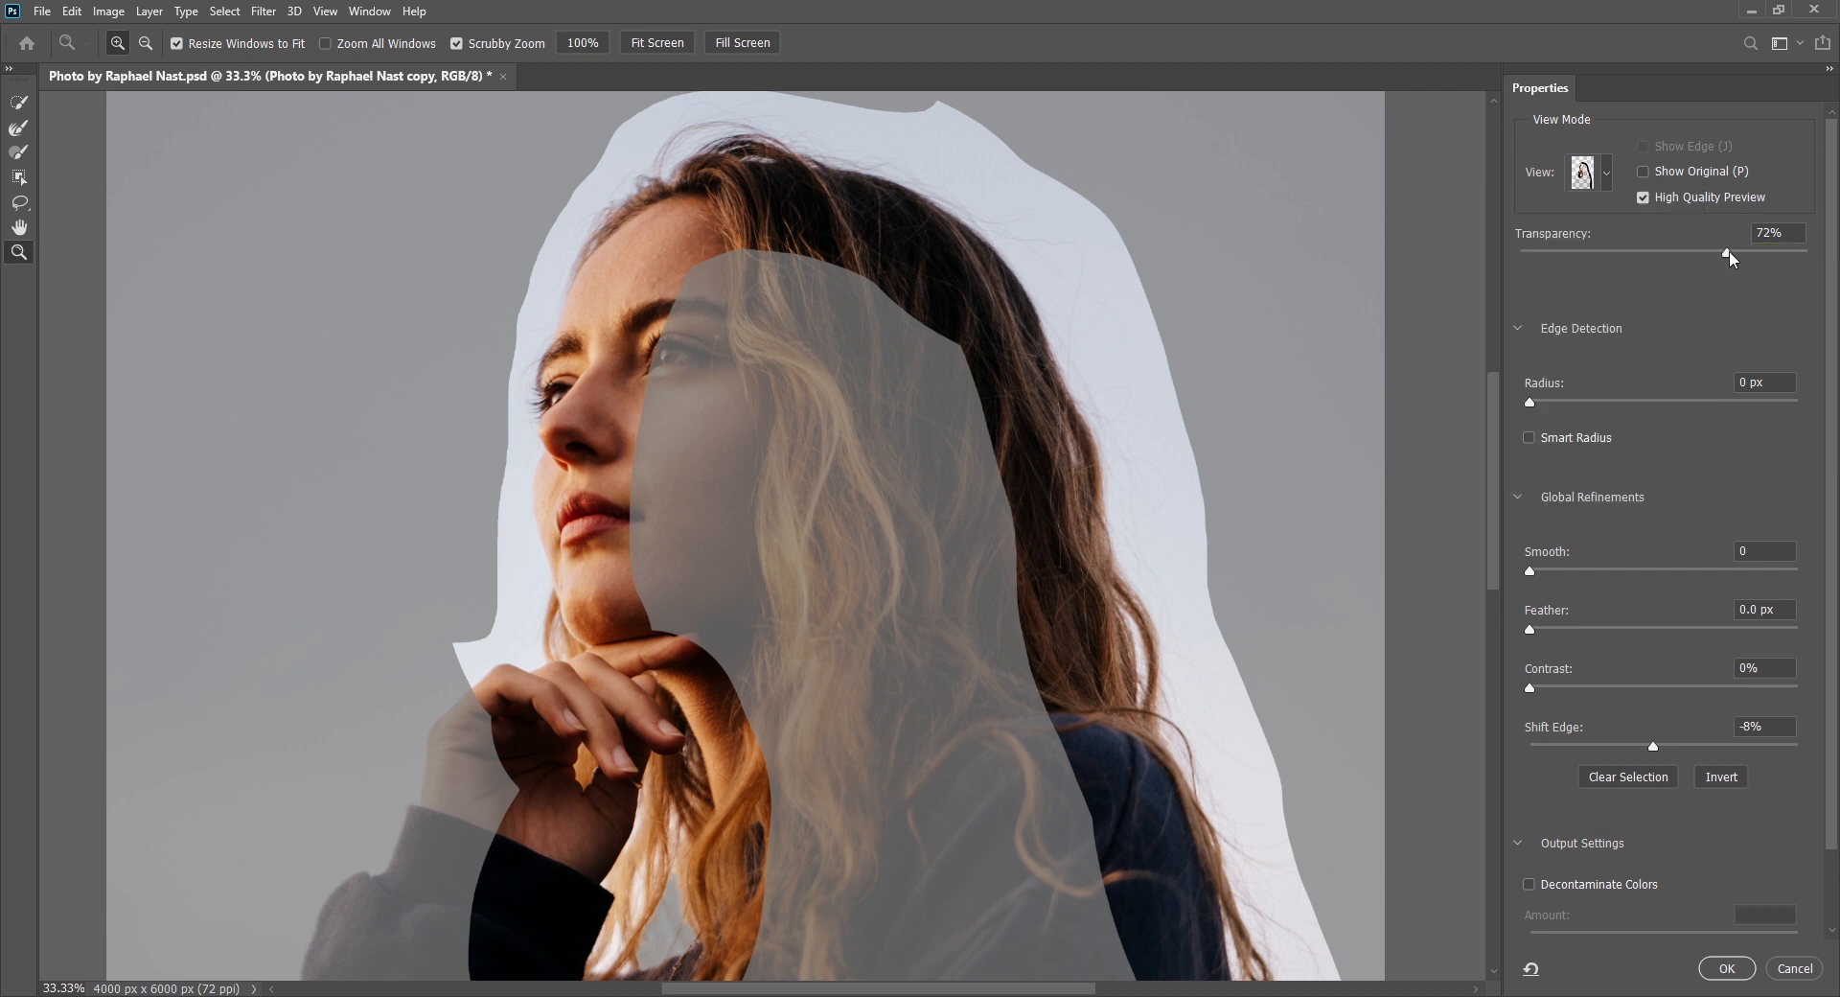
mouse_move(1732, 252)
left_mouse_down()
mouse_move(1670, 253)
mouse_move(1733, 254)
left_mouse_up()
left_click_drag(1737, 251, 1831, 257)
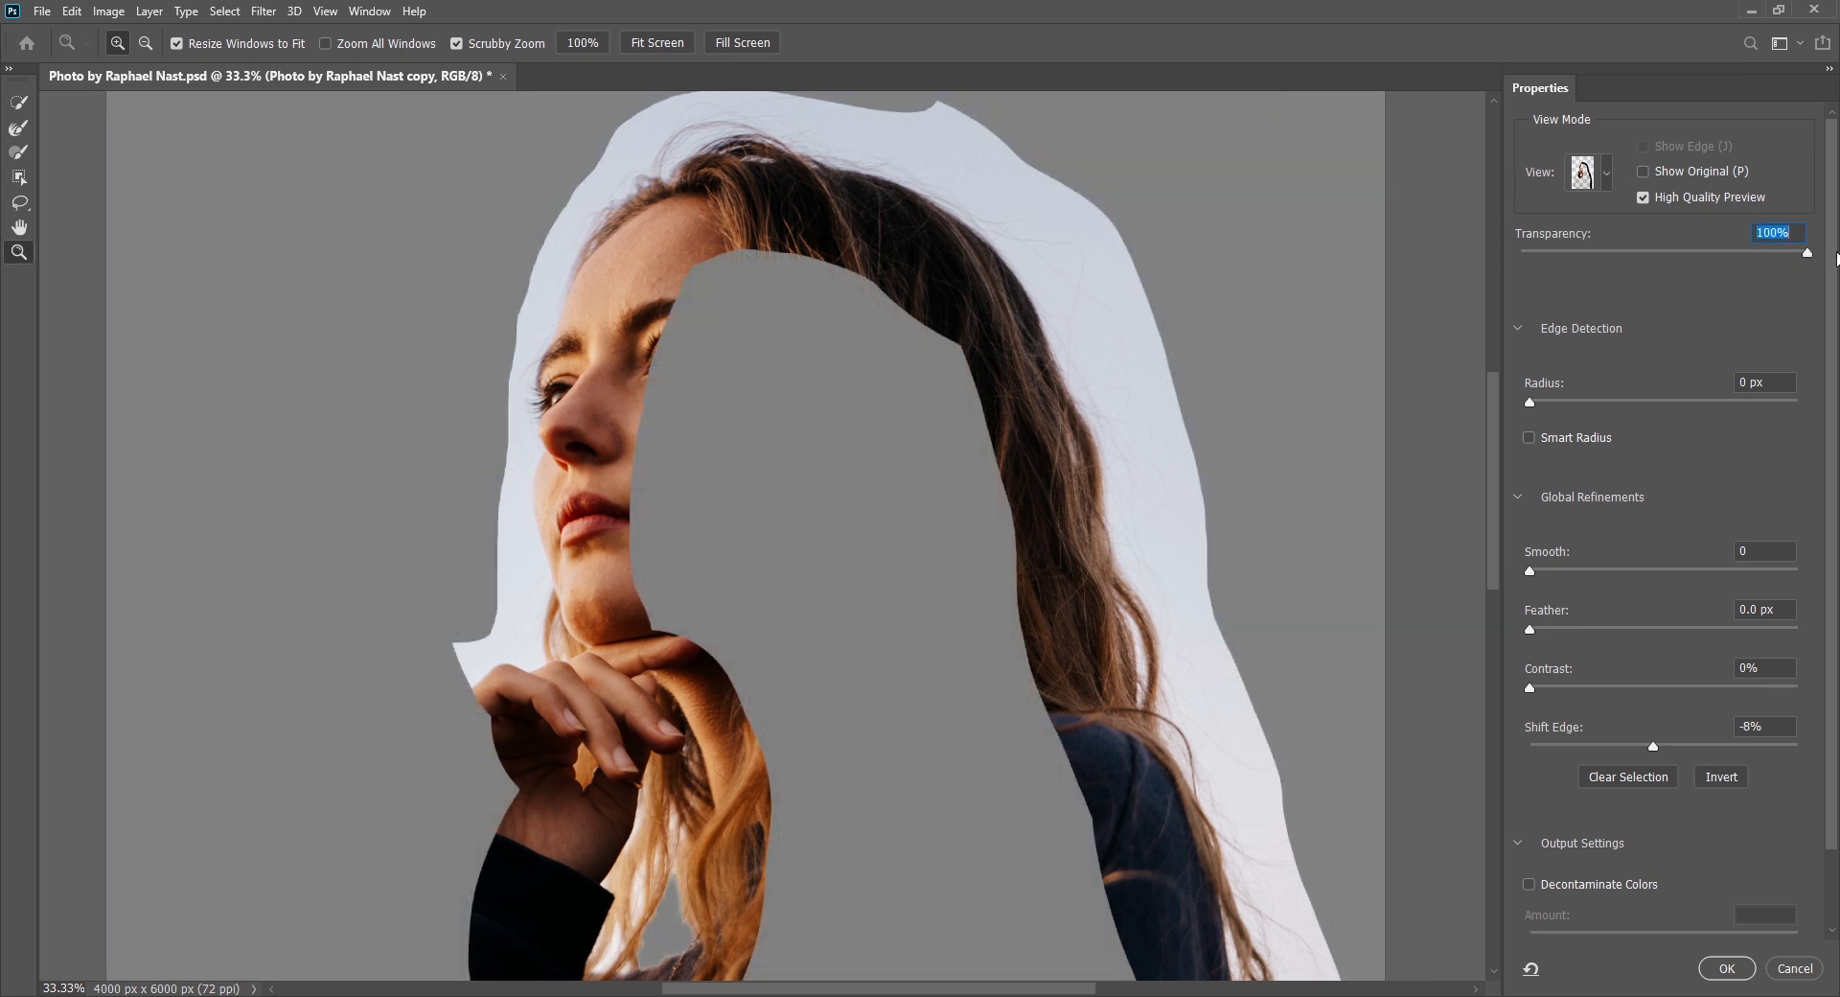
- Switch the view mode to Overlay and set the overlay opacity to 50%
left_click(1606, 168)
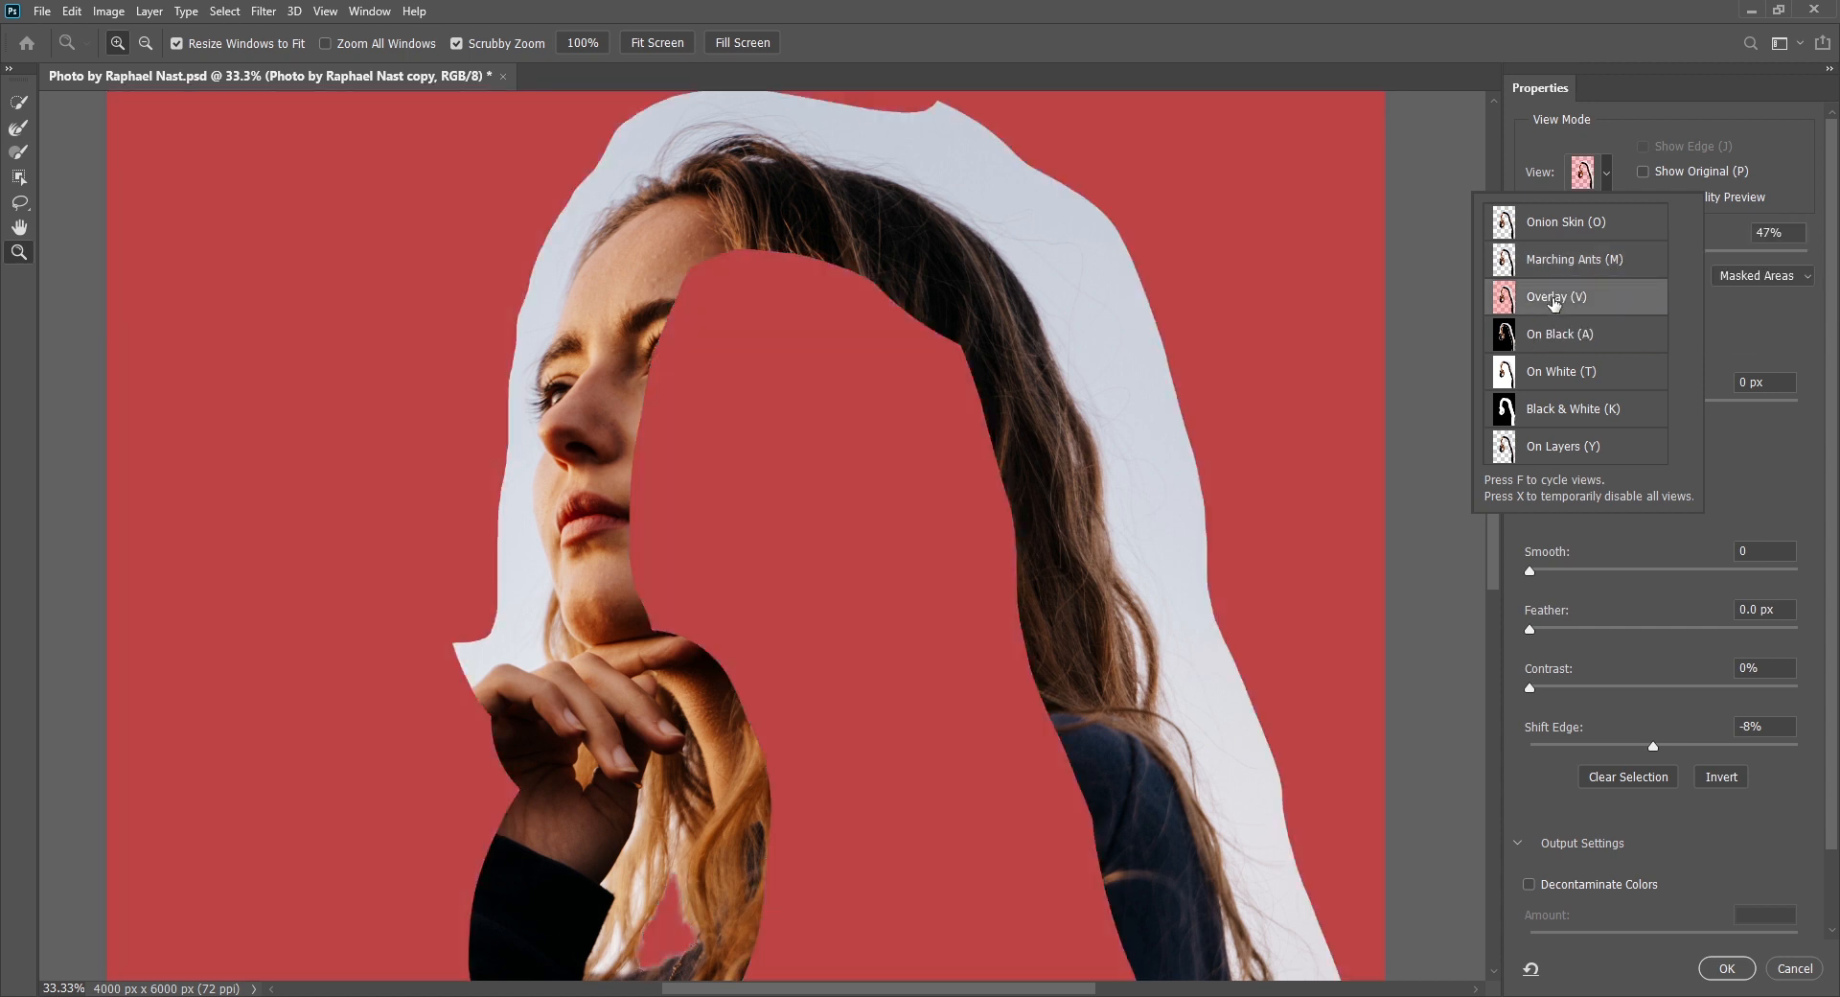
left_click(1607, 294)
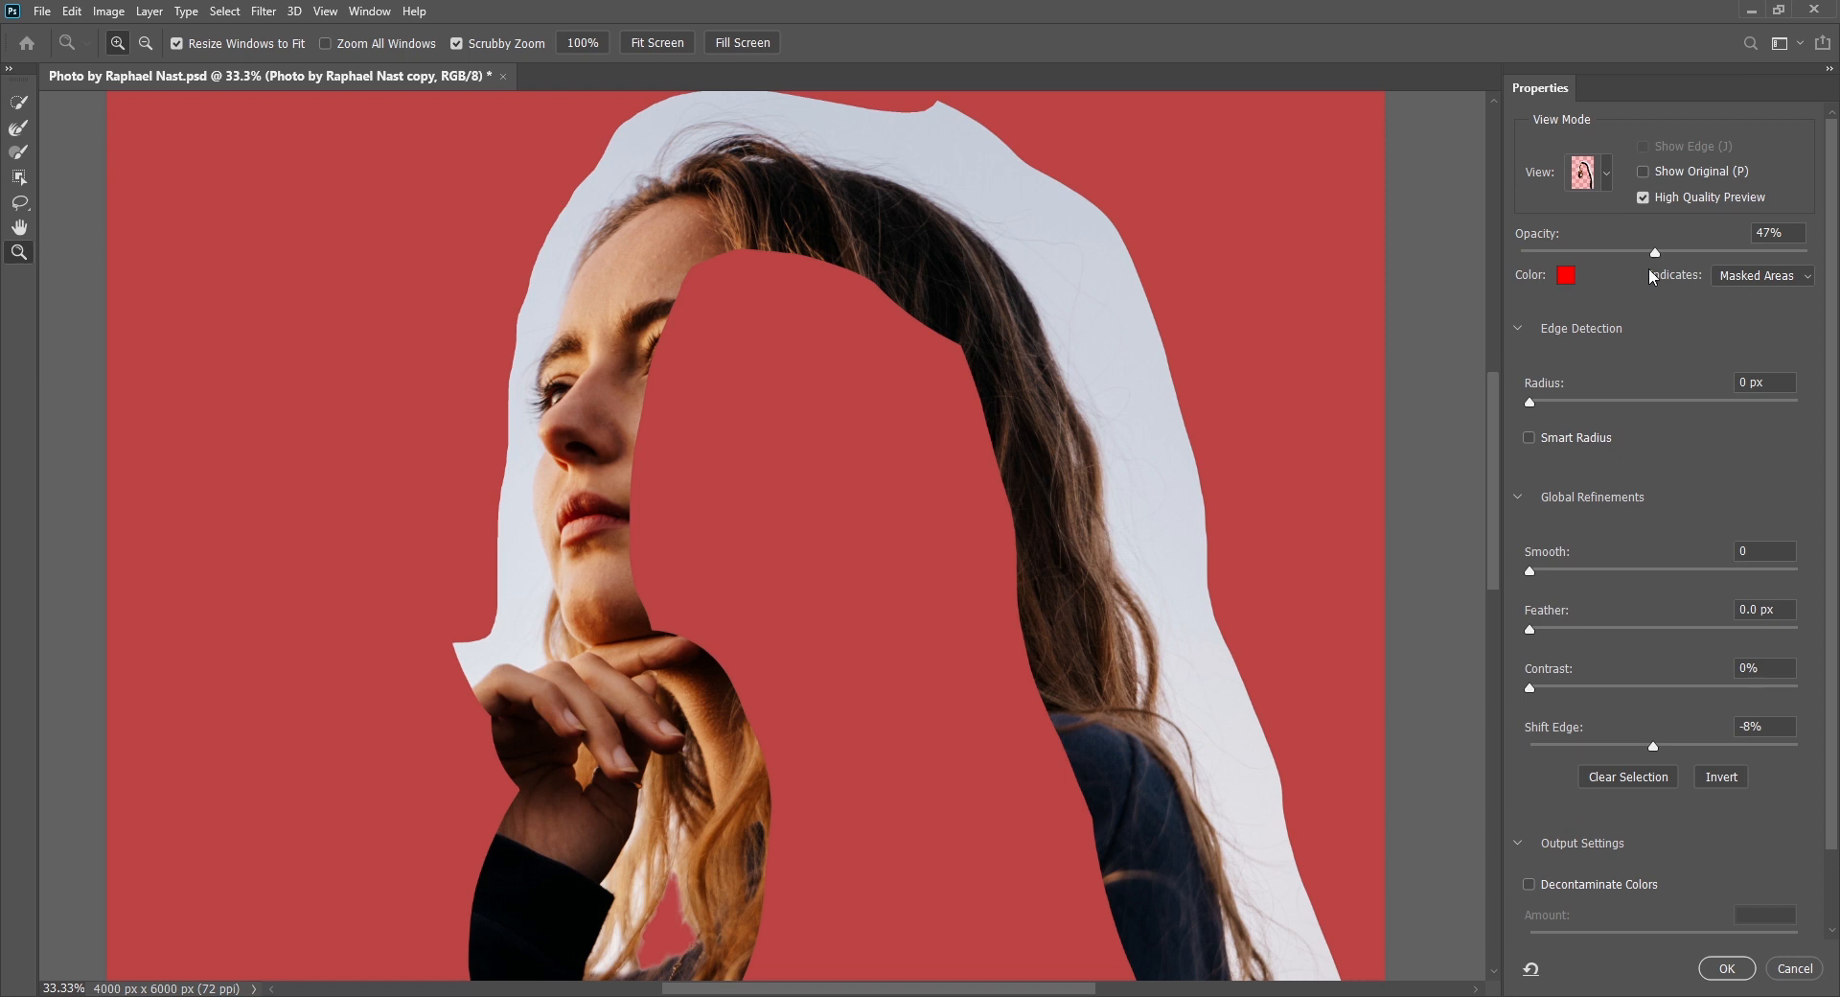
mouse_move(1654, 252)
left_mouse_down()
mouse_move(1627, 255)
mouse_move(1666, 259)
left_mouse_up()
- Try the overlay color on Selected Areas and set it back to Masked Areas
left_click(1763, 275)
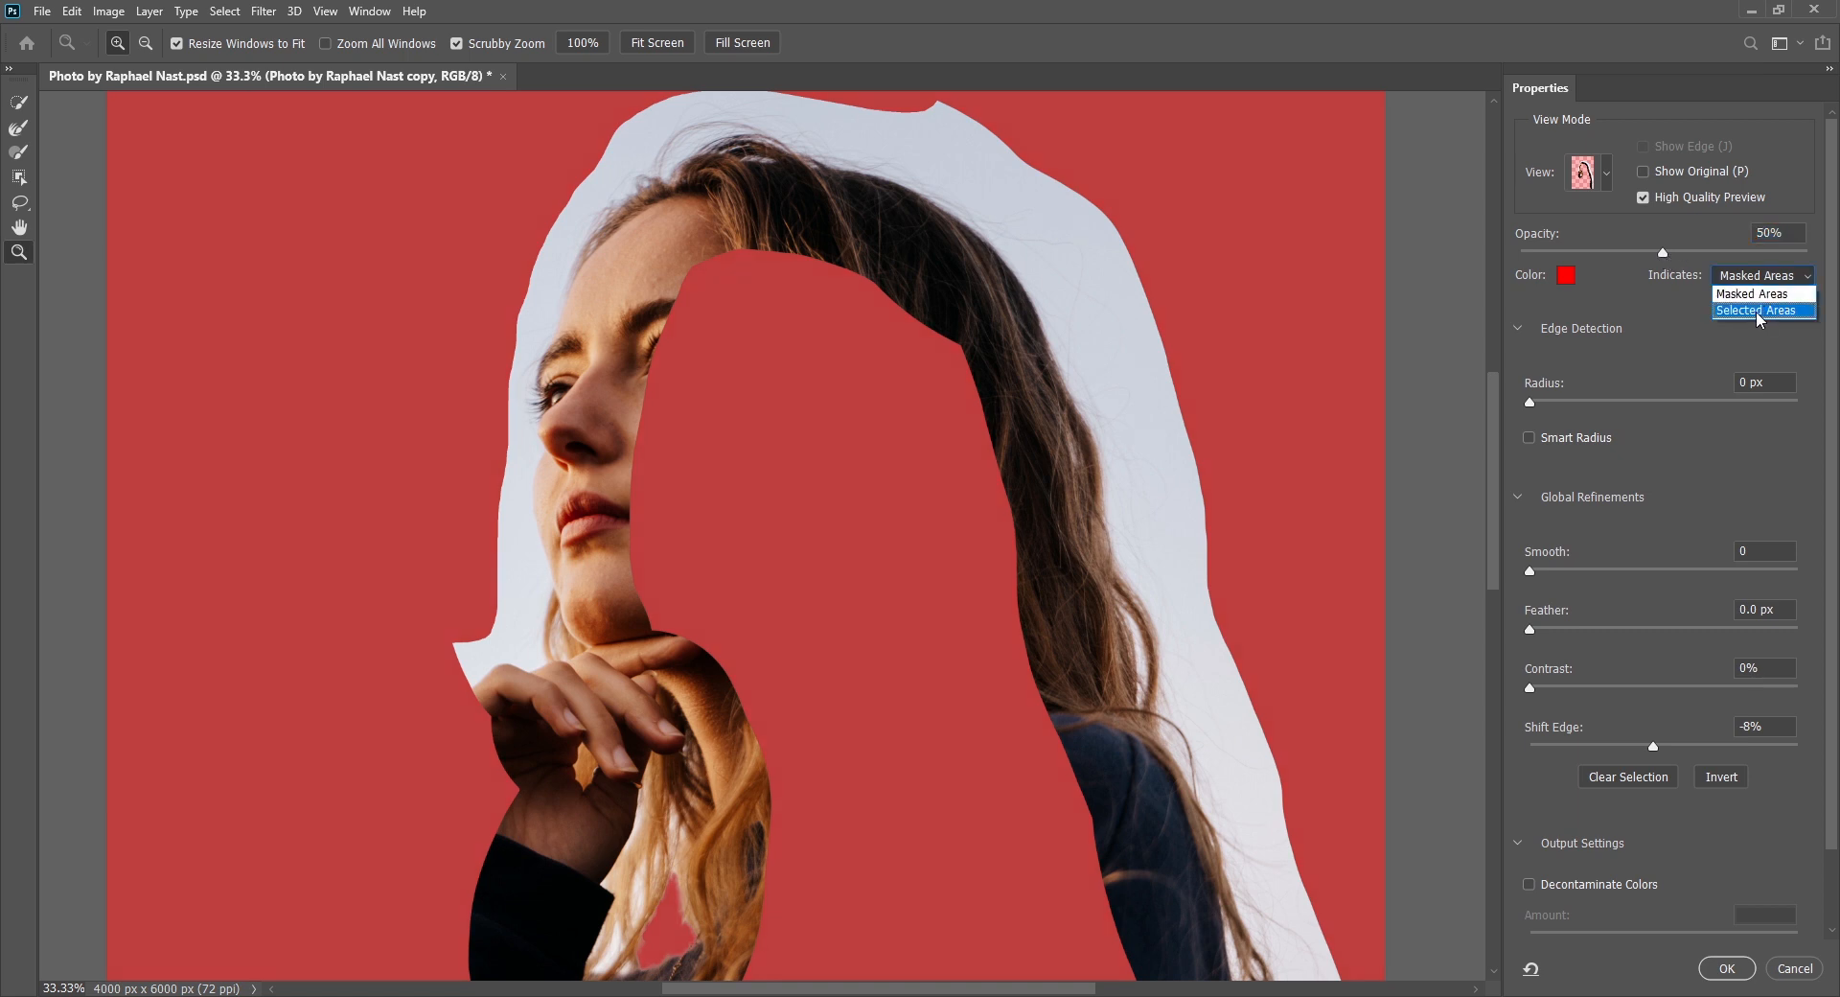
left_click(1757, 310)
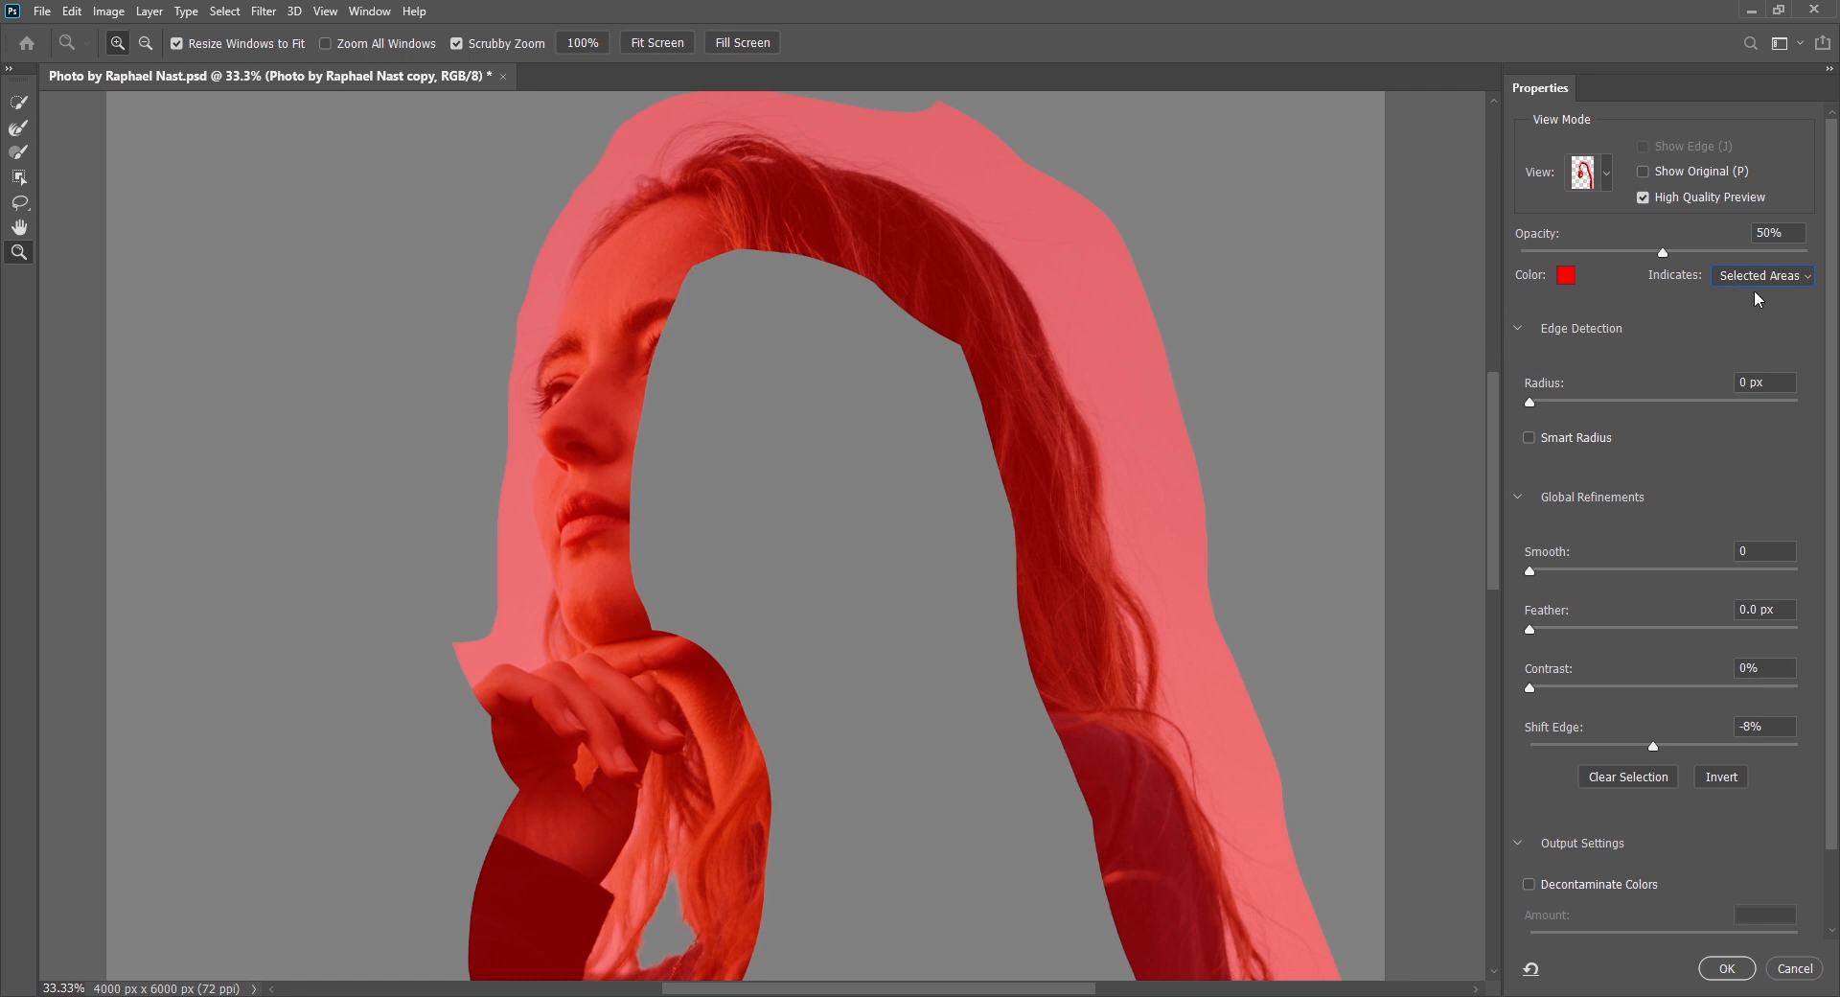
left_click(1752, 274)
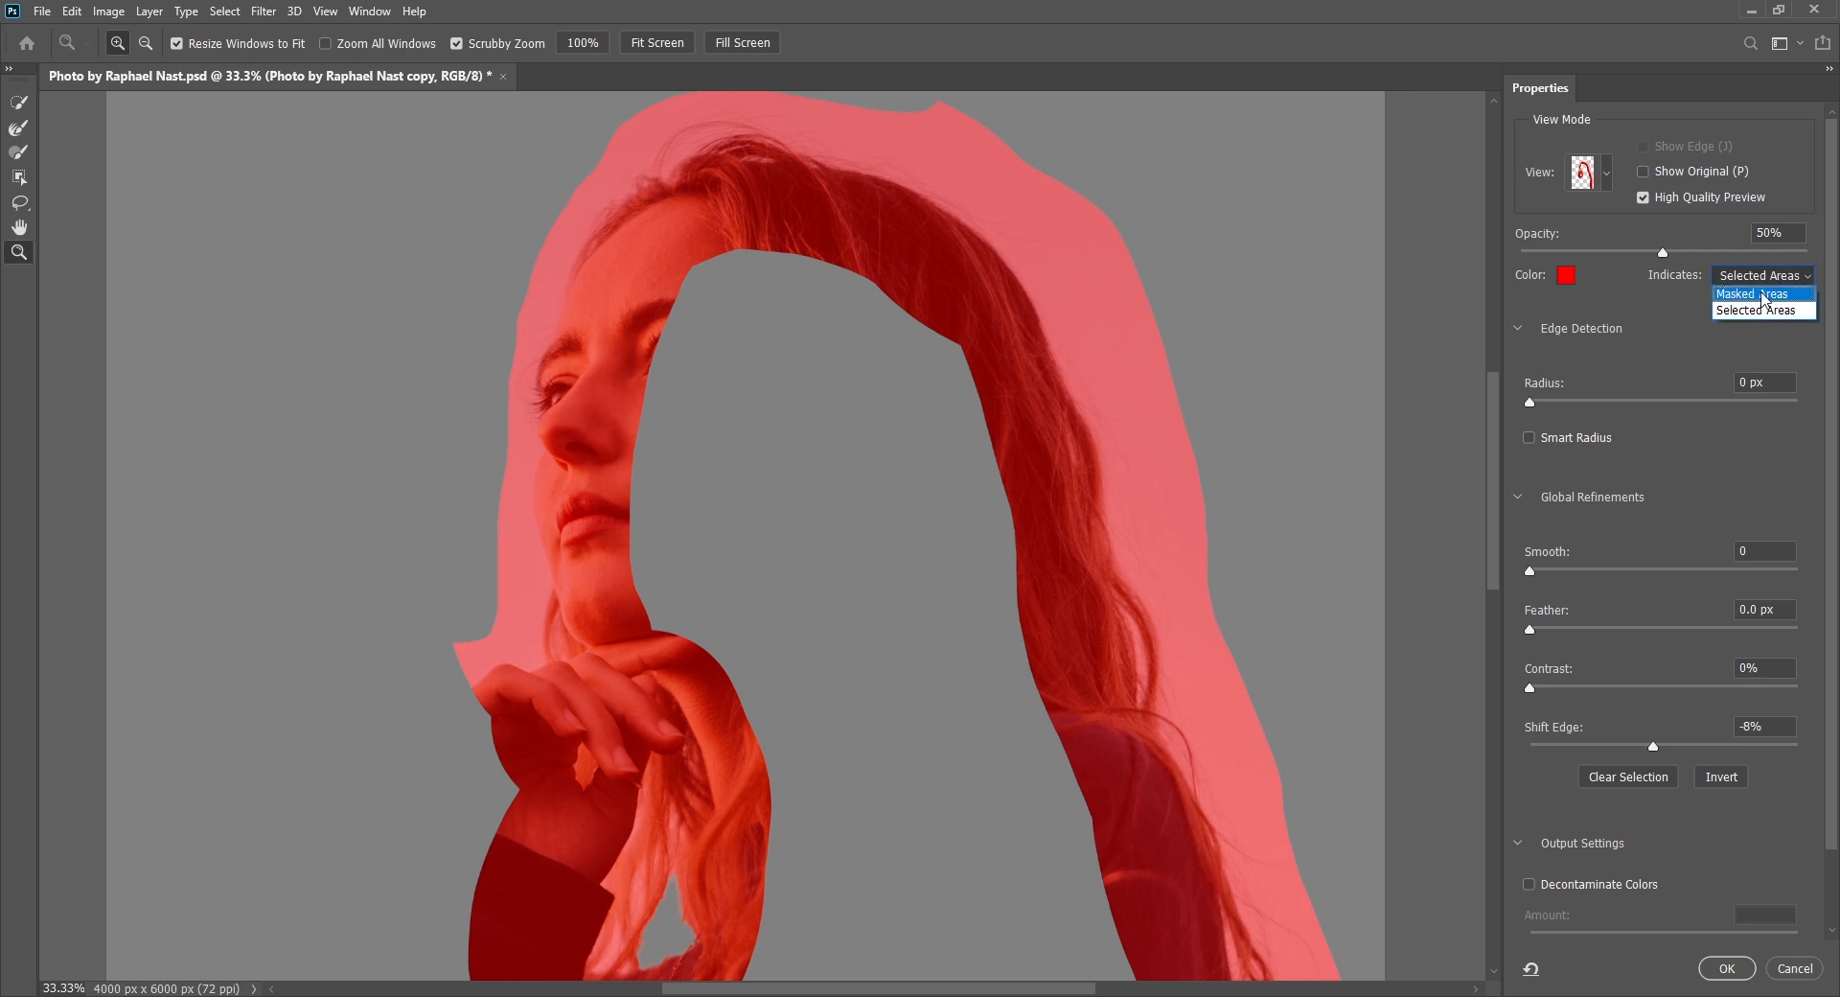
left_click(1761, 294)
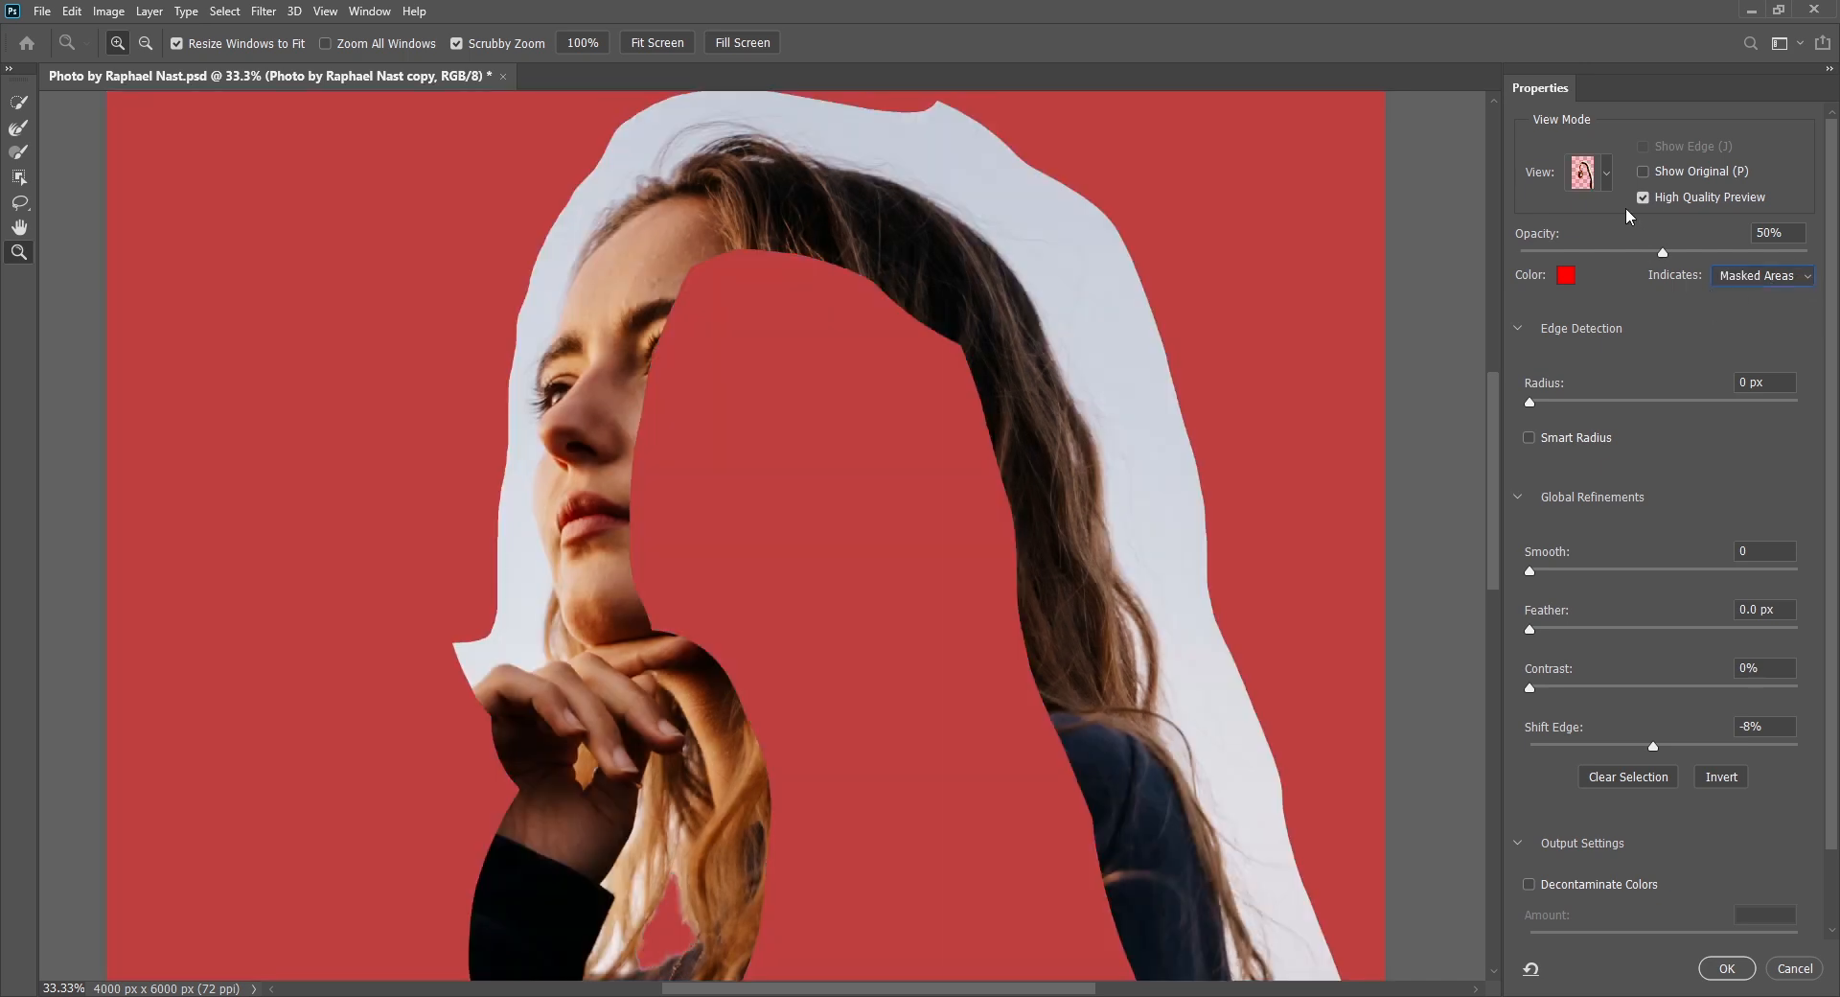
- Preview the masked portrait in the On Black view and in the On White view
left_click(1606, 174)
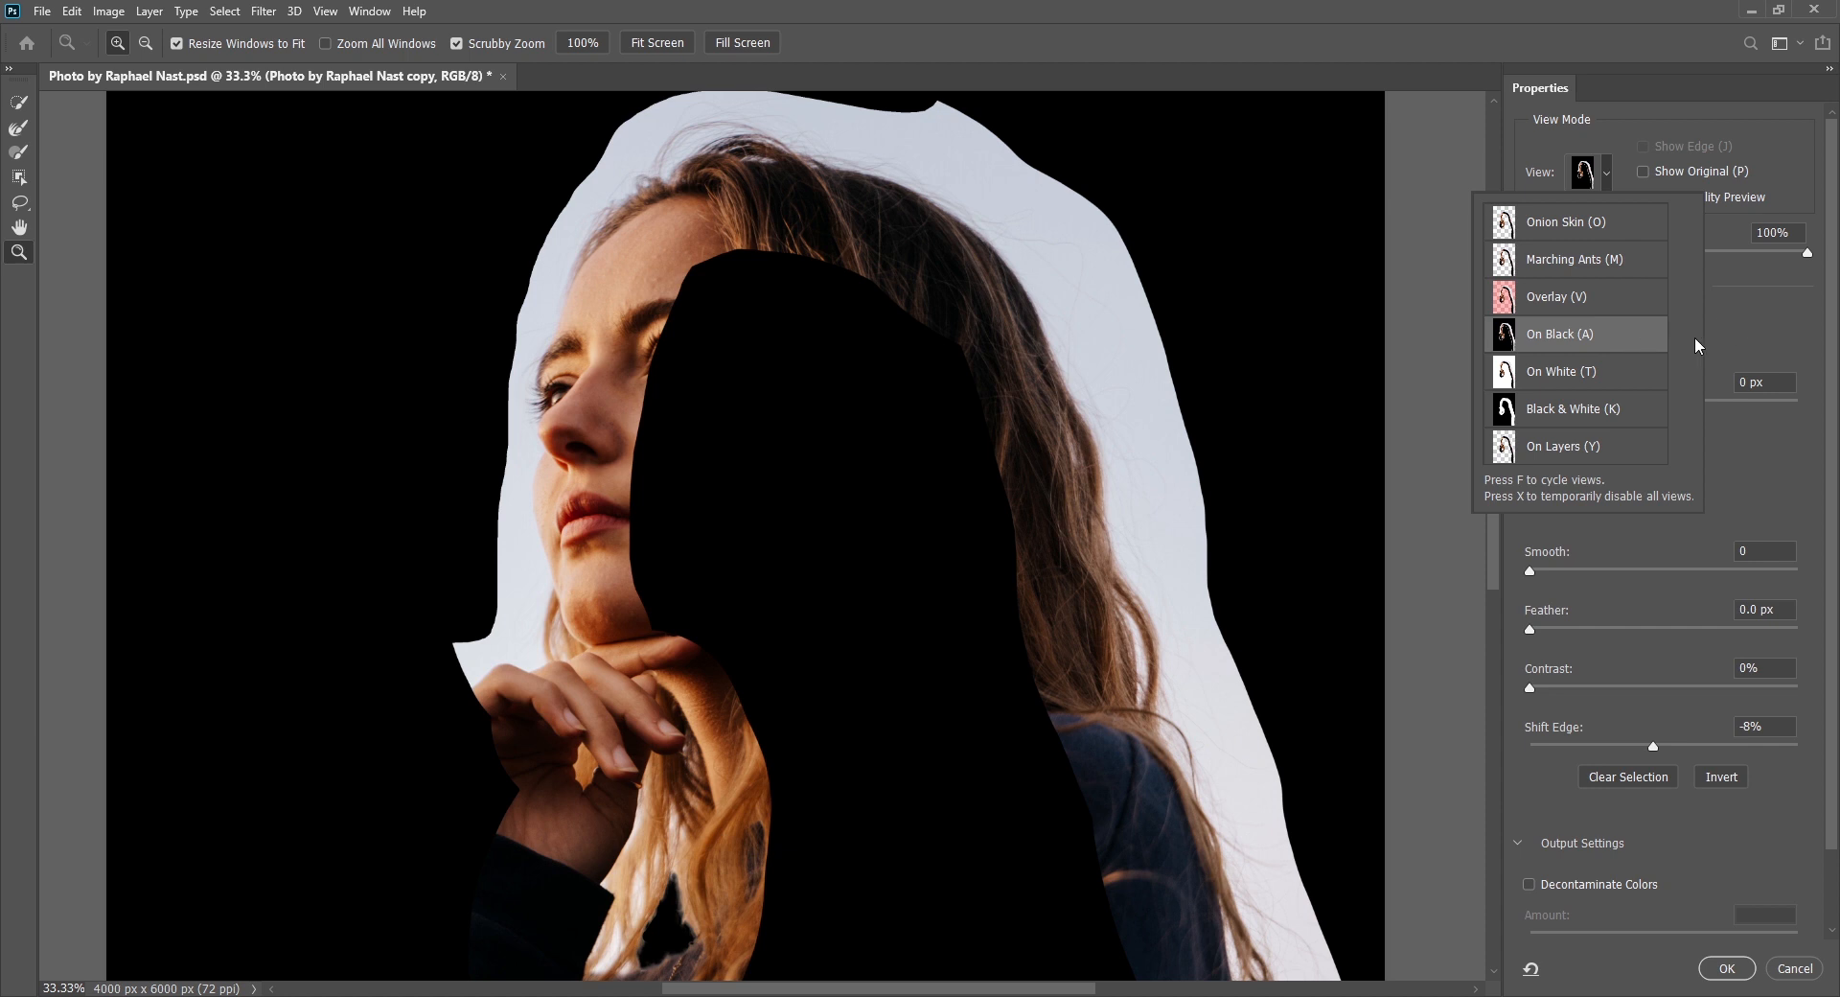
left_click(1624, 343)
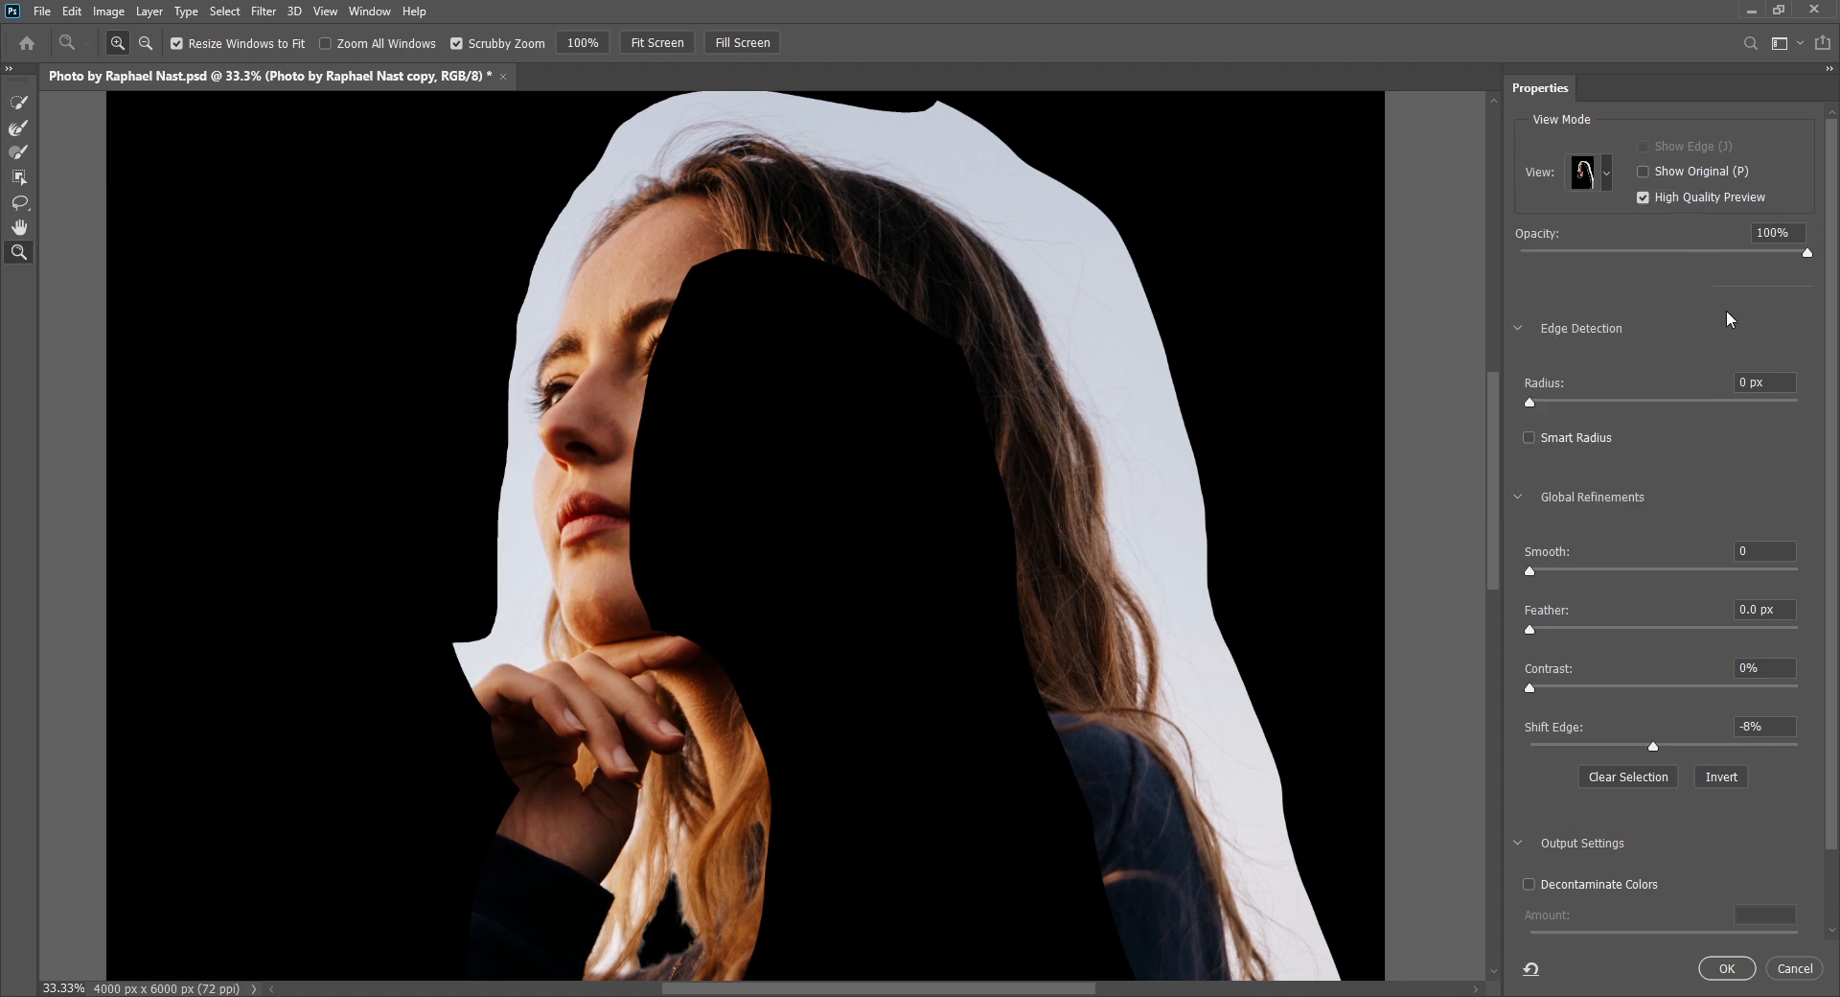
left_click(1771, 233)
left_click(1606, 170)
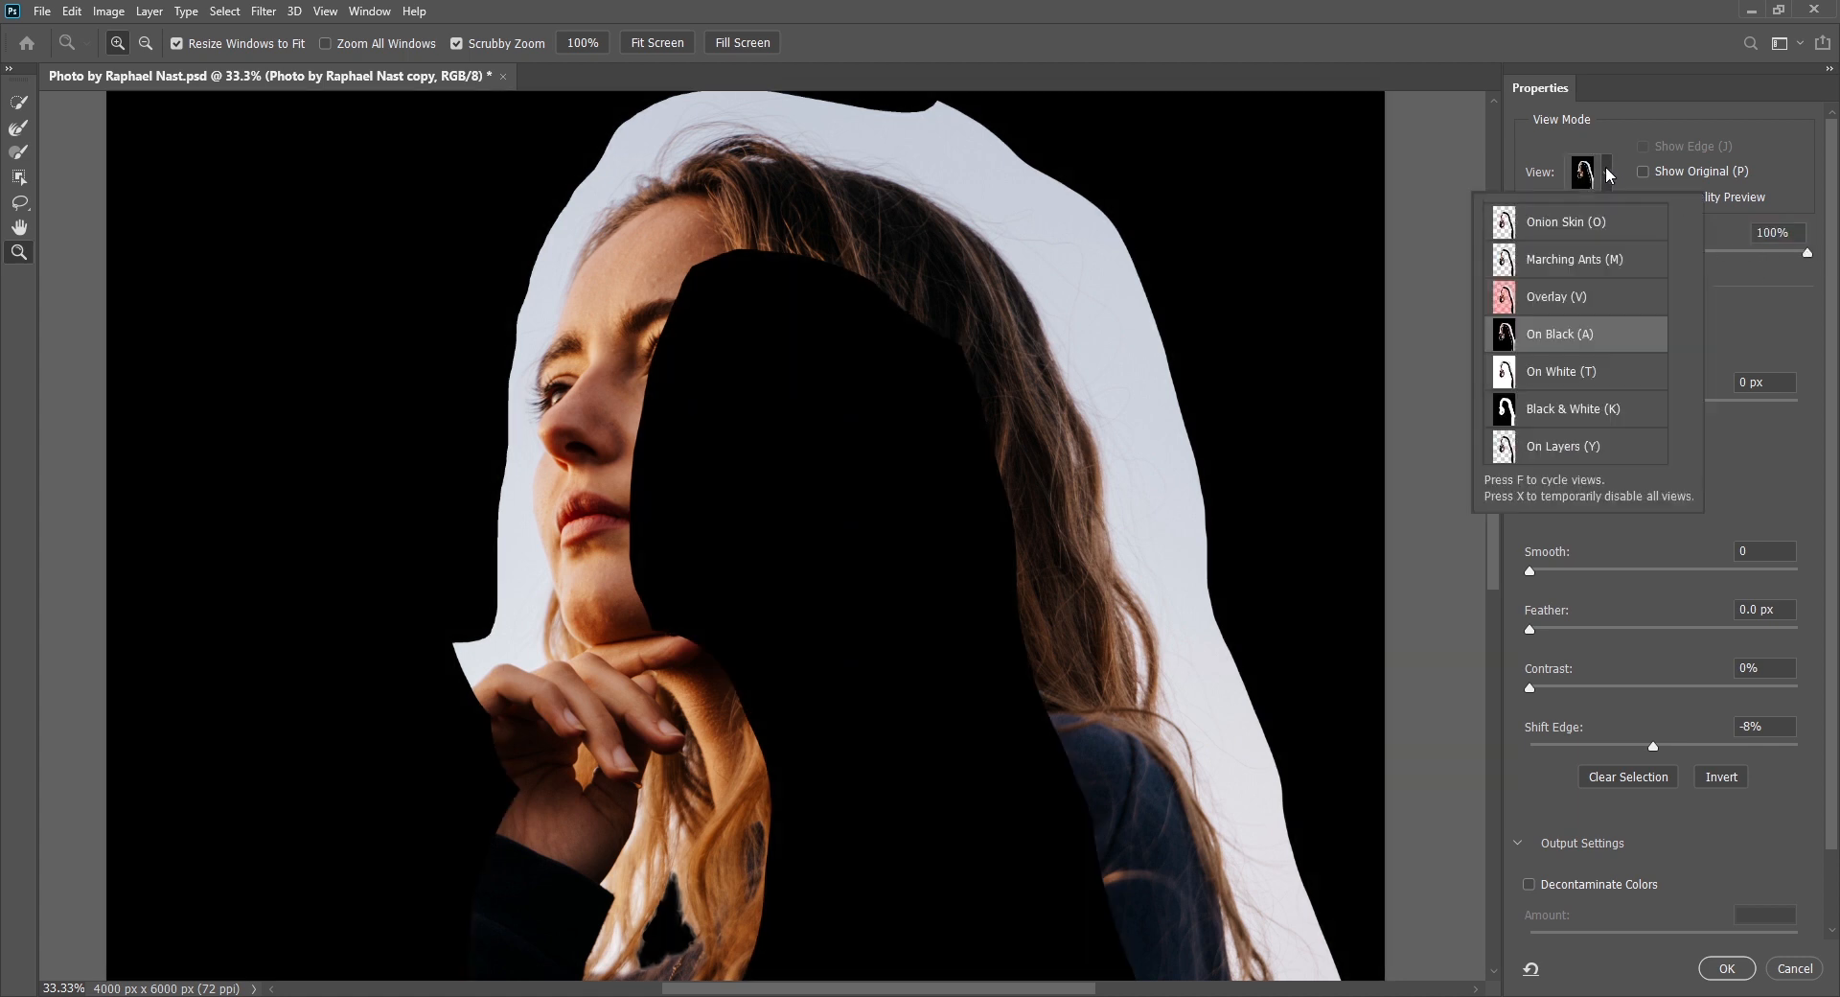
left_click(1587, 373)
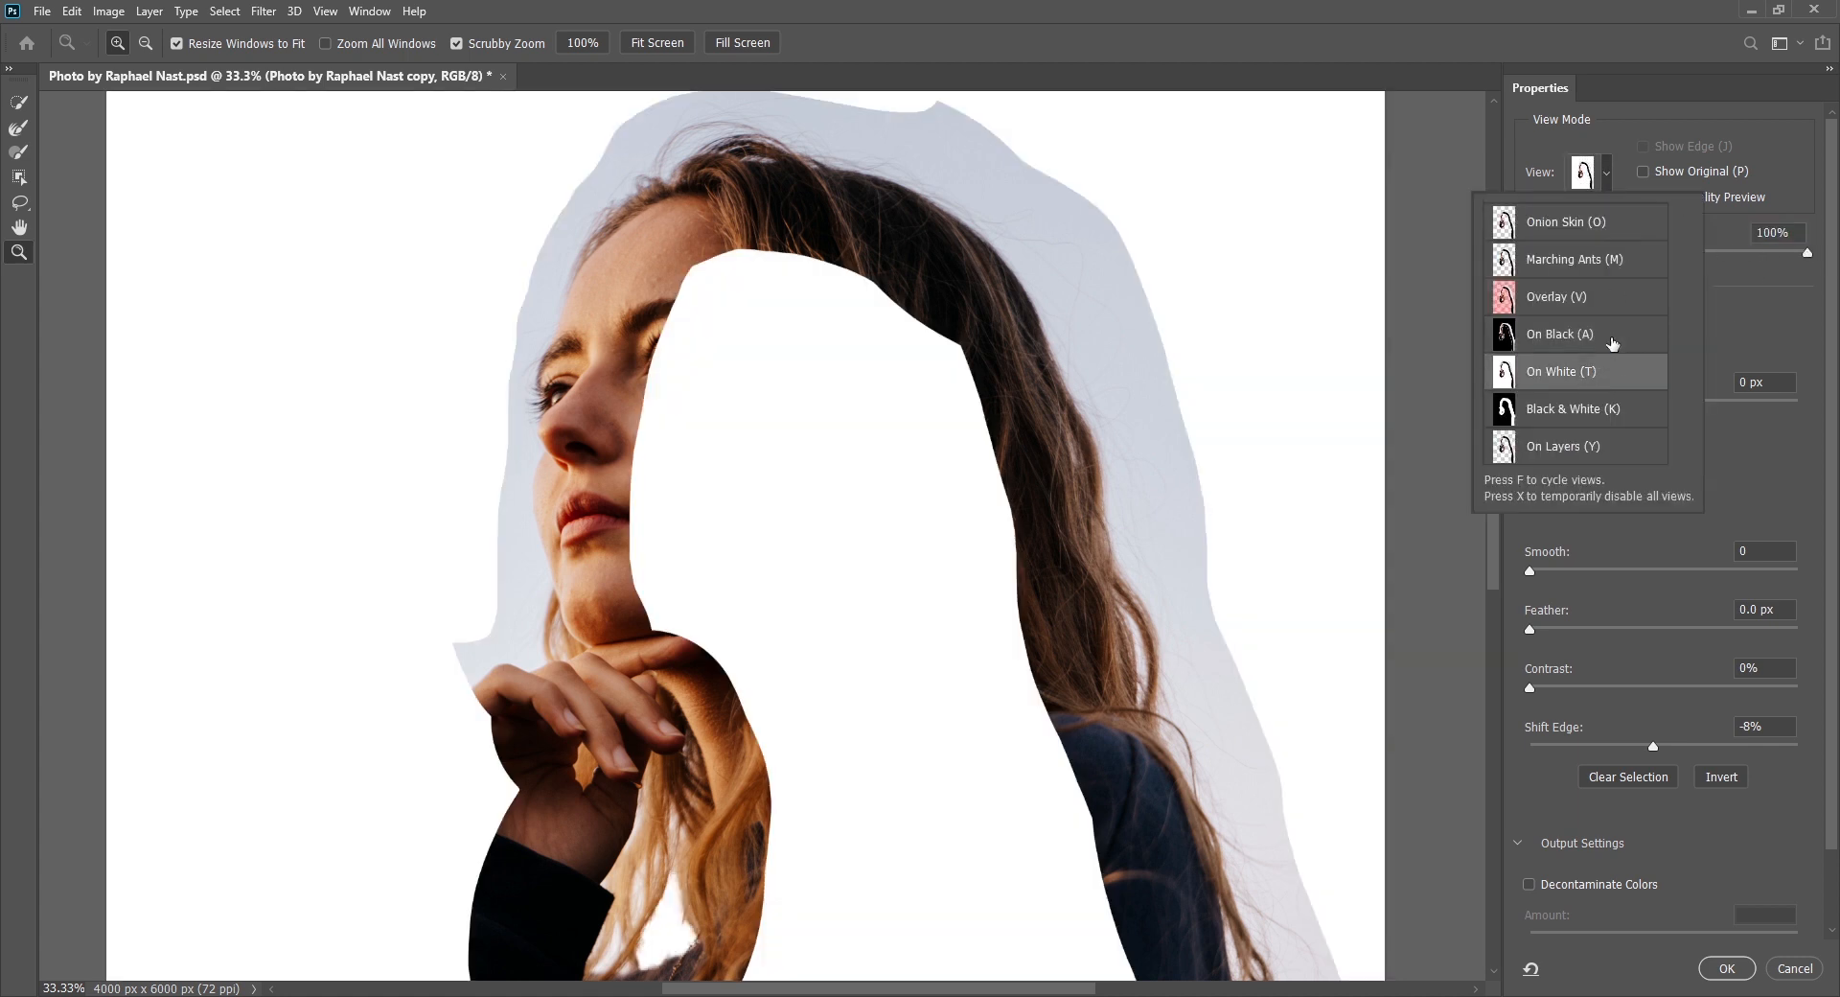
left_click(1724, 325)
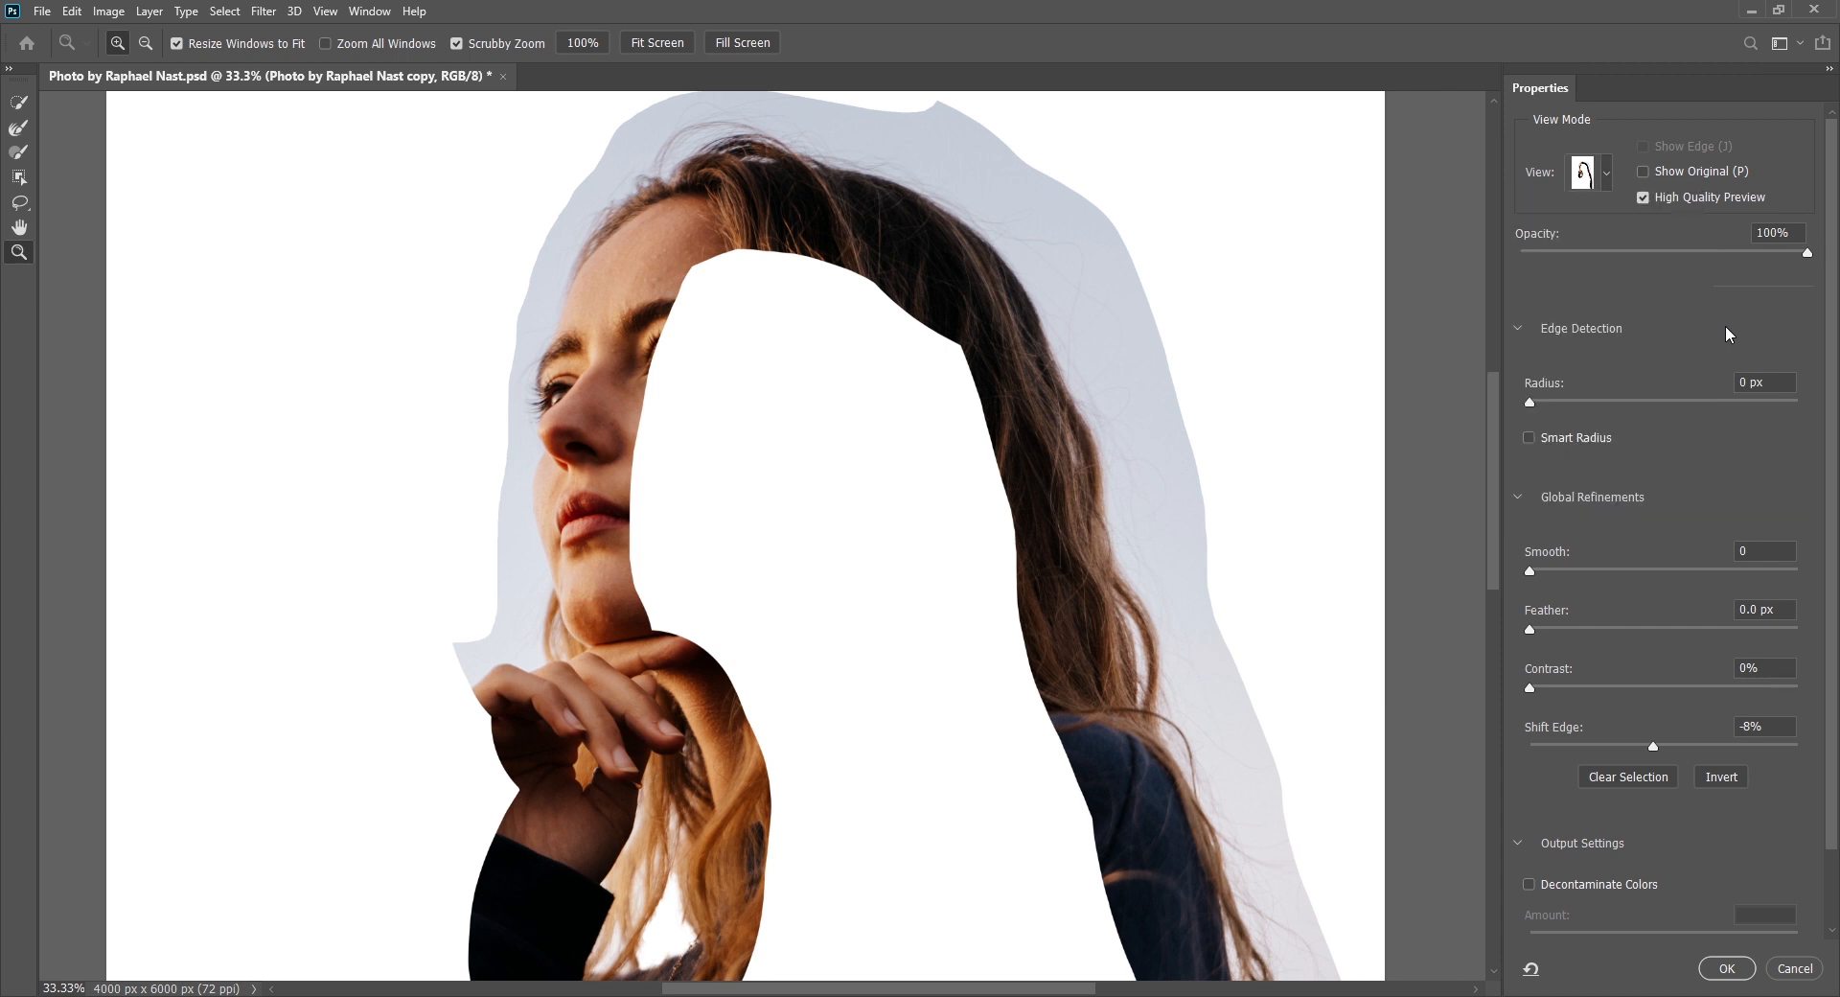
- Preview the mask in the Black & White view and return to Onion Skin
left_click(1610, 178)
left_click(1554, 410)
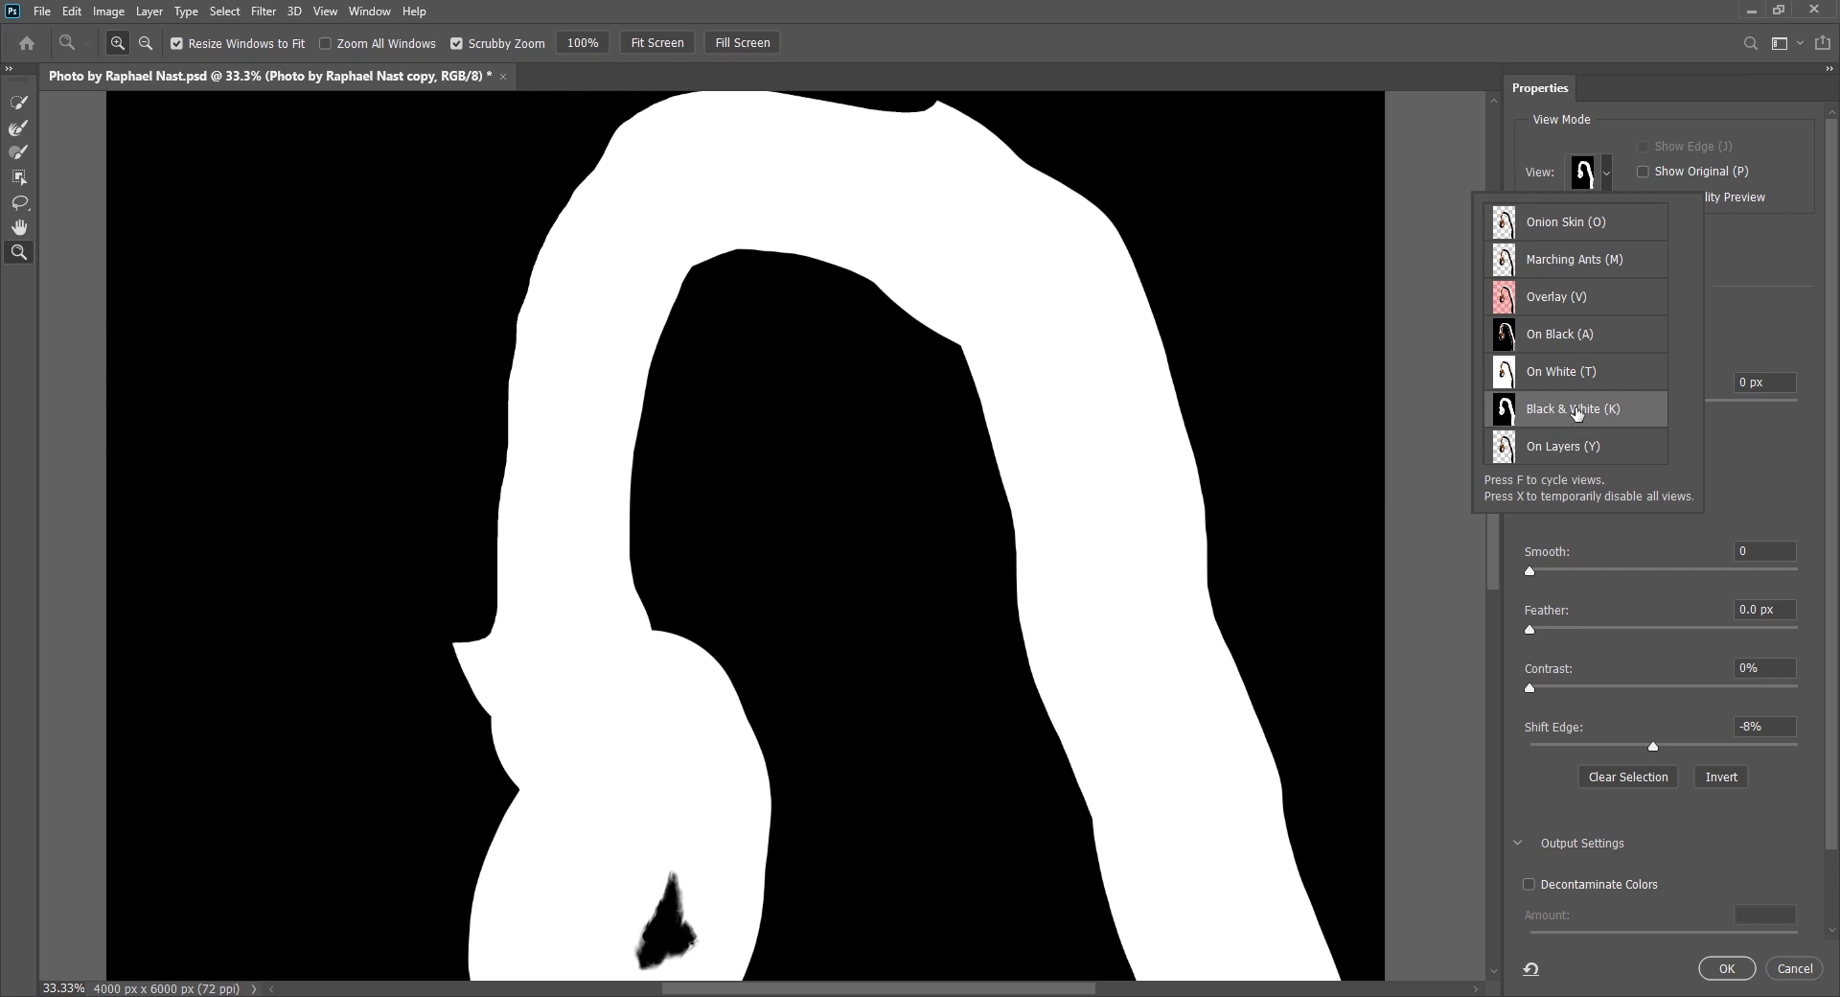
left_click(1586, 228)
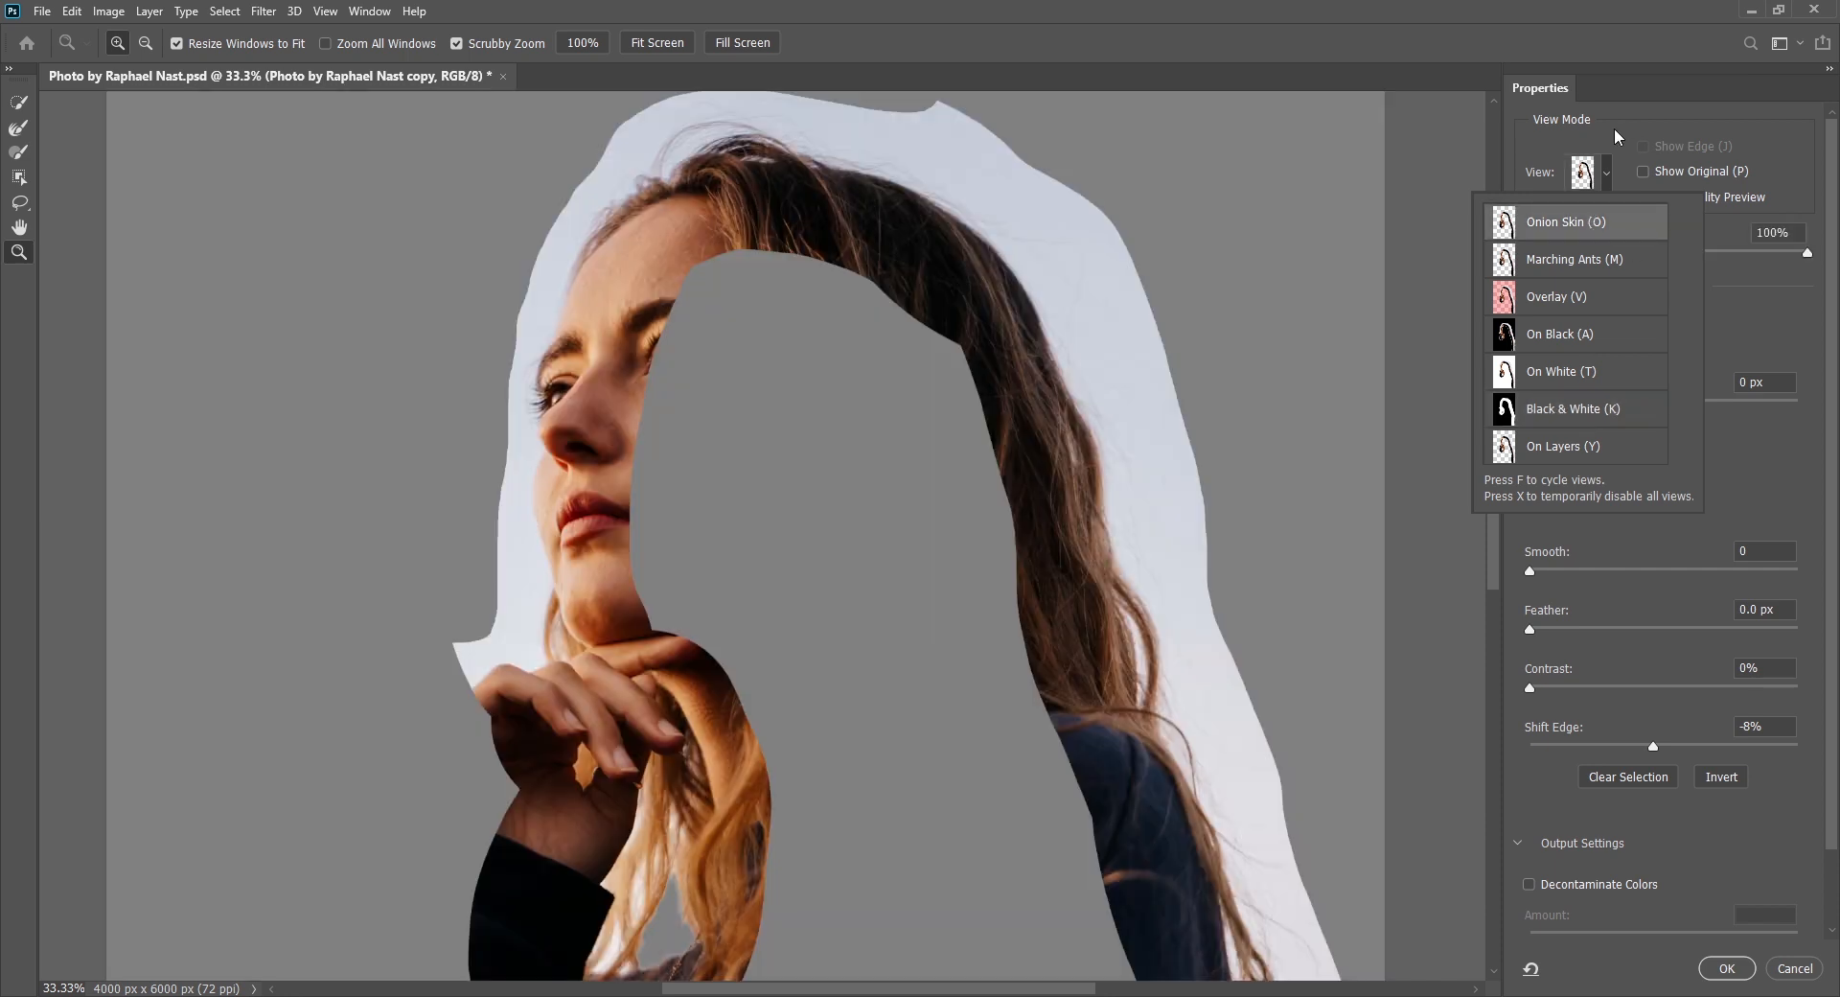
left_click(1614, 130)
- Cycle through the view modes until the On Layers view is active
key("f")
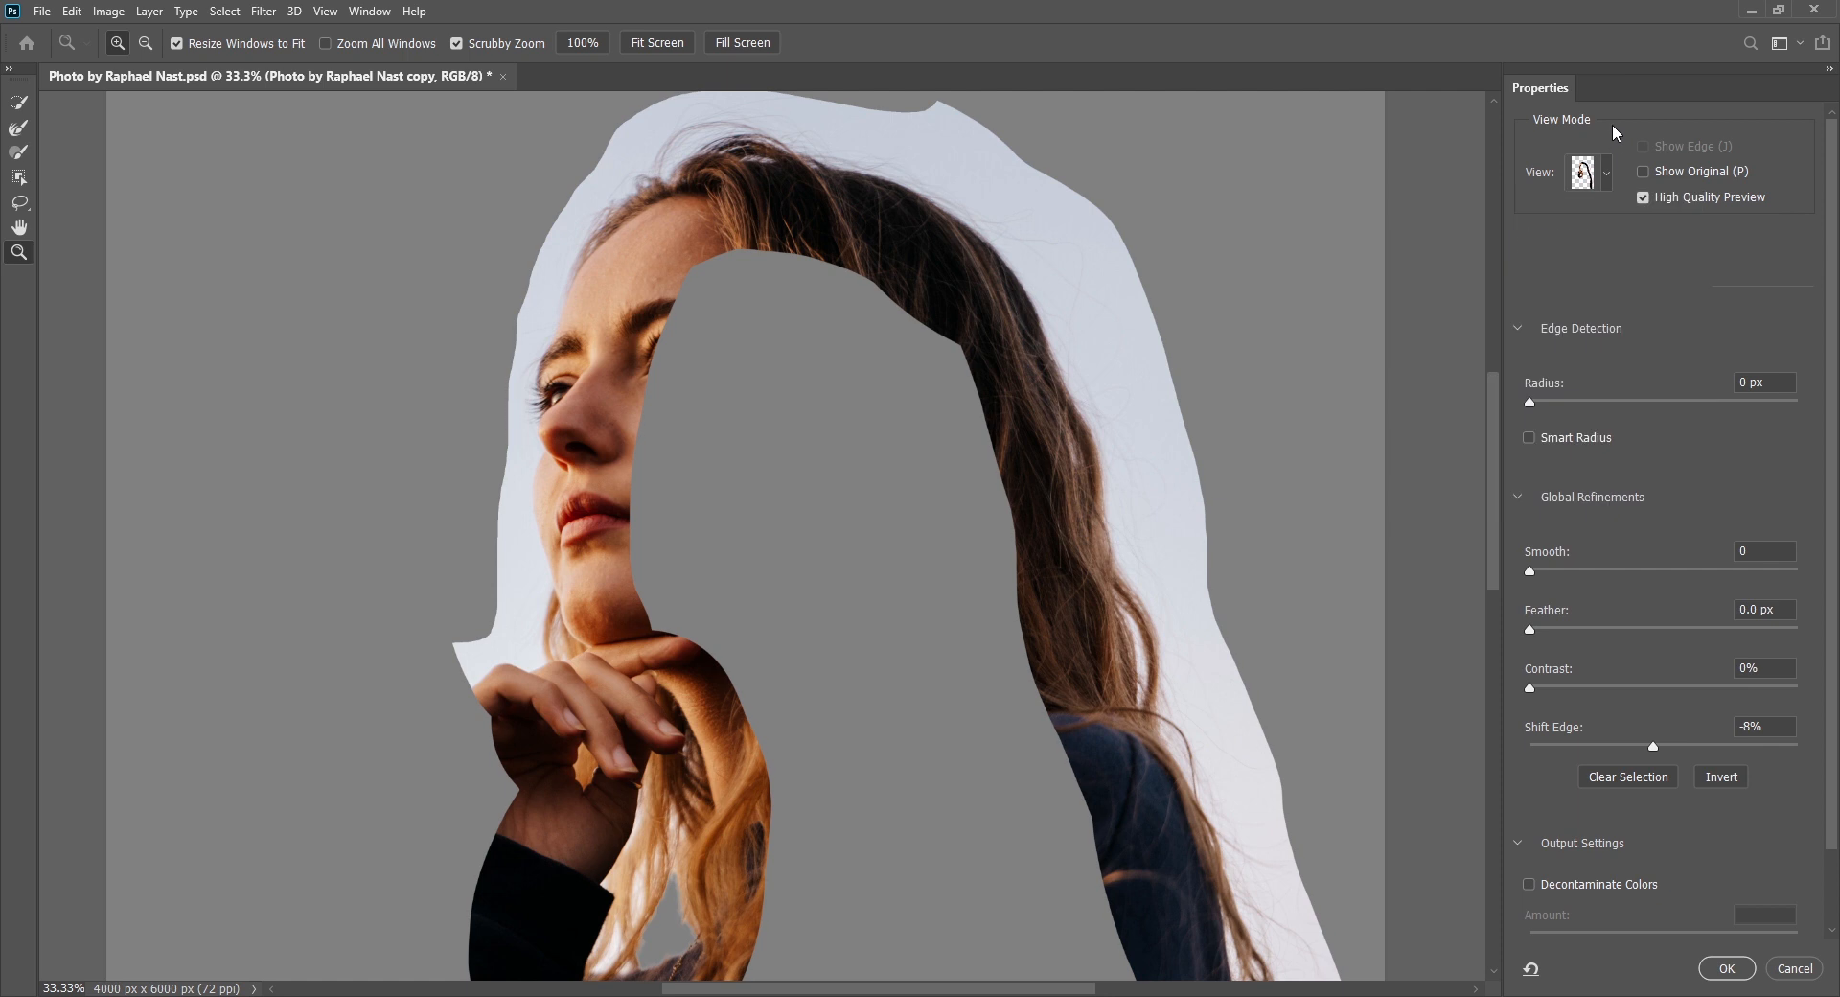
key("f")
key("f")
key("f")
key("f")
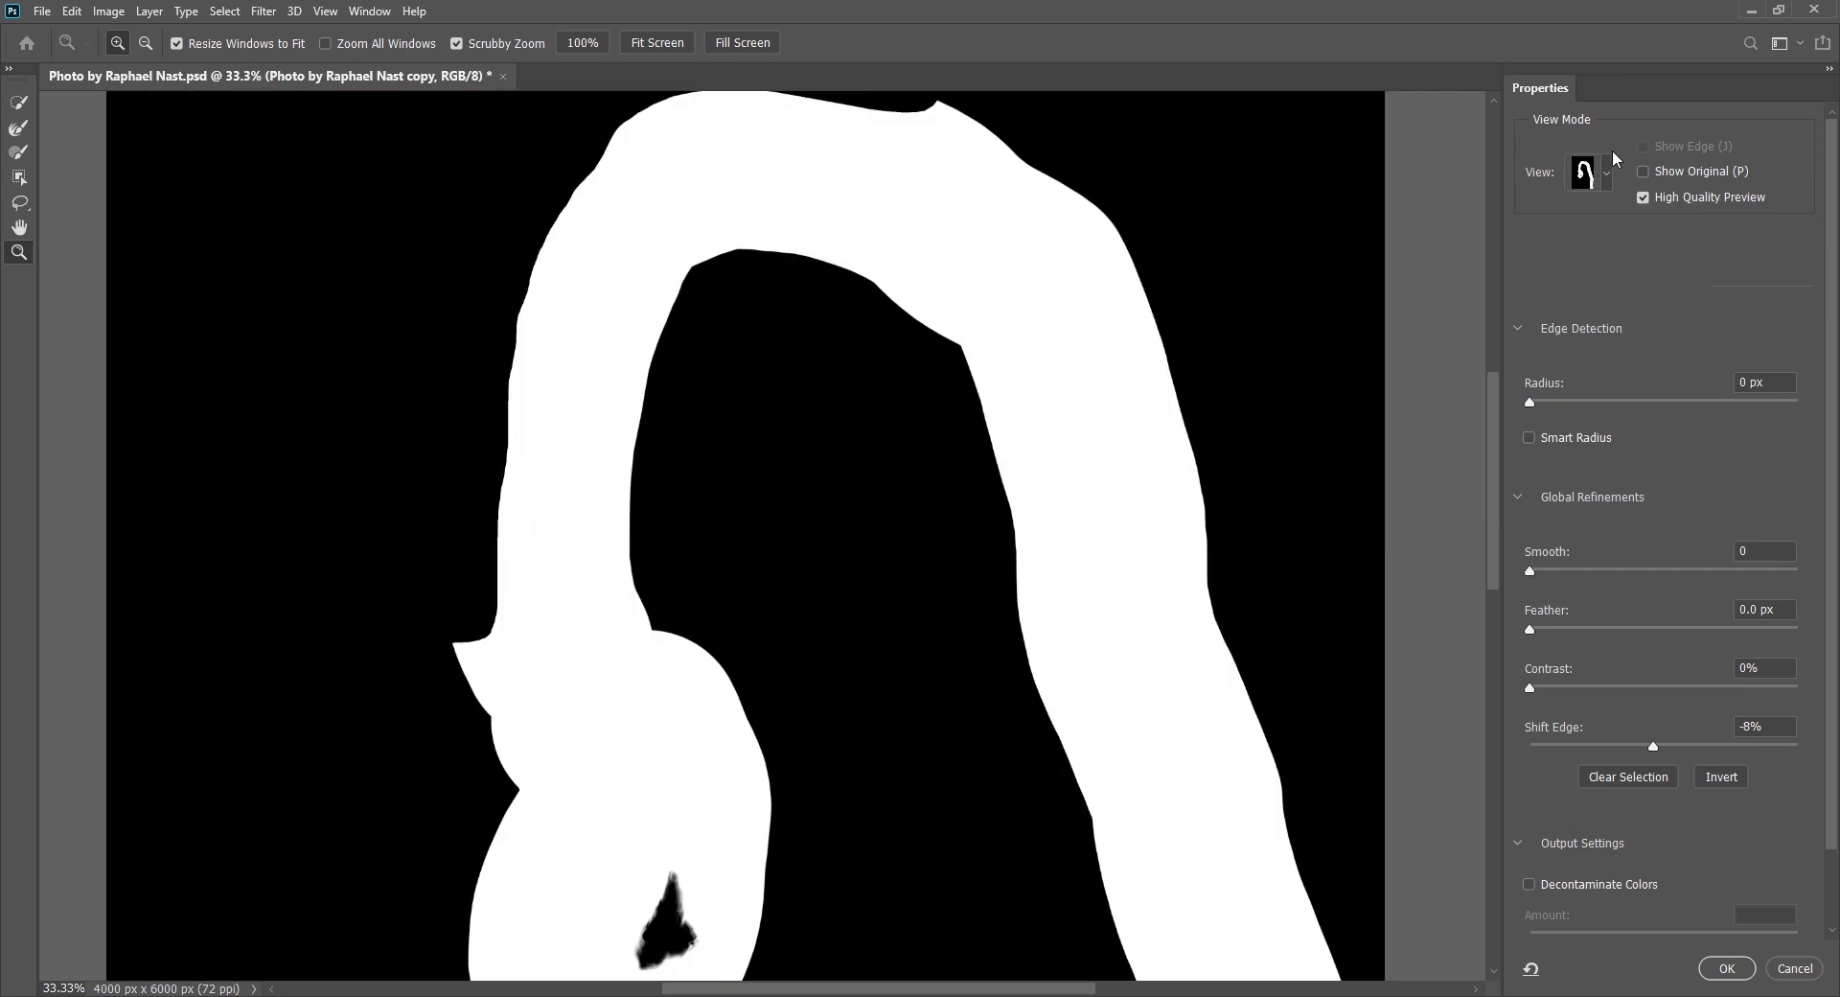
key("f")
- Switch the view mode to Onion Skin and set its transparency to 82%
left_click(1608, 172)
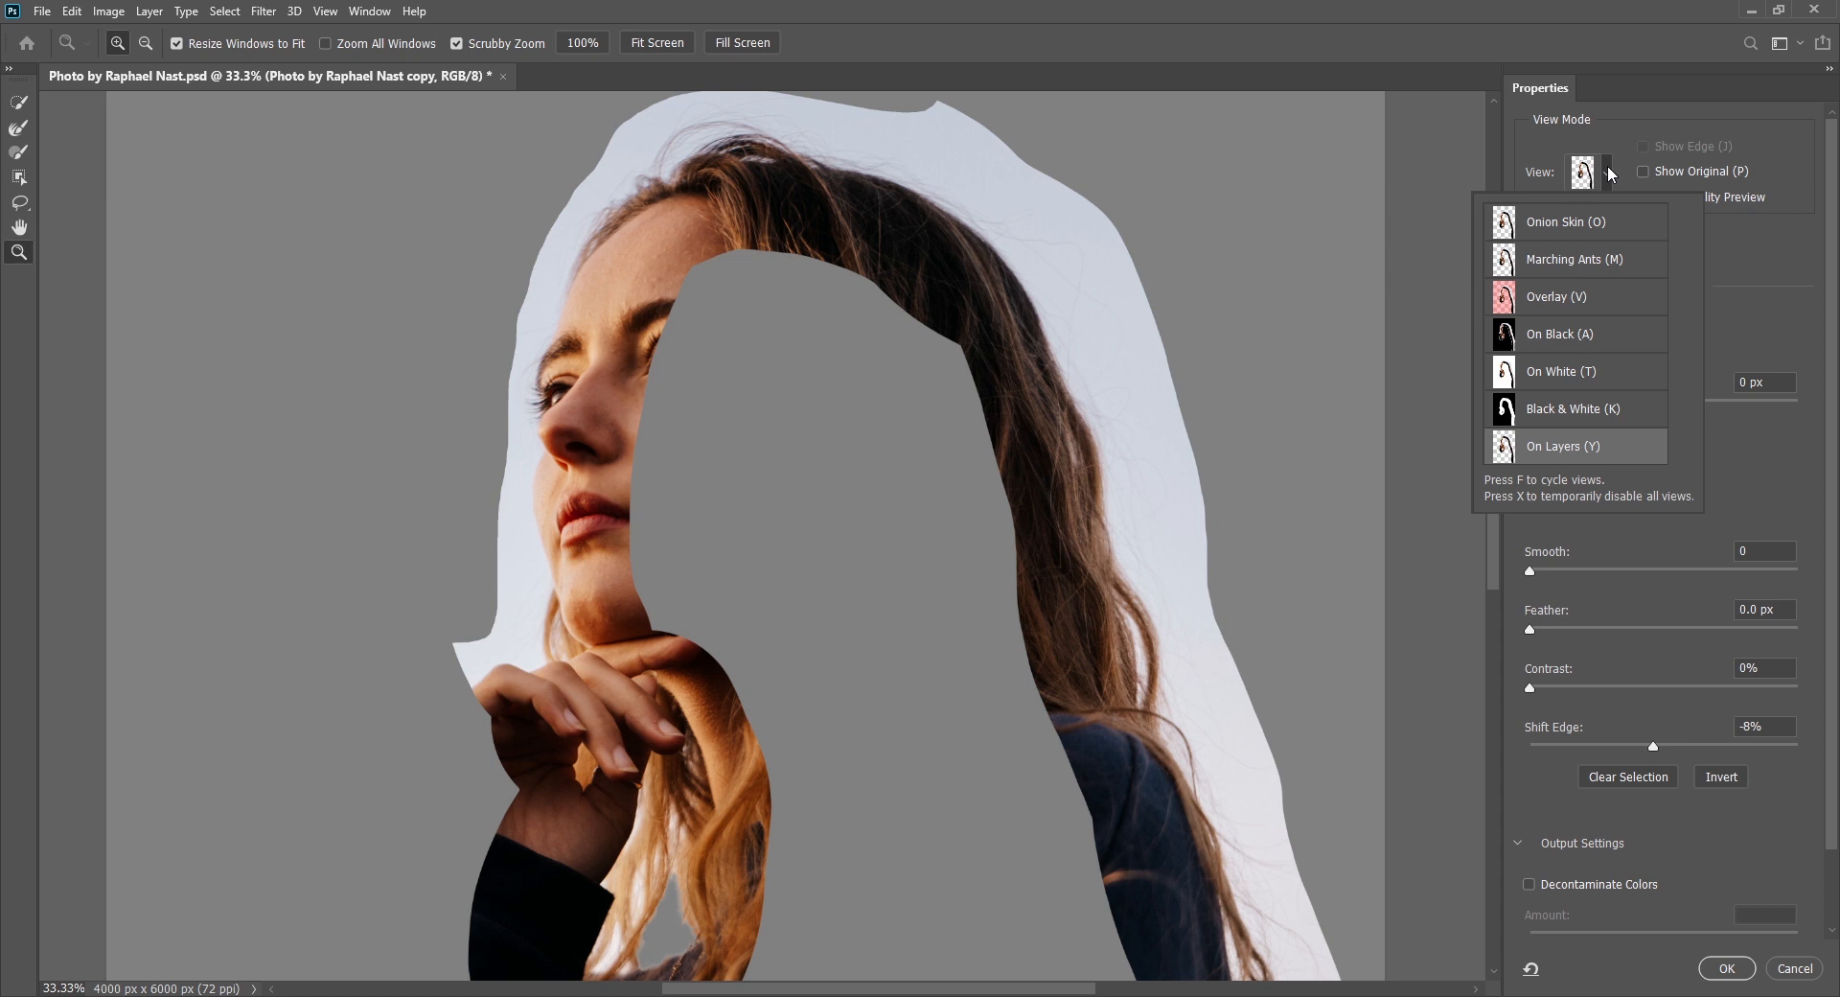
left_click(1613, 231)
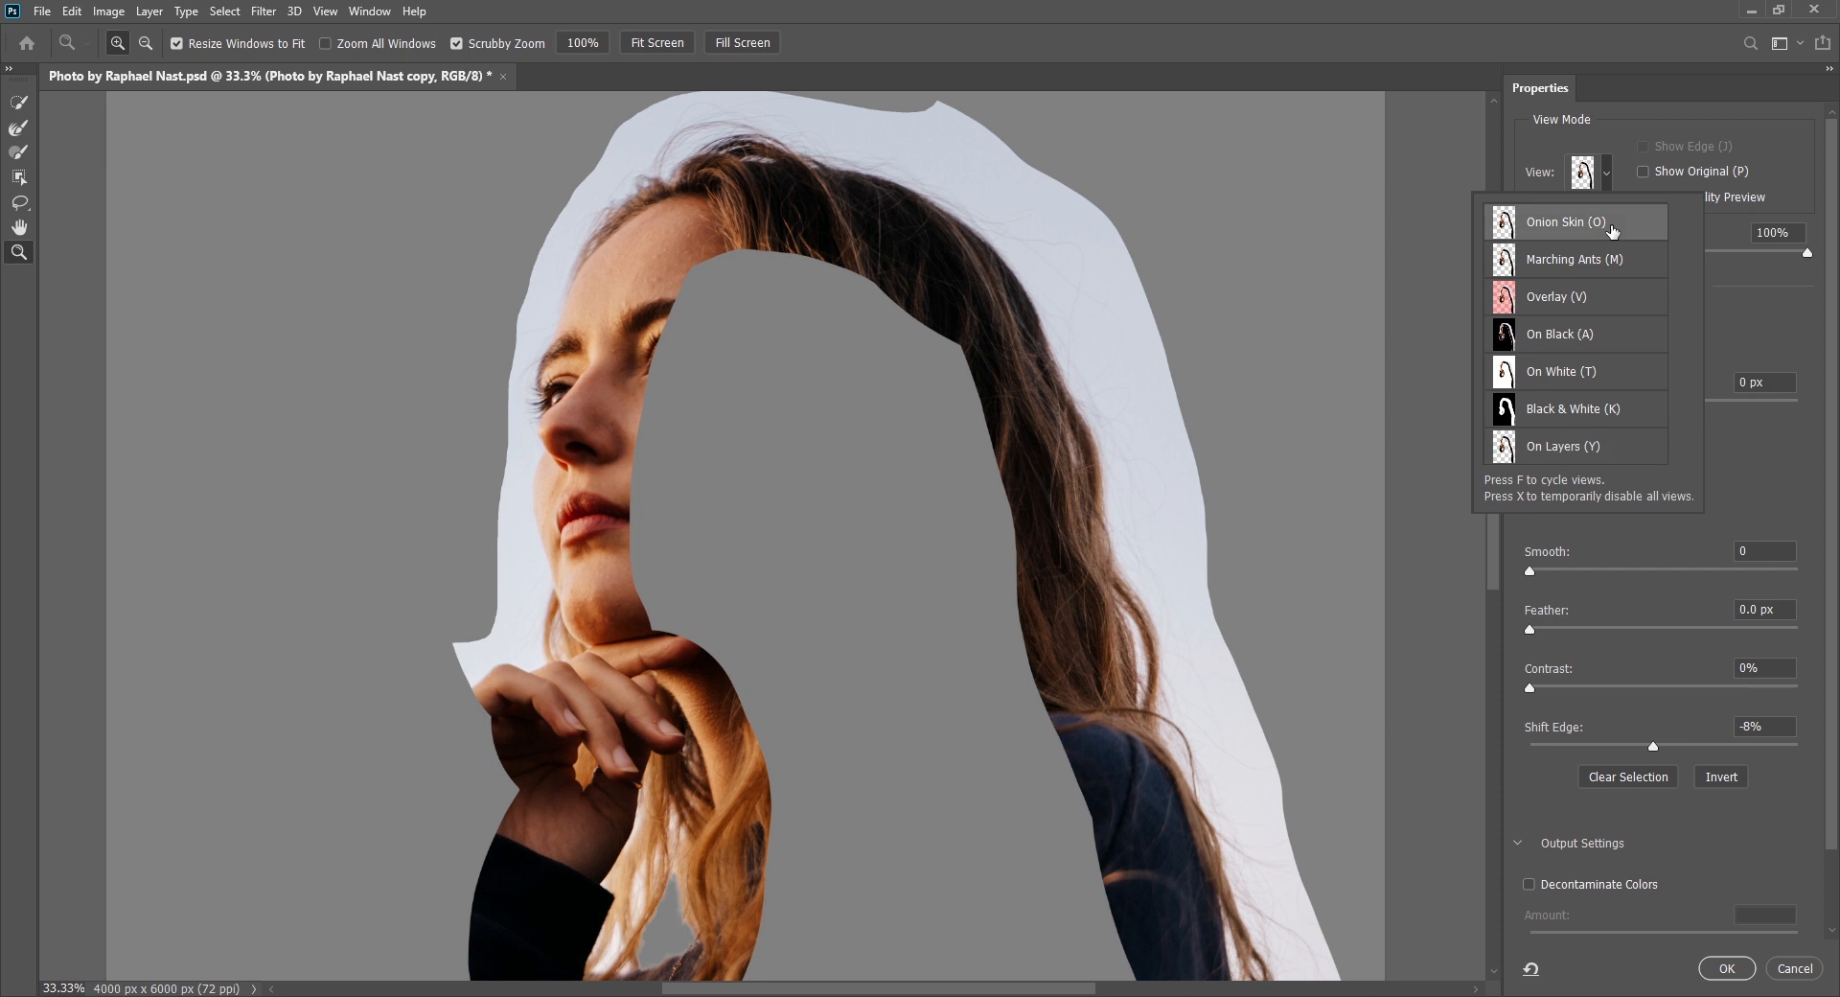
left_click(1762, 255)
left_click_drag(1761, 255, 1758, 255)
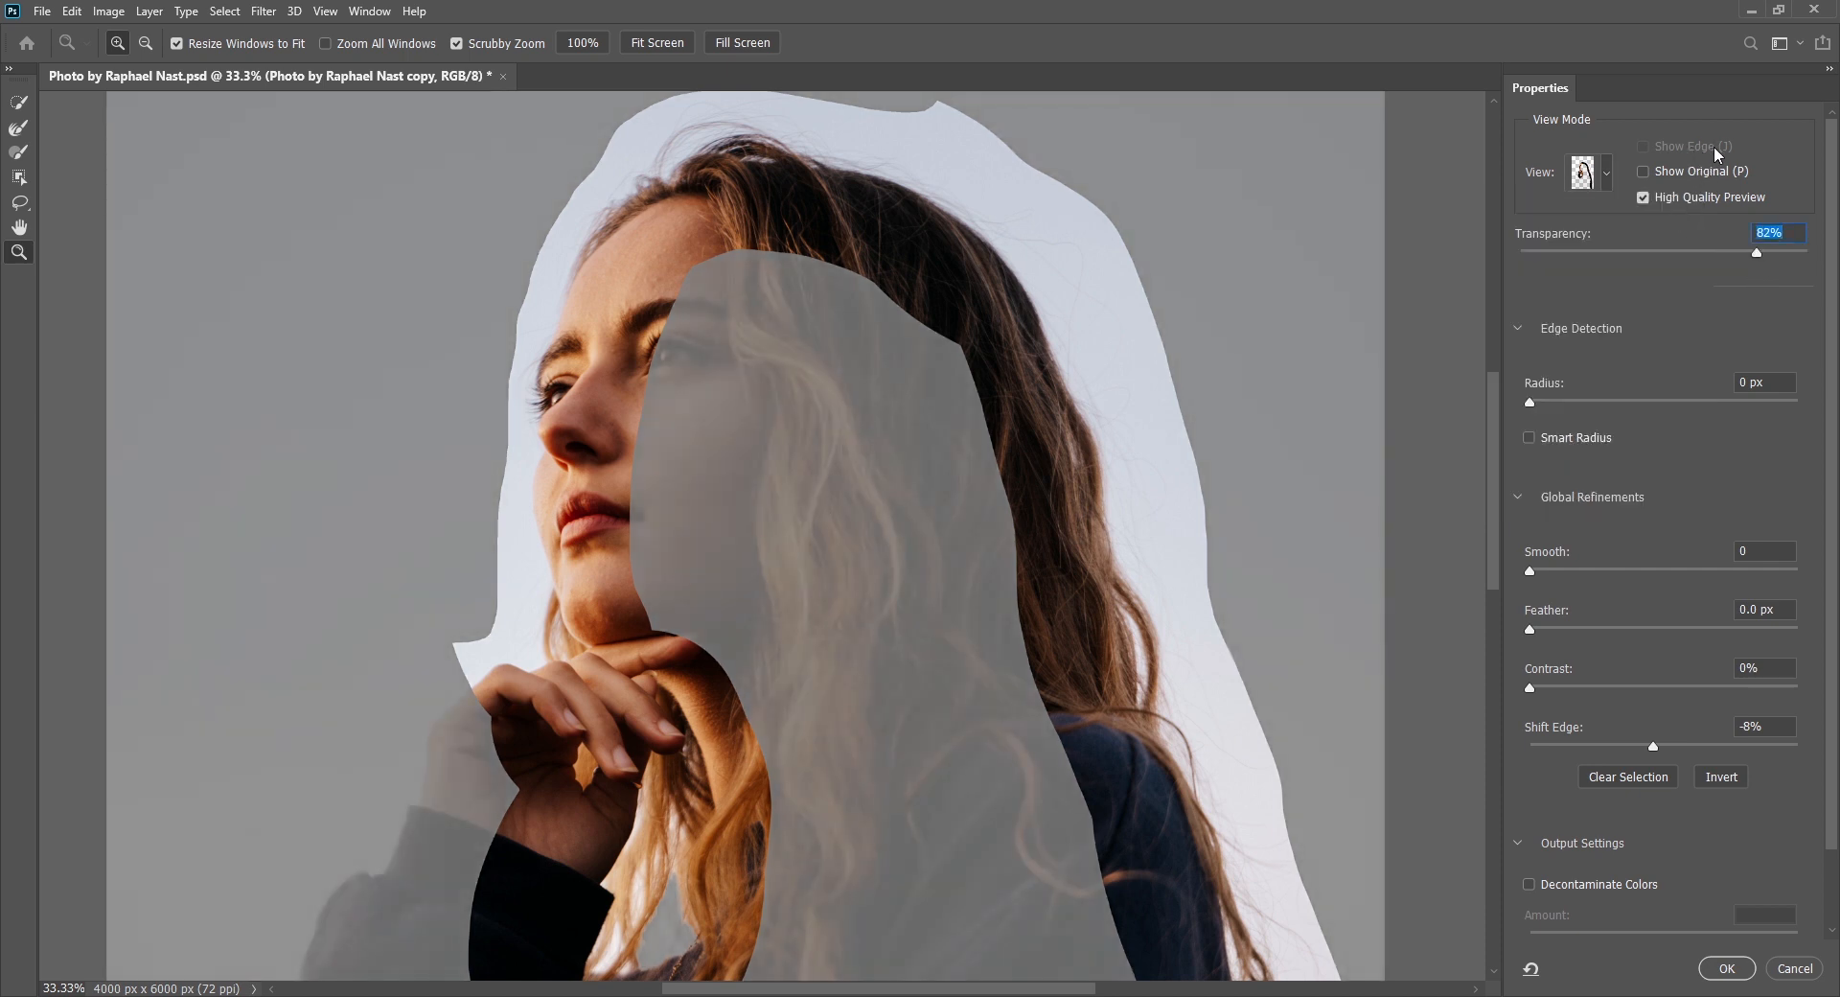
- Toggle Show Original repeatedly to compare the edited mask with the original one, leaving it on
left_click(1718, 176)
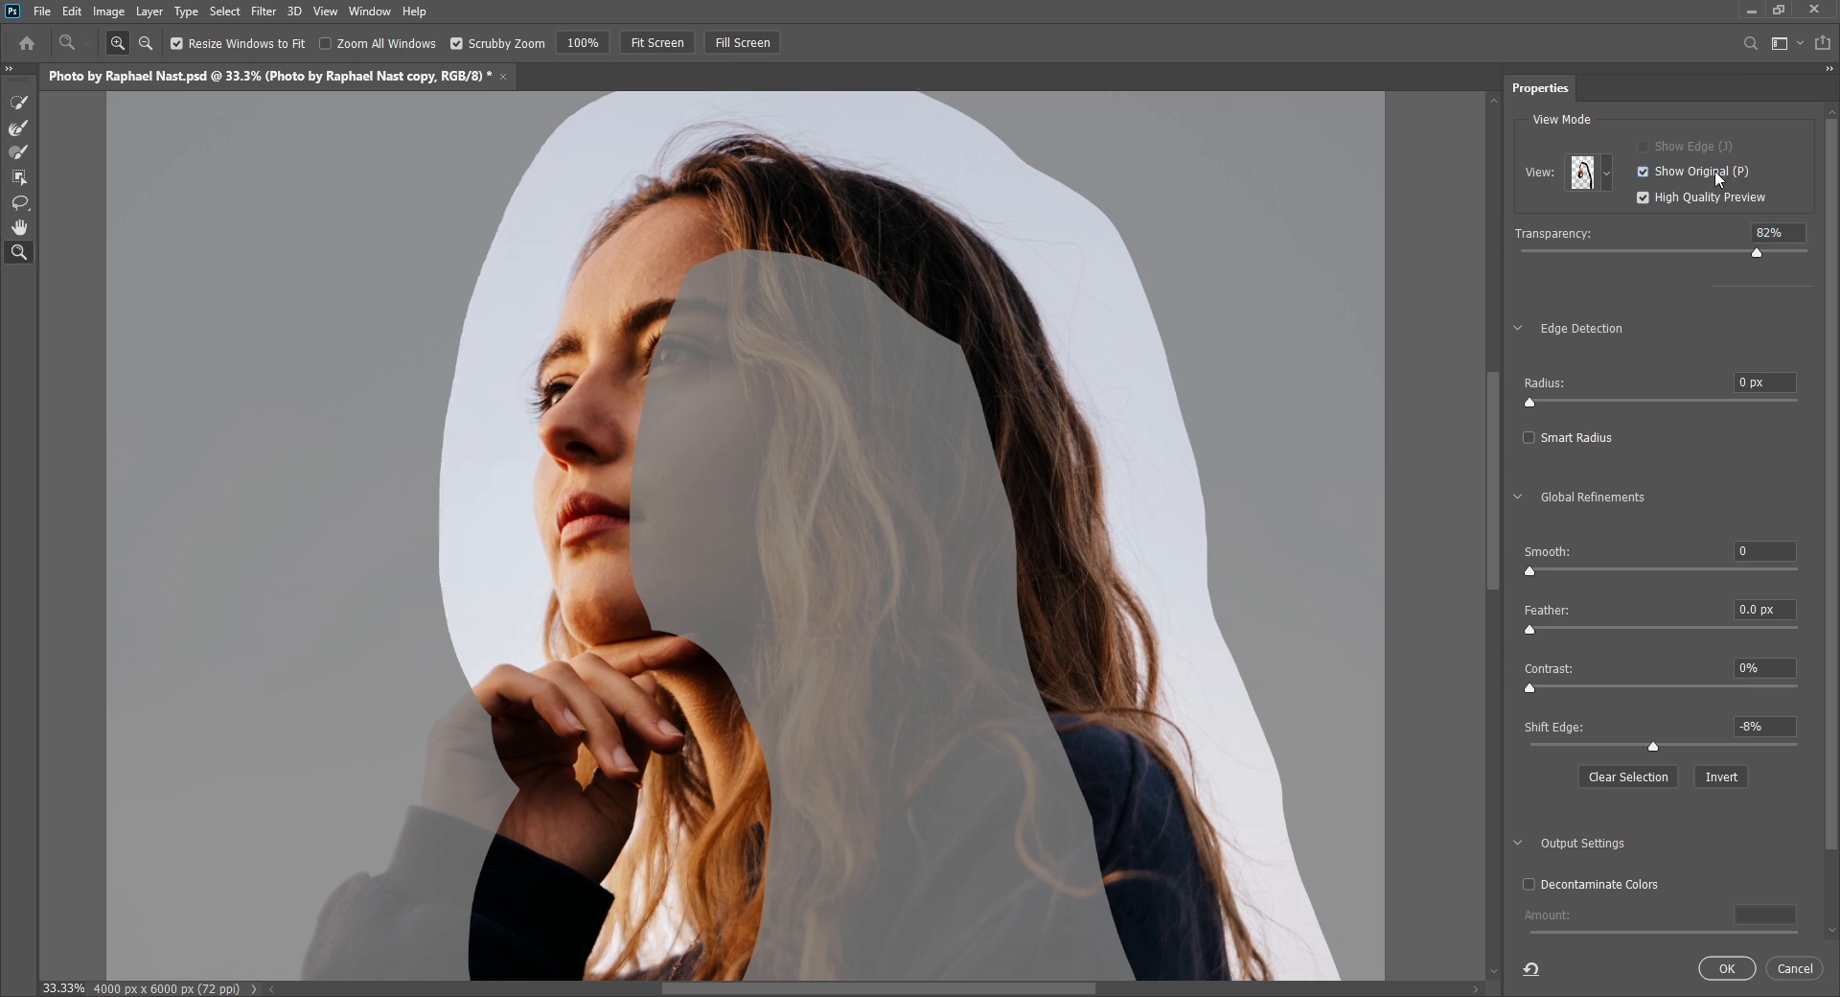
left_click(1718, 176)
left_click(1718, 177)
left_click(1718, 177)
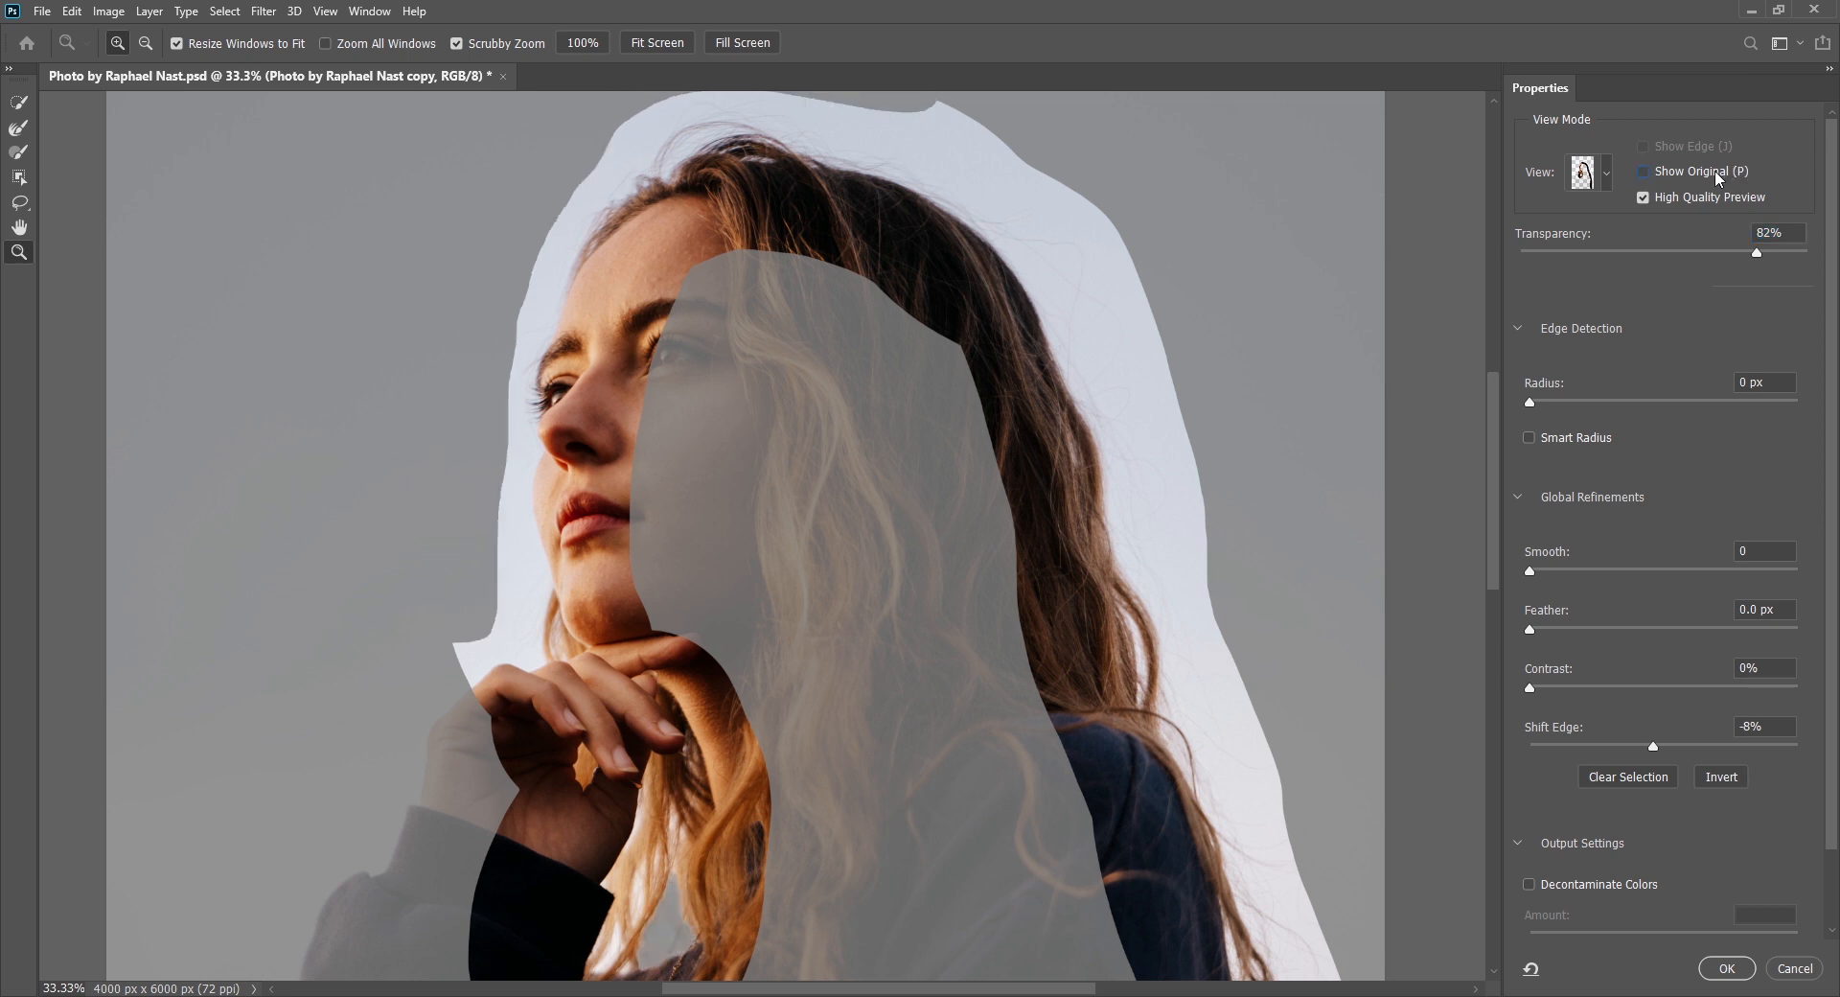
left_click(1718, 176)
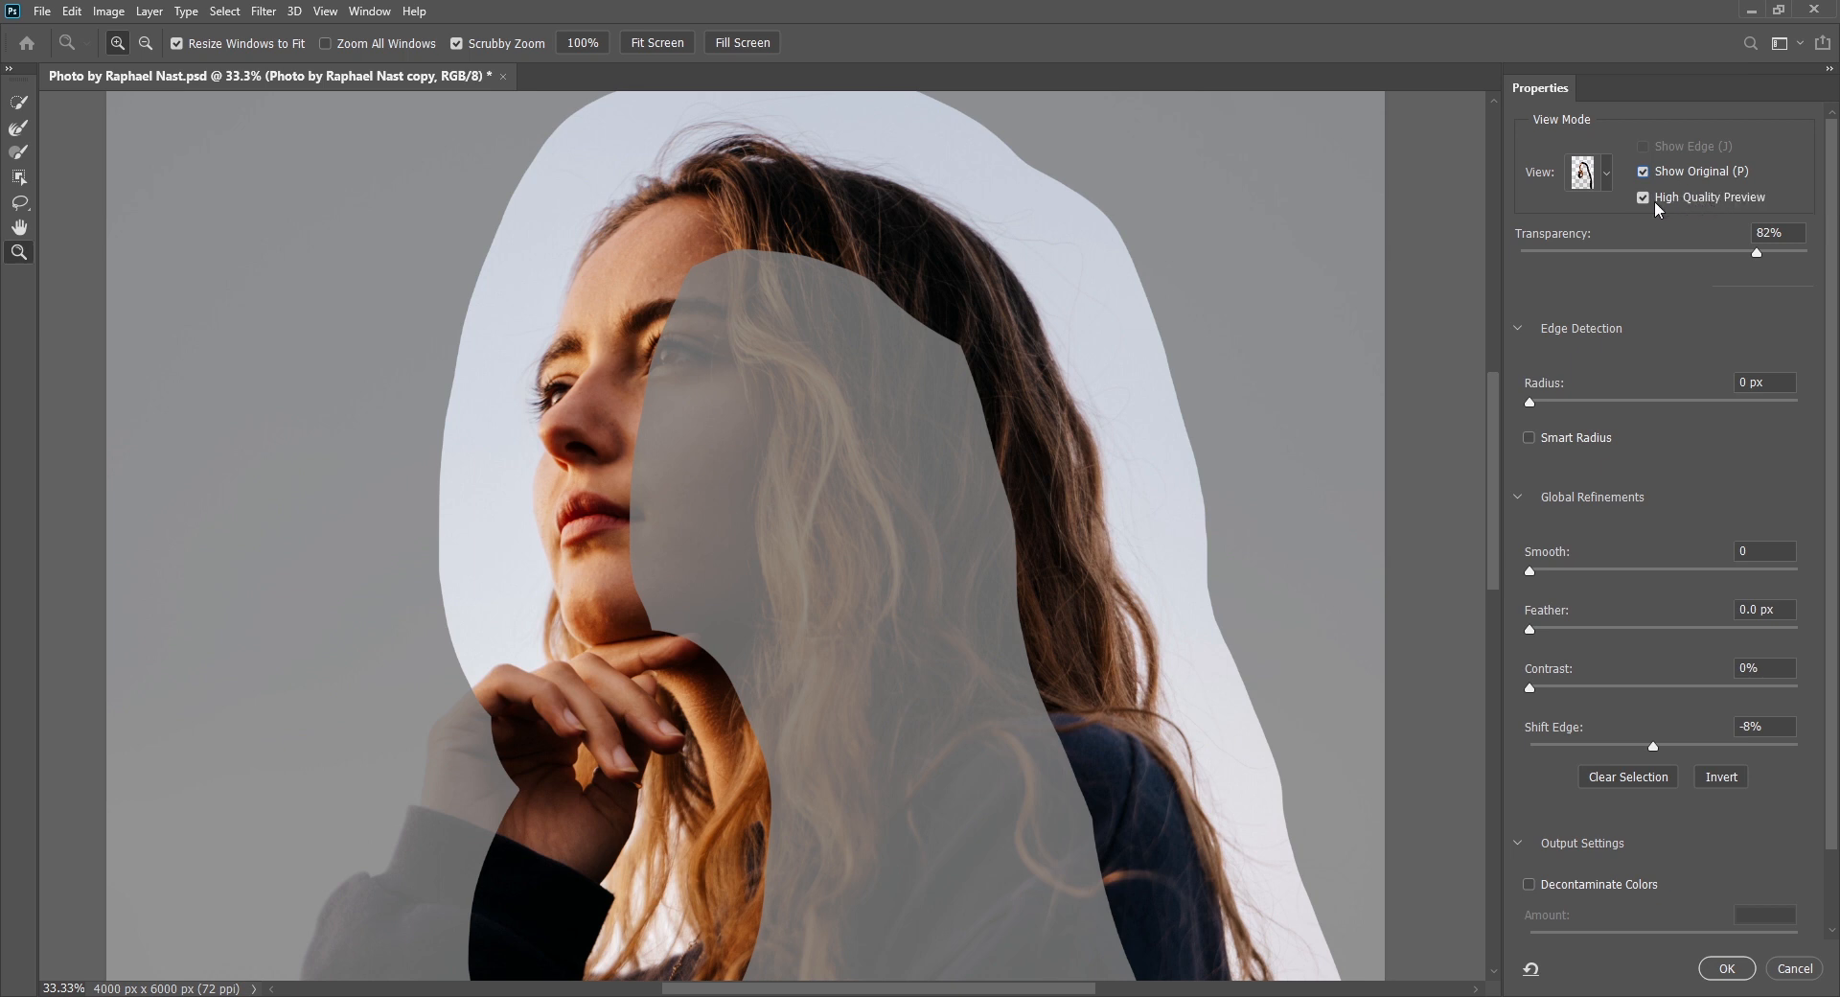
- Turn off High Quality Preview and Show Original, and loosely outline the outer hair and face areas with the Lasso tool
left_click(1716, 198)
key("ctrl+0")
key("l")
mouse_move(1042, 969)
left_mouse_down()
mouse_move(821, 241)
mouse_move(1060, 956)
left_mouse_up()
left_click(1642, 172)
left_click_drag(654, 402, 623, 388)
left_click_drag(958, 462, 1032, 805)
left_click_drag(728, 239, 663, 325)
mouse_move(722, 244)
left_mouse_down()
mouse_move(774, 238)
mouse_move(918, 336)
left_mouse_up()
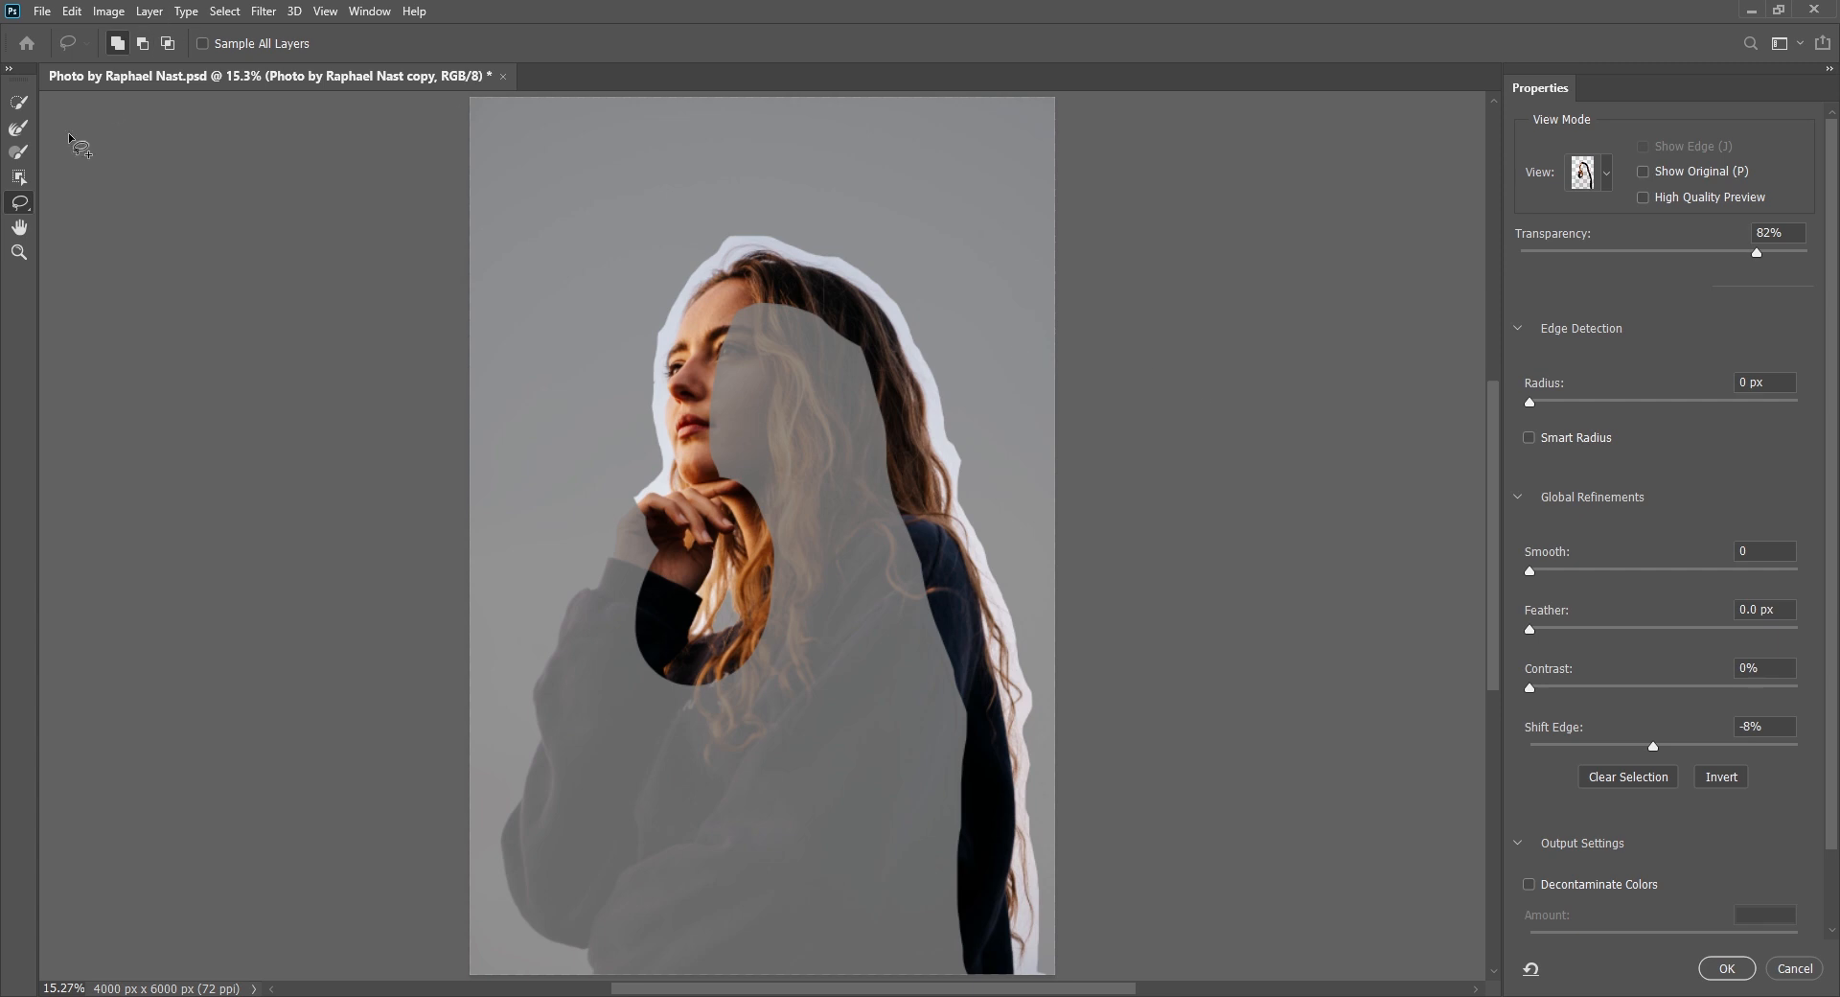
- Paint over the upper hairline beside the forehead with the Refine Edge Brush in add mode at size 600
left_click(18, 127)
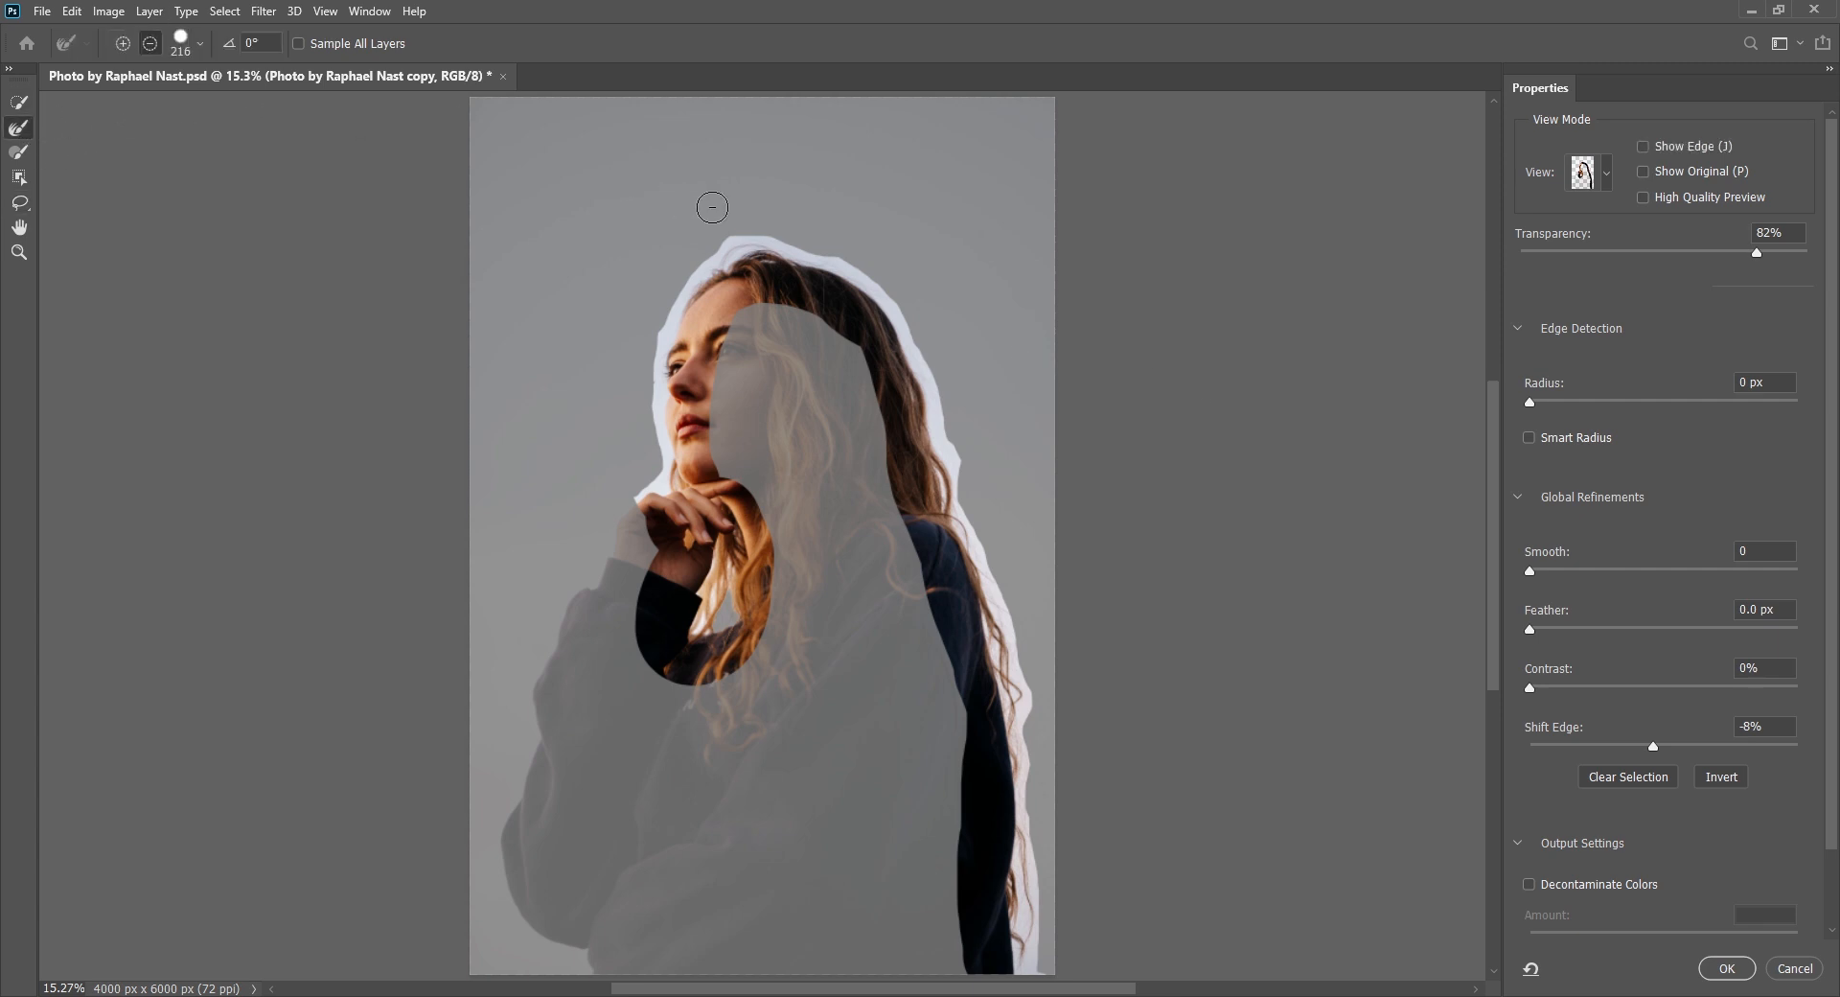
key("ctrl+plus")
key("ctrl+plus")
key("ctrl+plus")
left_click_drag(932, 199, 906, 620)
key("bracketright")
key("bracketright")
key("bracketright")
key("bracketright")
key("bracketright")
key("bracketright")
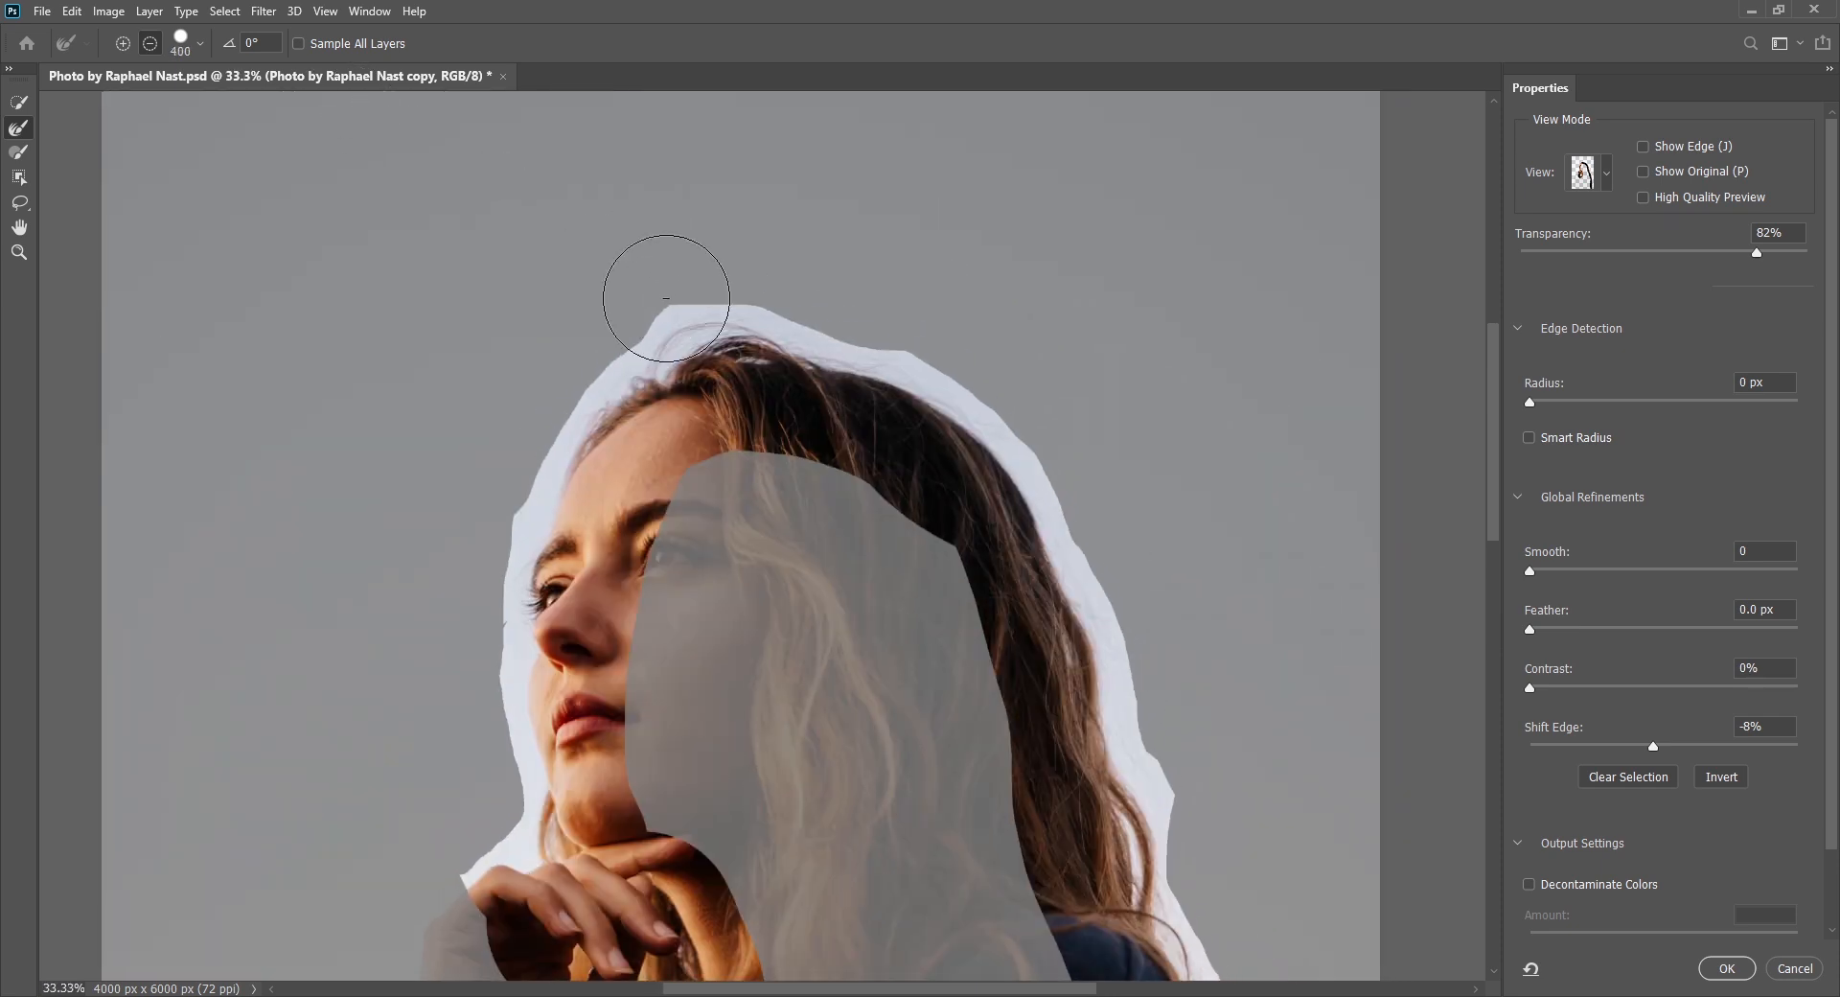
key("bracketleft")
left_click(122, 43)
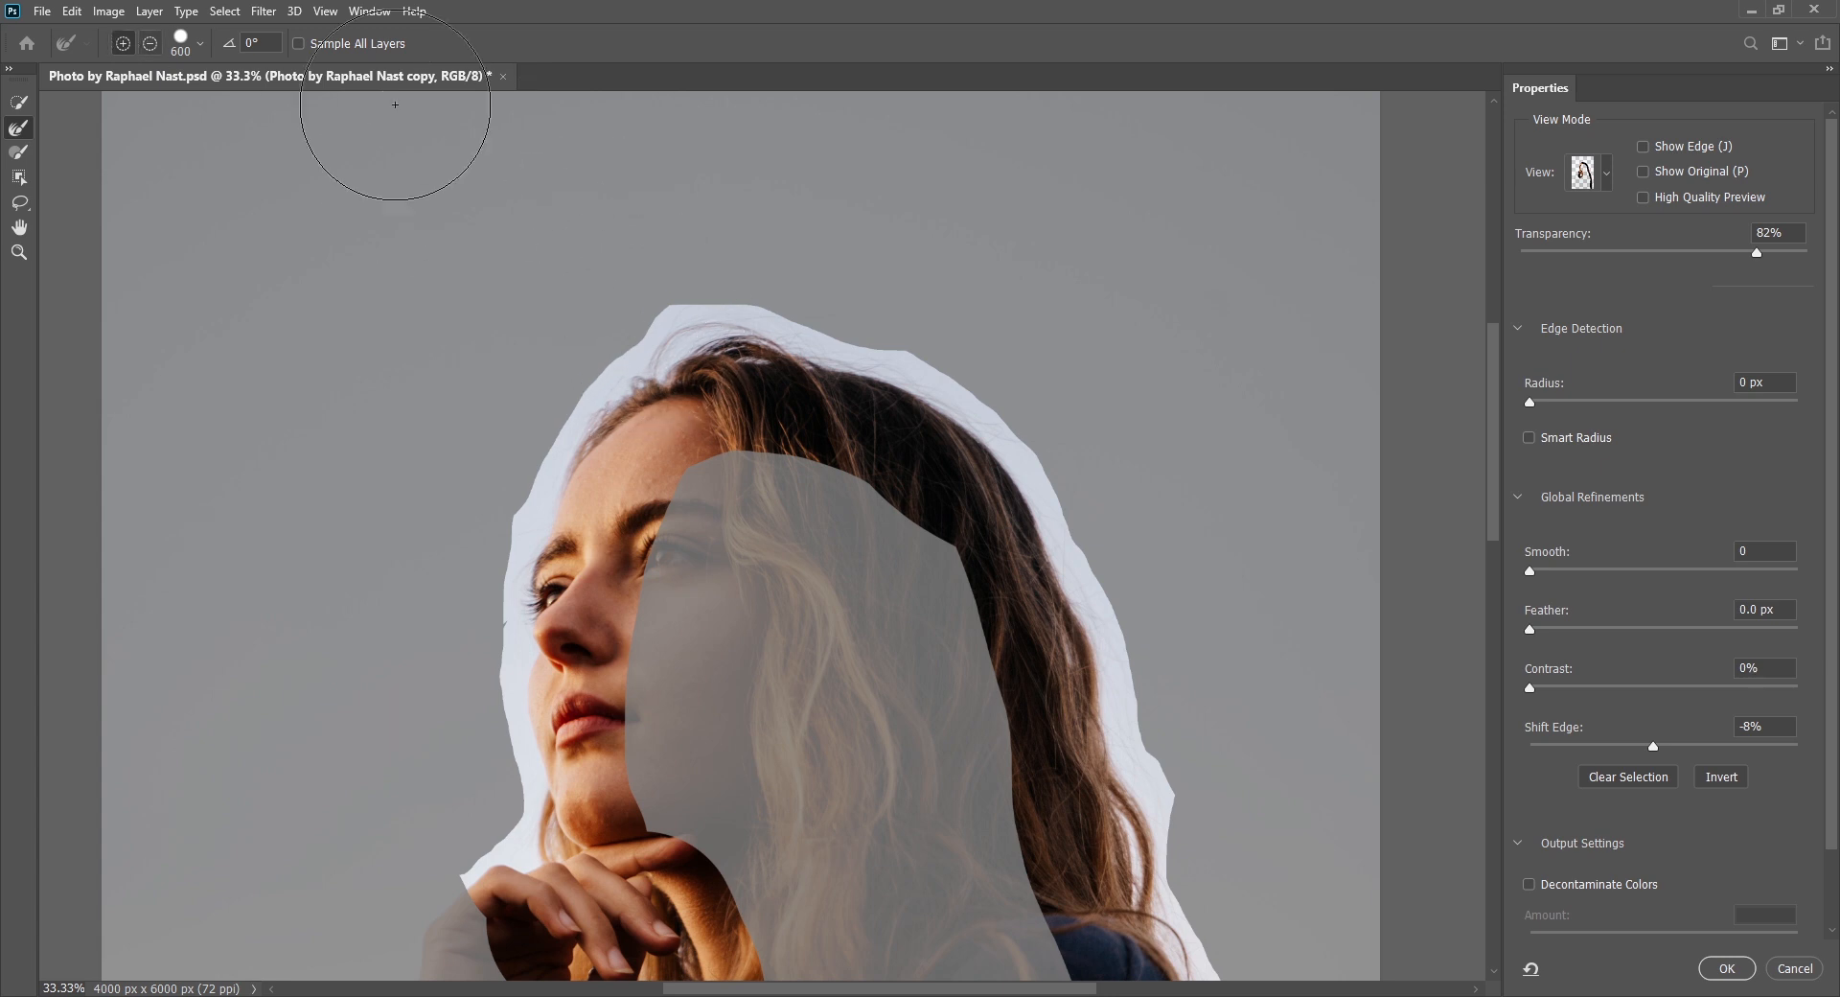
left_click_drag(648, 328, 546, 381)
- Refine the forehead edge and the outer hair down to the shoulder with the Refine Edge Brush at sizes 300 and 400
key("bracketleft")
key("bracketleft")
key("bracketleft")
left_click_drag(526, 464, 488, 569)
mouse_move(784, 312)
left_mouse_down()
mouse_move(690, 279)
mouse_move(637, 207)
left_mouse_up()
key("bracketright")
mouse_move(653, 227)
left_mouse_down()
mouse_move(781, 258)
mouse_move(685, 253)
mouse_move(786, 276)
mouse_move(941, 390)
mouse_move(913, 391)
mouse_move(987, 516)
mouse_move(980, 489)
mouse_move(971, 514)
mouse_move(1024, 644)
mouse_move(990, 361)
left_mouse_up()
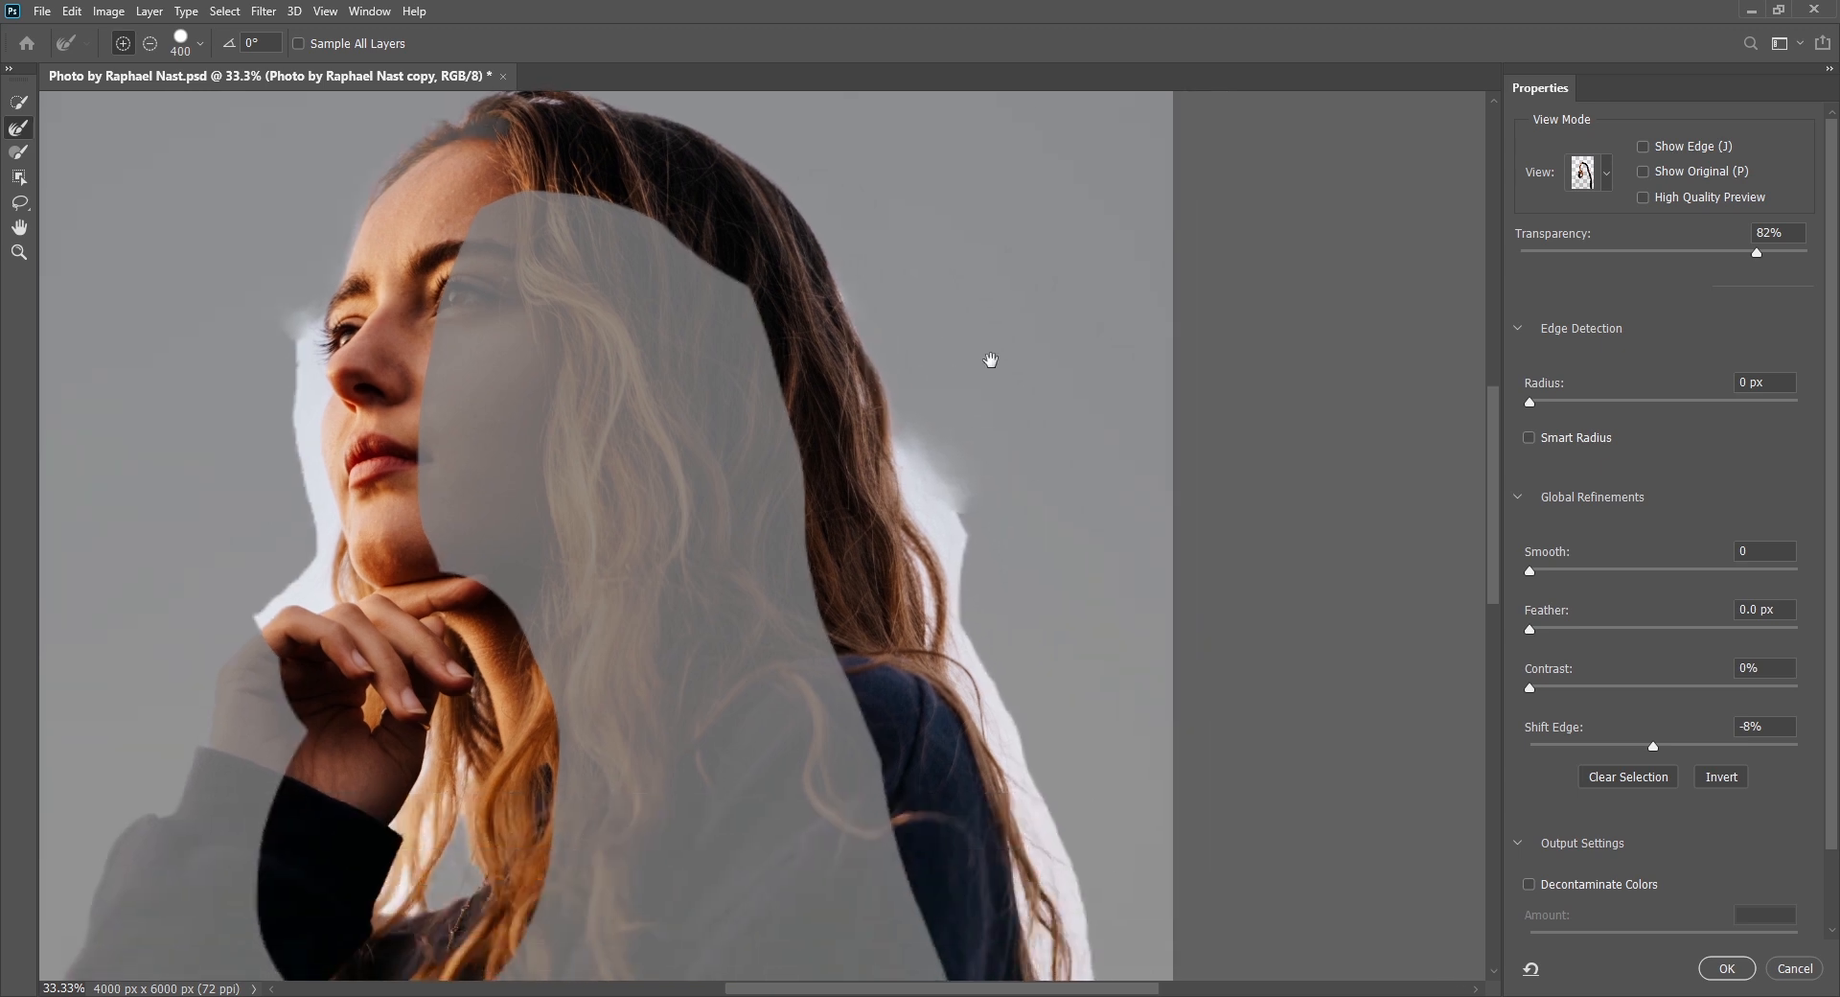
mouse_move(1008, 562)
left_mouse_down()
mouse_move(975, 585)
mouse_move(967, 543)
mouse_move(972, 644)
left_mouse_up()
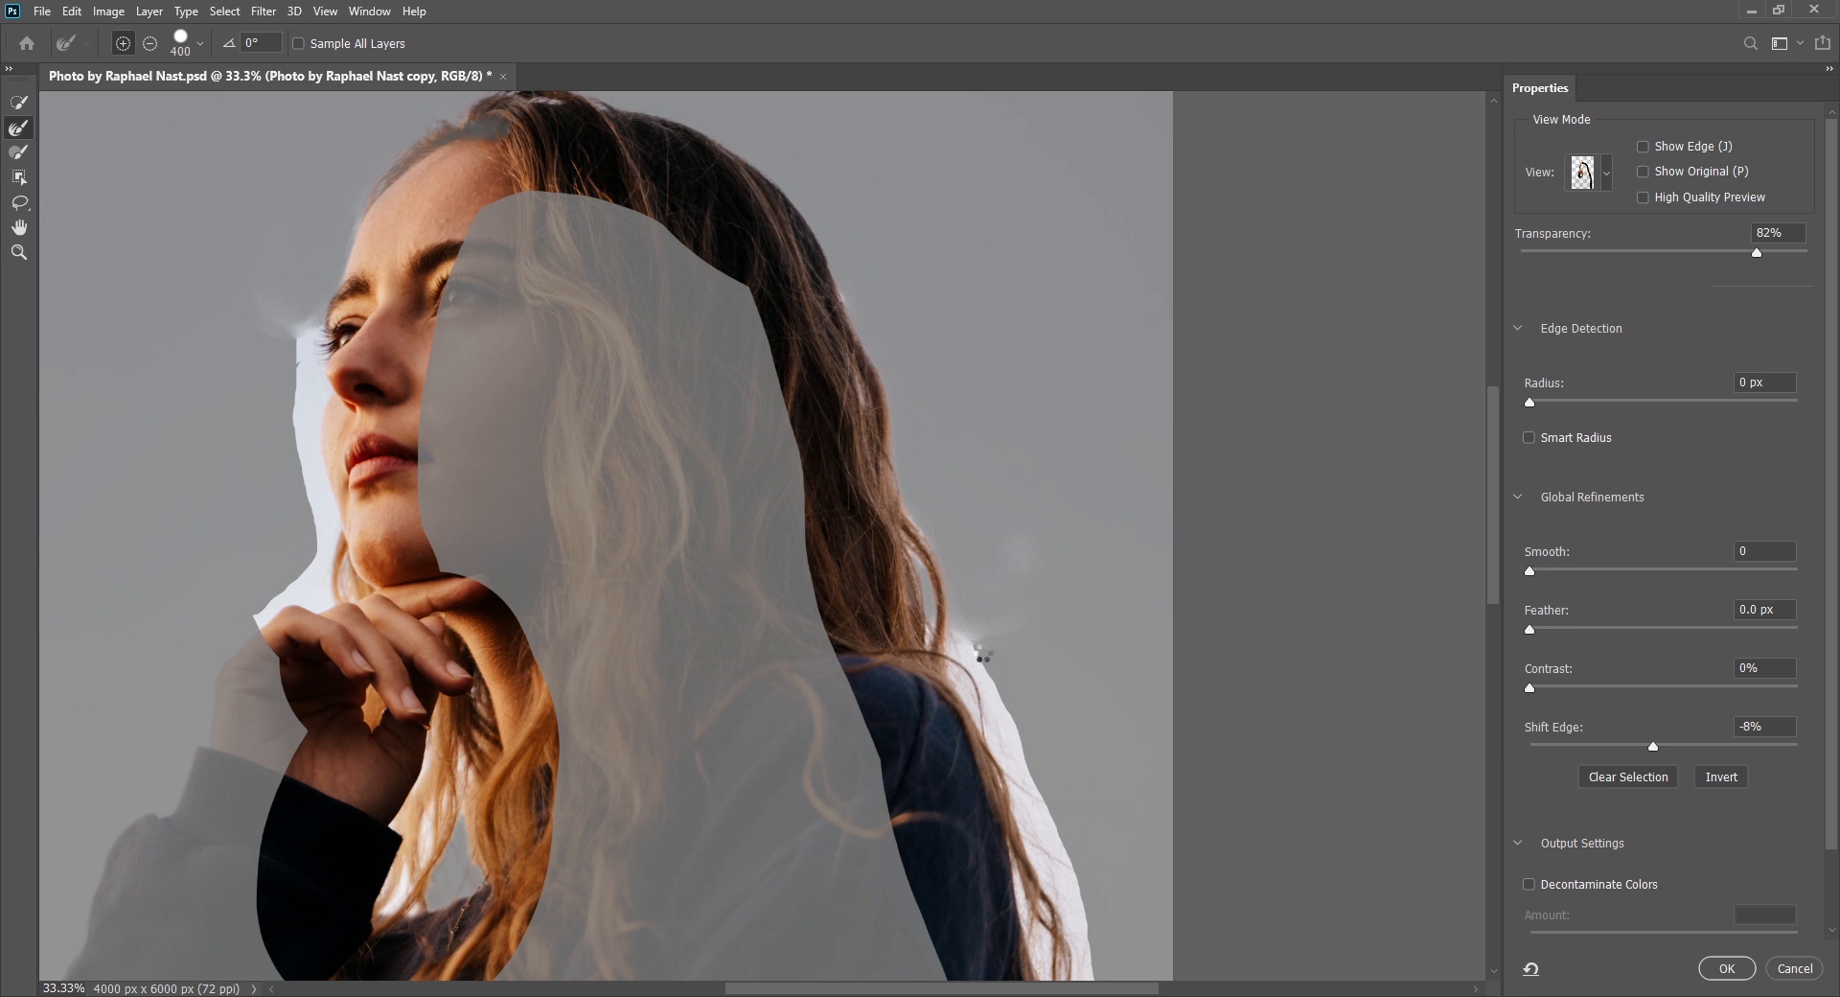
- Refine the remaining face edge and the lower hair strands along the back with the Refine Edge Brush at sizes 300 and 250
key("bracketleft")
key("bracketleft")
key("bracketleft")
key("bracketleft")
key("bracketright")
left_click_drag(564, 408, 567, 632)
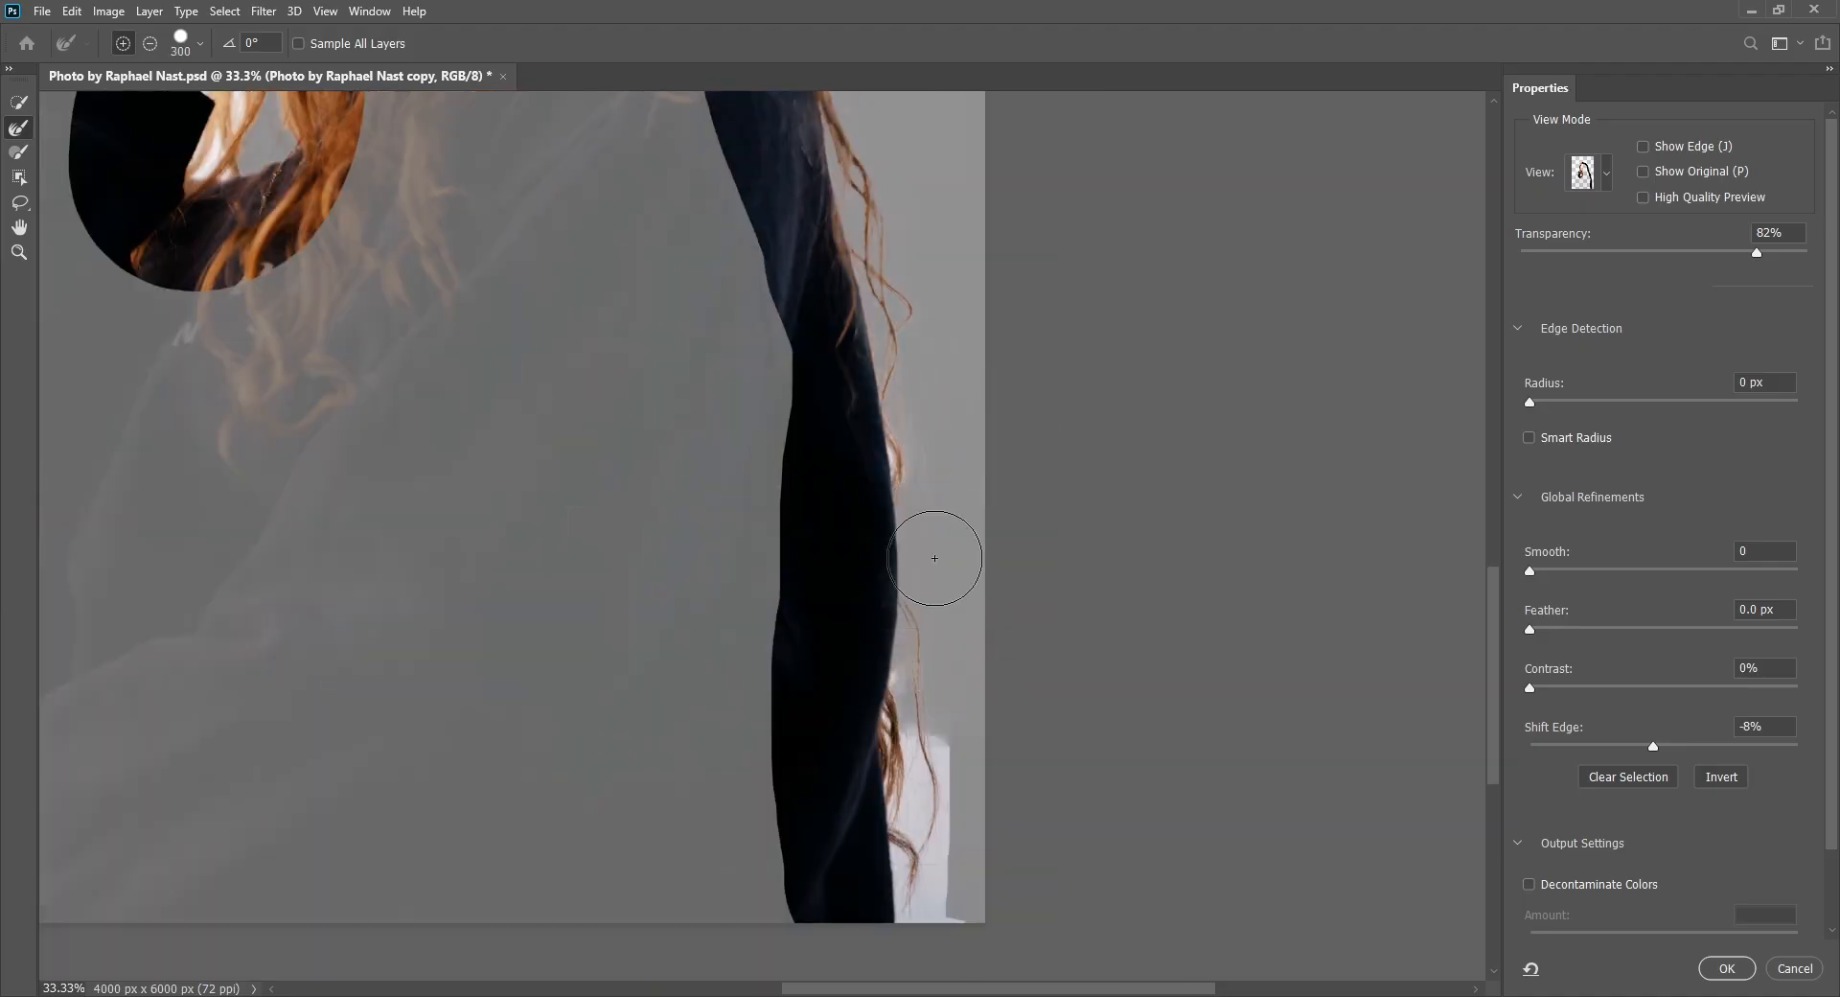
scroll(912, 575, "down", 2)
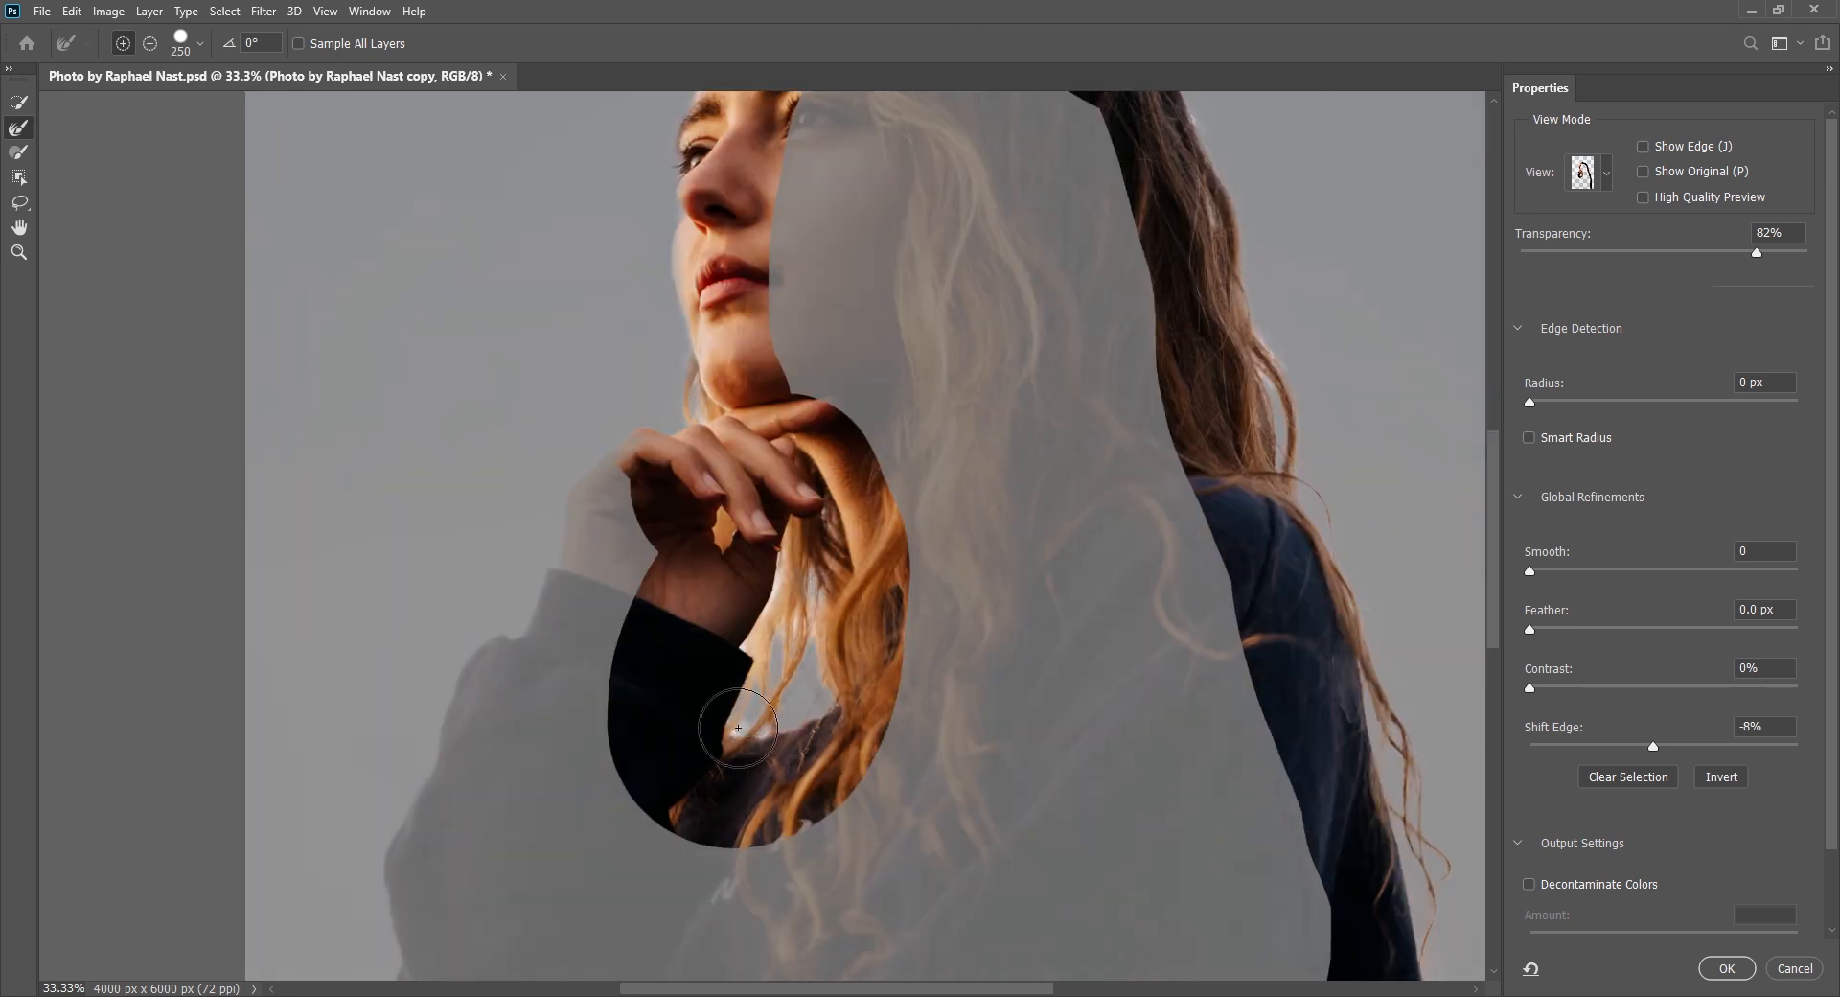
key("ctrl+0")
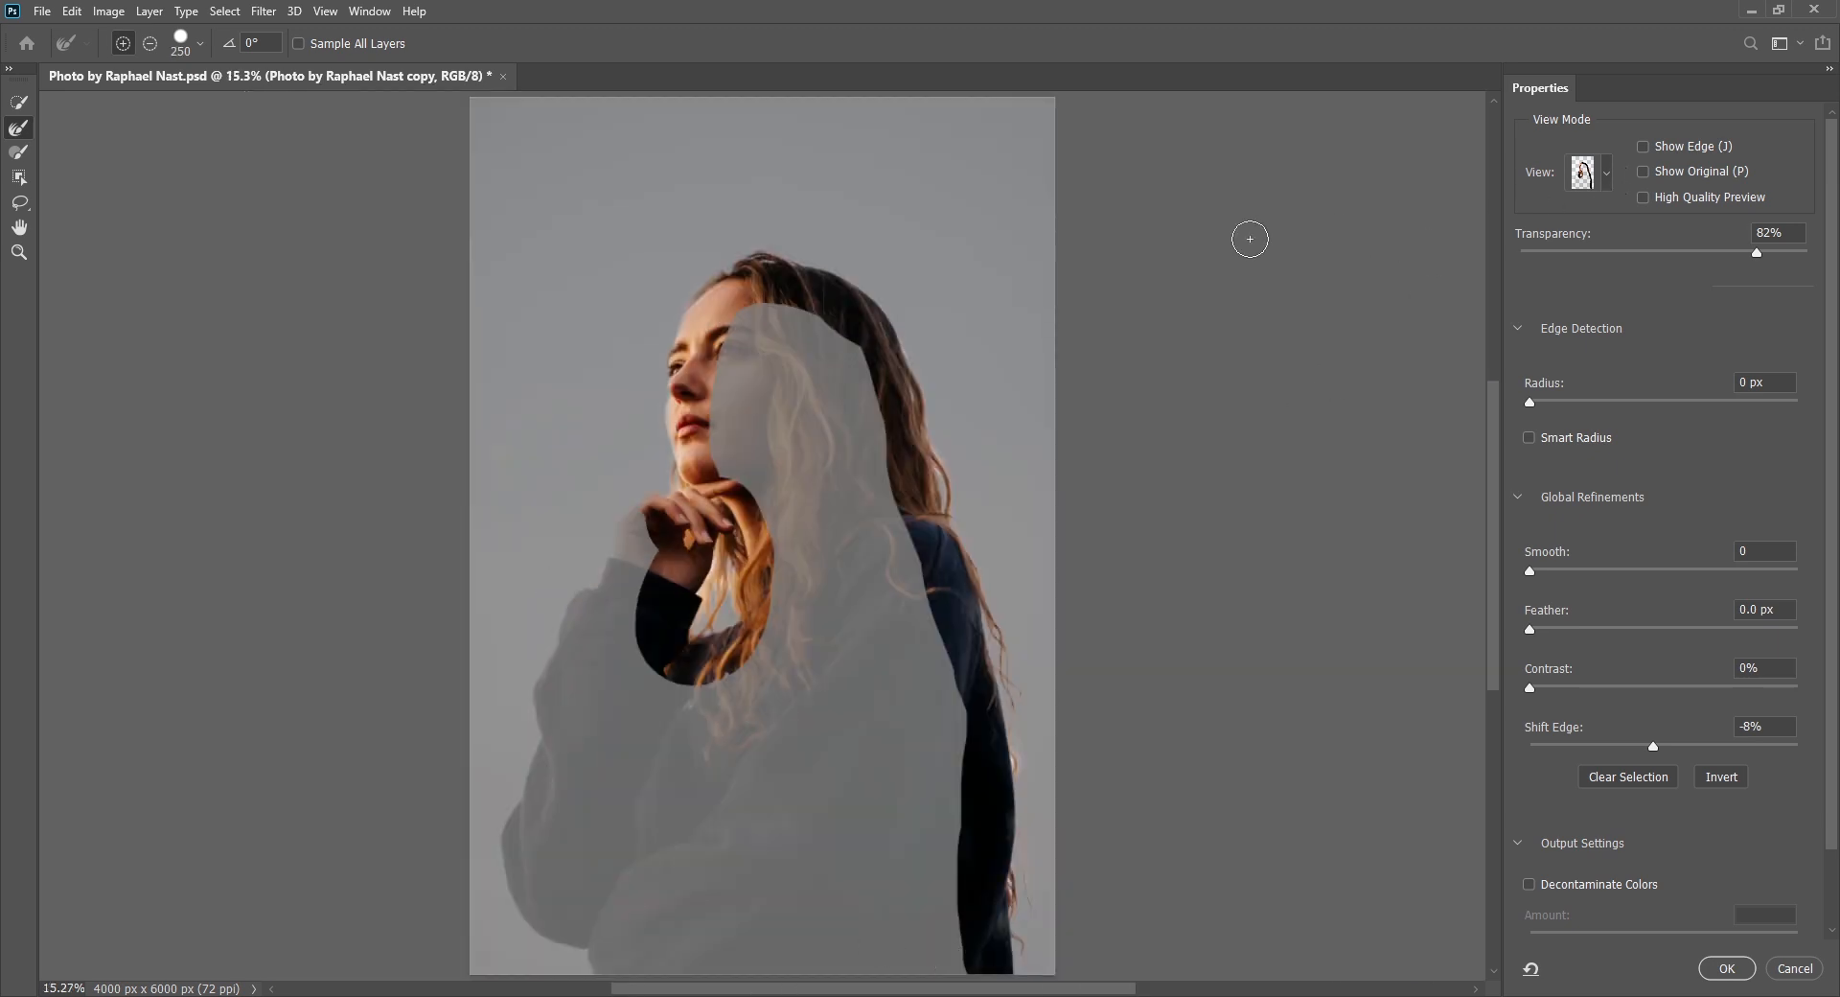
- Switch to the On Black view at 100% opacity and refine the hair edge along the shoulder and back
key("a")
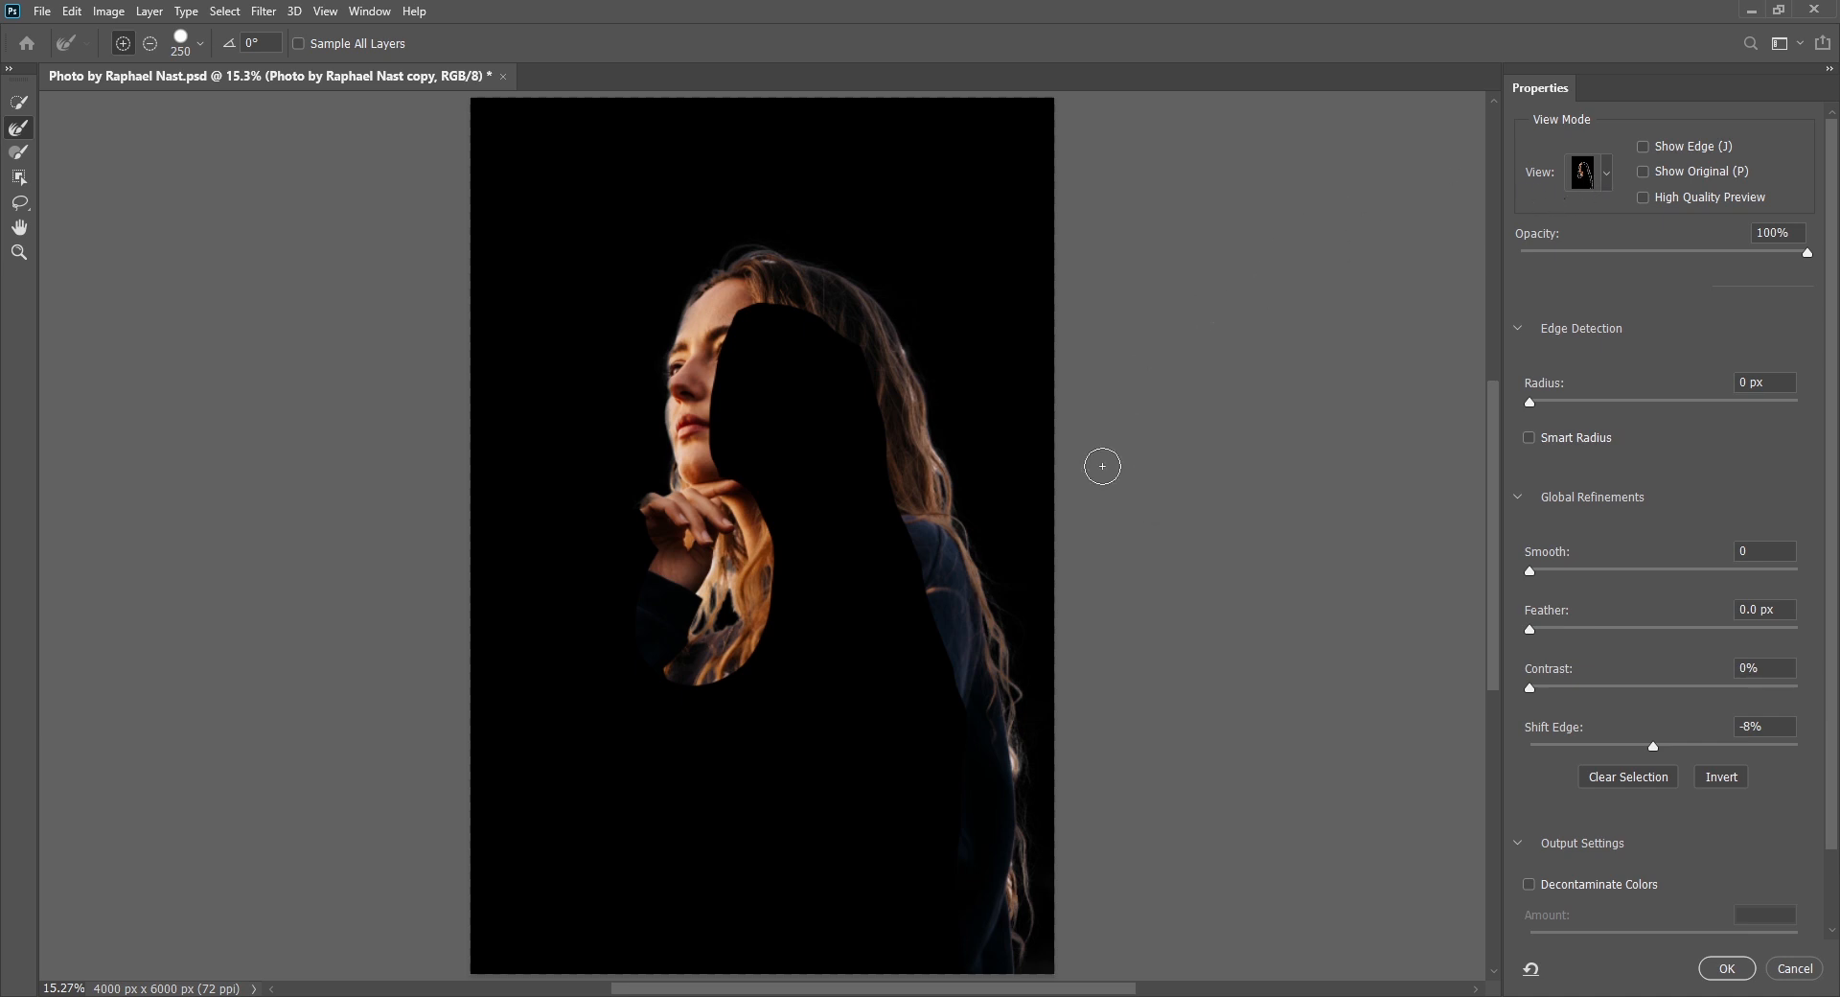
key("ctrl+plus")
key("ctrl+plus")
key("ctrl+plus")
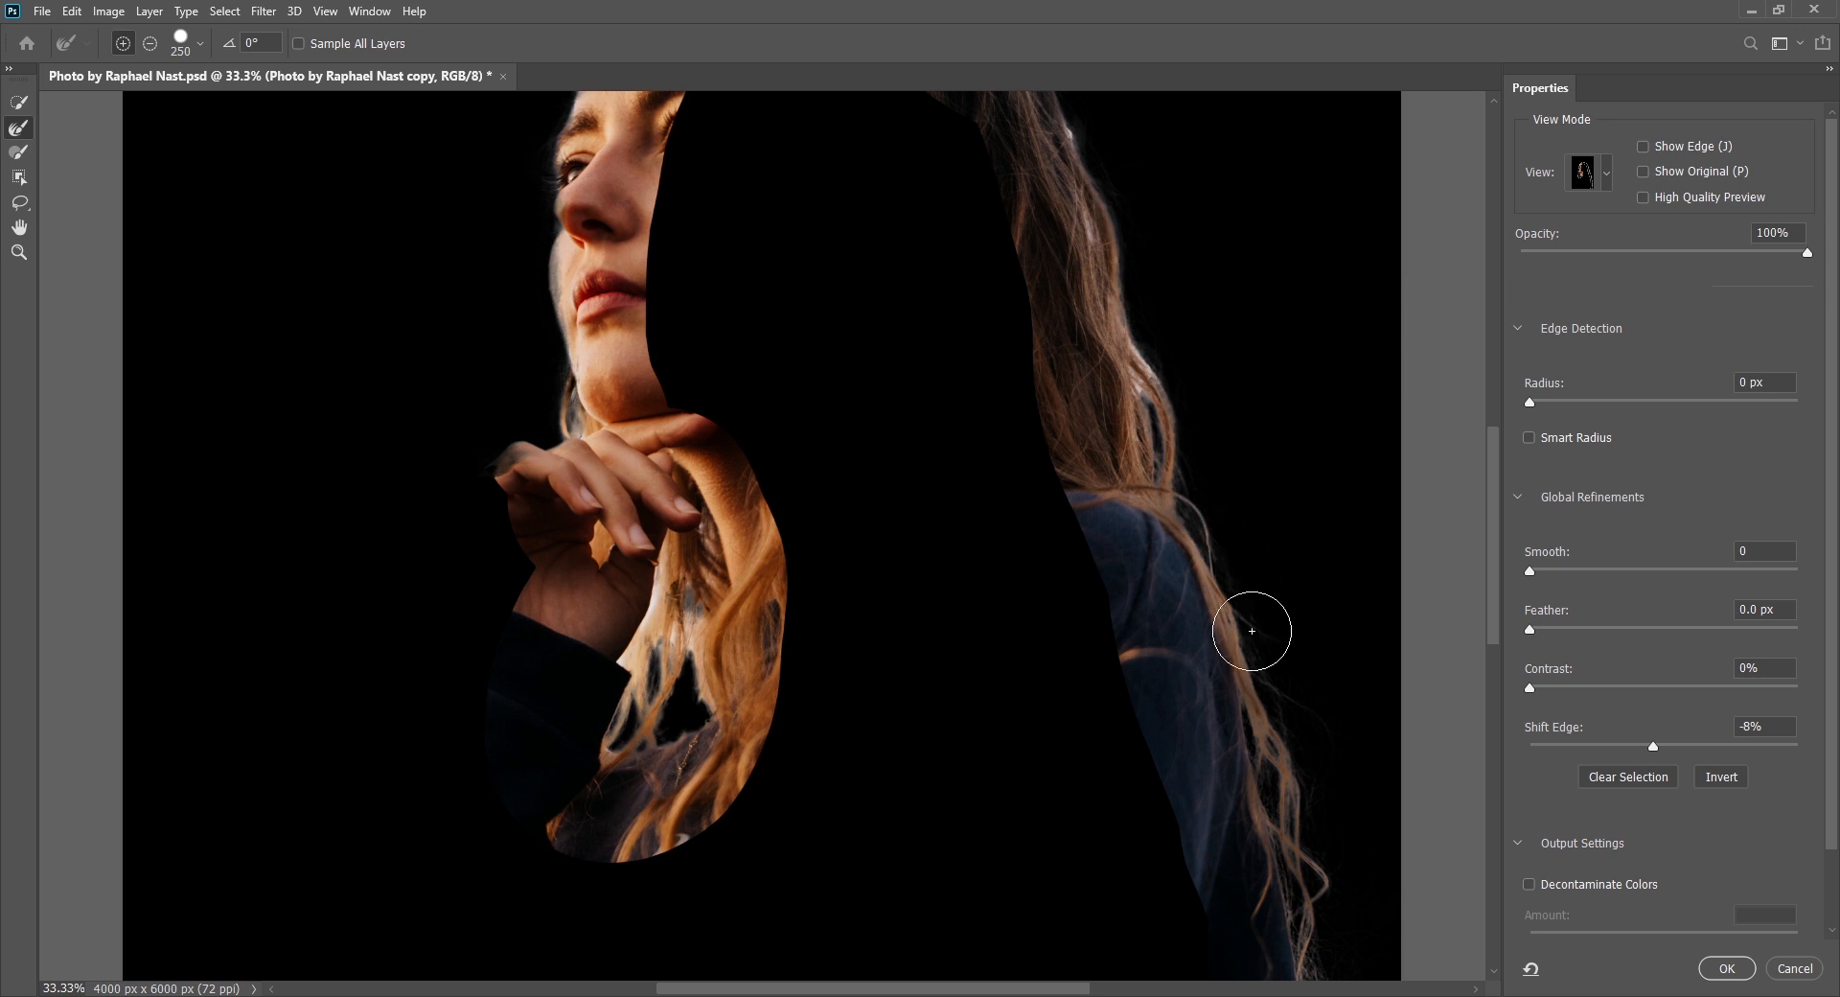
left_click_drag(1165, 399, 1108, 617)
left_click_drag(1245, 814, 938, 240)
left_click_drag(1008, 625, 1012, 339)
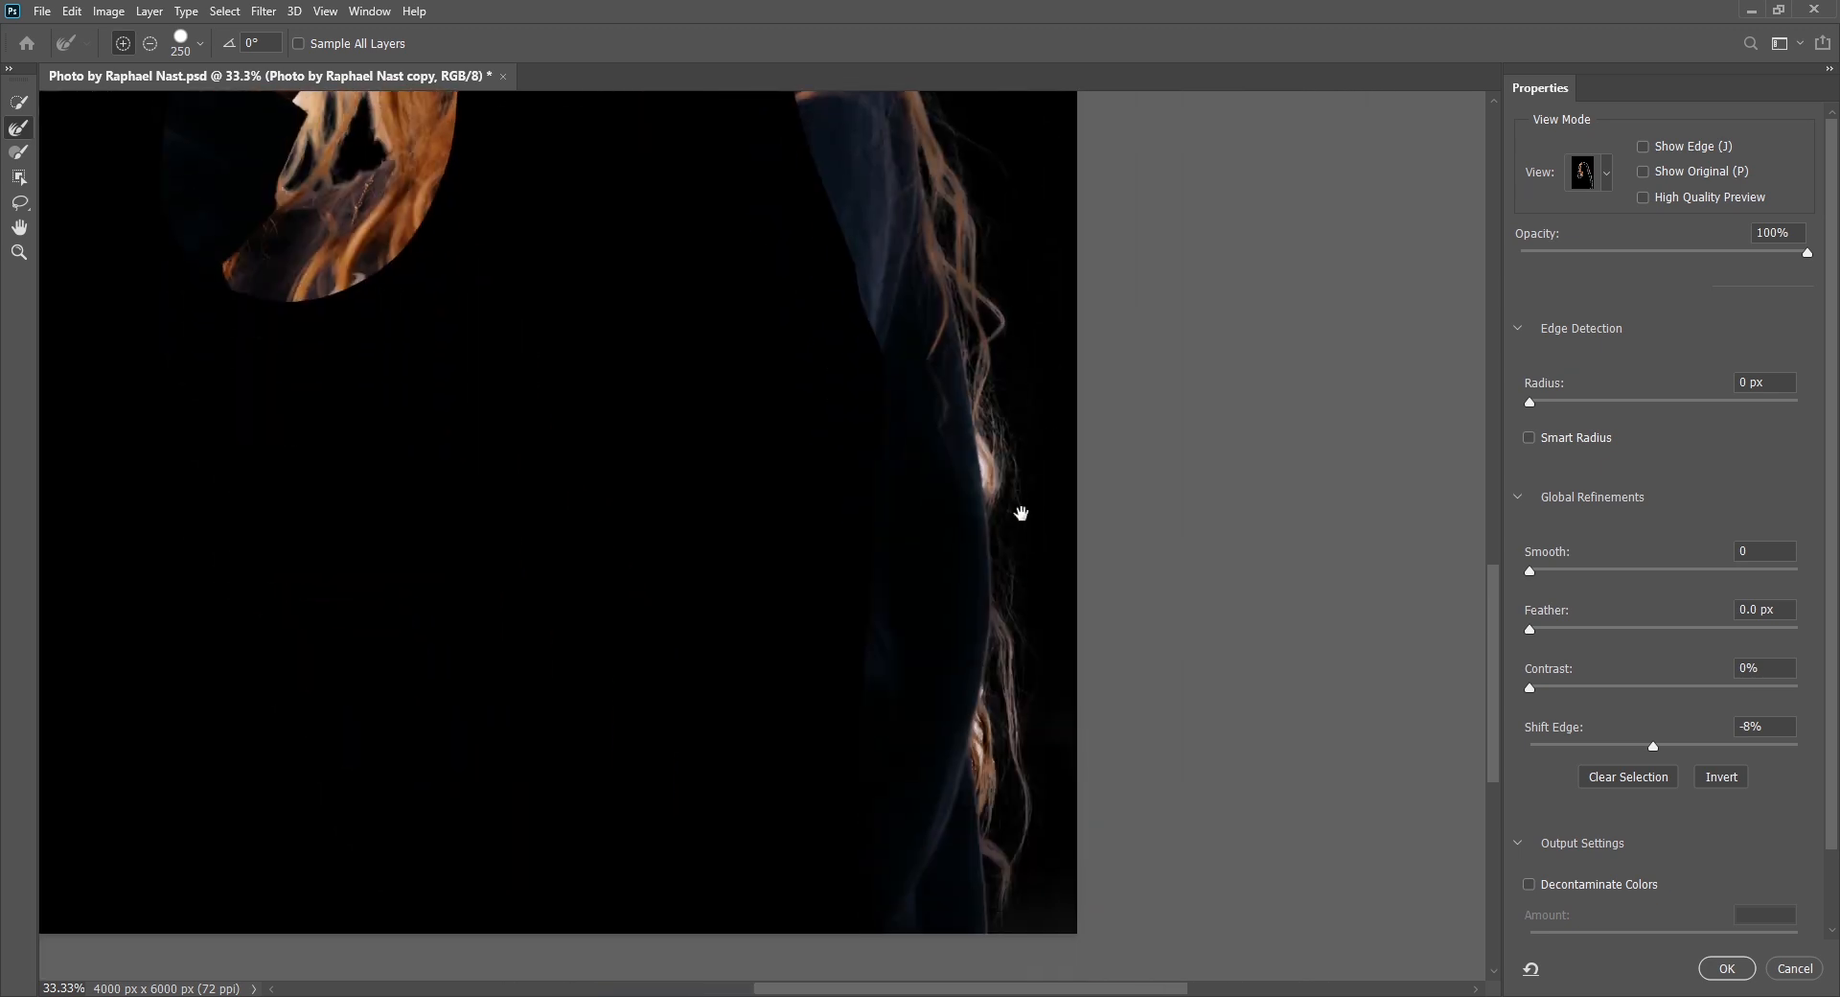
left_click_drag(1042, 404, 1064, 503)
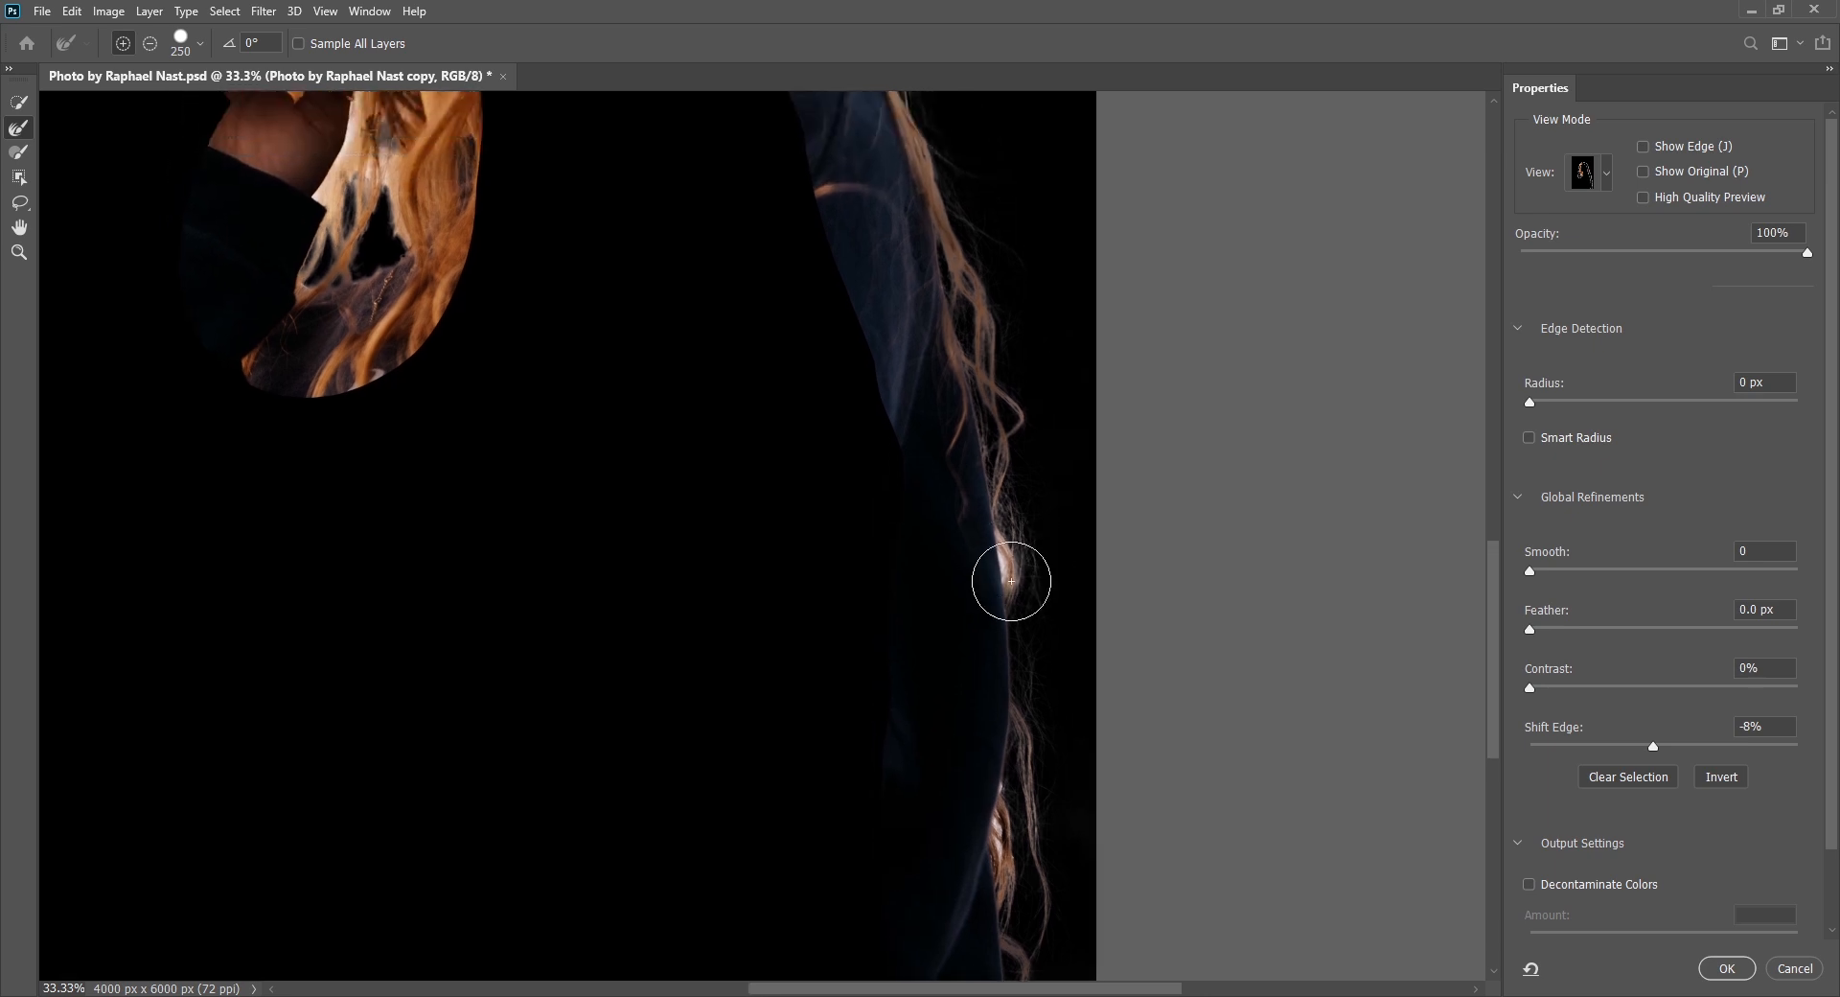
- Paint over the bright patches in the lower back hair strands with the Refine Edge Brush at size 150
key("bracketleft")
key("bracketleft")
key("bracketleft")
left_click_drag(1062, 579, 1055, 406)
key("bracketleft")
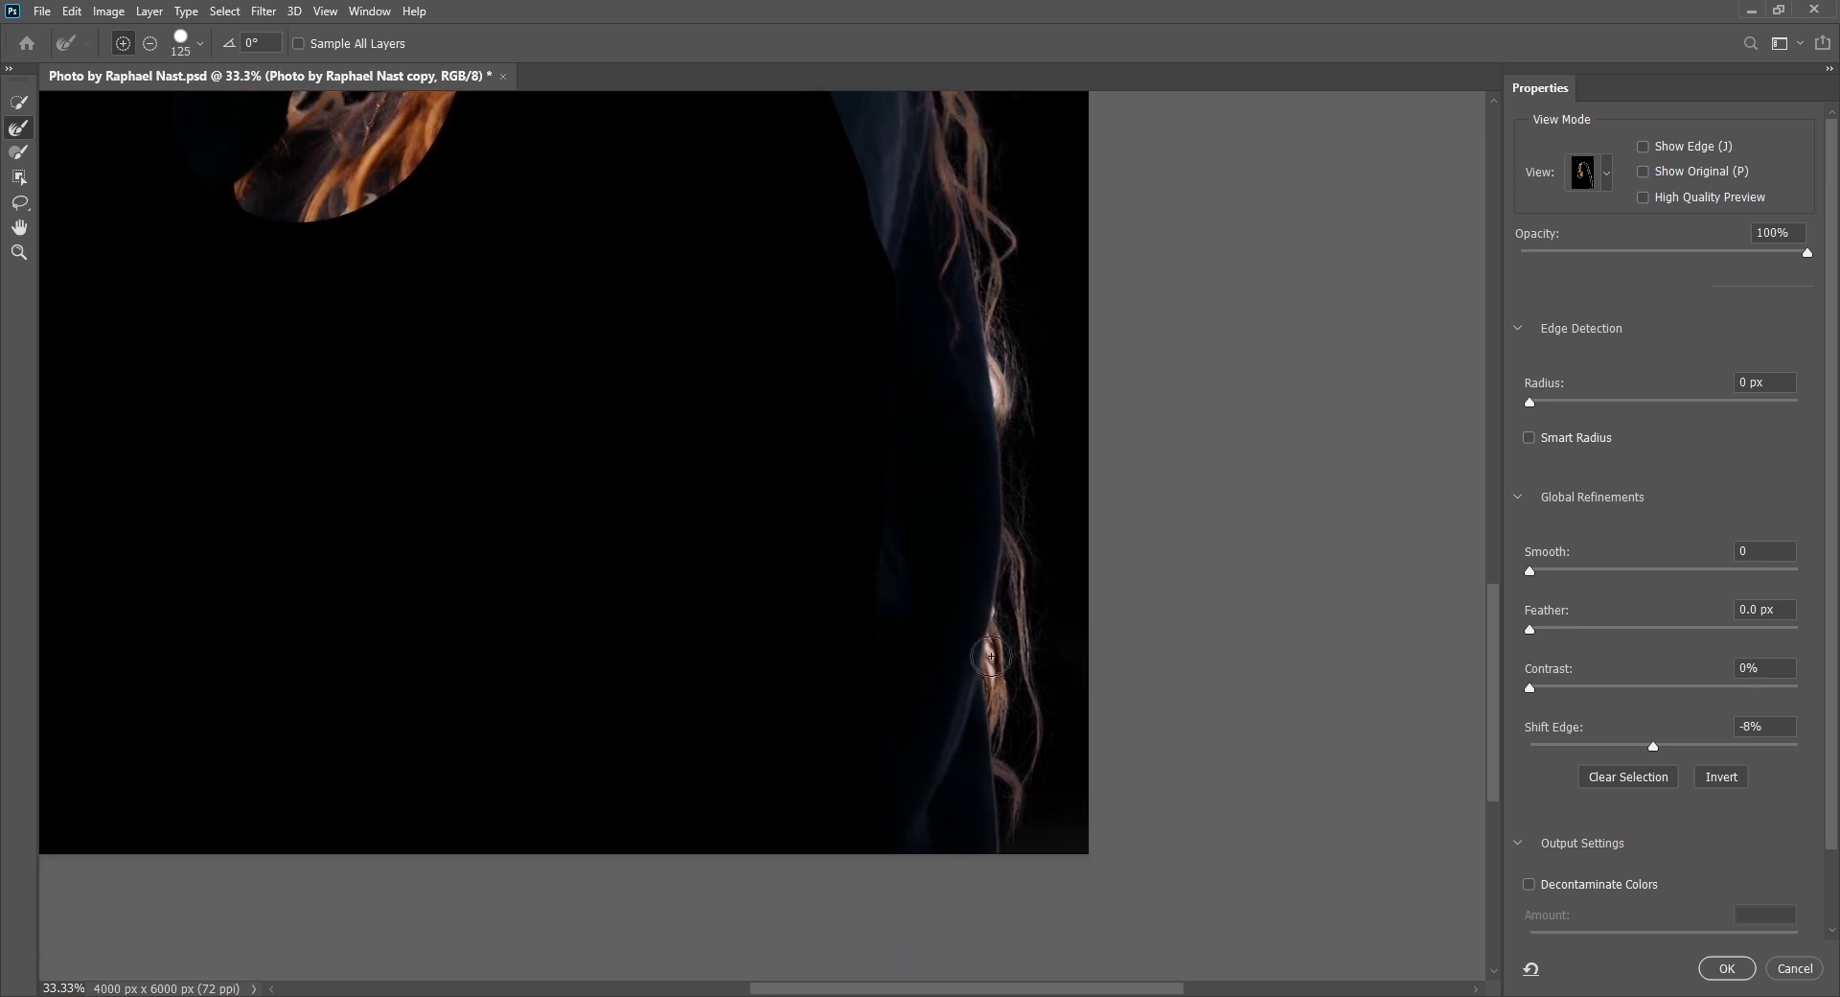
key("bracketright")
left_click(990, 676)
left_click(997, 390)
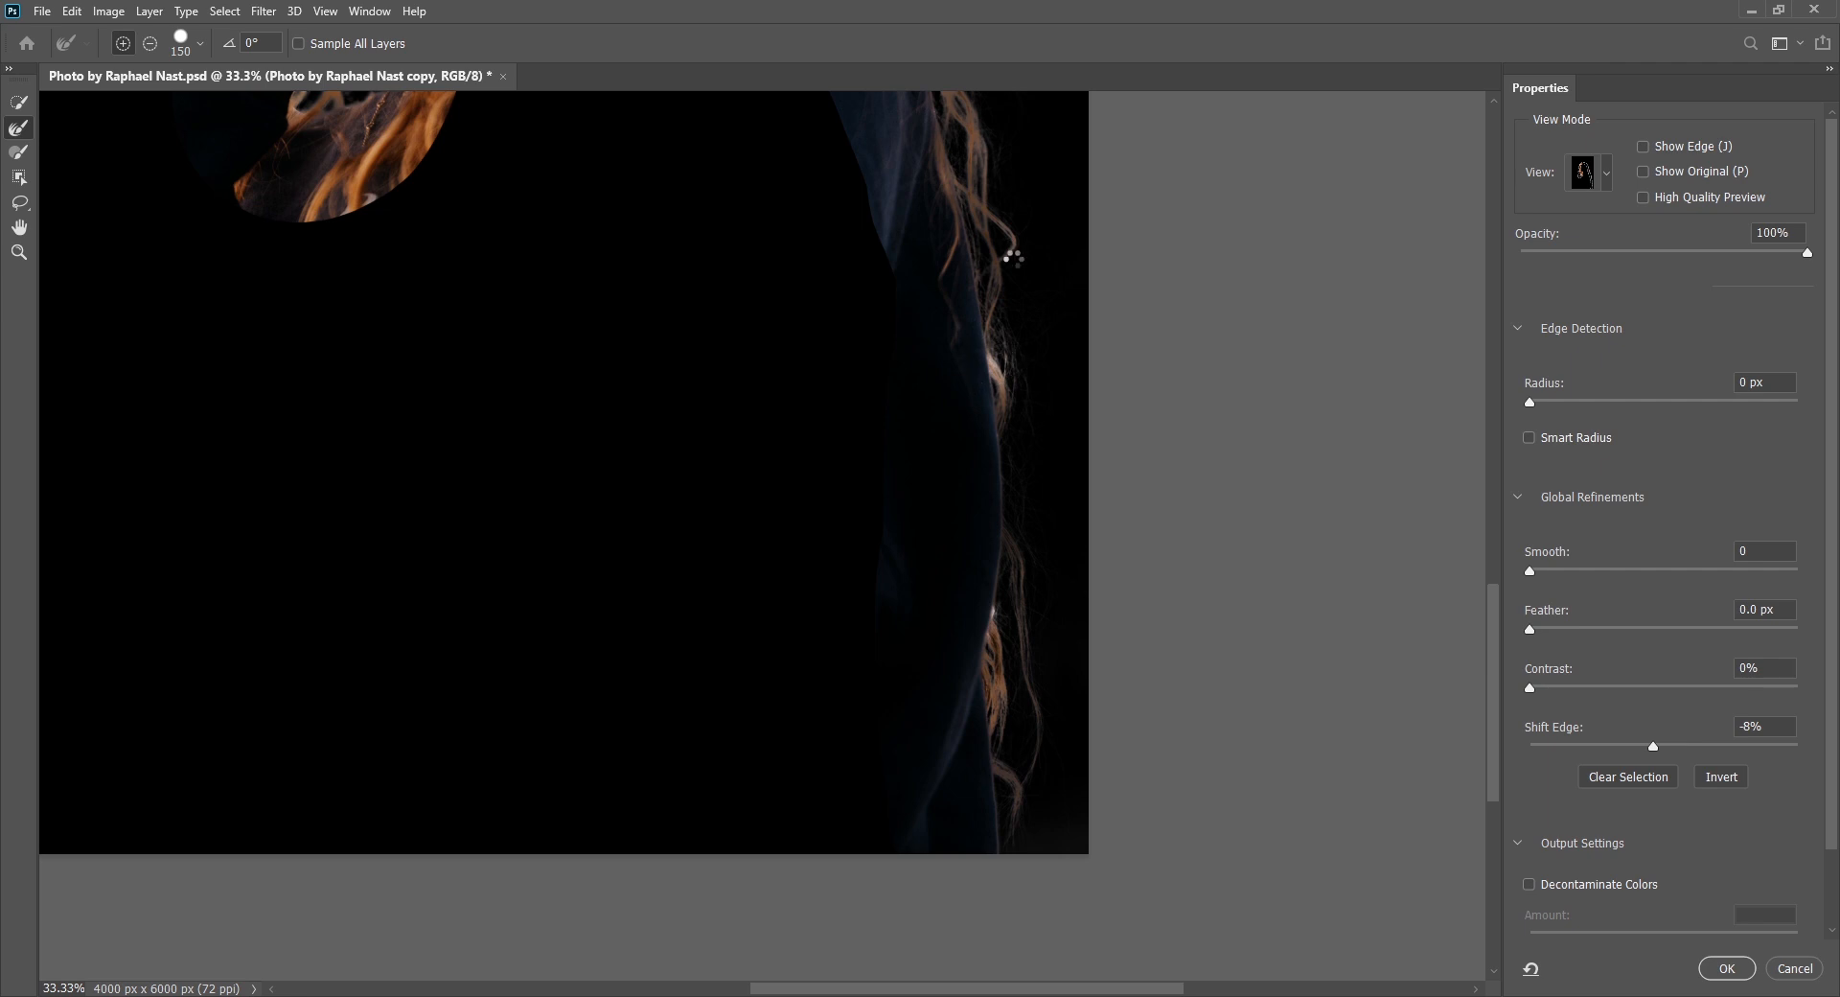
left_click_drag(1010, 224, 1080, 640)
left_click(952, 481)
mouse_move(901, 372)
left_mouse_down()
mouse_move(924, 377)
mouse_move(1032, 241)
left_mouse_up()
left_click_drag(973, 493, 967, 365)
left_click_drag(866, 694, 879, 618)
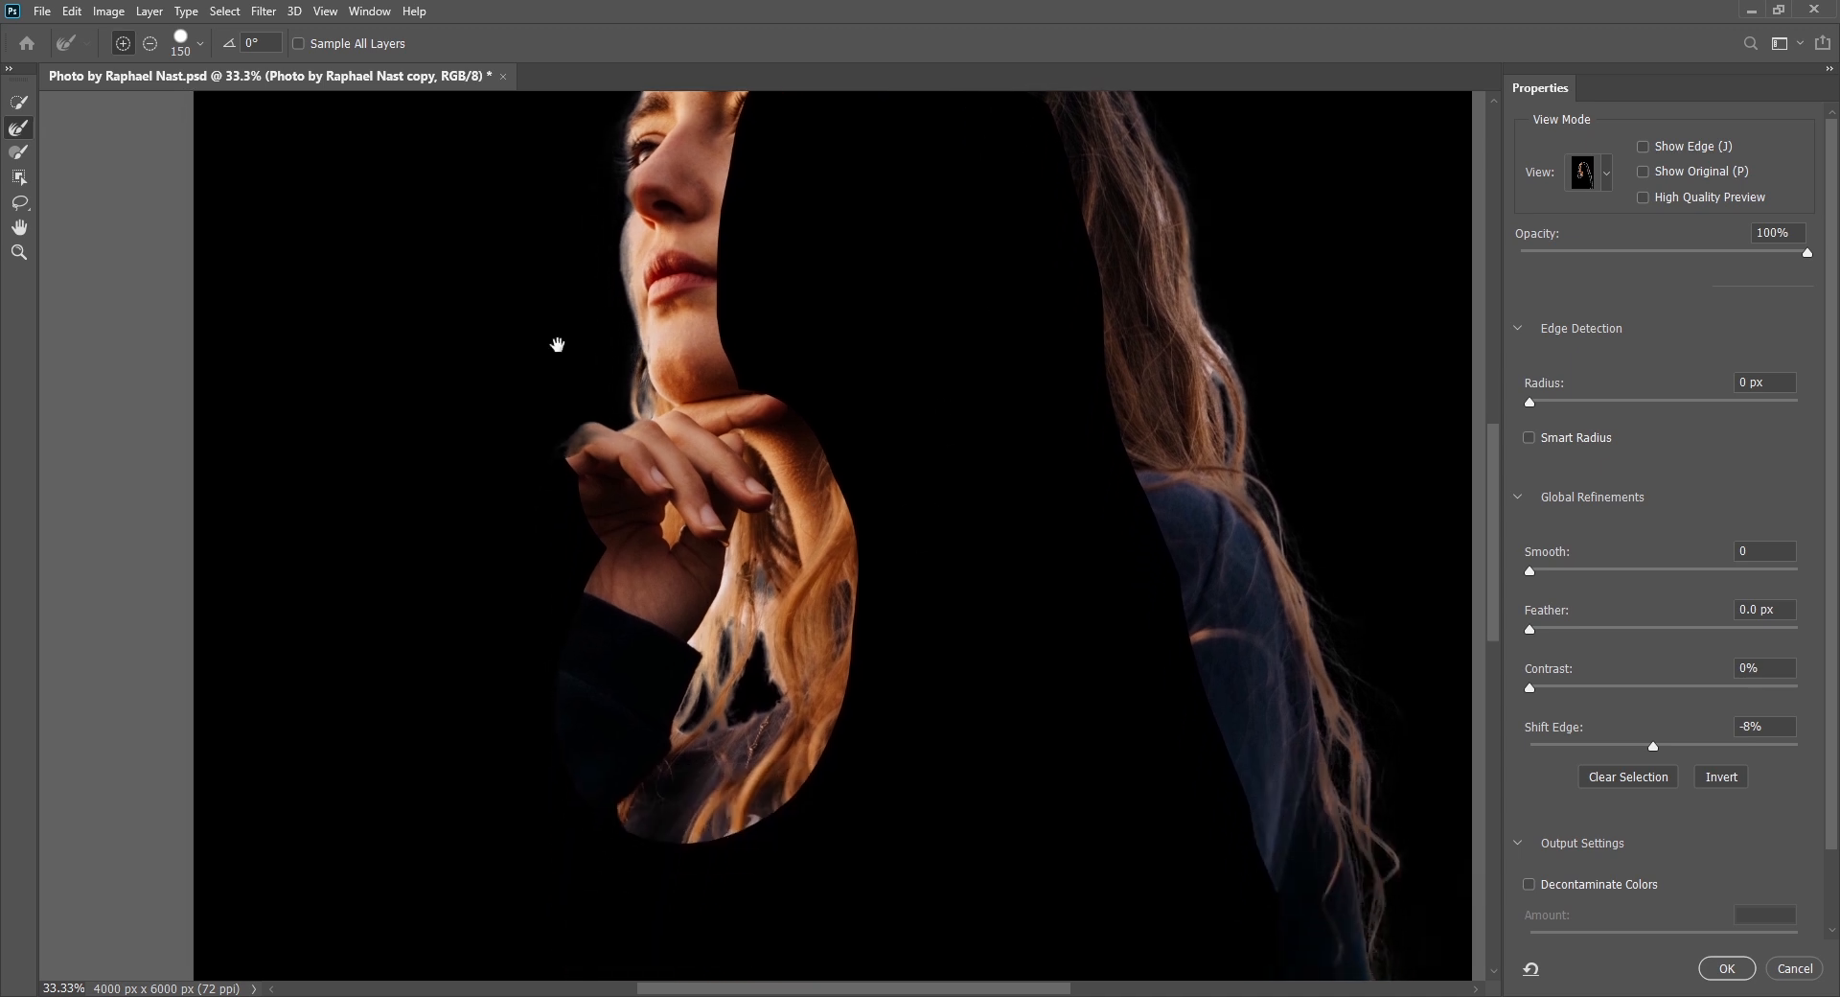
- Add the inner hair edge below the hand and the fingertips to the mask with the Lasso tool
left_click(20, 227)
left_click(20, 202)
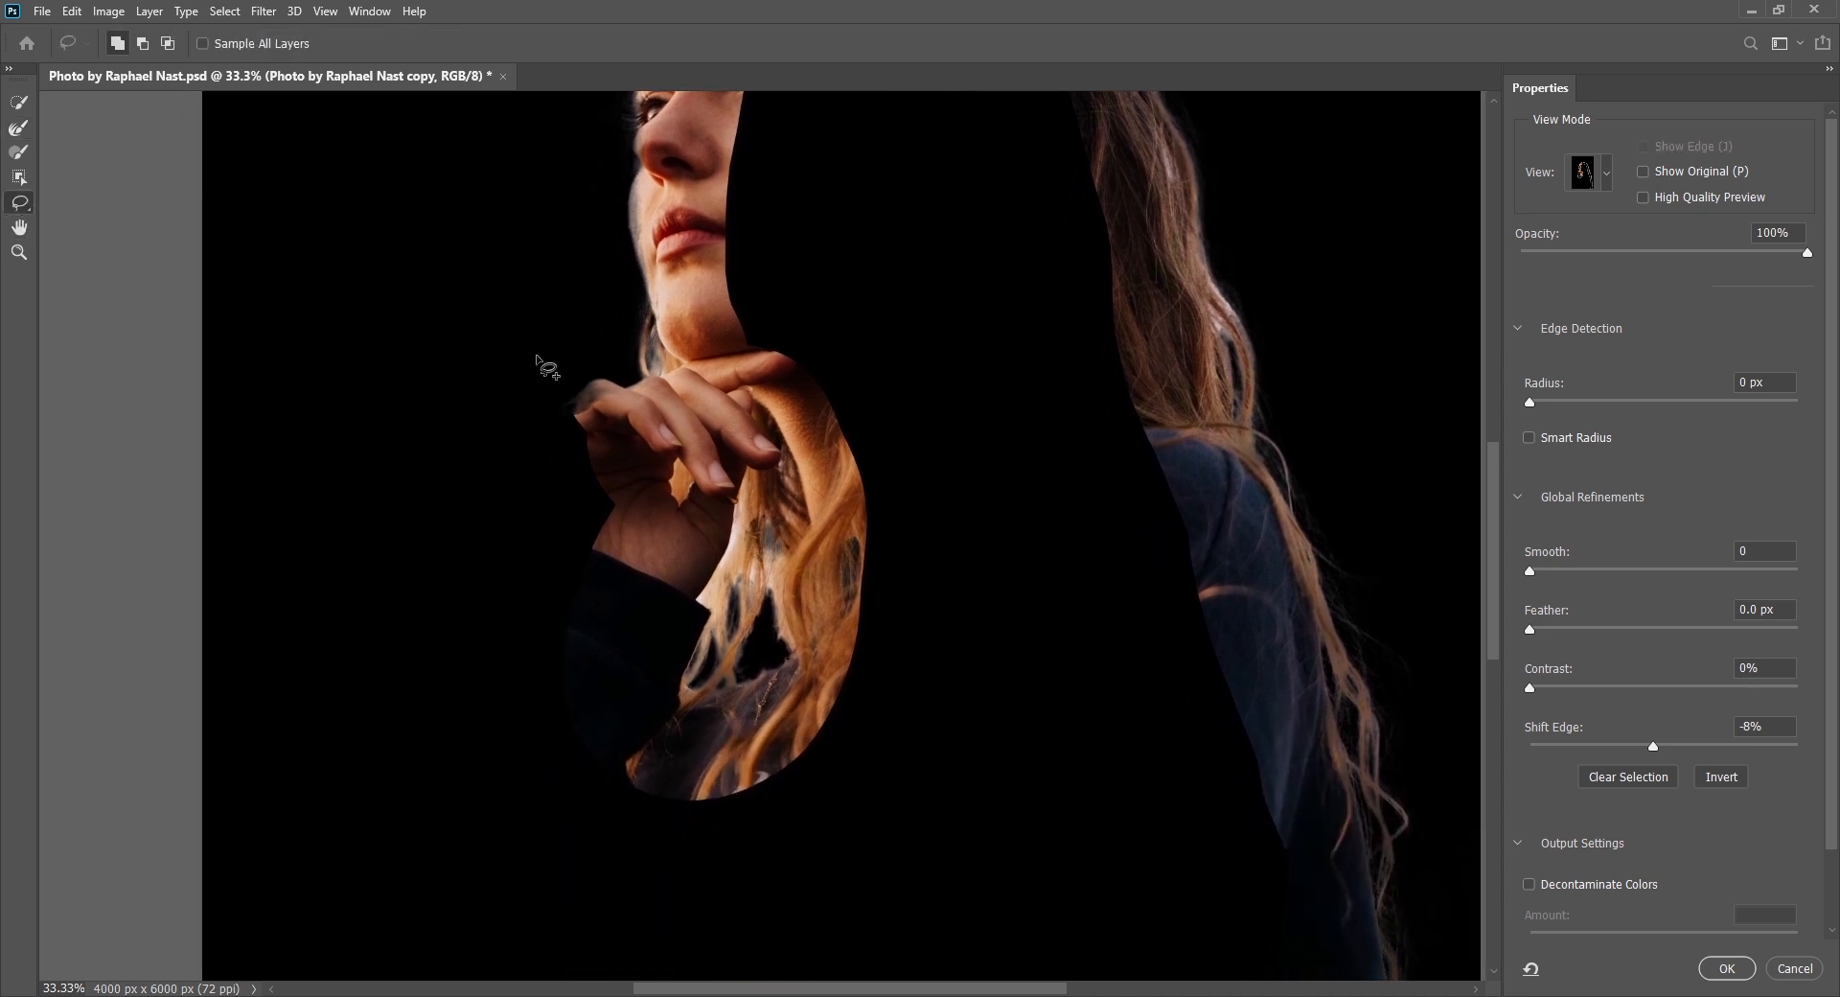
mouse_move(830, 521)
left_mouse_down()
mouse_move(816, 657)
mouse_move(674, 701)
mouse_move(640, 810)
mouse_move(765, 777)
mouse_move(850, 702)
mouse_move(834, 523)
left_mouse_up()
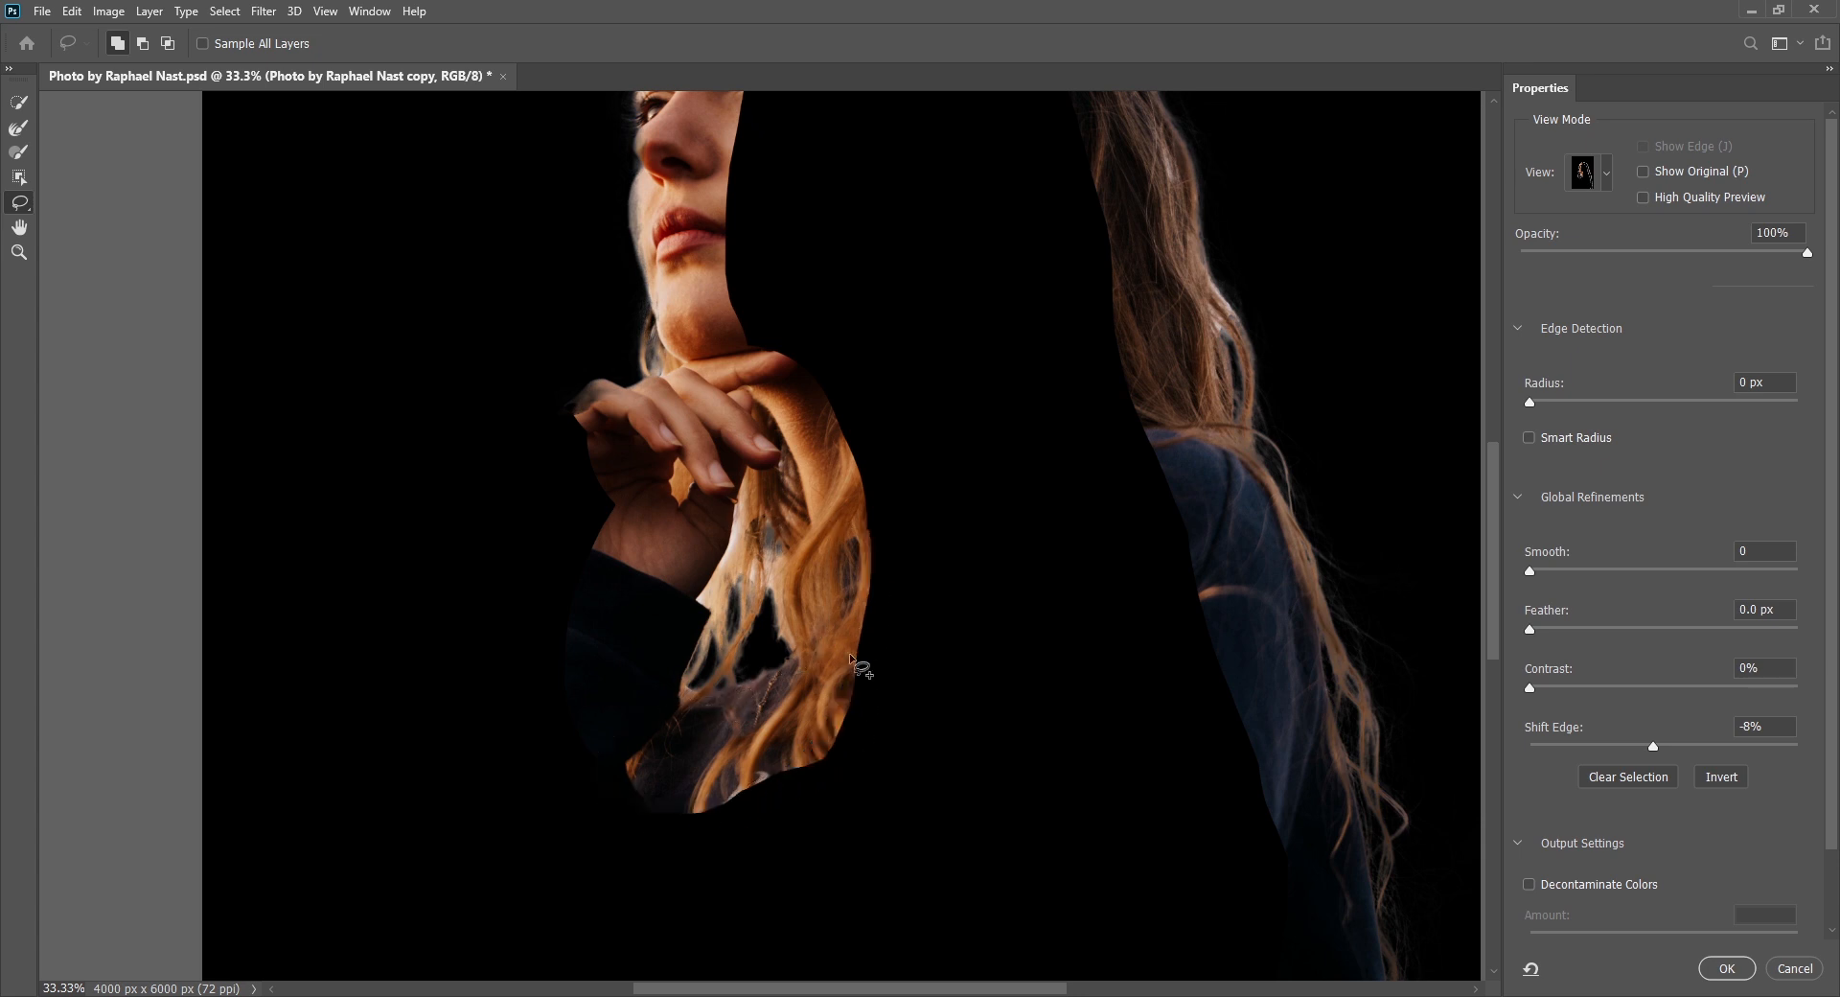
scroll(699, 614, "up", 3)
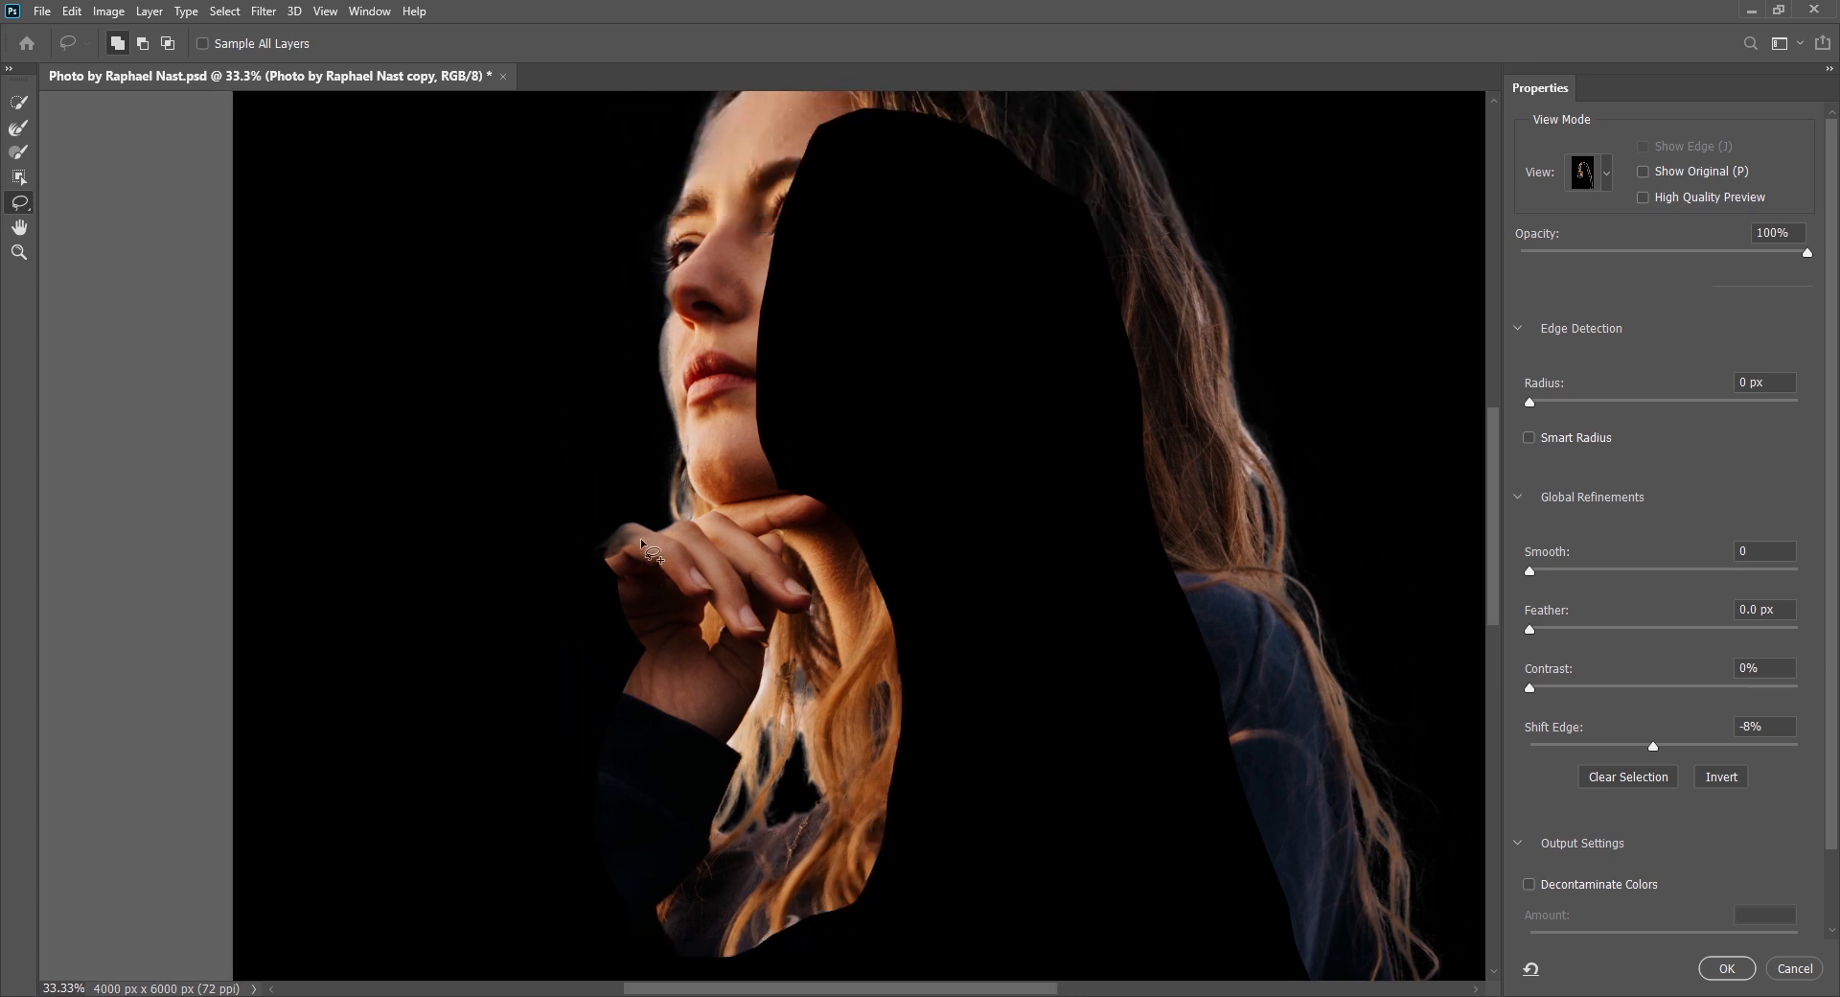
mouse_move(846, 448)
left_mouse_down()
mouse_move(843, 492)
mouse_move(747, 606)
mouse_move(710, 399)
left_mouse_up()
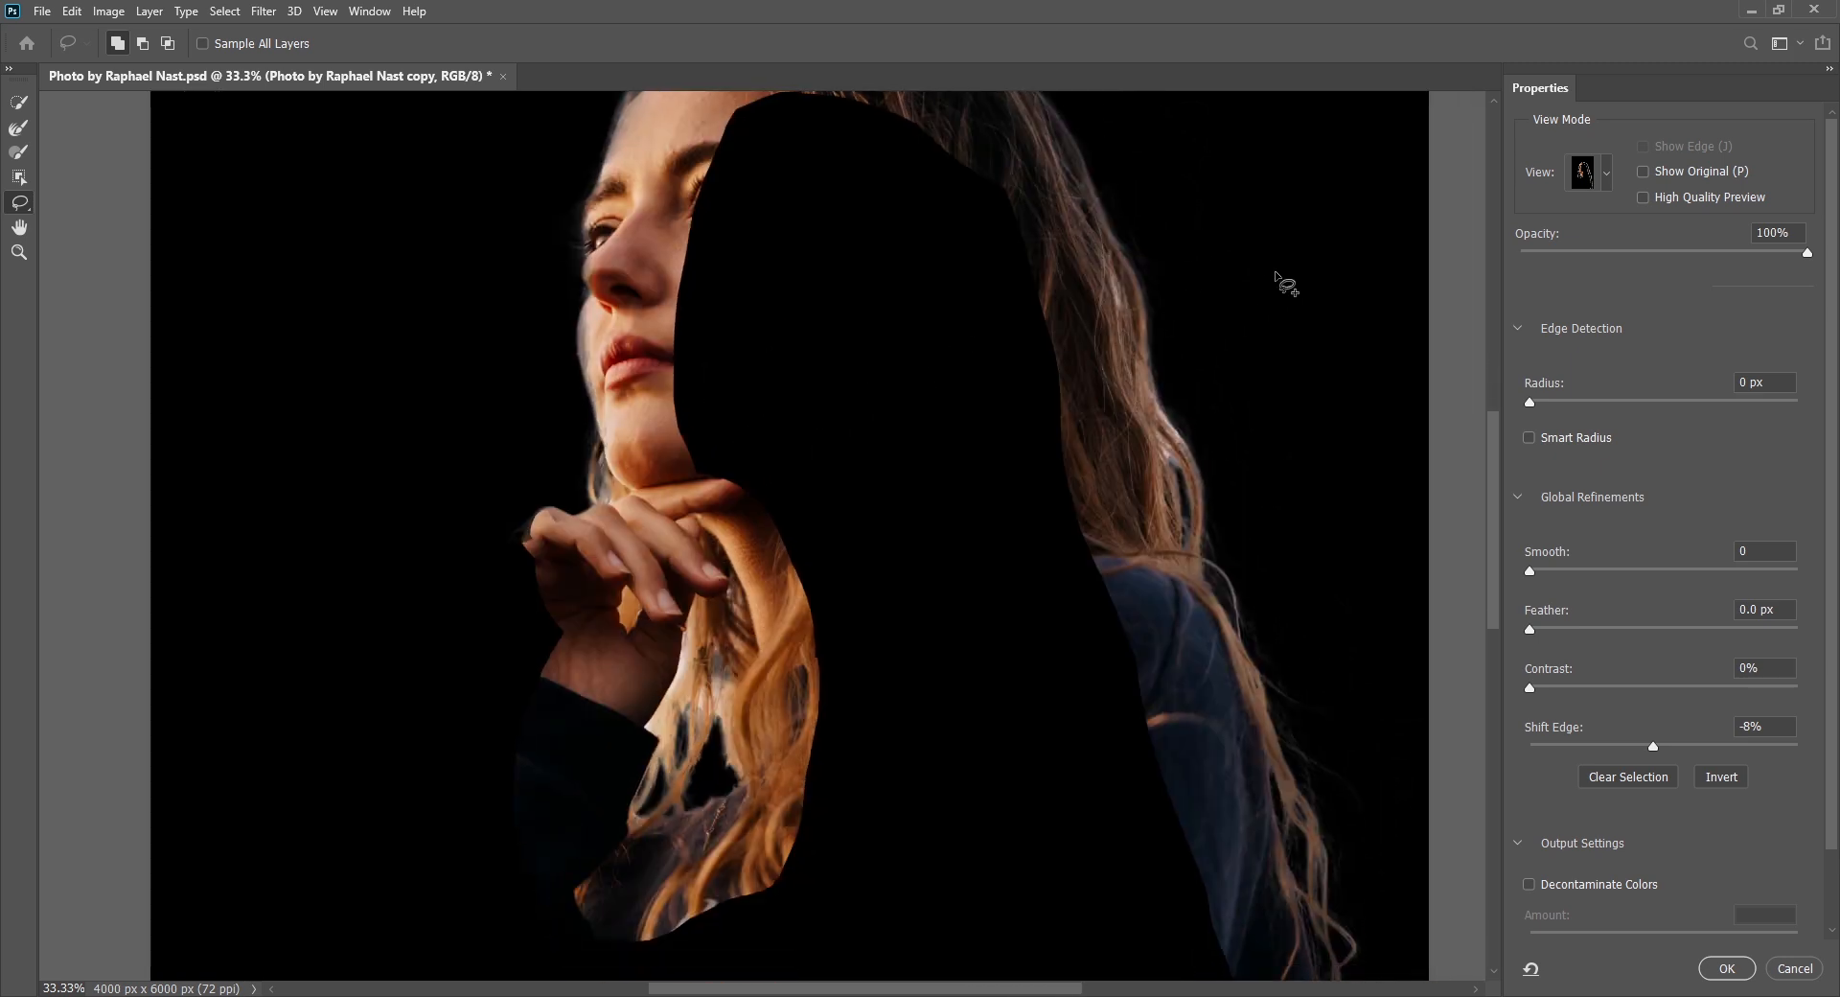
key("ctrl+minus")
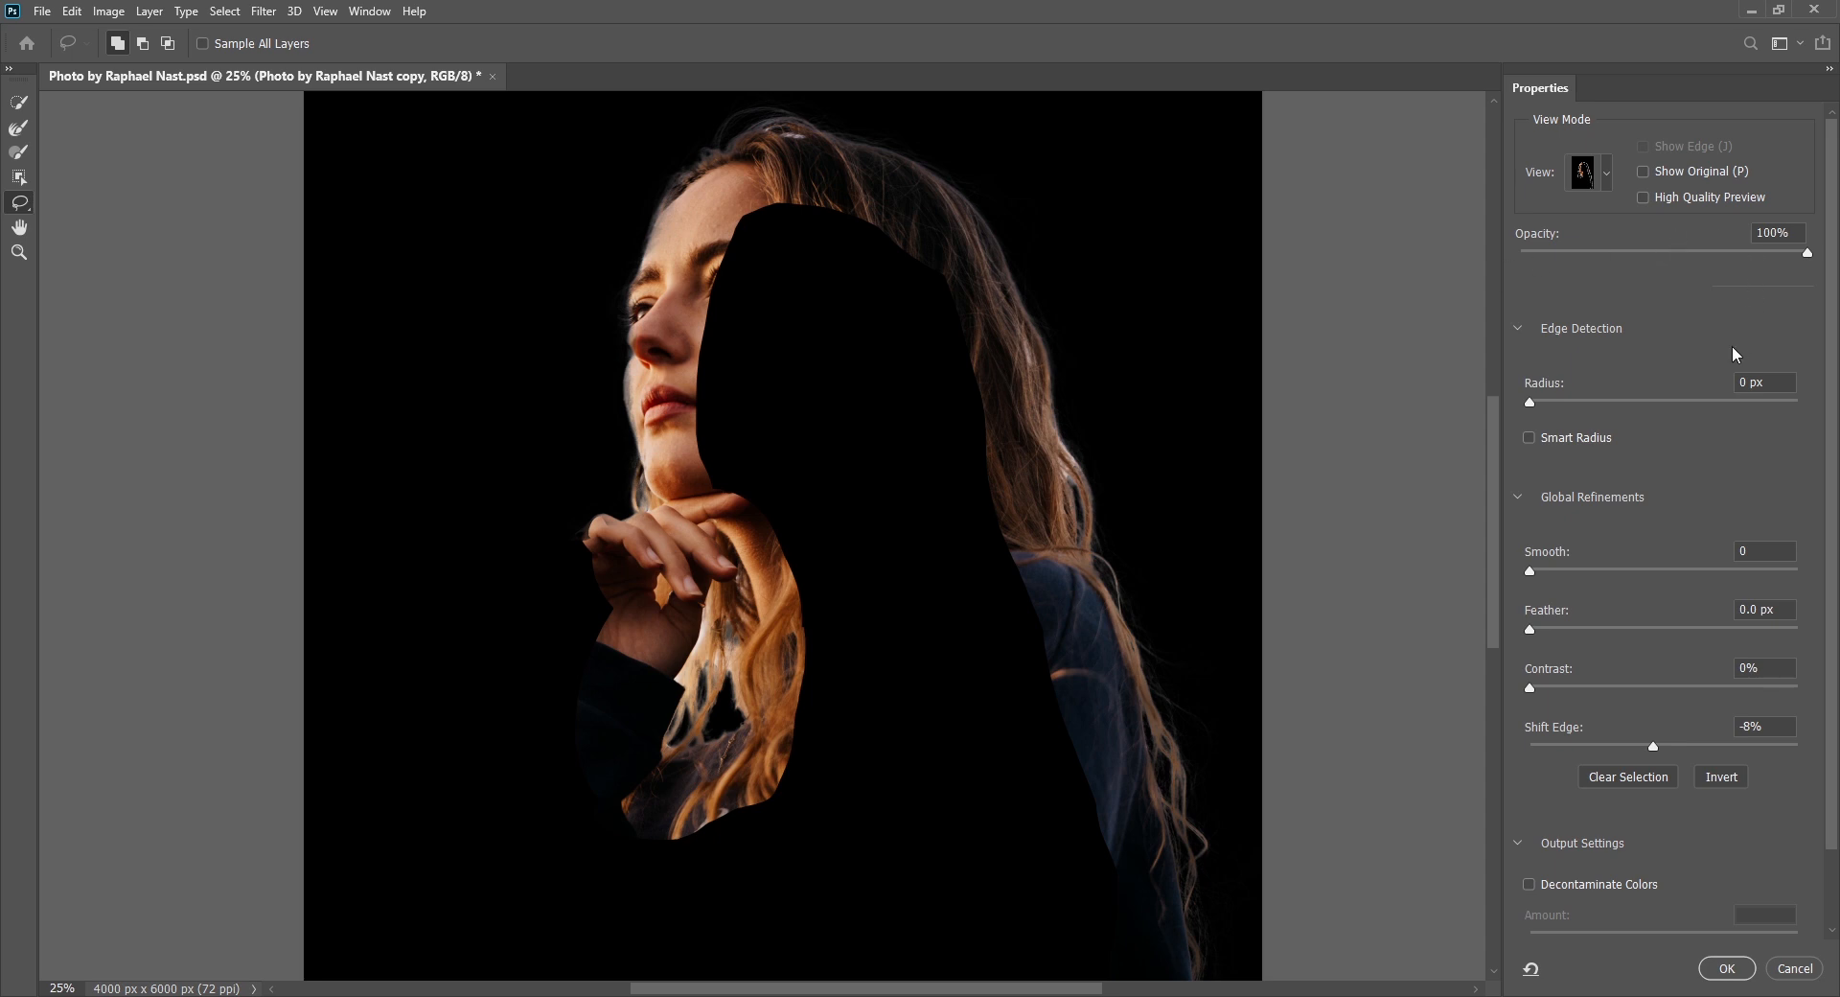
- Set the edge detection Radius to 10 px and turn on Show Edge with the Quick Selection tool active
left_click_drag(1788, 383, 1579, 342)
type("10")
key("Return")
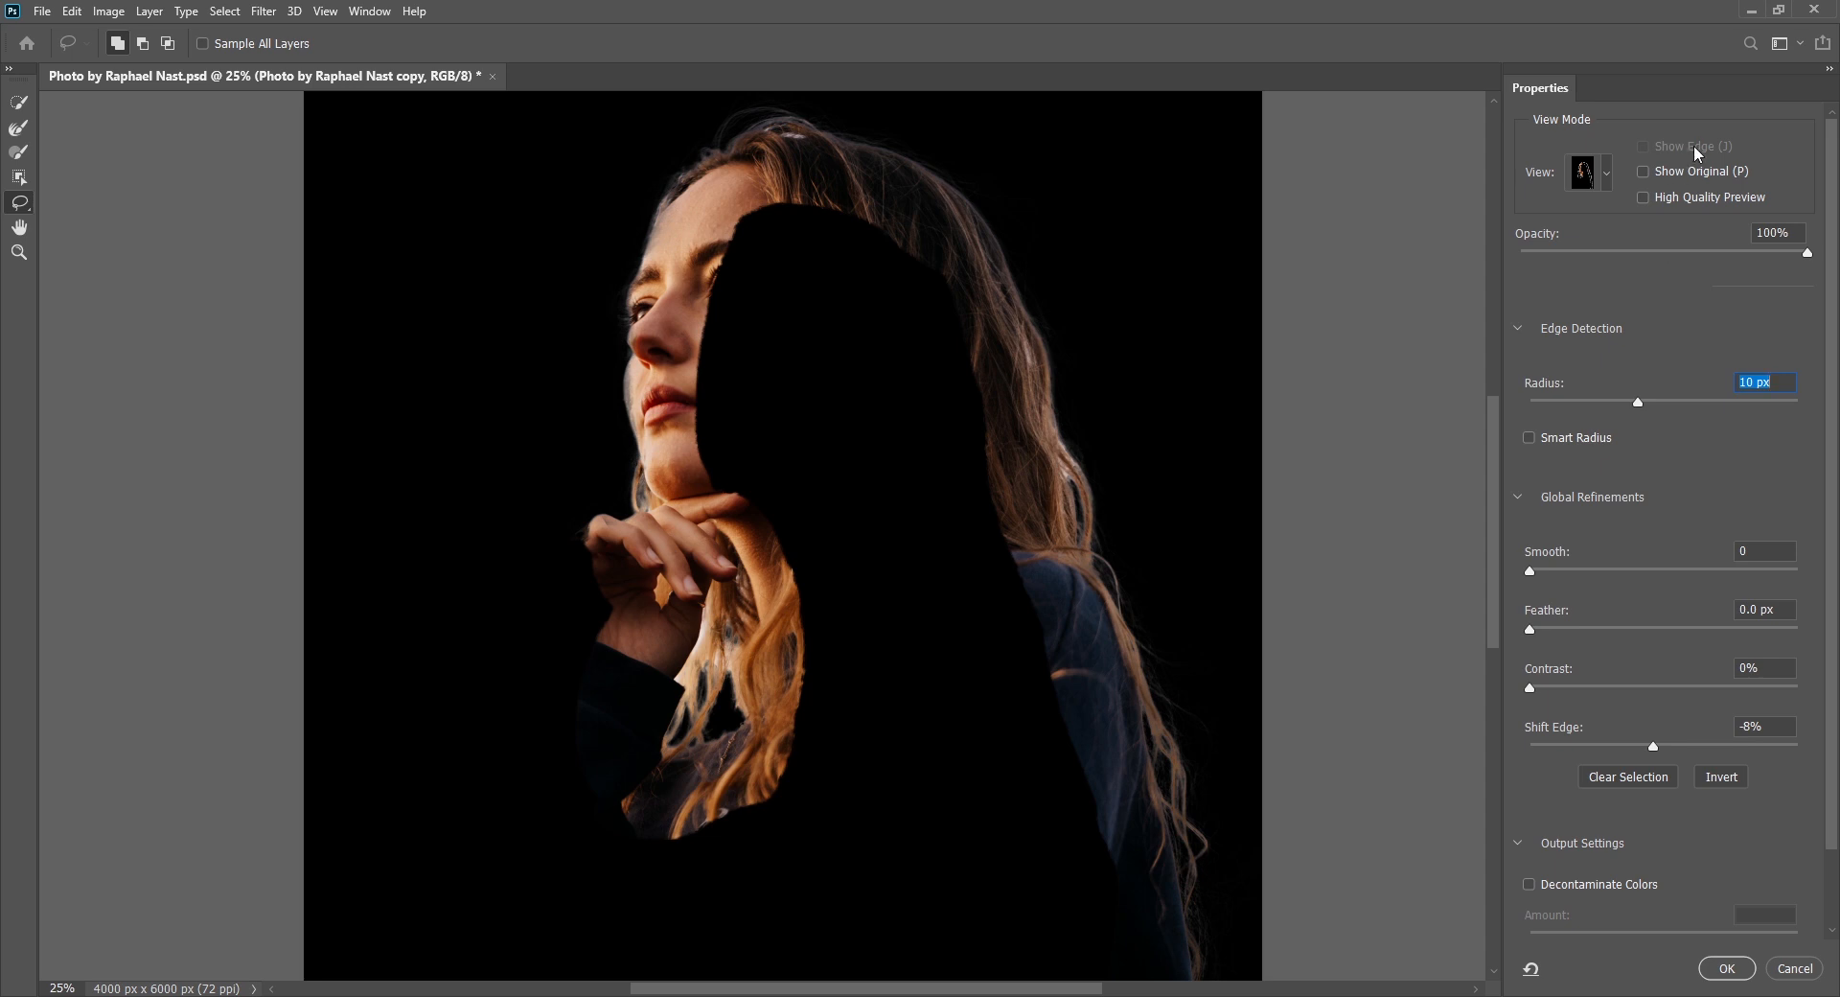
left_click(20, 100)
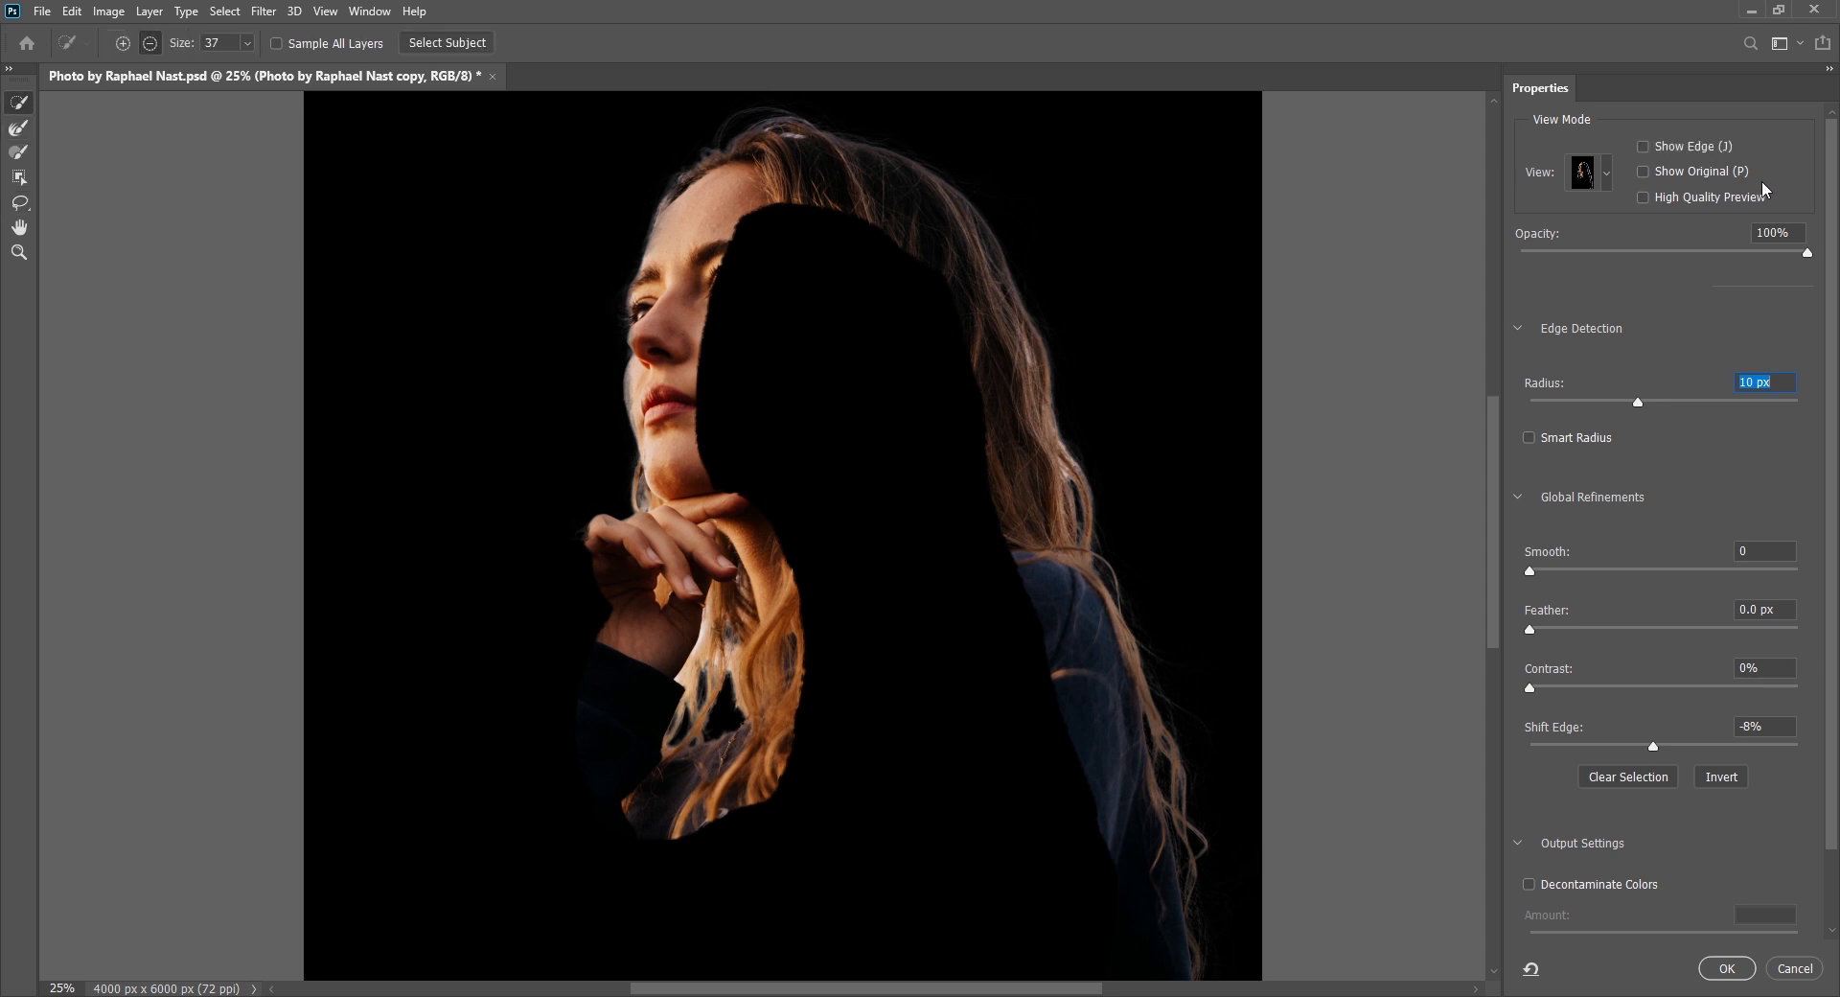
left_click(1656, 145)
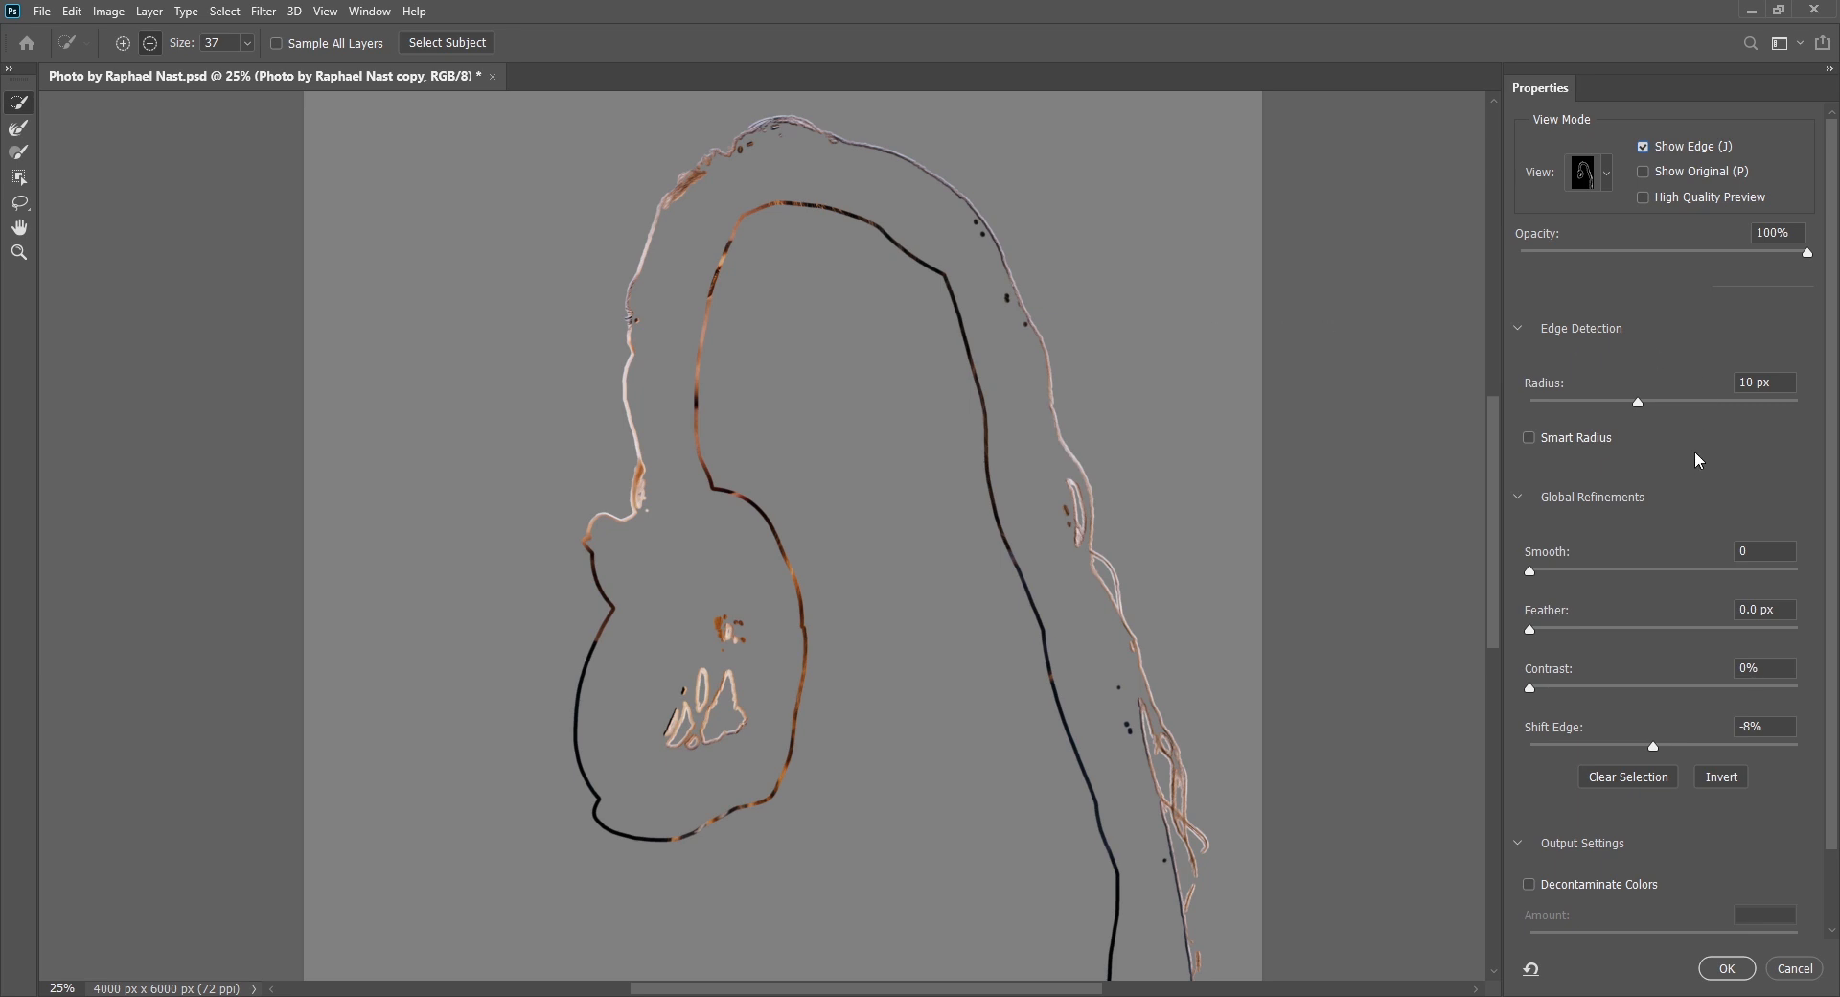
- Try an edge detection Radius of 50 px and toggle Show Edge to compare the detected edge with the masked image
left_click(1759, 381)
type("50")
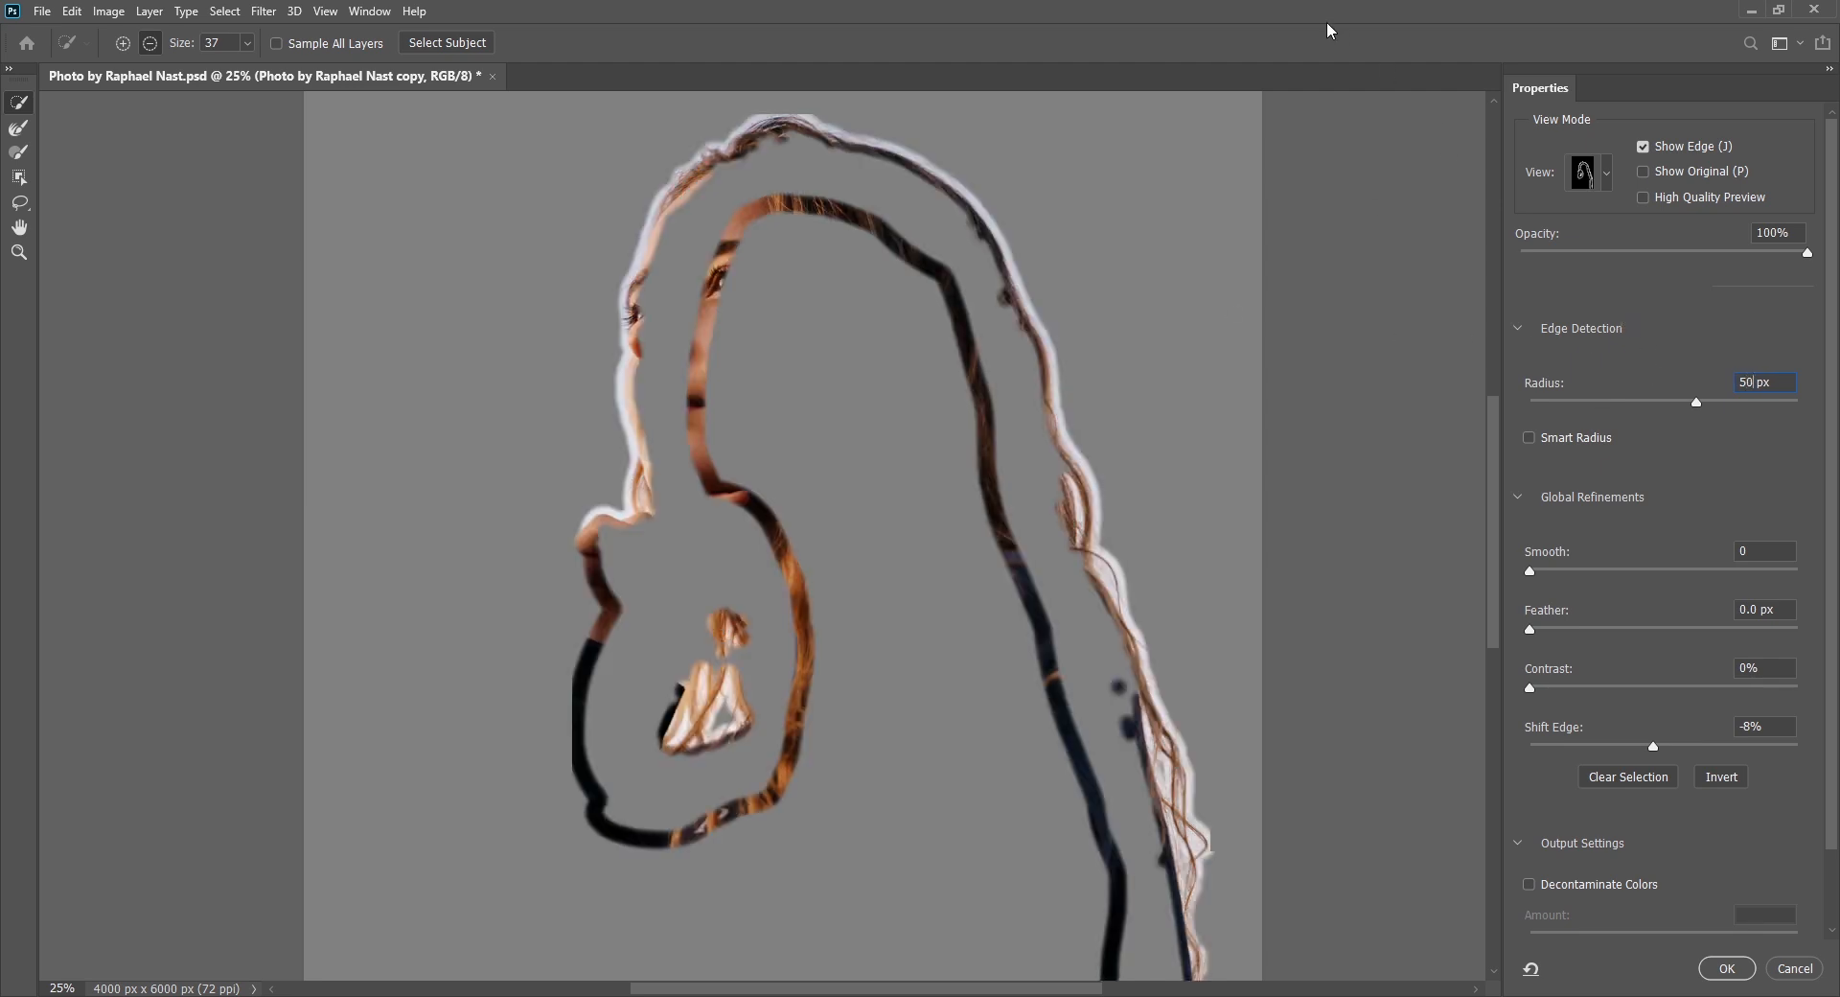
left_click(1675, 143)
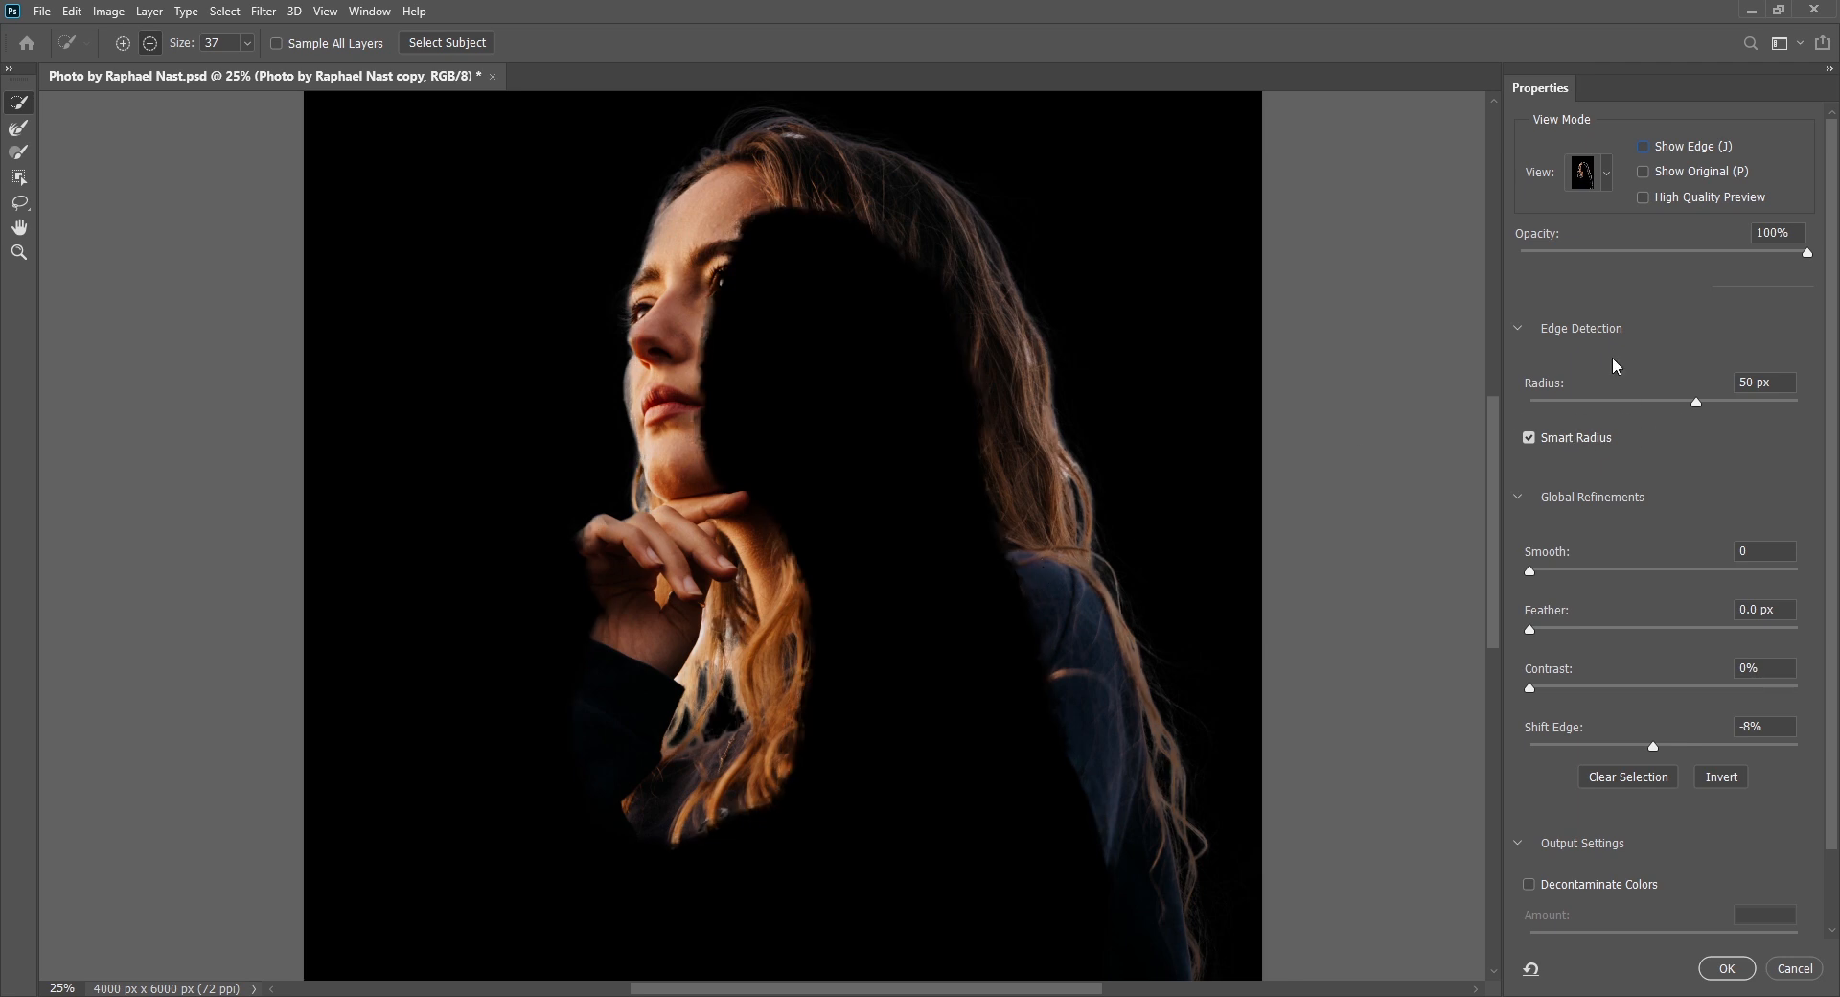
left_click(1693, 146)
left_click(1692, 144)
- Turn off Smart Radius and set the edge detection Radius to 29 px
left_click(1561, 439)
left_click_drag(1695, 403, 1664, 399)
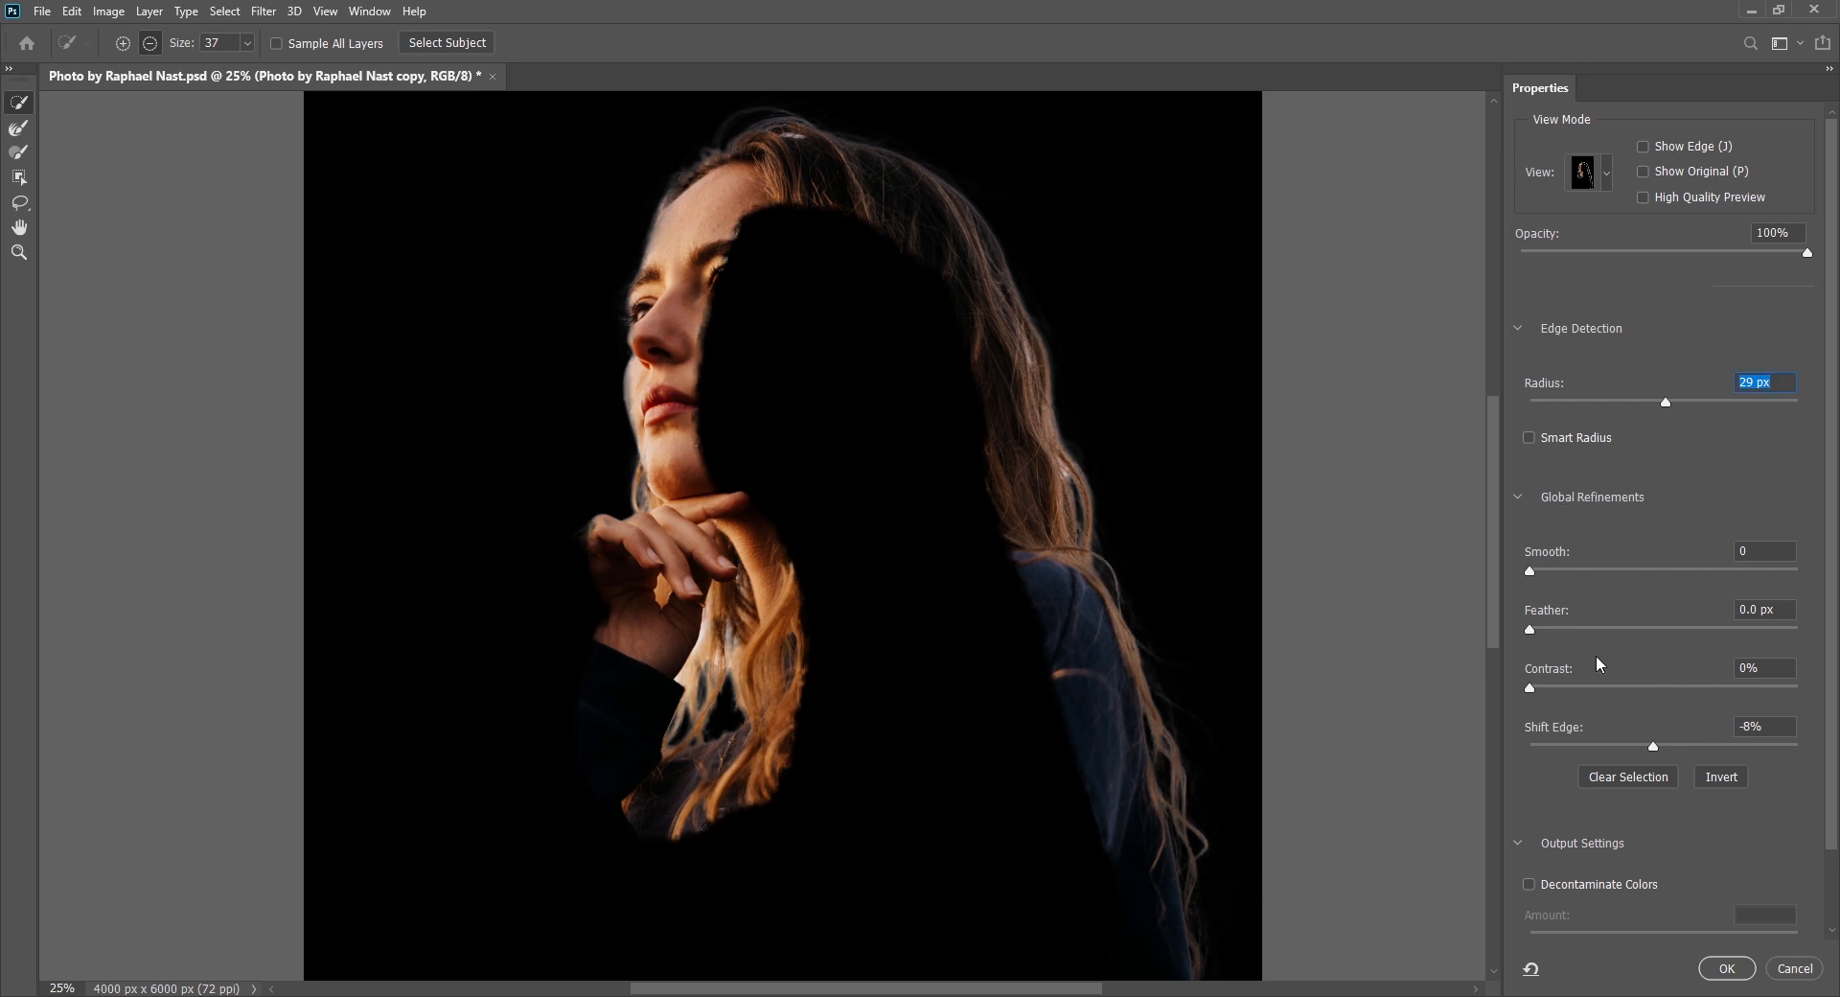
mouse_move(1498, 590)
left_mouse_down()
mouse_move(1493, 664)
mouse_move(1498, 583)
left_mouse_up()
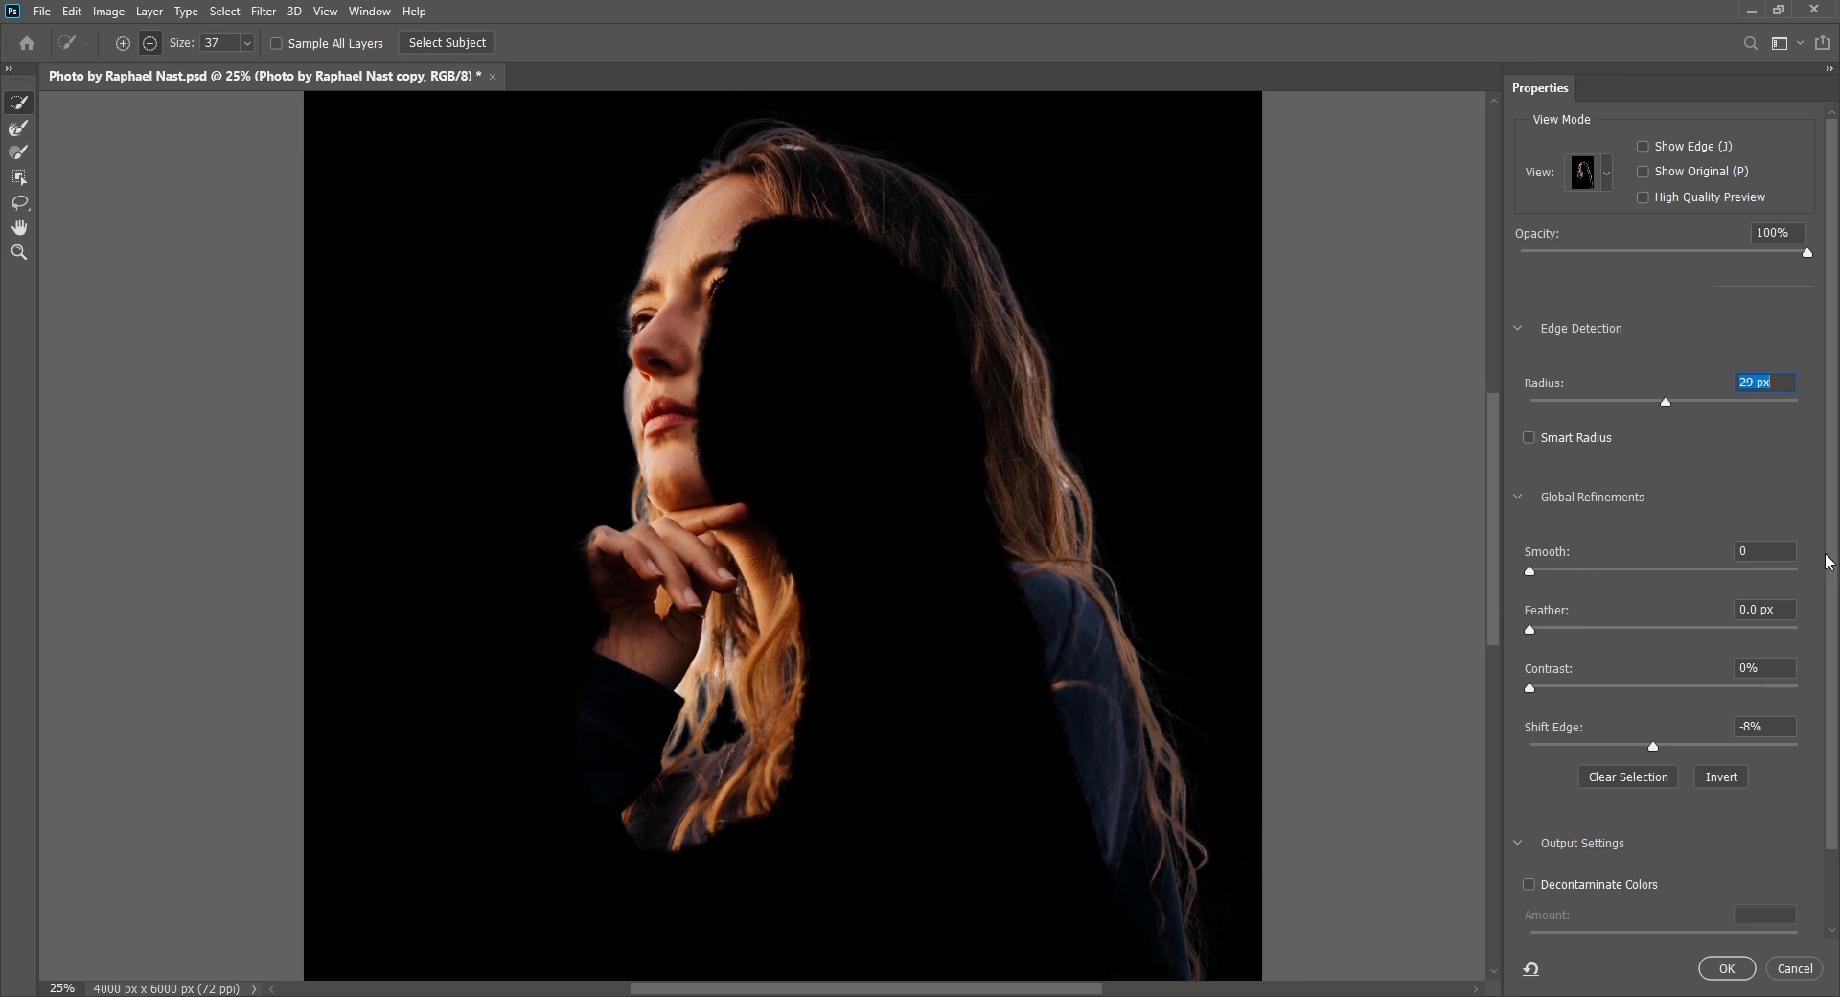
- Keep Smooth and Feather at 0, try a Contrast of 17%, and settle on 5%
left_click(1546, 569)
left_click(1532, 572)
left_click(1532, 630)
left_click_drag(1535, 687, 1574, 688)
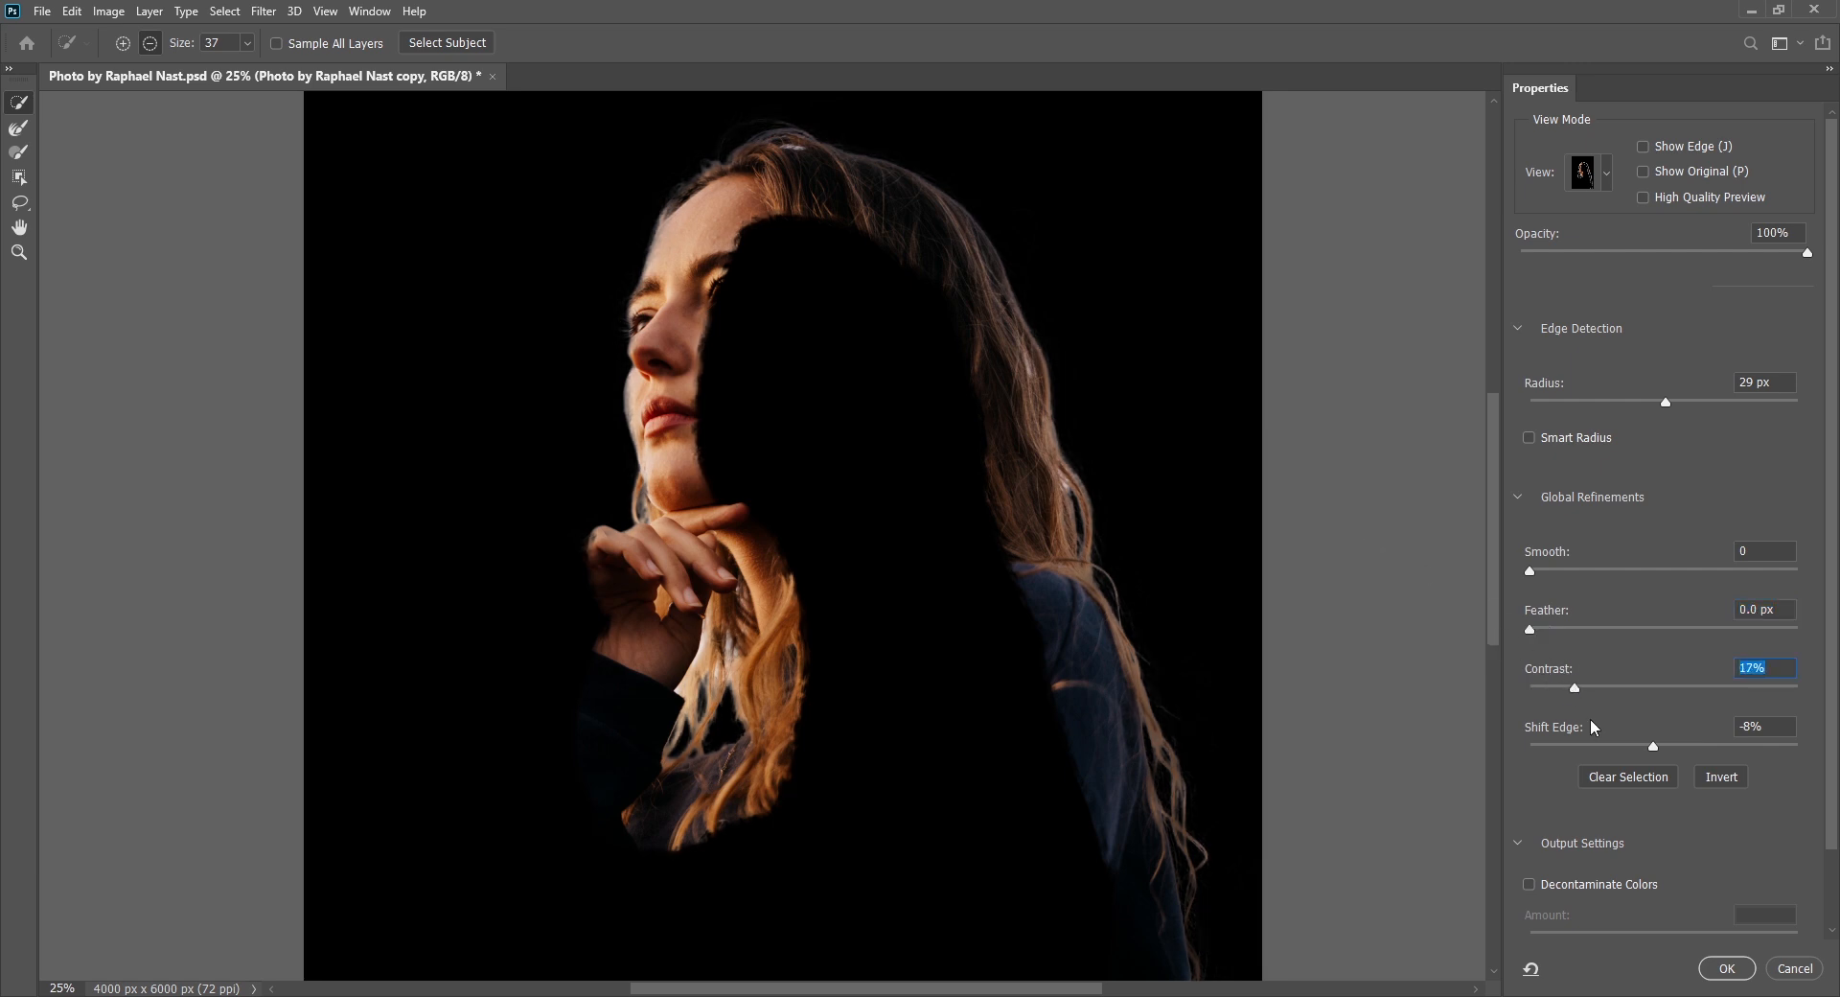
left_click_drag(1572, 689, 1543, 689)
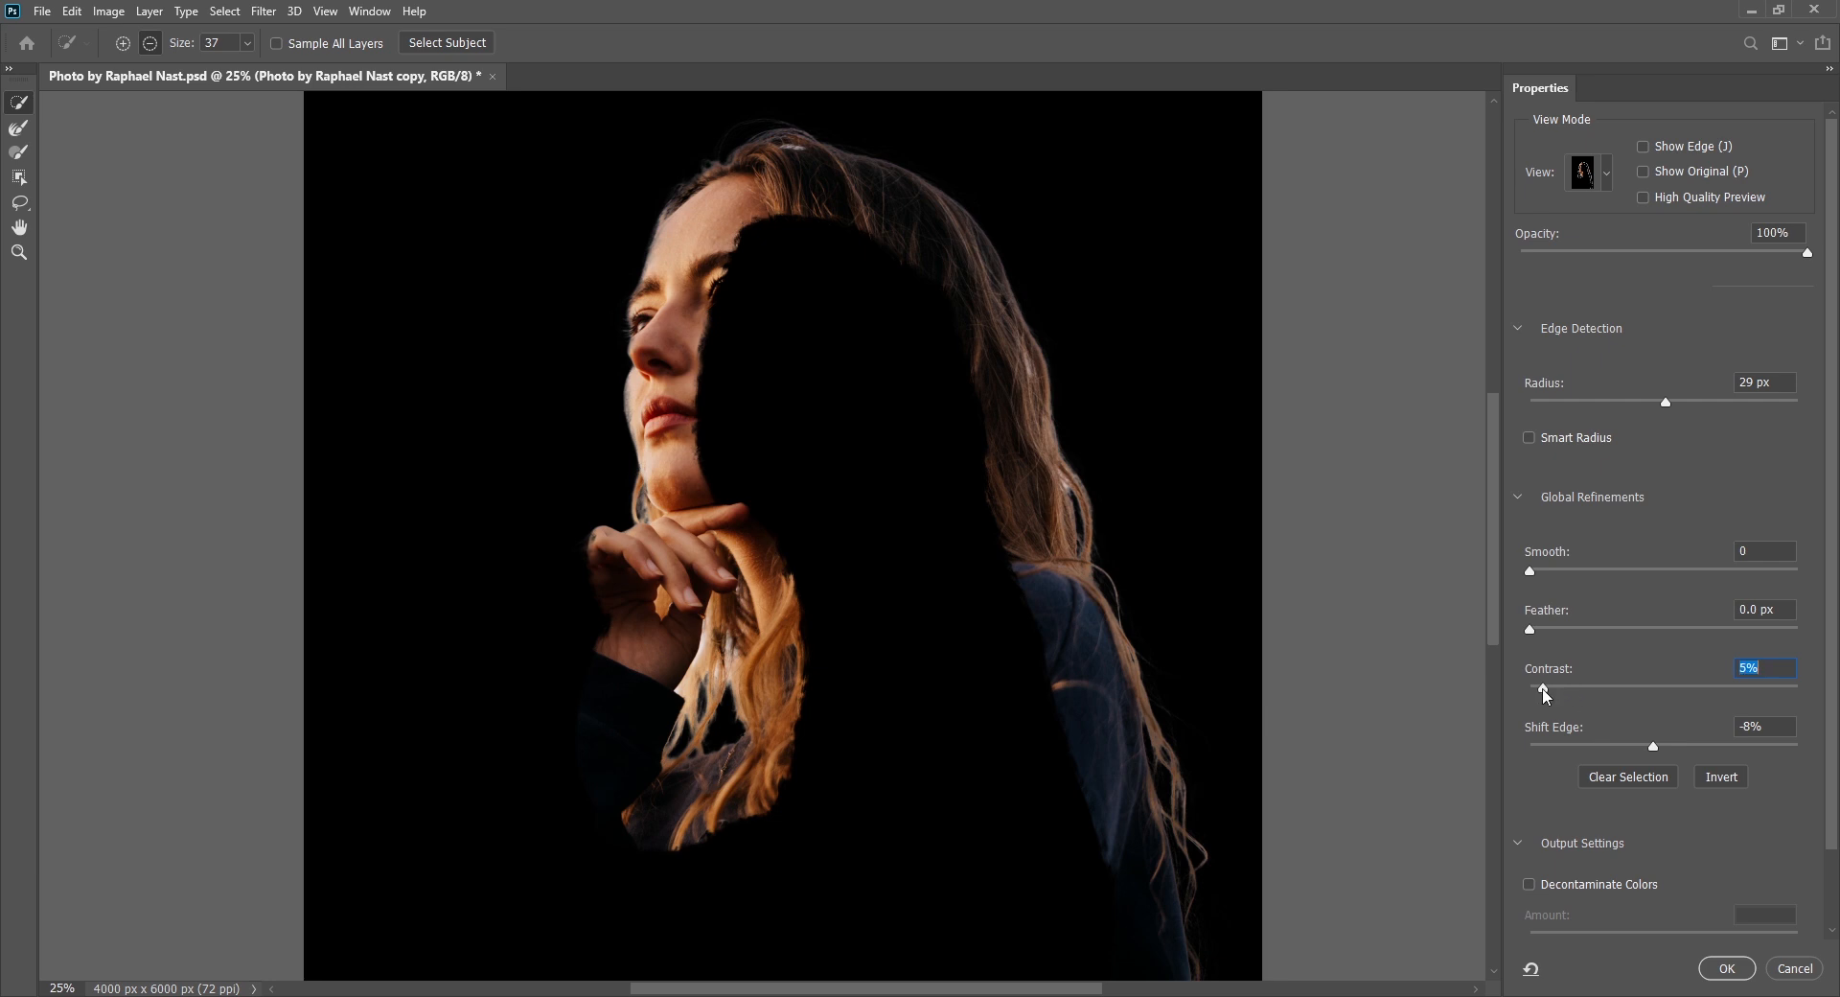
- Try Shift Edge at 0% and +46%, and settle on -9%
left_click(1653, 747)
left_click_drag(1659, 747, 1665, 748)
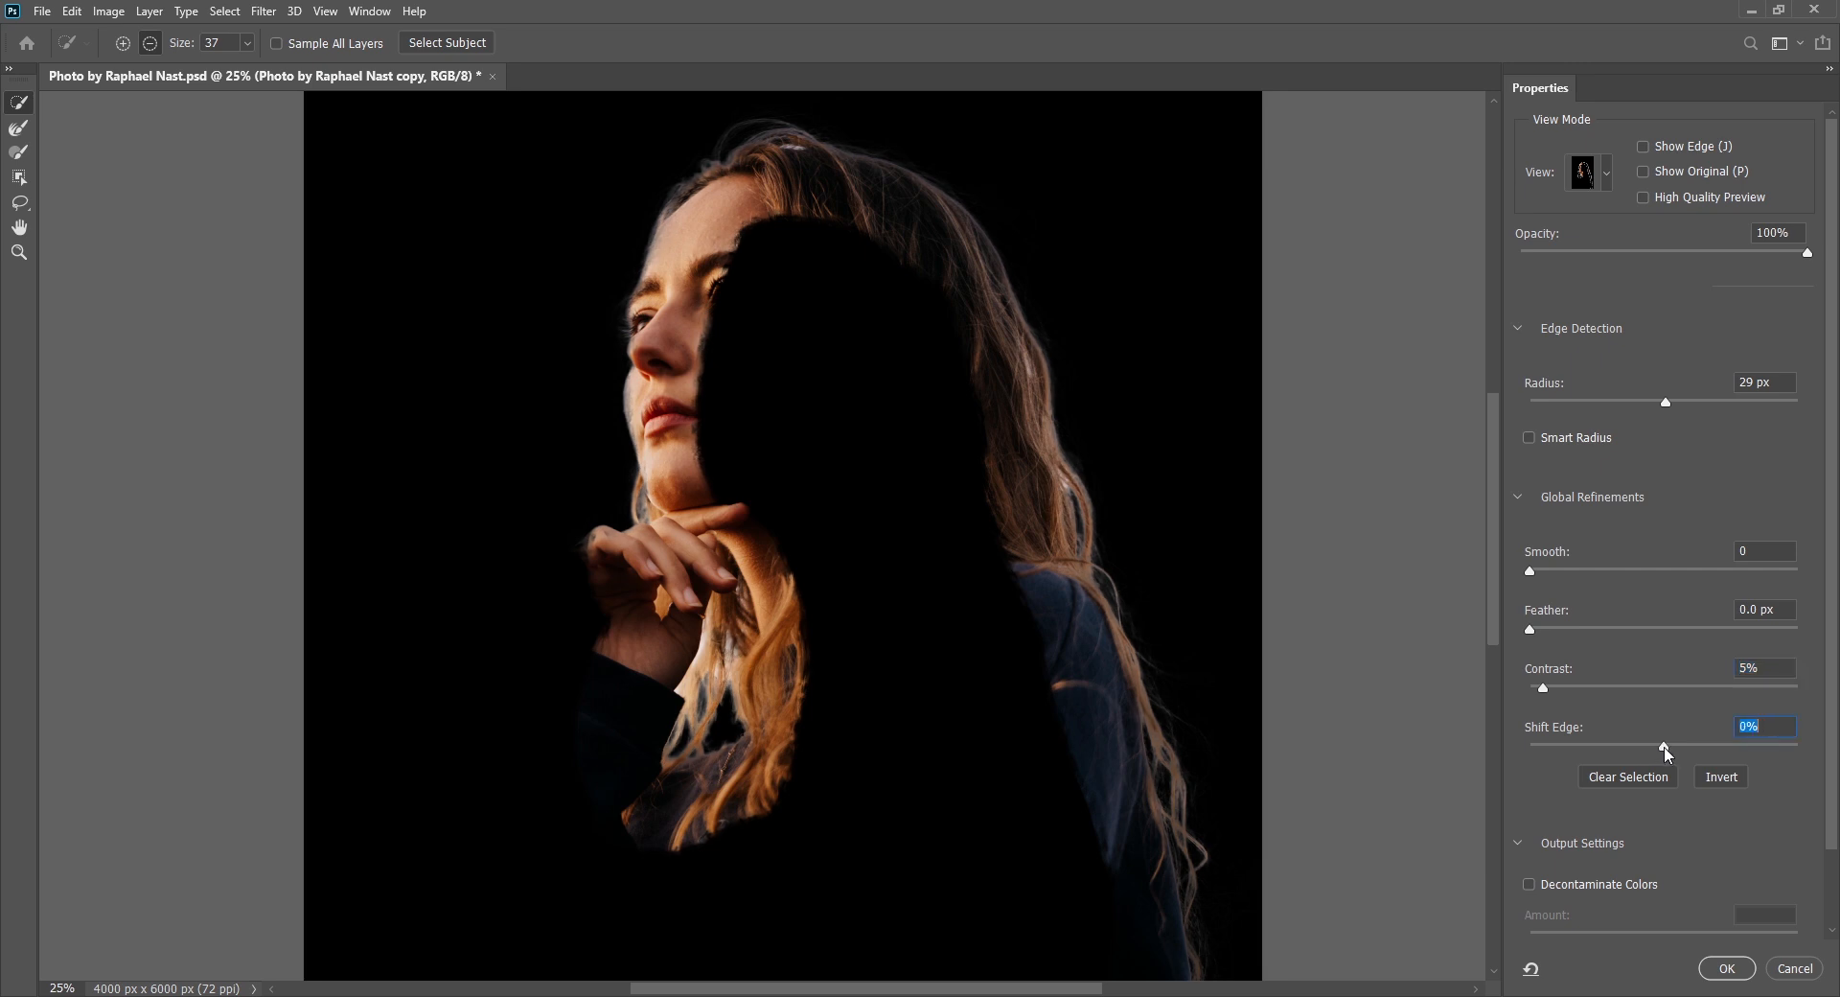
left_click_drag(1664, 748, 1726, 746)
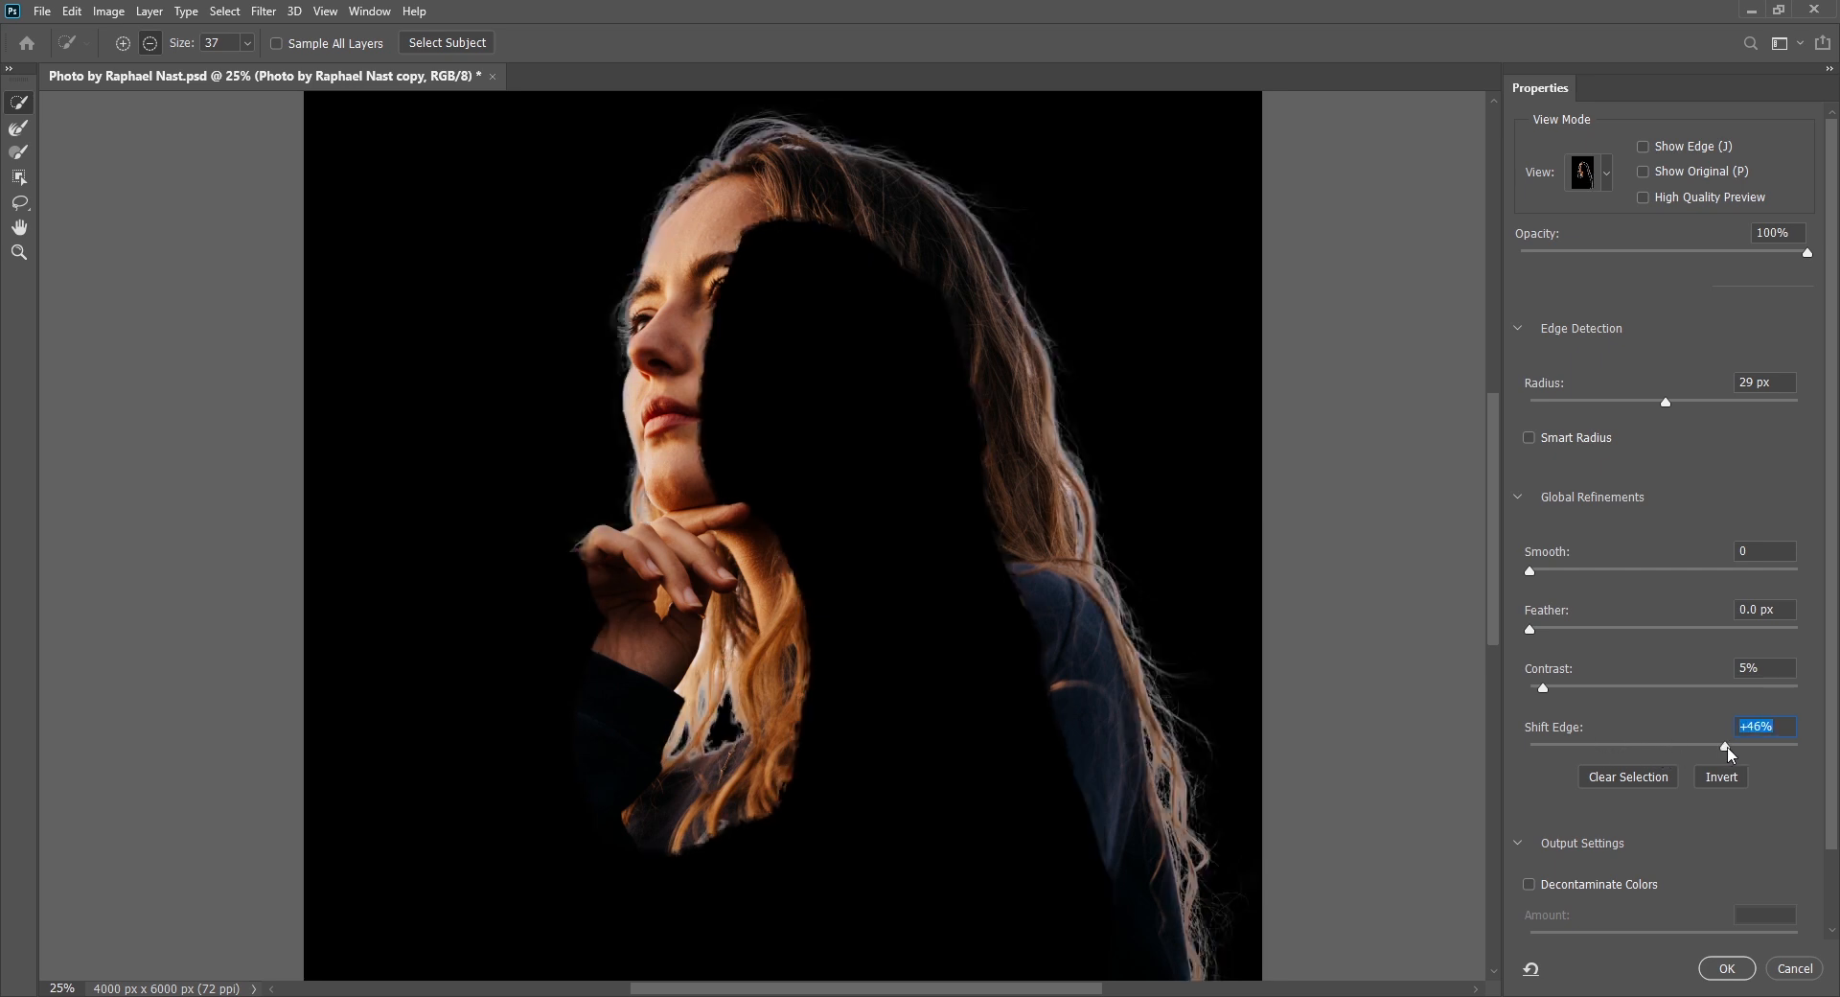
left_click_drag(1678, 757, 1655, 753)
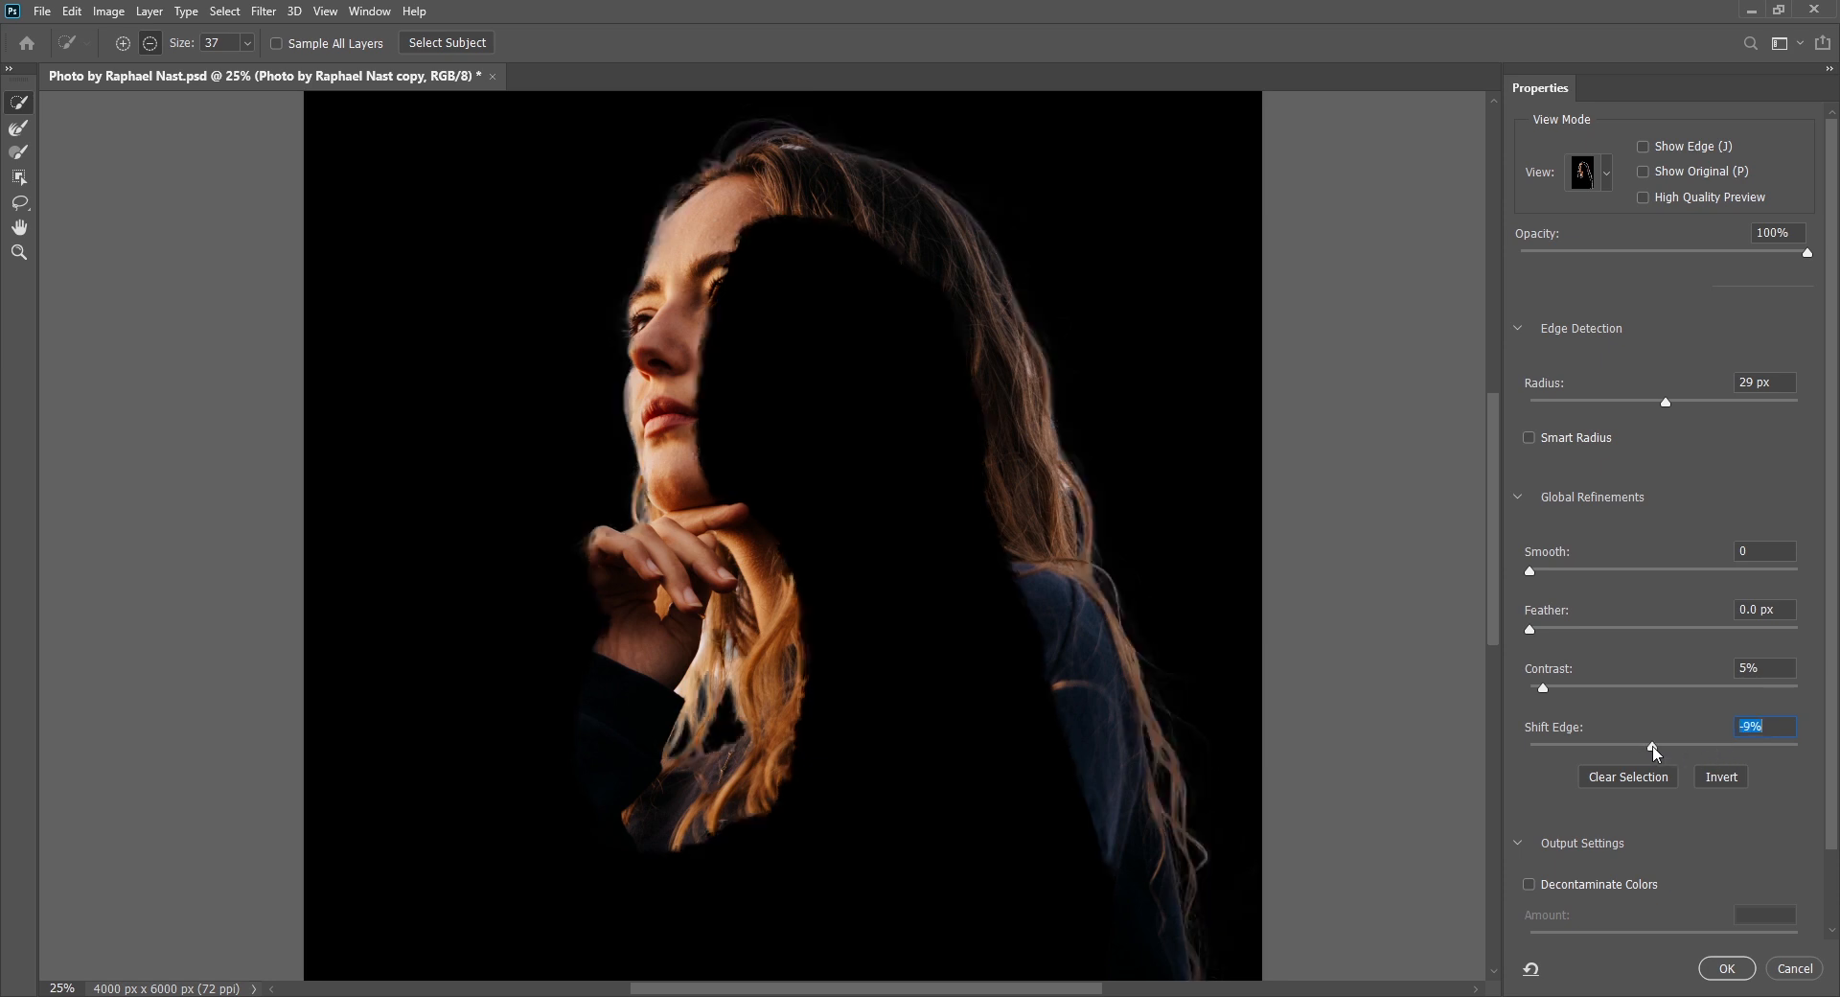
- Try Selection as the Output To option and review the other output destinations
scroll(1825, 709, "down", 2)
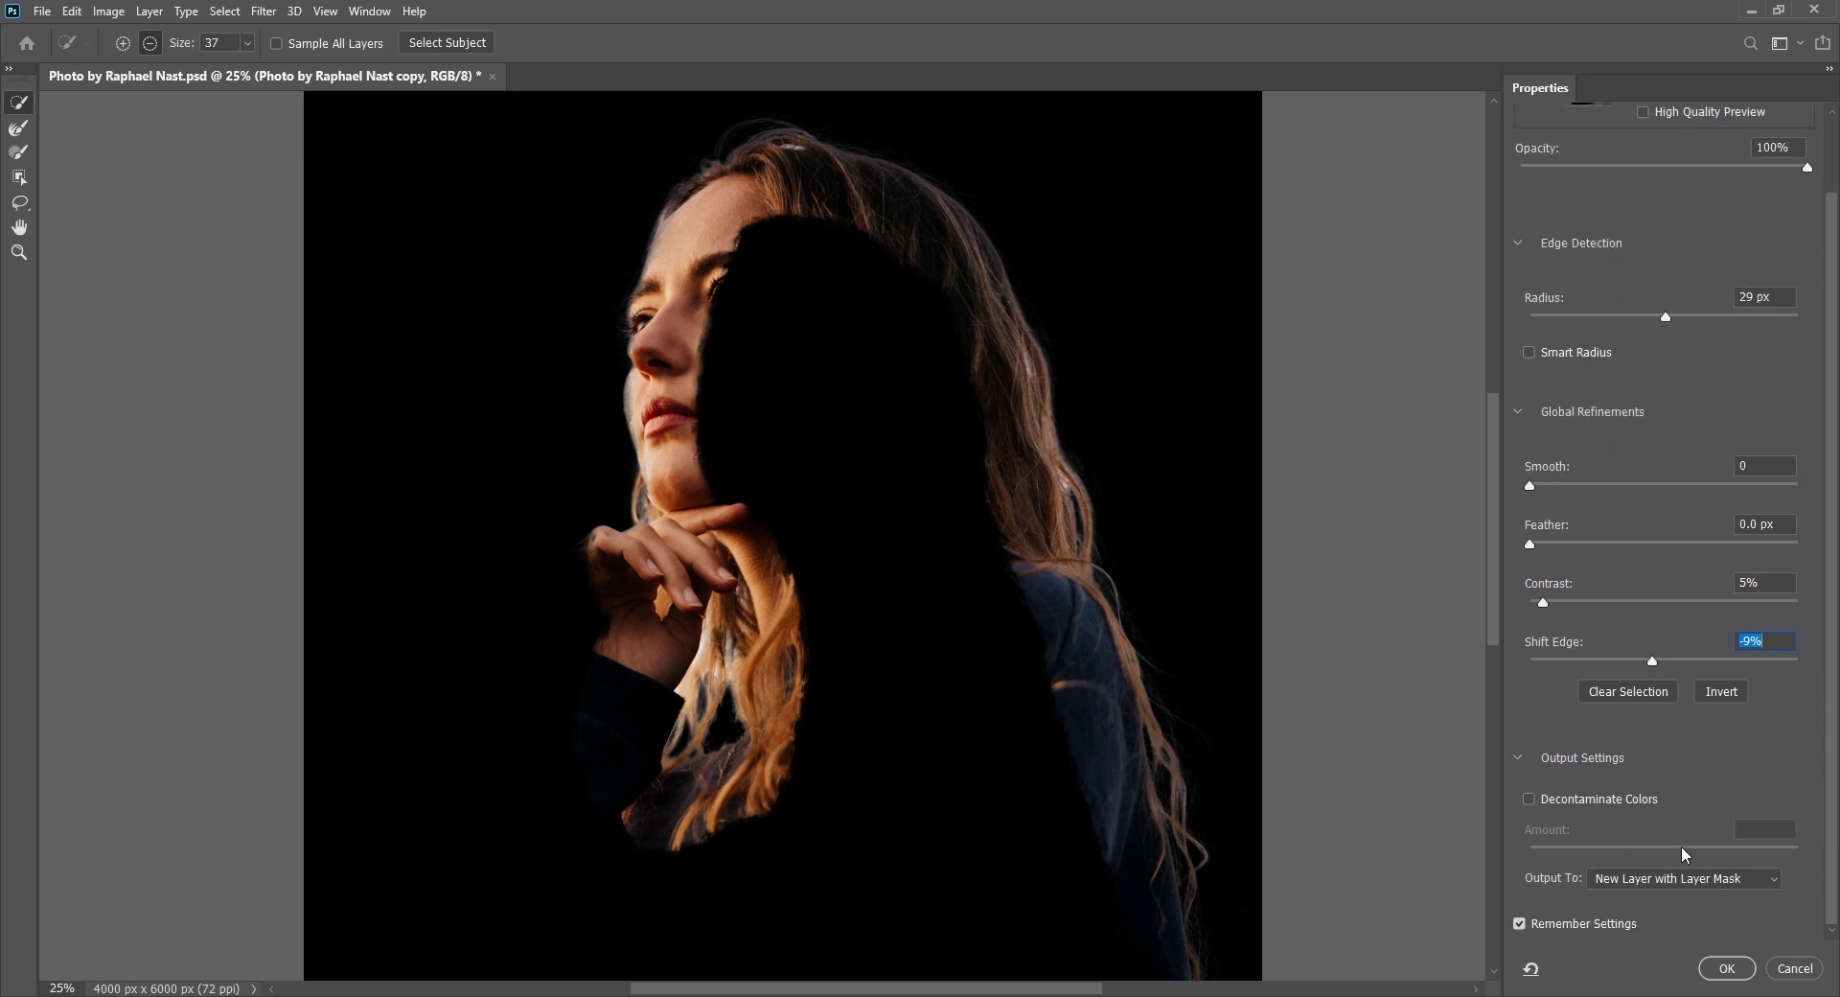
left_click(1740, 876)
left_click(1655, 893)
left_click(1667, 875)
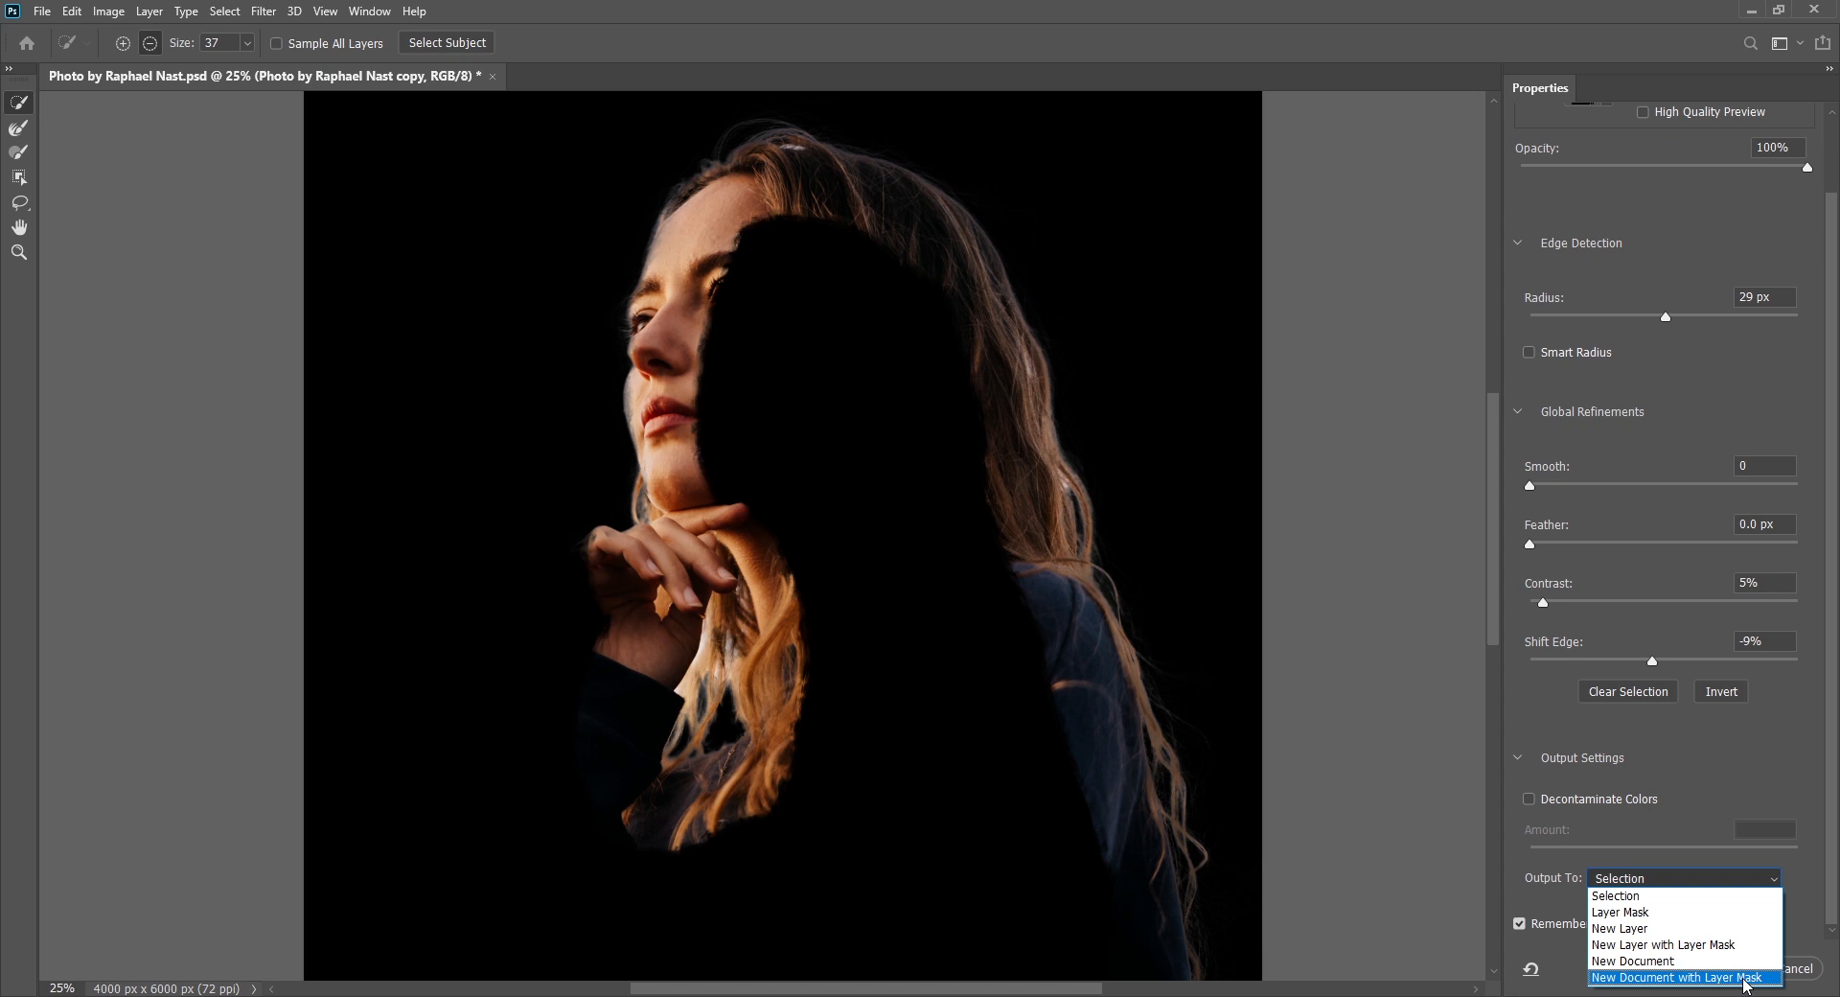
left_click(1682, 774)
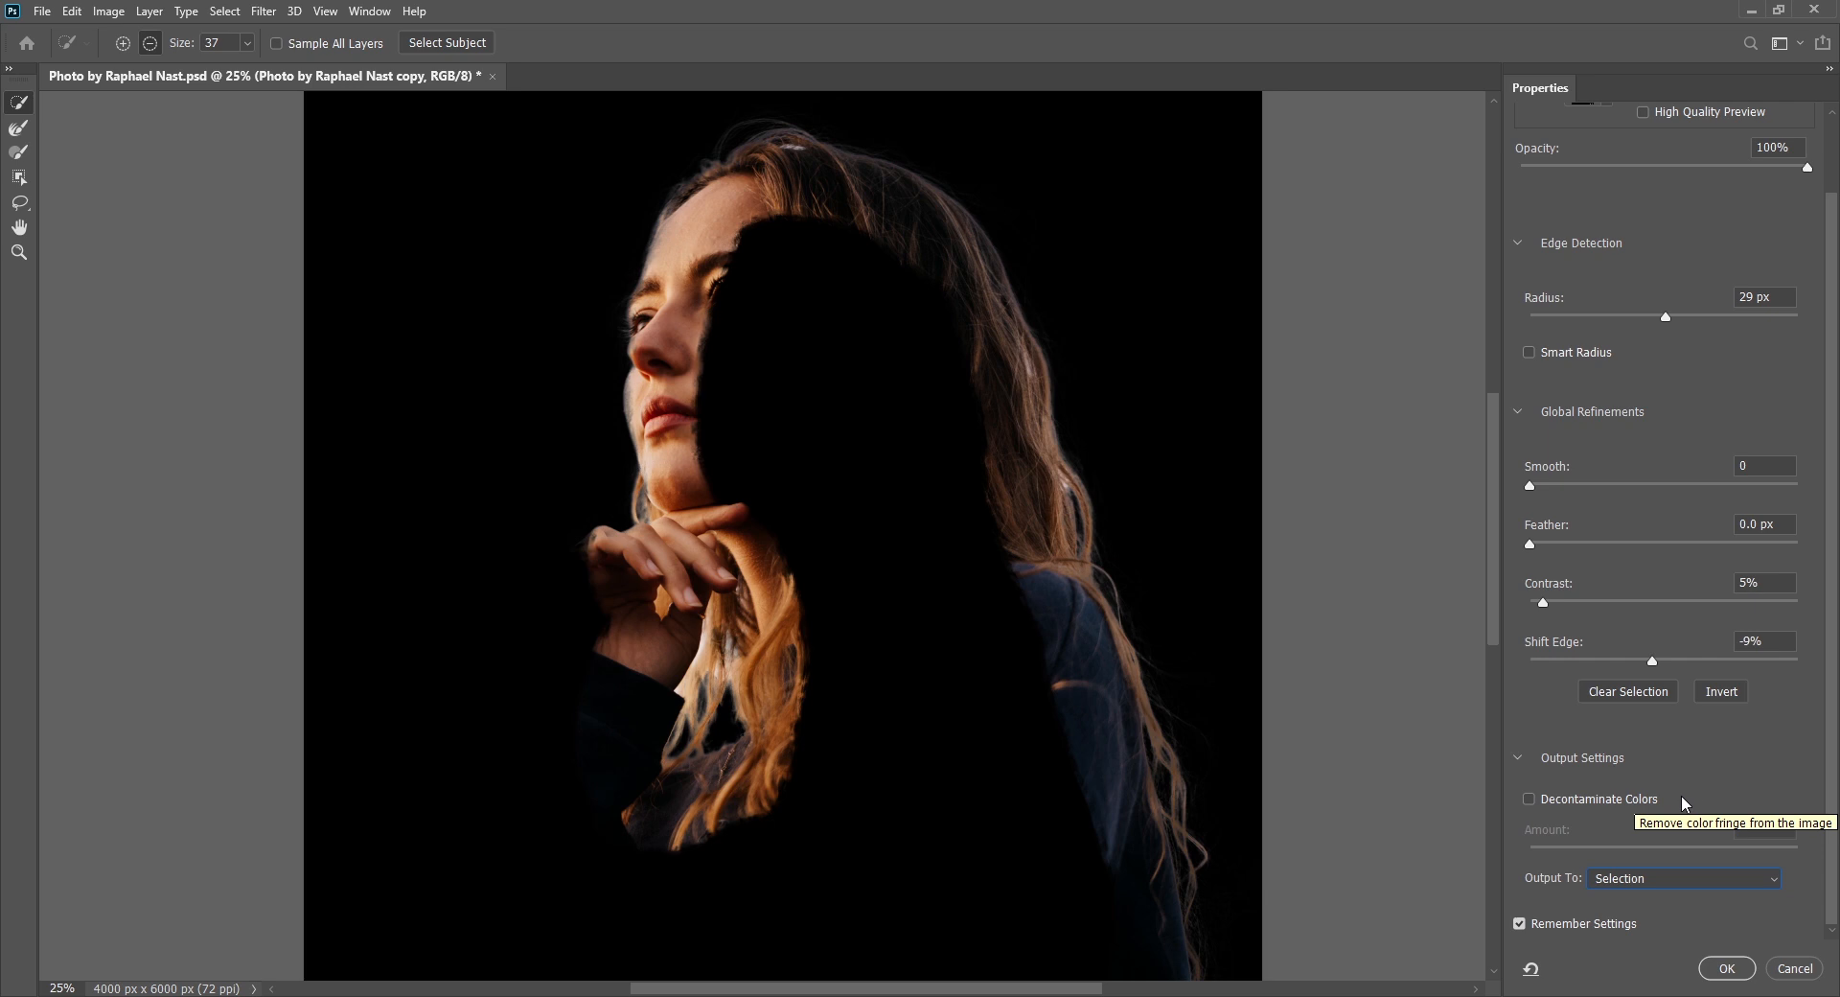
- Preview the cutout on a white background to check the loose strands along the lower arm
left_click_drag(1495, 619, 1490, 725)
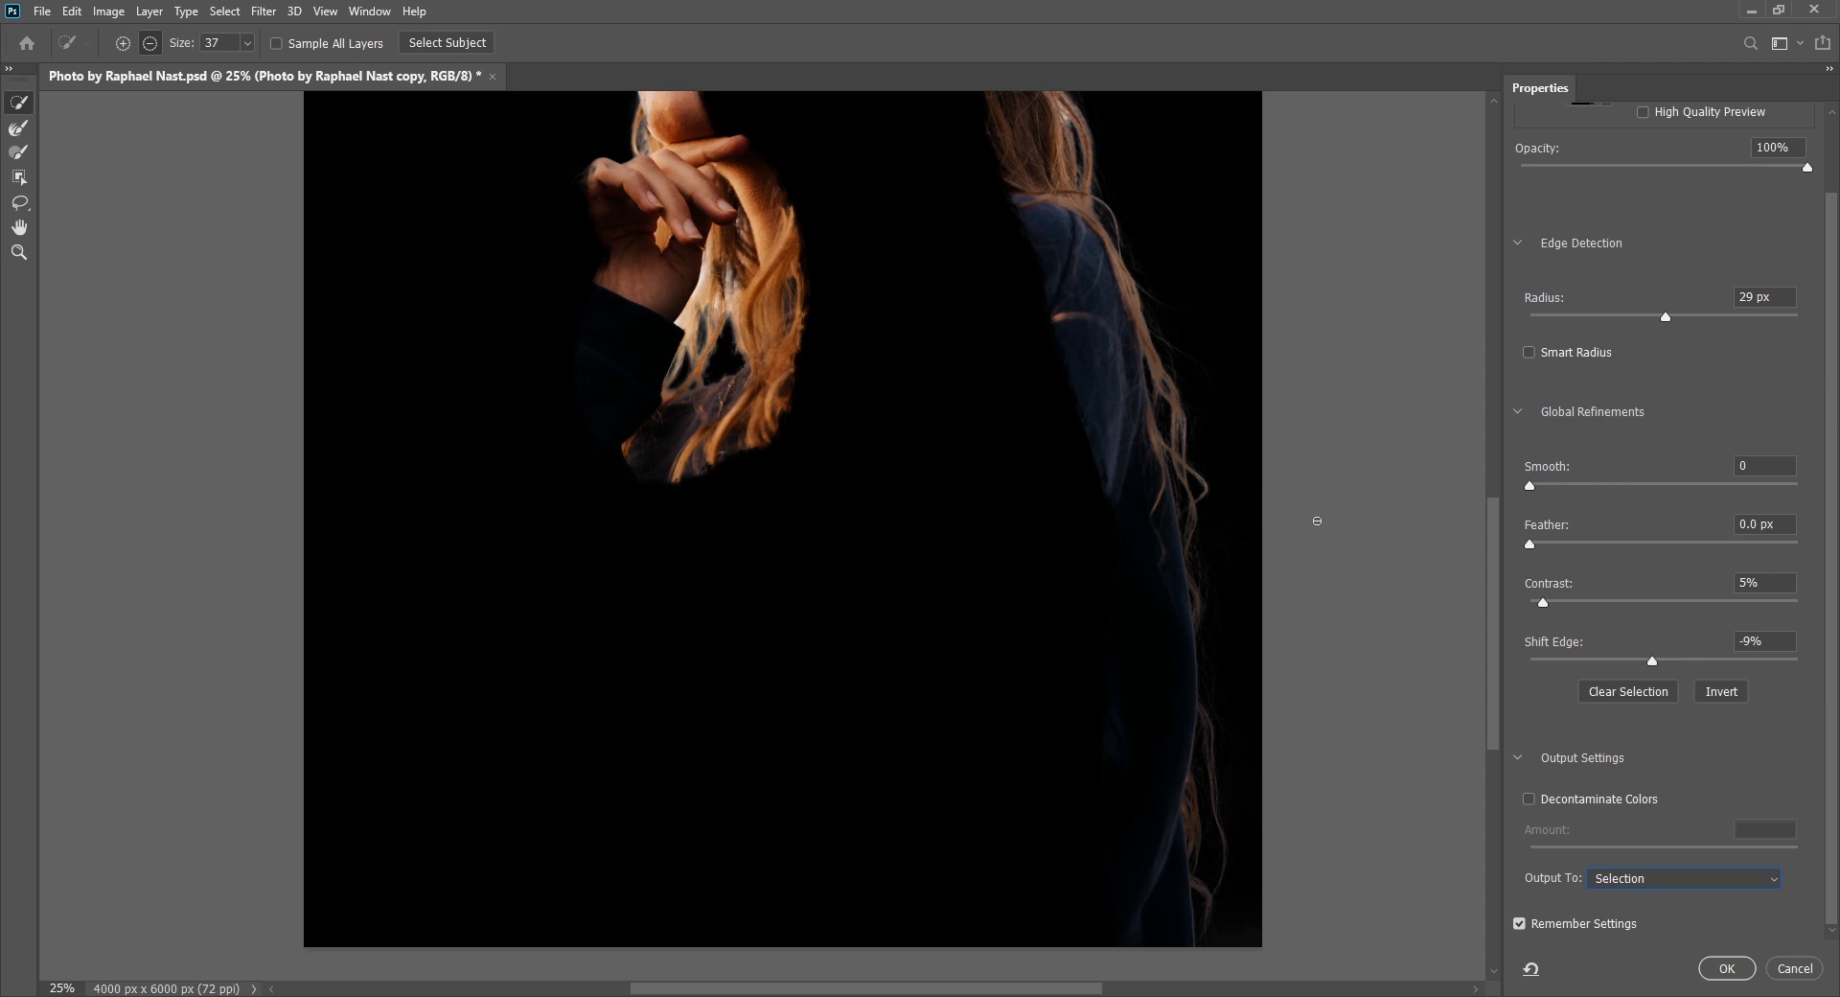
scroll(1830, 446, "up", 2)
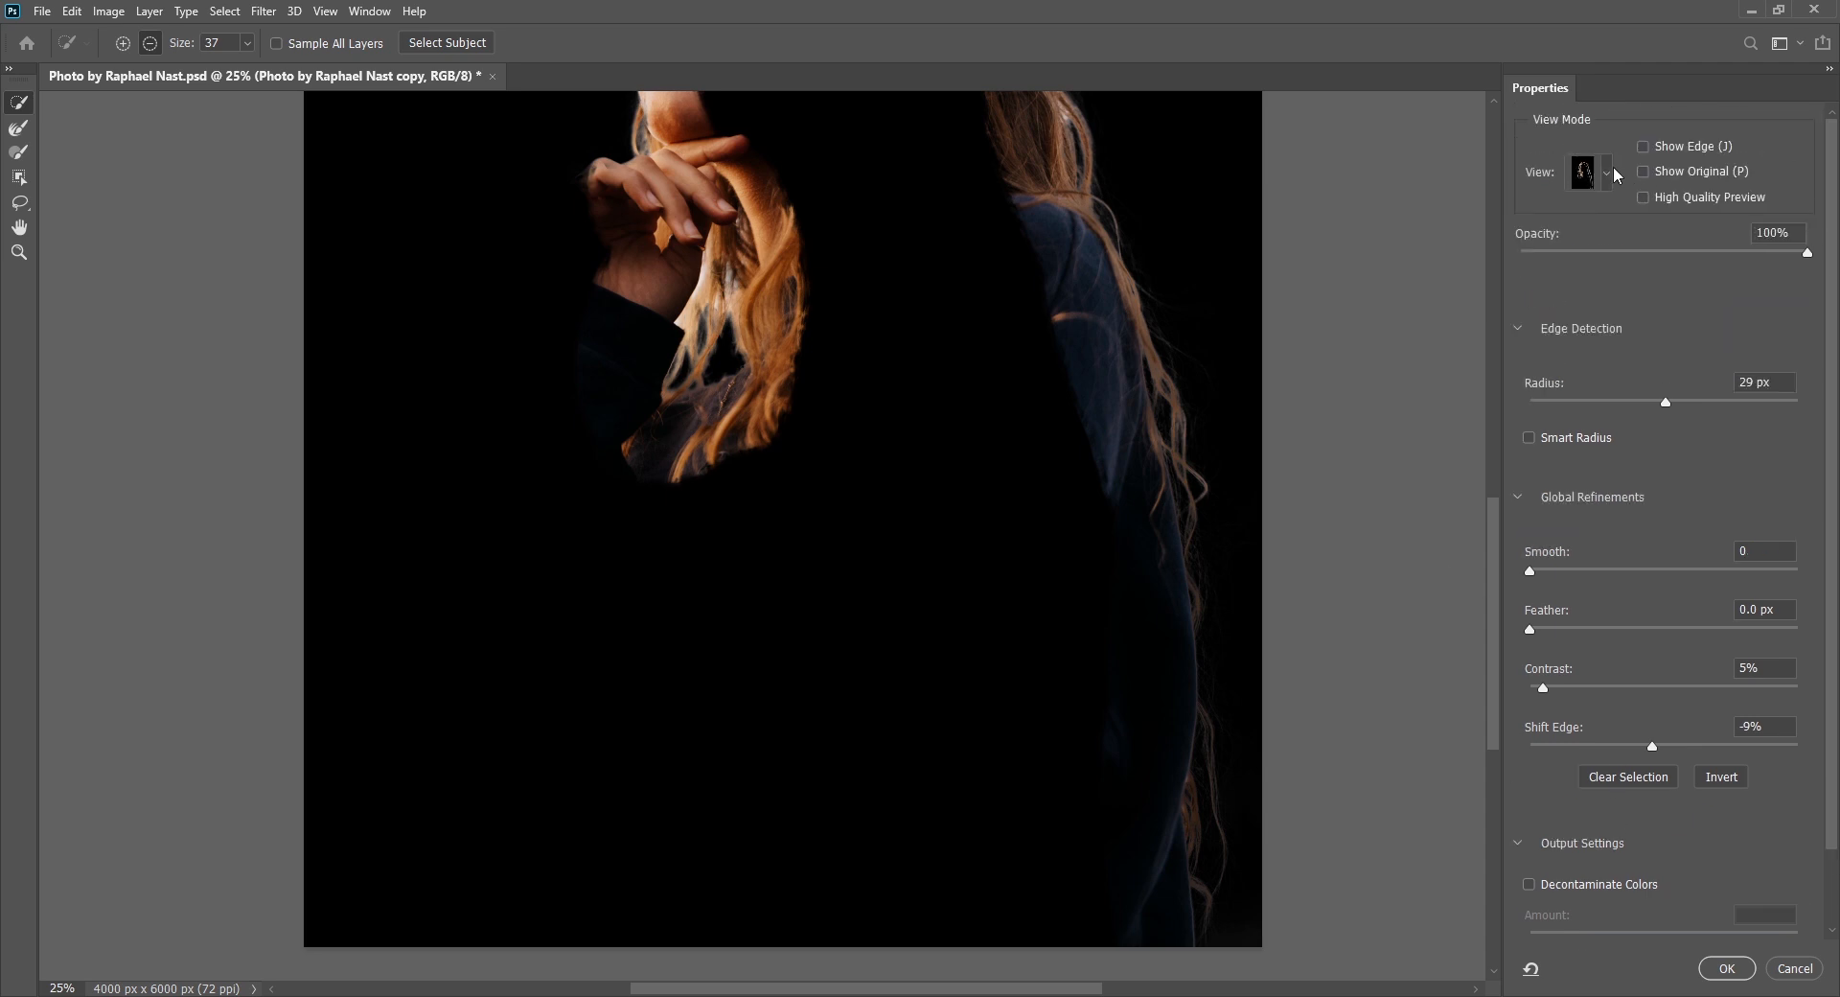
left_click(1615, 174)
left_click(1629, 366)
scroll(1833, 631, "down", 2)
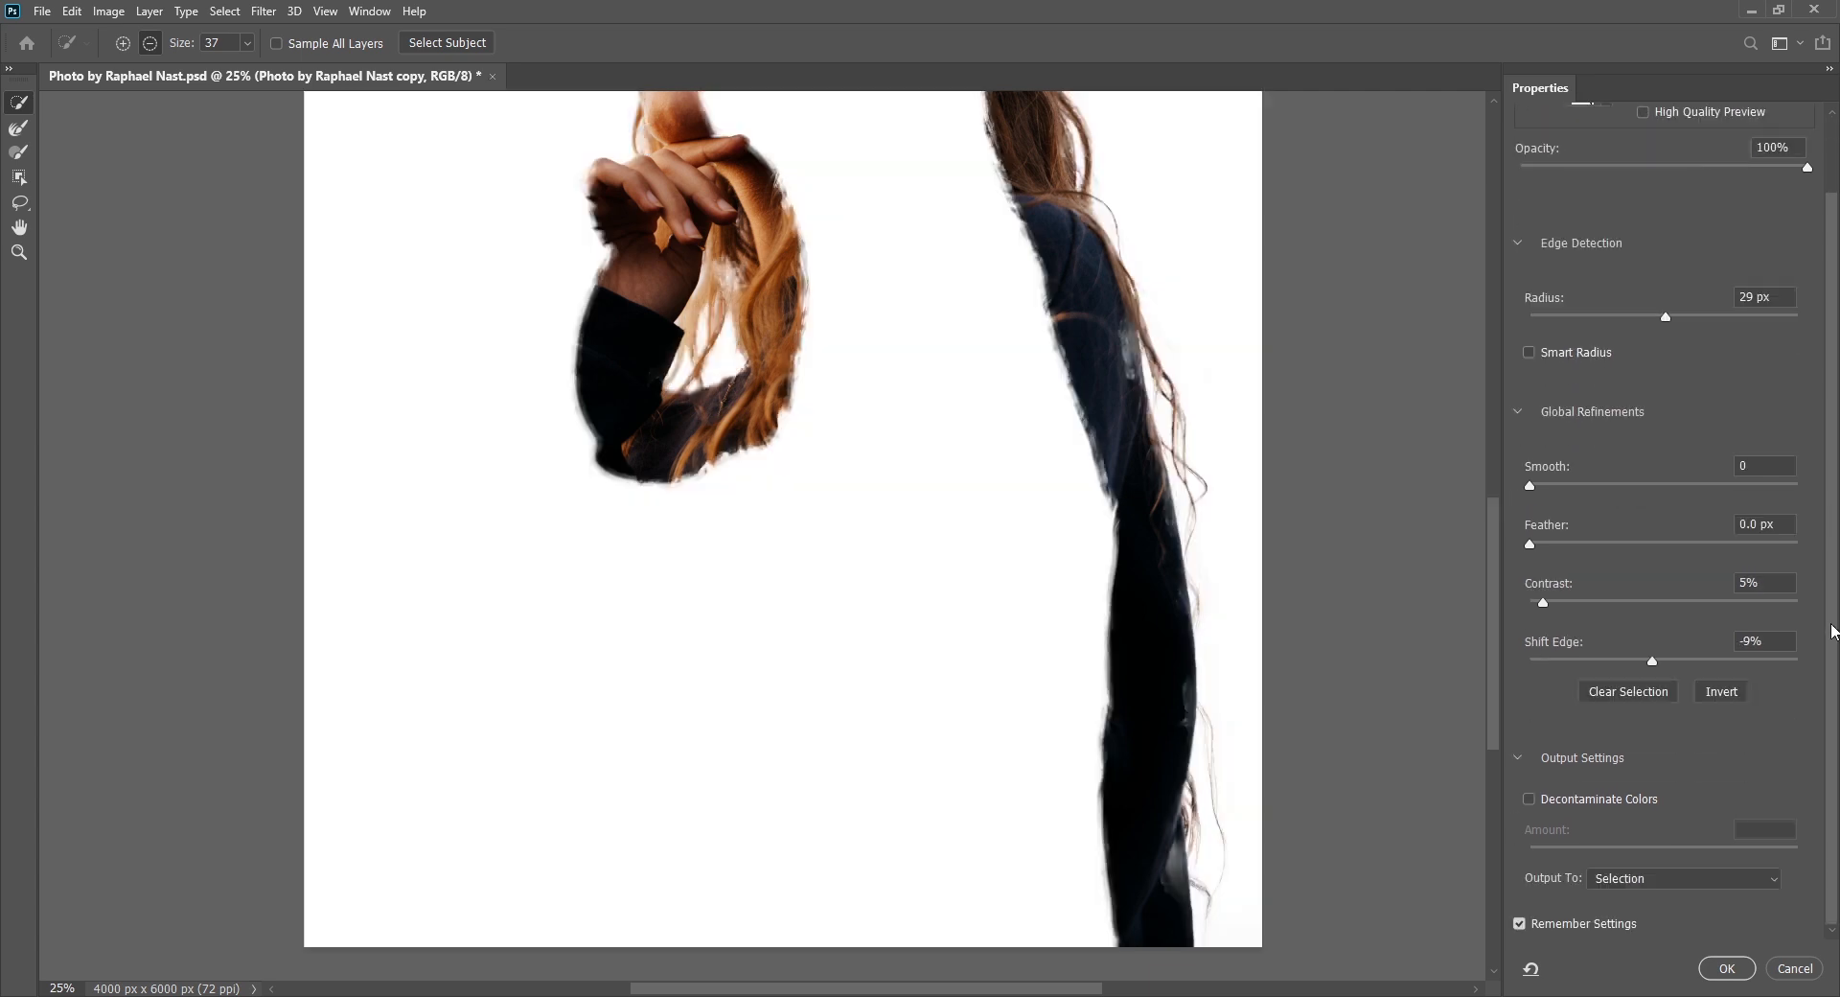
- Enable Decontaminate Colors with an Amount of 94% and review the output options it leaves available
left_click(1612, 801)
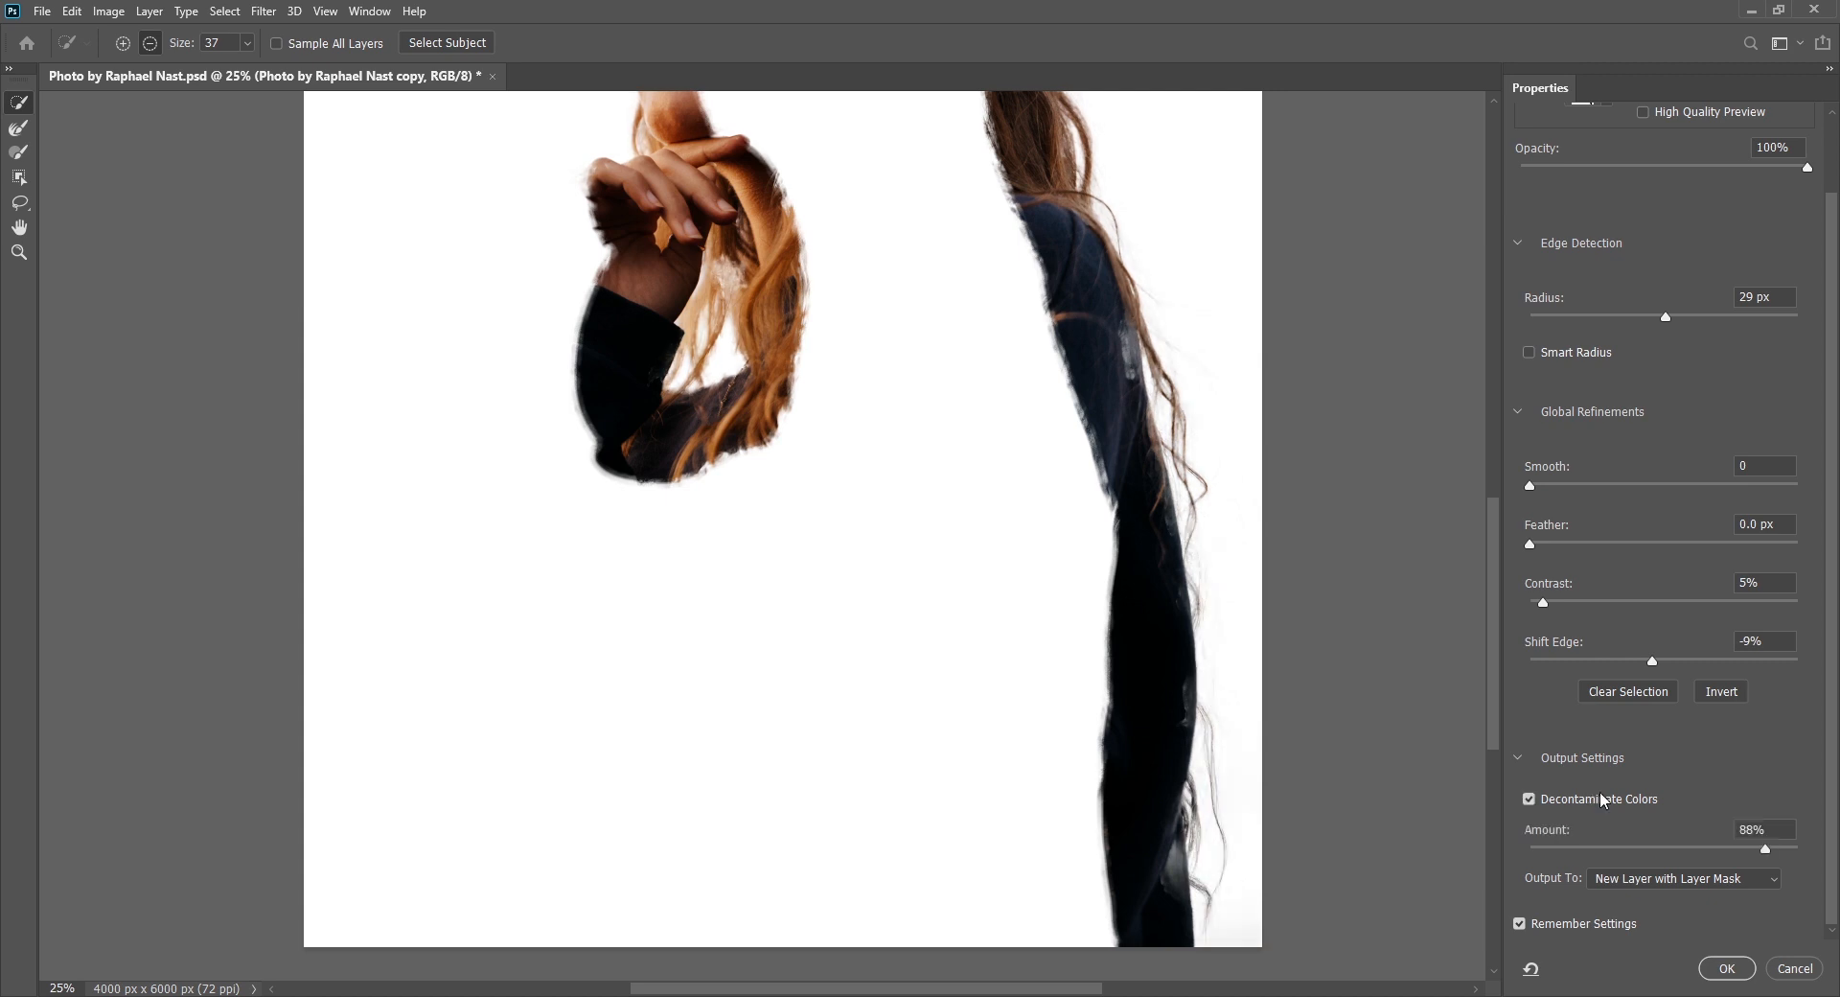
left_click_drag(1768, 851, 1779, 851)
left_click(1706, 878)
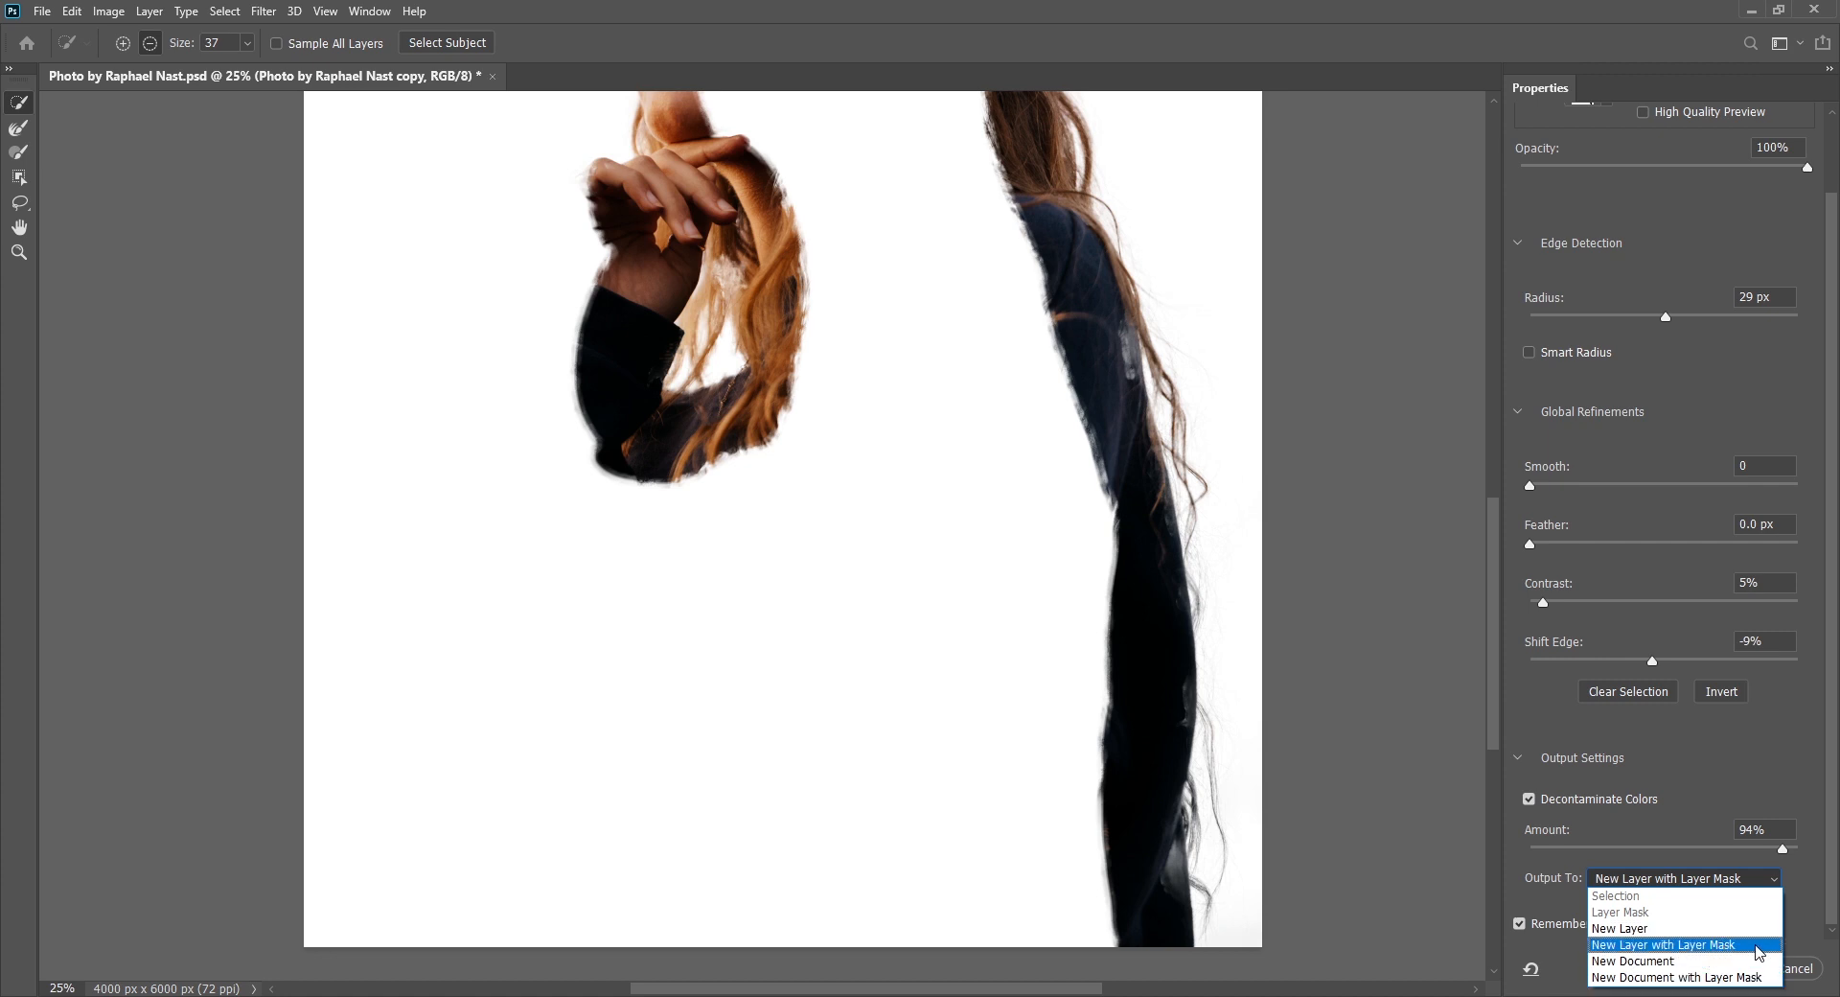
left_click(1667, 830)
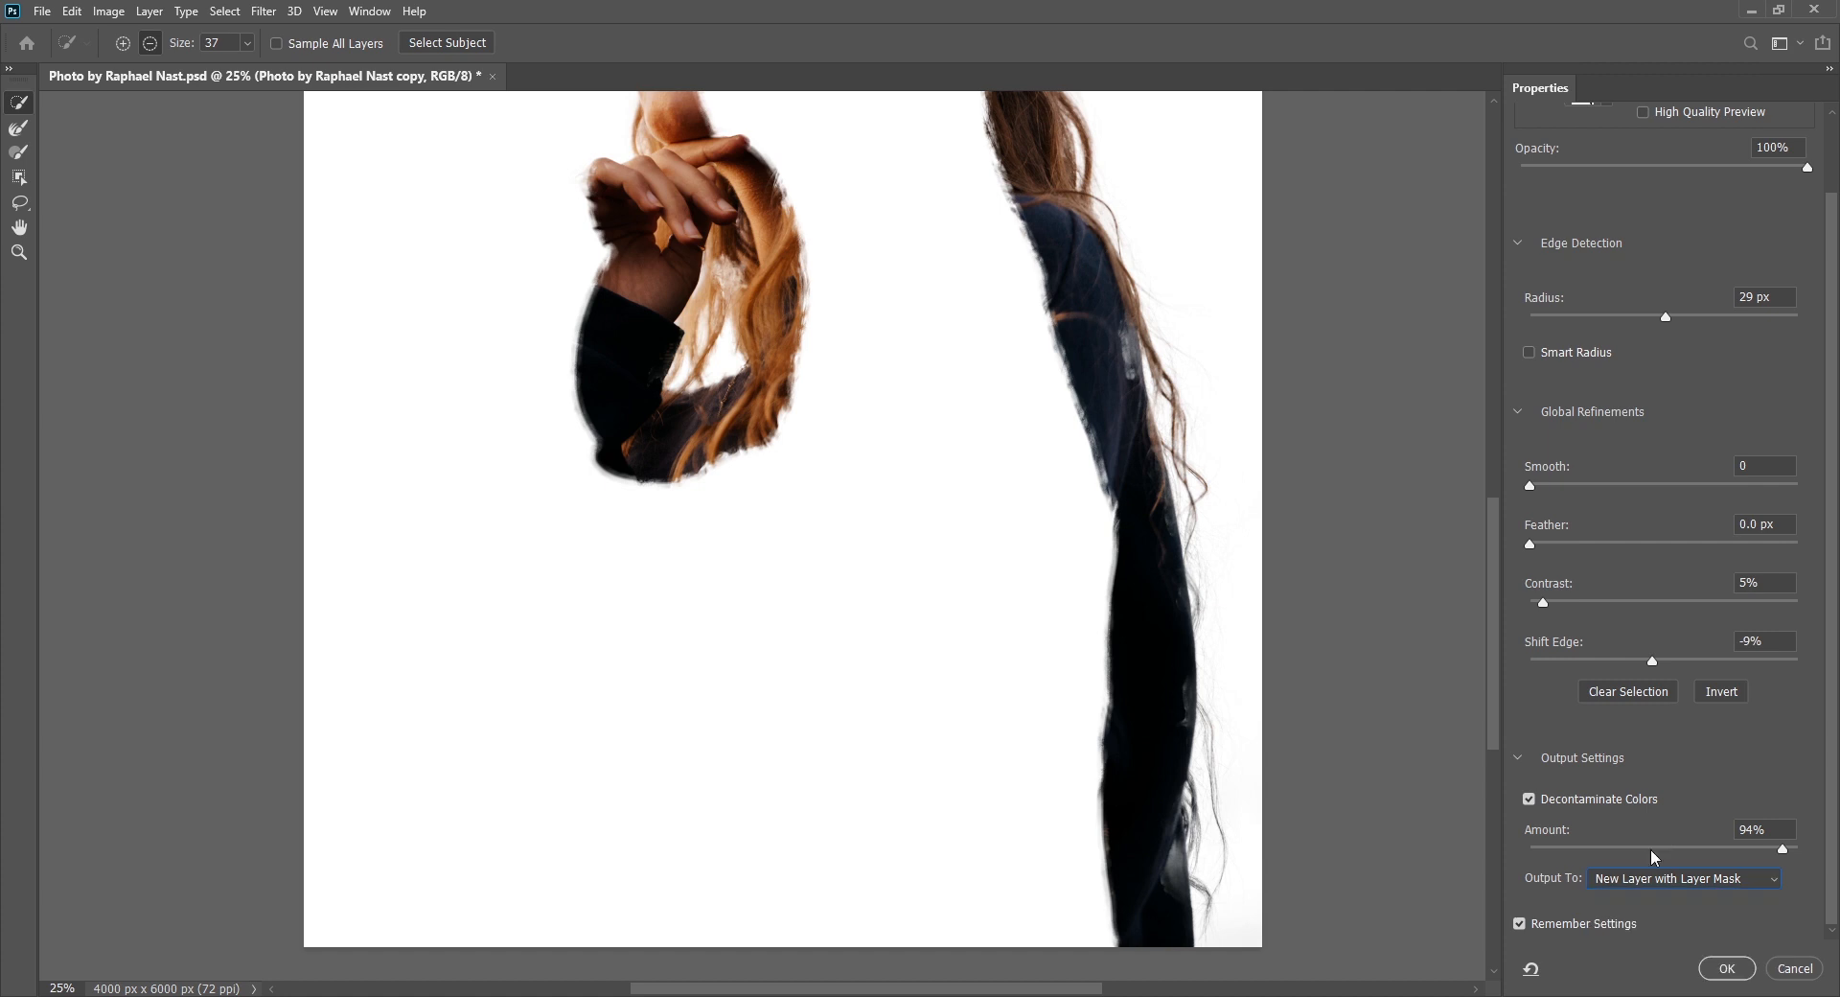
- Keep Remember Settings enabled, output to New Layer with Layer Mask, and apply the Select and Mask refinement
left_click(1585, 926)
left_click(1585, 925)
left_click(1723, 884)
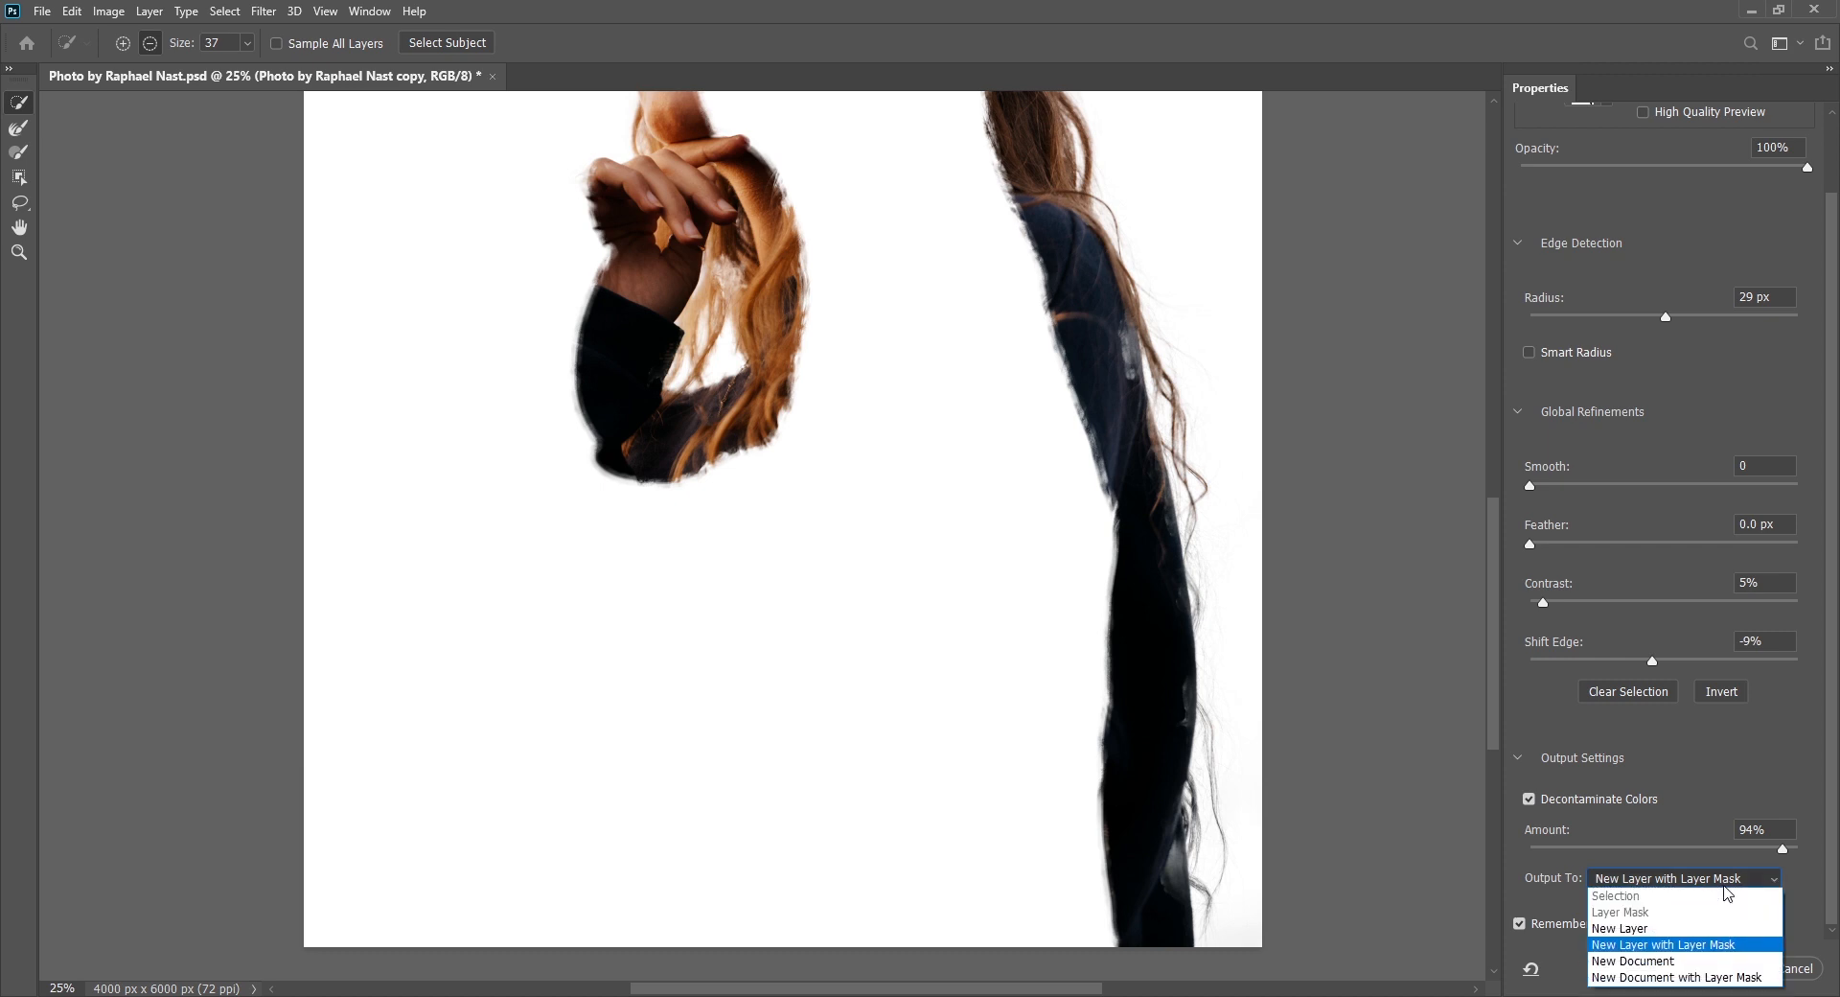
left_click(1722, 945)
left_click(1726, 967)
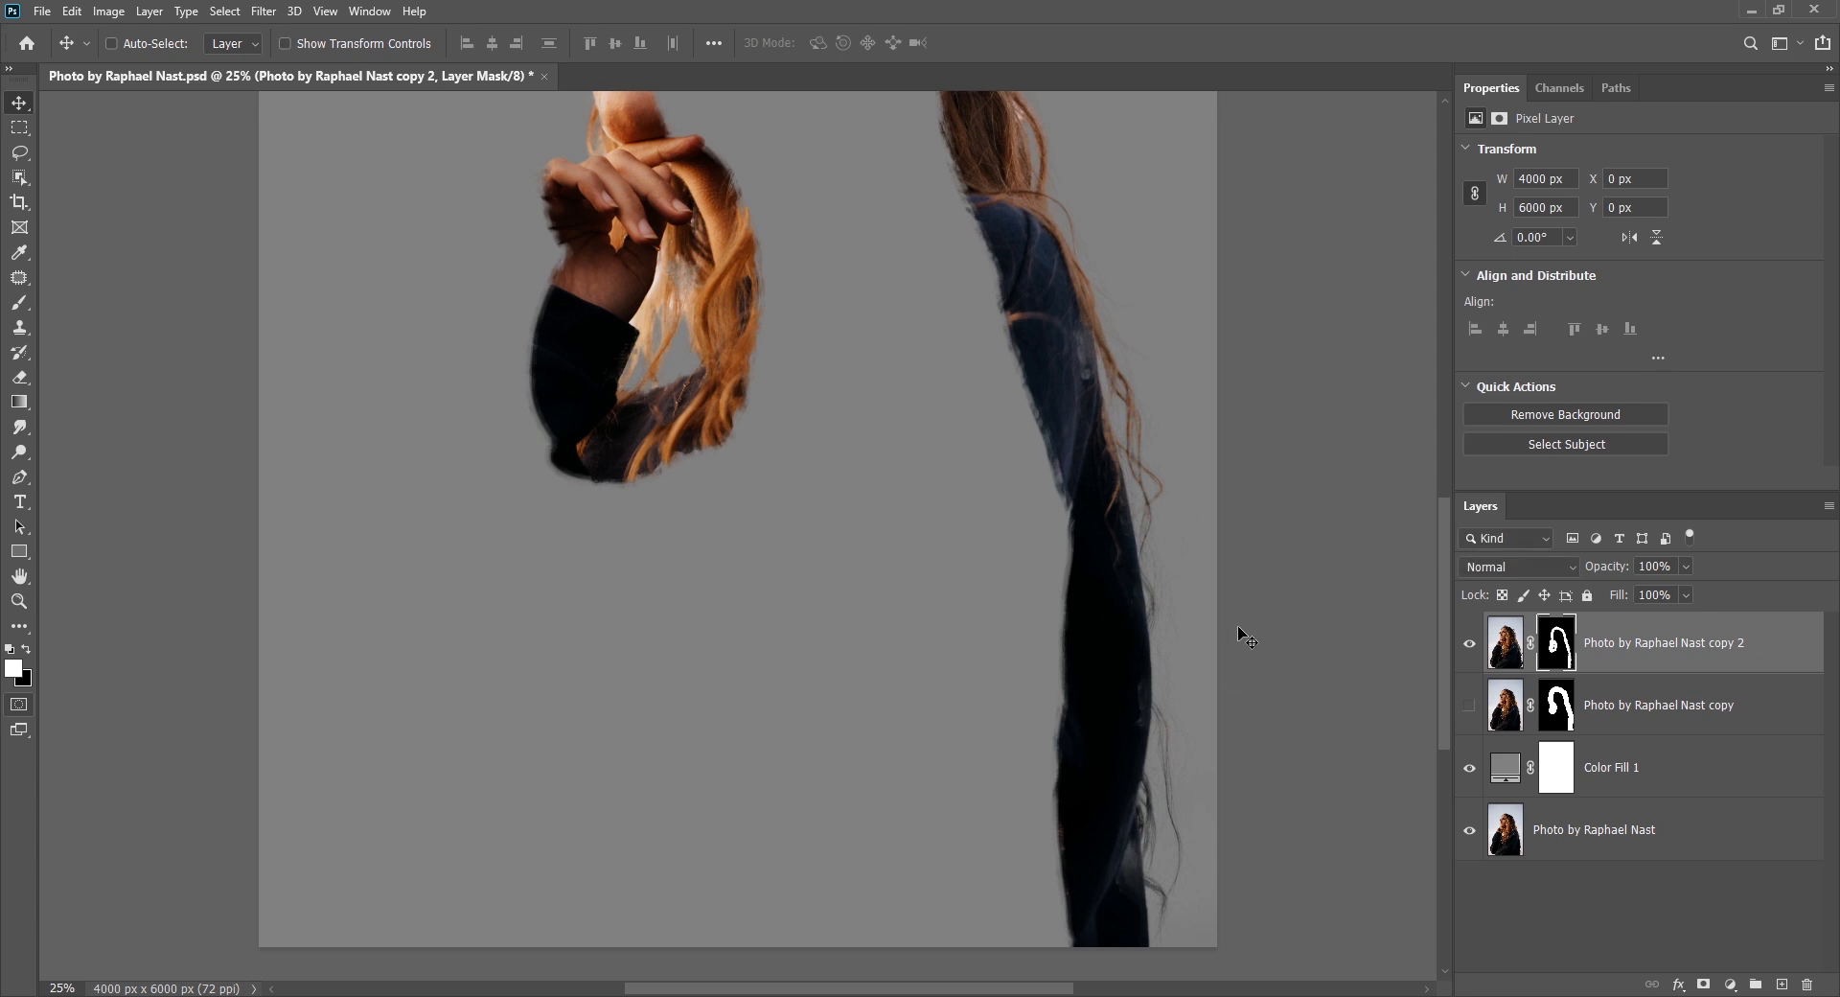
- Toggle the new top layer's mask off and on to examine the decontaminated pixels along the hair, face and arm edges
key("ctrl+0")
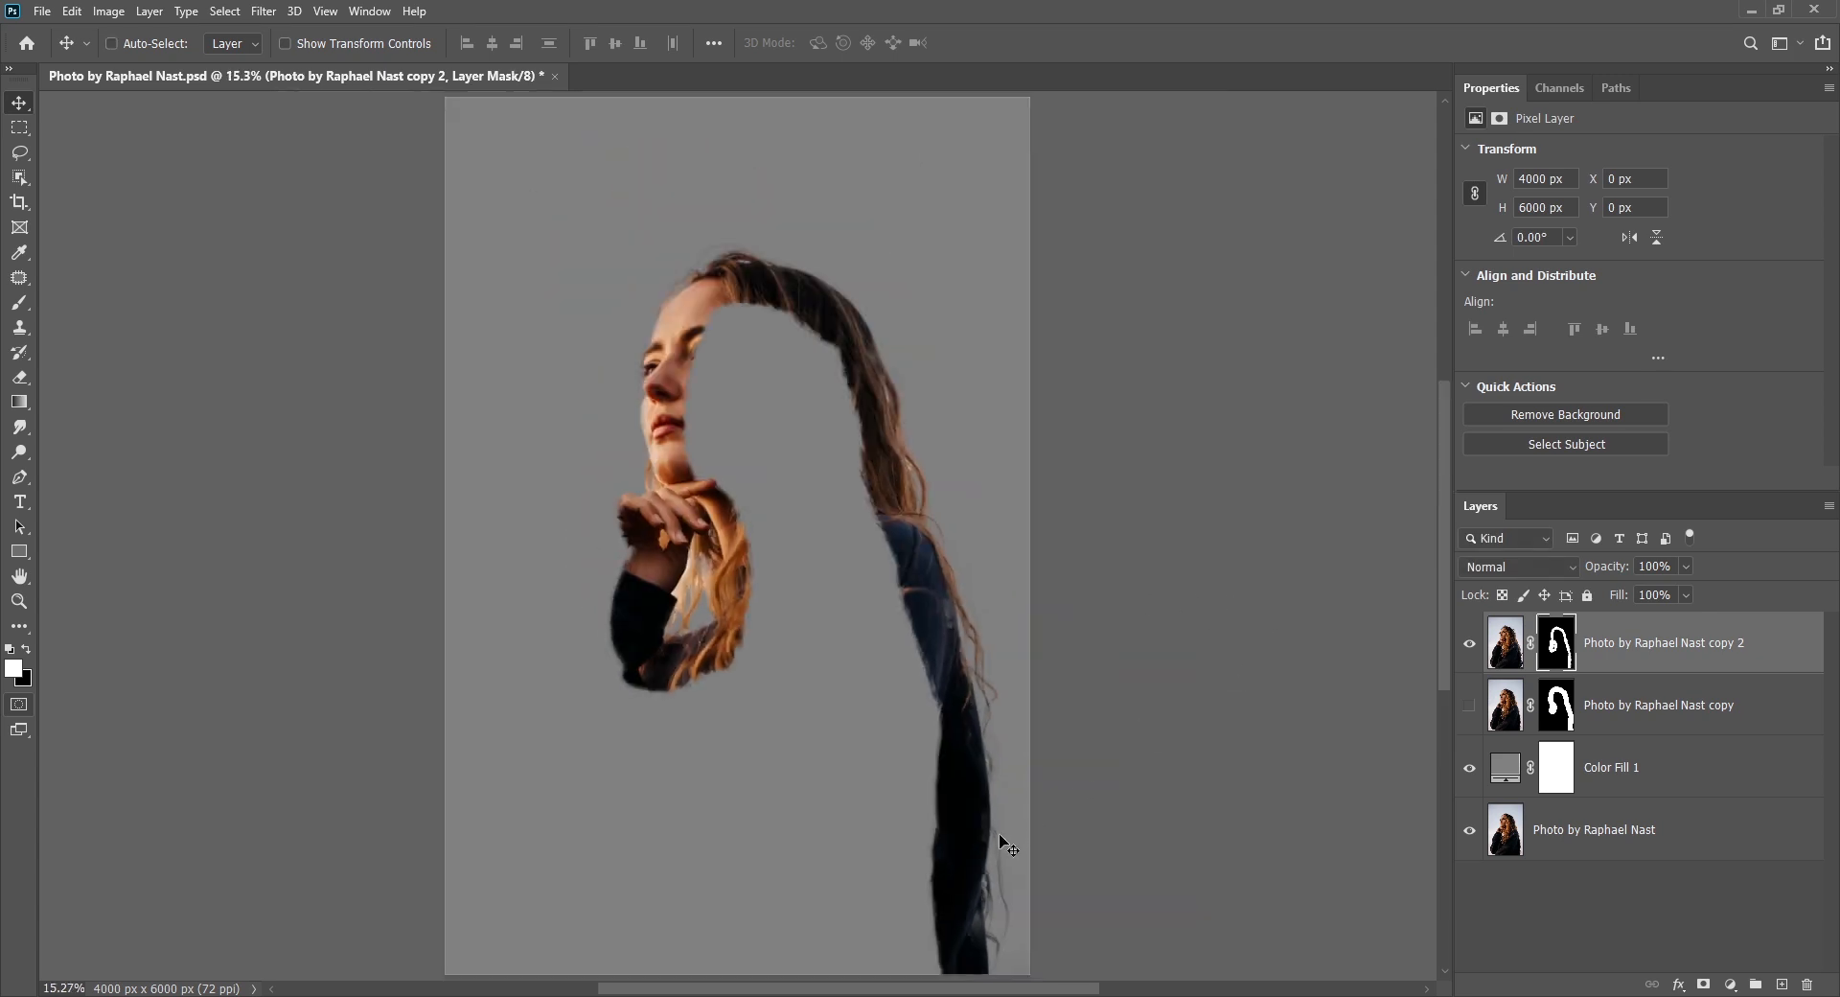
scroll(987, 889, "up", 4)
left_click(1556, 645)
left_click(1556, 646, "shift")
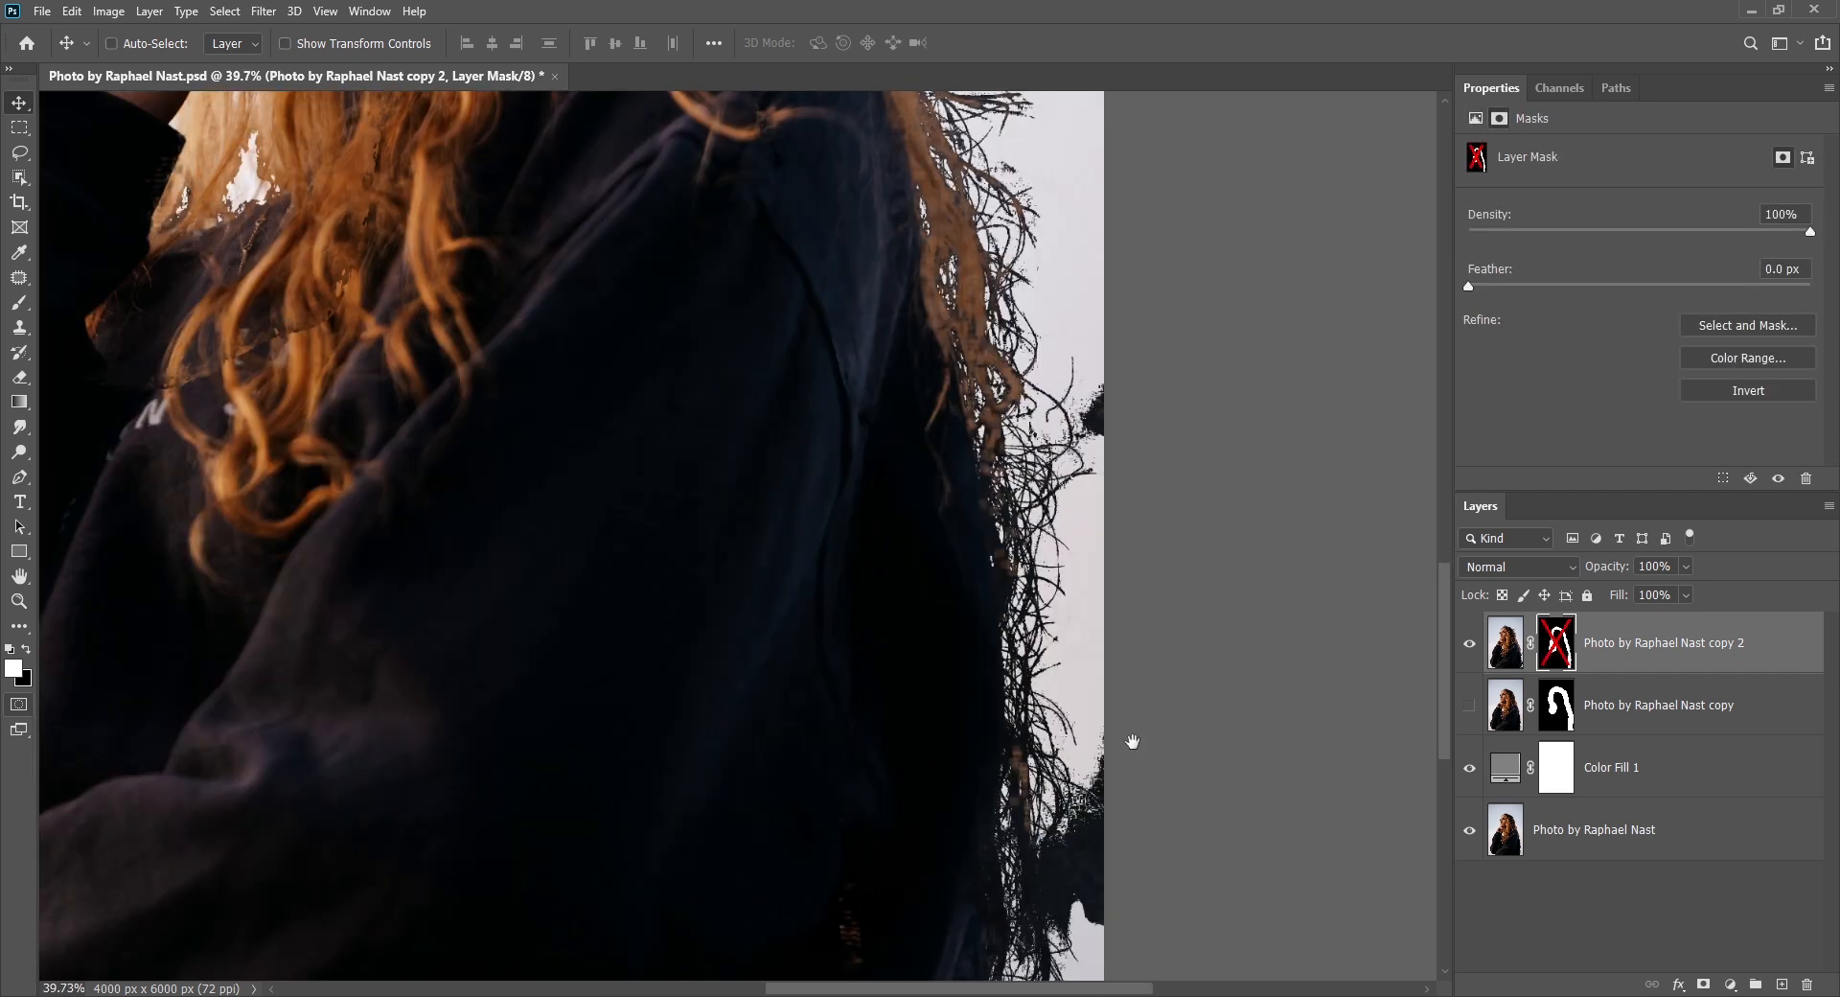
scroll(1036, 725, "up", 5)
scroll(907, 435, "up", 5)
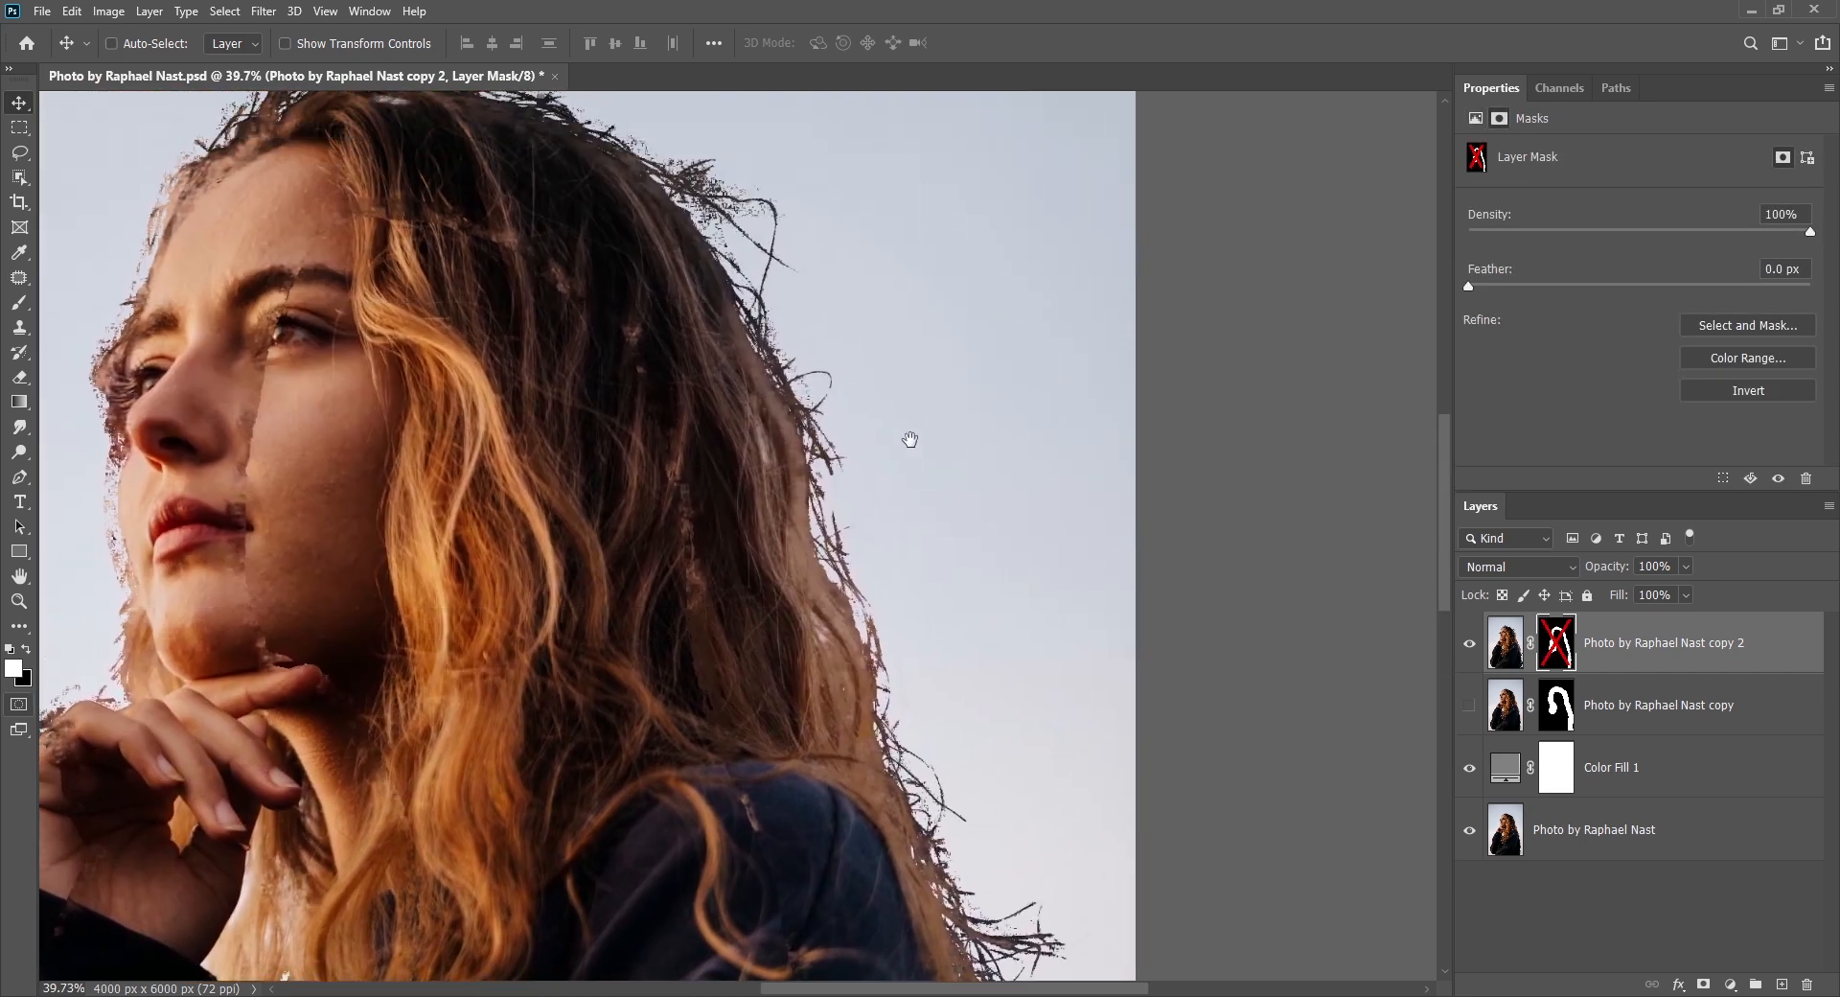
scroll(729, 412, "left", 3)
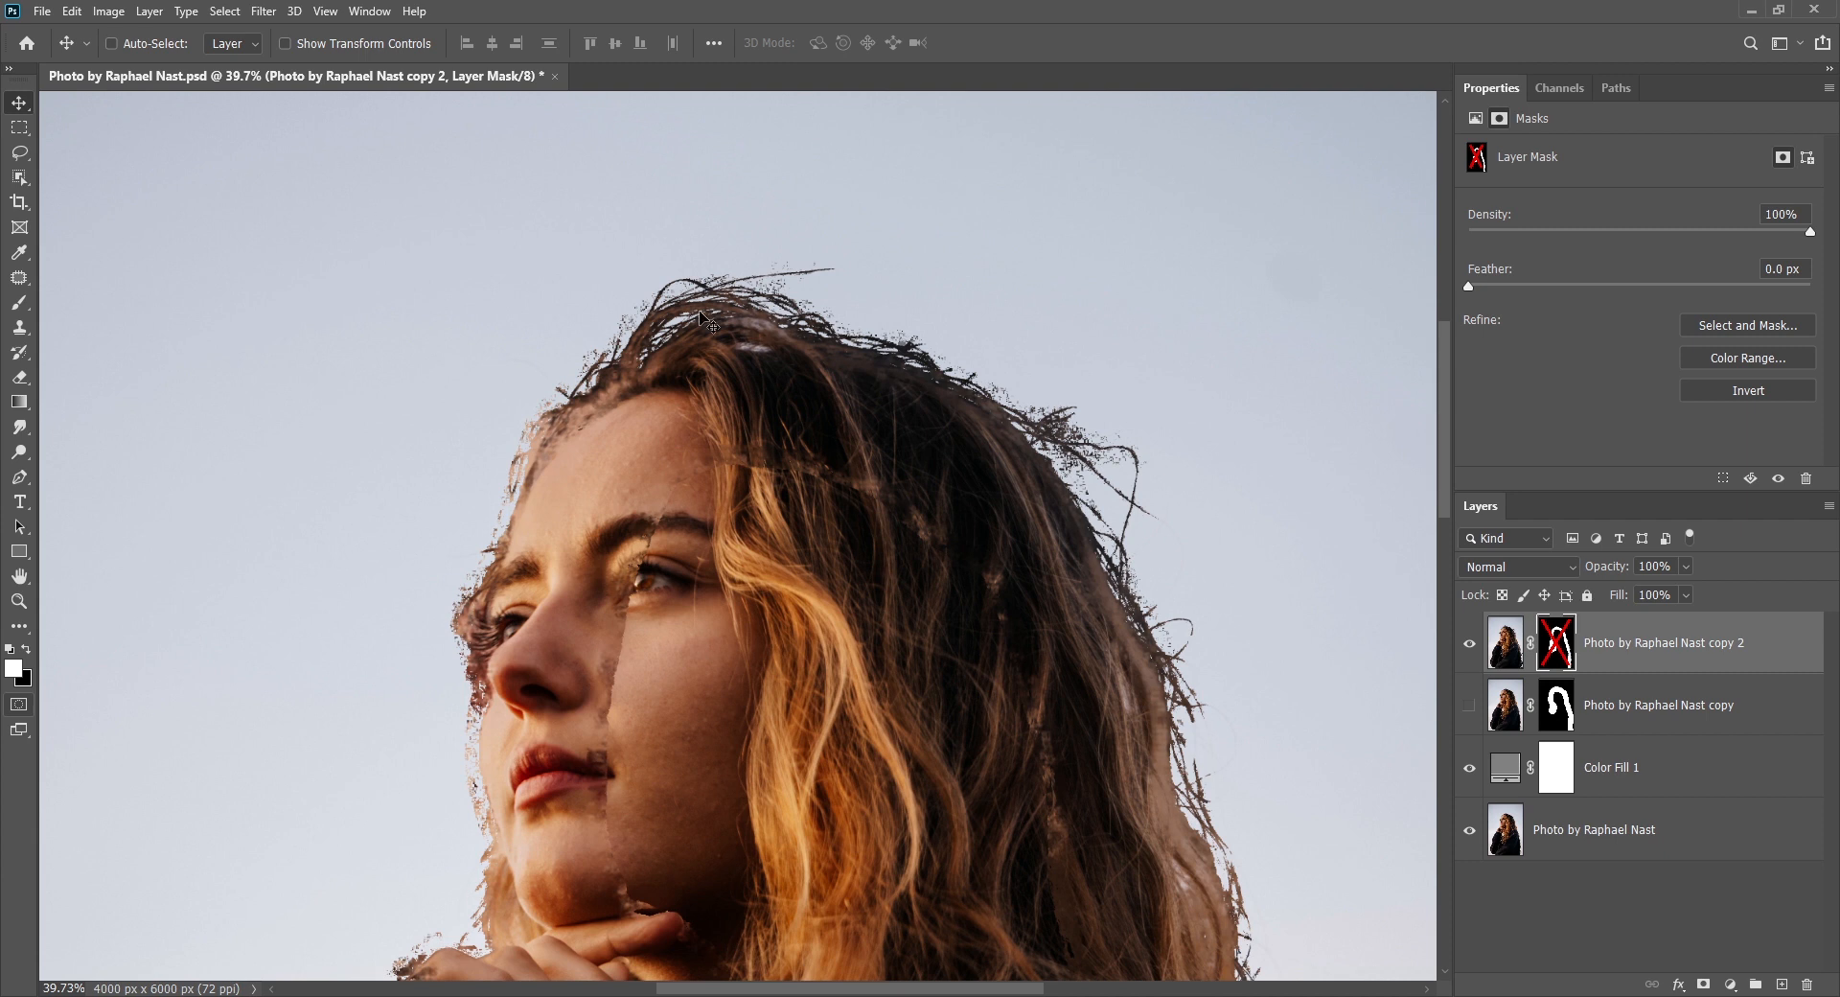
left_click(1556, 650, "shift")
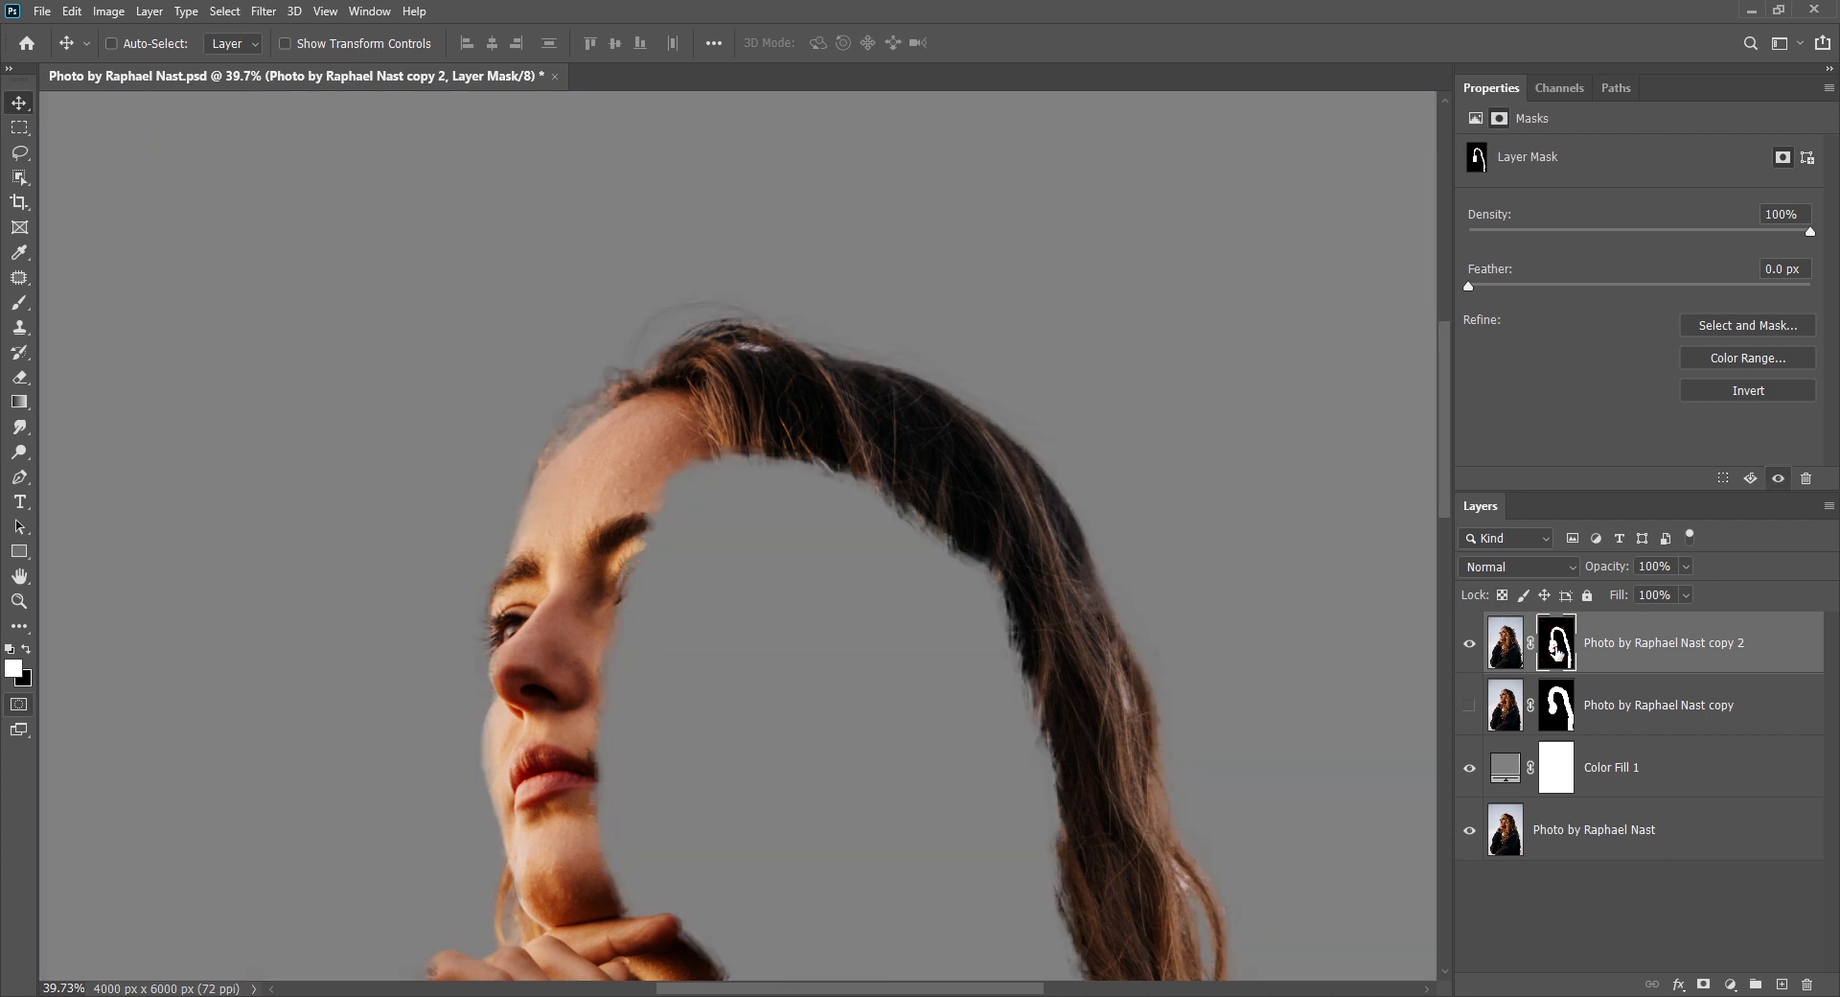
scroll(990, 432, "down", 2)
scroll(990, 431, "down", 1)
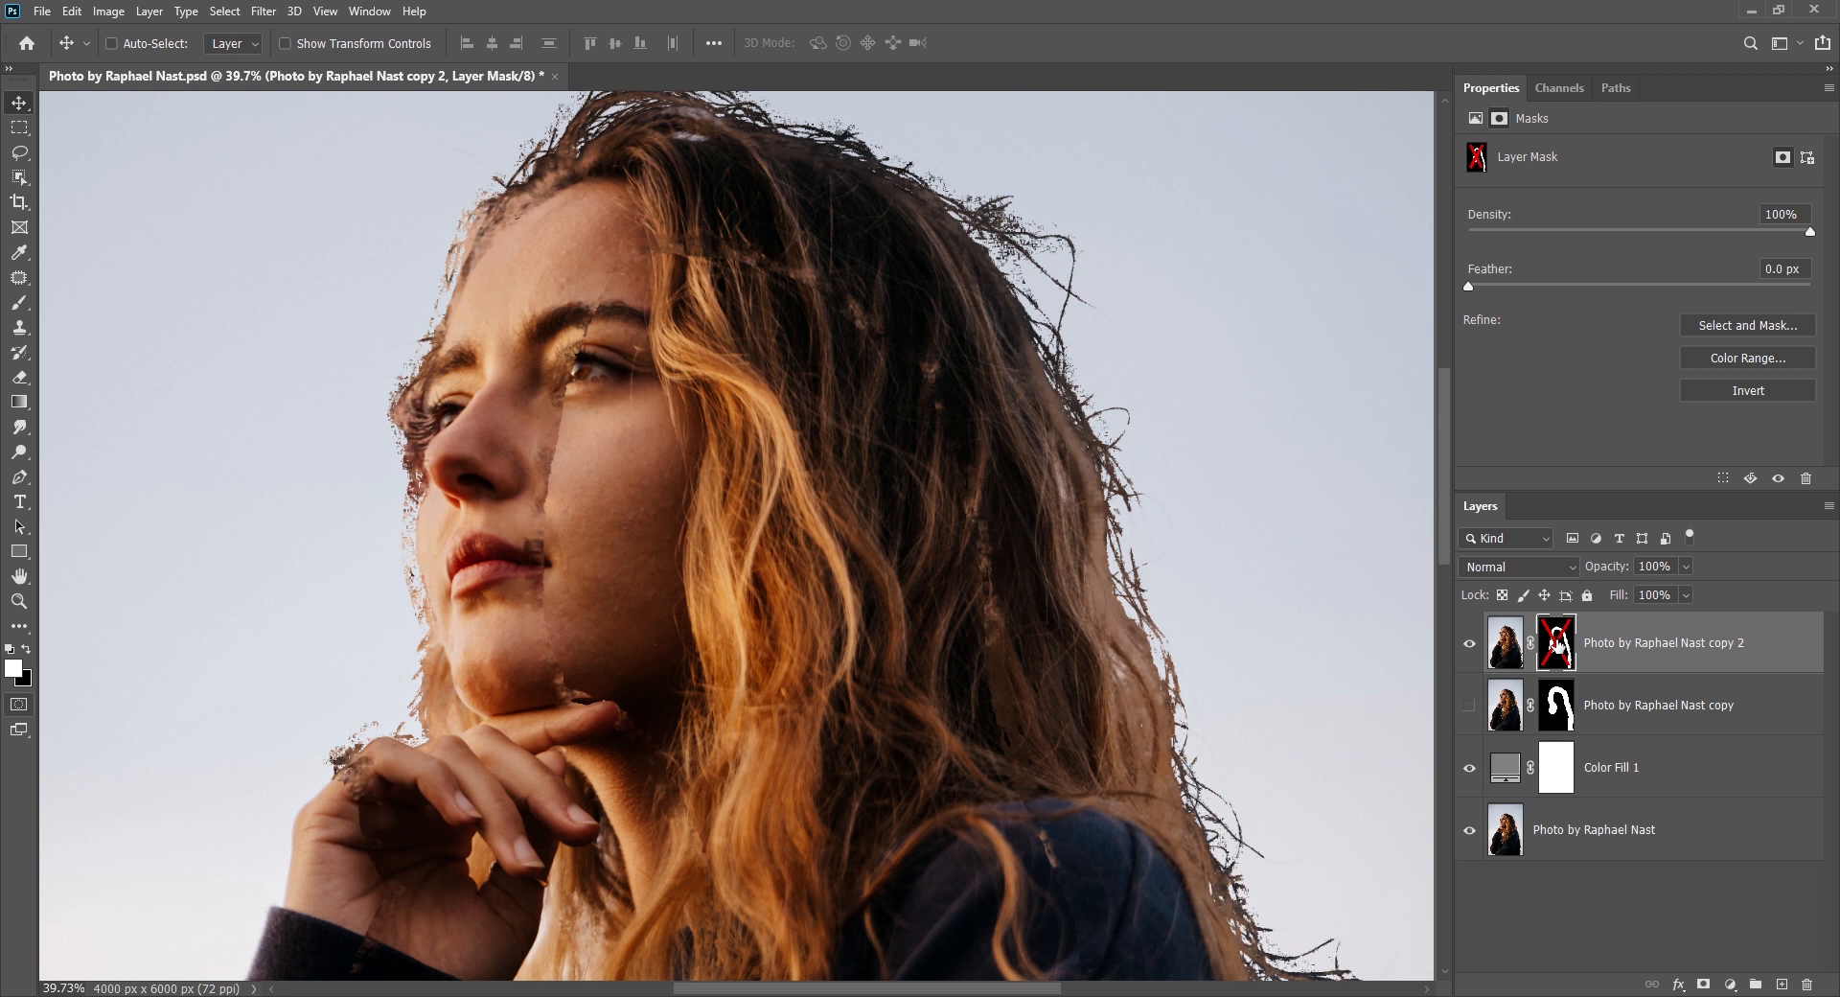
left_click(1557, 648, "shift")
scroll(850, 657, "down", 3)
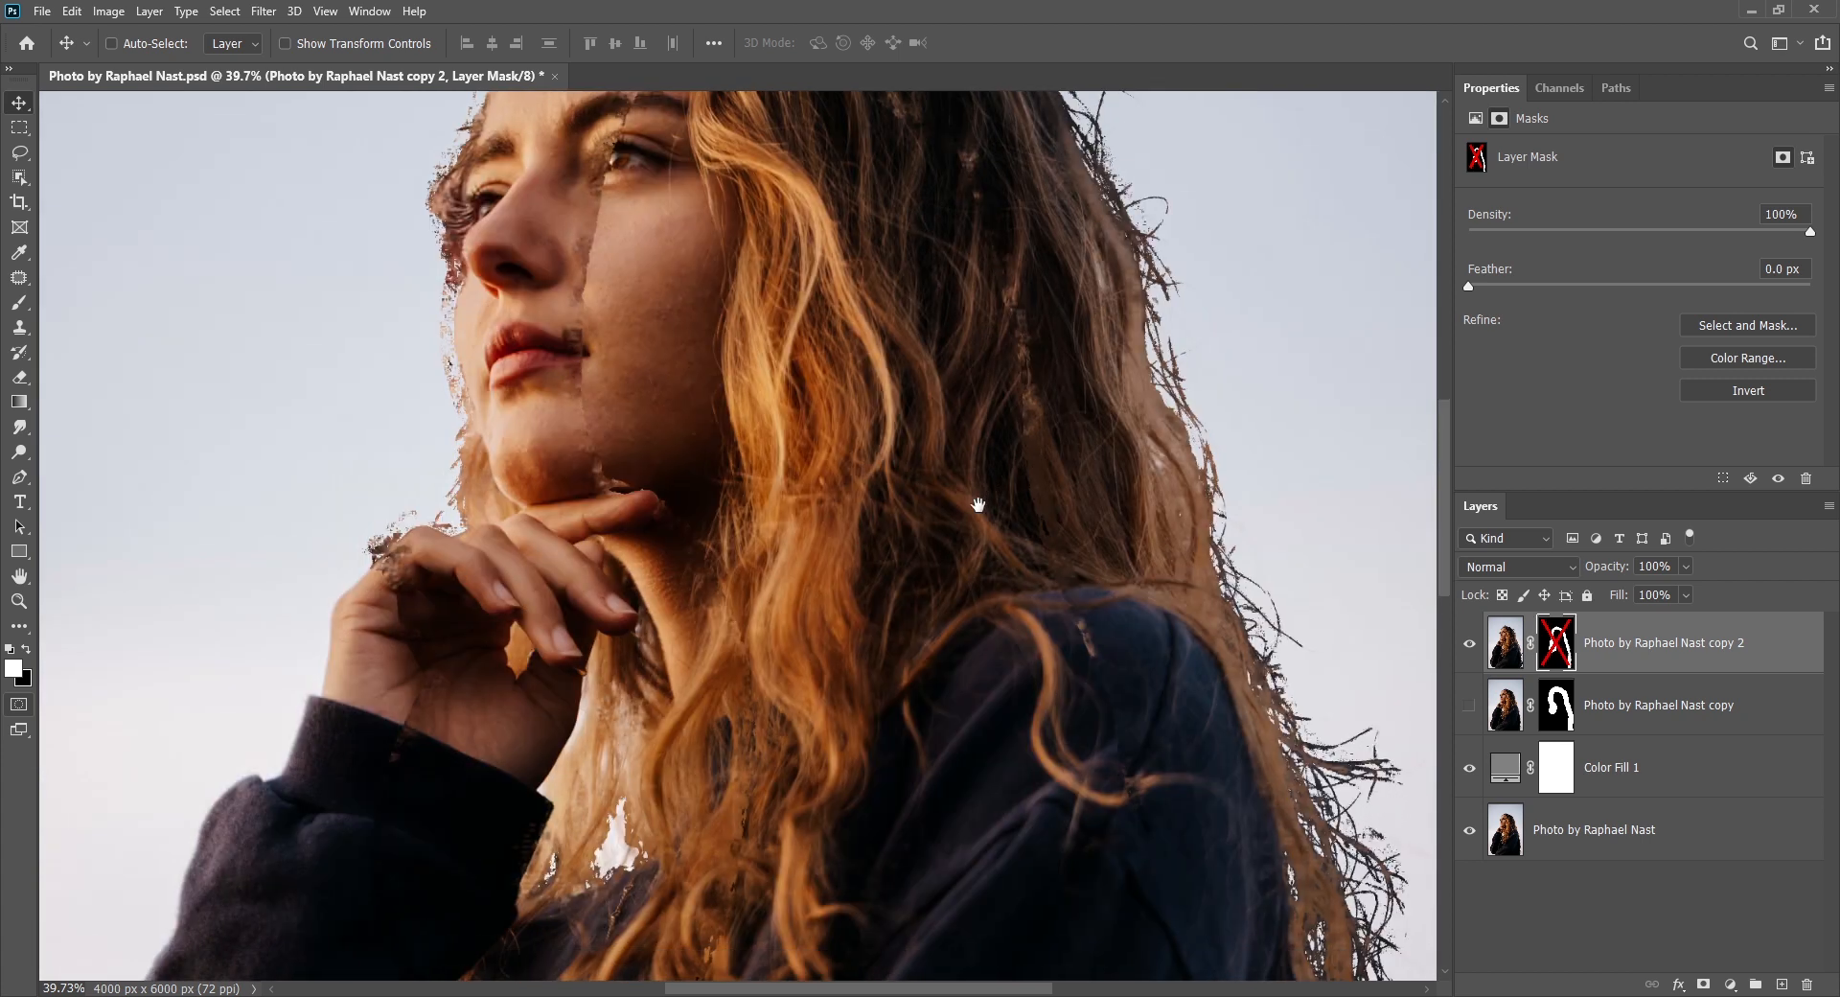
left_click(1556, 646, "shift")
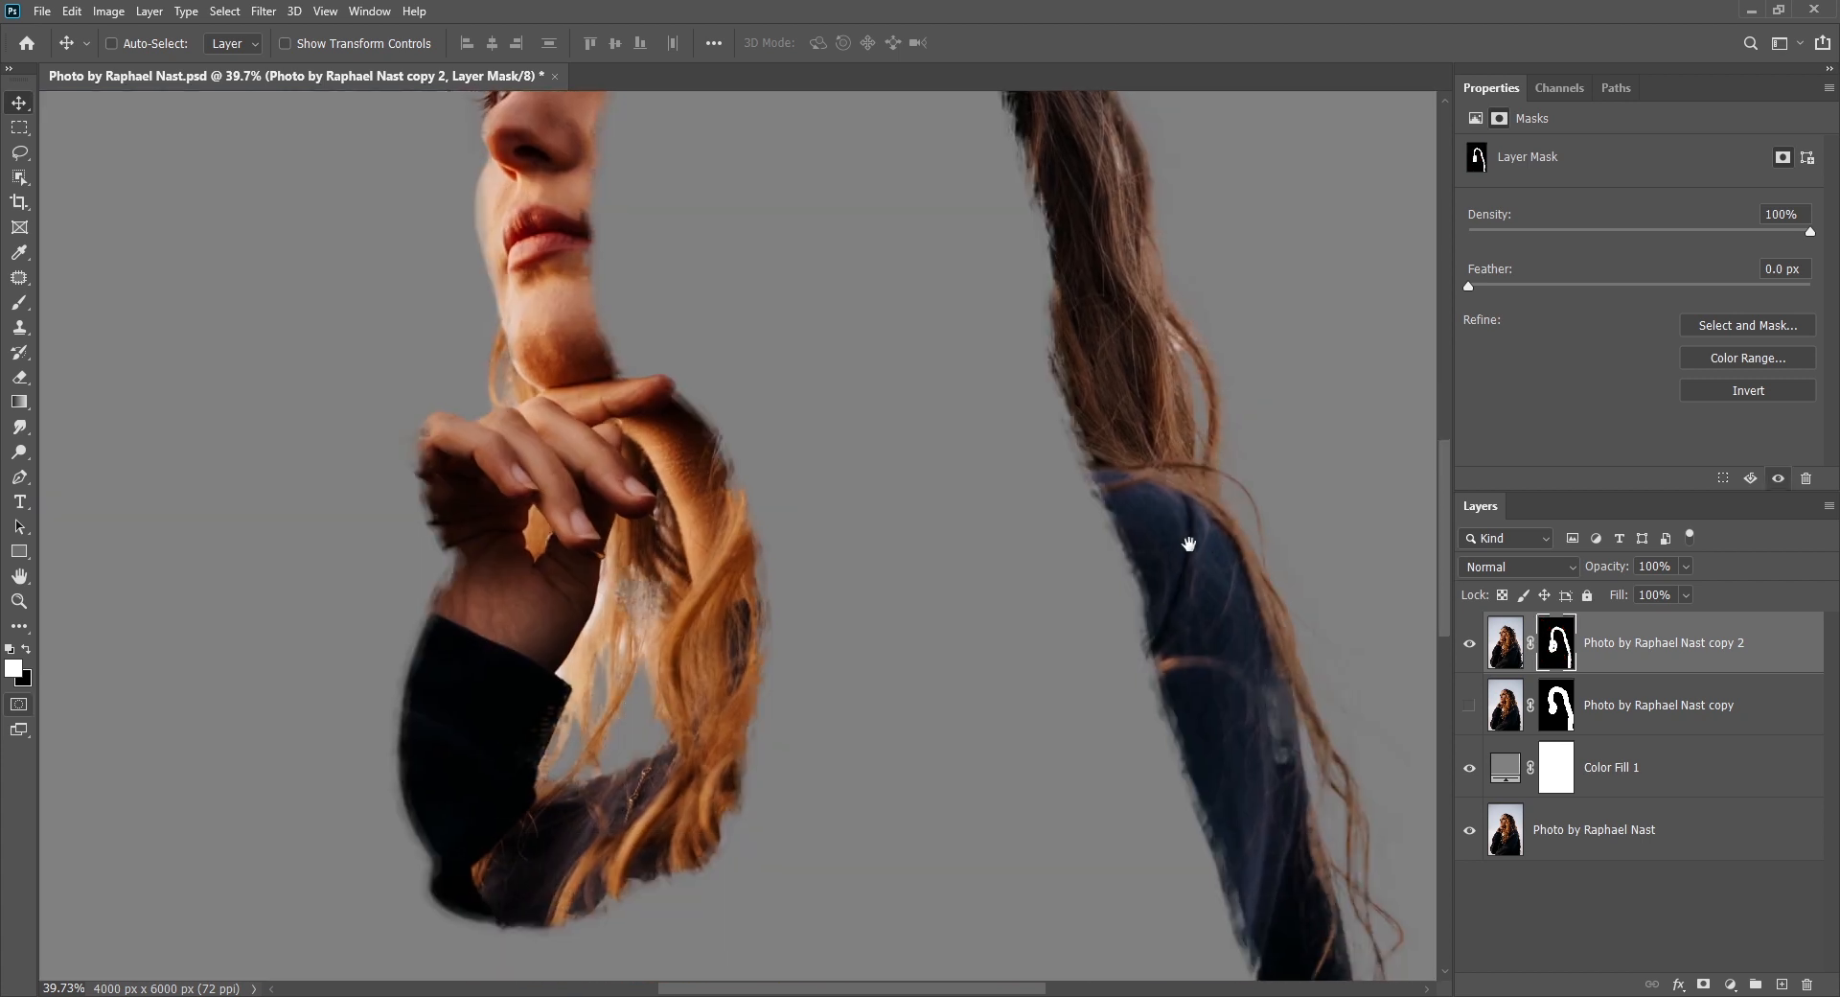
scroll(1064, 550, "right", 4)
scroll(1064, 537, "down", 4)
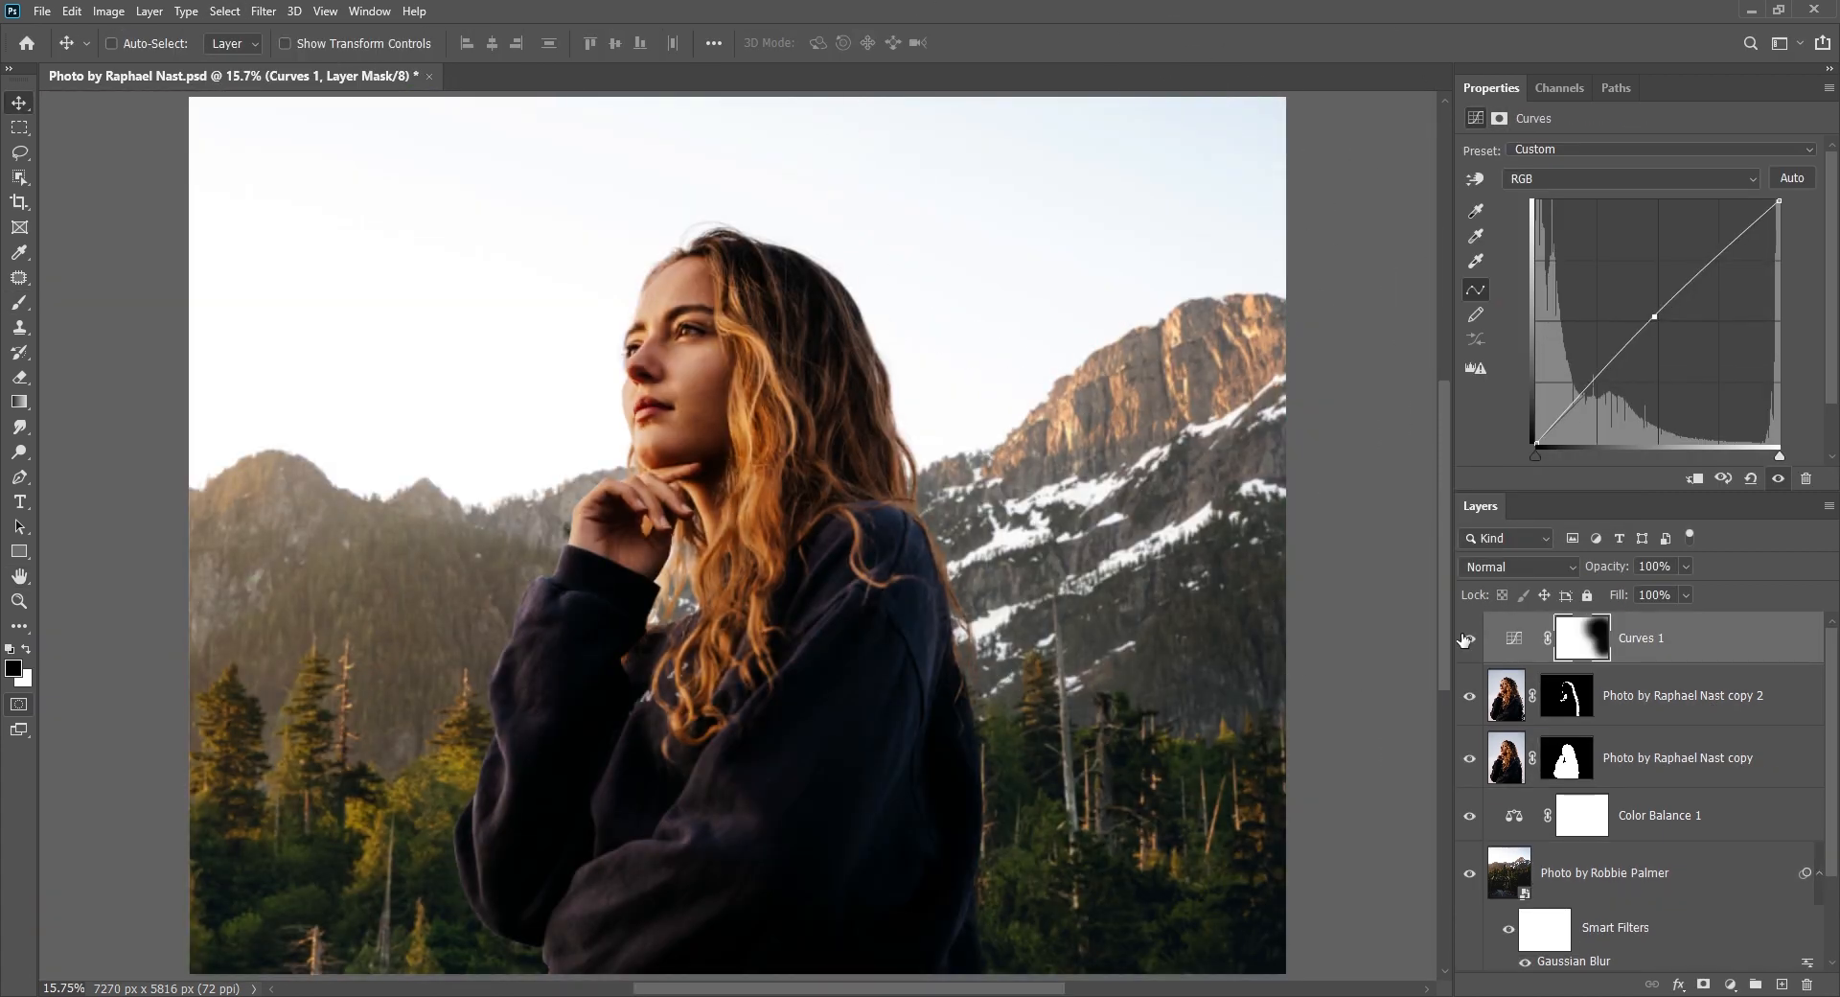
- Toggle the Curves 1 adjustment's visibility to compare its effect on the mountain composite
left_click(1468, 639)
left_click(1468, 638)
left_click(1679, 686)
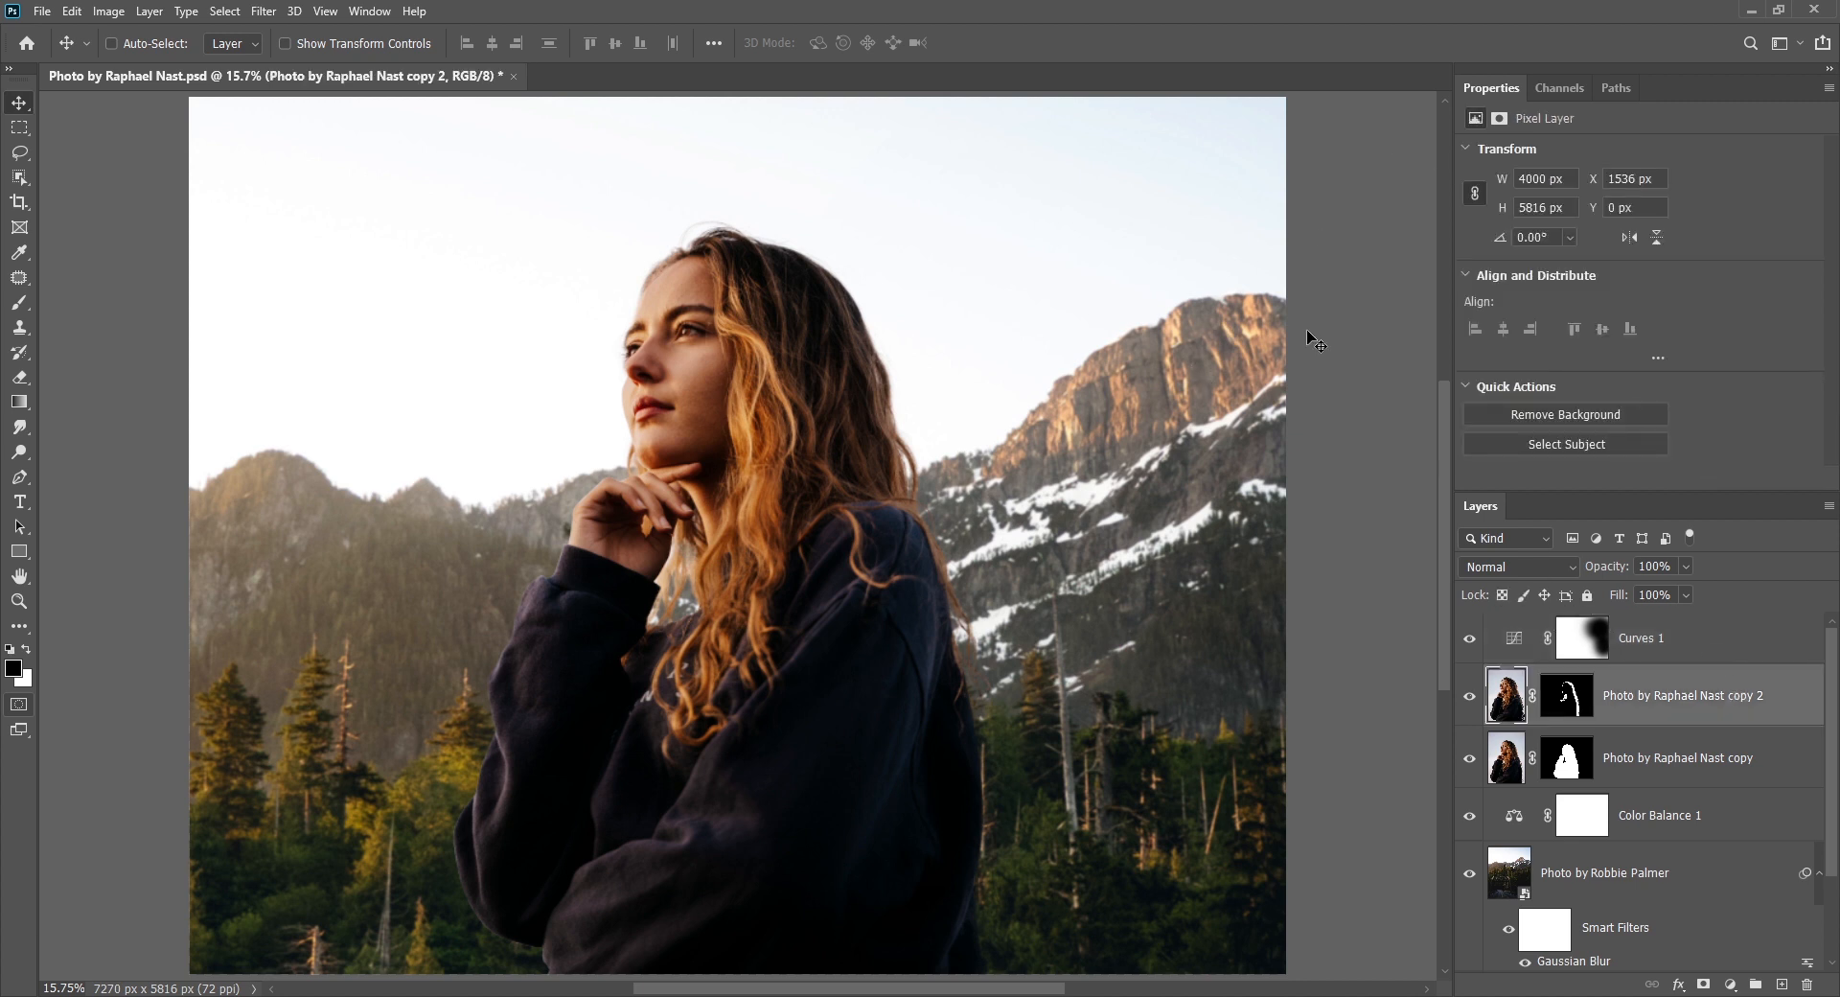
- Add a Curves adjustment above the mountain background photo and move its black point slightly inward to deepen the shadows
left_click(1685, 872)
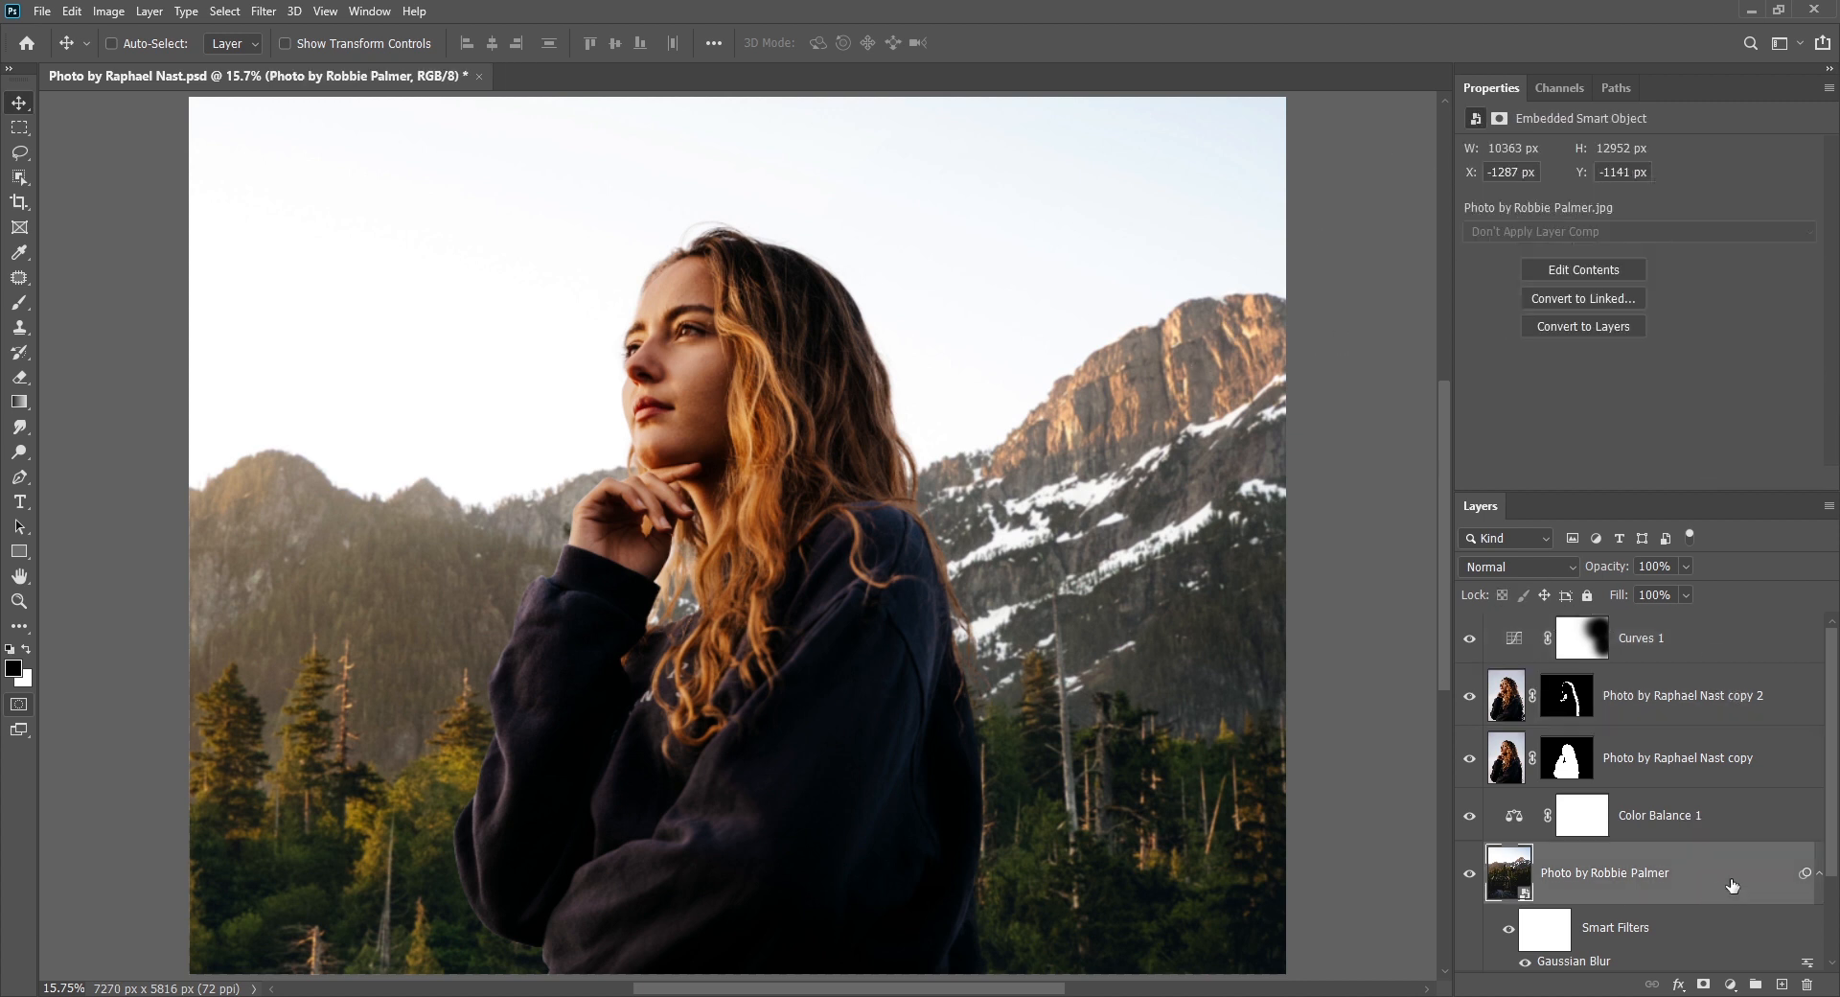
left_click(1730, 984)
left_click(1710, 739)
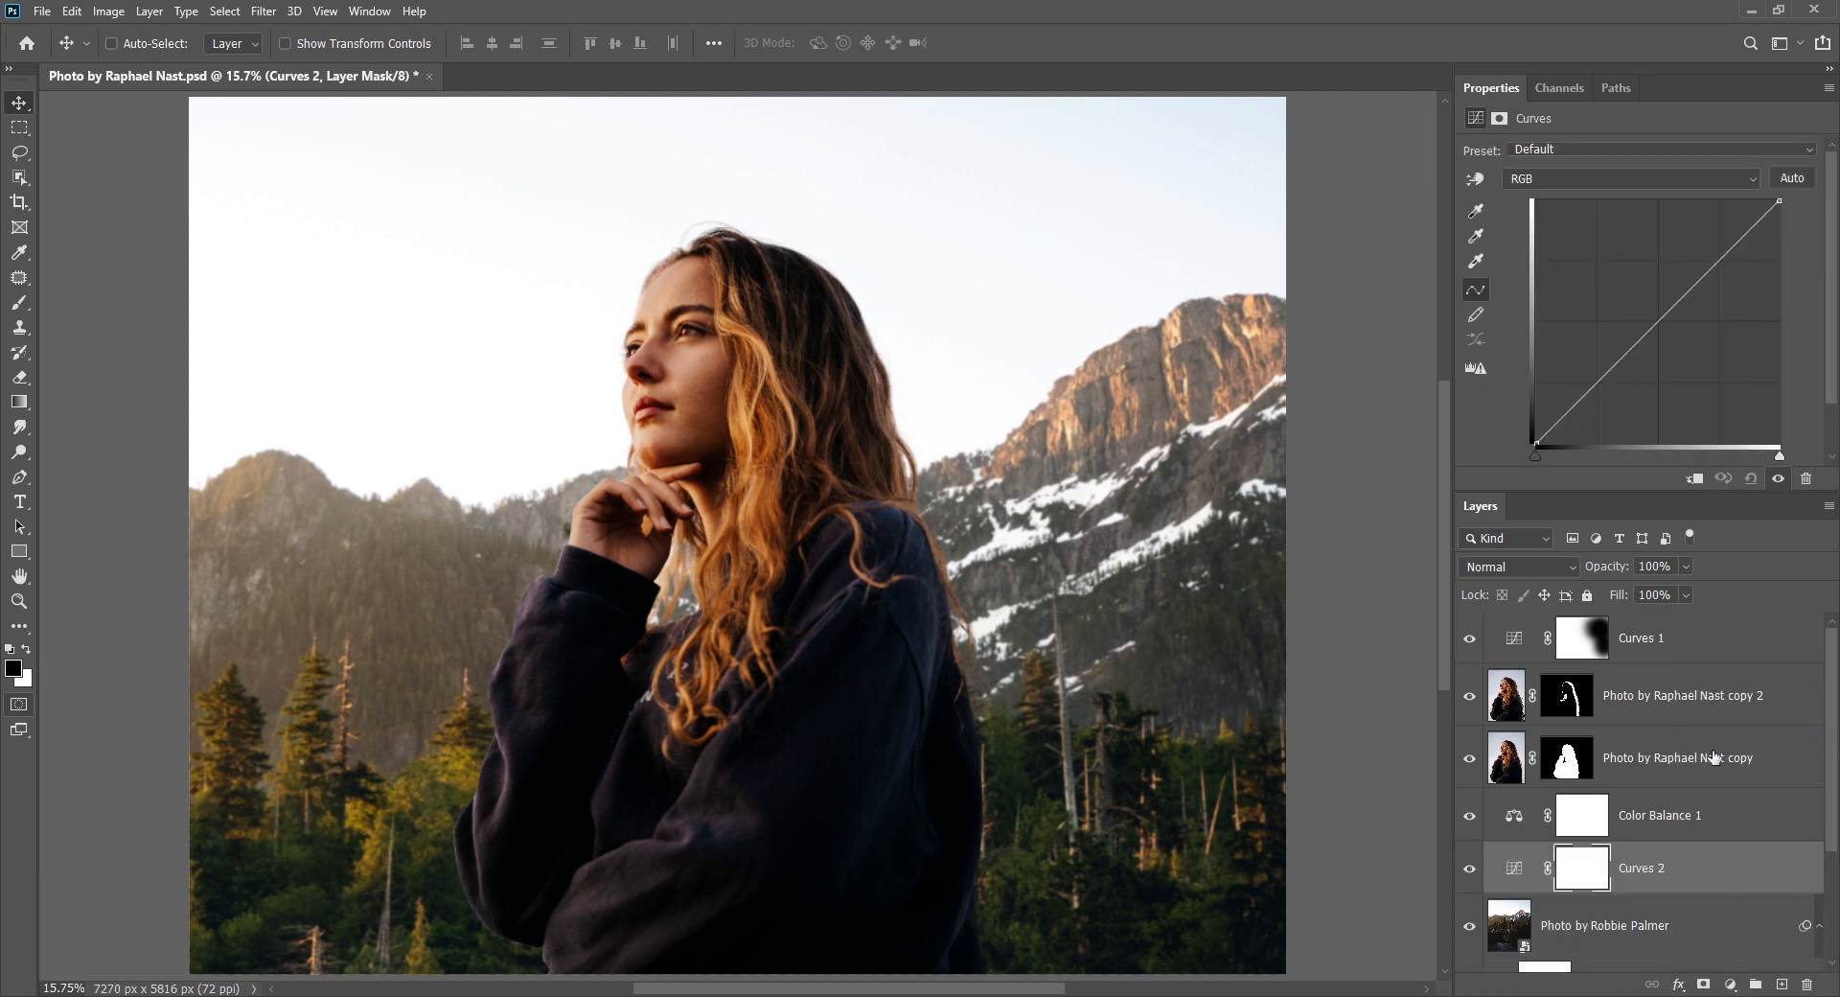
left_click_drag(1537, 442, 1550, 440)
key("ctrl")
key("ctrl+minus")
- Isolate the original portrait layer, then restore all layers to compare it with the finished composite
scroll(1629, 748, "down", 3)
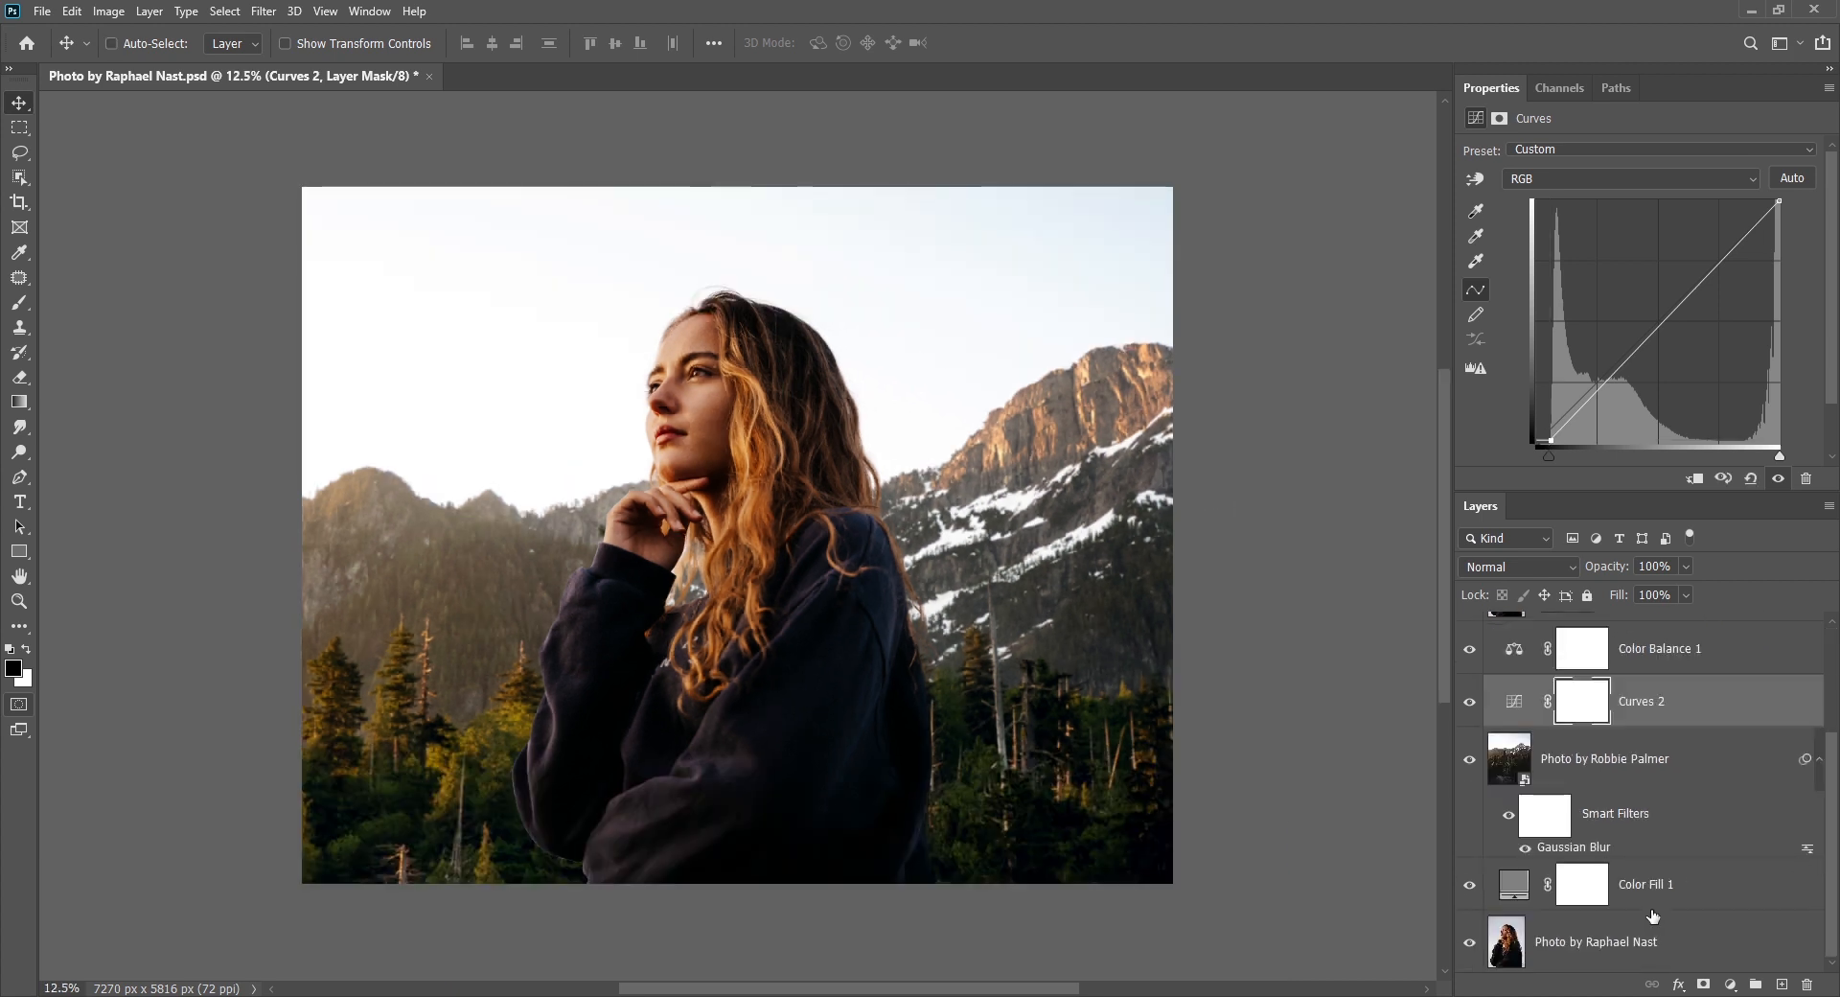
left_click(1469, 942, "alt")
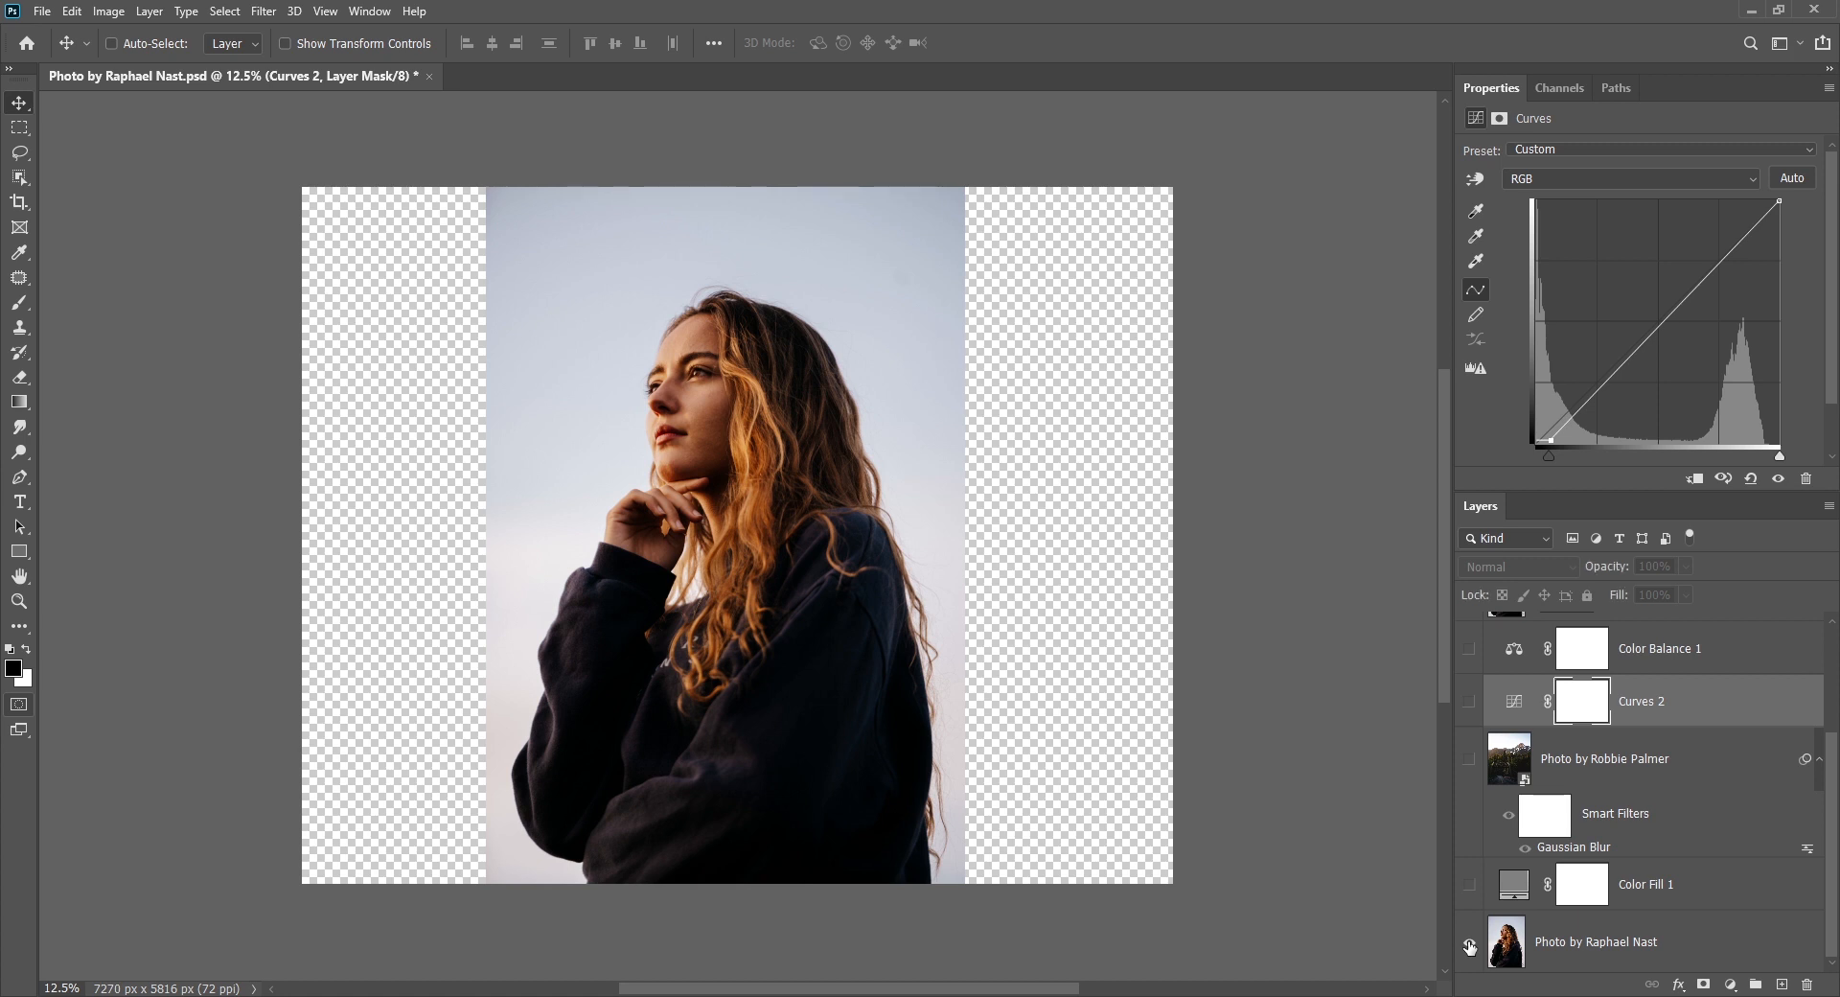
left_click(1469, 944, "alt")
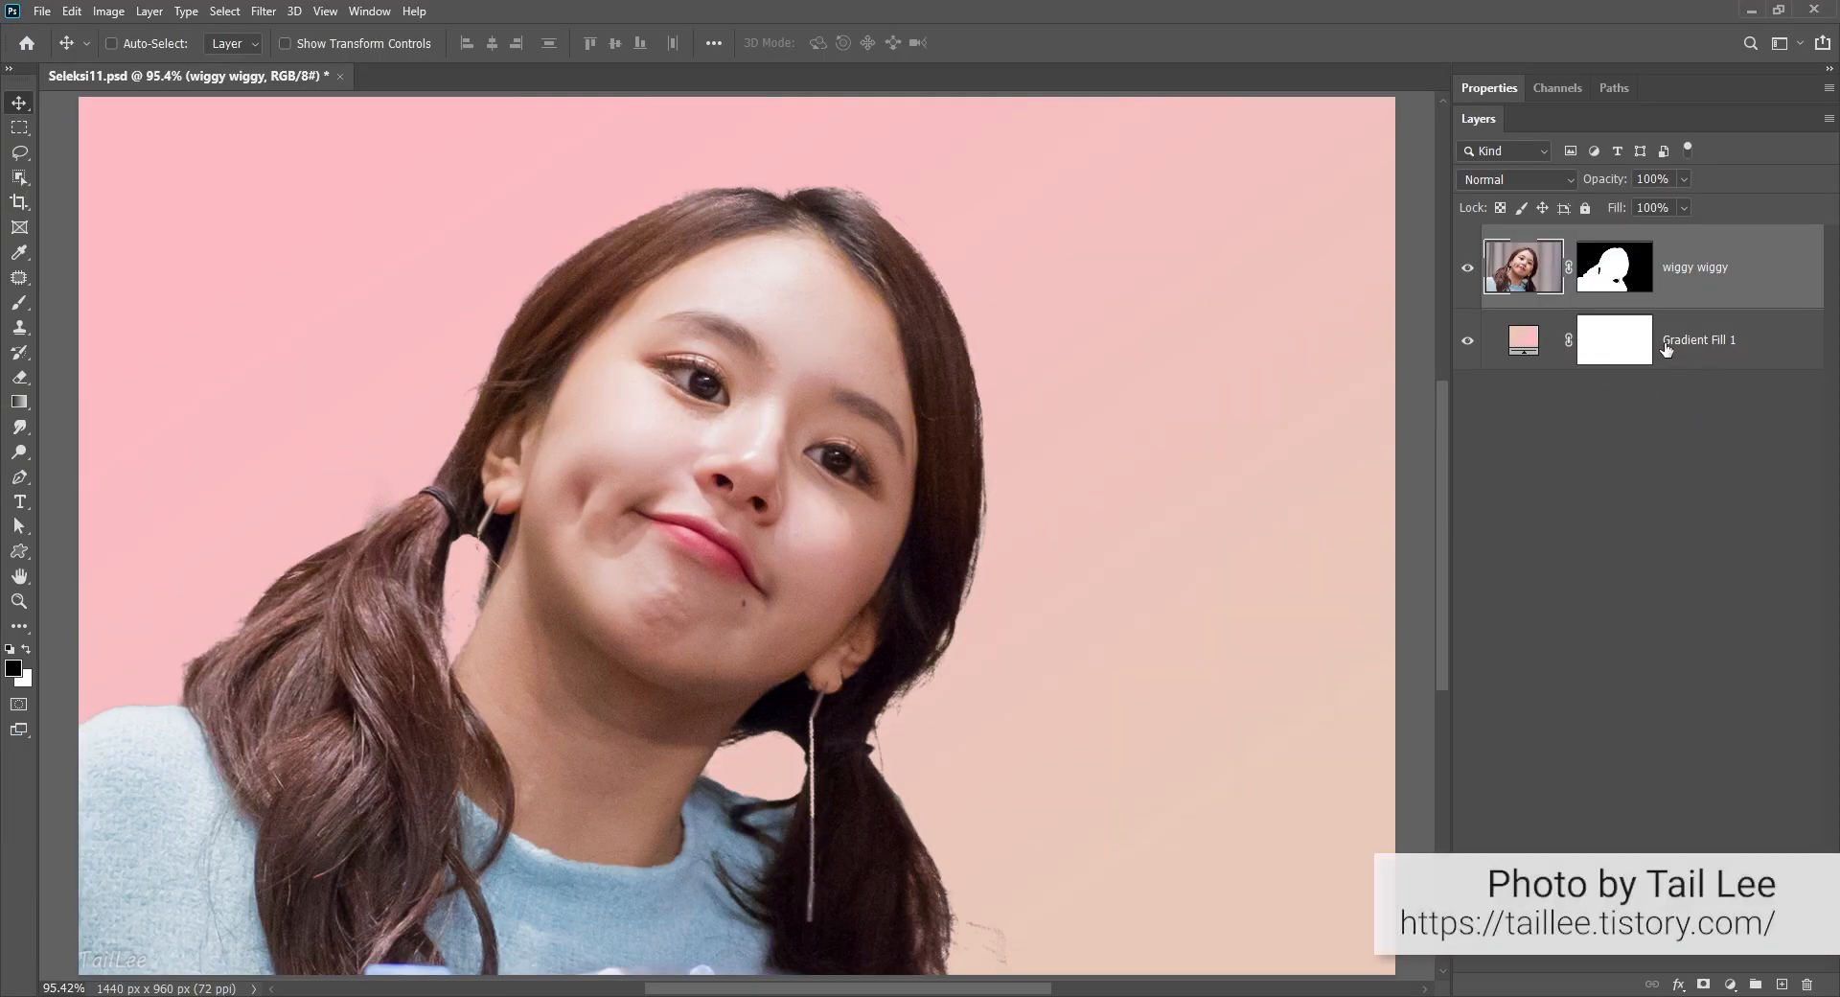
- Select the wiggy wiggy layer's mask, check its overlay, and add a 3 px red outside Stroke to outline the mask edge
left_click(1612, 274)
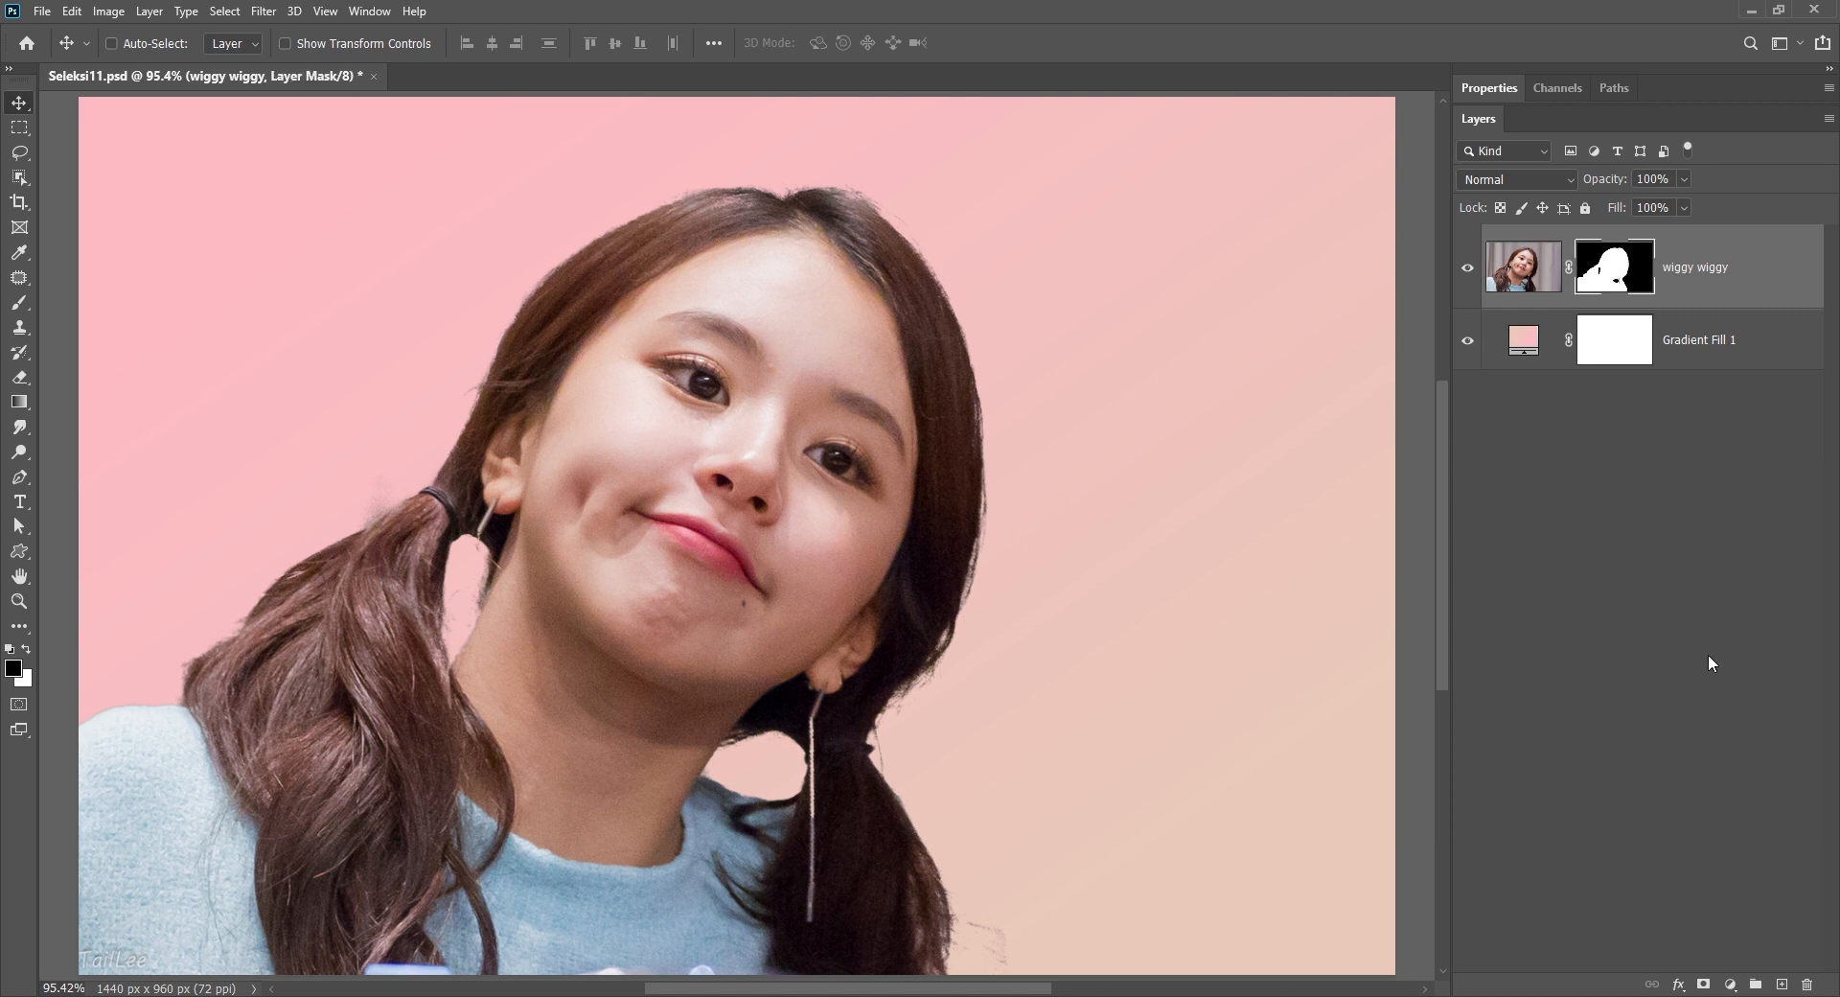
key("backslash")
key("backslash")
left_click(1678, 984)
left_click(1725, 841)
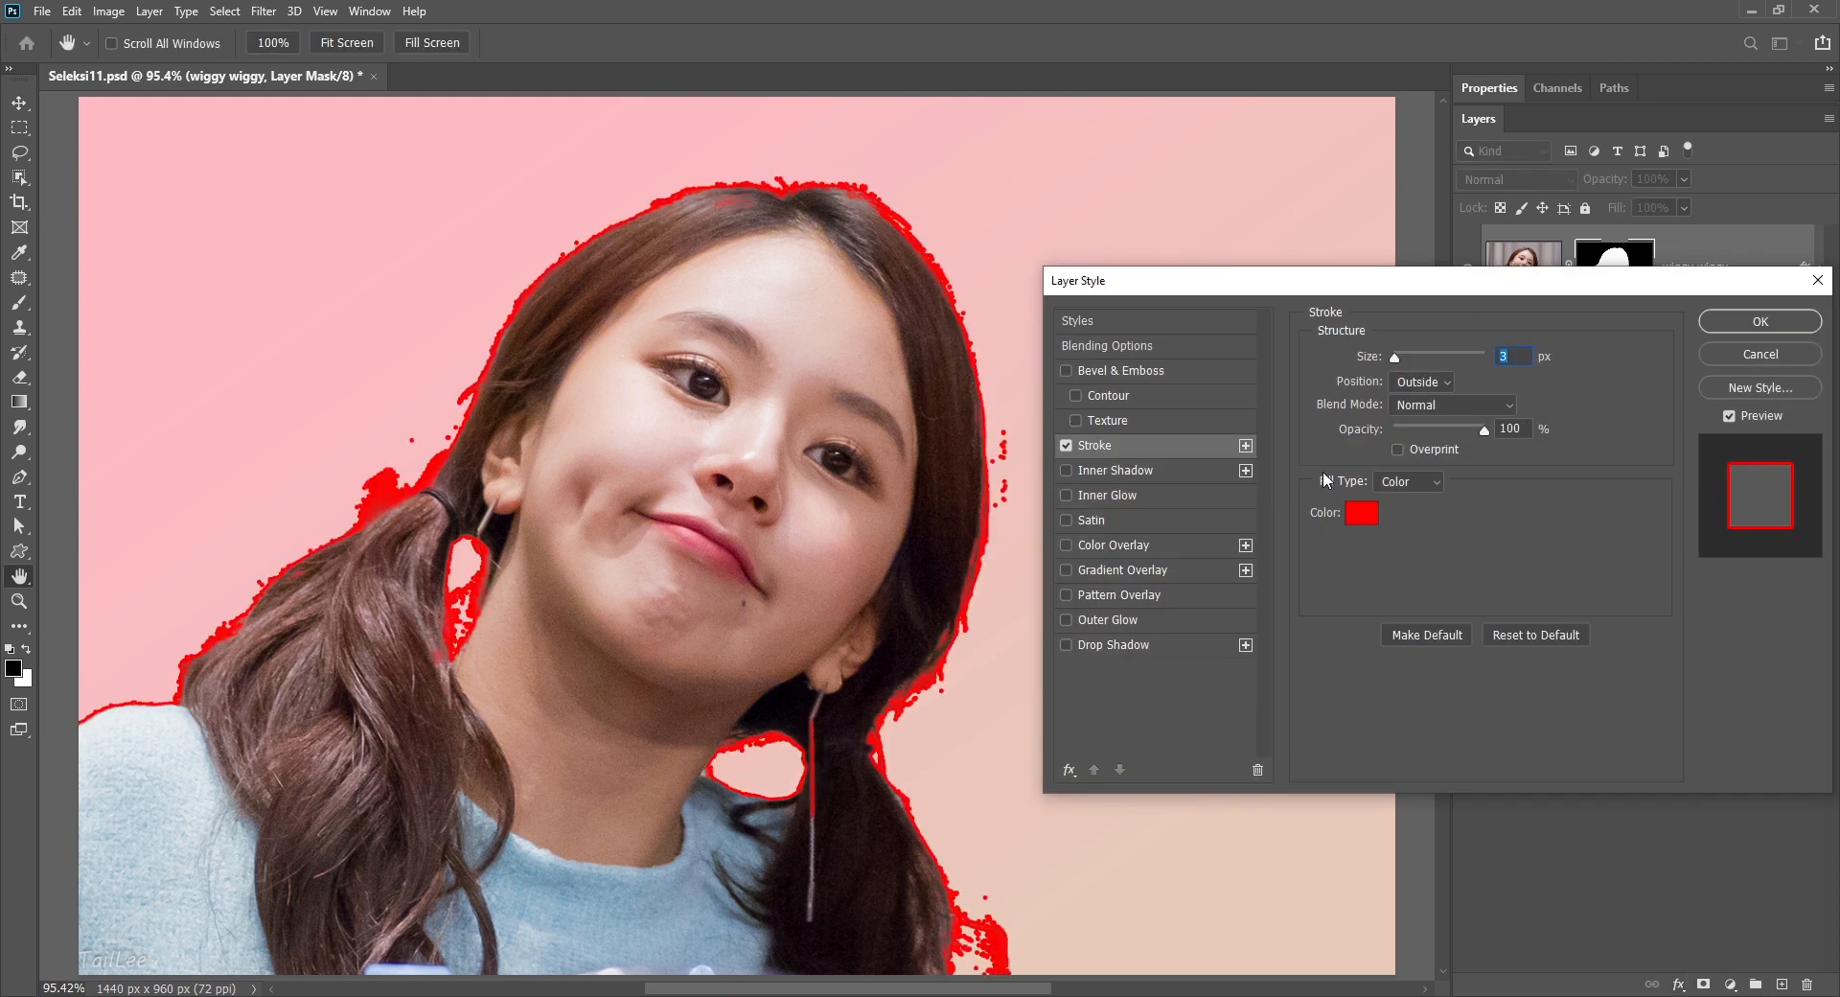
left_click(1759, 321)
- Lasso the stray specks beside the hair, fill them with black on the layer mask, and deselect
key("l")
left_click_drag(1021, 460, 1103, 374)
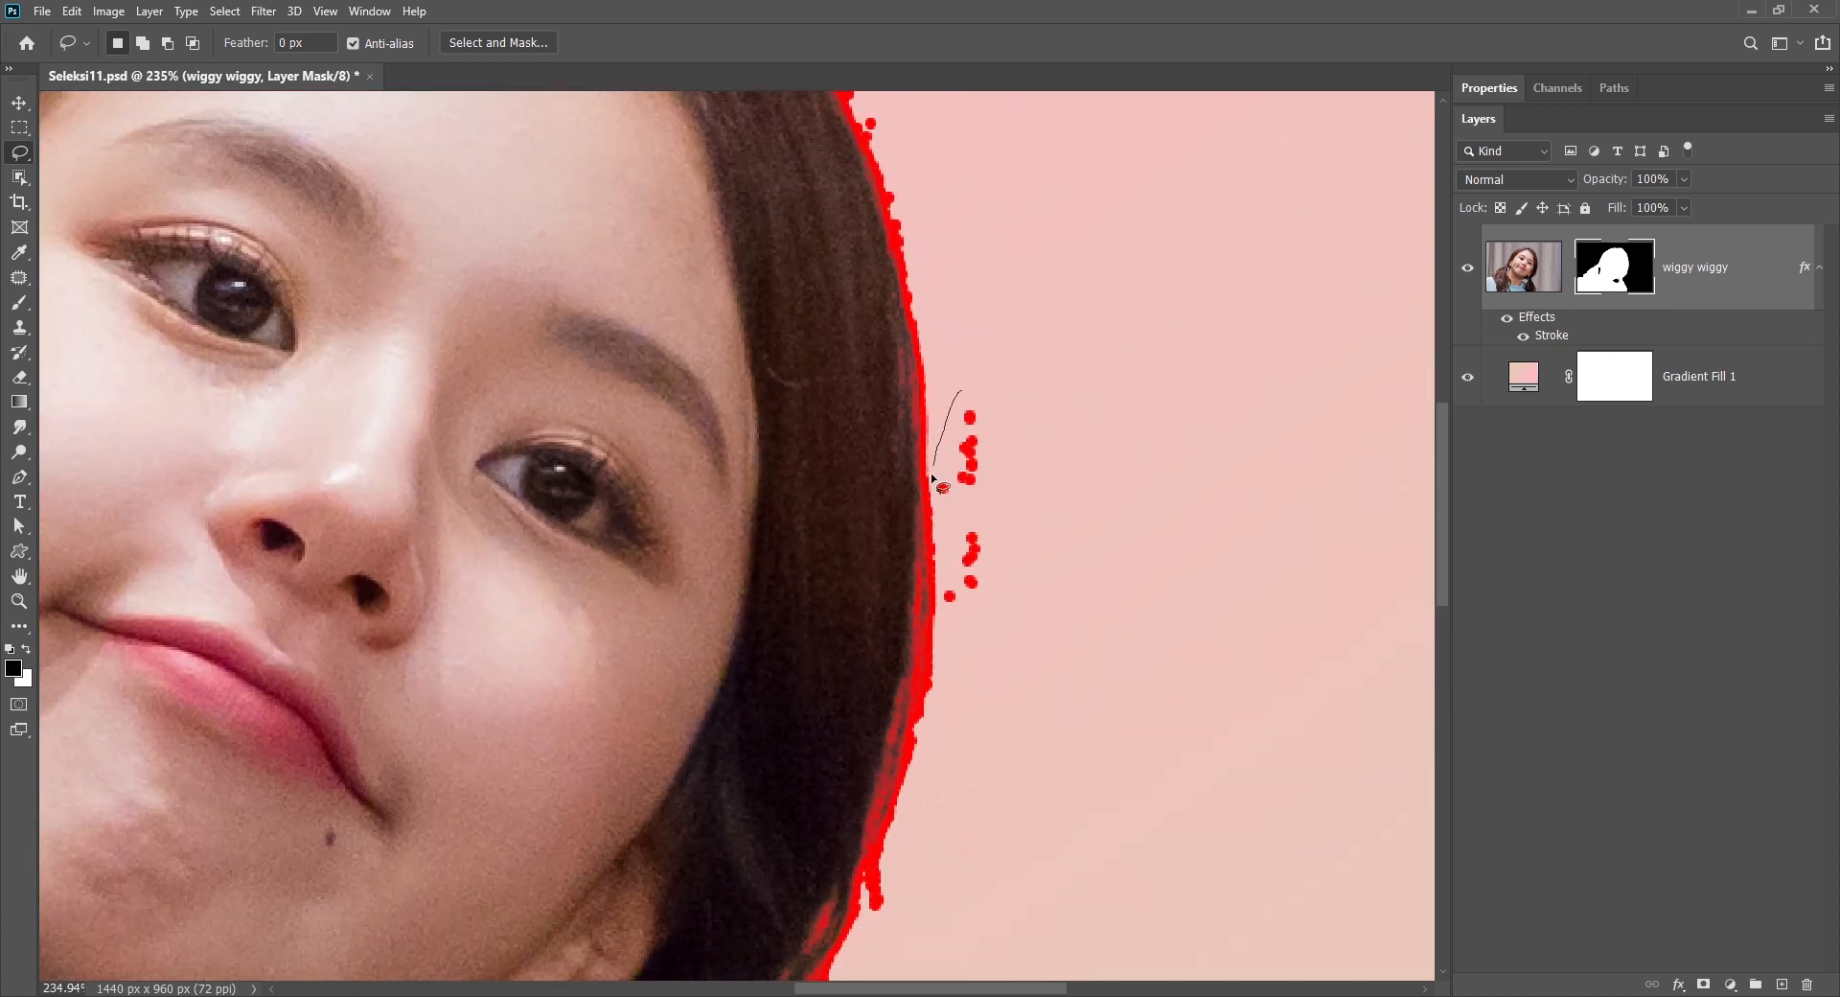
mouse_move(939, 548)
left_mouse_down()
mouse_move(1055, 427)
mouse_move(1060, 347)
left_mouse_up()
key("alt+BackSpace")
key("ctrl+d")
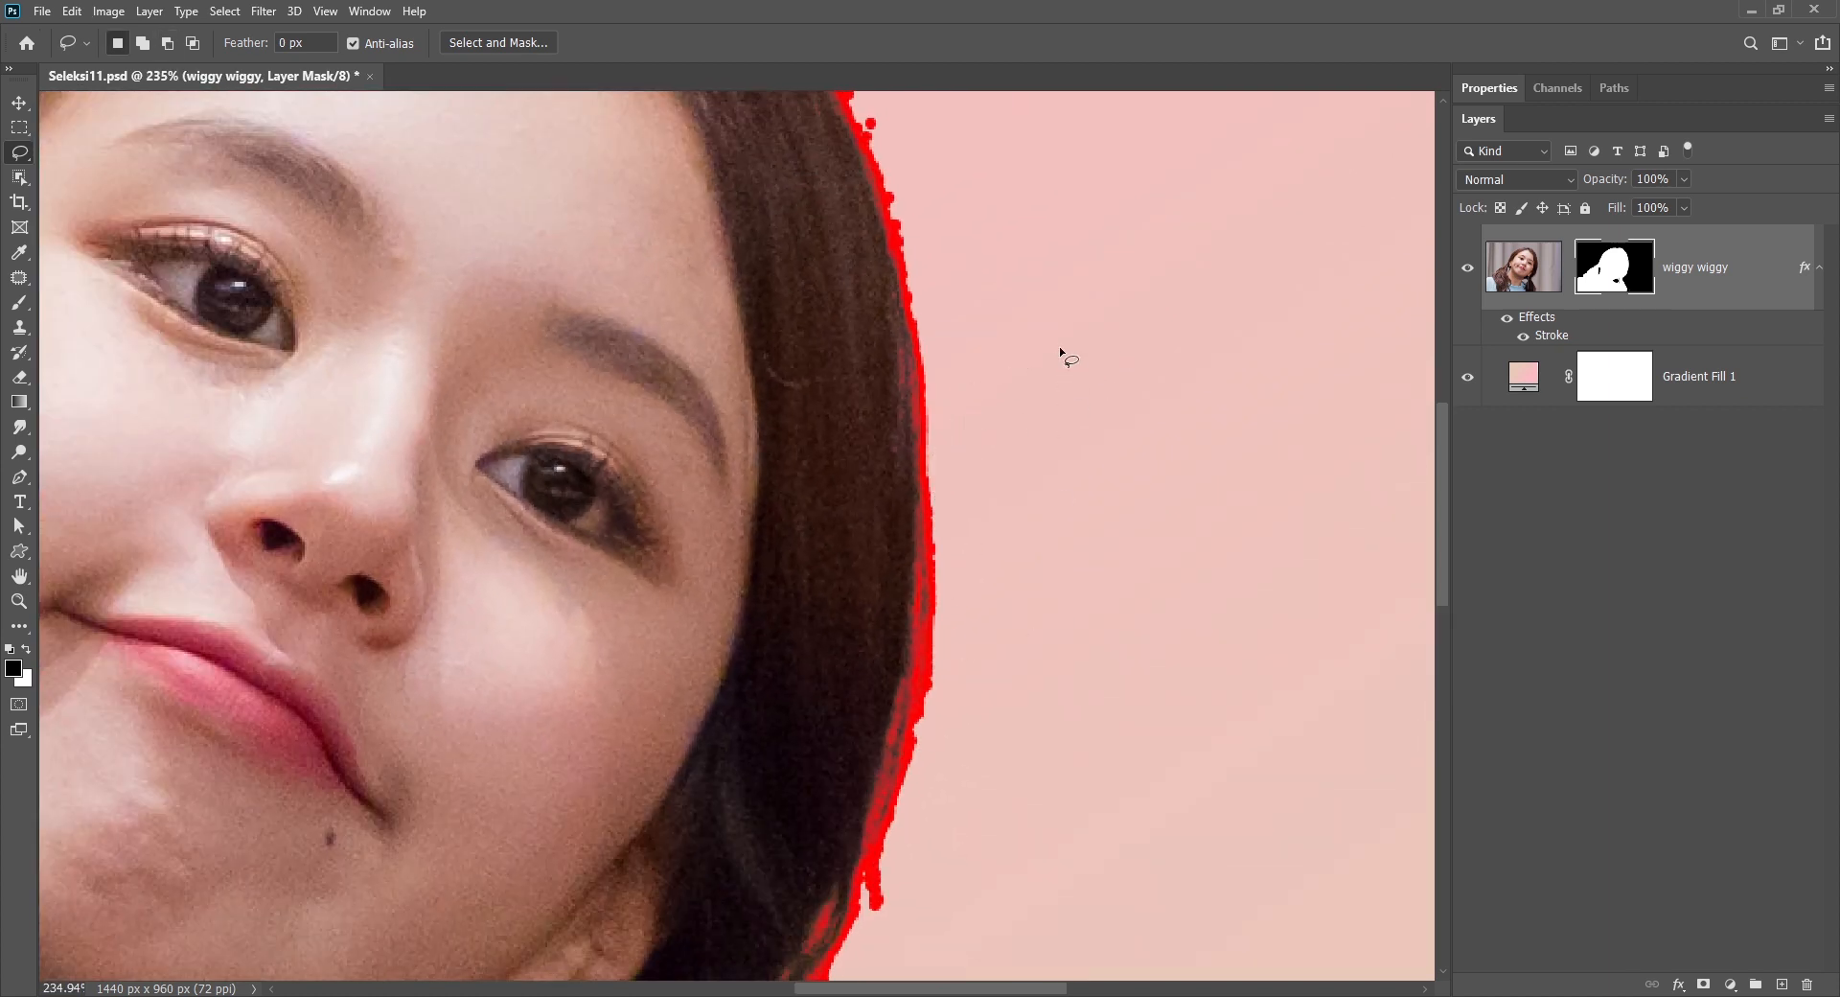
key("ctrl+0")
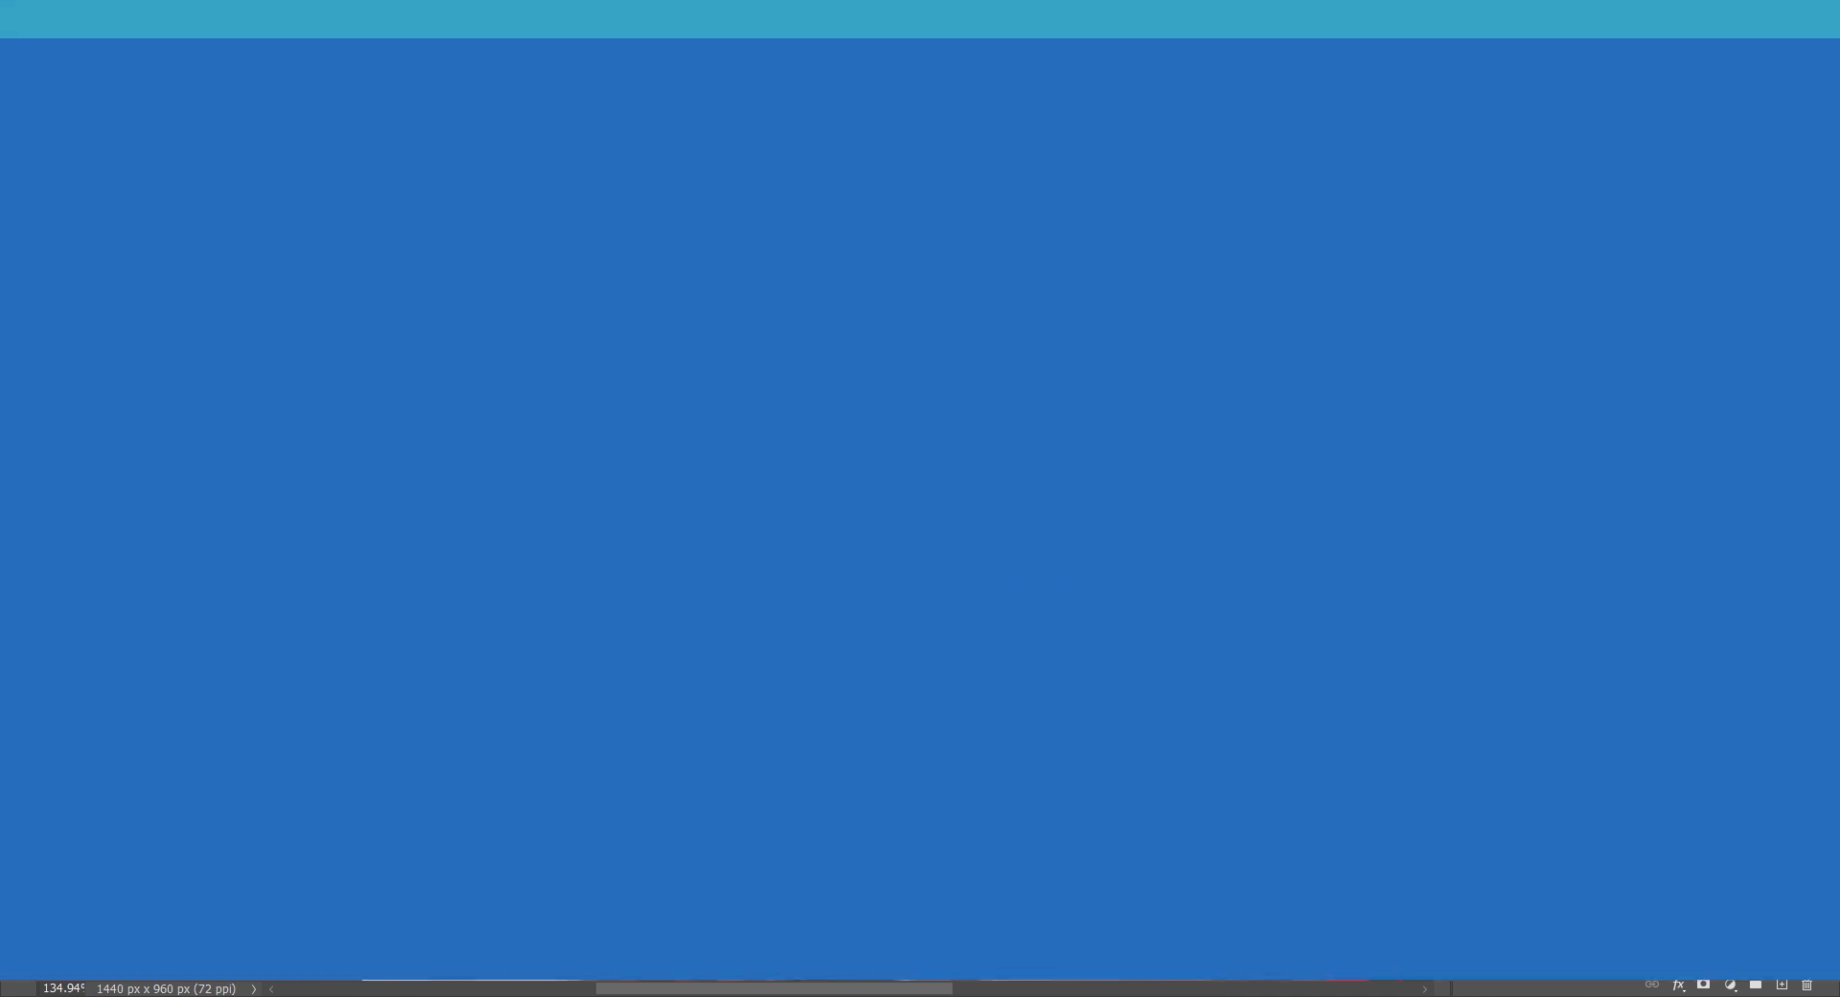